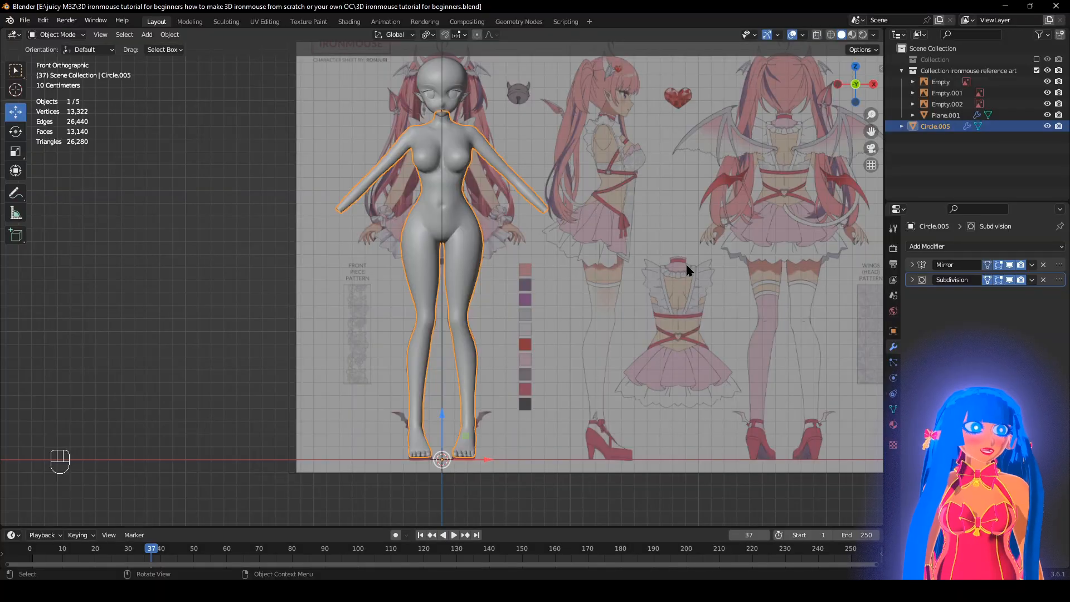
pyautogui.scroll(-2, 676, 272)
pyautogui.scroll(1, 671, 275)
pyautogui.moveTo(686, 287)
pyautogui.keyDown('alt'); pyautogui.mouseDown(button='middle')
pyautogui.moveTo(564, 293)
pyautogui.moveTo(689, 279)
pyautogui.mouseUp(button='middle'); pyautogui.keyUp('alt')
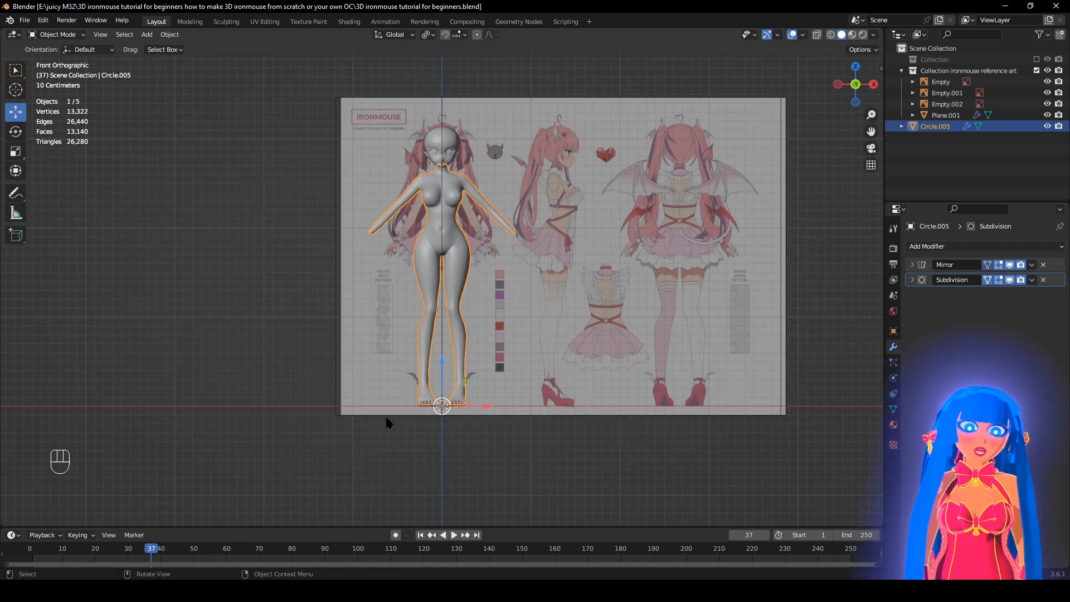
pyautogui.scroll(-1, 362, 364)
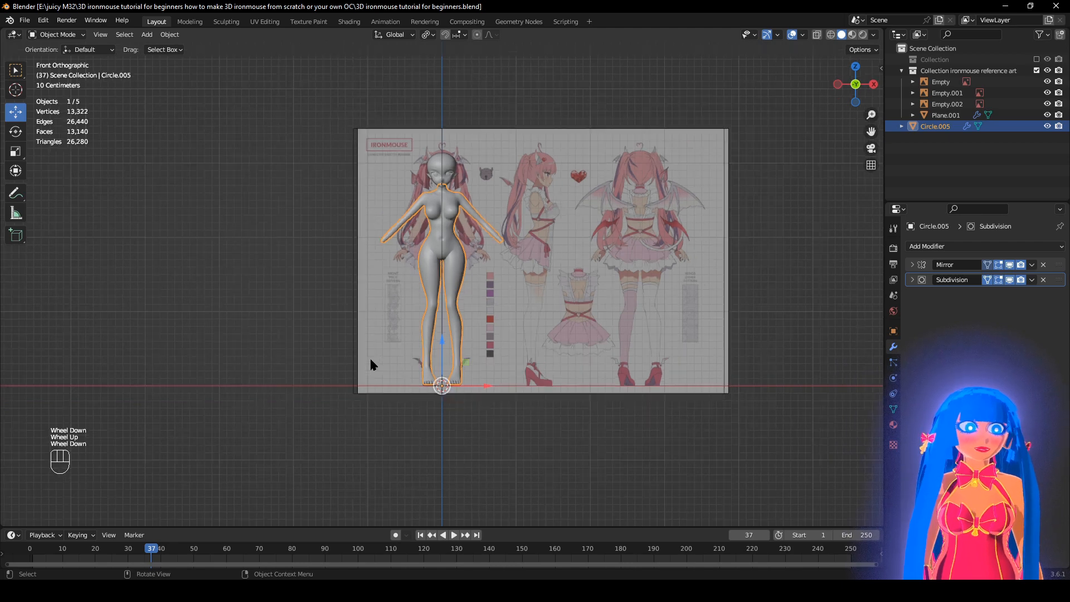
pyautogui.scroll(1, 373, 366)
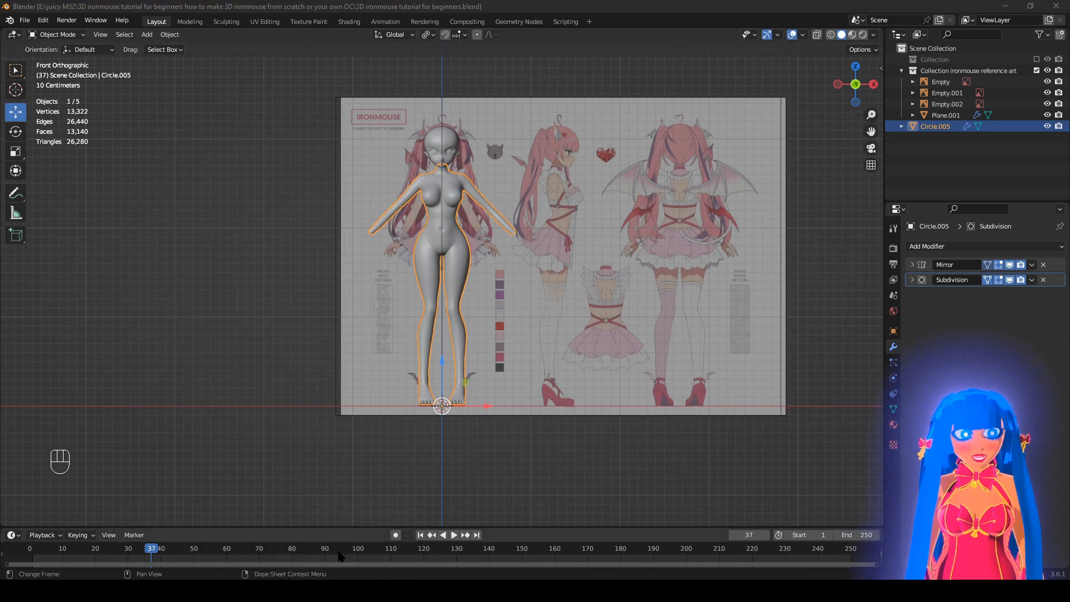
# Import "Dollargirl T T pose.png" from the T pose folder as a reference image and isolate it in local view.
pyautogui.moveTo(551, 338); pyautogui.dragTo(141, 382)
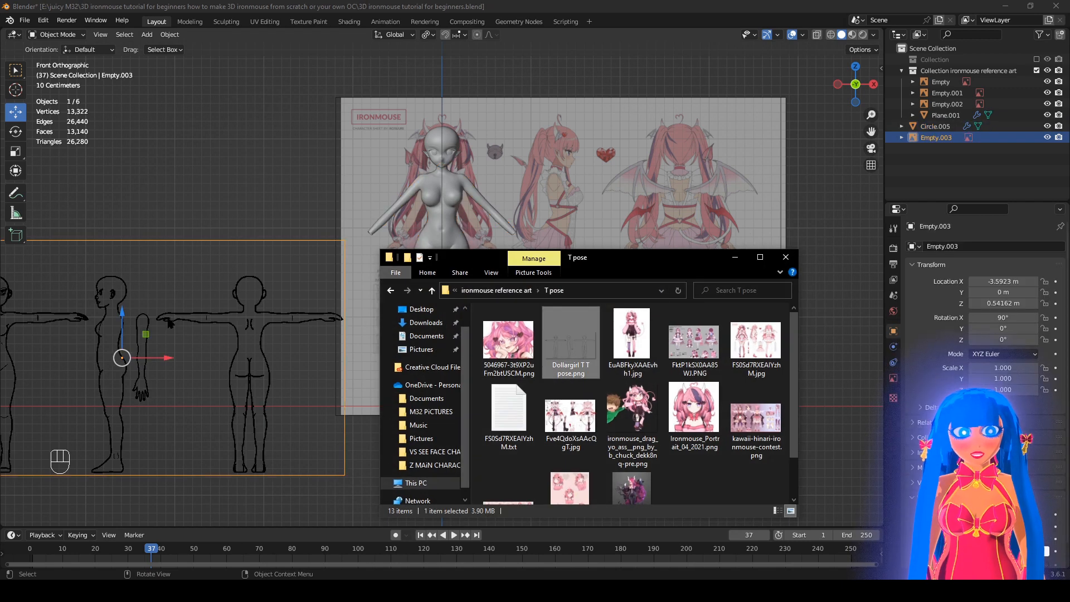
pyautogui.click(229, 221)
pyautogui.scroll(-3, 236, 311)
pyautogui.click(242, 326)
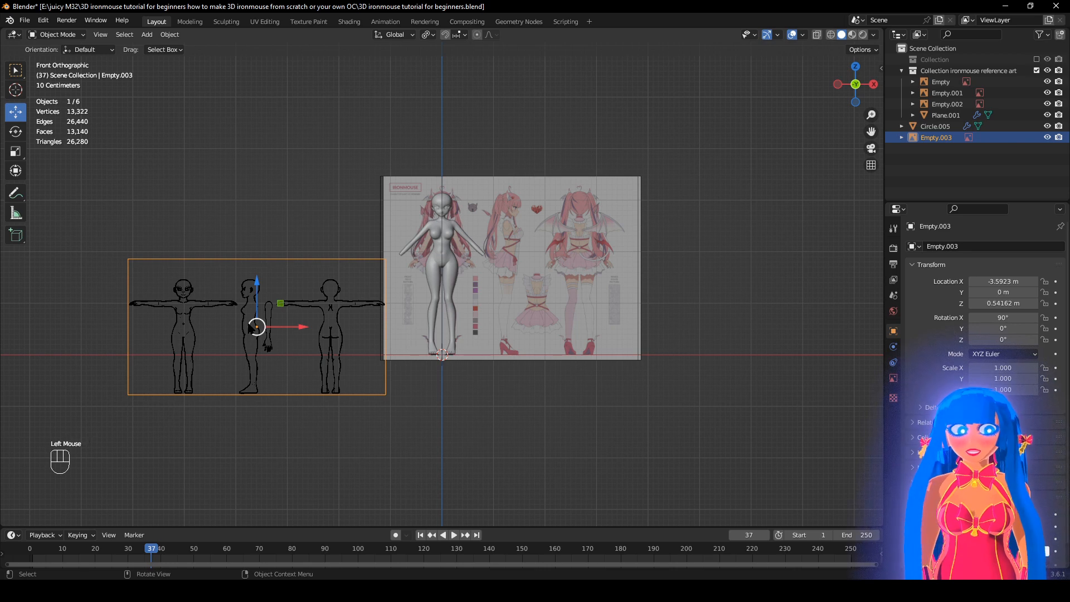
pyautogui.press('KP_Divide')
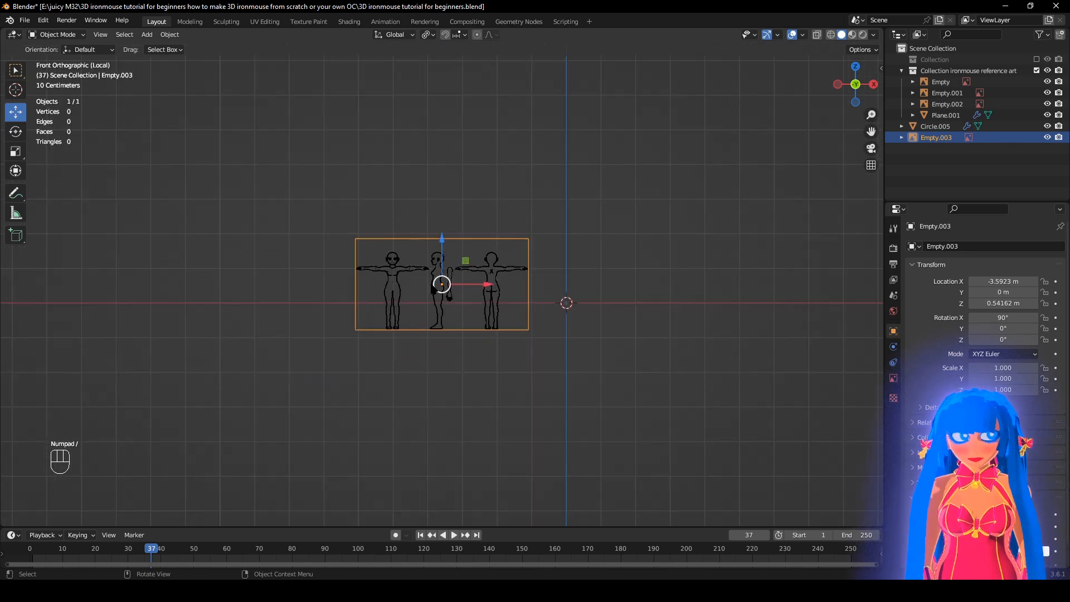
# Clear the scale, rotation and location of the T-pose reference image.
pyautogui.hotkey('alt', 's')
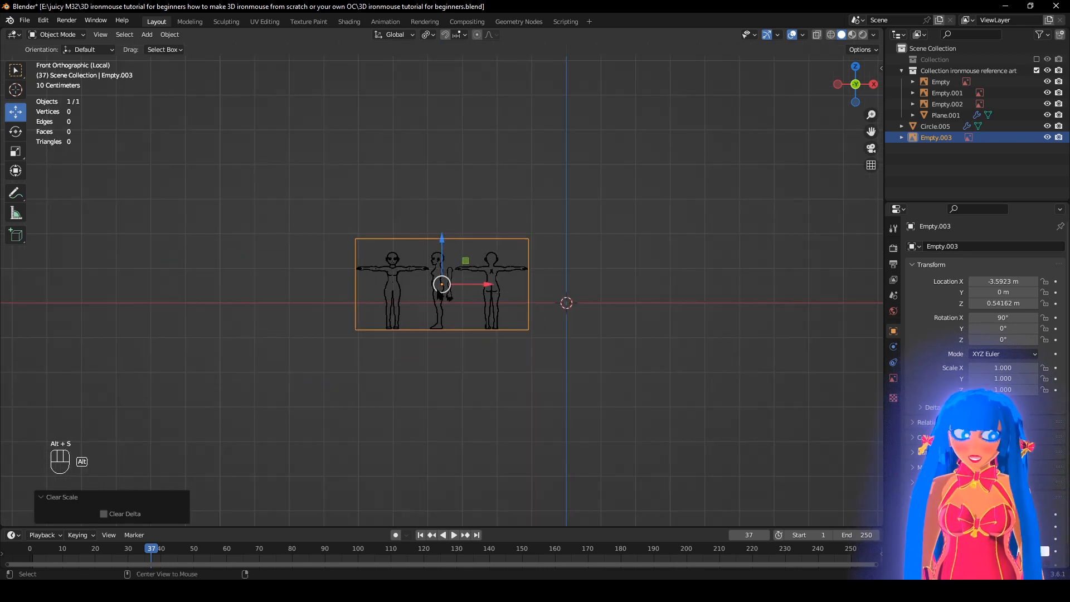
pyautogui.hotkey('alt', 'r')
pyautogui.hotkey('alt', 'g')
pyautogui.scroll(2, 720, 376)
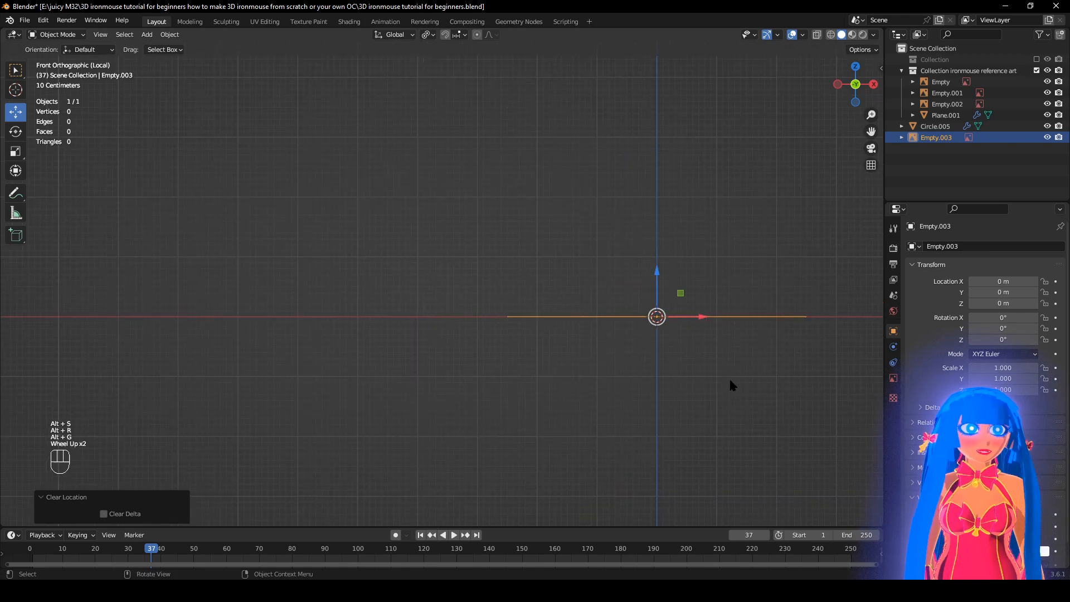
# From the right view, rotate the reference image -90° in view orientation so it stands upright for the front view.
pyautogui.moveTo(753, 369); pyautogui.dragTo(631, 369, button='middle')
pyautogui.press('r')
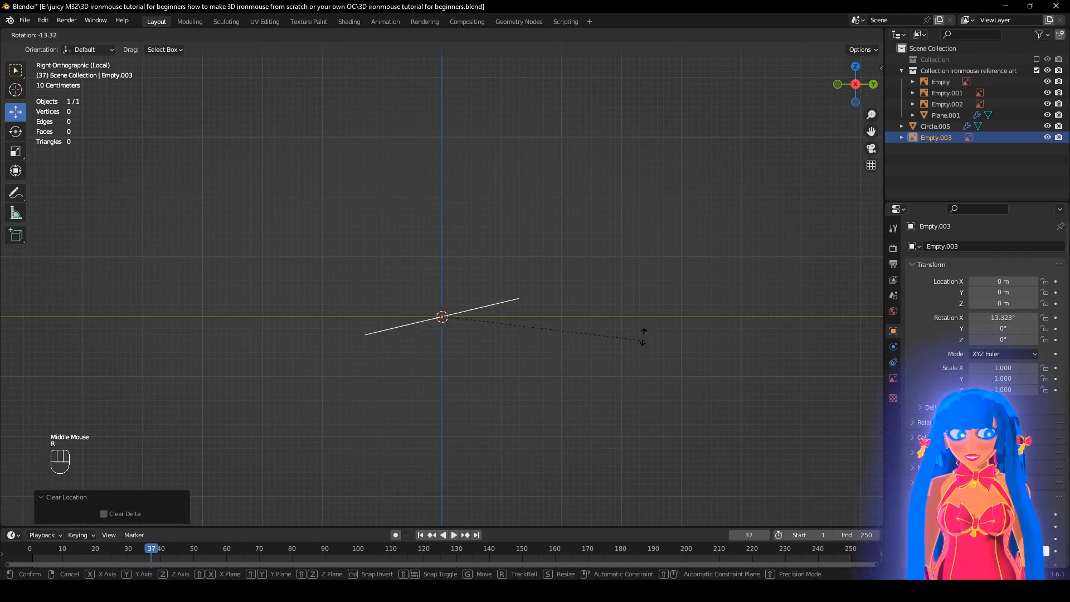
pyautogui.press('ctrl')
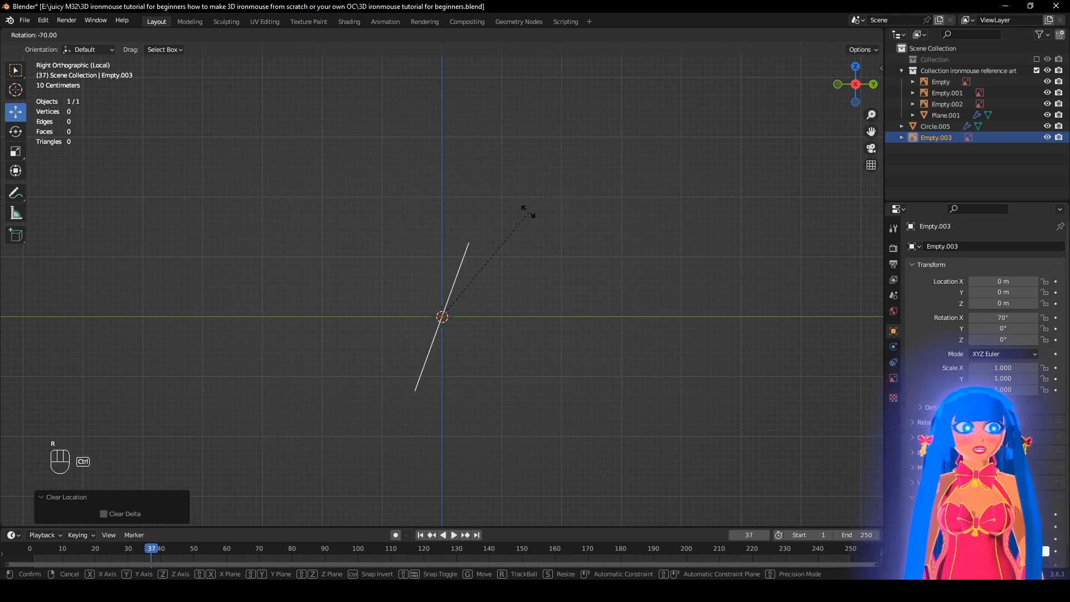
pyautogui.click(484, 193)
pyautogui.moveTo(484, 192); pyautogui.dragTo(588, 344, button='middle')
pyautogui.press('KP_Decimal')
pyautogui.scroll(2, 584, 335)
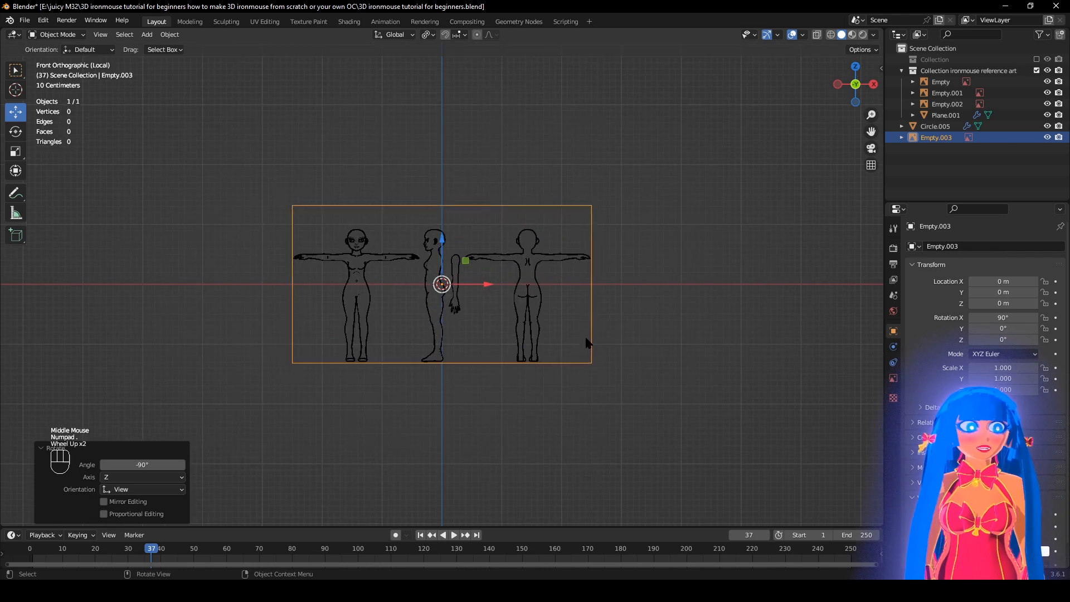
# Show the reference image only when axis-aligned and enable its alpha opacity.
pyautogui.click(893, 378)
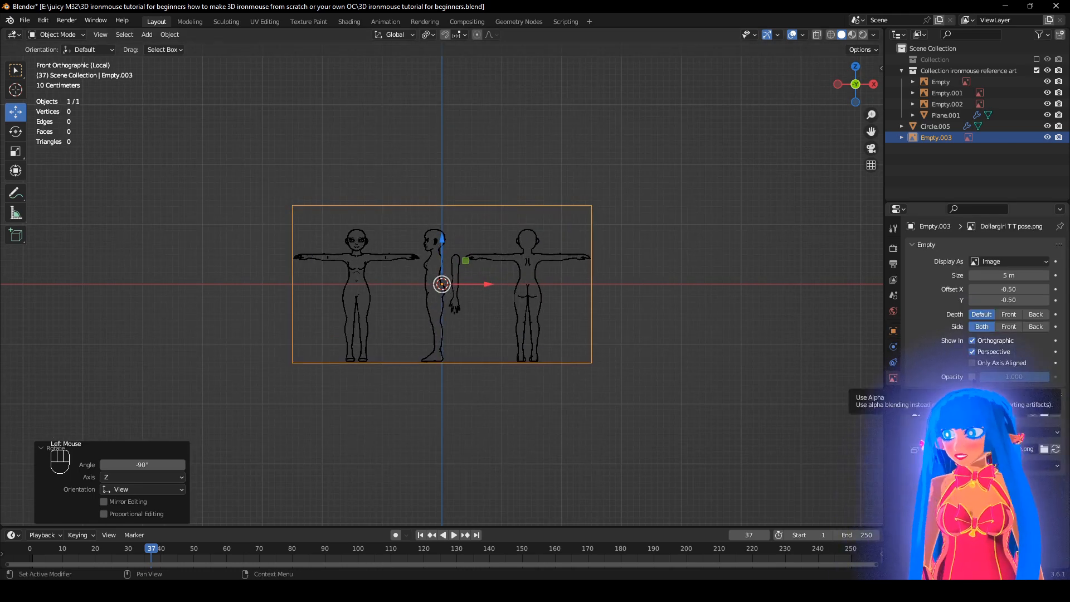
pyautogui.click(973, 376)
pyautogui.scroll(2, 681, 354)
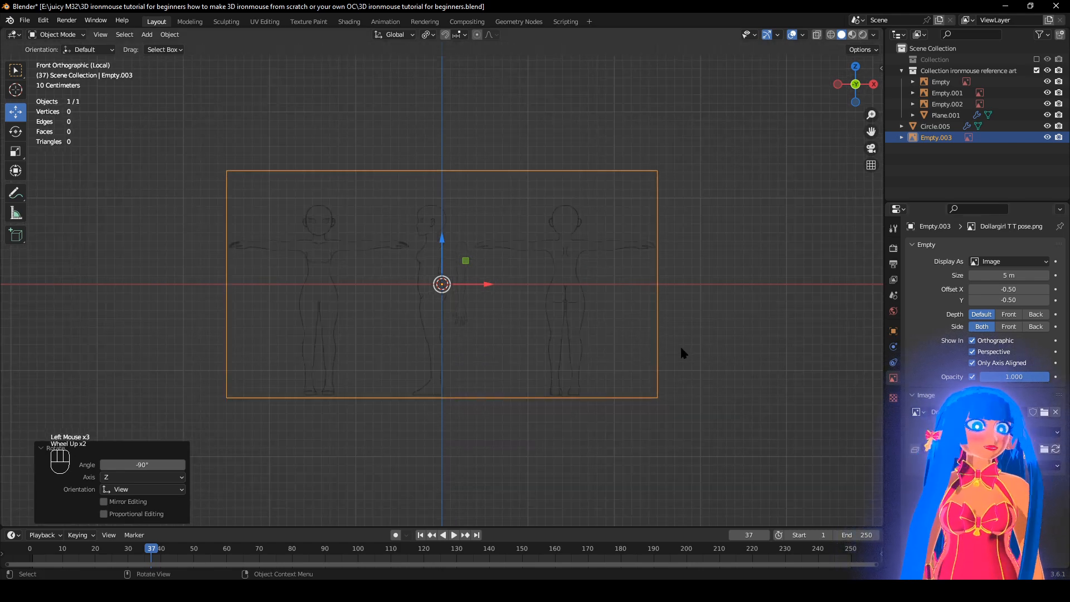
pyautogui.moveTo(680, 353)
pyautogui.mouseDown(button='middle')
pyautogui.moveTo(566, 426)
pyautogui.moveTo(685, 356)
pyautogui.mouseUp(button='middle')
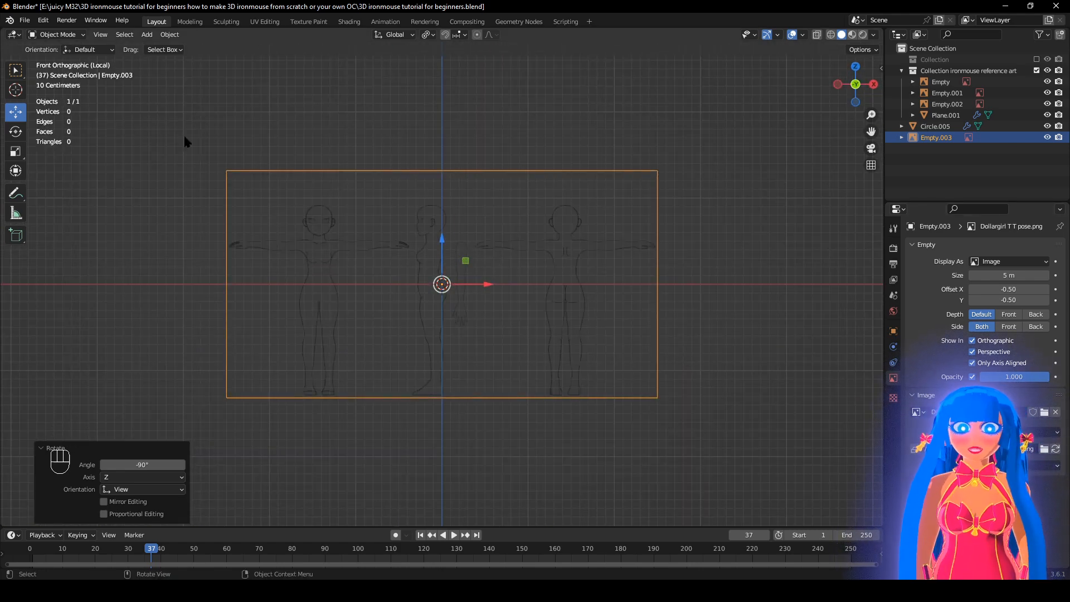
# Add a cylinder mesh with 8 vertices at the origin.
pyautogui.click(147, 34)
pyautogui.moveTo(171, 49)
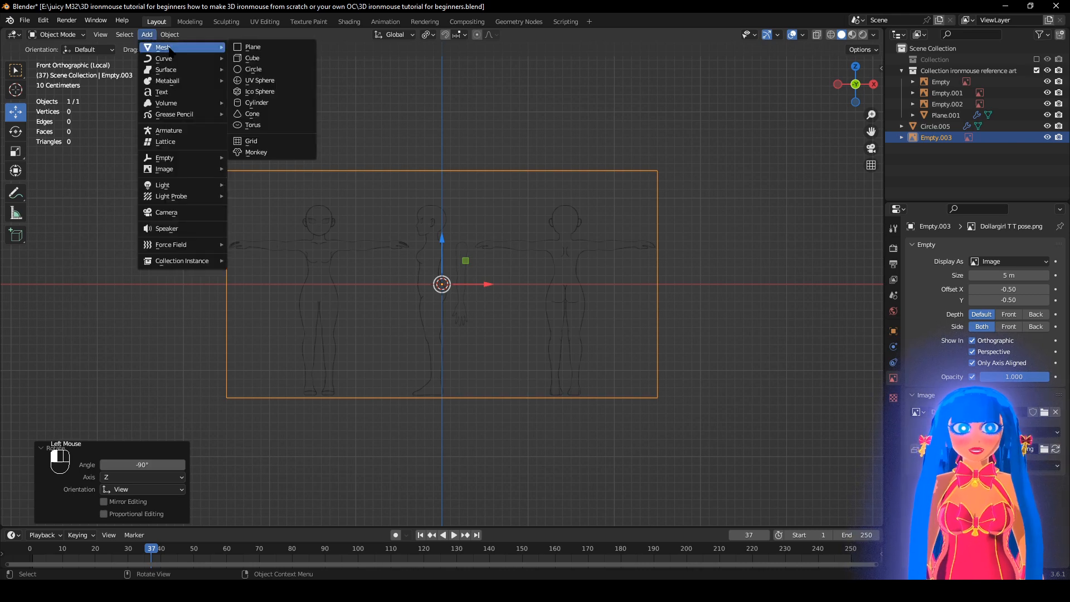
pyautogui.click(275, 103)
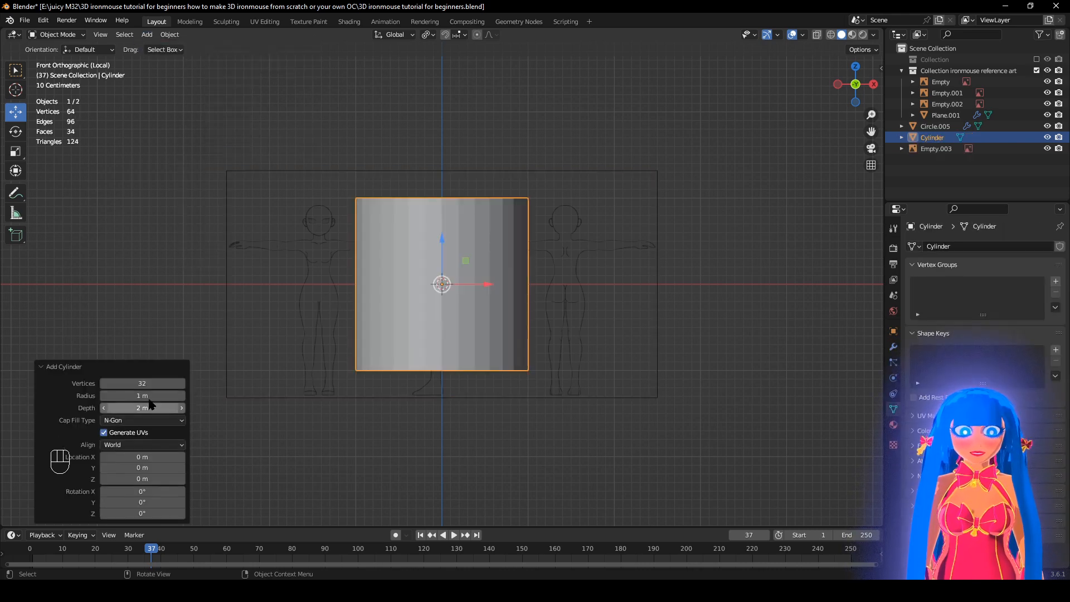
pyautogui.click(146, 384)
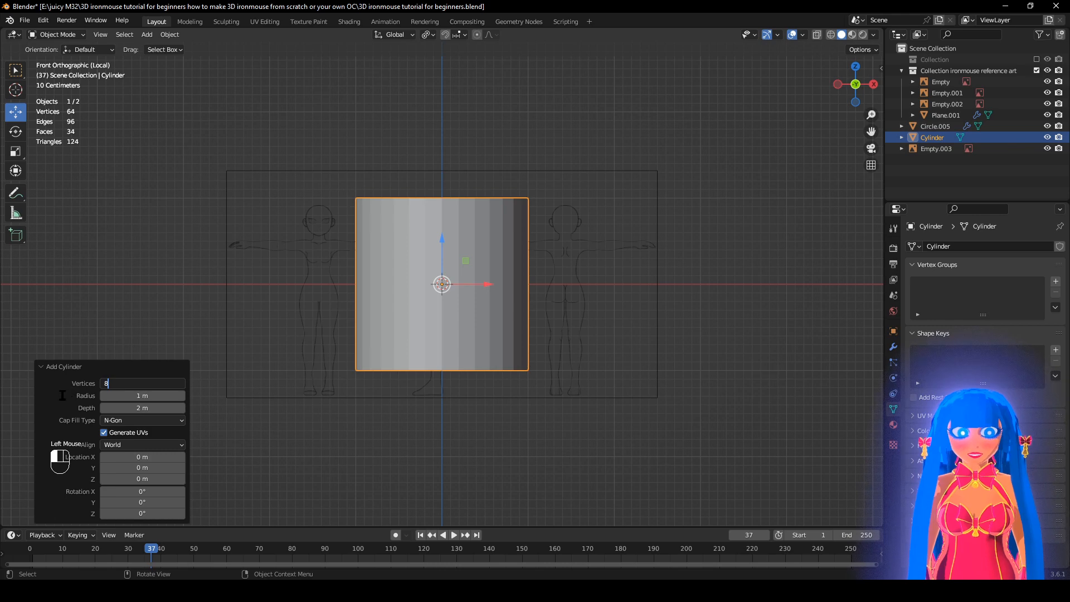
pyautogui.press('Return')
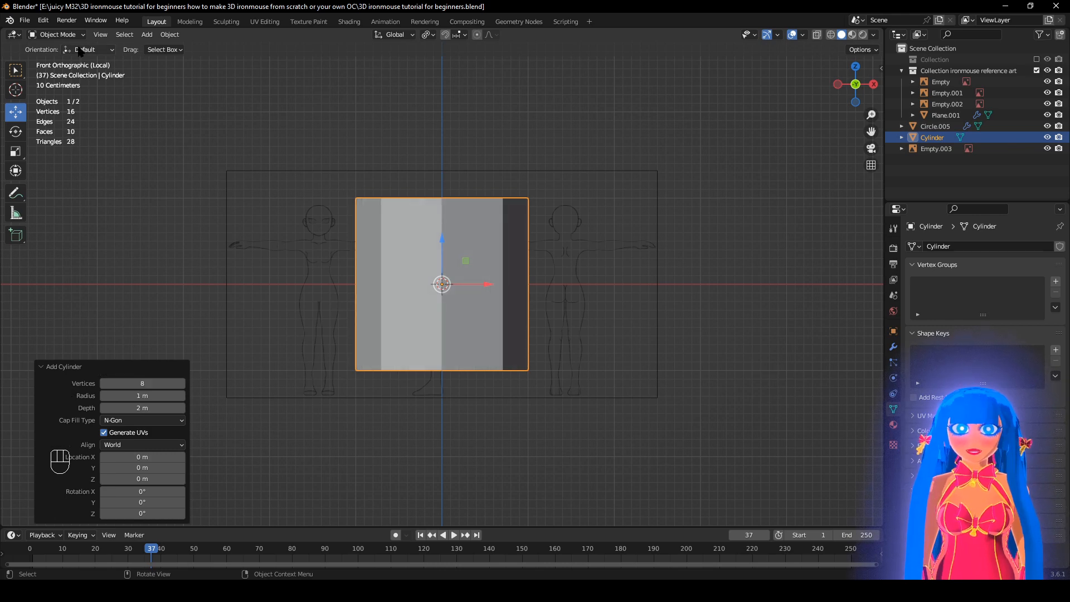
# Put the cylinder in Edit Mode and display the viewport as wireframe.
pyautogui.click(66, 37)
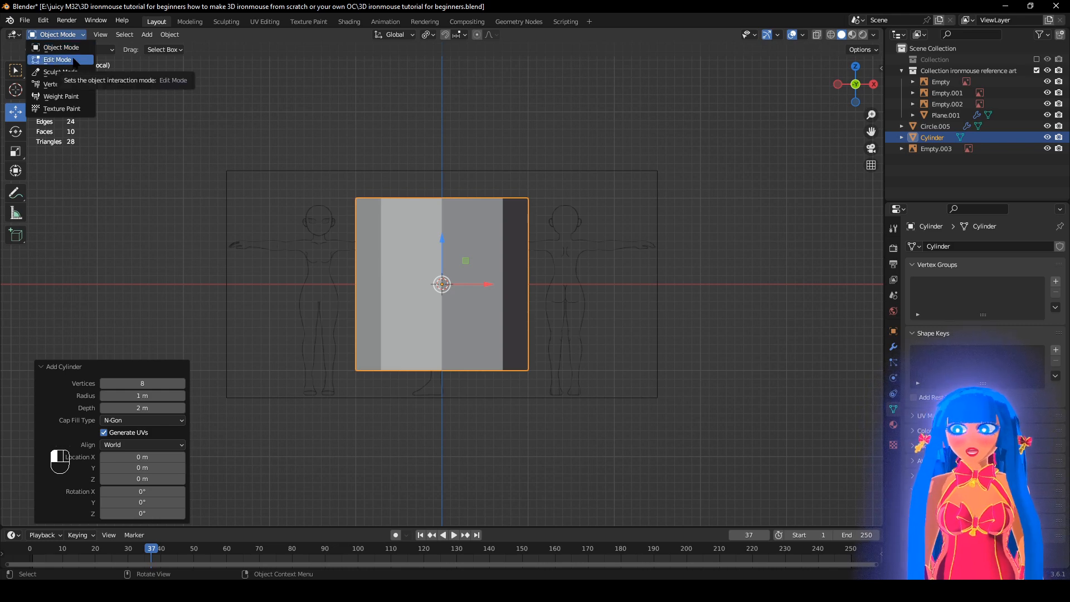
pyautogui.click(74, 60)
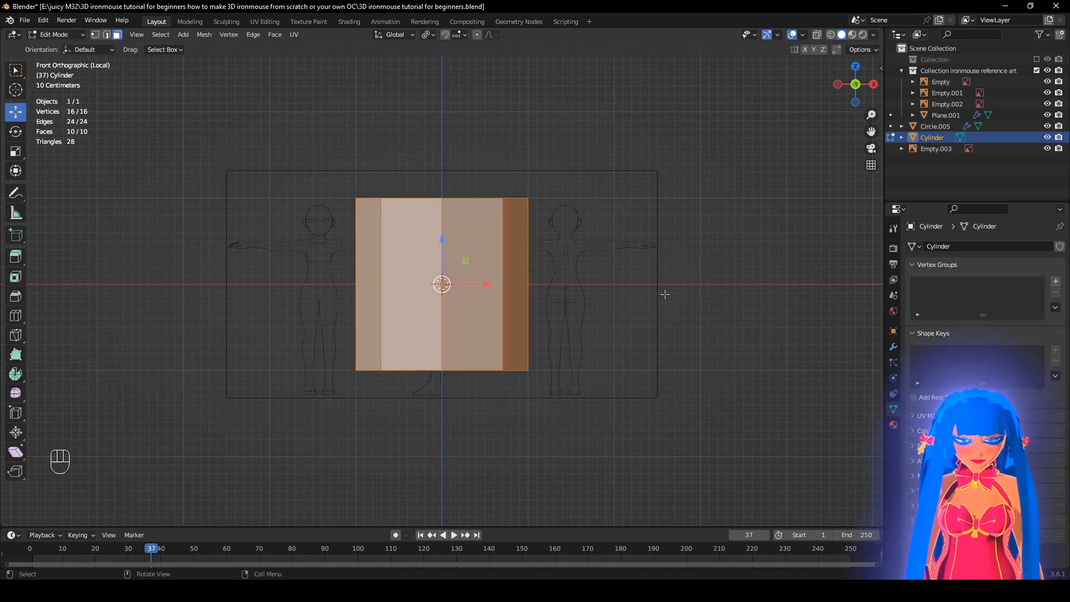
pyautogui.press('z')
pyautogui.click(531, 286)
pyautogui.scroll(2, 753, 370)
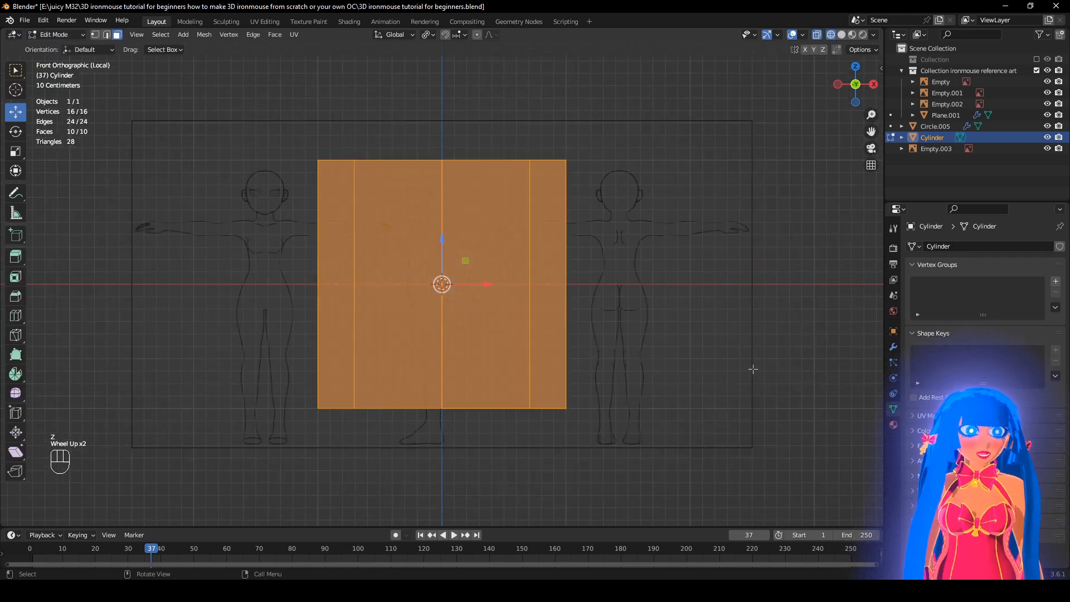
# Scale the entire cylinder mesh down to 0.1.
pyautogui.press('s')
pyautogui.press('ctrl')
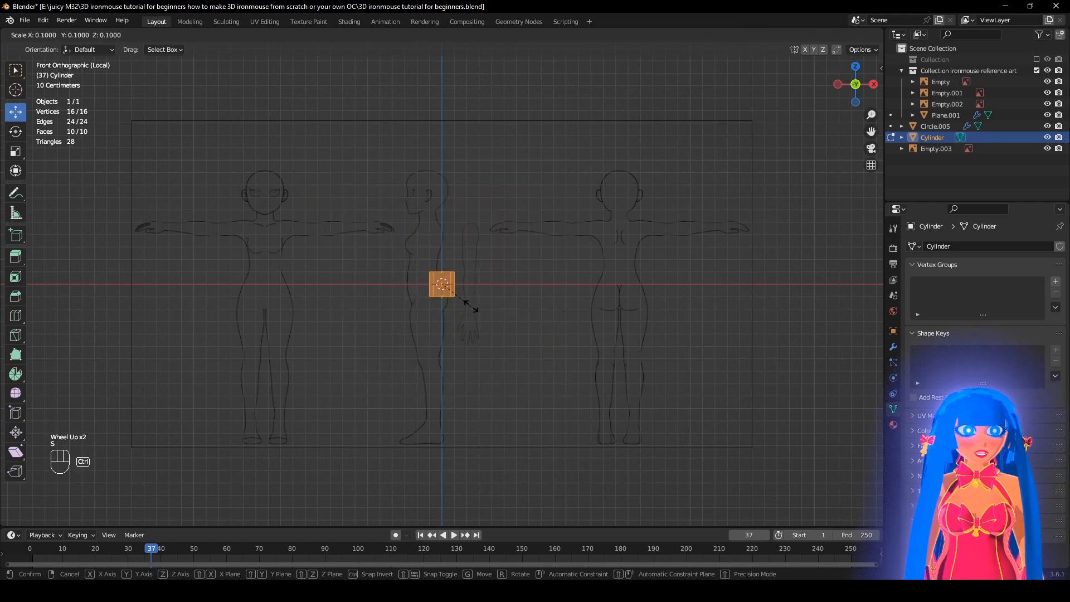
pyautogui.click(471, 303)
pyautogui.press('KP_Decimal')
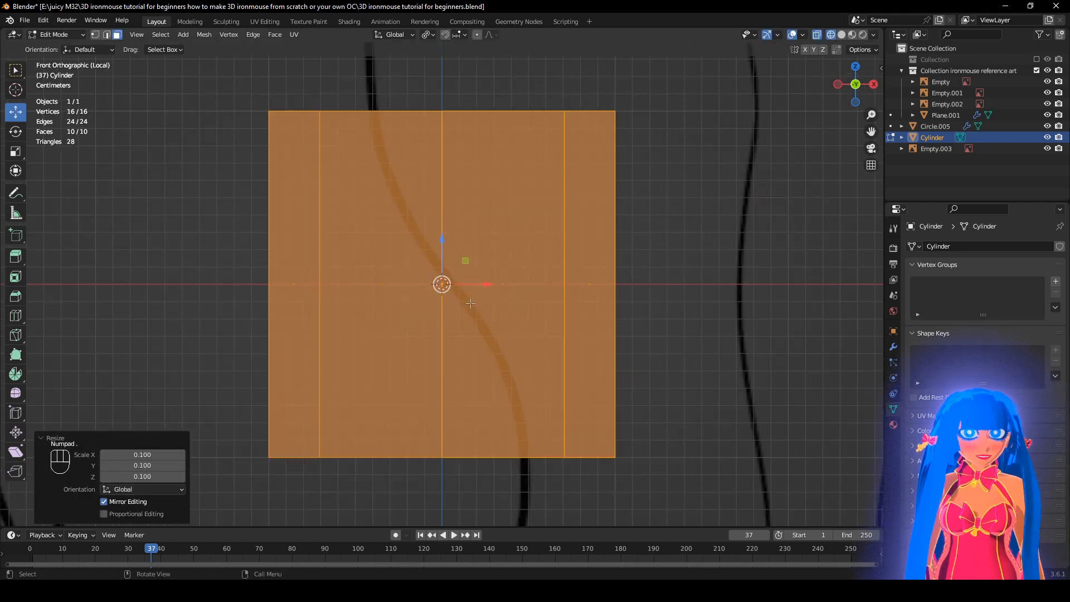
# Return to Object Mode and move the reference image about -0.23 m in X and 0.35 m in Z, bringing its hand drawing over the cylinder.
pyautogui.scroll(-3, 470, 303)
pyautogui.keyDown('shift'); pyautogui.moveTo(521, 370); pyautogui.dragTo(472, 284, button='middle'); pyautogui.keyUp('shift')
pyautogui.scroll(1, 473, 284)
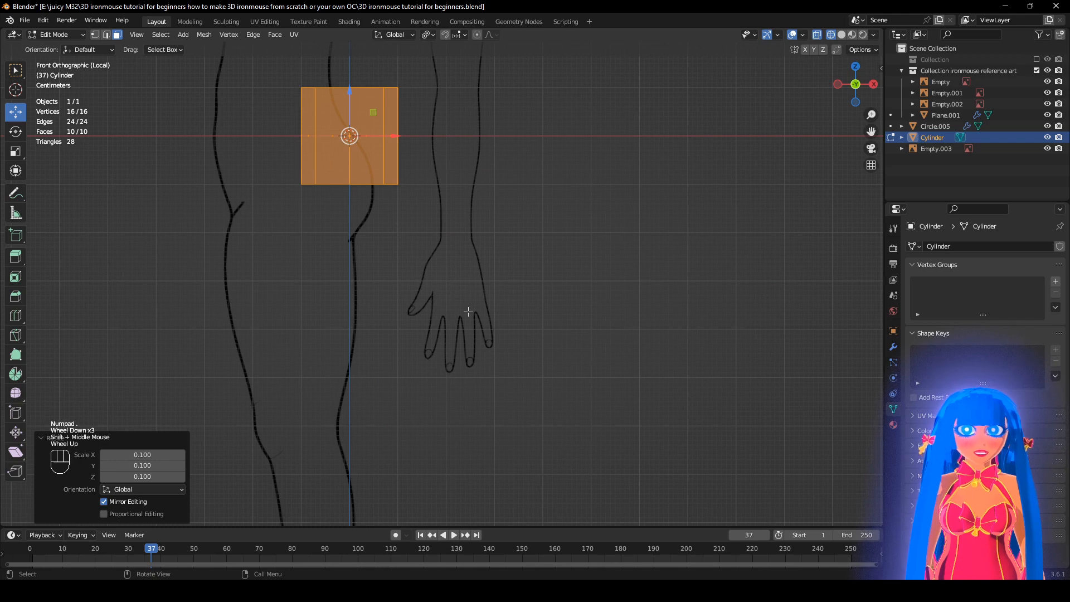
pyautogui.scroll(-2, 539, 282)
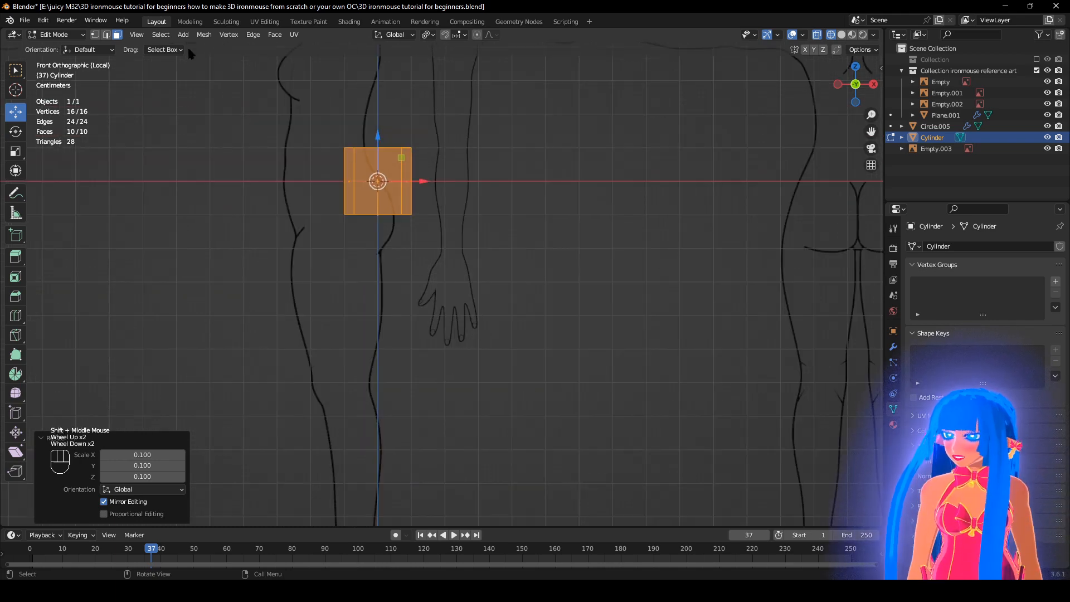
pyautogui.click(59, 35)
pyautogui.click(56, 36)
pyautogui.click(570, 281)
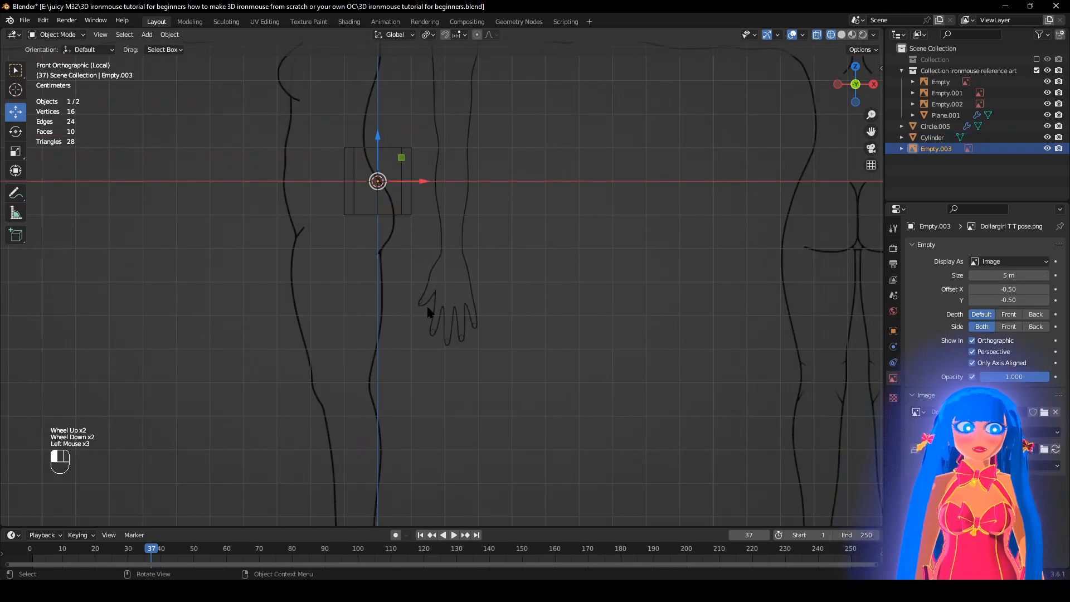
pyautogui.press('g')
pyautogui.click(613, 256)
# Rotate the reference image about -1.42° and nudge it until the hand's middle finger is centred on the vertical axis.
pyautogui.scroll(2, 613, 255)
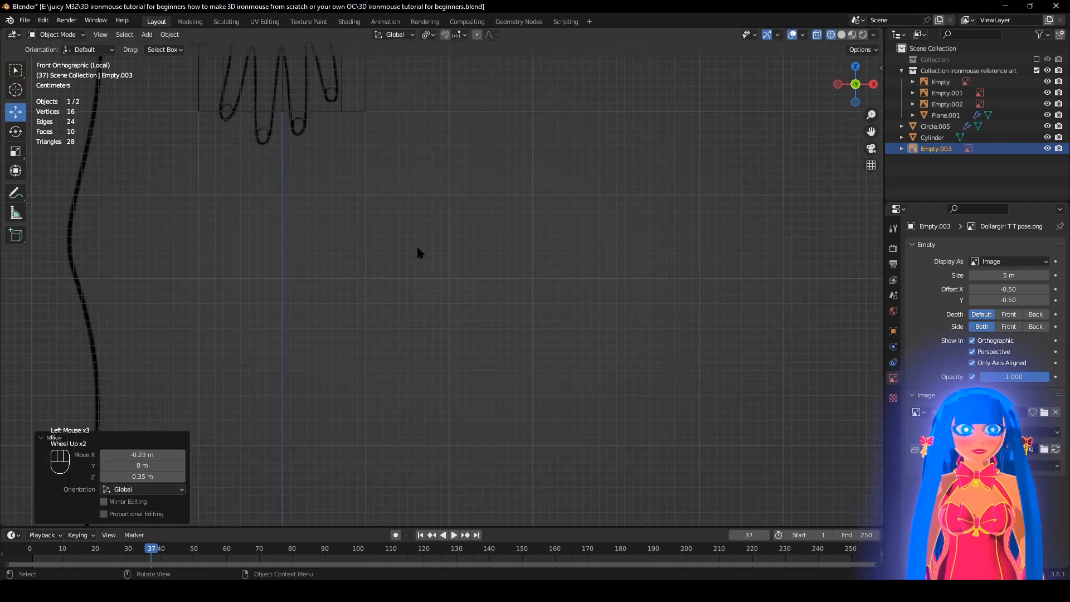
pyautogui.keyDown('shift'); pyautogui.moveTo(418, 246); pyautogui.dragTo(545, 429, button='middle'); pyautogui.keyUp('shift')
pyautogui.scroll(1, 546, 433)
pyautogui.press('g')
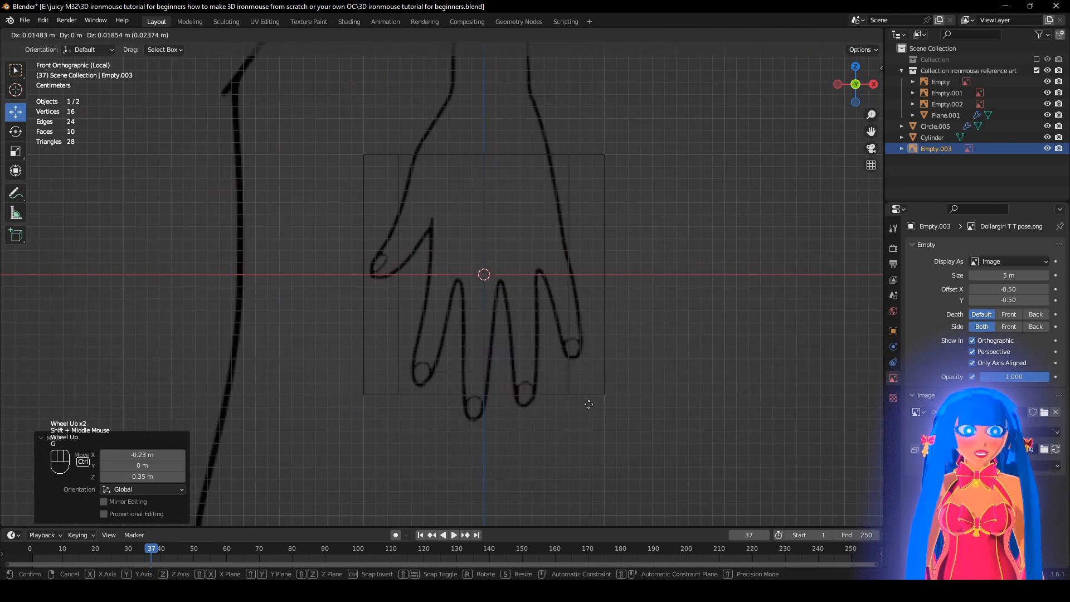
pyautogui.click(588, 405)
pyautogui.press('r')
pyautogui.click(626, 396)
pyautogui.press('g')
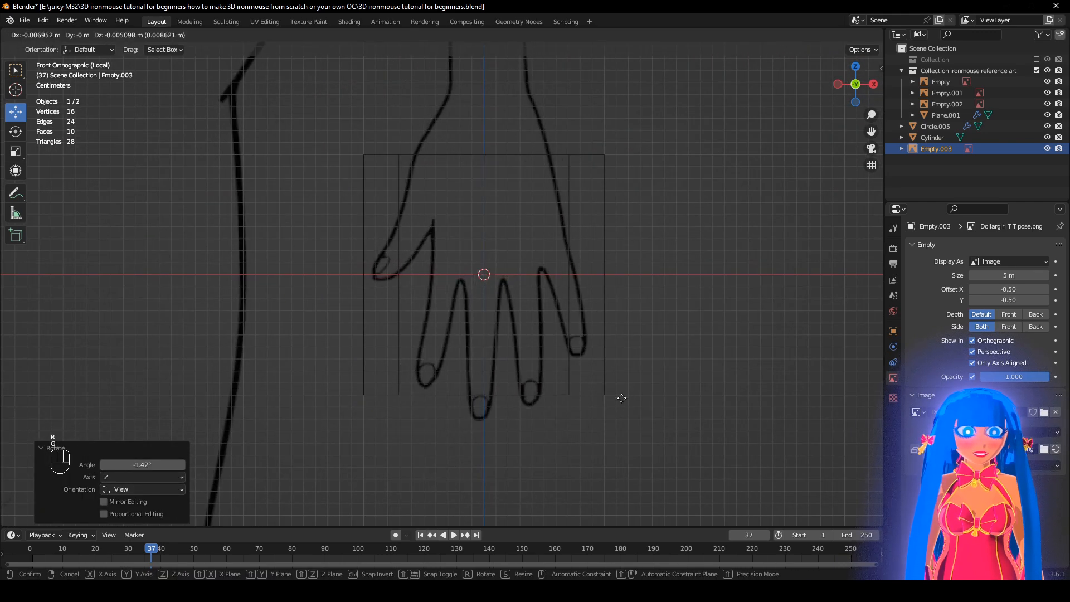
pyautogui.click(621, 397)
pyautogui.press('r')
pyautogui.press('g')
pyautogui.click(630, 388)
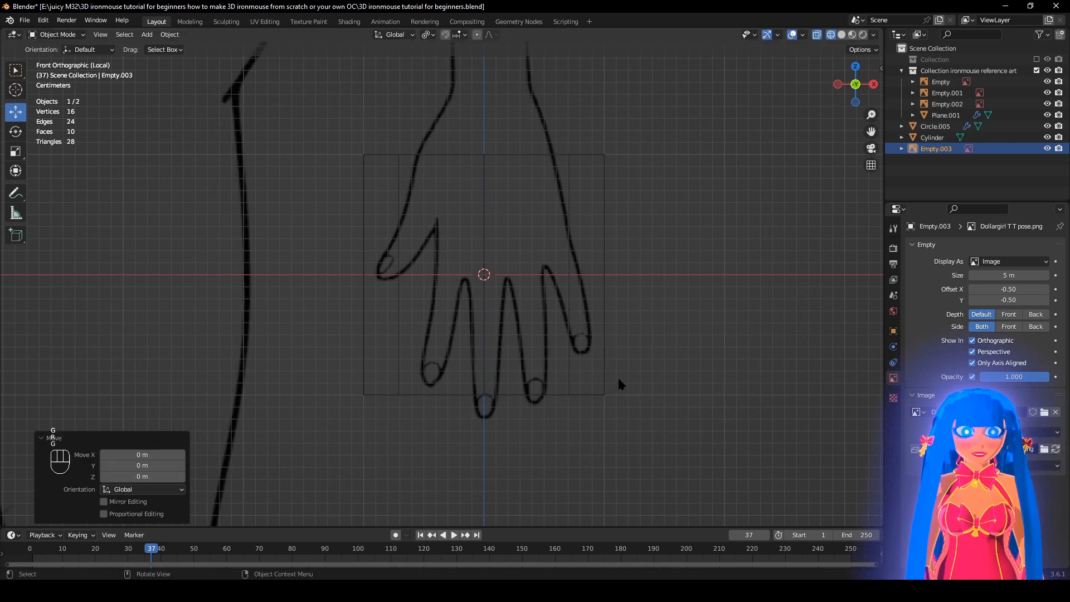
# Edit the cylinder mesh again and scale all of it down to 0.1 at the base of the middle finger.
pyautogui.click(58, 35)
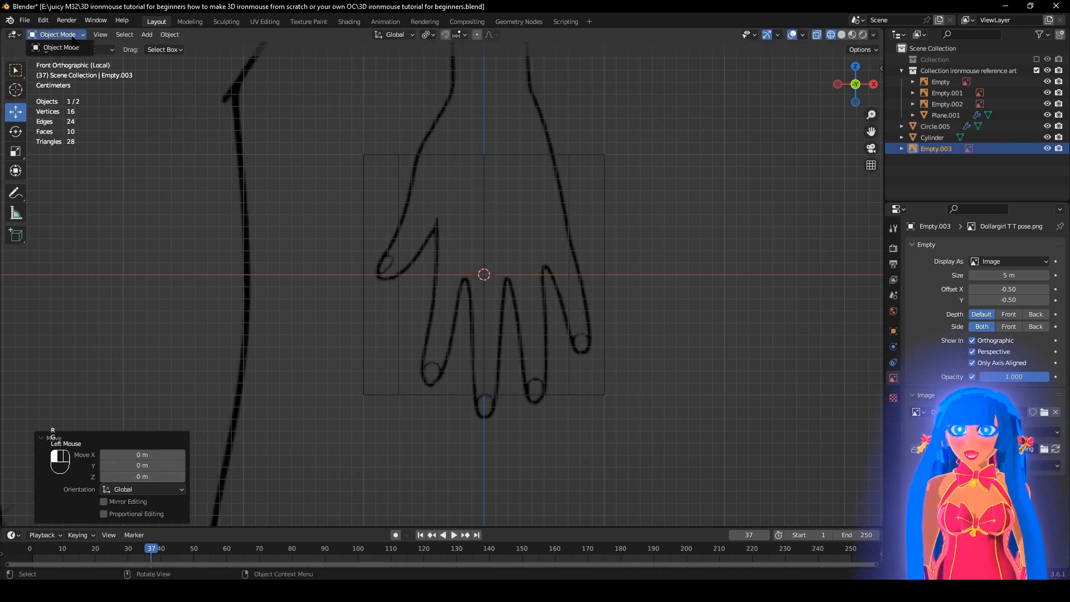
pyautogui.click(558, 161)
pyautogui.click(58, 35)
pyautogui.click(65, 54)
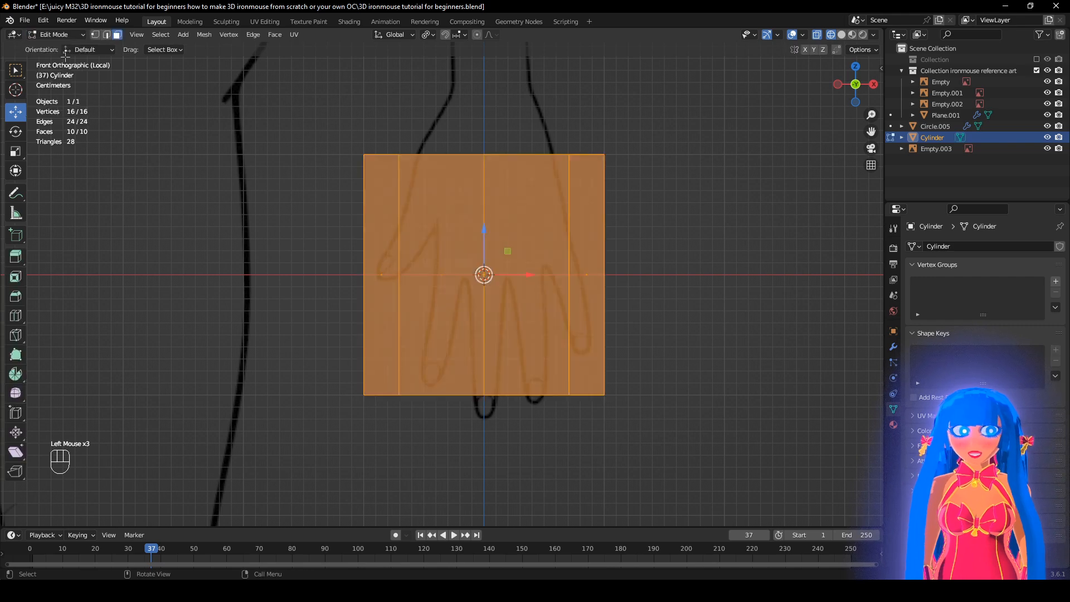
pyautogui.scroll(1, 616, 193)
pyautogui.press('s')
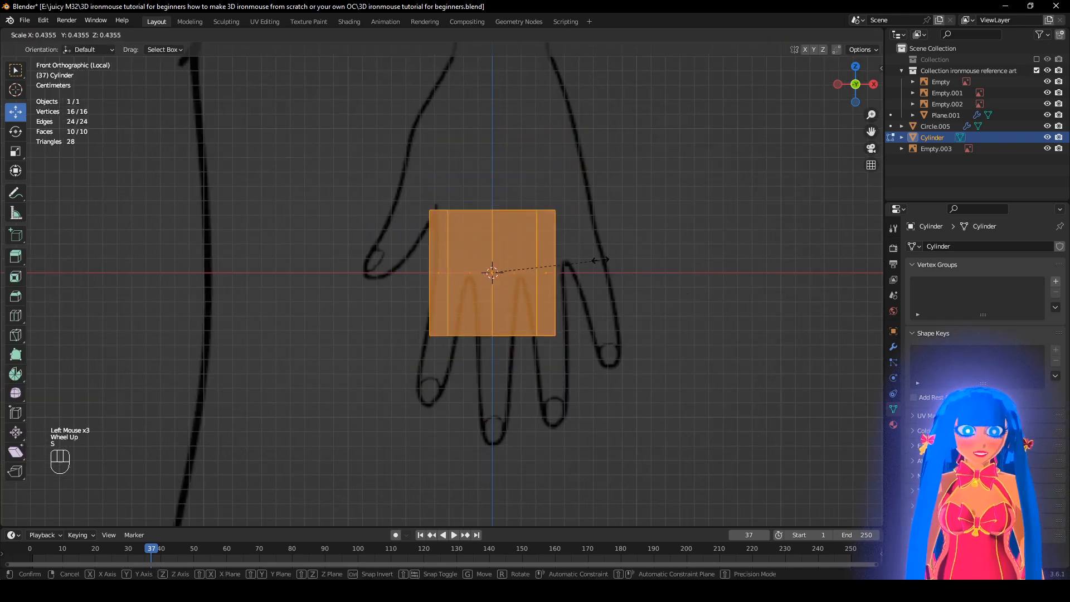
pyautogui.click(530, 277)
pyautogui.scroll(3, 610, 318)
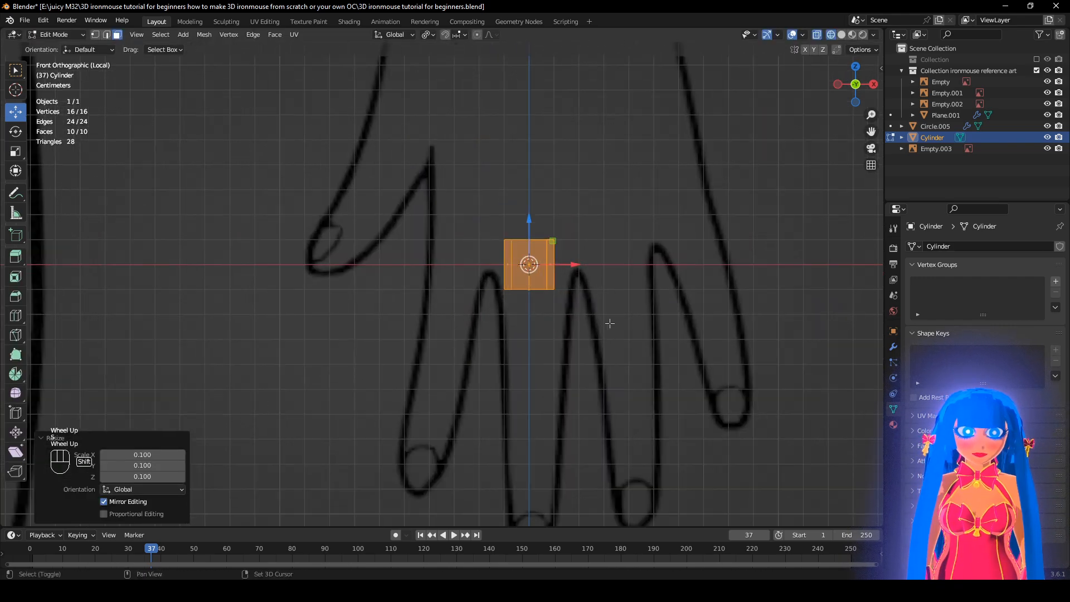
# Enlarge the cylinder mesh by about 1.32 to fit the width of the middle finger's base.
pyautogui.keyDown('shift'); pyautogui.moveTo(609, 318); pyautogui.dragTo(516, 232, button='middle'); pyautogui.keyUp('shift')
pyautogui.press('s')
pyautogui.click(531, 218)
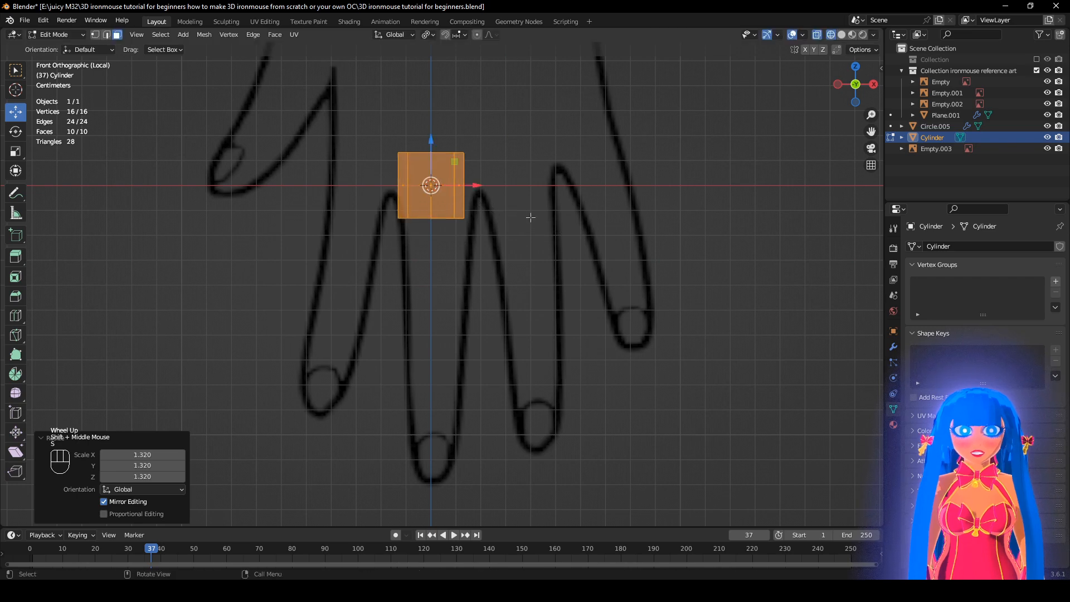
# Lower the cylinder mesh about 0.0387 m in Z and stretch it by about 3.72 along Z.
pyautogui.moveTo(432, 141); pyautogui.dragTo(431, 239)
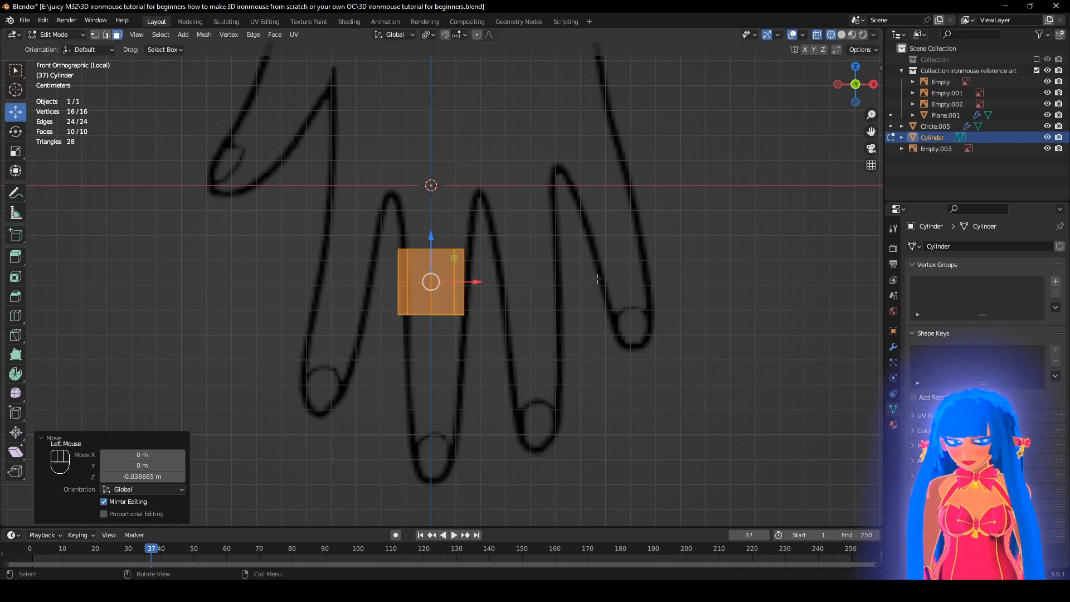
pyautogui.press('s')
pyautogui.press('z')
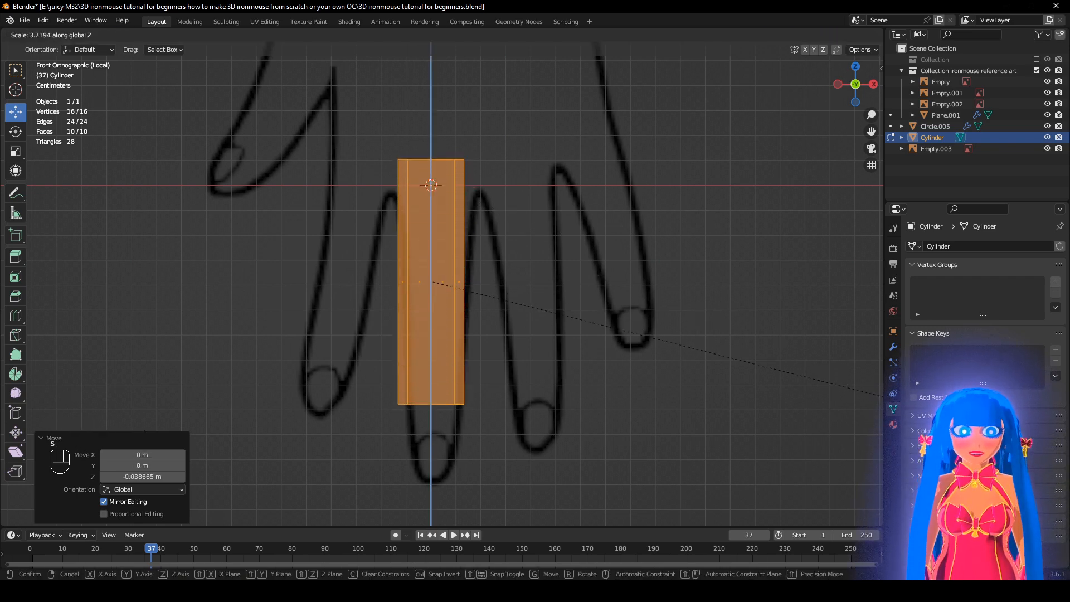
pyautogui.click(880, 395)
# Lower the cylinder about 0.0197 m, stretch it further along Z, and nudge it down about 0.0009 m to span the middle finger.
pyautogui.moveTo(427, 245); pyautogui.dragTo(427, 289)
pyautogui.press('s')
pyautogui.press('z')
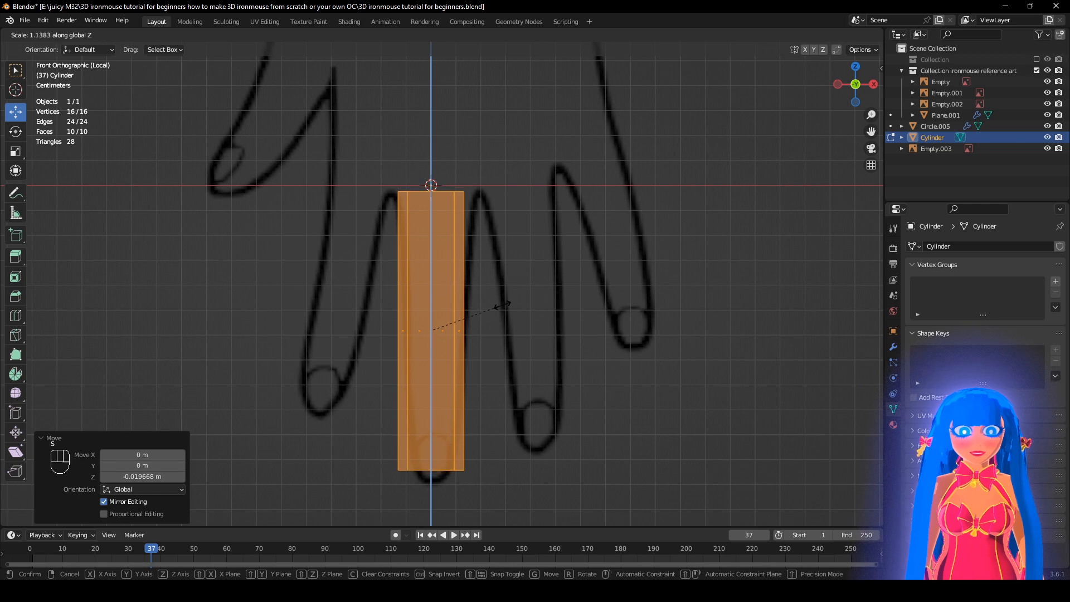
pyautogui.click(505, 304)
pyautogui.moveTo(435, 285)
pyautogui.mouseDown()
pyautogui.moveTo(434, 299)
pyautogui.moveTo(446, 293)
pyautogui.mouseUp()
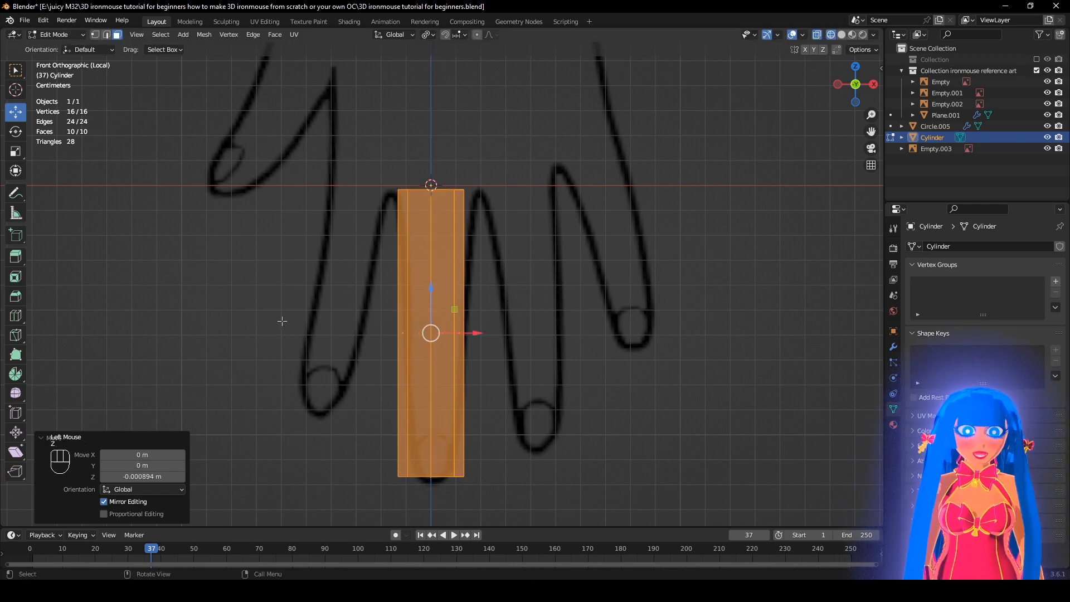
# Delete the four side faces on the negative-X half of the cylinder.
pyautogui.moveTo(252, 98); pyautogui.dragTo(430, 526)
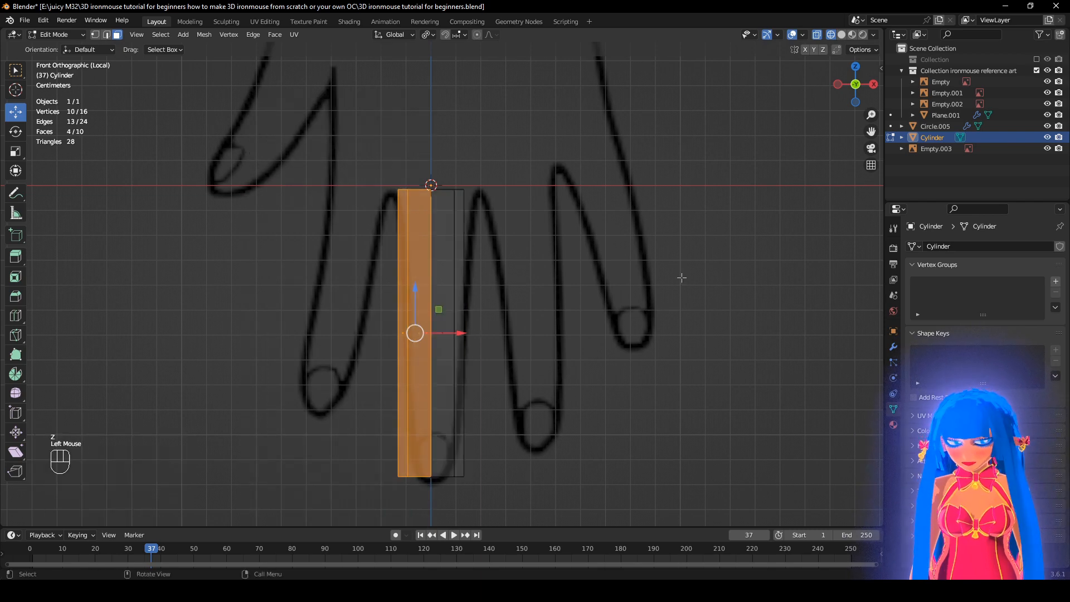
pyautogui.press('z')
pyautogui.click(560, 290)
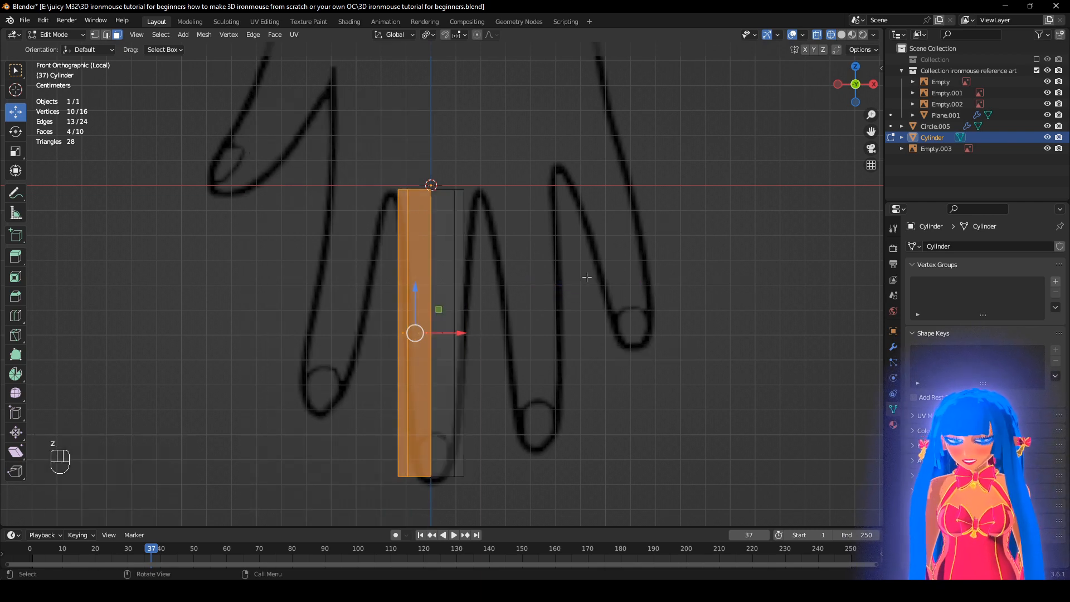
pyautogui.press('x')
pyautogui.click(570, 302)
pyautogui.moveTo(566, 301); pyautogui.dragTo(466, 309, button='middle')
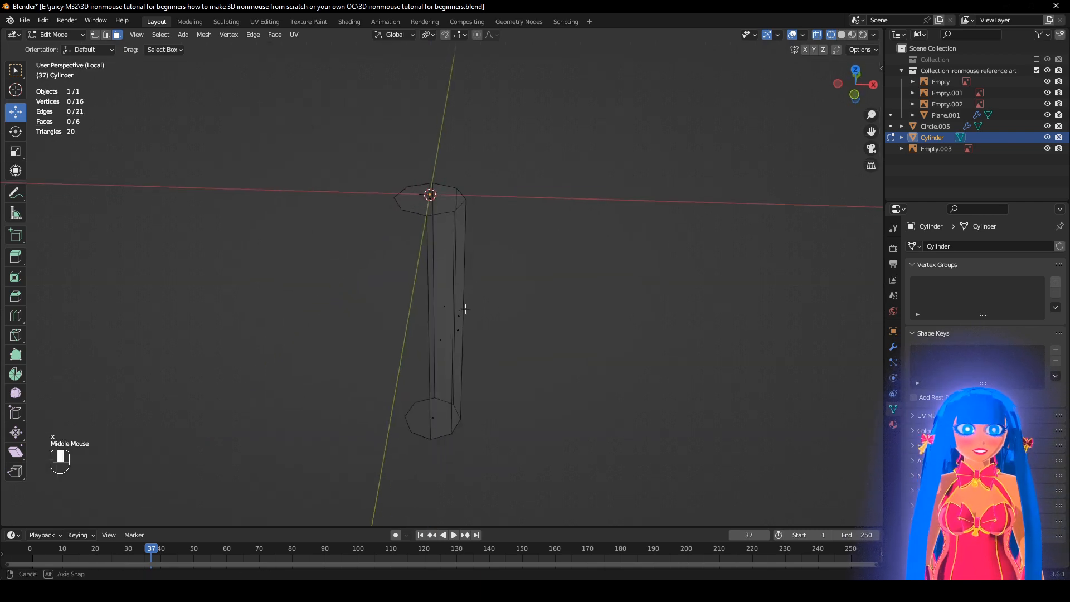
# Switch to solid shading and delete the cylinder's upper and lower cap faces.
pyautogui.press('z')
pyautogui.click(420, 210)
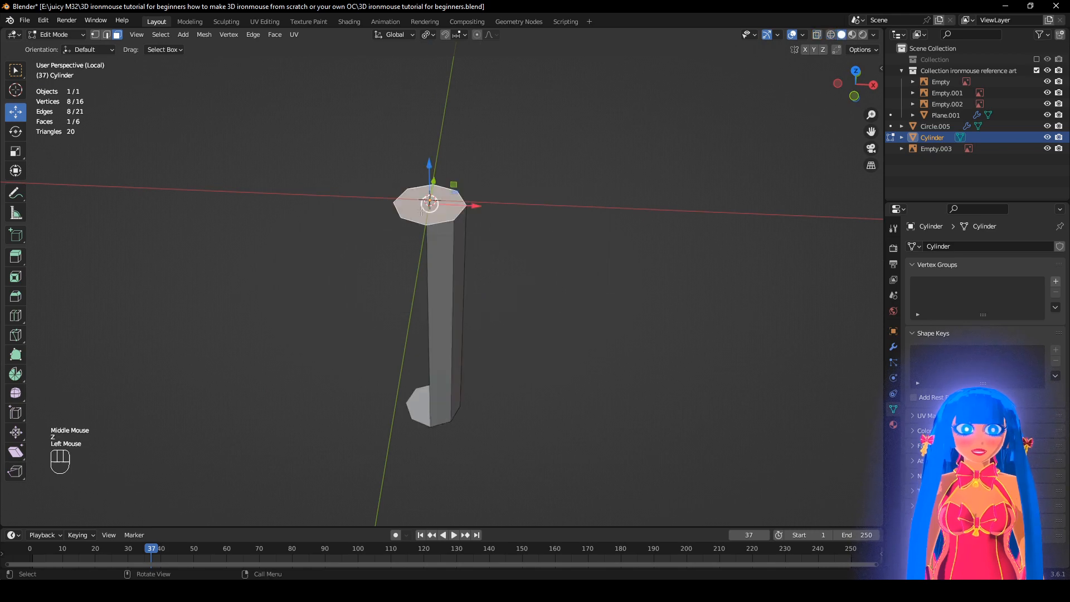
pyautogui.keyDown('shift'); pyautogui.click(426, 401); pyautogui.keyUp('shift')
pyautogui.press('x')
pyautogui.click(604, 319)
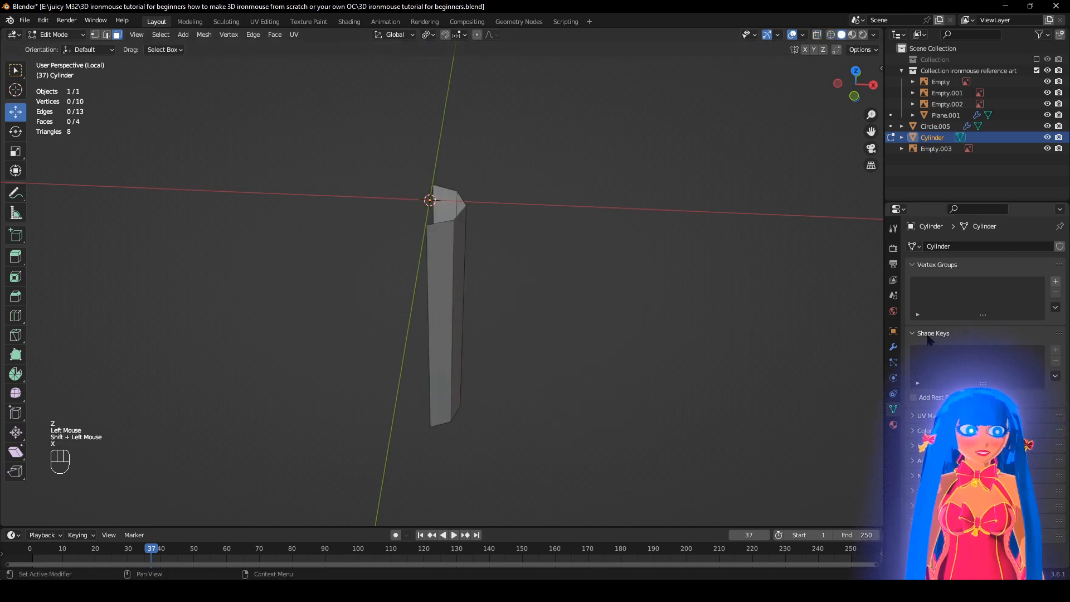
# Add a Mirror modifier on the X axis to the half cylinder and enable Clipping.
pyautogui.click(893, 348)
pyautogui.click(955, 246)
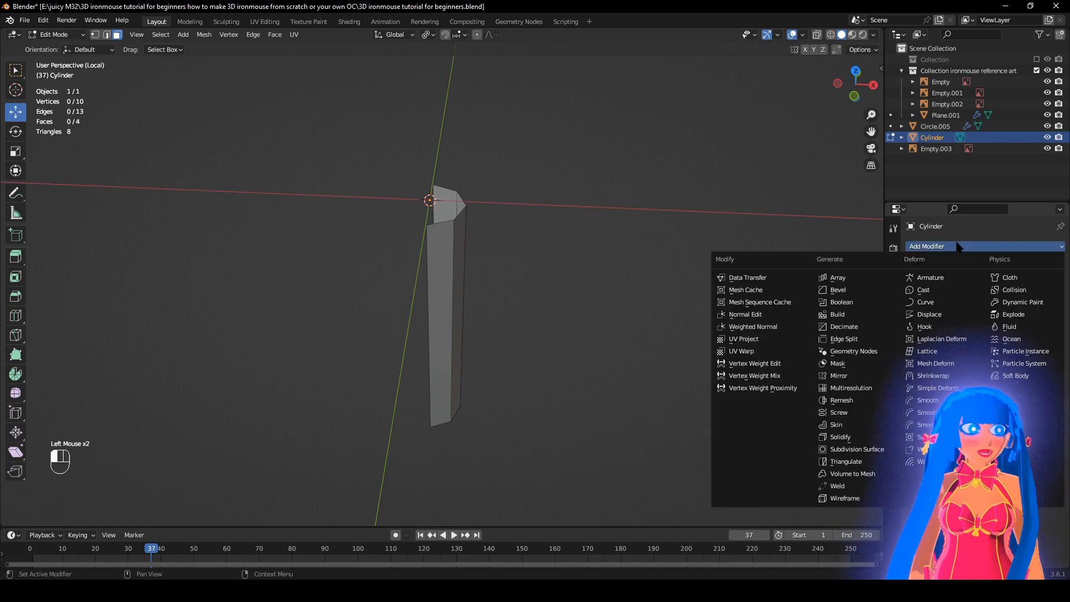
pyautogui.click(836, 375)
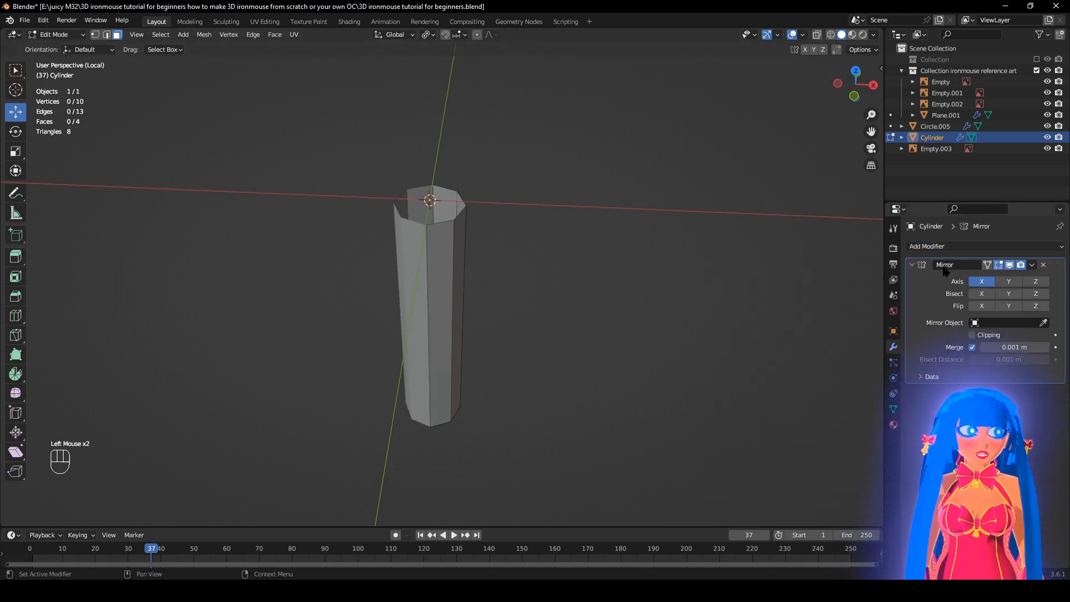
pyautogui.click(978, 336)
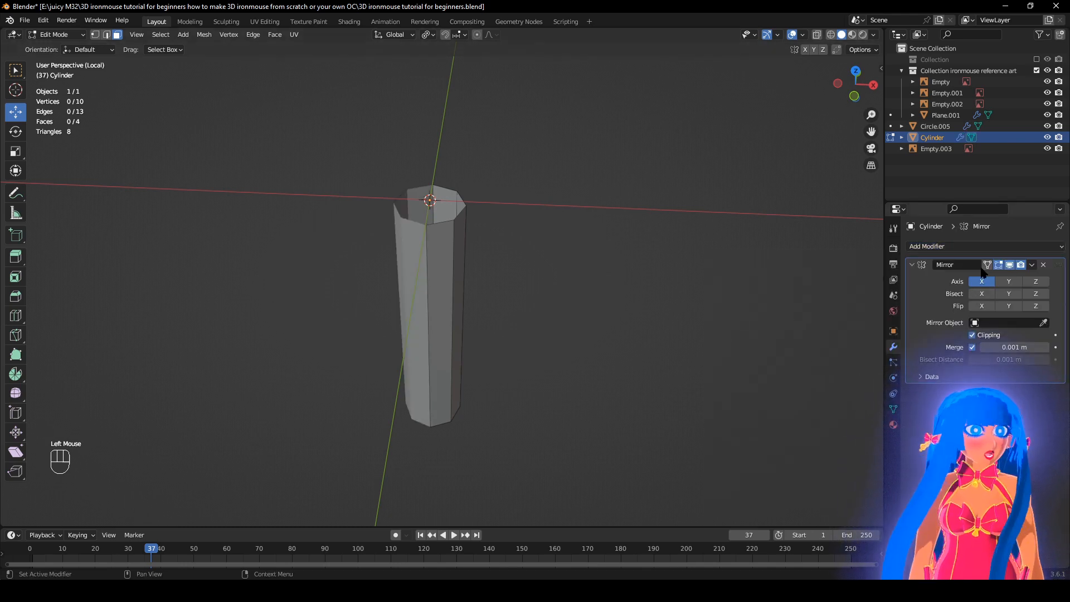
pyautogui.click(913, 265)
# Connect the two centre vertices at the open fingertip end with an edge and split that edge at its midpoint.
pyautogui.moveTo(566, 262); pyautogui.dragTo(565, 156, button='middle')
pyautogui.keyDown('shift'); pyautogui.moveTo(462, 289); pyautogui.dragTo(457, 215, button='middle'); pyautogui.keyUp('shift')
pyautogui.scroll(2, 458, 215)
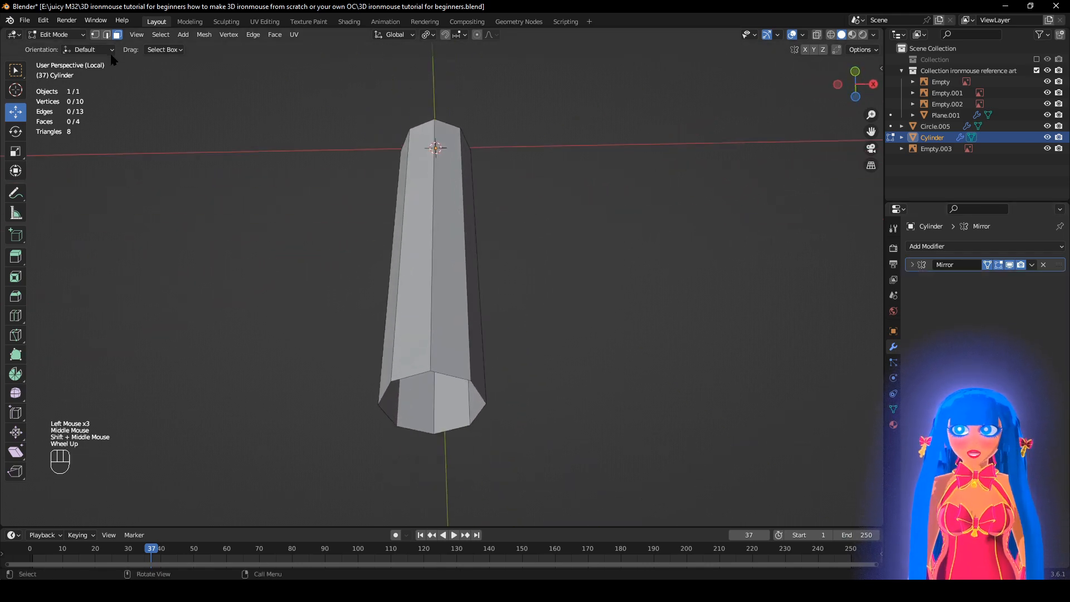
pyautogui.click(96, 35)
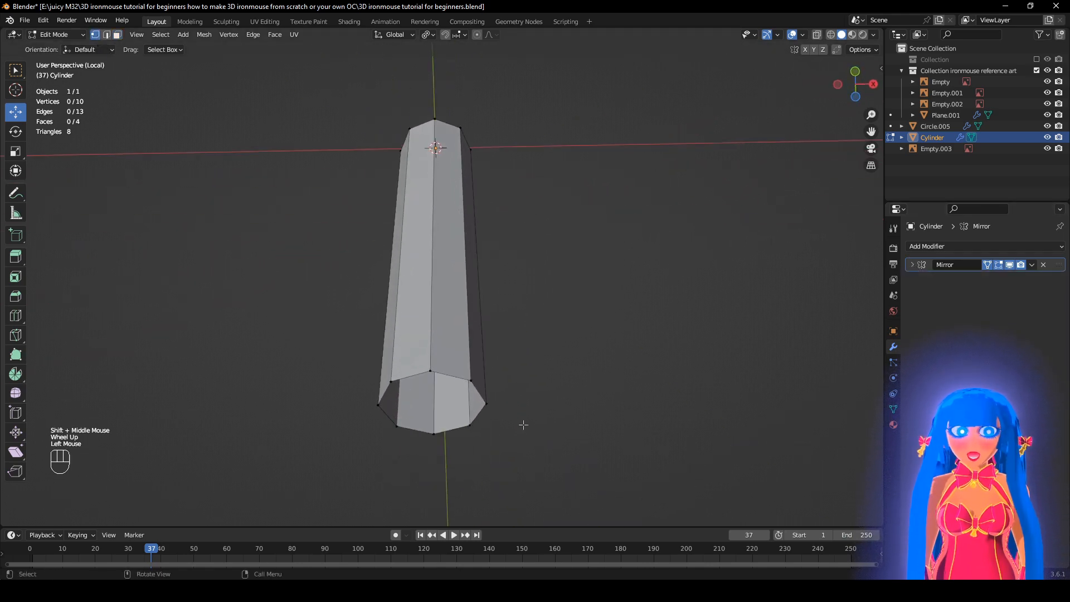
pyautogui.keyDown('shift'); pyautogui.click(435, 434); pyautogui.keyUp('shift')
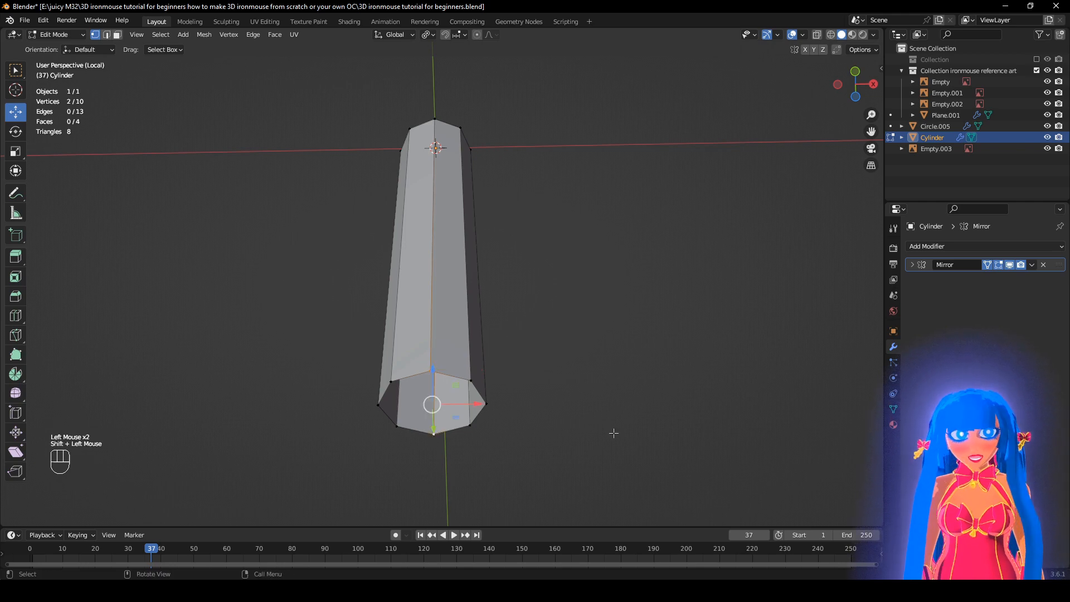
pyautogui.scroll(1, 616, 433)
pyautogui.moveTo(616, 432); pyautogui.dragTo(636, 428, button='middle')
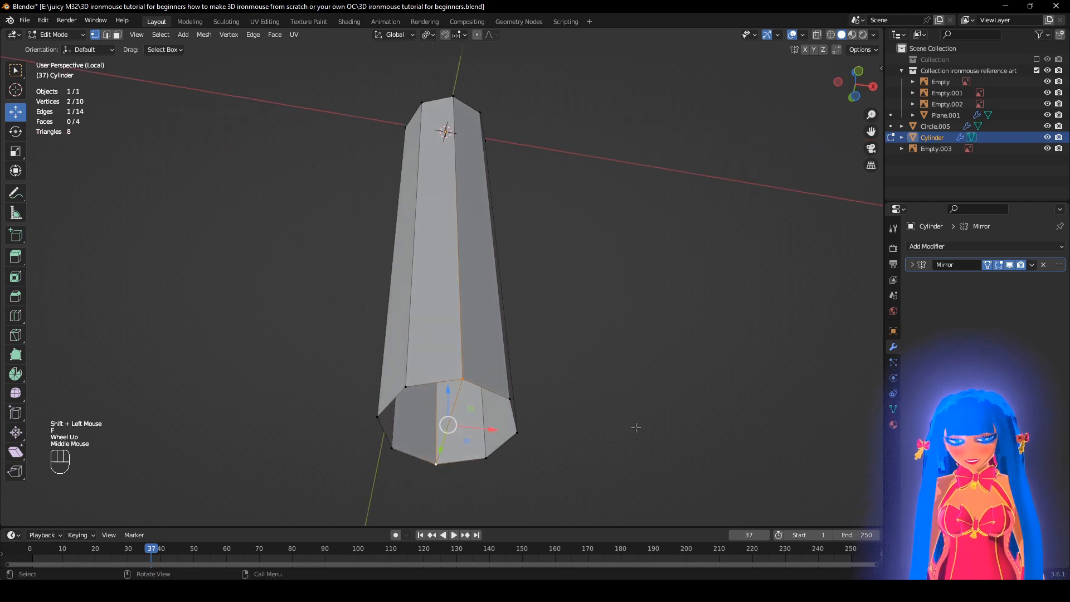
pyautogui.hotkey('ctrl', 'r')
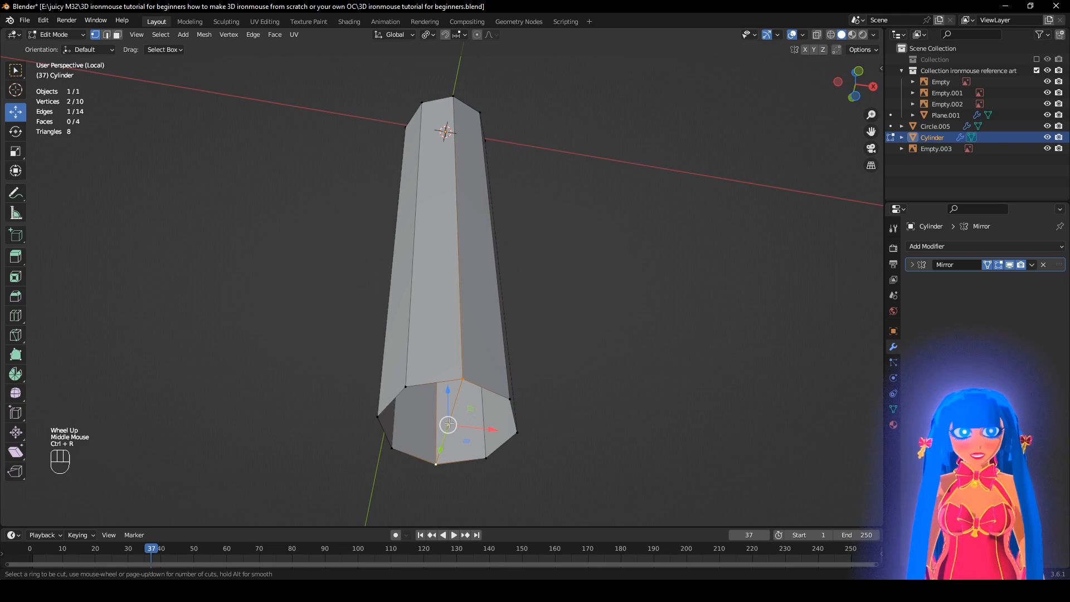
pyautogui.click(449, 424)
# Fill the open fingertip end with two faces that meet the subdivided centre edge.
pyautogui.click(483, 461)
pyautogui.keyDown('shift'); pyautogui.click(437, 472); pyautogui.keyUp('shift')
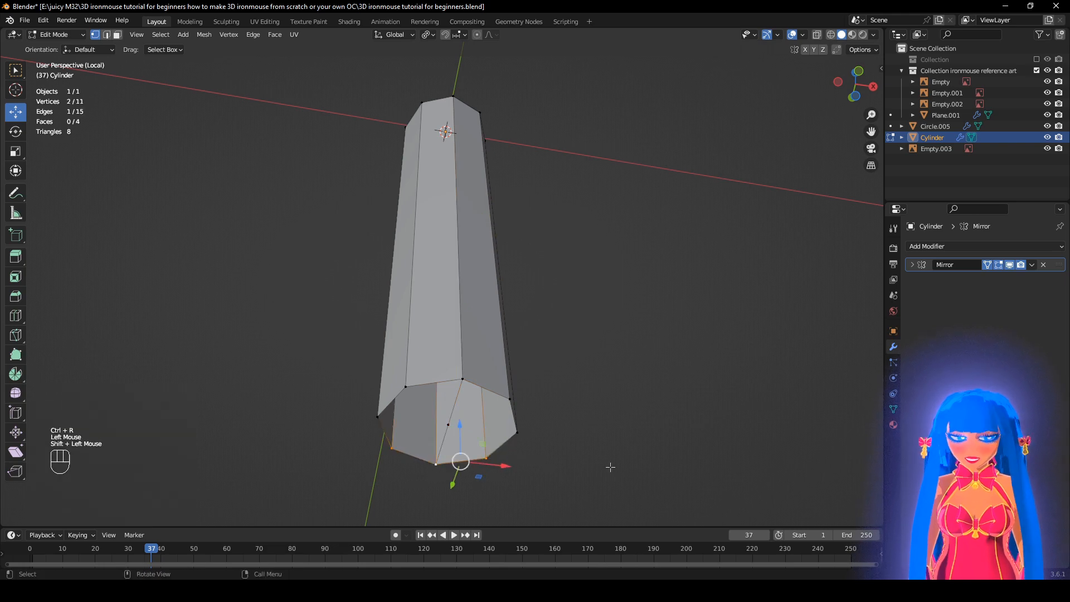
pyautogui.press('f')
pyautogui.press('f')
# In the front view, add two evenly spaced loop cuts across the finger's length.
pyautogui.moveTo(621, 375); pyautogui.dragTo(501, 389, button='middle')
pyautogui.press('z')
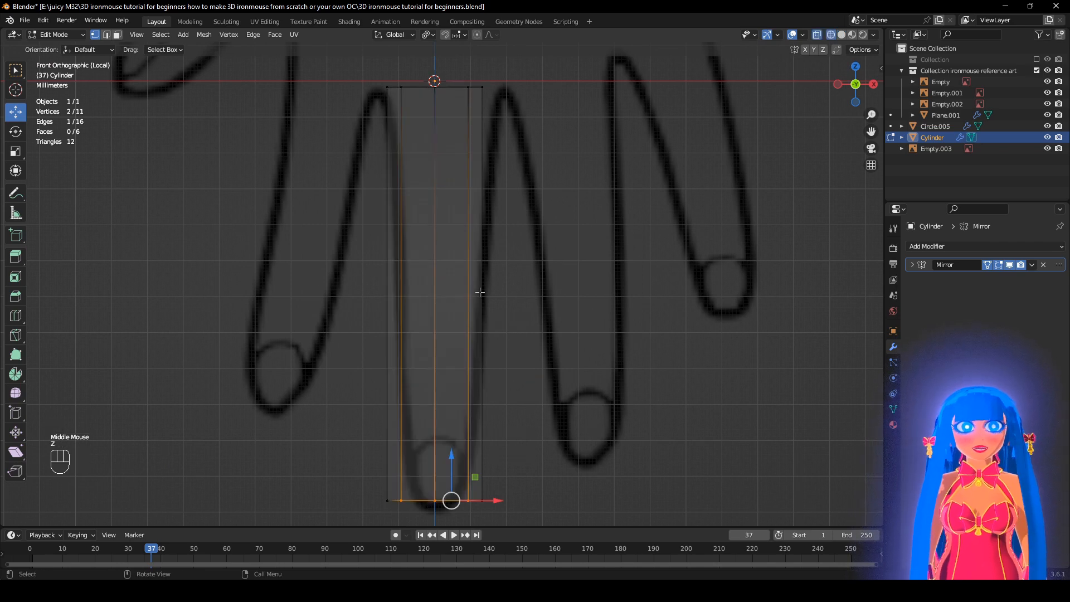
pyautogui.scroll(-1, 489, 336)
pyautogui.keyDown('shift'); pyautogui.moveTo(489, 336); pyautogui.dragTo(492, 384, button='middle'); pyautogui.keyUp('shift')
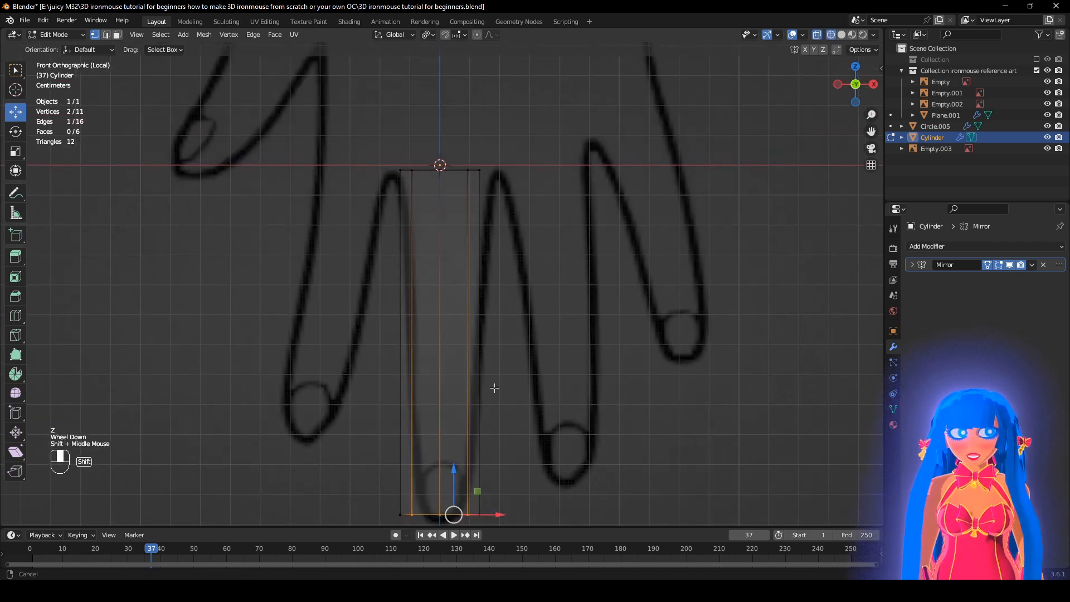
pyautogui.hotkey('ctrl', 'r')
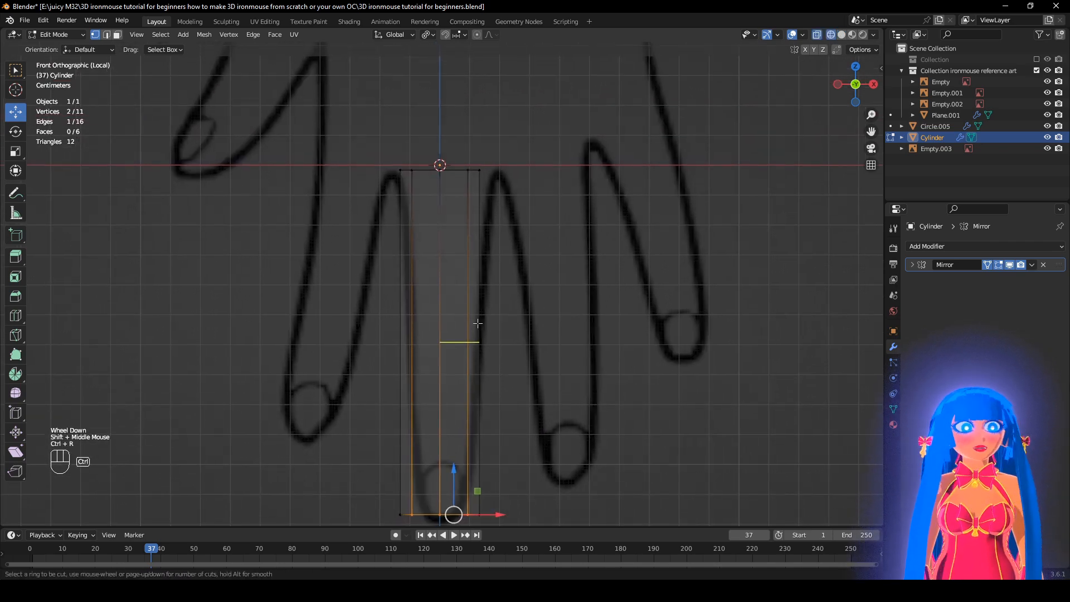
pyautogui.scroll(1, 490, 342)
pyautogui.click(489, 341)
pyautogui.rightClick(489, 340)
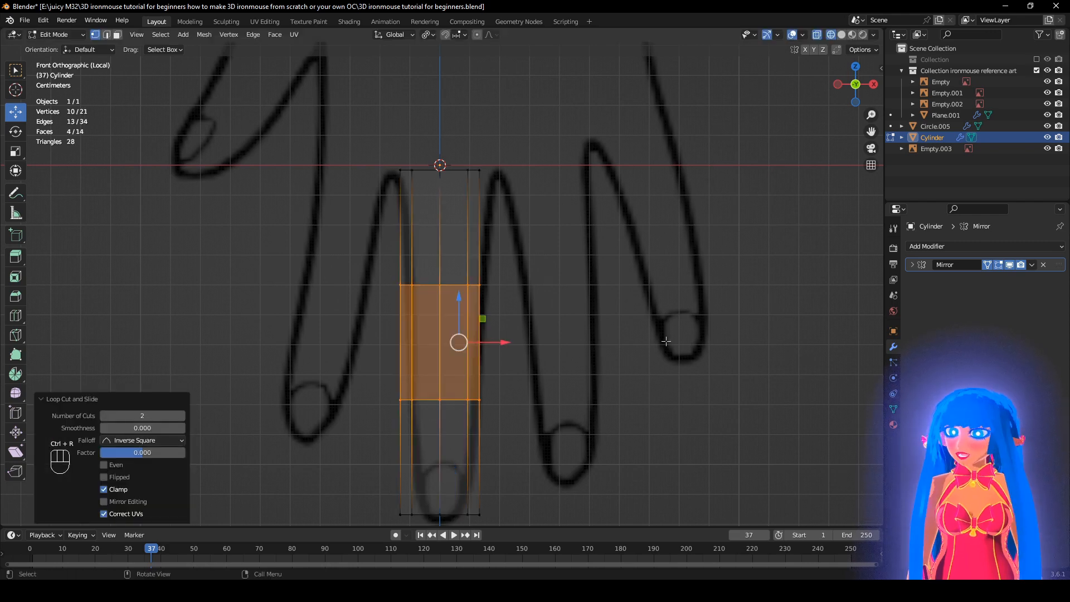
pyautogui.click(666, 341)
# Edge-slide the lower joint loop toward the fingertip by a factor of 0.092 and the upper joint loop by 0.098.
pyautogui.press('z')
pyautogui.keyDown('alt'); pyautogui.click(588, 402); pyautogui.keyUp('alt')
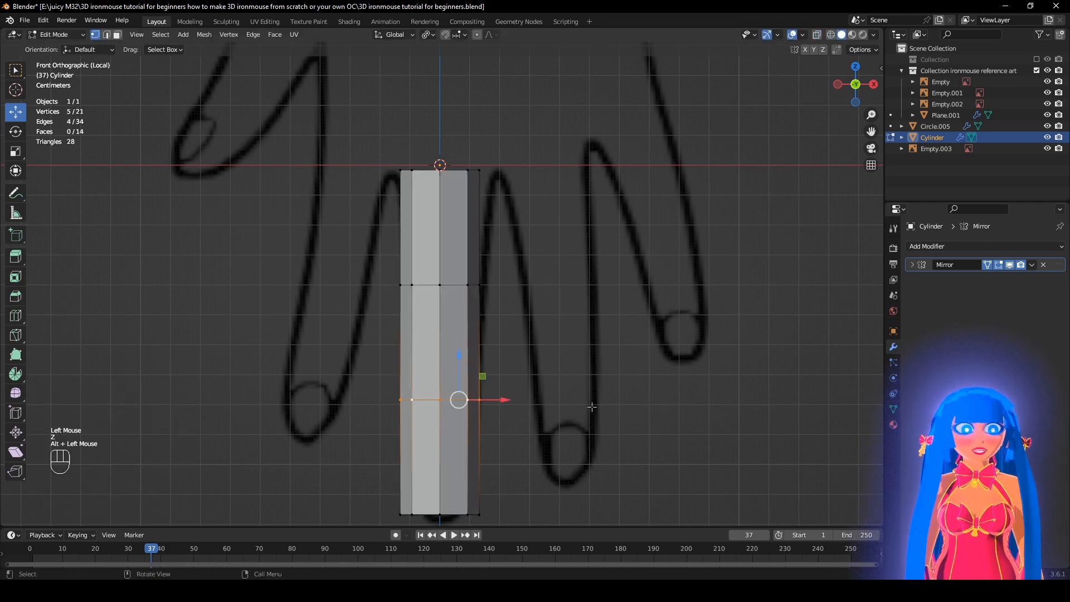
pyautogui.press('g')
pyautogui.press('g')
pyautogui.click(509, 339)
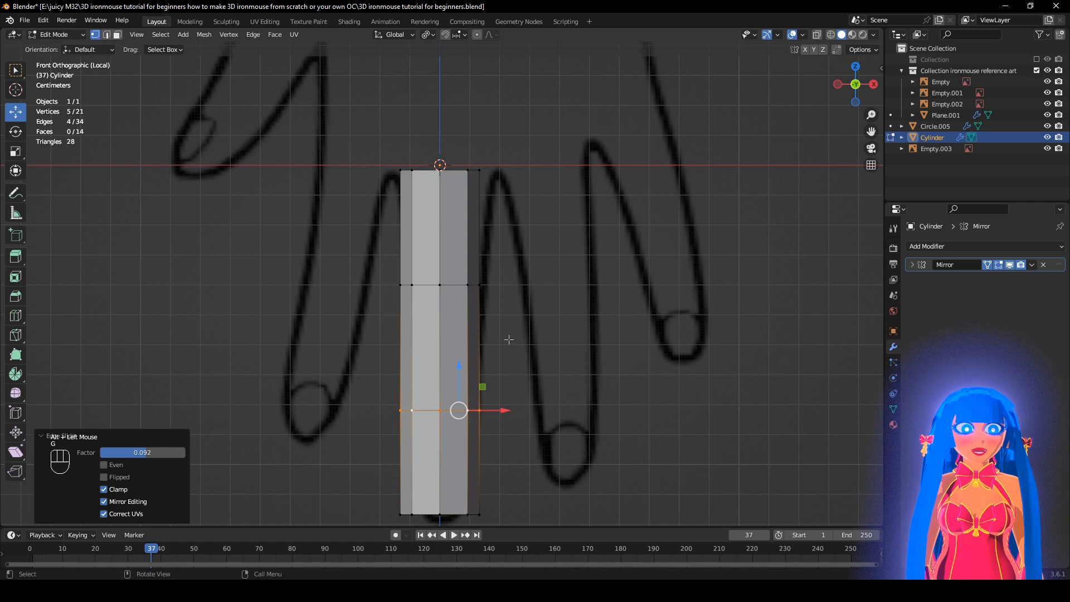
pyautogui.keyDown('alt'); pyautogui.click(446, 284); pyautogui.keyUp('alt')
pyautogui.press('g')
pyautogui.press('g')
pyautogui.click(524, 306)
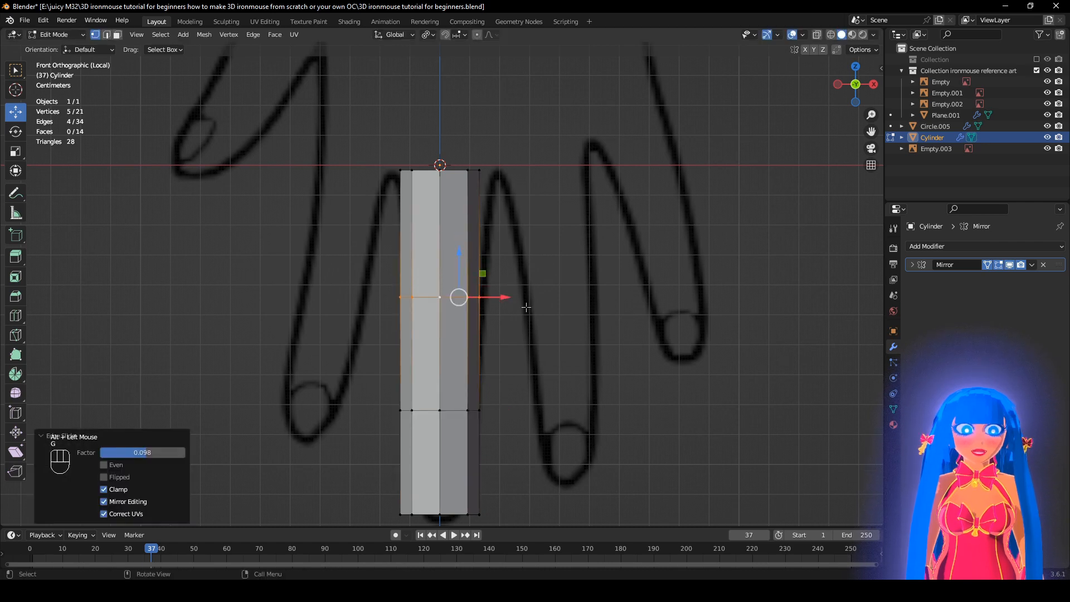
pyautogui.click(613, 353)
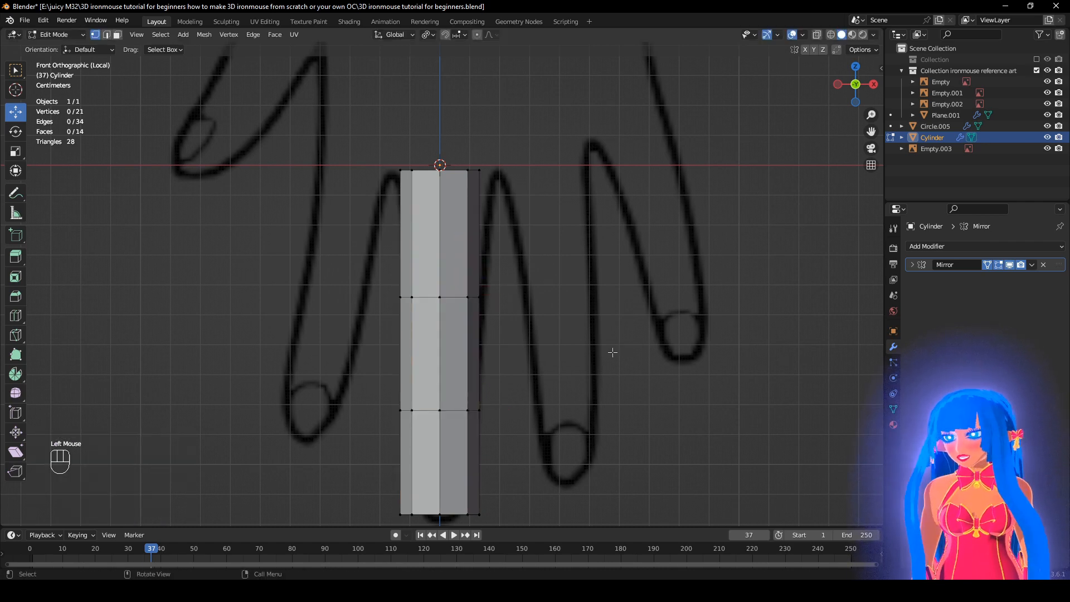
# Add one centred loop cut across the finger's lowest segment.
pyautogui.hotkey('alt', 'z')
pyautogui.keyDown('shift'); pyautogui.moveTo(400, 425); pyautogui.dragTo(402, 328, button='middle'); pyautogui.keyUp('shift')
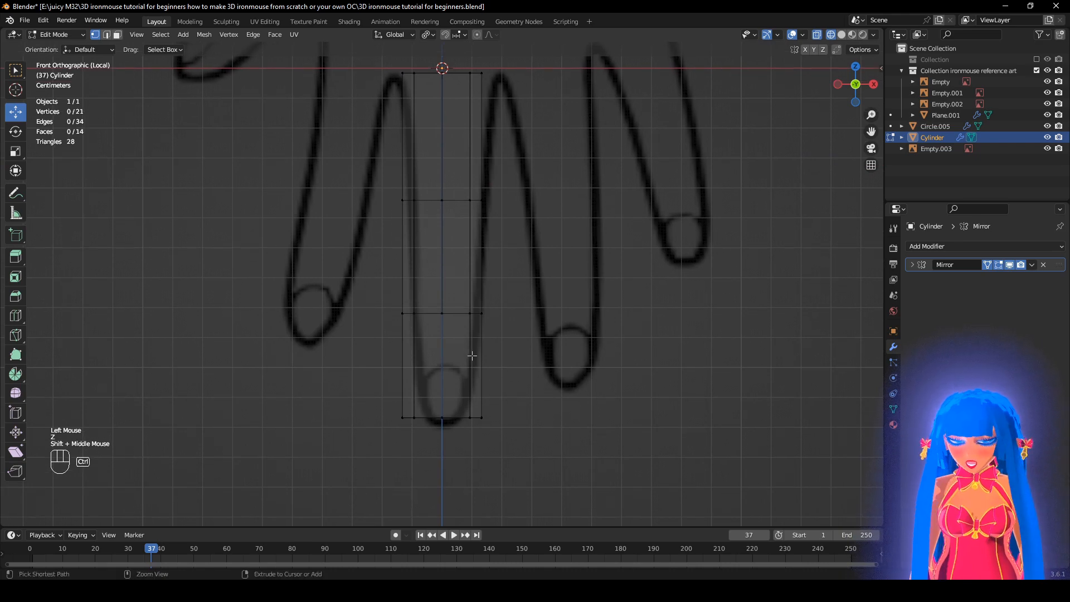
pyautogui.hotkey('ctrl', 'r')
pyautogui.click(489, 365)
pyautogui.rightClick(490, 365)
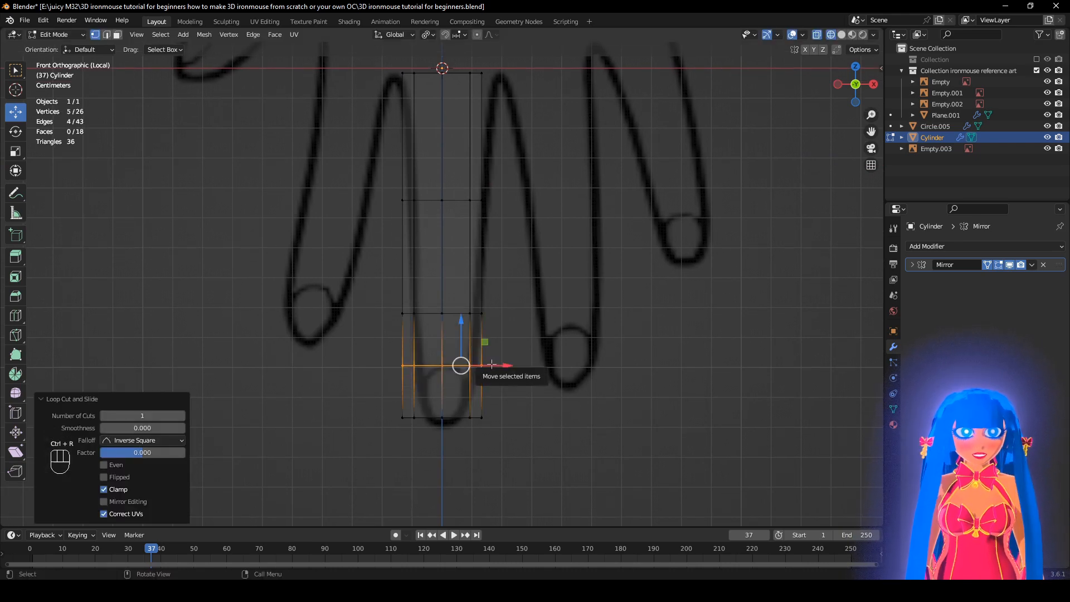
# Extrude the front face of the fingertip in place and scale it to 0.9 for a nail outline.
pyautogui.hotkey('alt', 'z')
pyautogui.scroll(1, 492, 364)
pyautogui.keyDown('shift'); pyautogui.moveTo(491, 362); pyautogui.dragTo(484, 310, button='middle'); pyautogui.keyUp('shift')
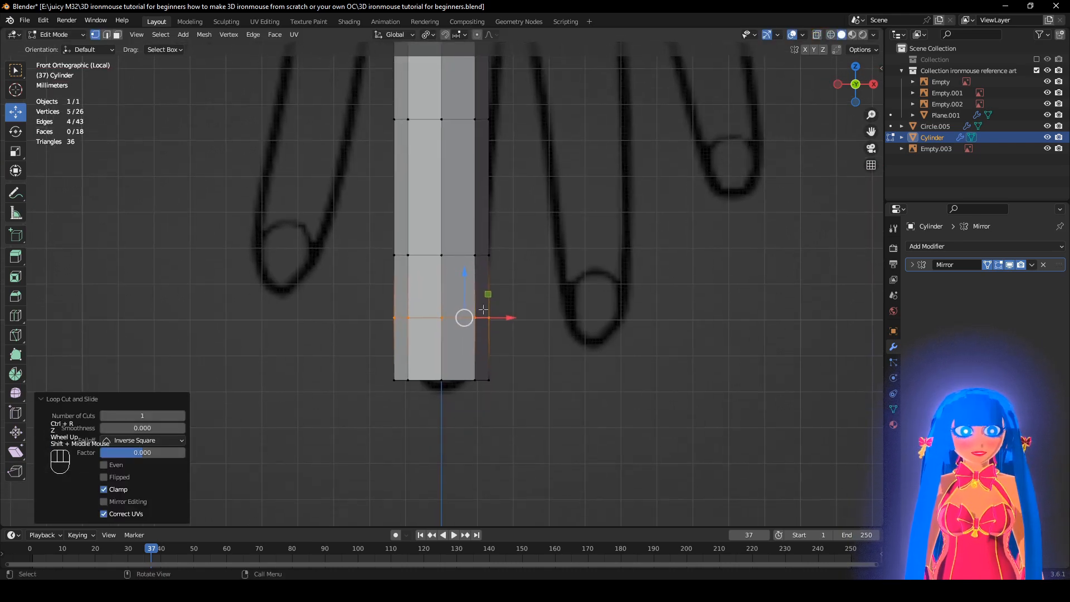
pyautogui.click(118, 34)
pyautogui.click(446, 351)
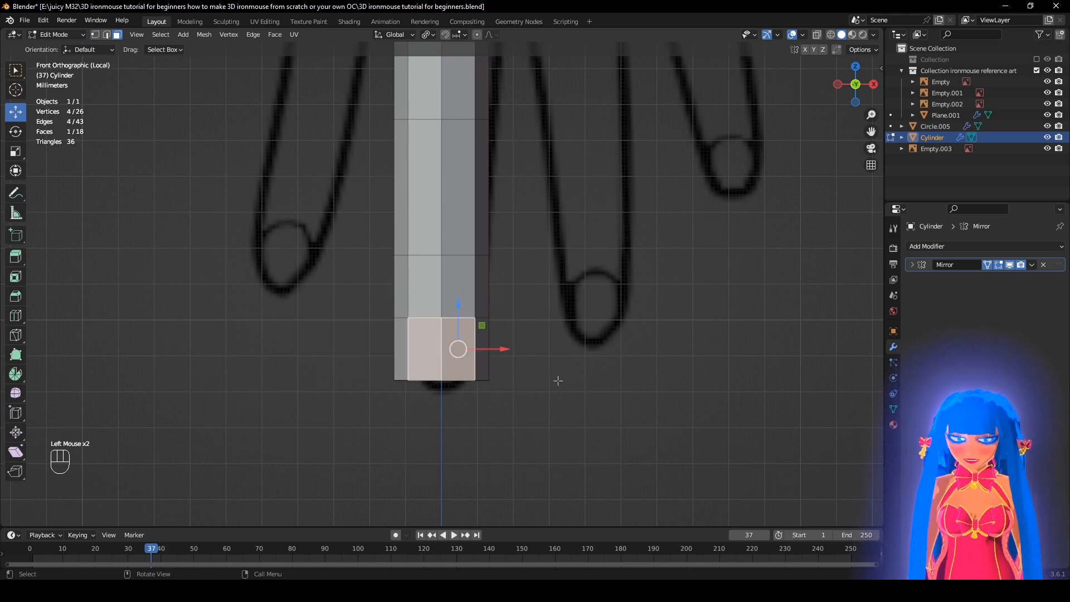
pyautogui.press('e')
pyautogui.rightClick(515, 288)
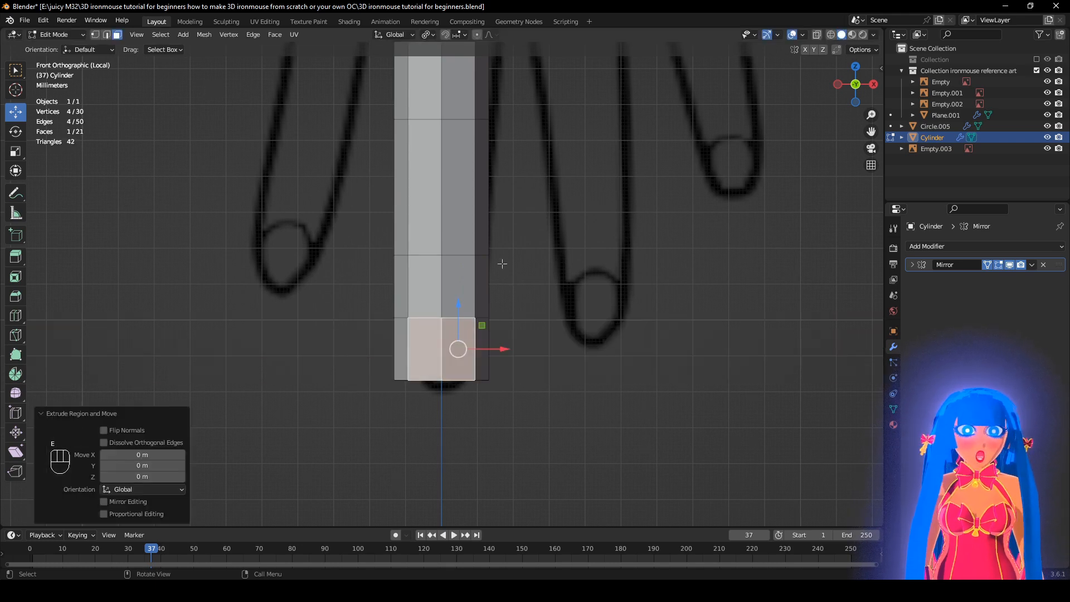
pyautogui.scroll(1, 647, 359)
pyautogui.press('s')
pyautogui.click(631, 359)
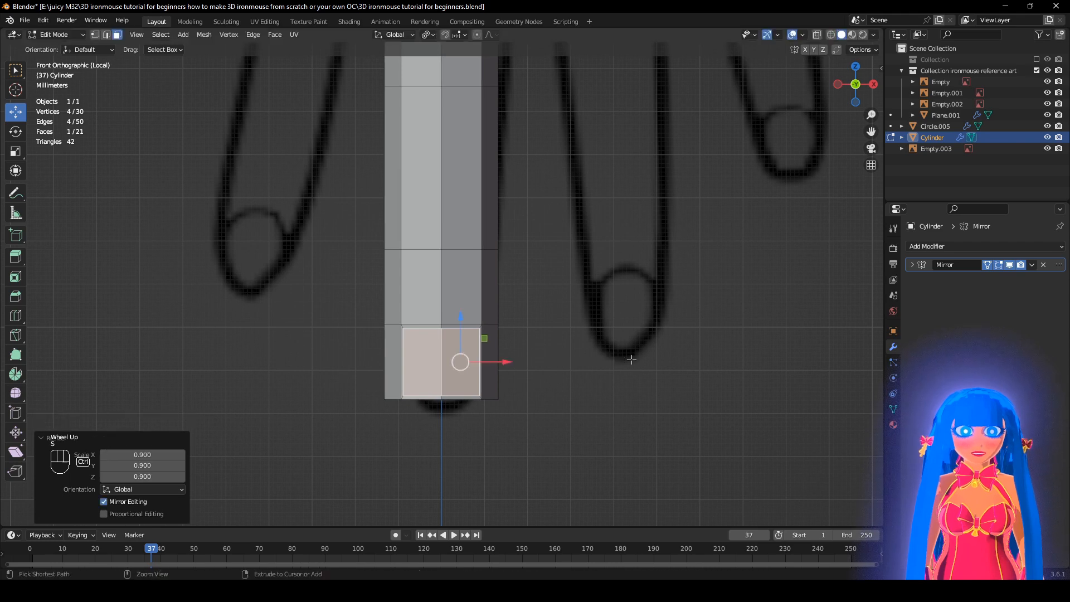
# Shrink the extruded nail face inward with an offset of about -0.00027 m.
pyautogui.scroll(1, 578, 327)
pyautogui.moveTo(577, 329); pyautogui.dragTo(593, 354, button='middle')
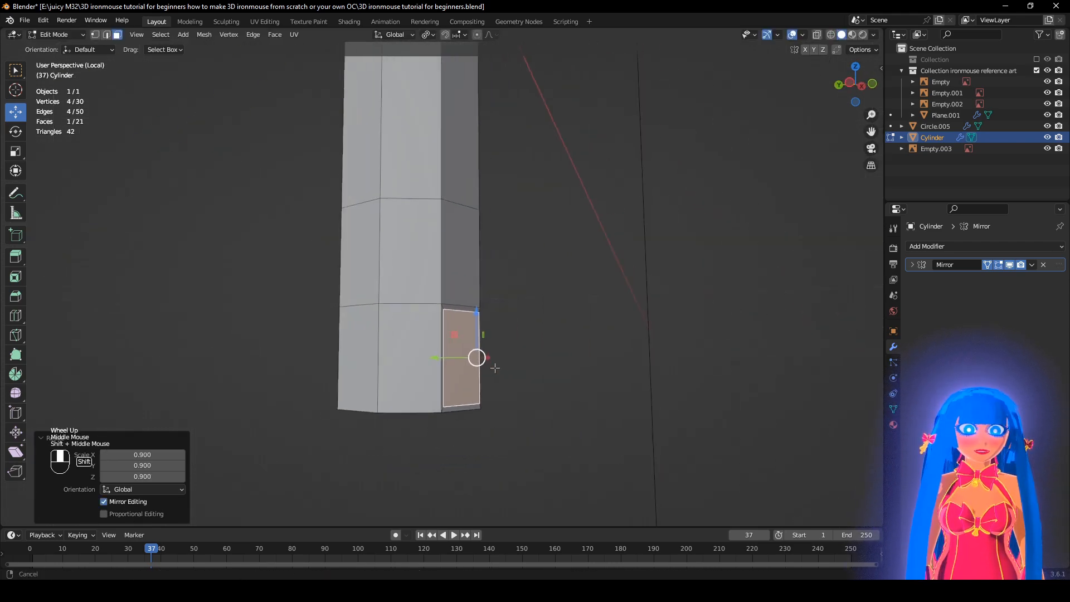
pyautogui.scroll(2, 592, 354)
pyautogui.hotkey('alt', 's')
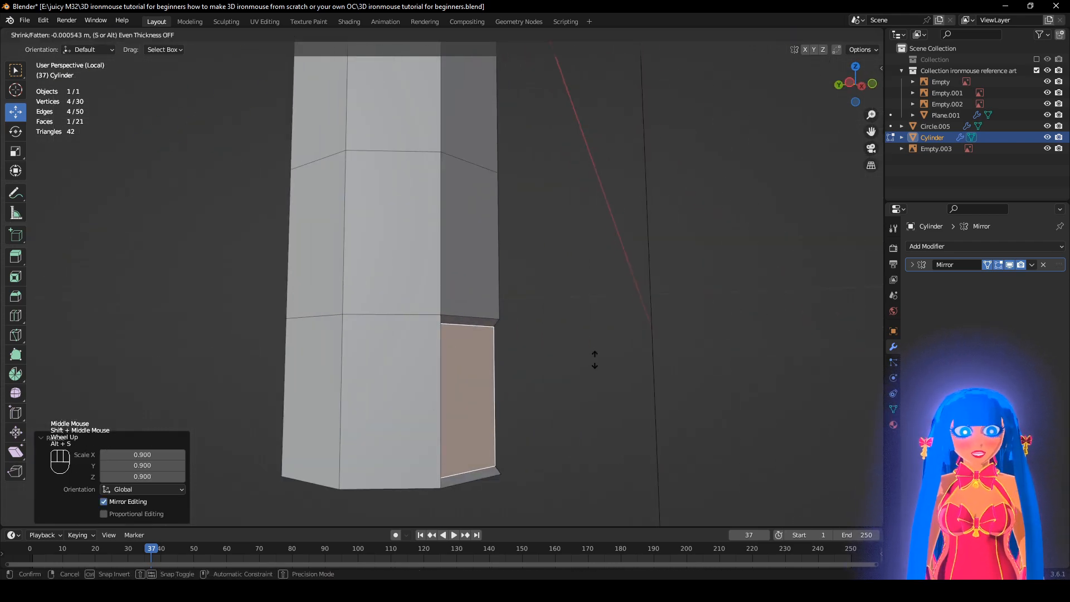
pyautogui.click(595, 359)
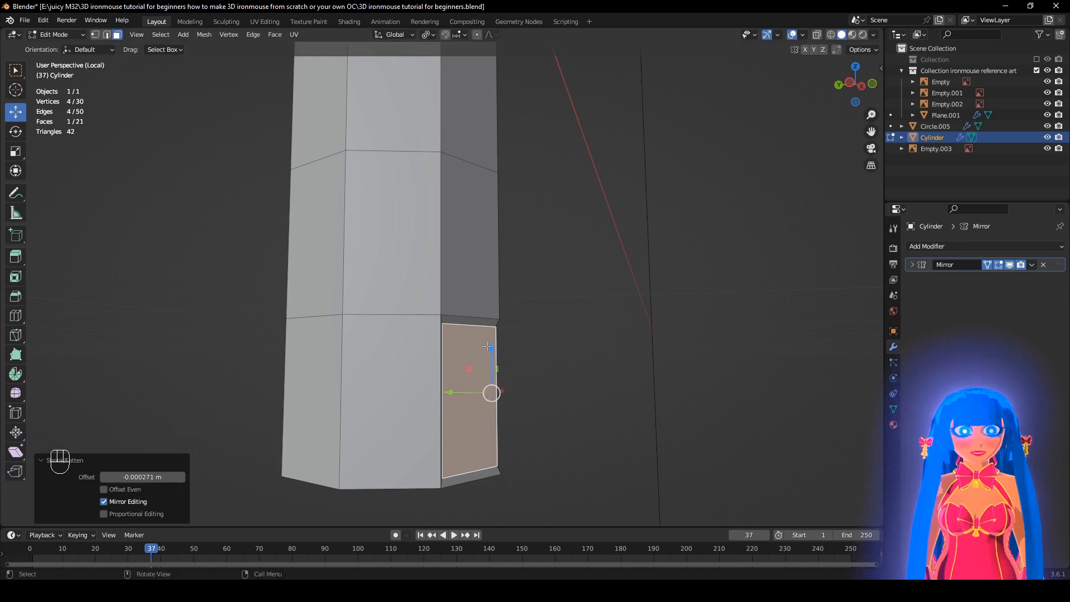
# Nudge the nail face slightly upward and extrude it in place.
pyautogui.moveTo(488, 347); pyautogui.dragTo(490, 335)
pyautogui.moveTo(524, 330); pyautogui.dragTo(561, 343, button='middle')
pyautogui.press('e')
pyautogui.rightClick(553, 343)
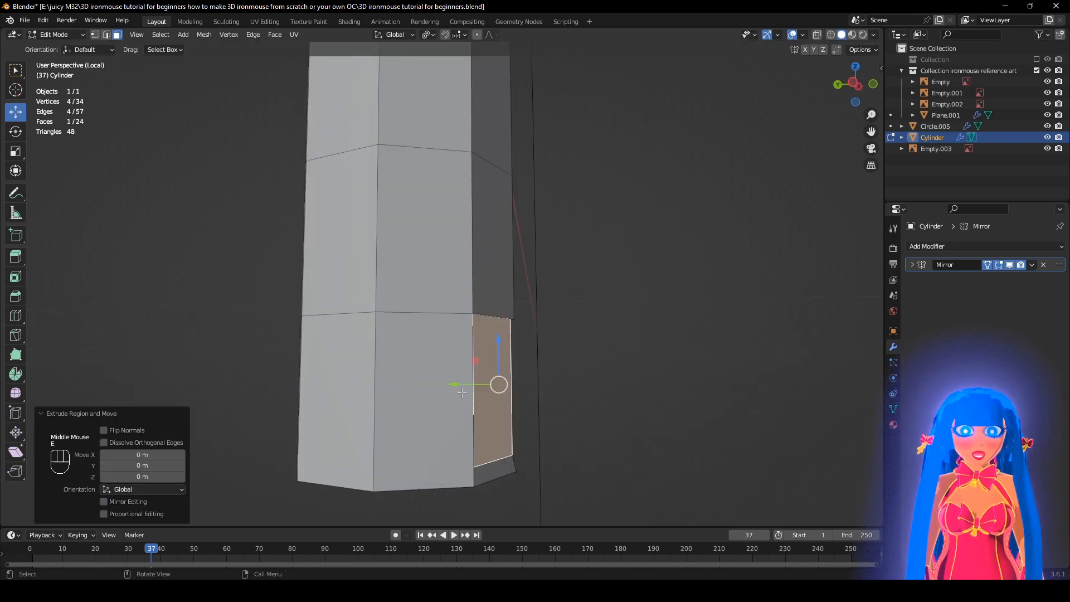
# Lower the extruded nail face by 0.014 m and then another 0.004 m so the nail extends past the fingertip.
pyautogui.keyDown('alt'); pyautogui.moveTo(465, 387); pyautogui.dragTo(469, 383, button='middle'); pyautogui.keyUp('alt')
pyautogui.keyDown('ctrl'); pyautogui.moveTo(466, 382); pyautogui.dragTo(481, 381); pyautogui.keyUp('ctrl')
pyautogui.keyDown('ctrl'); pyautogui.moveTo(519, 336); pyautogui.dragTo(518, 440); pyautogui.keyUp('ctrl')
pyautogui.keyDown('shift'); pyautogui.moveTo(518, 439); pyautogui.dragTo(419, 329, button='middle'); pyautogui.keyUp('shift')
pyautogui.scroll(-2, 539, 349)
pyautogui.scroll(1, 539, 349)
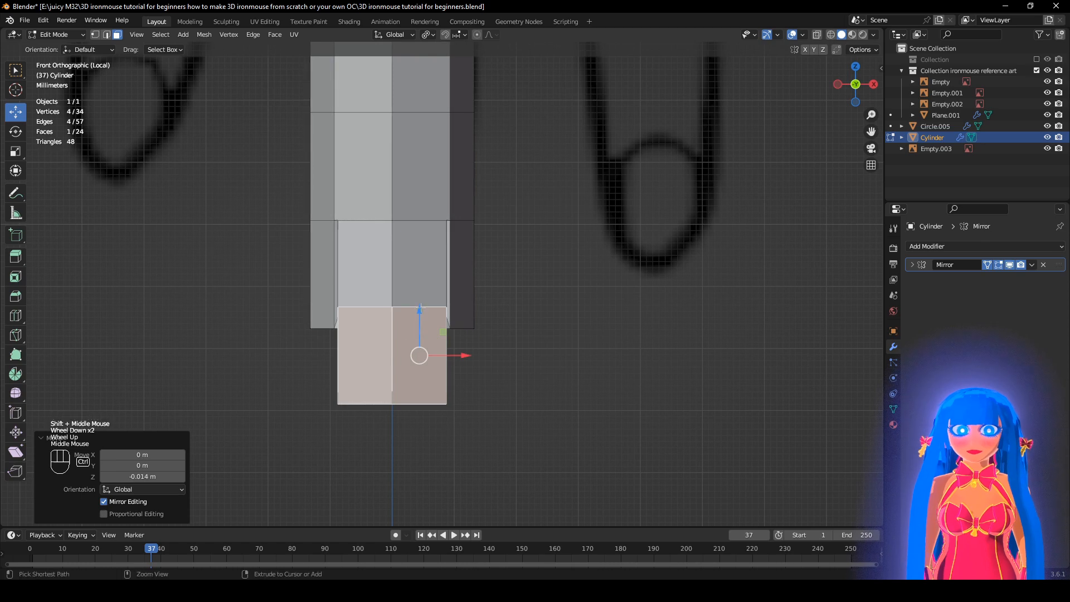
pyautogui.keyDown('ctrl'); pyautogui.moveTo(419, 312); pyautogui.dragTo(419, 338); pyautogui.keyUp('ctrl')
# Add a Subdivision Surface modifier to the finger and set its render level to 1.
pyautogui.click(984, 247)
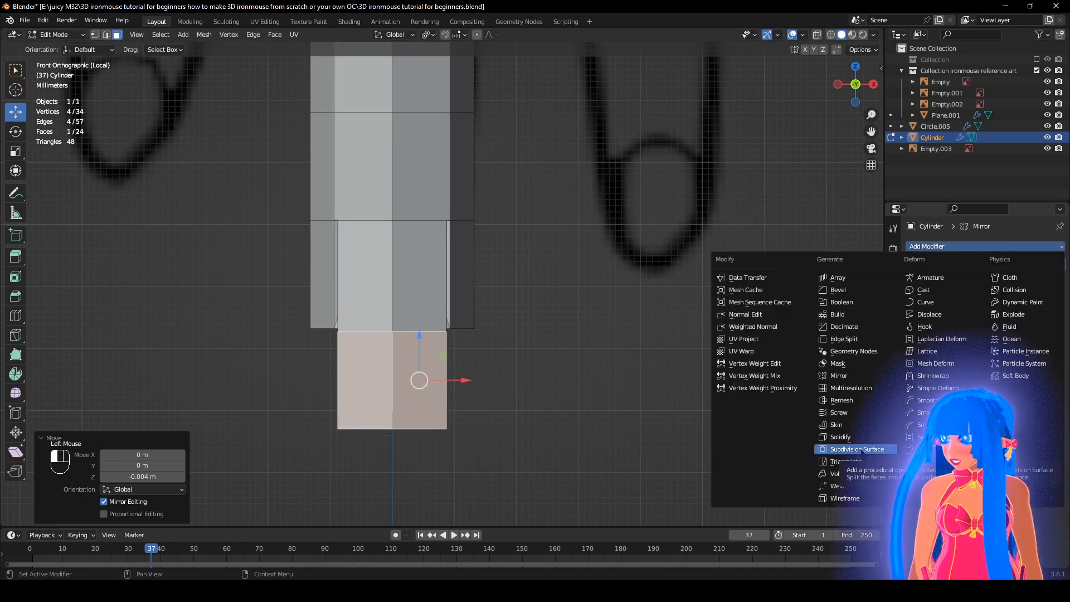
pyautogui.click(857, 449)
pyautogui.click(974, 322)
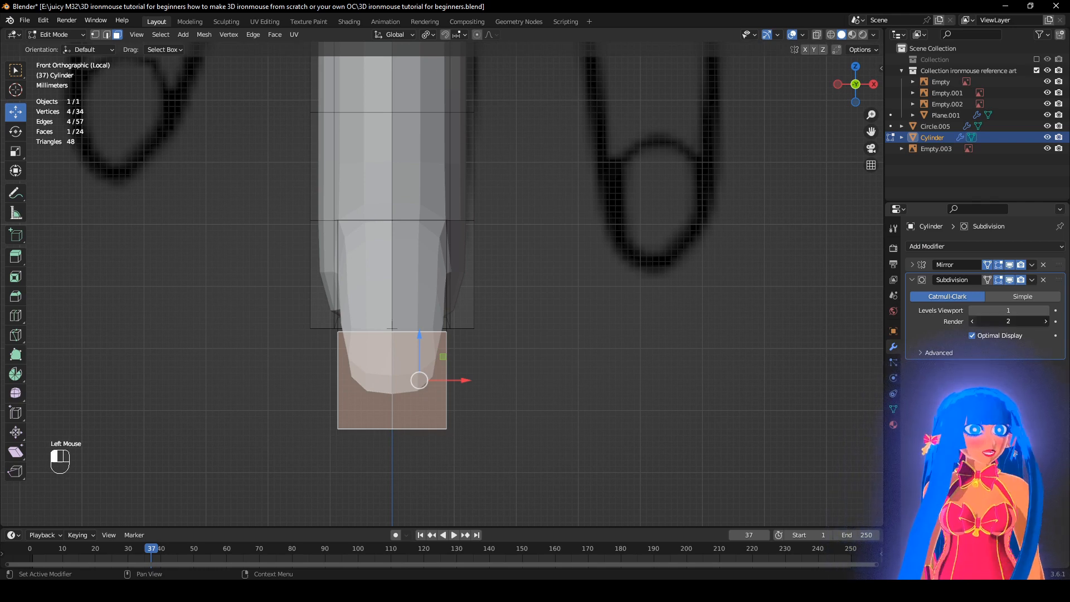
# Move the nail's end face a little further down past the fingertip.
pyautogui.moveTo(490, 334); pyautogui.dragTo(518, 329, button='middle')
pyautogui.moveTo(415, 317); pyautogui.dragTo(566, 299, button='middle')
pyautogui.scroll(-1, 566, 299)
pyautogui.keyDown('ctrl'); pyautogui.moveTo(423, 318); pyautogui.dragTo(427, 339); pyautogui.keyUp('ctrl')
# Pull the nail's three centre vertices at the free end down 0.016 m to form a point.
pyautogui.click(95, 34)
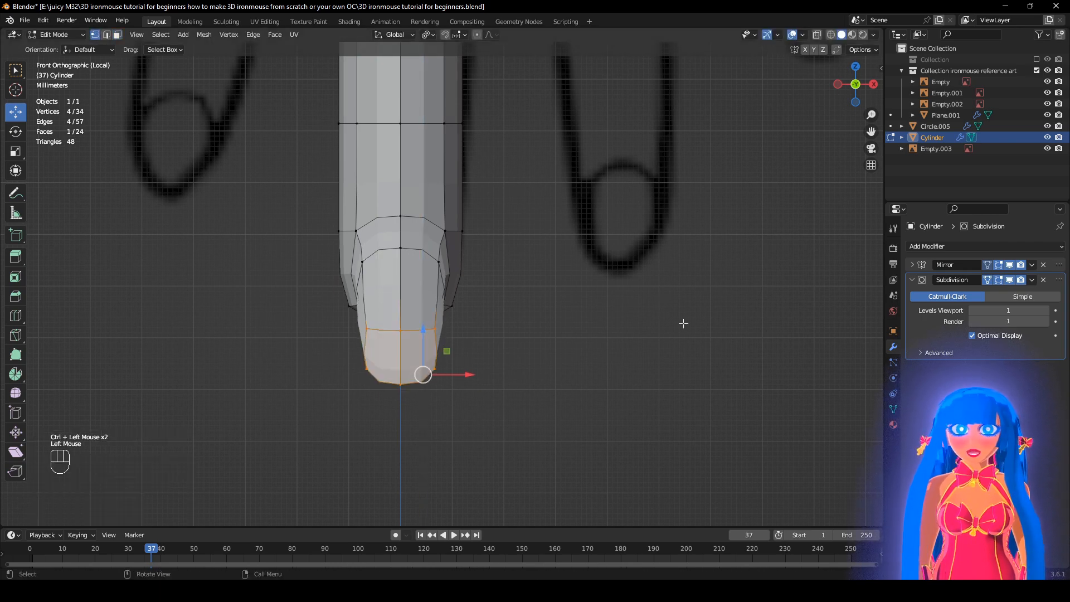
pyautogui.moveTo(684, 320); pyautogui.dragTo(631, 293, button='middle')
pyautogui.scroll(2, 708, 330)
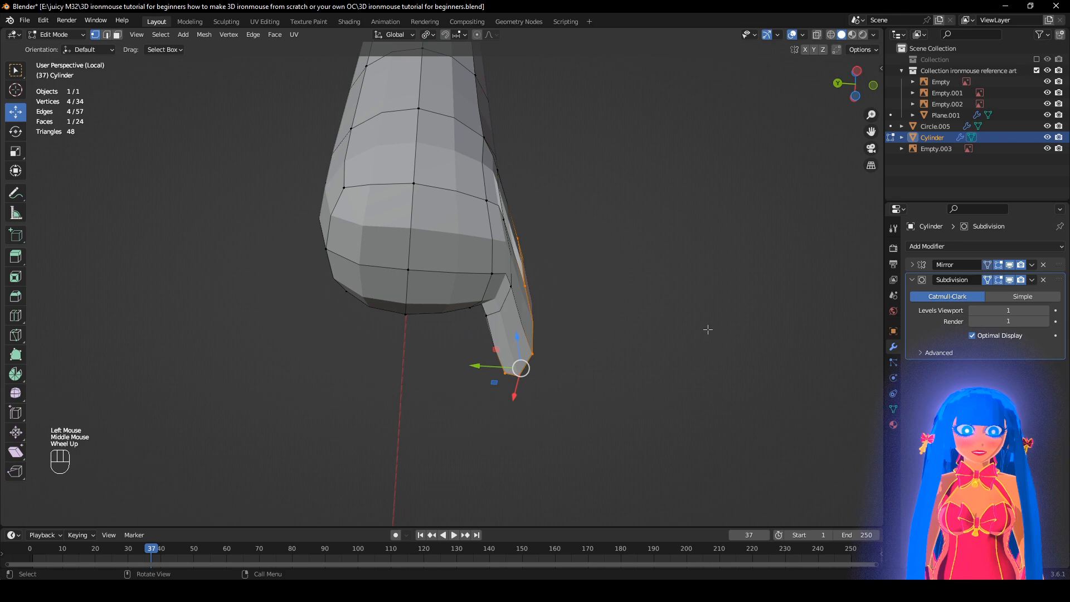
pyautogui.click(998, 283)
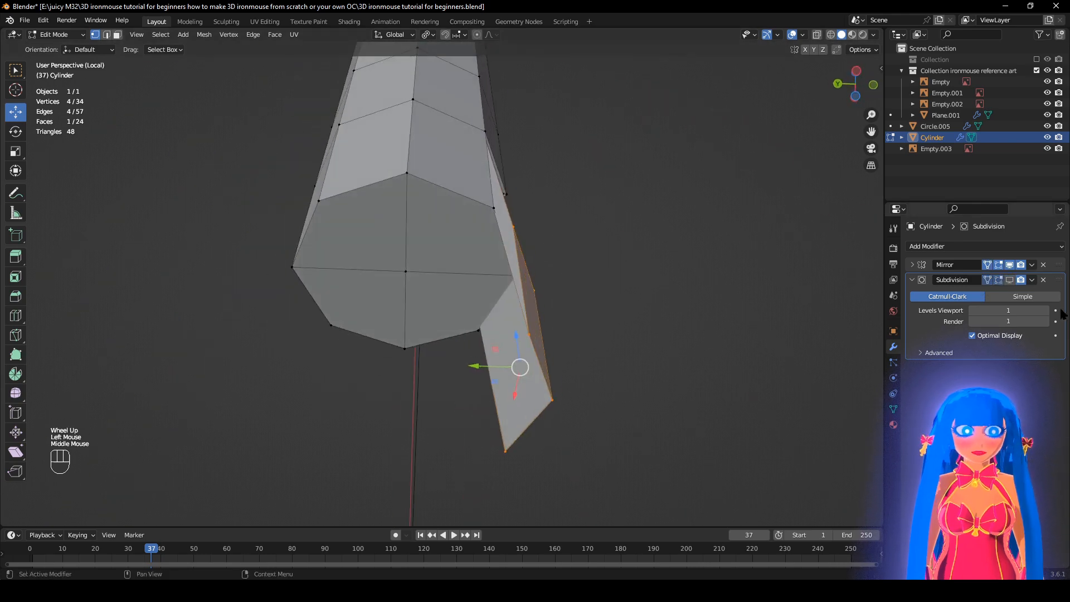
pyautogui.click(1009, 279)
pyautogui.click(552, 399)
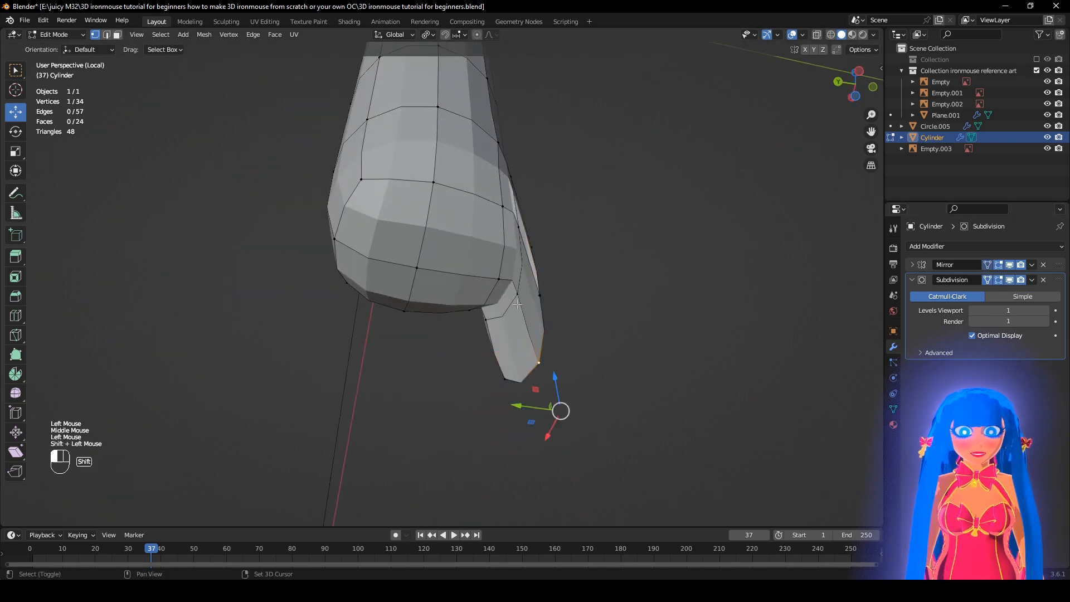
pyautogui.keyDown('shift'); pyautogui.click(505, 450); pyautogui.keyUp('shift')
pyautogui.moveTo(506, 450); pyautogui.dragTo(440, 401, button='middle')
pyautogui.keyDown('shift'); pyautogui.click(387, 346); pyautogui.keyUp('shift')
pyautogui.keyDown('alt'); pyautogui.moveTo(388, 347); pyautogui.dragTo(493, 371, button='middle'); pyautogui.keyUp('alt')
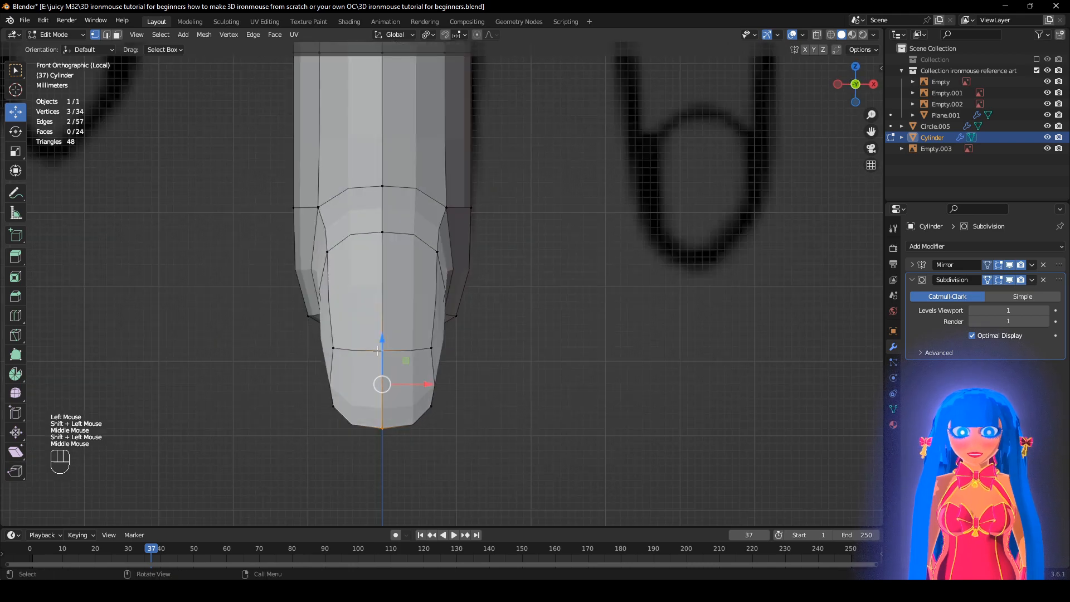
pyautogui.moveTo(378, 350); pyautogui.dragTo(463, 430)
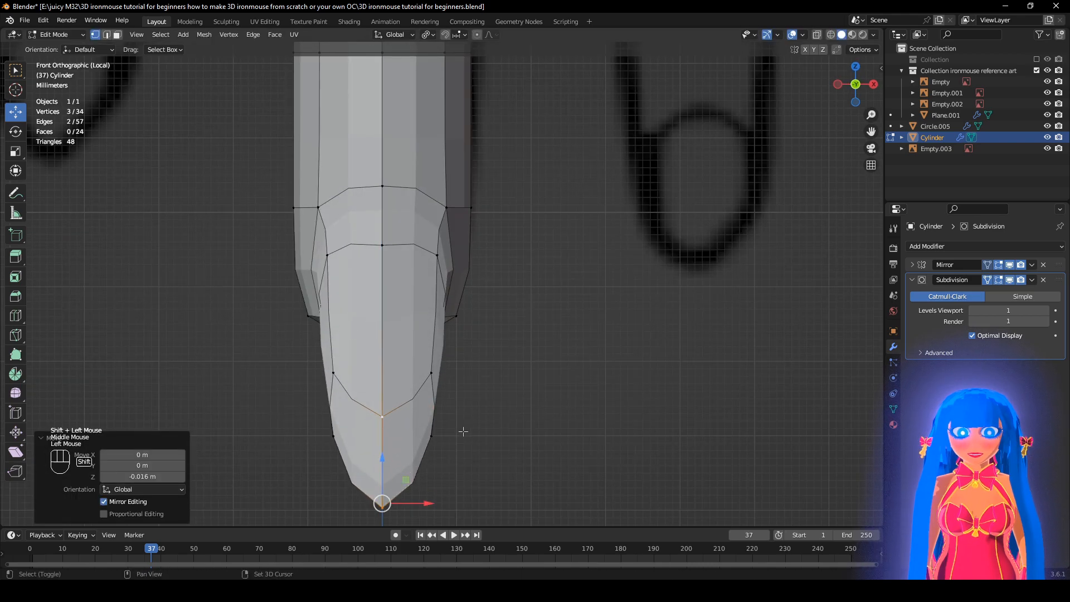
# Fine-tune the height of the nail's pointed tip.
pyautogui.keyDown('shift'); pyautogui.scroll(-1, 463, 431); pyautogui.keyUp('shift')
pyautogui.keyDown('shift'); pyautogui.moveTo(463, 431); pyautogui.dragTo(463, 280, button='middle'); pyautogui.keyUp('shift')
pyautogui.moveTo(418, 301)
pyautogui.keyDown('ctrl'); pyautogui.mouseDown()
pyautogui.moveTo(417, 372)
pyautogui.moveTo(429, 315)
pyautogui.mouseUp(); pyautogui.keyUp('ctrl')
pyautogui.scroll(-2, 455, 317)
pyautogui.moveTo(455, 318)
pyautogui.mouseDown(button='middle')
pyautogui.moveTo(631, 325)
pyautogui.moveTo(583, 308)
pyautogui.moveTo(463, 322)
pyautogui.mouseUp(button='middle')
pyautogui.keyDown('shift'); pyautogui.moveTo(524, 256); pyautogui.dragTo(481, 287, button='middle'); pyautogui.keyUp('shift')
pyautogui.scroll(2, 523, 299)
# Reposition the cuticle edge above the nail to meet the nail's base, finishing with a 0.001939 m downward move.
pyautogui.click(1010, 280)
pyautogui.moveTo(491, 239); pyautogui.dragTo(454, 222, button='middle')
pyautogui.click(447, 218)
pyautogui.keyDown('shift'); pyautogui.click(413, 212); pyautogui.keyUp('shift')
pyautogui.scroll(2, 413, 213)
pyautogui.press('g')
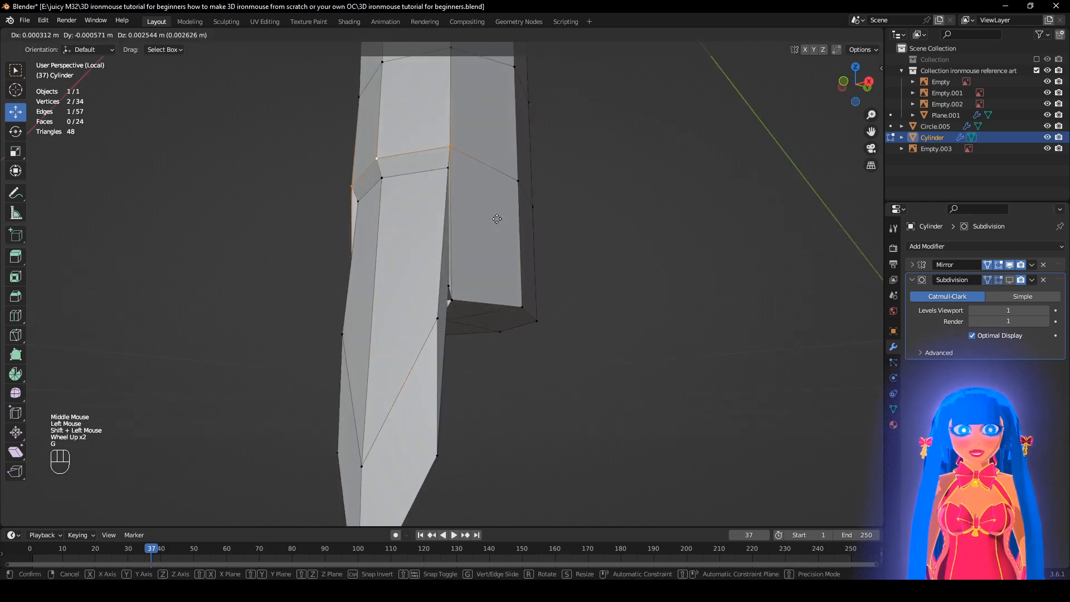
pyautogui.moveTo(418, 184); pyautogui.dragTo(431, 173, button='middle')
pyautogui.moveTo(441, 185); pyautogui.dragTo(435, 186)
pyautogui.moveTo(400, 145); pyautogui.dragTo(397, 151)
pyautogui.moveTo(397, 153); pyautogui.dragTo(453, 160, button='middle')
pyautogui.moveTo(422, 131); pyautogui.dragTo(422, 144)
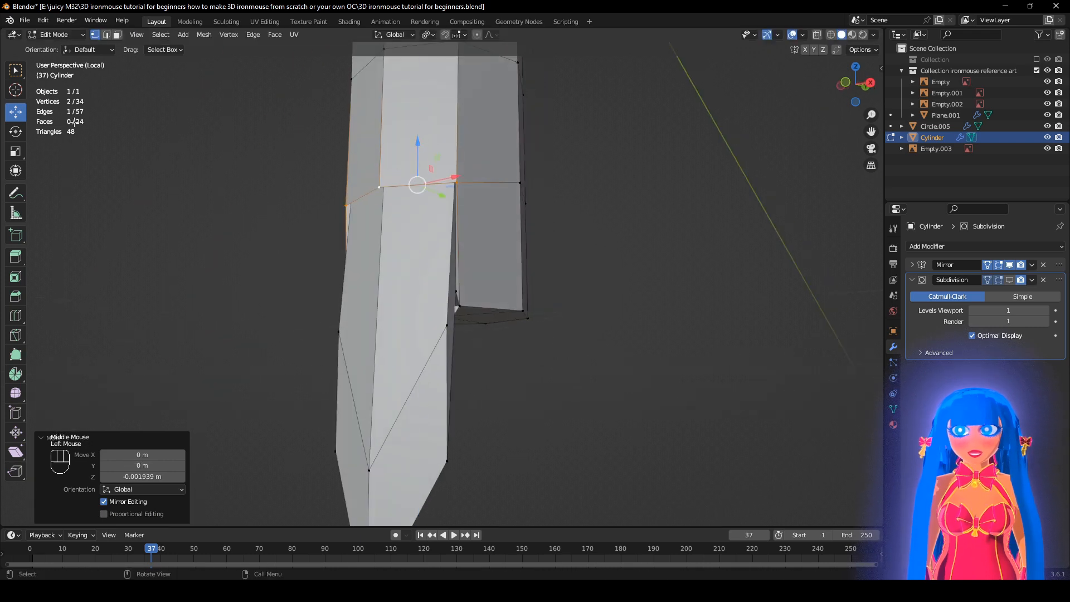
# Crease the edge loop where the nail meets the finger at 1.000.
pyautogui.moveTo(686, 262); pyautogui.dragTo(692, 267, button='middle')
pyautogui.keyDown('alt'); pyautogui.click(459, 207); pyautogui.keyUp('alt')
pyautogui.moveTo(423, 234)
pyautogui.mouseDown(button='middle')
pyautogui.moveTo(521, 249)
pyautogui.moveTo(533, 205)
pyautogui.moveTo(574, 220)
pyautogui.mouseUp(button='middle')
pyautogui.press('z')
pyautogui.press('z')
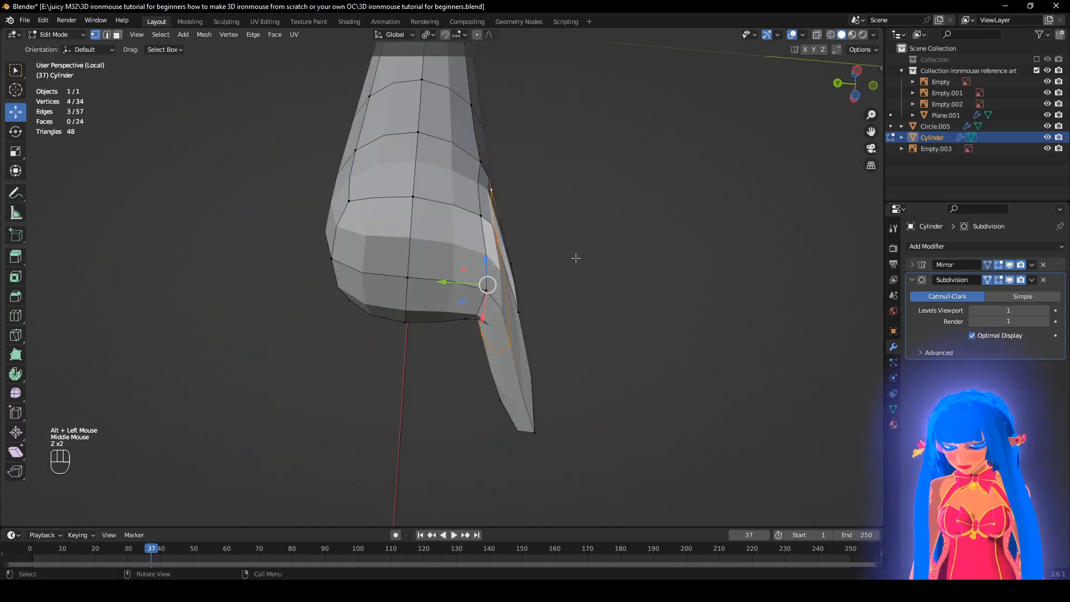
pyautogui.hotkey('shift', 'e')
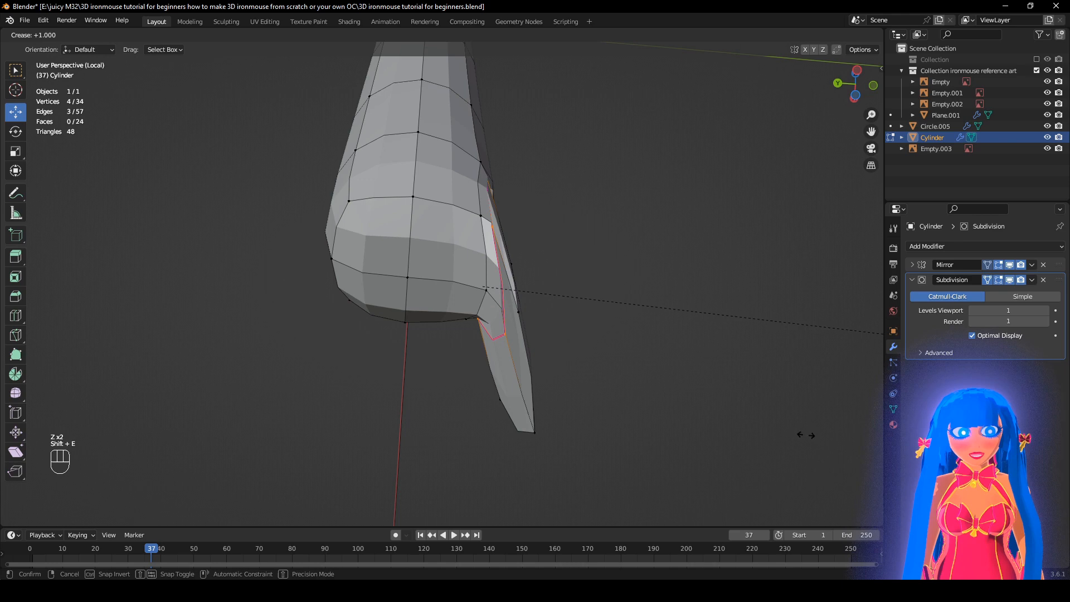
pyautogui.click(855, 444)
# Nudge the corner and centre vertices of the cuticle edge slightly.
pyautogui.moveTo(629, 372); pyautogui.dragTo(444, 391, button='middle')
pyautogui.click(621, 301)
pyautogui.moveTo(435, 256); pyautogui.dragTo(463, 248, button='middle')
pyautogui.click(466, 183)
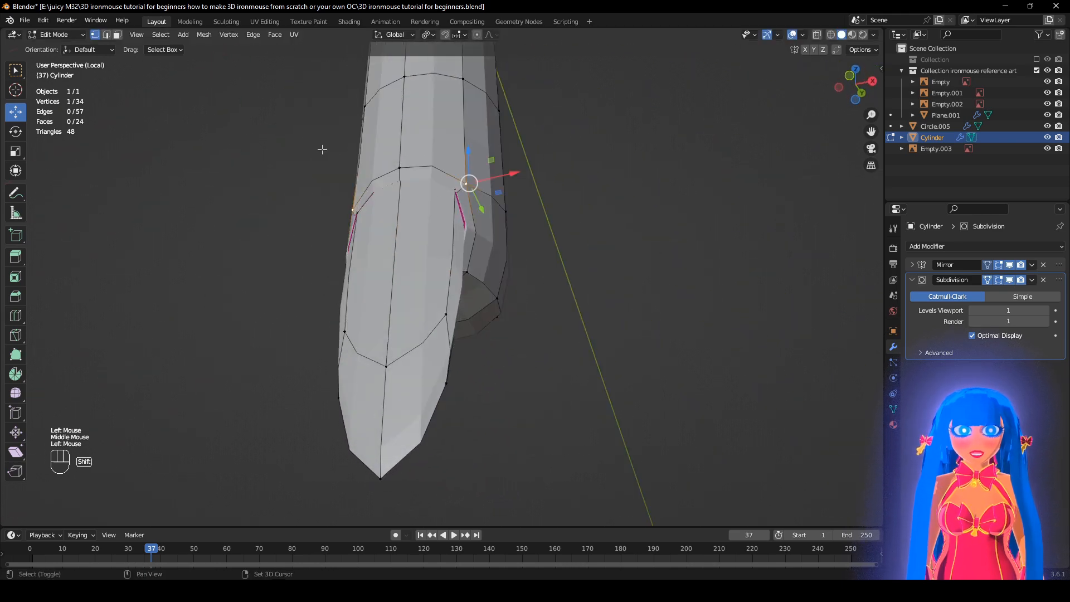
pyautogui.keyDown('shift'); pyautogui.click(401, 153); pyautogui.keyUp('shift')
pyautogui.moveTo(401, 153); pyautogui.dragTo(435, 189, button='middle')
pyautogui.moveTo(445, 217); pyautogui.dragTo(446, 220)
# Move the centre vertex between the nail's underside and the fingertip up by 0.018181 m.
pyautogui.moveTo(447, 220); pyautogui.dragTo(530, 226, button='middle')
pyautogui.click(526, 351)
pyautogui.press('g')
pyautogui.rightClick(644, 315)
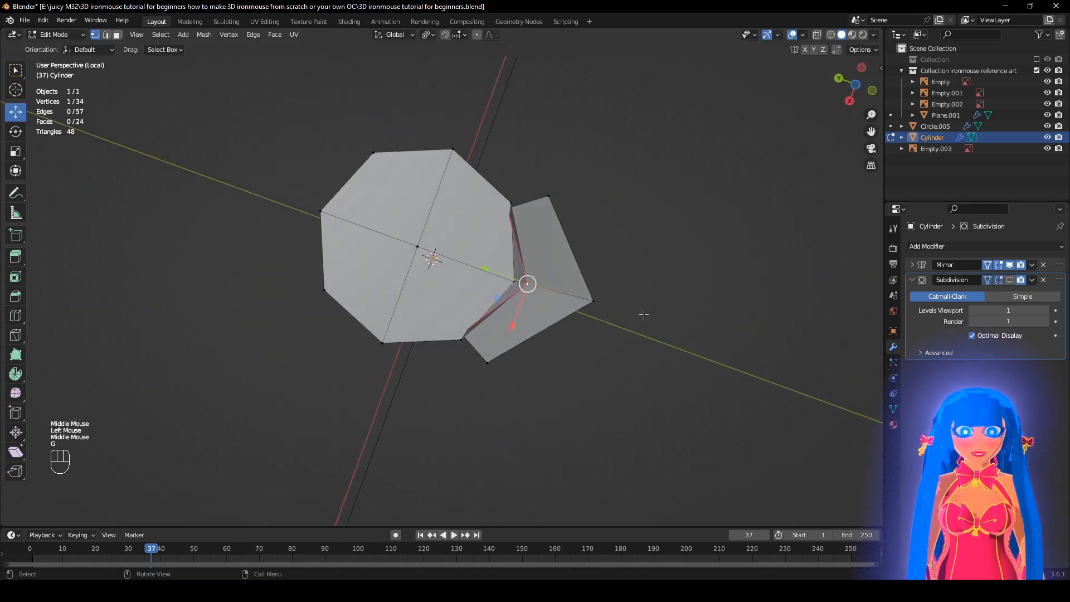
pyautogui.click(1011, 281)
pyautogui.moveTo(505, 301); pyautogui.dragTo(515, 365, button='middle')
pyautogui.moveTo(515, 371); pyautogui.dragTo(505, 296)
# Move the fingertip's bottom centre vertex by -0.000898 m in Y and -0.007485 m in Z in the left view.
pyautogui.moveTo(505, 295); pyautogui.dragTo(539, 418, button='middle')
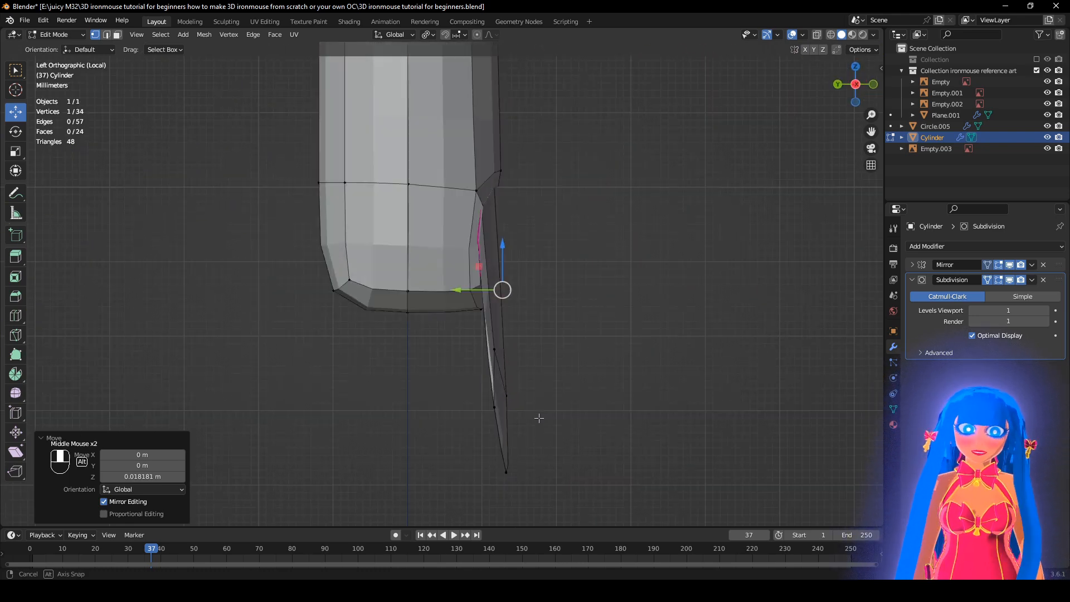
pyautogui.click(411, 317)
pyautogui.press('g')
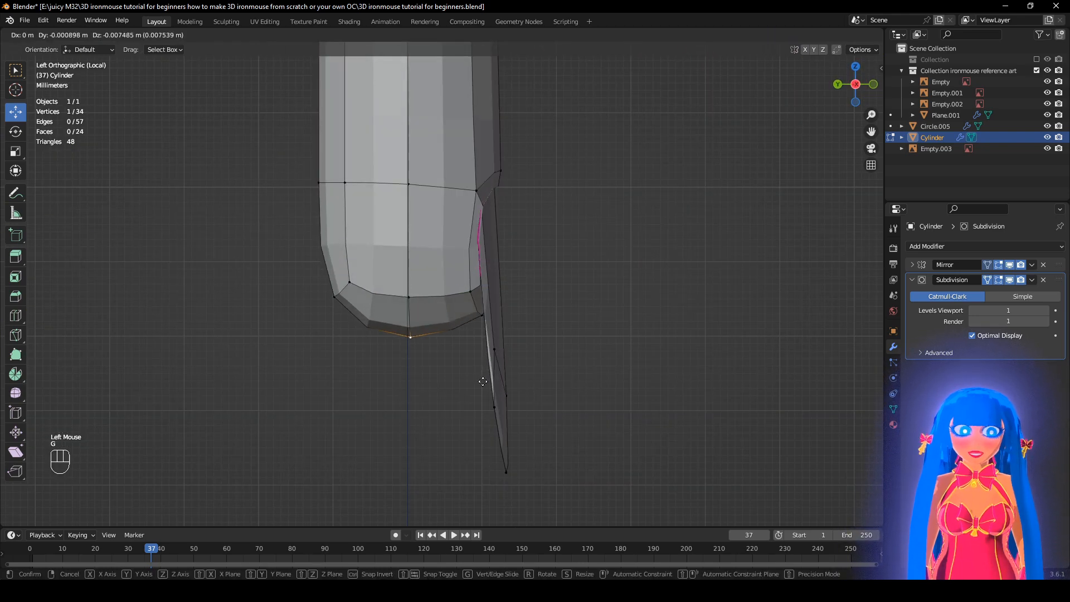
pyautogui.click(484, 383)
pyautogui.scroll(-2, 406, 298)
pyautogui.keyDown('shift'); pyautogui.moveTo(406, 297); pyautogui.dragTo(446, 344, button='middle'); pyautogui.keyUp('shift')
pyautogui.scroll(2, 446, 344)
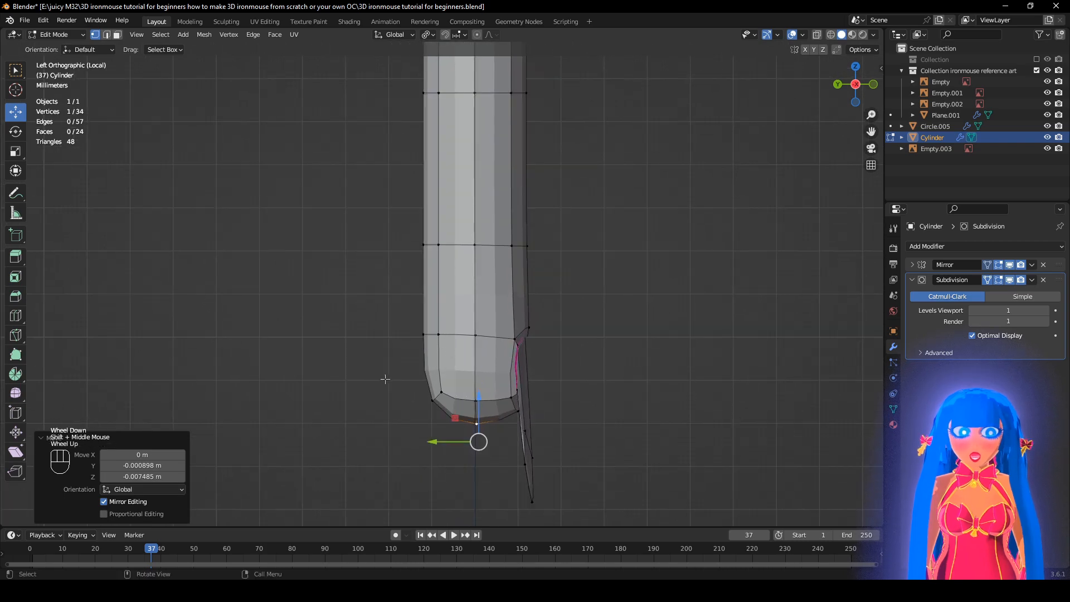
# Move the two back vertices of the loop above the fingertip by 0.001293 m in Y and -0.009442 m in Z.
pyautogui.moveTo(402, 384); pyautogui.dragTo(446, 427)
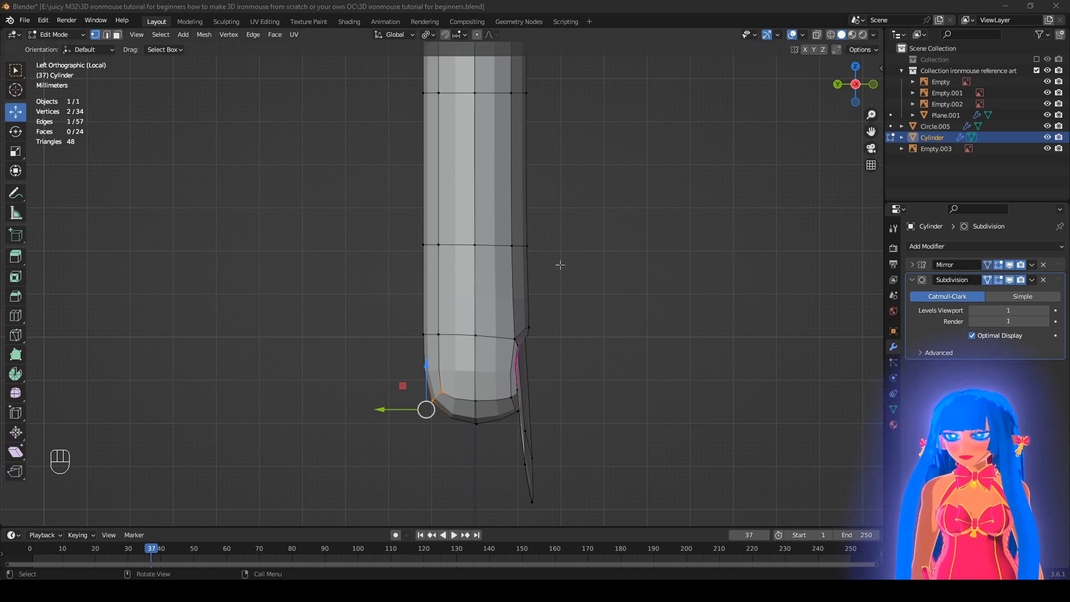
pyautogui.moveTo(370, 315); pyautogui.dragTo(443, 367)
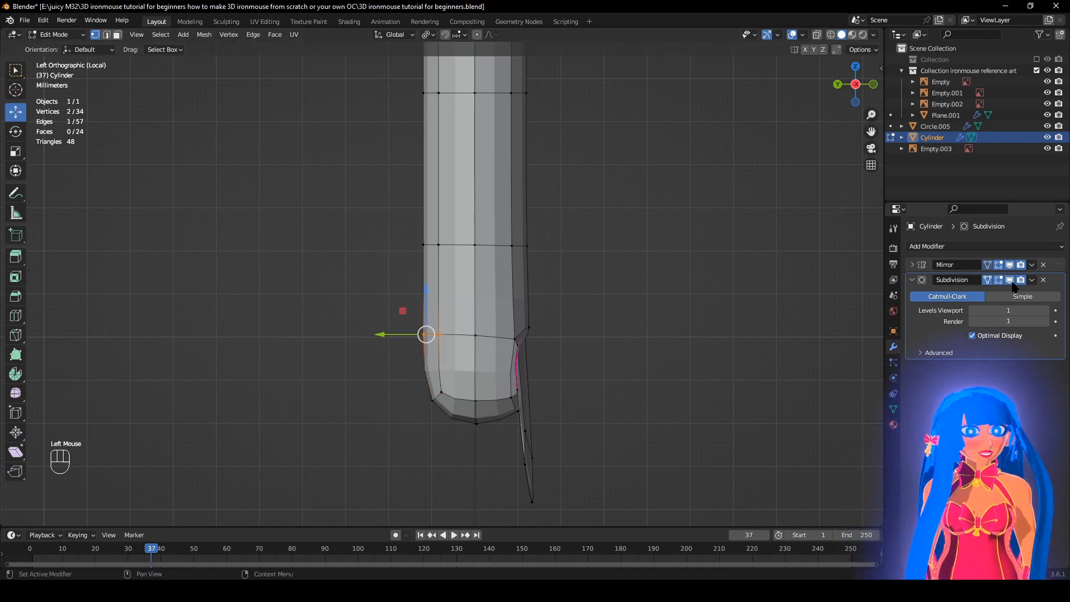
pyautogui.click(1011, 281)
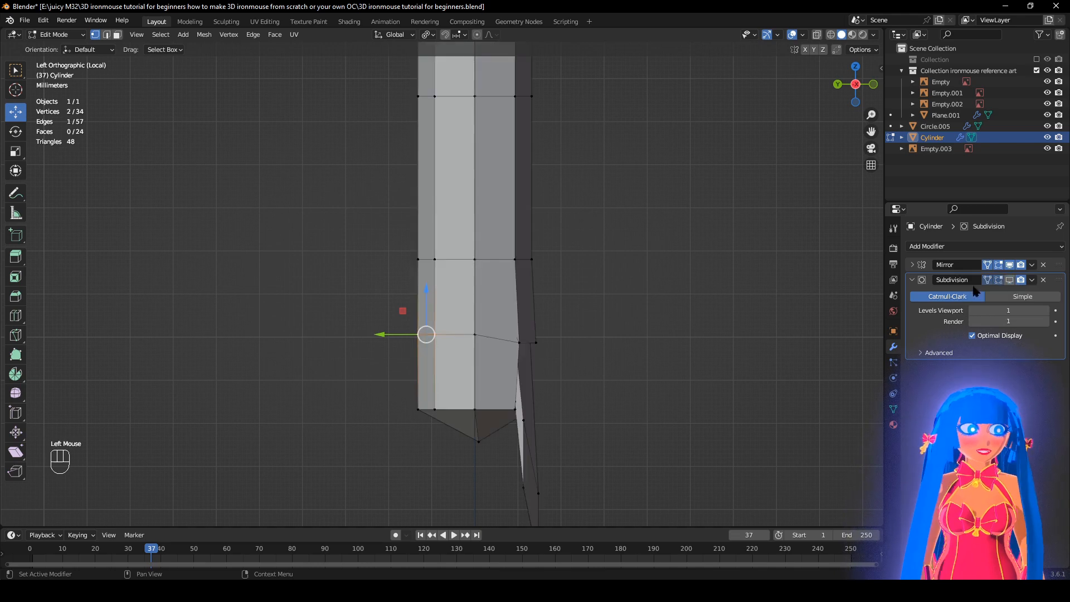
pyautogui.press('g')
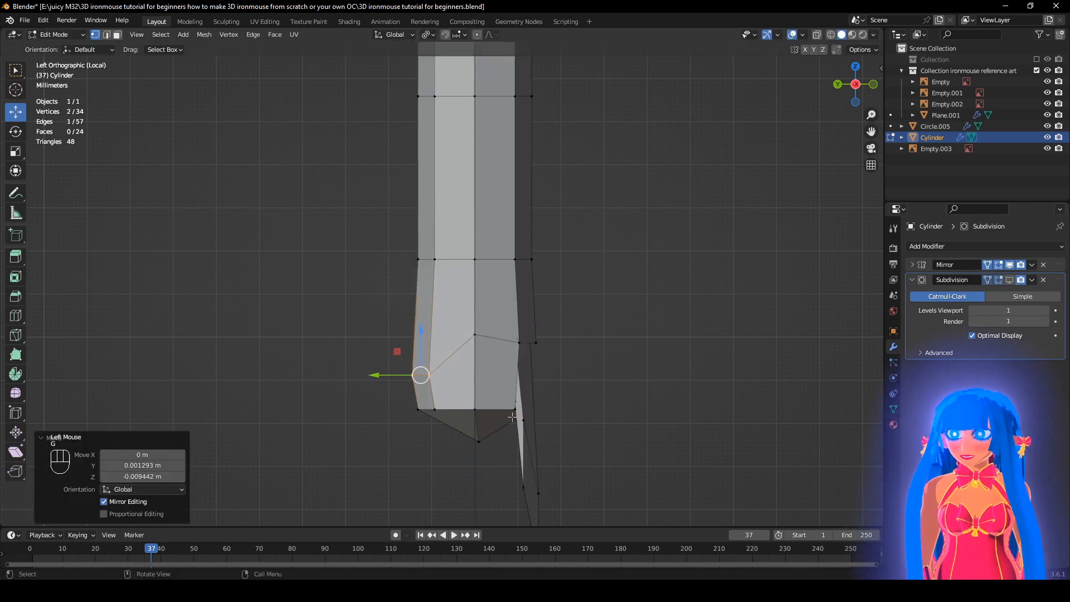
# Round the fingertip's lower back corner in wireframe by moving its two vertices -0.004656 m in Y and -0.002716 m in Z, with a small follow-up adjustment.
pyautogui.press('z')
pyautogui.press('g')
pyautogui.click(434, 402)
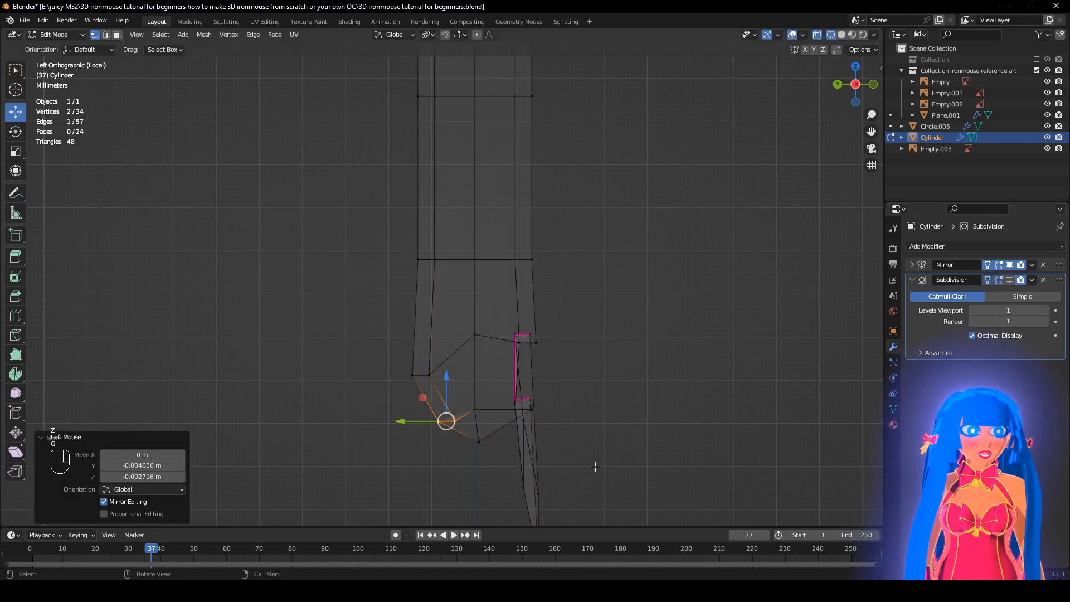
pyautogui.press('r')
pyautogui.press('g')
pyautogui.click(591, 371)
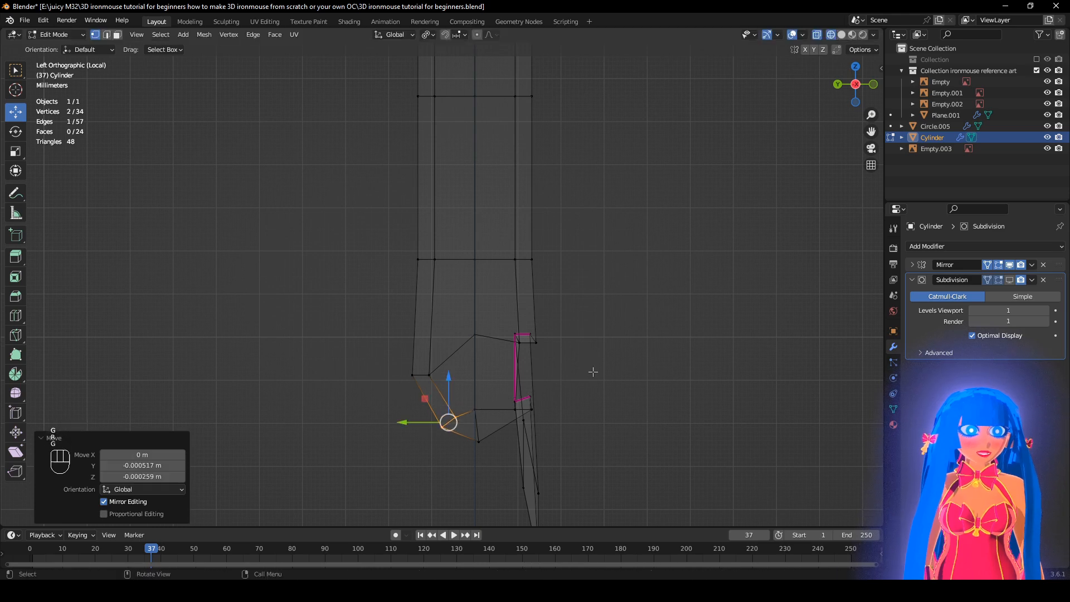
# Nudge the back vertices above the fingertip slightly lower and move that loop's side vertex down 0.005174 m.
pyautogui.press('g')
pyautogui.click(448, 399)
pyautogui.click(474, 342)
pyautogui.press('g')
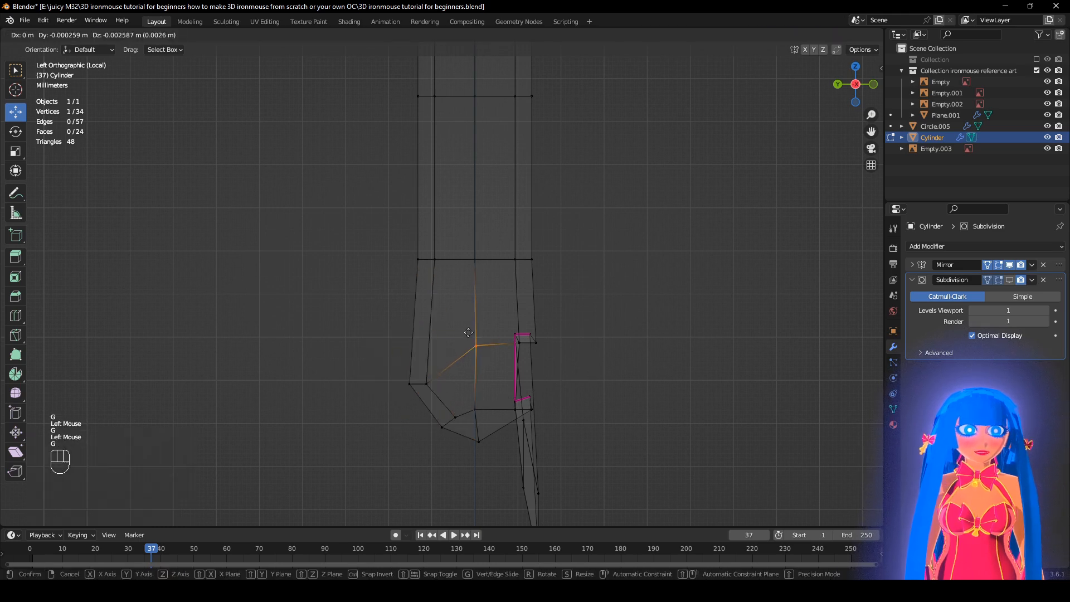
pyautogui.click(467, 341)
pyautogui.hotkey('shift', 'z')
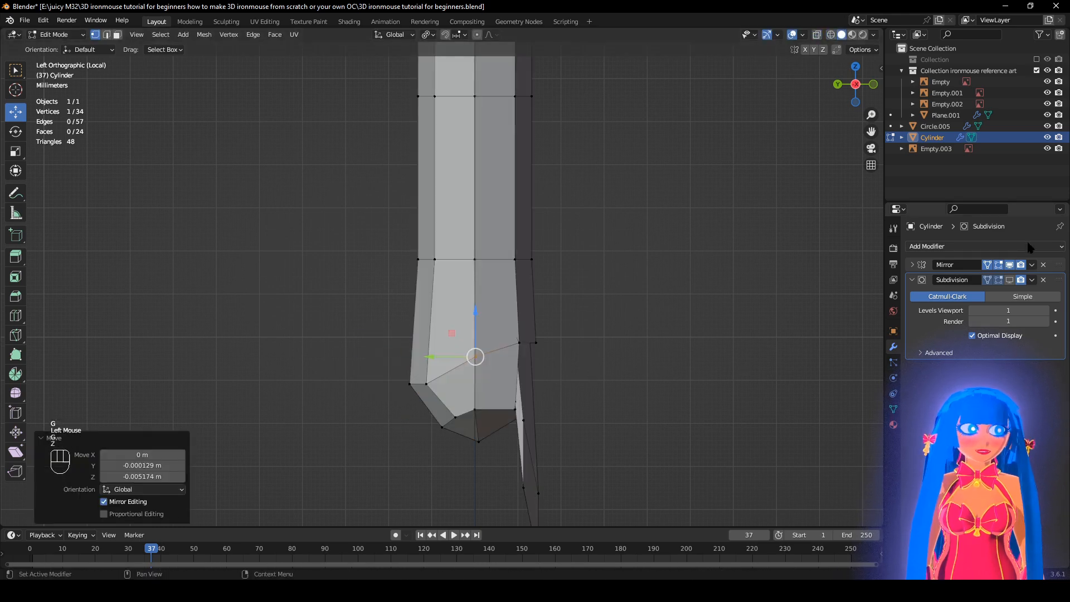
# With the subdivision preview on, move the fingertip's bottom centre vertex by -0.002716 m in Y and -0.001423 m in Z.
pyautogui.click(1010, 281)
pyautogui.click(478, 426)
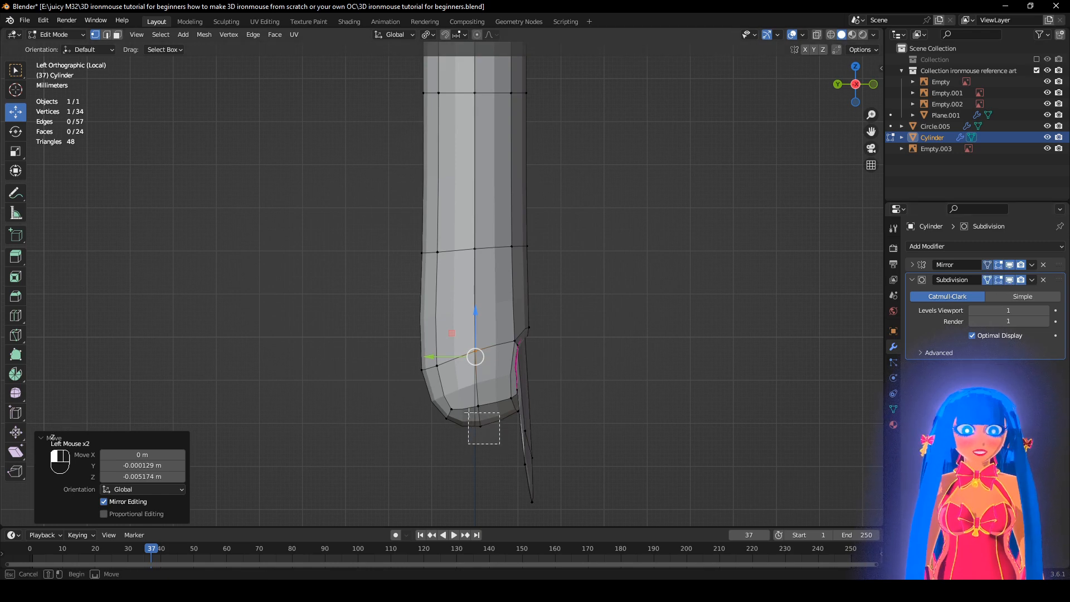
pyautogui.press('g')
pyautogui.click(492, 424)
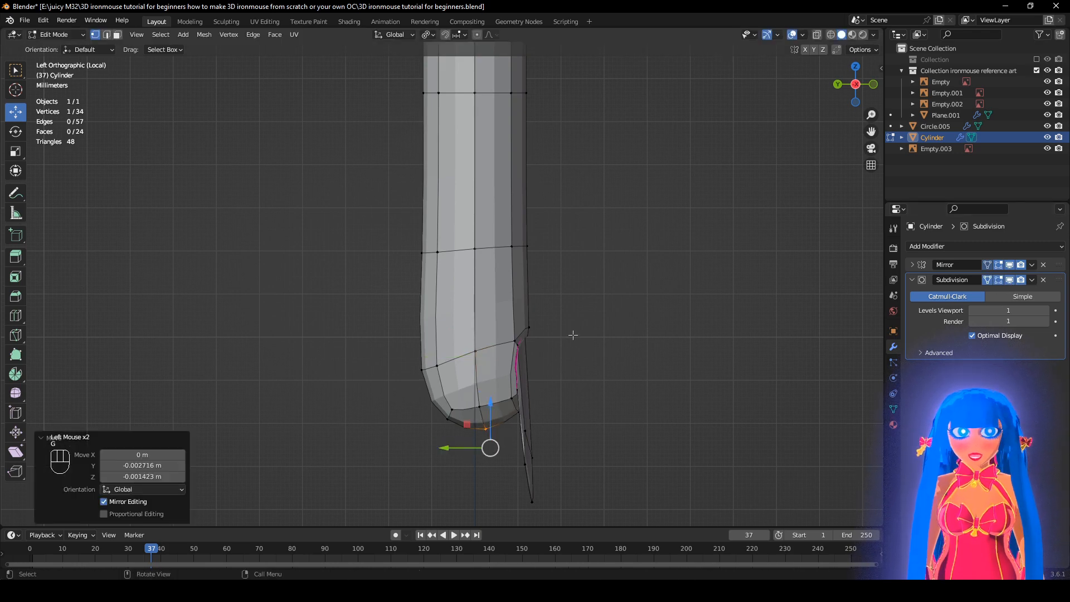
# Turn off the viewport display of the Subdivision modifier.
pyautogui.scroll(-3, 573, 335)
pyautogui.keyDown('shift'); pyautogui.moveTo(653, 281); pyautogui.dragTo(664, 377, button='middle'); pyautogui.keyUp('shift')
pyautogui.click(1010, 280)
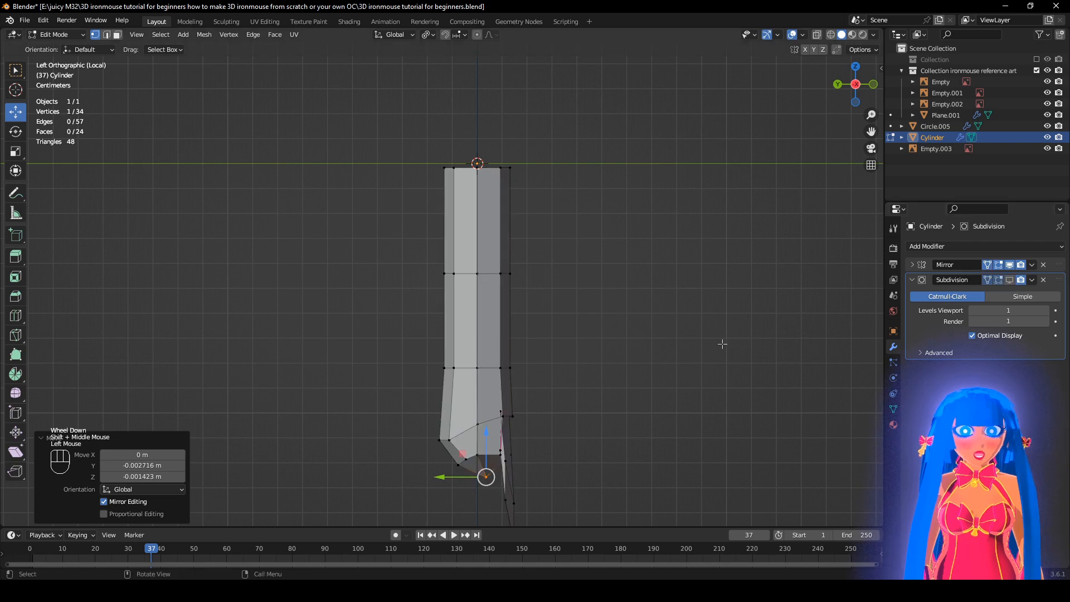
pyautogui.moveTo(719, 343); pyautogui.dragTo(474, 370, button='middle')
pyautogui.keyDown('alt'); pyautogui.click(441, 369); pyautogui.keyUp('alt')
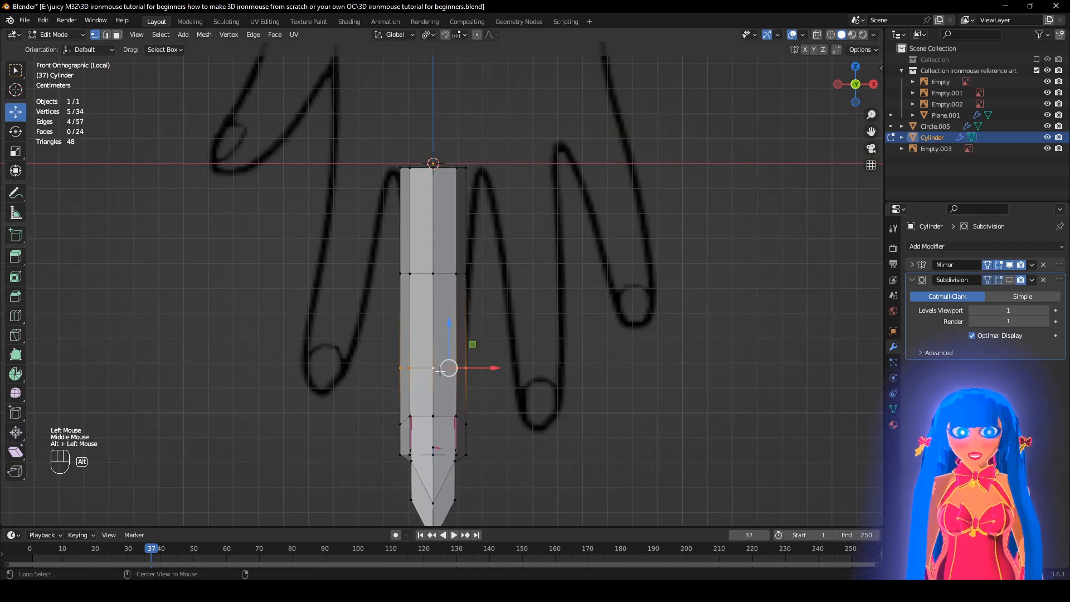
pyautogui.keyDown('alt'); pyautogui.keyDown('shift'); pyautogui.click(442, 273); pyautogui.keyUp('shift'); pyautogui.keyUp('alt')
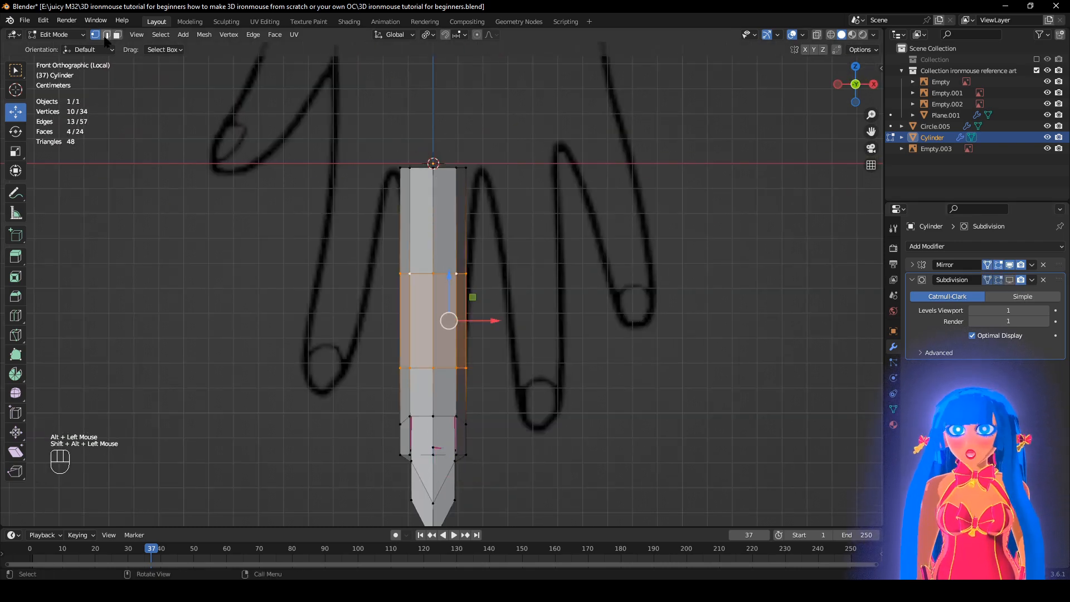
pyautogui.click(672, 360)
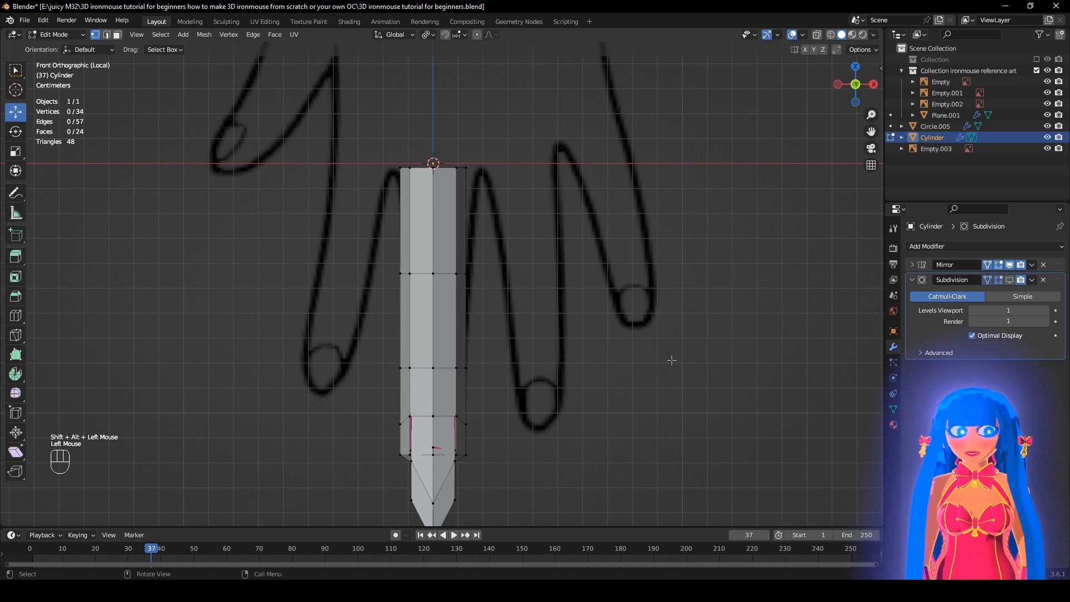
# Add one centred loop cut to the finger's middle segment and another to its uppermost segment.
pyautogui.hotkey('ctrl', 'r')
pyautogui.click(453, 335)
pyautogui.rightClick(454, 334)
pyautogui.hotkey('ctrl', 'r')
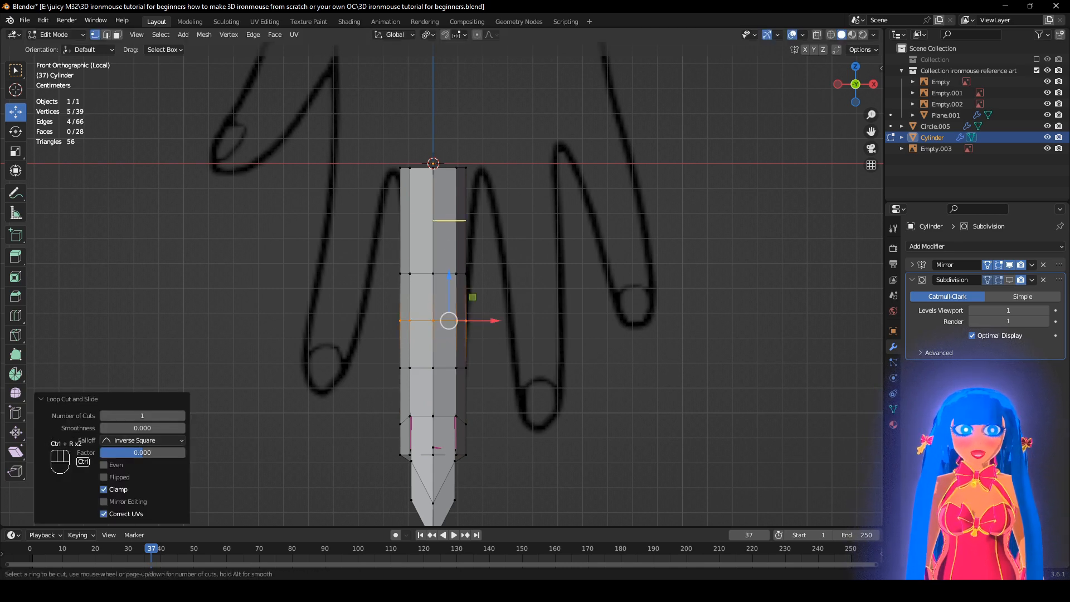
pyautogui.click(457, 220)
pyautogui.rightClick(457, 221)
# Bevel the two joint edge loops above and below the finger's middle segment with one segment, about 0.0029 m wide.
pyautogui.keyDown('alt'); pyautogui.click(449, 367); pyautogui.keyUp('alt')
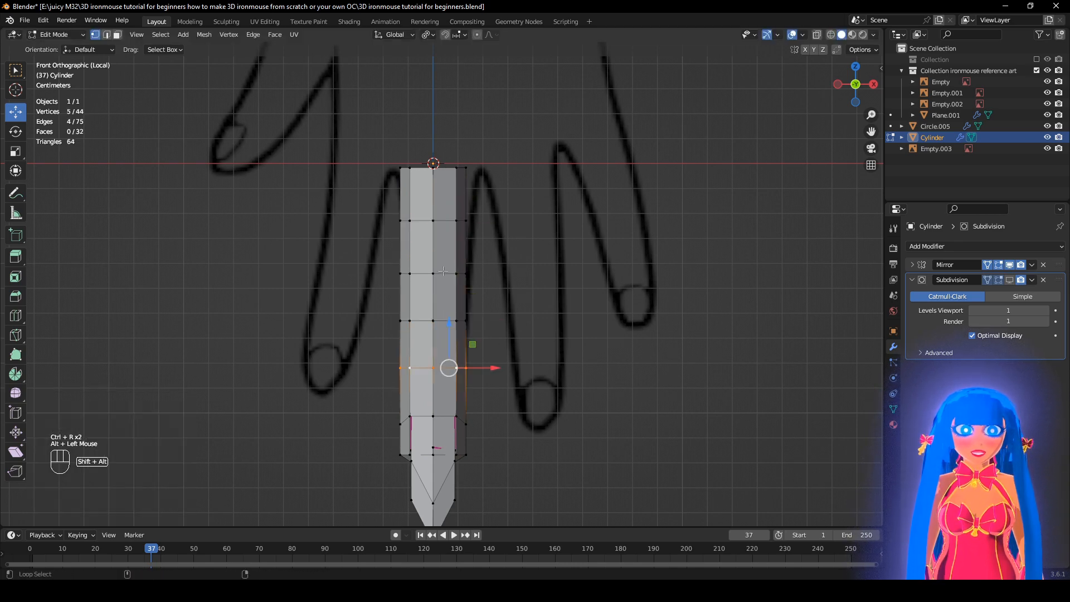
pyautogui.keyDown('alt'); pyautogui.keyDown('shift'); pyautogui.click(448, 274); pyautogui.keyUp('shift'); pyautogui.keyUp('alt')
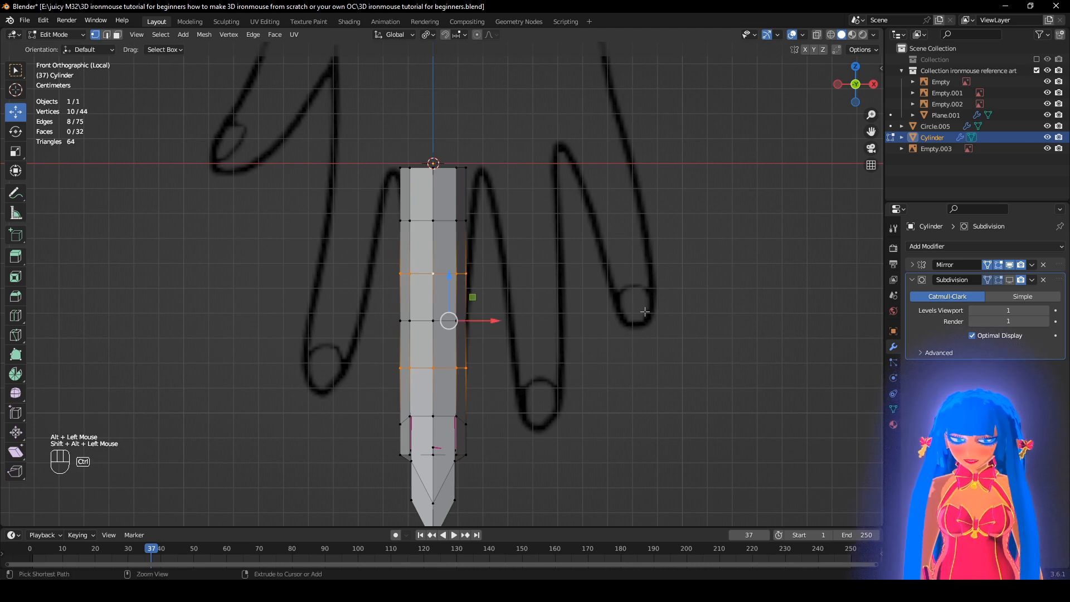
pyautogui.hotkey('ctrl', 'b')
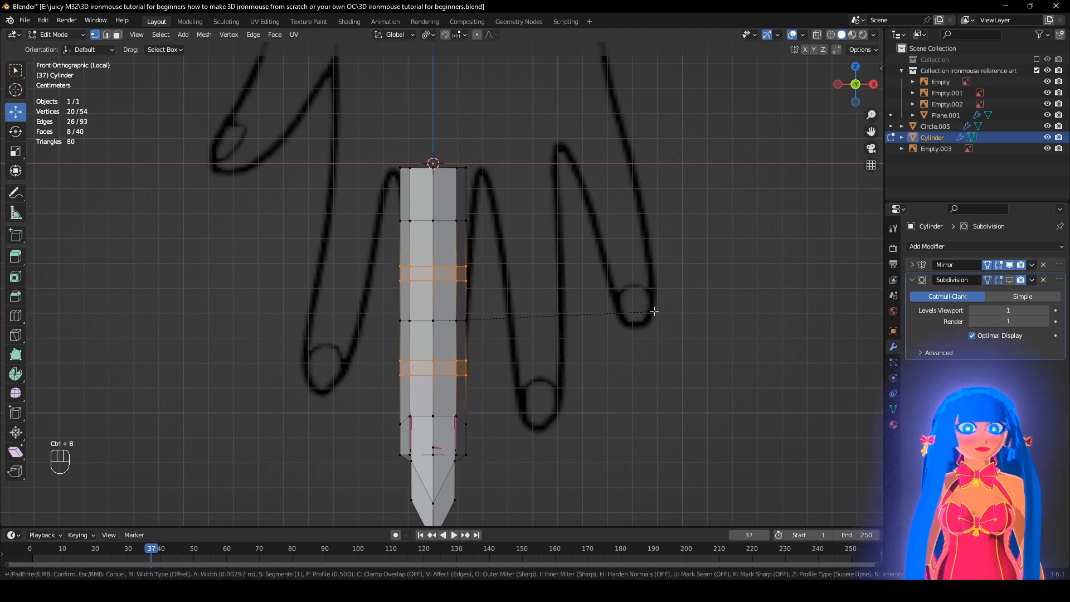
pyautogui.click(654, 312)
pyautogui.click(499, 385)
# Fatten the mid-segment edge loops of the finger's middle and uppermost segments outward by about 0.00031 m.
pyautogui.moveTo(499, 385); pyautogui.dragTo(624, 380, button='middle')
pyautogui.scroll(2, 476, 350)
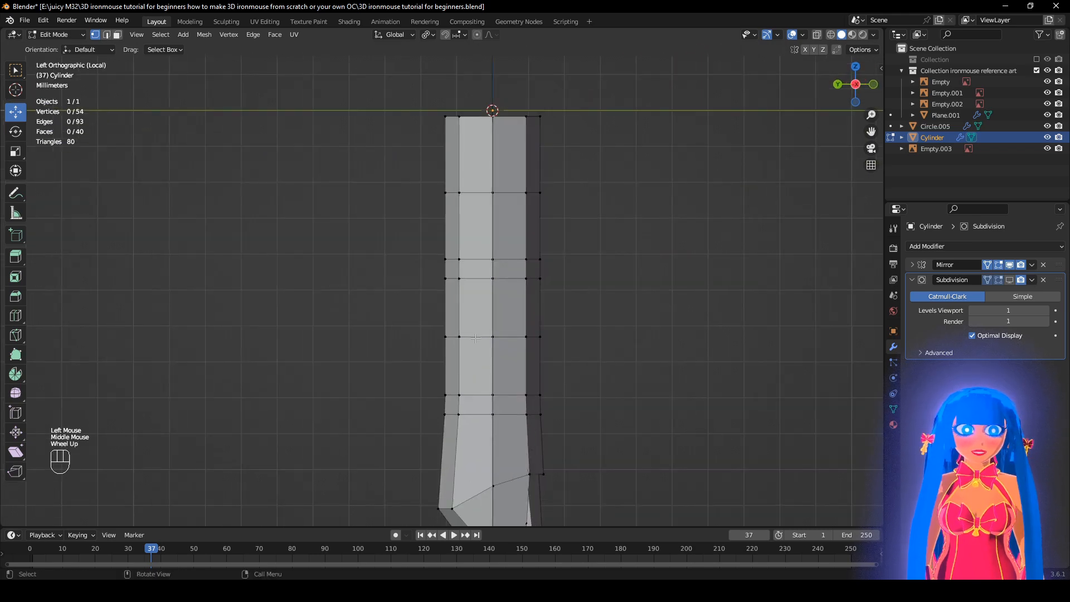
pyautogui.keyDown('alt'); pyautogui.click(476, 338); pyautogui.keyUp('alt')
pyautogui.keyDown('alt'); pyautogui.keyDown('shift'); pyautogui.click(487, 193); pyautogui.keyUp('shift'); pyautogui.keyUp('alt')
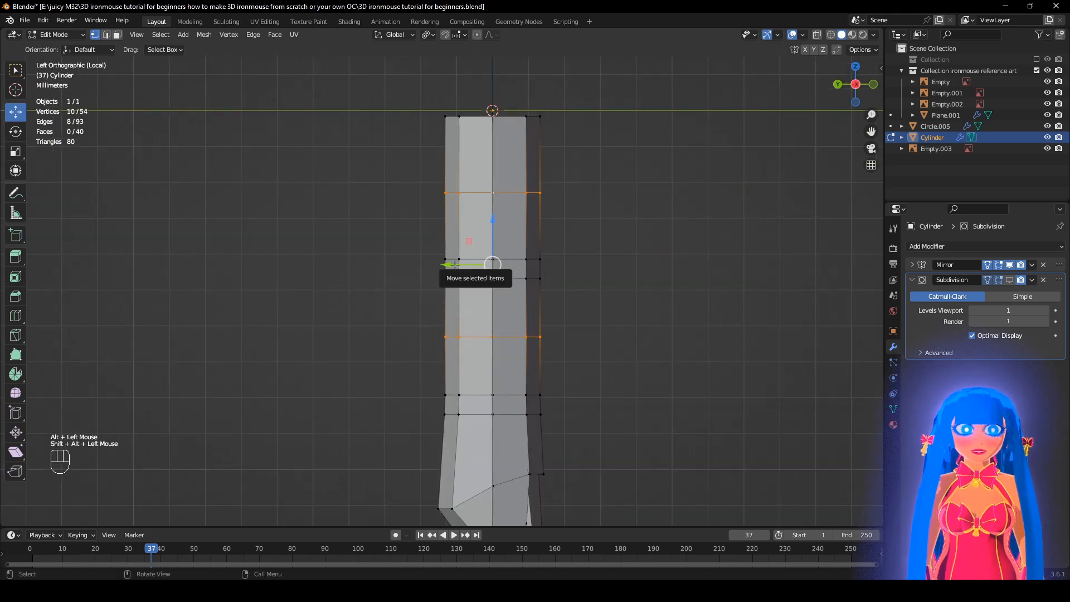
pyautogui.moveTo(450, 265); pyautogui.dragTo(451, 266)
pyautogui.click(434, 324)
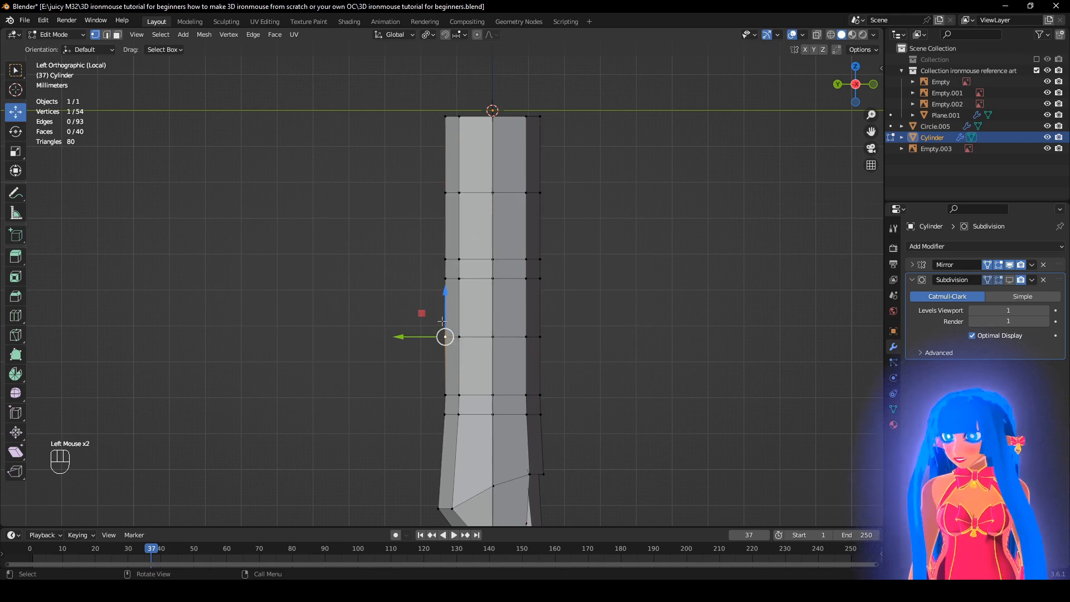
pyautogui.keyDown('alt'); pyautogui.click(490, 325); pyautogui.keyUp('alt')
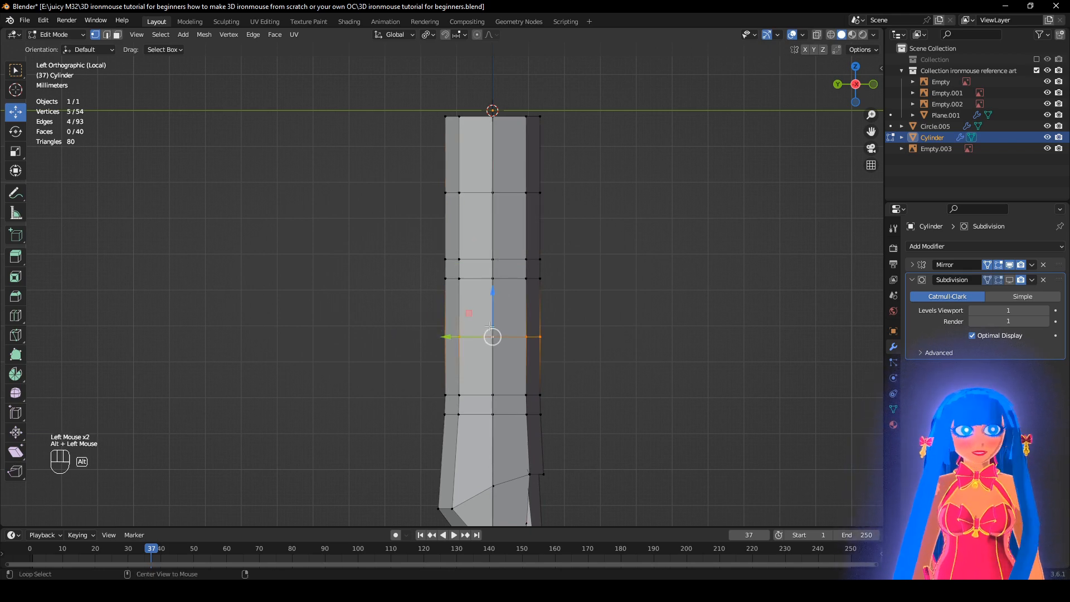
pyautogui.keyDown('alt'); pyautogui.keyDown('shift'); pyautogui.click(489, 192); pyautogui.keyUp('shift'); pyautogui.keyUp('alt')
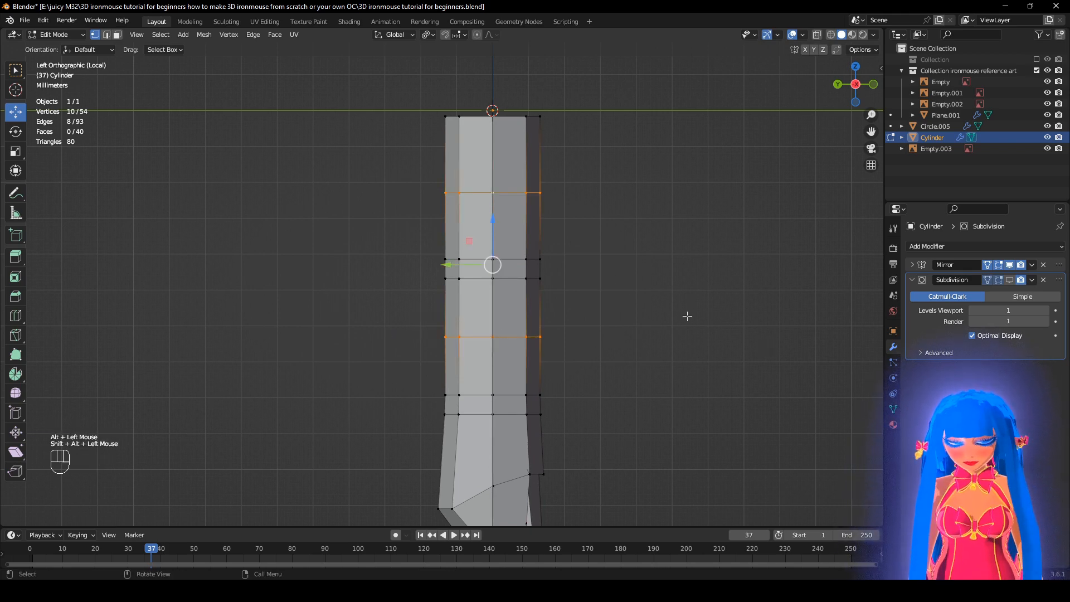
pyautogui.hotkey('alt', 's')
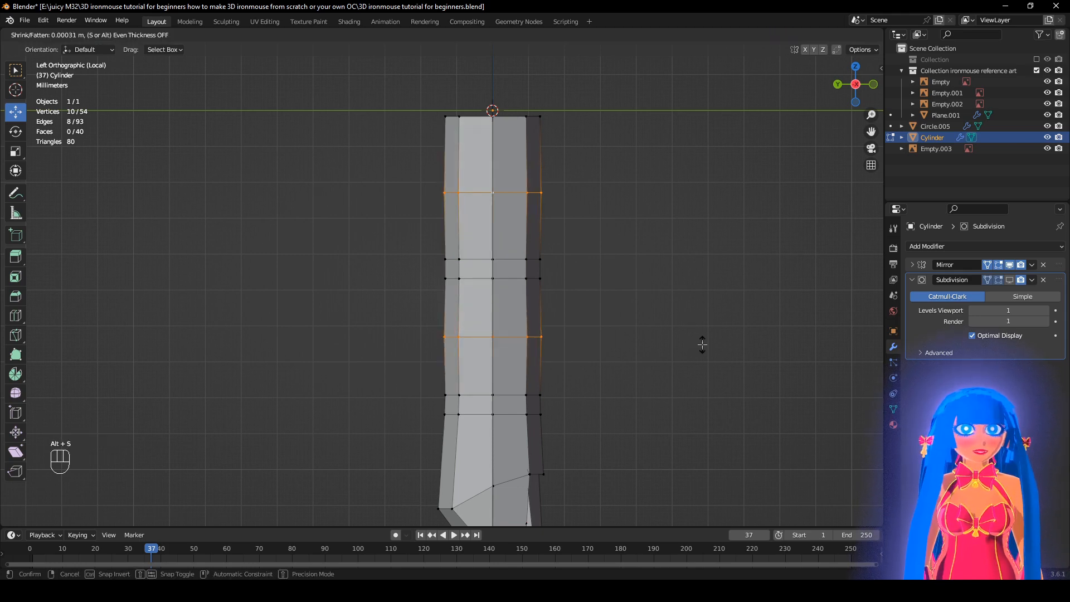
pyautogui.click(702, 344)
# With the subdivision preview on, fatten the same two mid-segment loops by a further 0.000435 m.
pyautogui.click(1009, 280)
pyautogui.click(707, 306)
pyautogui.hotkey('ctrl', 'z')
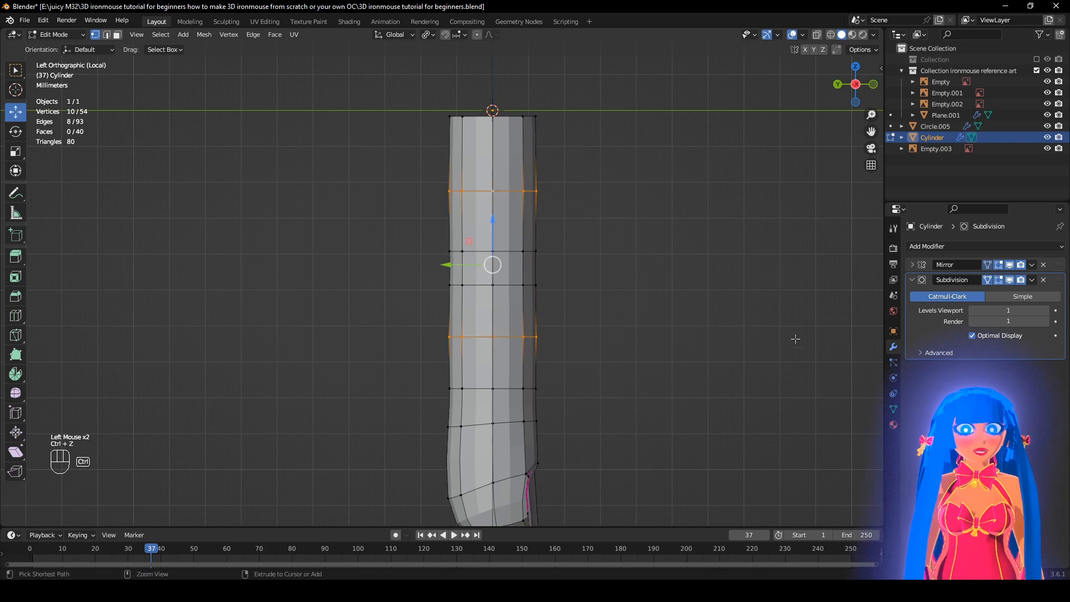
pyautogui.hotkey('alt', 's')
pyautogui.hotkey('alt', 's')
pyautogui.click(802, 359)
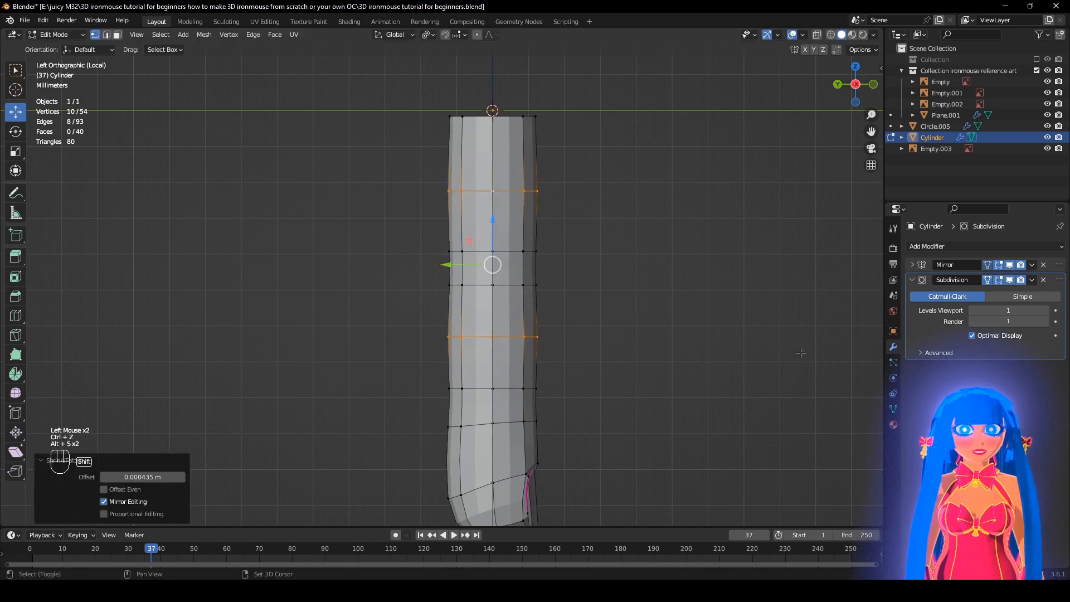
# Nudge the two mid-segment loops slightly along Y, then deselect them.
pyautogui.scroll(-2, 495, 263)
pyautogui.moveTo(600, 366); pyautogui.dragTo(577, 364, button='middle')
pyautogui.hotkey('ctrl', 'z')
pyautogui.scroll(2, 460, 287)
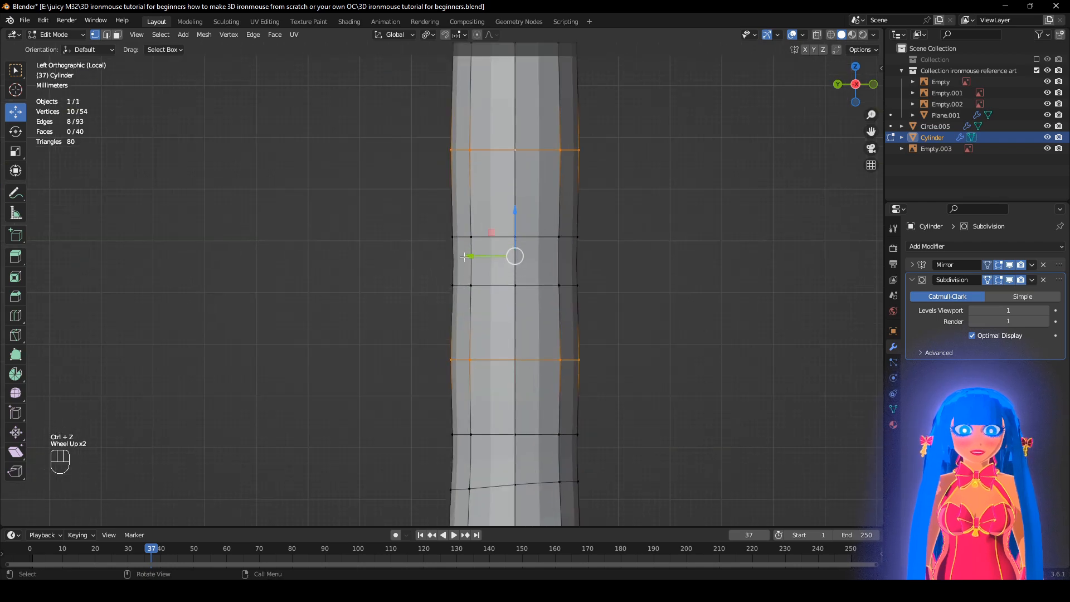
pyautogui.moveTo(464, 257); pyautogui.dragTo(458, 263)
pyautogui.click(658, 282)
# Turn off the subdivision preview and add one centred loop cut just below the finger's open upper end.
pyautogui.scroll(-2, 462, 379)
pyautogui.moveTo(450, 380); pyautogui.dragTo(413, 359, button='middle')
pyautogui.scroll(-1, 413, 359)
pyautogui.scroll(2, 477, 310)
pyautogui.keyDown('shift'); pyautogui.moveTo(478, 311); pyautogui.dragTo(535, 463, button='middle'); pyautogui.keyUp('shift')
pyautogui.click(1010, 280)
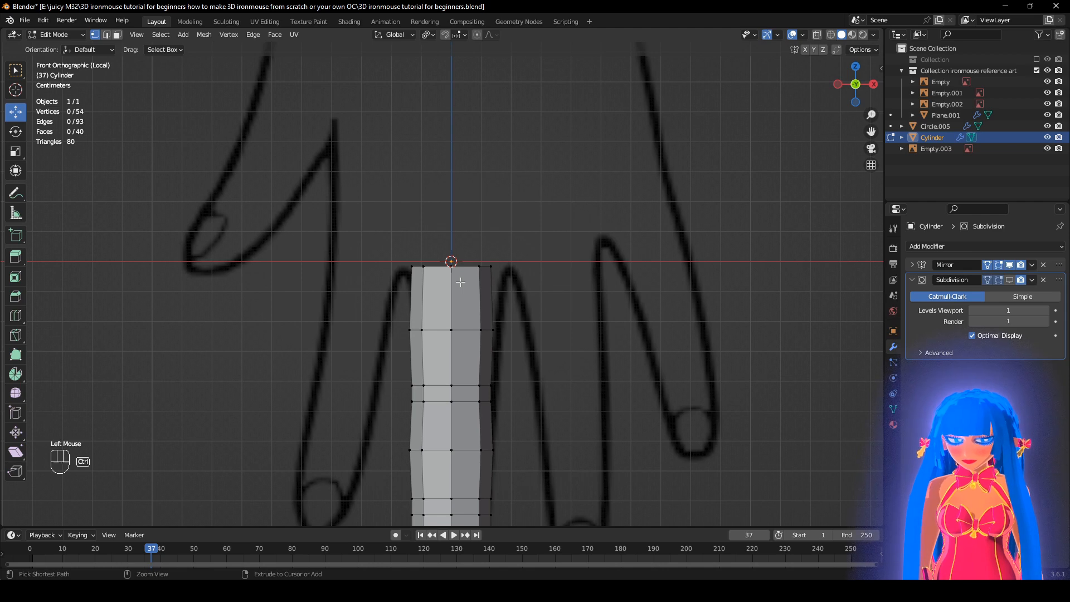
pyautogui.hotkey('ctrl', 'r')
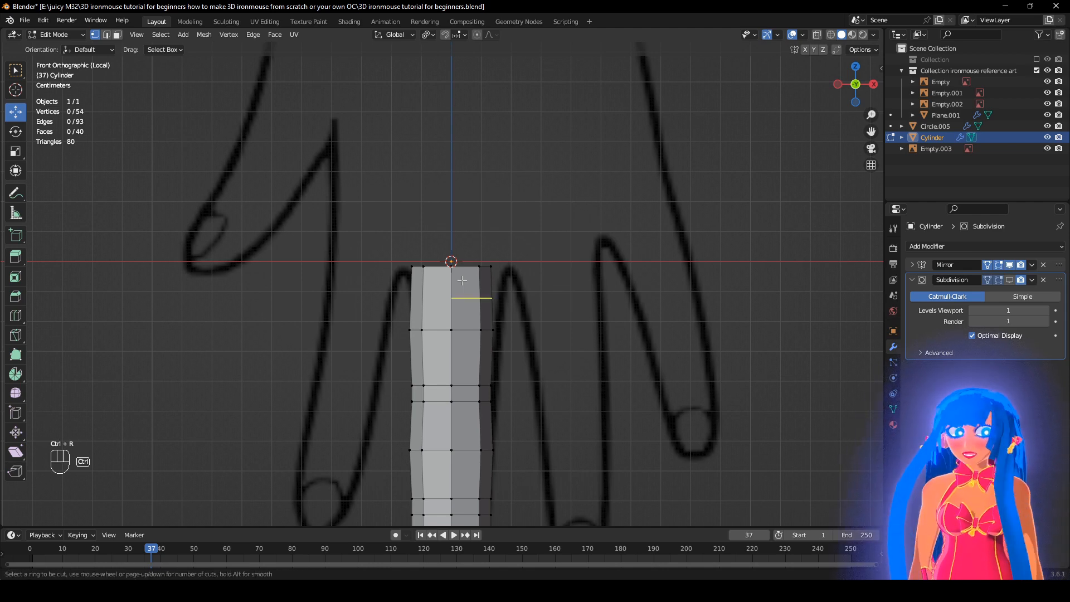
pyautogui.click(473, 301)
pyautogui.rightClick(478, 308)
# Edge-slide the new loop towards the finger's open upper end by a factor of about -0.2675.
pyautogui.scroll(2, 561, 347)
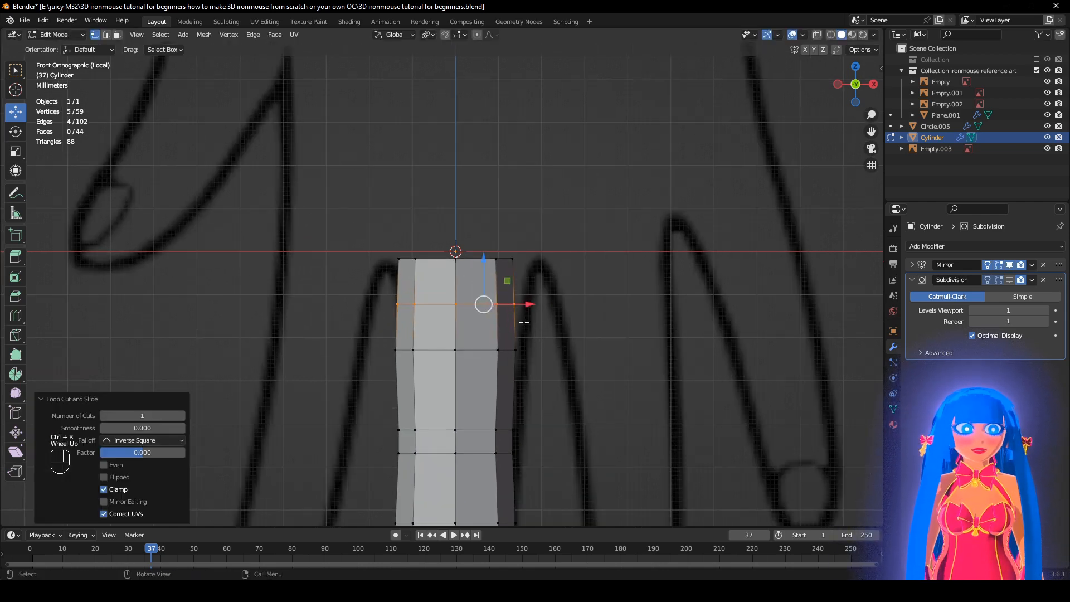
pyautogui.moveTo(486, 263); pyautogui.dragTo(482, 245)
pyautogui.rightClick(482, 245)
pyautogui.press('g')
pyautogui.press('g')
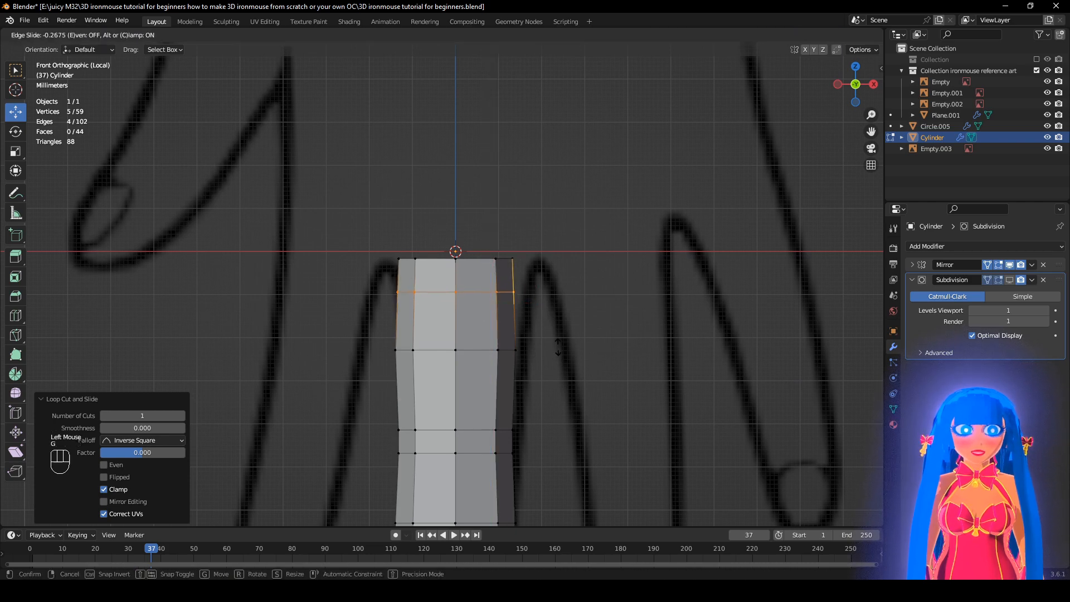
pyautogui.click(558, 346)
# Slide the edge loop at the finger's open upper end and move it 0.008019 m in Z.
pyautogui.keyDown('alt'); pyautogui.click(504, 258); pyautogui.keyUp('alt')
pyautogui.press('g')
pyautogui.press('g')
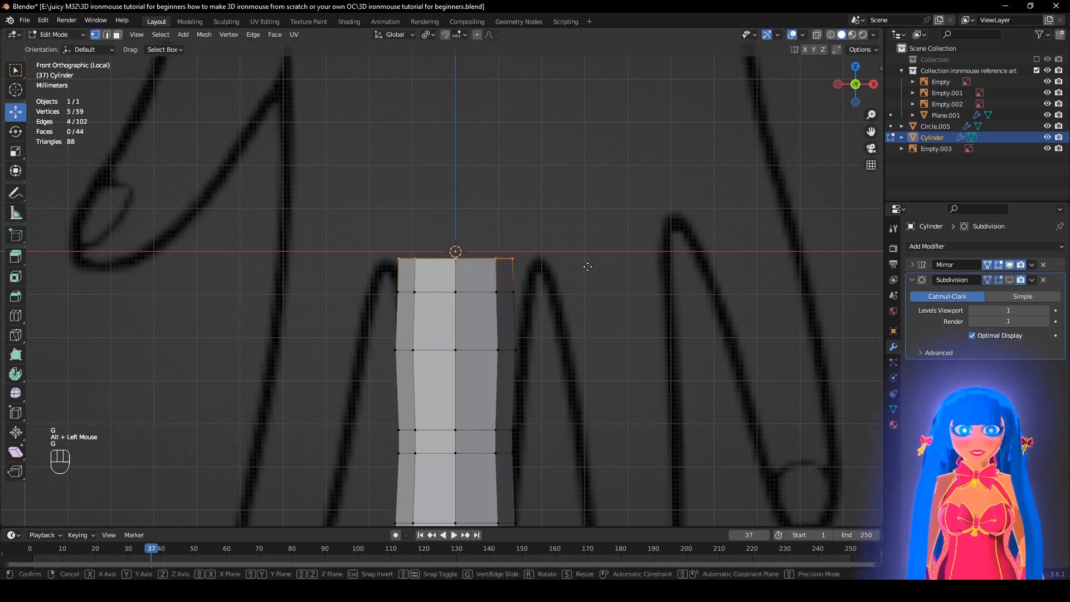
pyautogui.click(585, 330)
pyautogui.moveTo(483, 246); pyautogui.dragTo(483, 212)
# Flare the finger's uppermost edge loop outward with Shrink/Fatten so the base widens.
pyautogui.press('s')
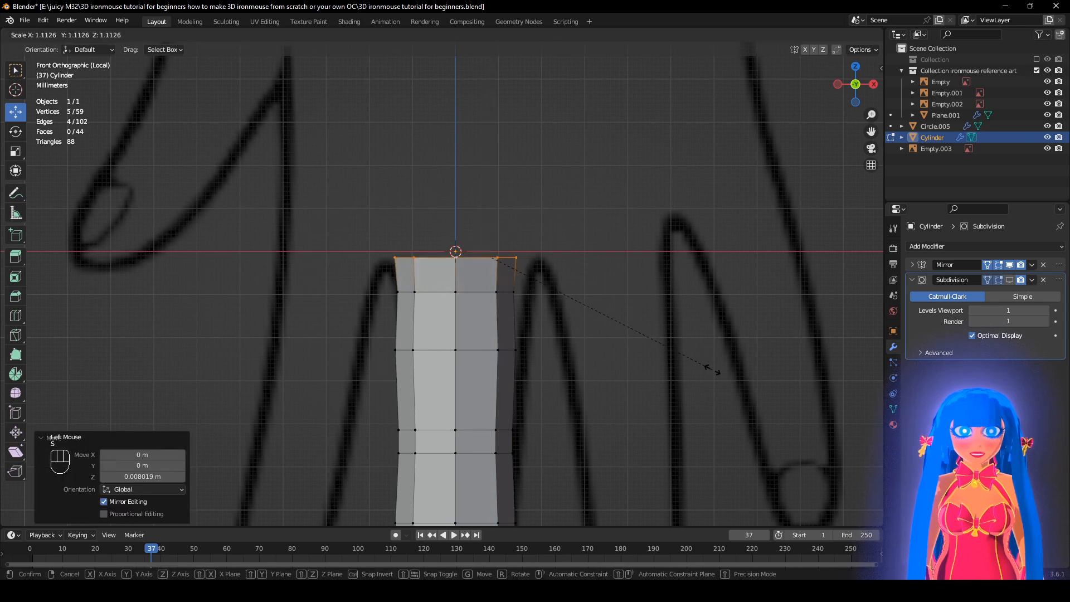
pyautogui.press('Escape')
pyautogui.hotkey('alt', 's')
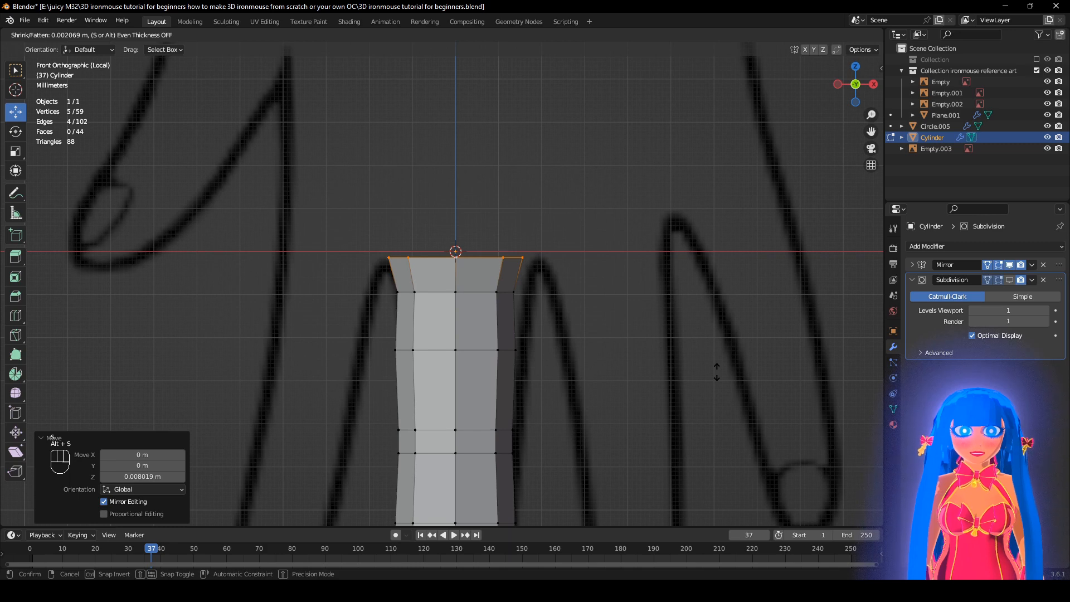
pyautogui.press('Escape')
# Move the finger's two uppermost edge loops together slightly down along Z.
pyautogui.keyDown('alt'); pyautogui.keyDown('shift'); pyautogui.click(481, 251); pyautogui.keyUp('shift'); pyautogui.keyUp('alt')
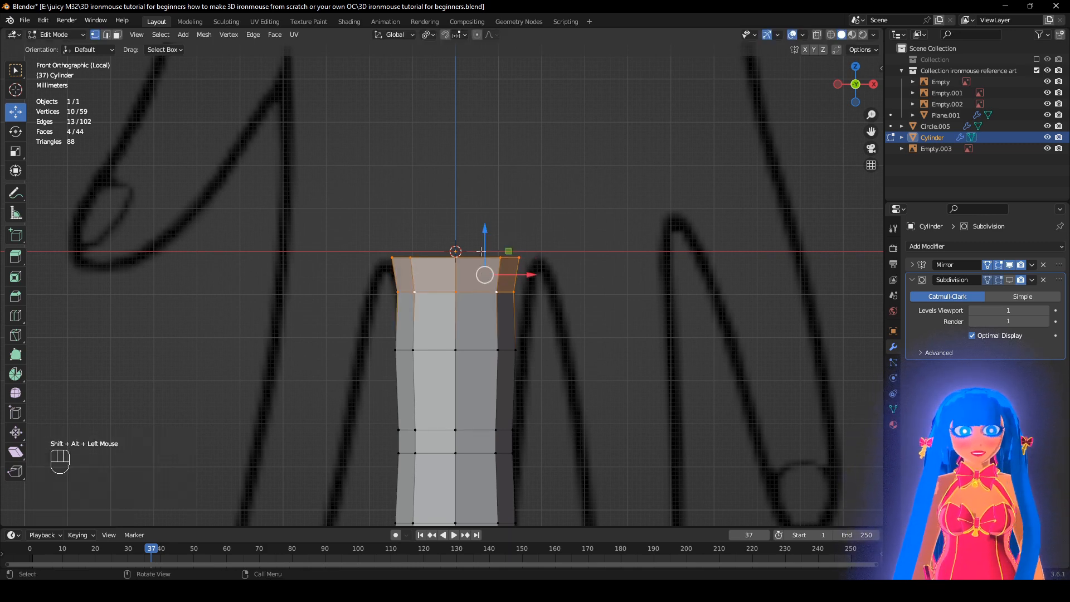
pyautogui.moveTo(484, 235); pyautogui.dragTo(485, 241)
pyautogui.click(596, 379)
pyautogui.moveTo(596, 378)
pyautogui.mouseDown(button='middle')
pyautogui.moveTo(583, 403)
pyautogui.moveTo(609, 375)
pyautogui.moveTo(602, 340)
pyautogui.mouseUp(button='middle')
pyautogui.scroll(-2, 583, 360)
pyautogui.scroll(1, 578, 404)
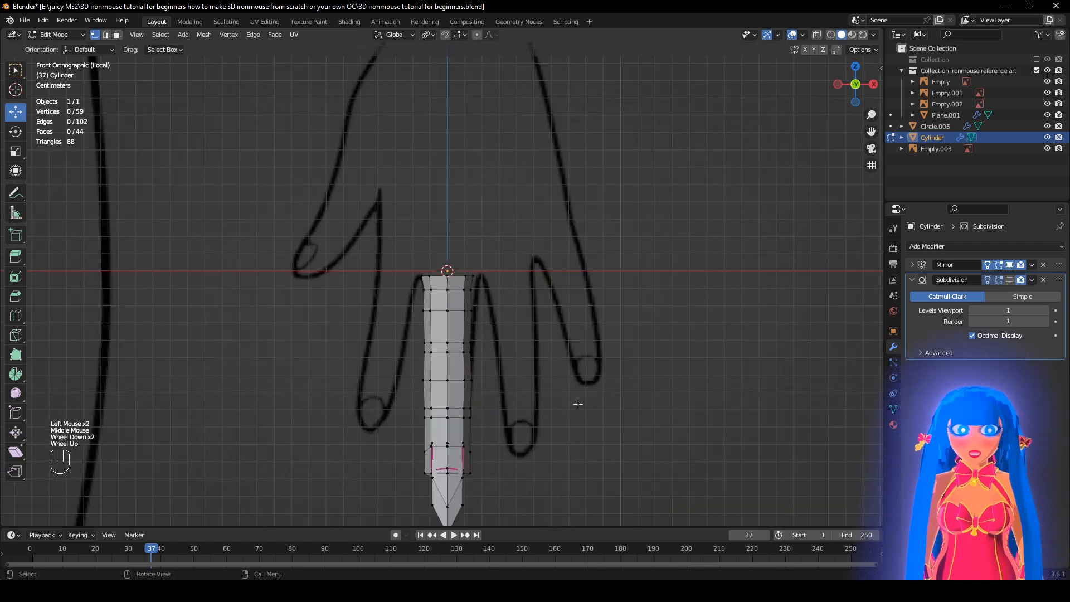
pyautogui.scroll(1, 475, 360)
pyautogui.scroll(-2, 475, 360)
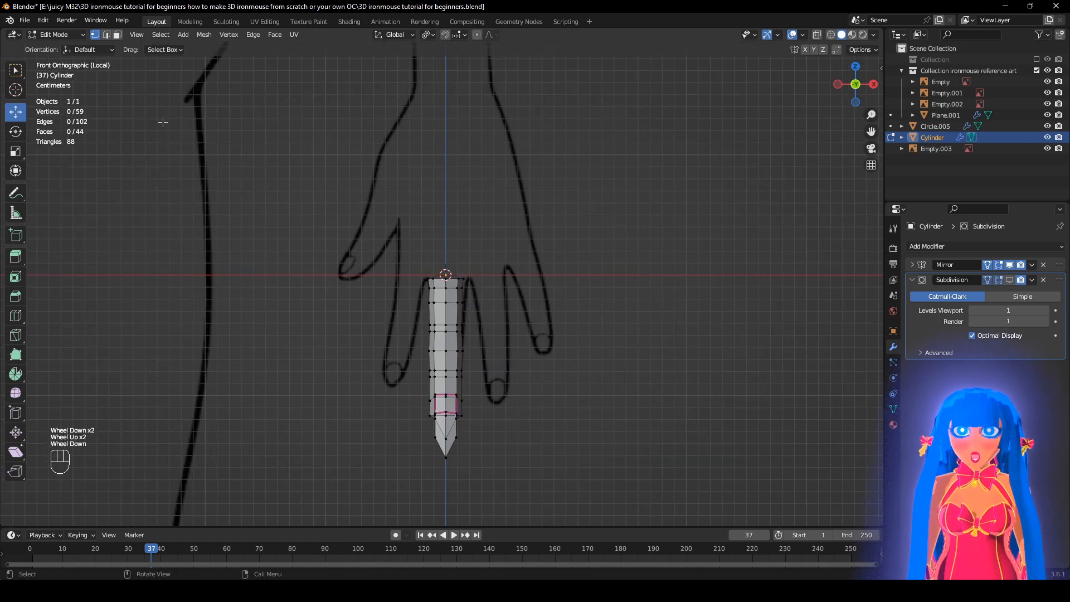
# Apply the finger's Mirror modifier in Object Mode and return to Edit Mode.
pyautogui.click(55, 35)
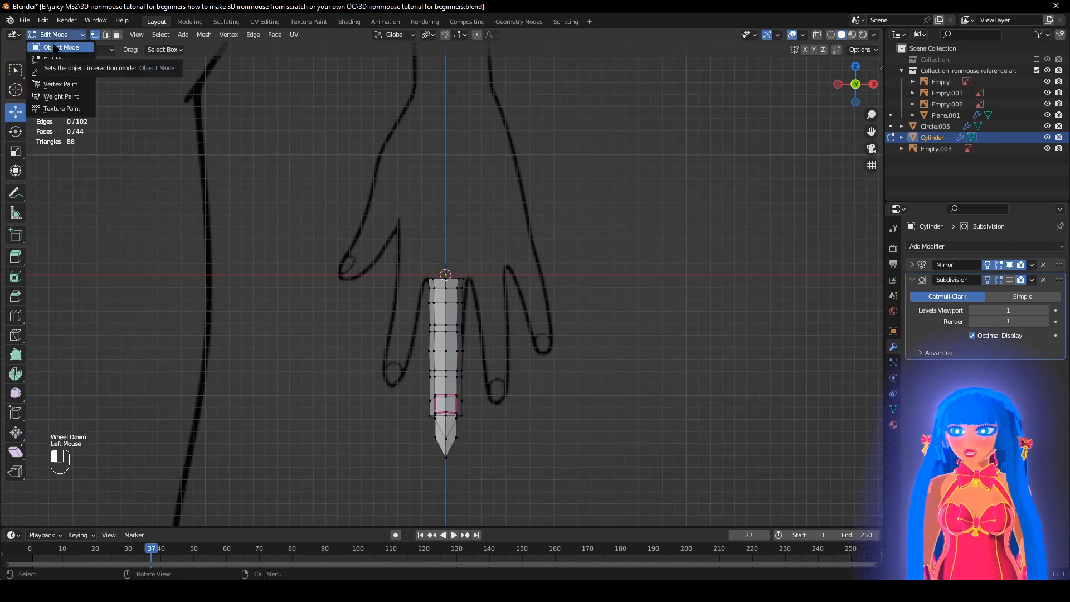
pyautogui.click(55, 47)
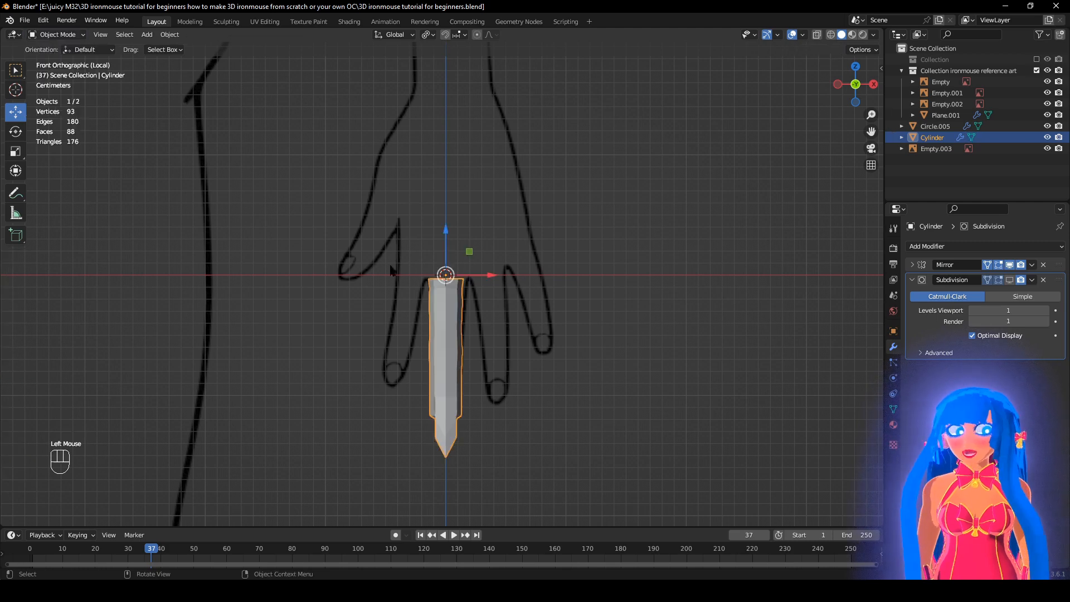
pyautogui.click(1033, 265)
pyautogui.click(997, 277)
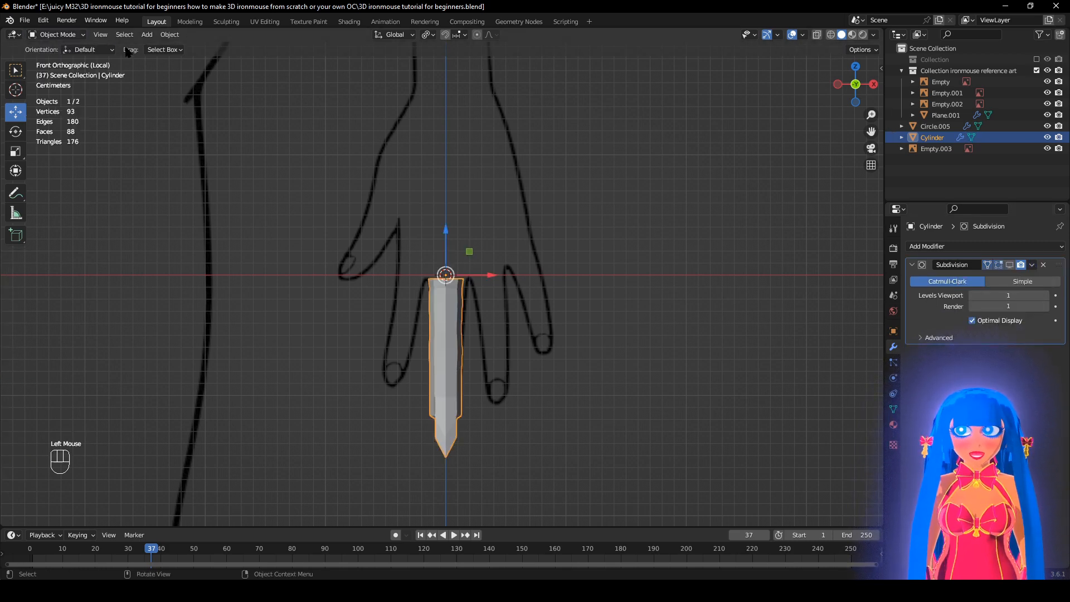
pyautogui.click(65, 35)
pyautogui.click(71, 59)
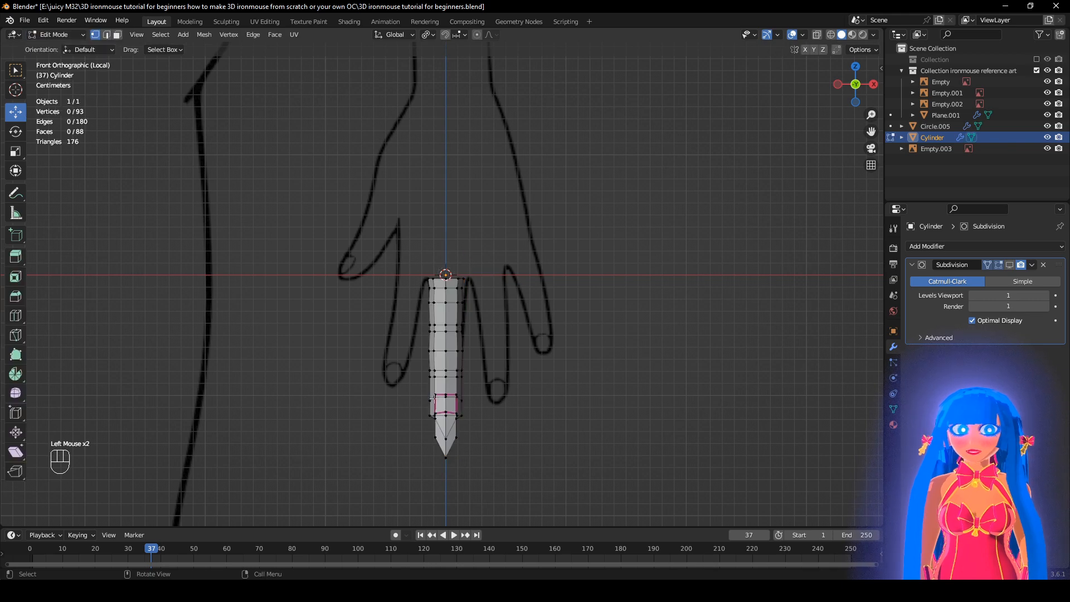
# Duplicate the entire finger mesh and place the copy 0.040602 m in X and 0.00894 m in Z from the original.
pyautogui.scroll(3, 445, 350)
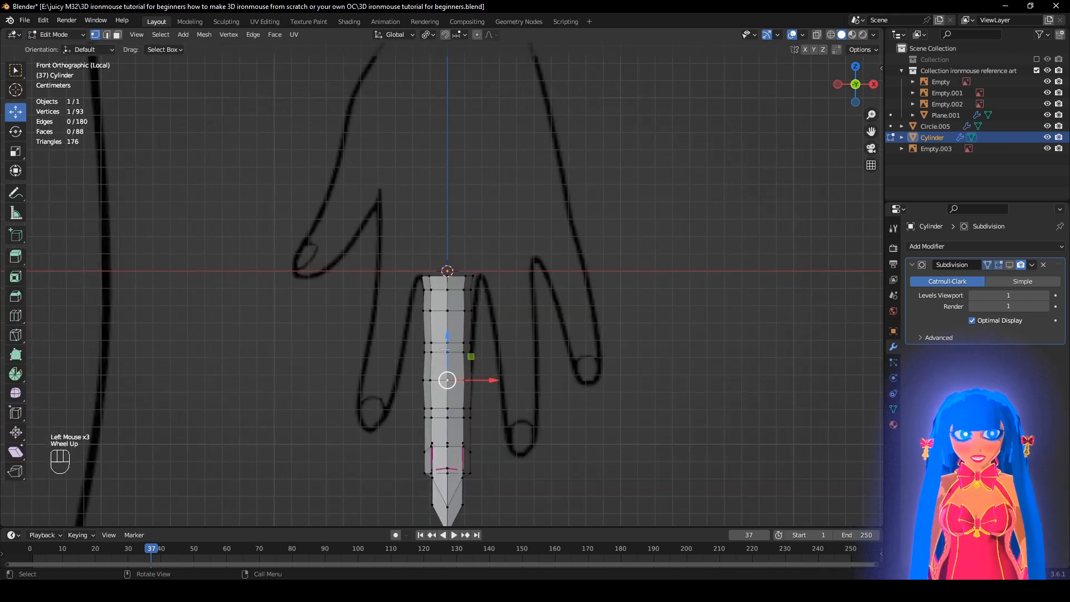
pyautogui.hotkey('ctrl', 'l')
pyautogui.scroll(1, 471, 384)
pyautogui.keyDown('shift'); pyautogui.moveTo(471, 385); pyautogui.dragTo(451, 262, button='middle'); pyautogui.keyUp('shift')
pyautogui.scroll(1, 448, 359)
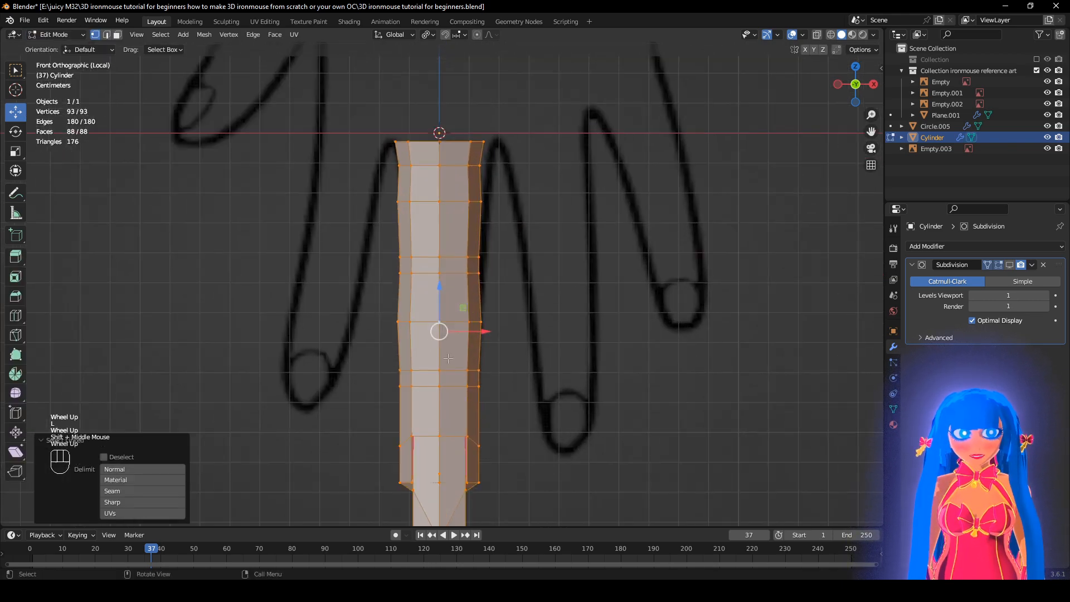
pyautogui.hotkey('shift', 'd')
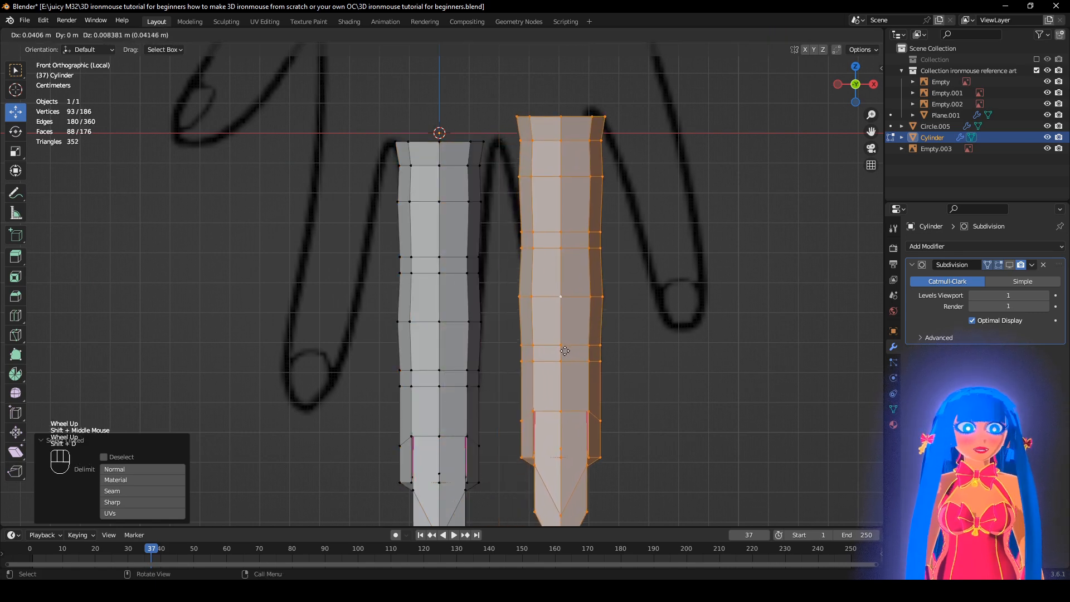
pyautogui.click(685, 325)
# Turn on the viewport display of the Subdivision modifier and switch the viewport to wireframe shading.
pyautogui.click(1010, 265)
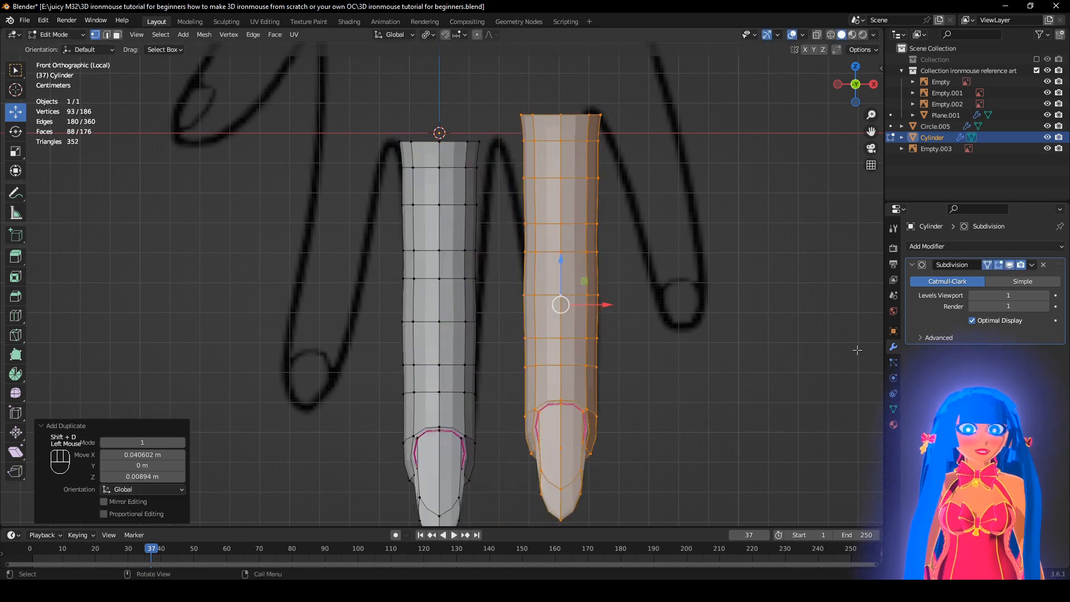
pyautogui.press('z')
pyautogui.click(685, 356)
# Rotate, shrink and nudge the duplicated finger to fit the reference drawing's ring finger.
pyautogui.press('r')
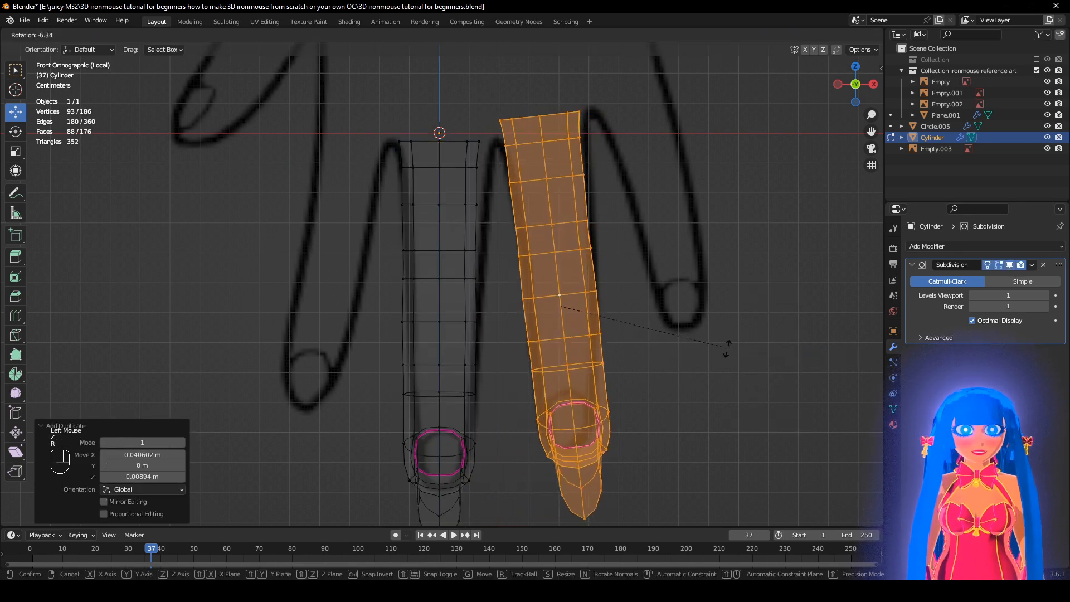
pyautogui.click(727, 341)
pyautogui.press('s')
pyautogui.click(723, 344)
pyautogui.press('r')
pyautogui.click(721, 347)
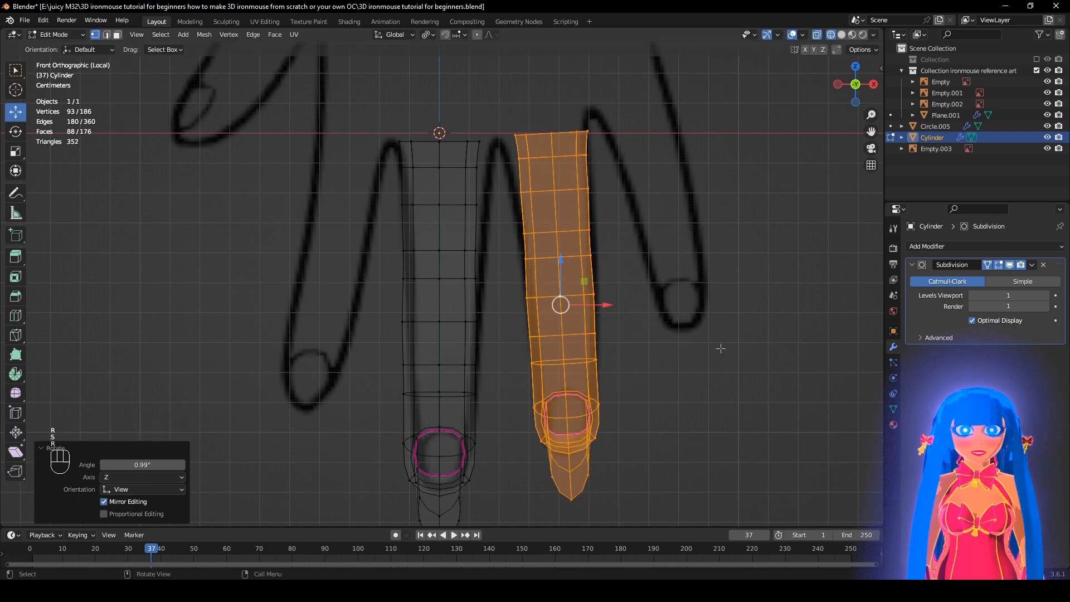
pyautogui.press('g')
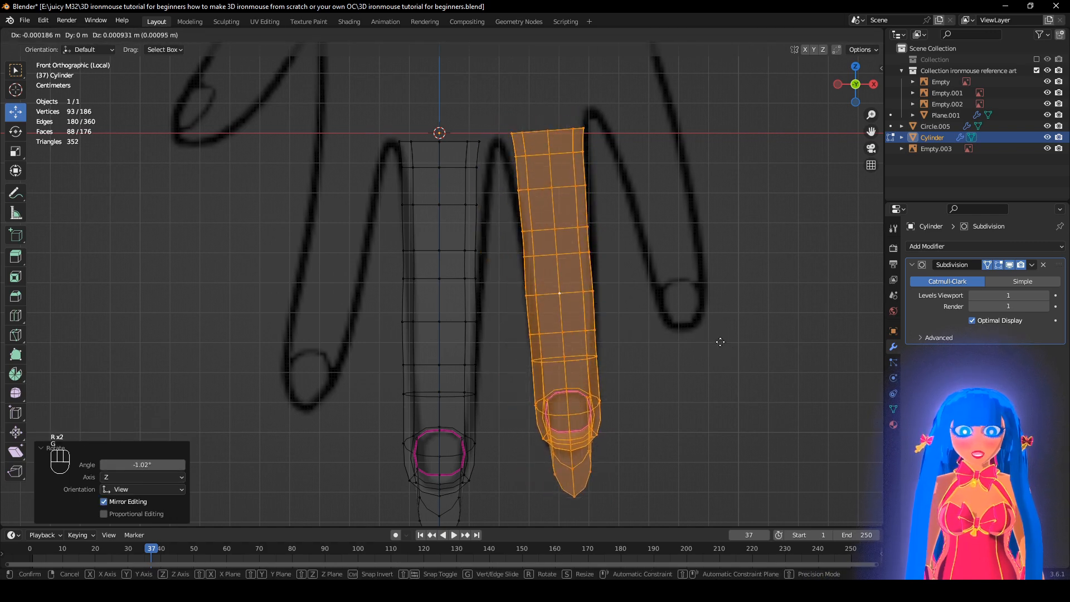
pyautogui.click(720, 342)
# Select the whole middle finger, shift it sideways and rotate it 2.15° and -1.45° to centre it on the reference outline.
pyautogui.doubleClick(435, 347)
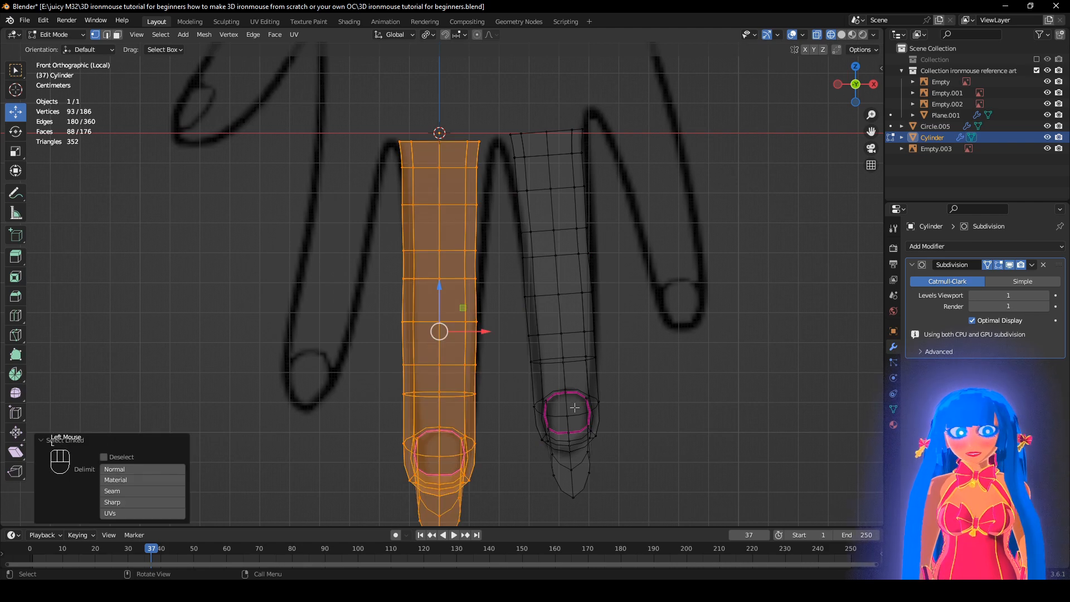
pyautogui.press('g')
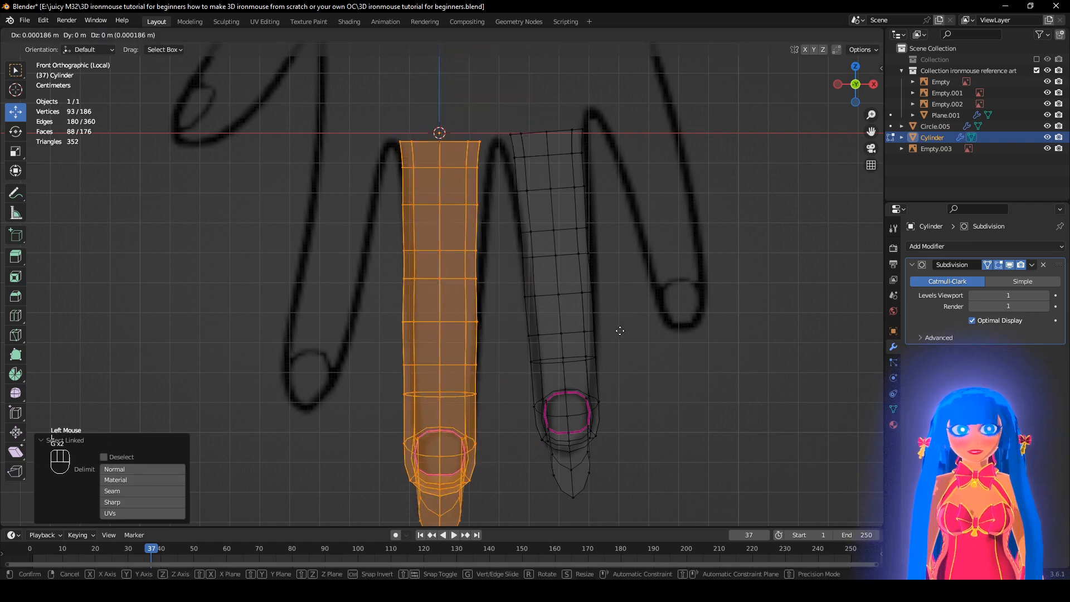
pyautogui.click(626, 330)
pyautogui.press('r')
pyautogui.click(624, 334)
pyautogui.press('s')
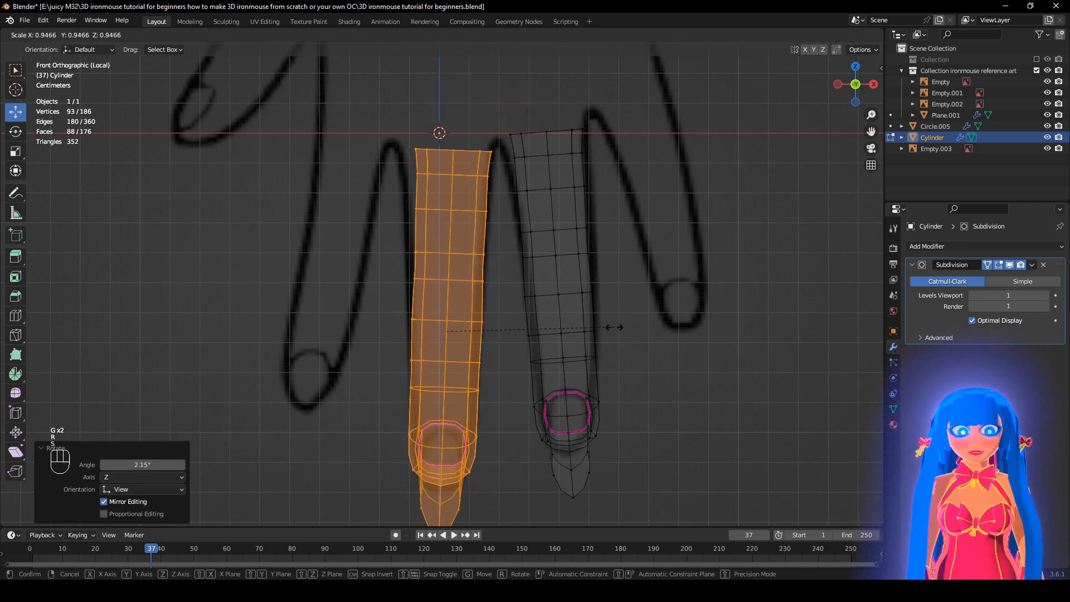
pyautogui.rightClick(616, 323)
pyautogui.press('r')
pyautogui.click(620, 322)
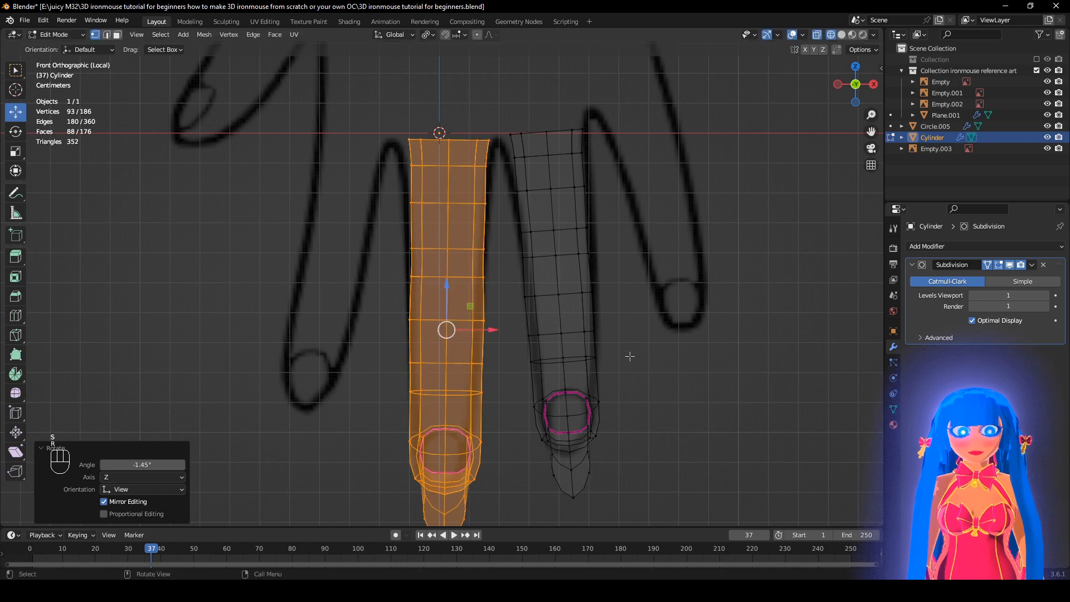
# Duplicate the middle finger over the drawing's index finger, rotate the copy 11.8° and shrink it to about 0.75.
pyautogui.hotkey('shift', 'd')
pyautogui.click(504, 306)
pyautogui.press('r')
pyautogui.click(505, 347)
pyautogui.press('s')
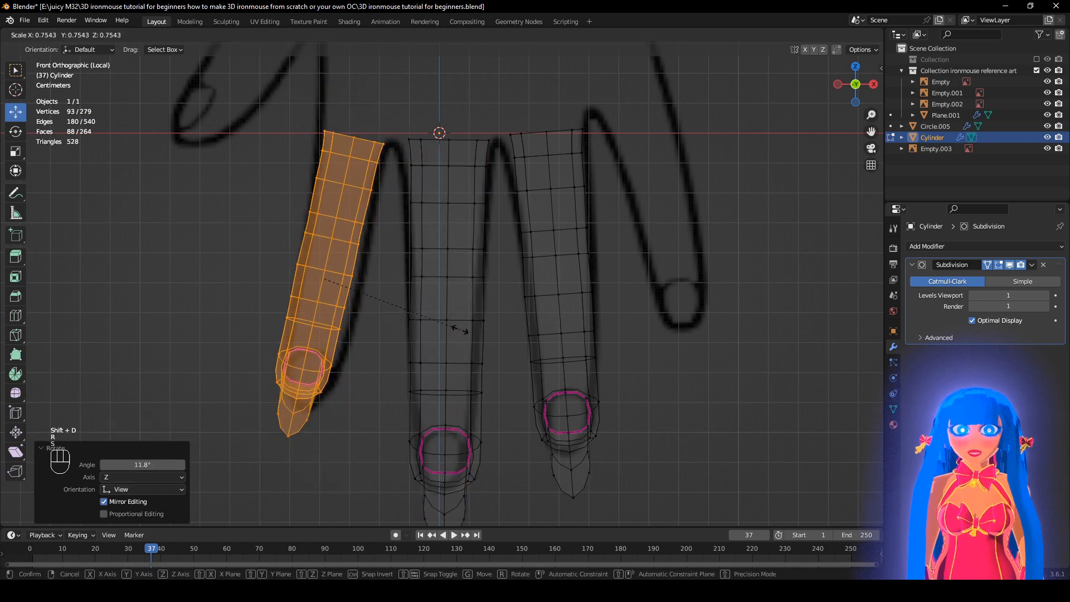
pyautogui.click(459, 329)
# Nudge the index finger copy, rotate it -3.48° and 0.337°, and enlarge it slightly to match its reference outline.
pyautogui.press('g')
pyautogui.click(467, 333)
pyautogui.press('r')
pyautogui.click(473, 324)
pyautogui.press('s')
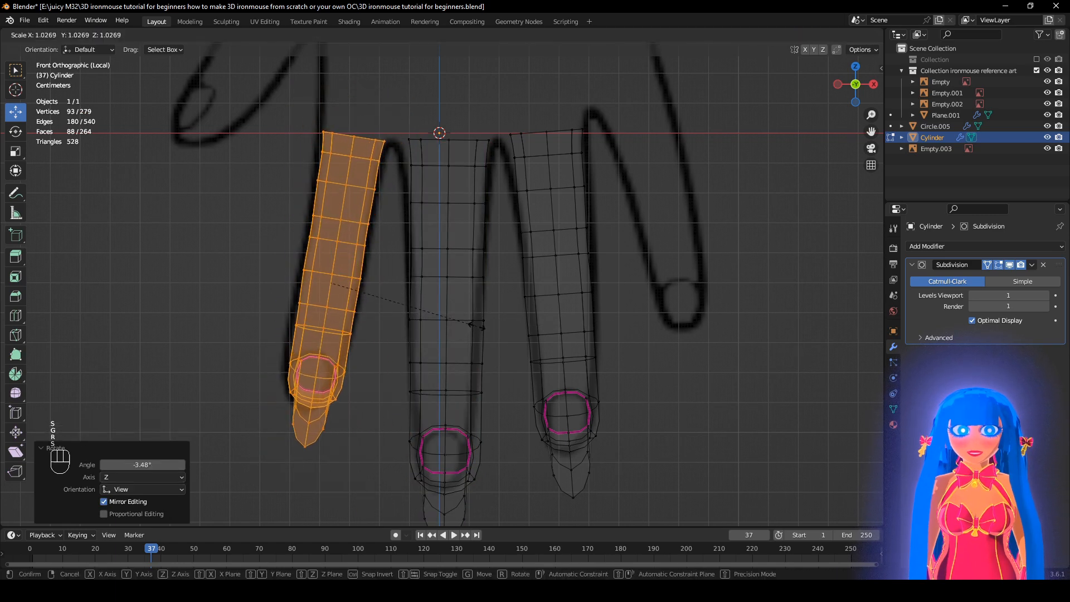
pyautogui.click(479, 328)
pyautogui.press('g')
pyautogui.click(478, 331)
pyautogui.press('r')
pyautogui.click(478, 331)
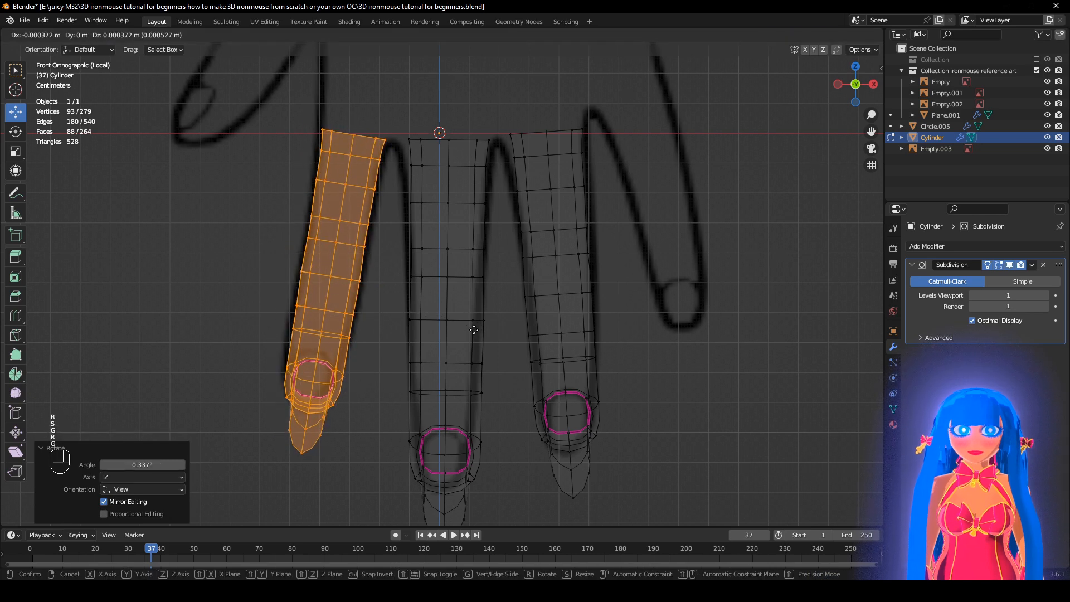
# Duplicate the index finger 0.12237 m in X and 0.019742 m in Z, and tilt the copy toward the drawing's little finger.
pyautogui.hotkey('shift', 'd')
pyautogui.click(822, 290)
pyautogui.press('r')
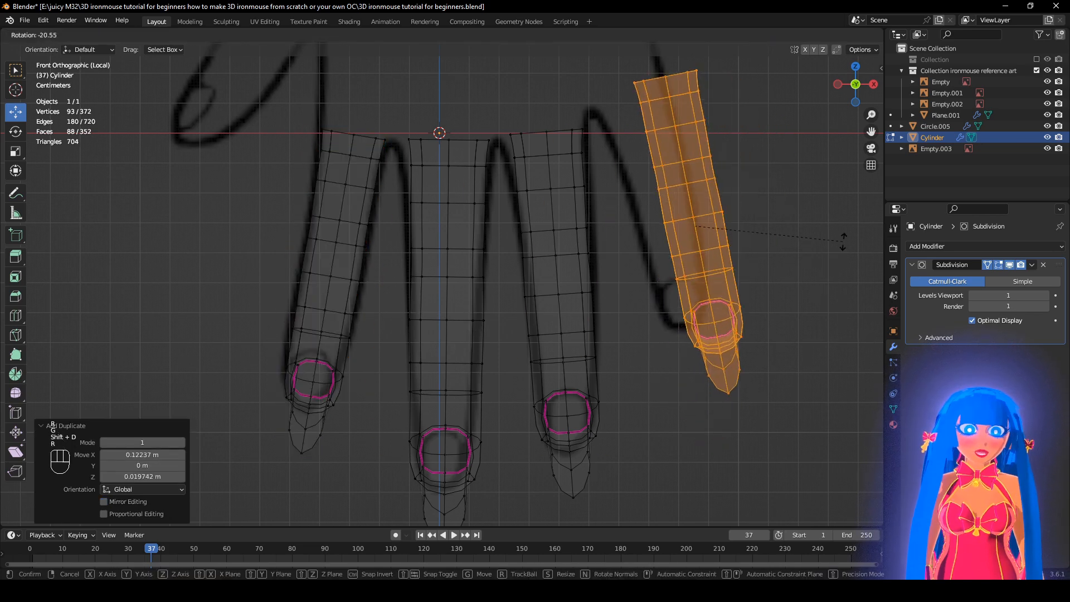
pyautogui.click(824, 237)
# Move the little finger copy onto its reference outline and scale it to 0.906.
pyautogui.press('g')
pyautogui.click(810, 232)
pyautogui.press('g')
pyautogui.click(811, 225)
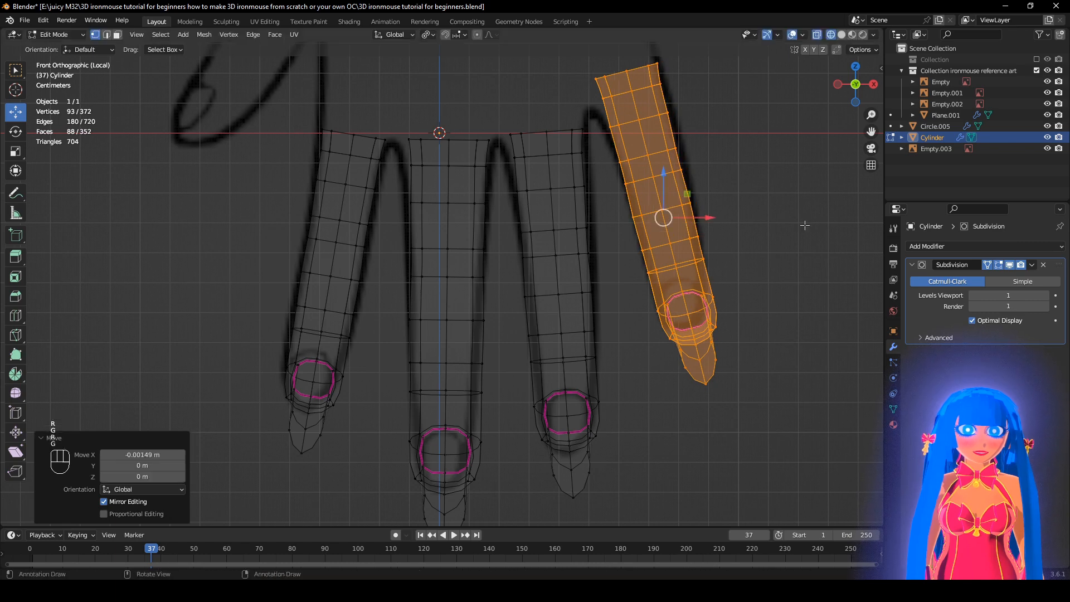
pyautogui.press('s')
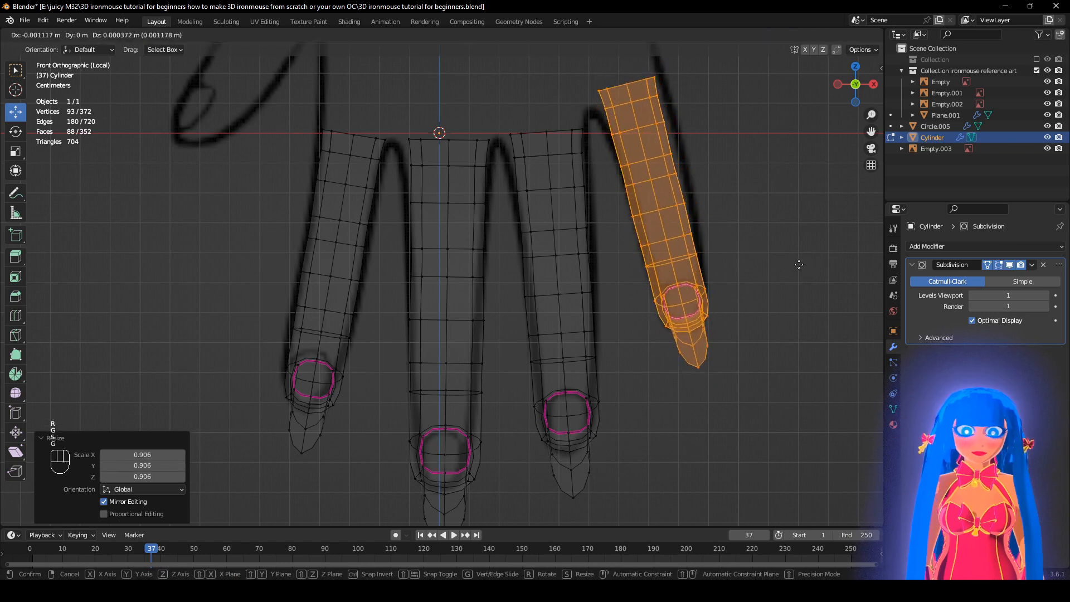
pyautogui.click(790, 262)
pyautogui.keyDown('shift'); pyautogui.moveTo(790, 262); pyautogui.dragTo(765, 322, button='middle'); pyautogui.keyUp('shift')
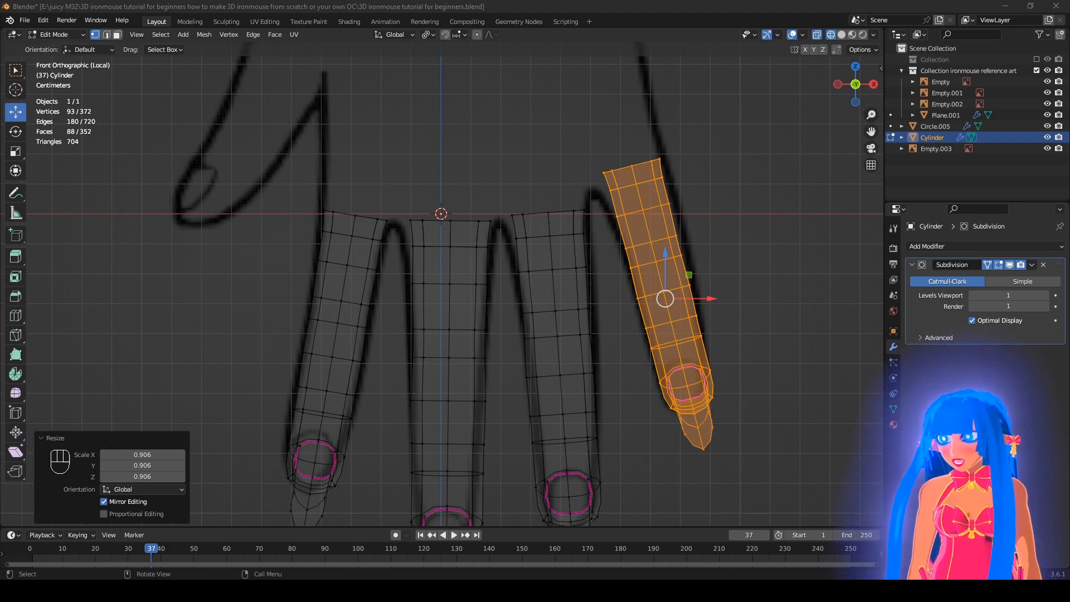
pyautogui.scroll(-1, 539, 232)
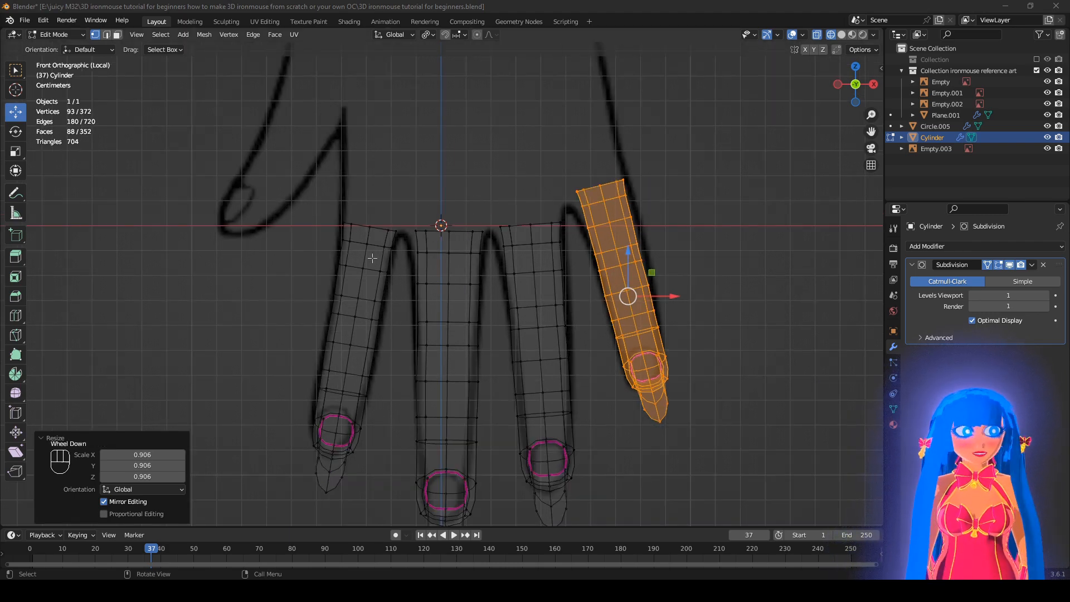
pyautogui.click(737, 185)
pyautogui.hotkey('ctrl', 'z')
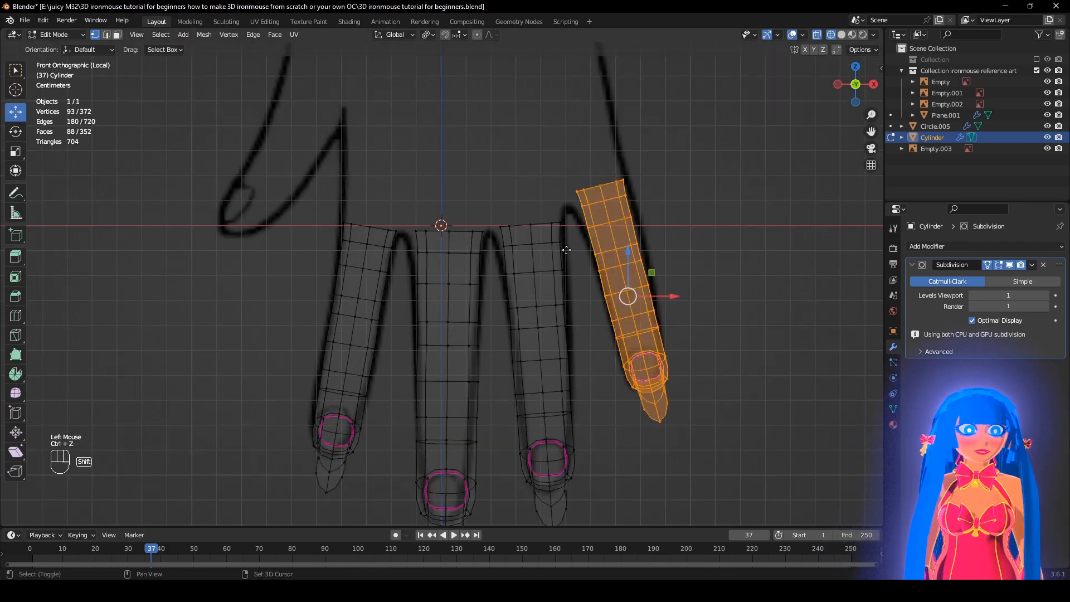
# Duplicate the little finger -0.17478 m in X and 0.030619 m in Z beside the drawn thumb, and rotate the copy 15° upright.
pyautogui.hotkey('shift', 'd')
pyautogui.click(141, 182)
pyautogui.keyDown('shift'); pyautogui.moveTo(141, 181); pyautogui.dragTo(265, 209, button='middle'); pyautogui.keyUp('shift')
pyautogui.scroll(2, 265, 223)
pyautogui.press('r')
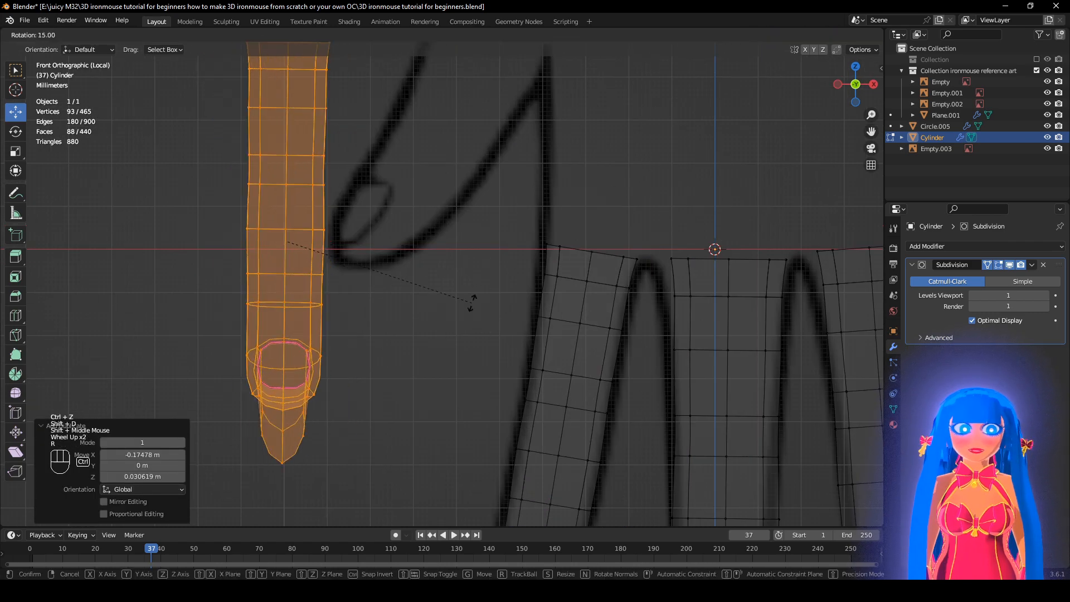
pyautogui.click(471, 301)
# Turn off the Subdivision modifier's viewport display and delete the faces of the thumb copy's three uppermost segments.
pyautogui.keyDown('shift'); pyautogui.moveTo(416, 170); pyautogui.dragTo(466, 274, button='middle'); pyautogui.keyUp('shift')
pyautogui.moveTo(466, 275)
pyautogui.mouseDown()
pyautogui.moveTo(258, 149)
pyautogui.moveTo(285, 124)
pyautogui.mouseUp()
pyautogui.press('z')
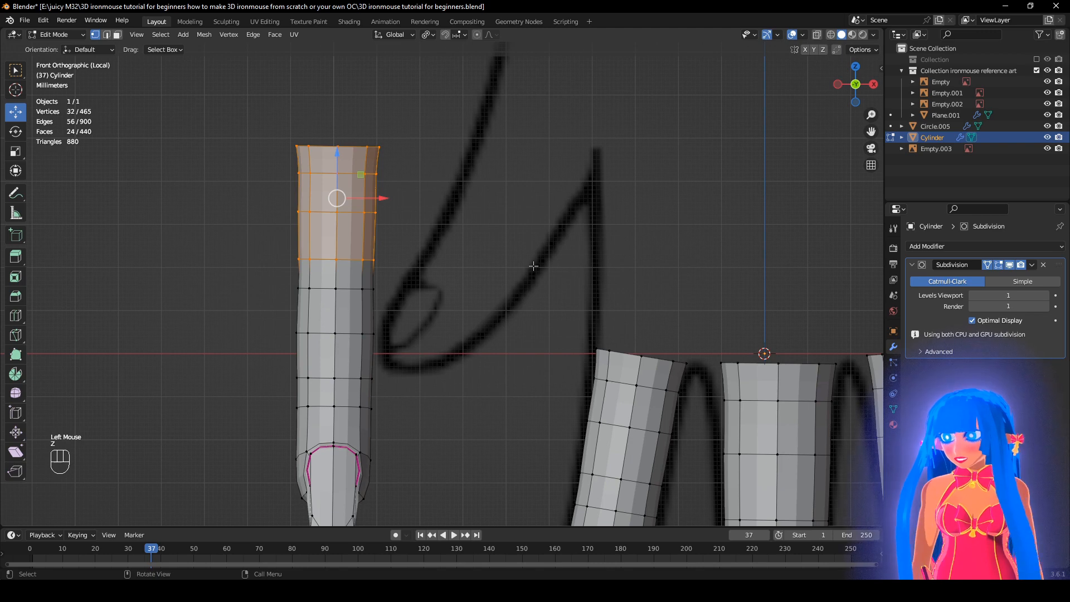
pyautogui.scroll(-1, 520, 273)
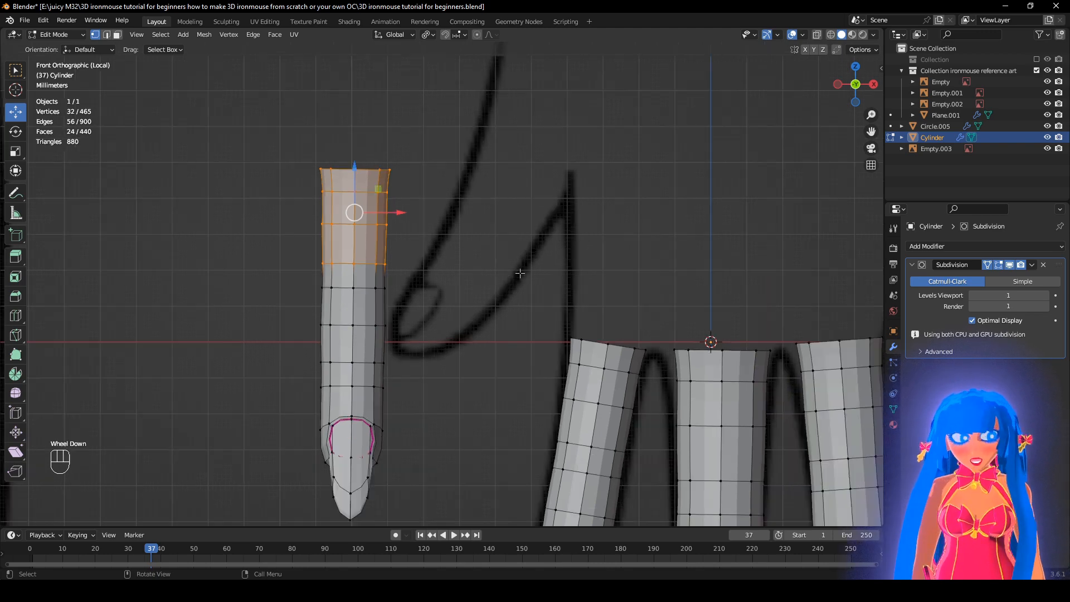
pyautogui.click(1009, 265)
pyautogui.press('x')
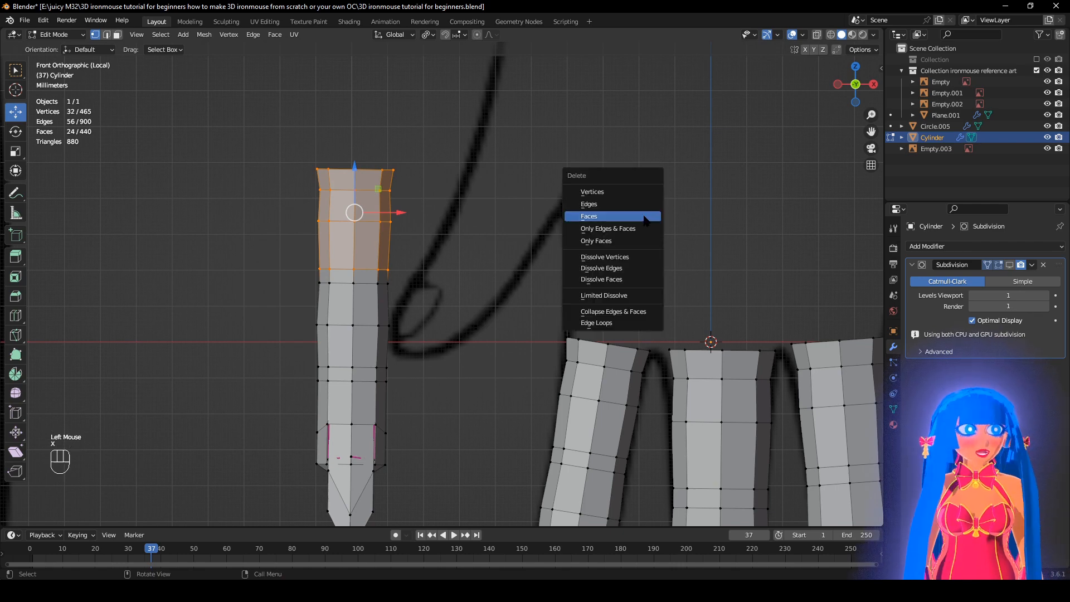
pyautogui.click(641, 217)
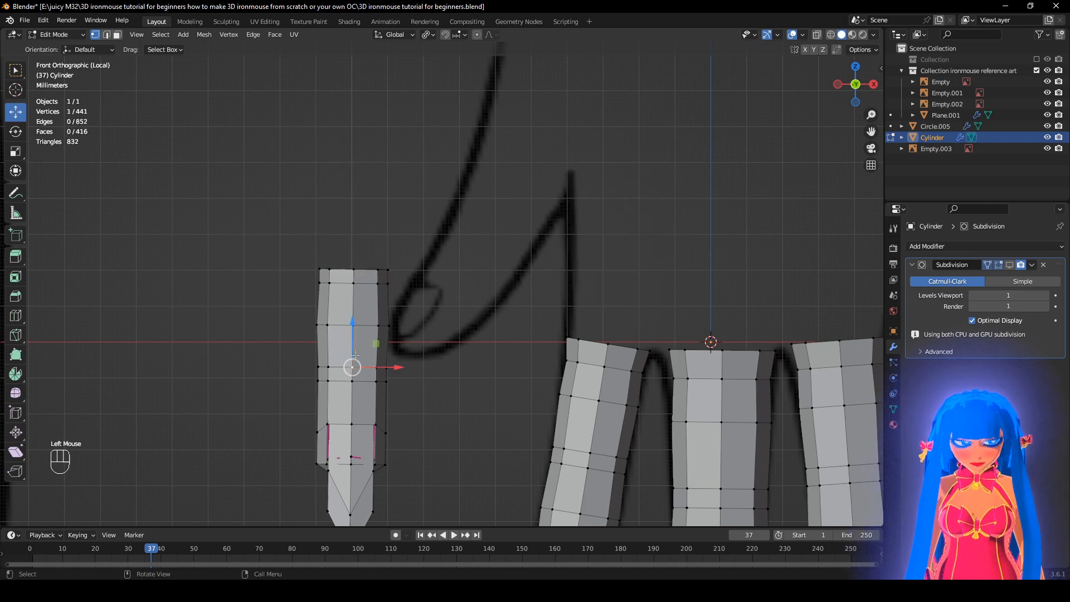
# Select the entire remaining mesh of the shortened thumb copy.
pyautogui.press('l')
pyautogui.scroll(-1, 502, 216)
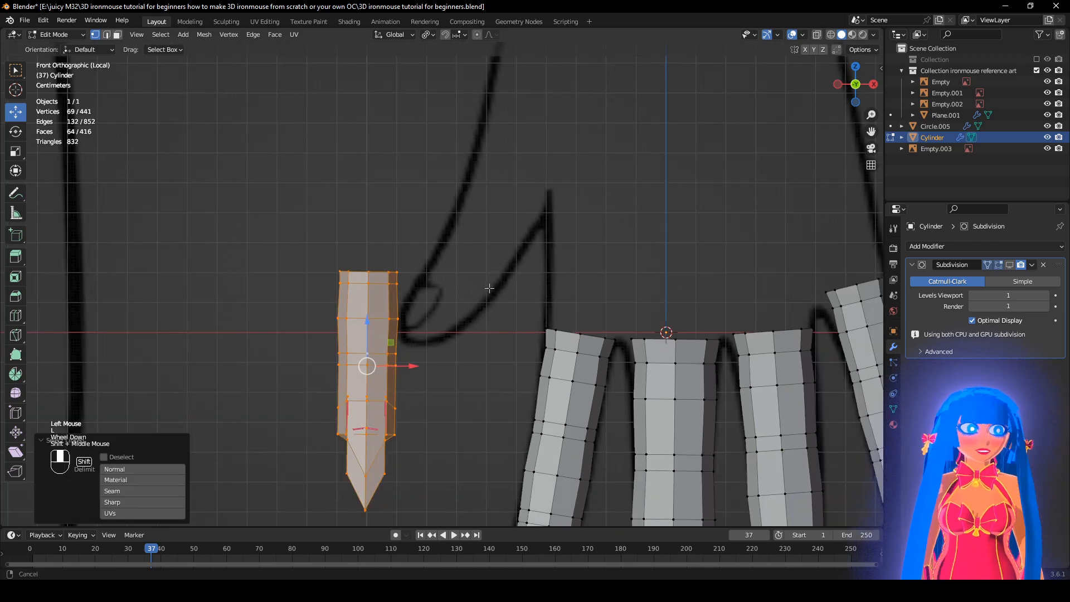
pyautogui.keyDown('shift'); pyautogui.moveTo(510, 290); pyautogui.dragTo(481, 267, button='middle'); pyautogui.keyUp('shift')
pyautogui.press('r')
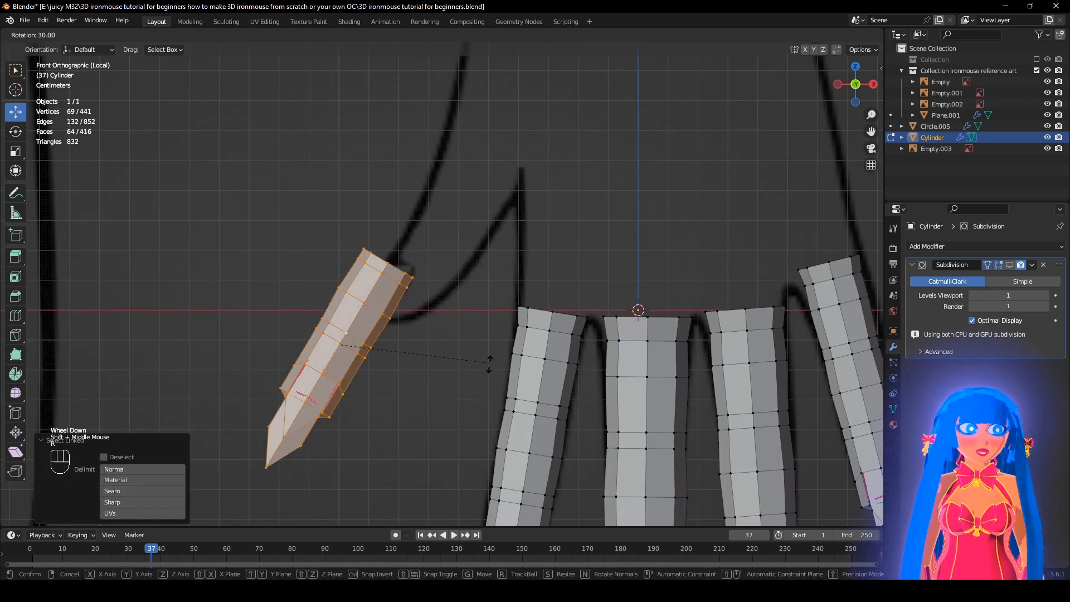
pyautogui.rightClick(485, 374)
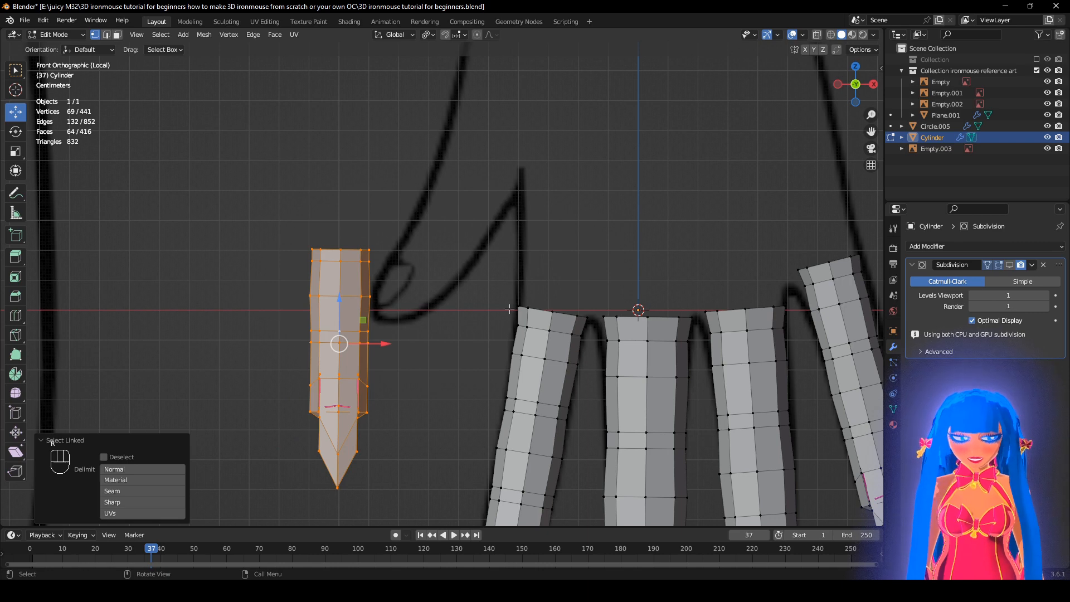
pyautogui.write('r45')
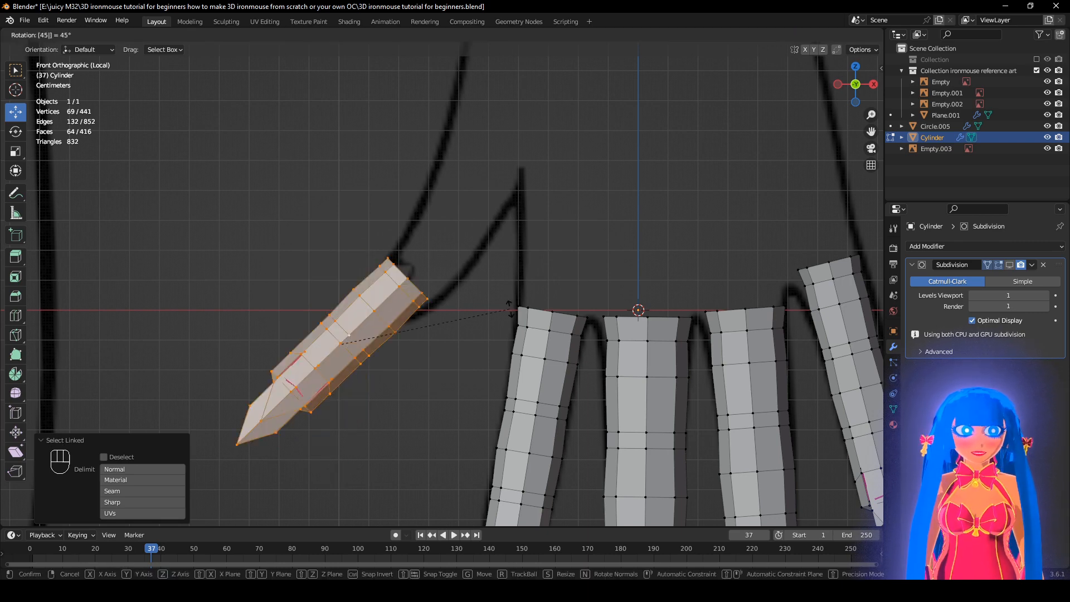
pyautogui.rightClick(509, 308)
# Rotate the thumb copy -45° about the global Z axis.
pyautogui.write('r')
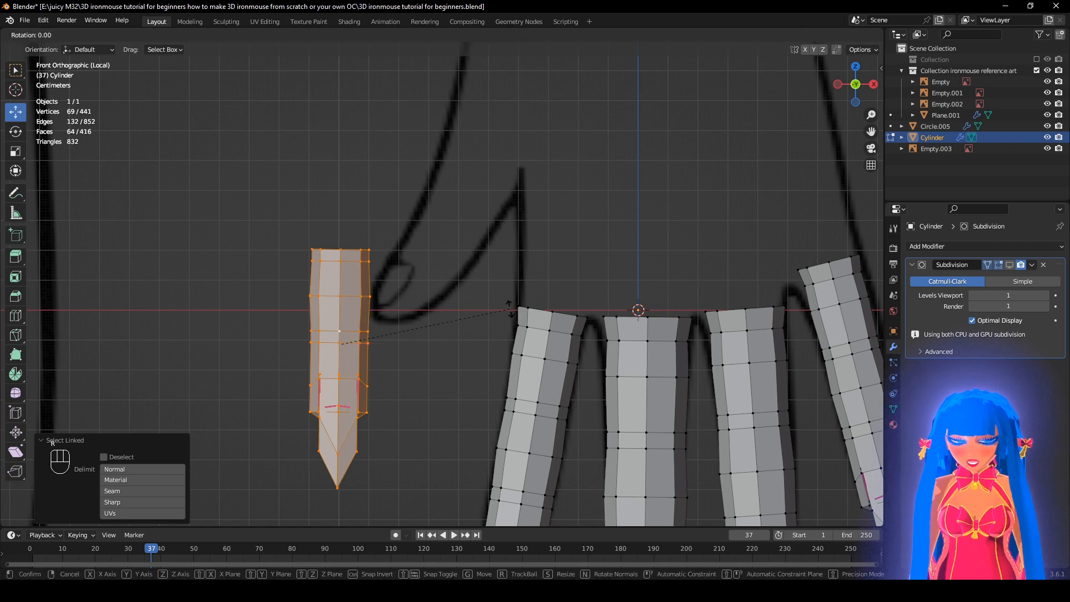
pyautogui.write('z45r')
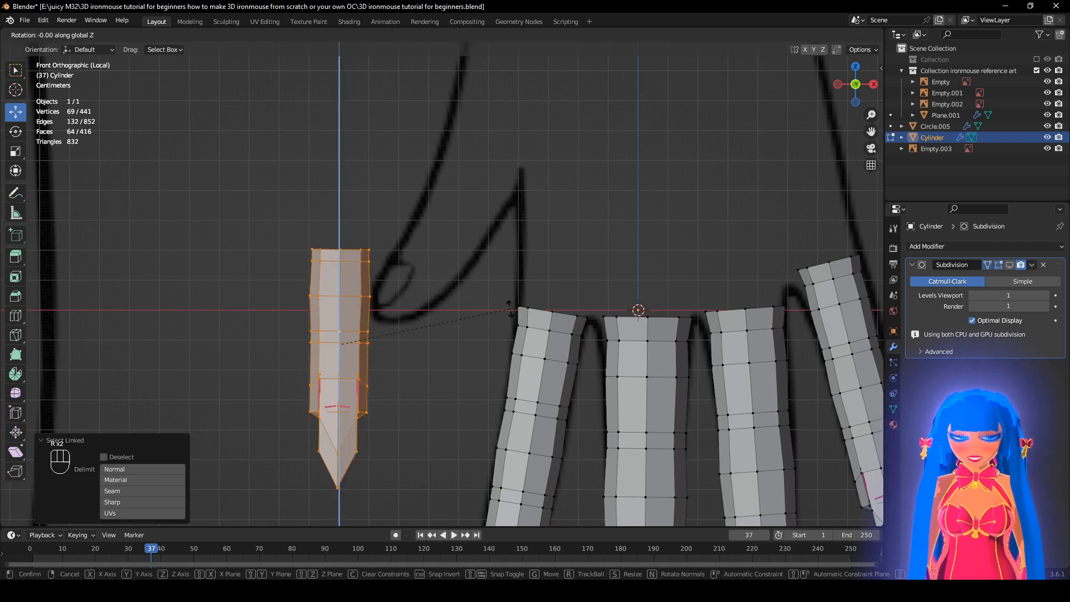
pyautogui.write('-45')
pyautogui.click(510, 309)
# Tilt the thumb 35.9° in the front view and move it 0.030917 m in X and 0.035574 m in Z onto the drawn thumb.
pyautogui.press('r')
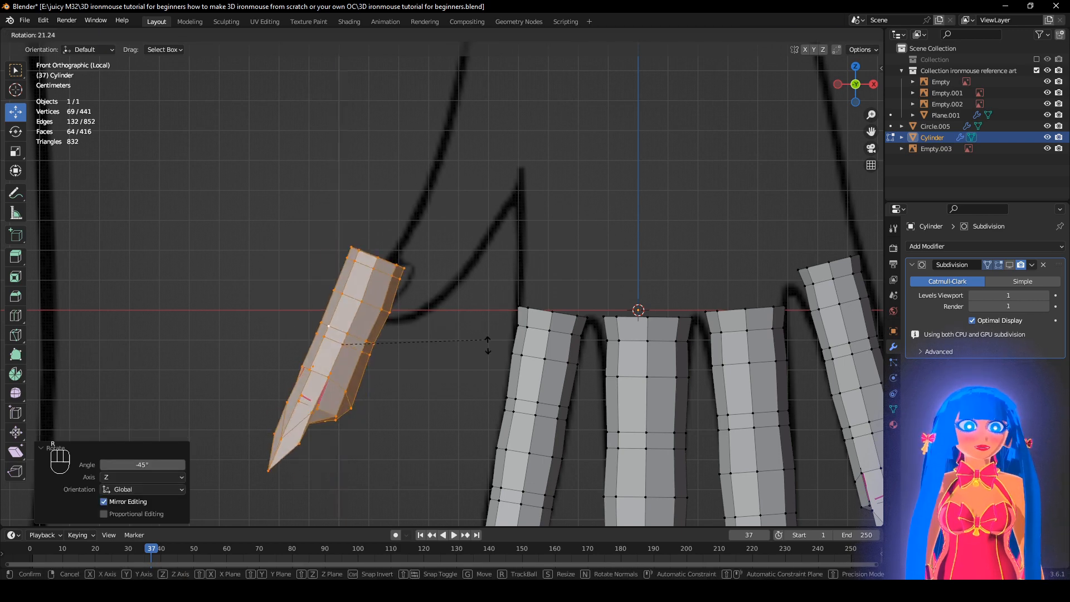
pyautogui.click(501, 375)
pyautogui.press('g')
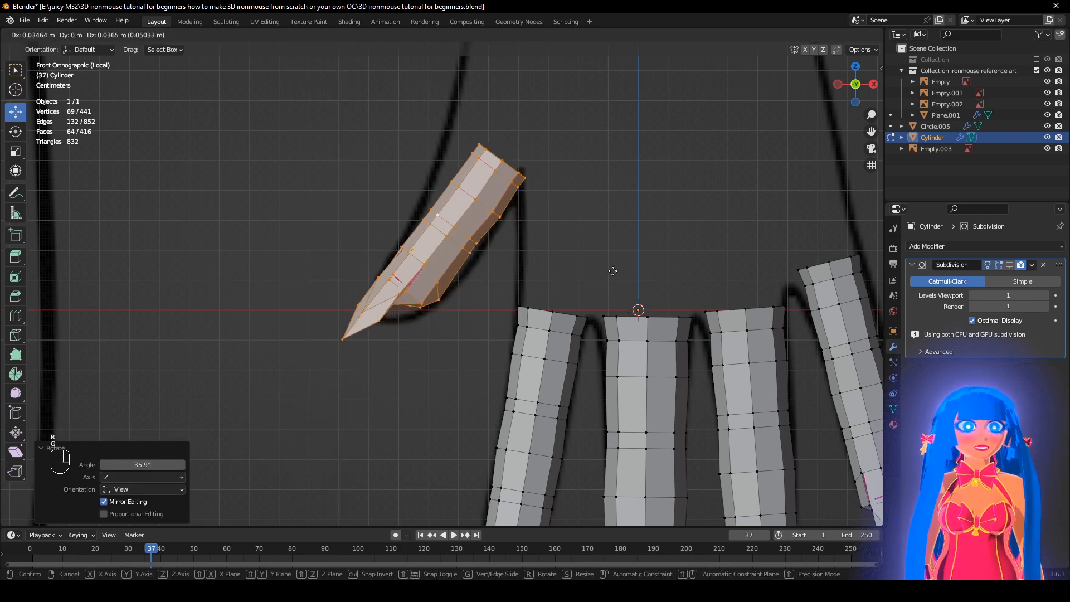
pyautogui.click(584, 288)
# Try twisting the thumb by -11.7° and by 21° in end-on views, undoing each rotation.
pyautogui.scroll(-2, 585, 289)
pyautogui.moveTo(584, 289); pyautogui.dragTo(609, 238, button='middle')
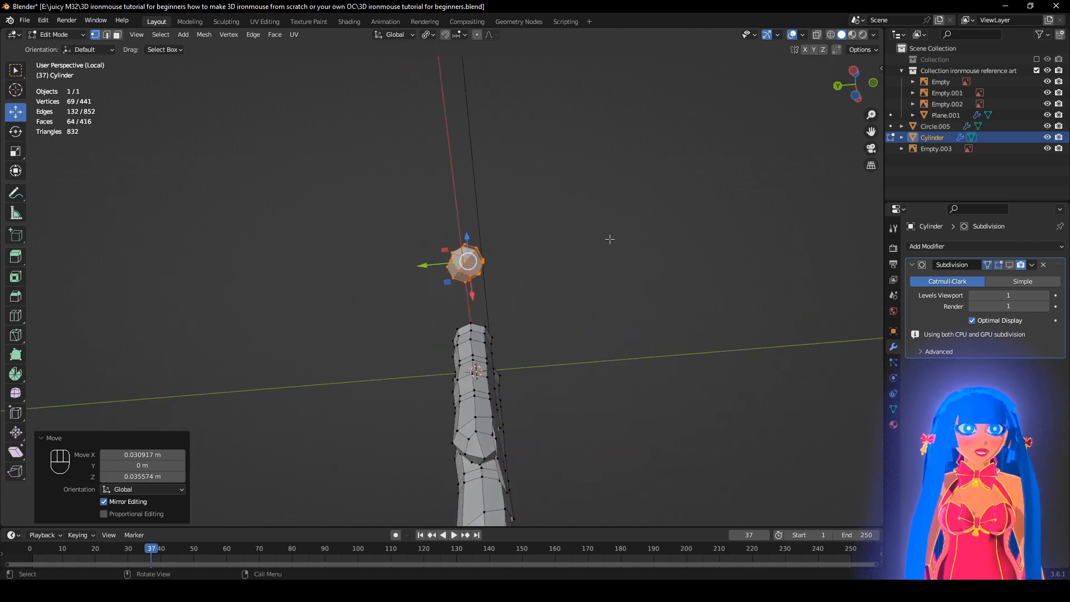
pyautogui.press('r')
pyautogui.click(628, 200)
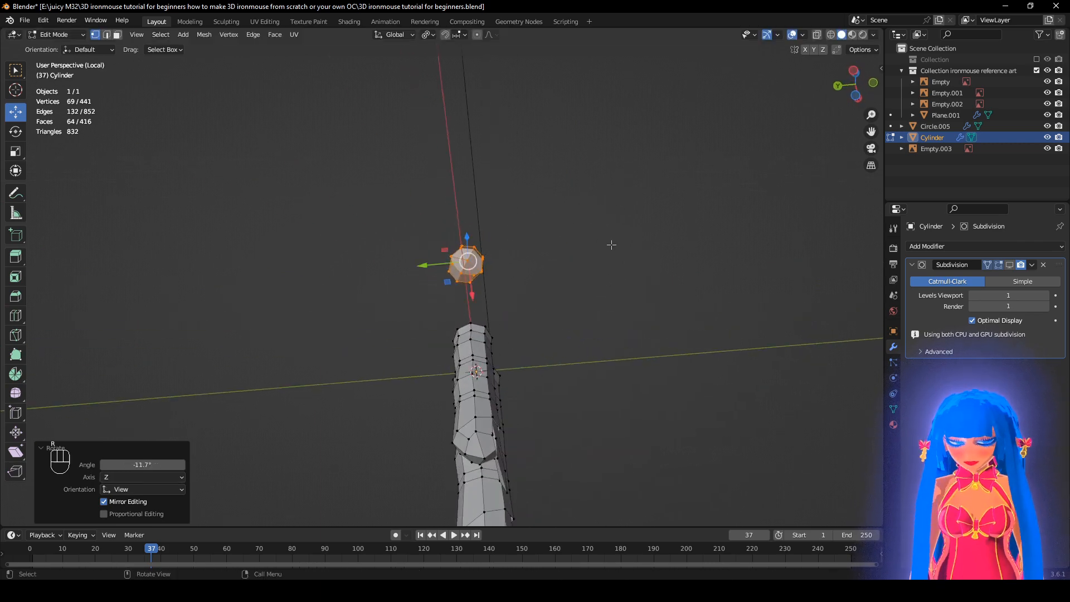
pyautogui.hotkey('ctrl', 'z')
pyautogui.moveTo(610, 253); pyautogui.dragTo(602, 275, button='middle')
pyautogui.press('r')
pyautogui.click(586, 323)
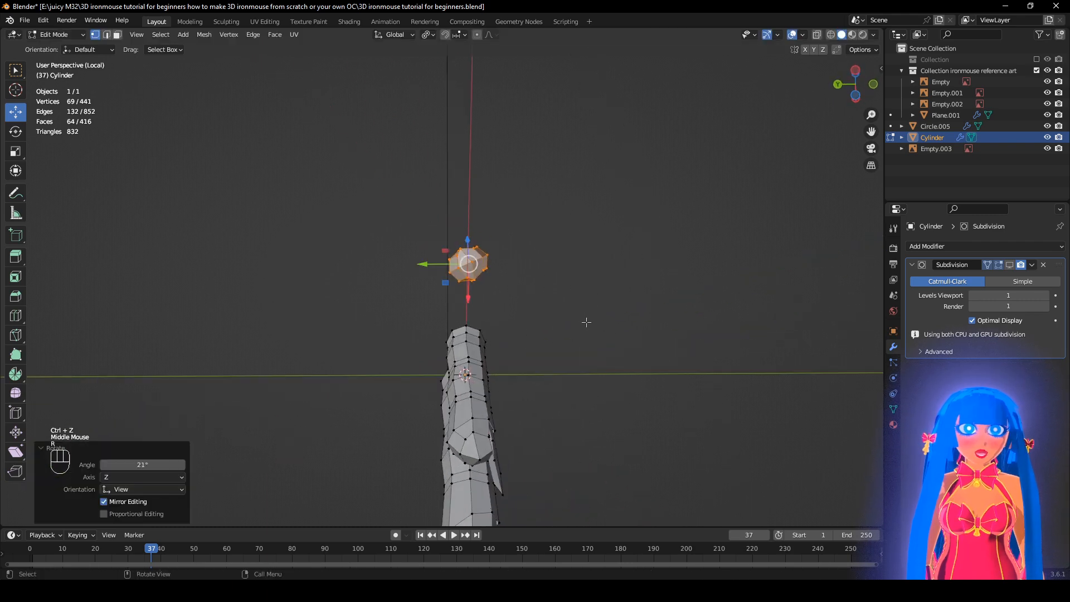
pyautogui.moveTo(581, 327); pyautogui.dragTo(584, 292, button='middle')
pyautogui.hotkey('ctrl', 'z')
# Twist the thumb -16.9° around its length from an end-on view.
pyautogui.moveTo(609, 338); pyautogui.dragTo(616, 336, button='middle')
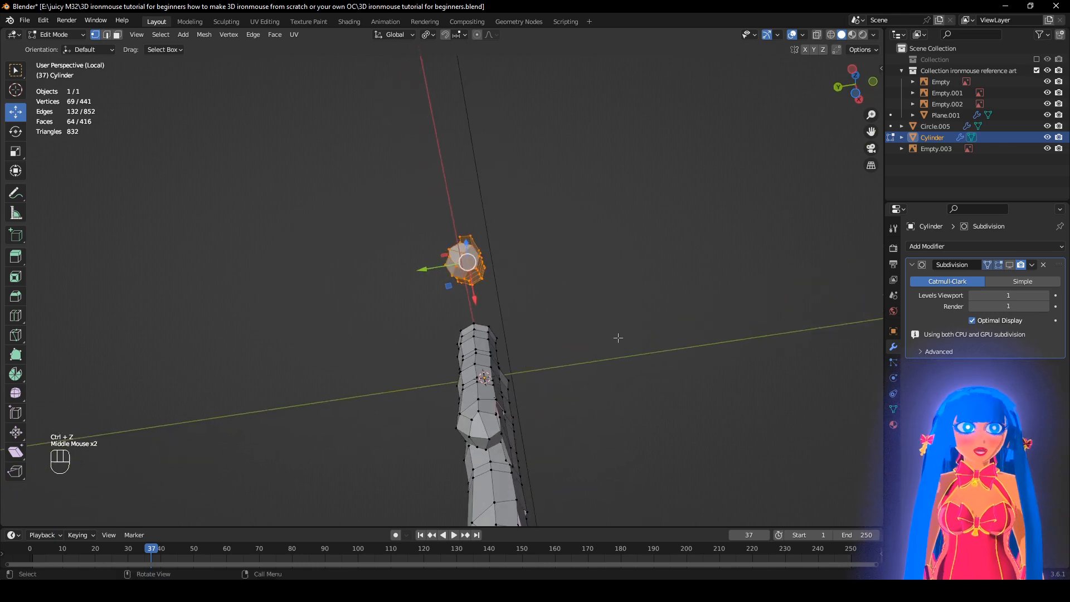
pyautogui.press('r')
pyautogui.moveTo(641, 296); pyautogui.dragTo(481, 368, button='middle')
pyautogui.press('r')
pyautogui.click(616, 304)
# In wireframe shading from the front, scale the thumb to 1.157 and nudge it onto the reference outline.
pyautogui.hotkey('alt', 'z')
pyautogui.scroll(3, 506, 346)
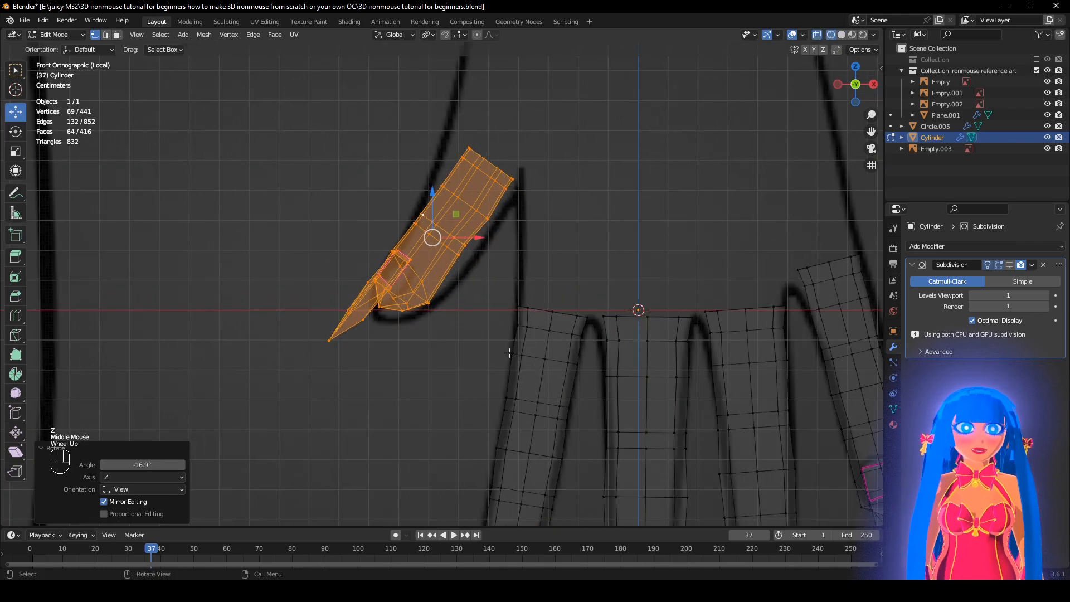
pyautogui.press('g')
pyautogui.press('s')
pyautogui.click(549, 360)
pyautogui.press('g')
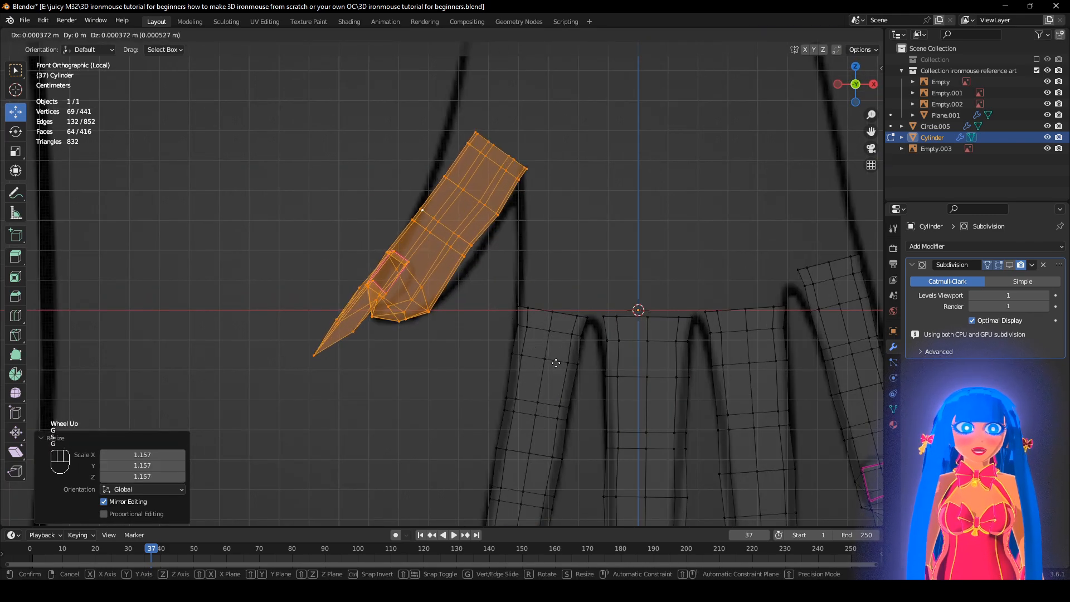
pyautogui.click(552, 360)
# Switch back to solid shading and scale the thumb to 0.957.
pyautogui.press('z')
pyautogui.click(687, 352)
pyautogui.press('s')
pyautogui.click(685, 321)
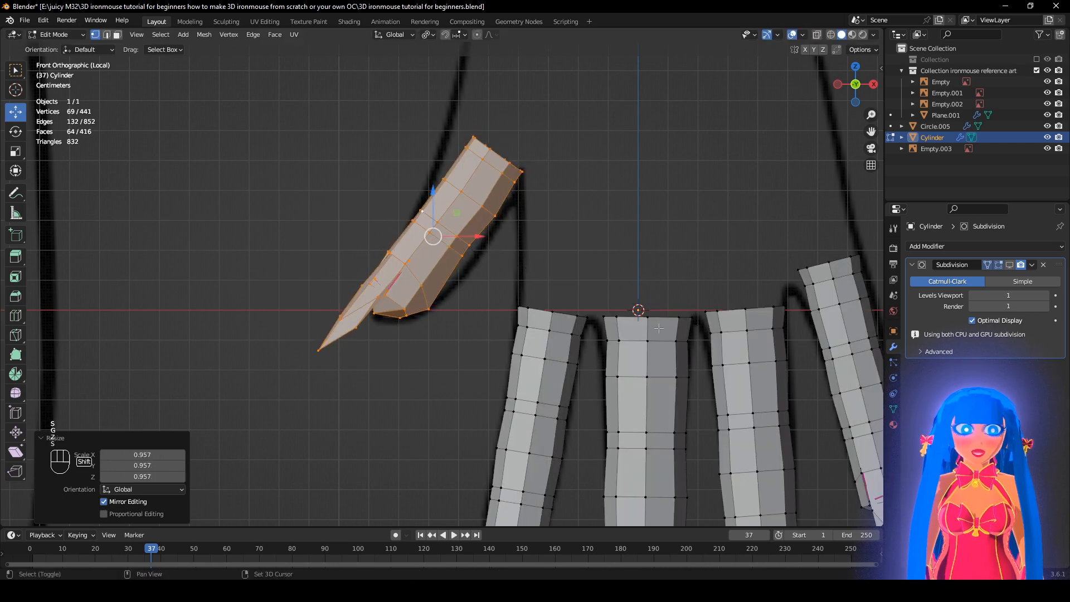
# Switch the viewport to wireframe shading with the thumb and all four finger bases in view over the drawing.
pyautogui.keyDown('shift'); pyautogui.scroll(-1, 694, 313); pyautogui.keyUp('shift')
pyautogui.keyDown('shift'); pyautogui.moveTo(704, 305); pyautogui.dragTo(575, 312, button='middle'); pyautogui.keyUp('shift')
pyautogui.scroll(-2, 575, 311)
pyautogui.scroll(2, 572, 272)
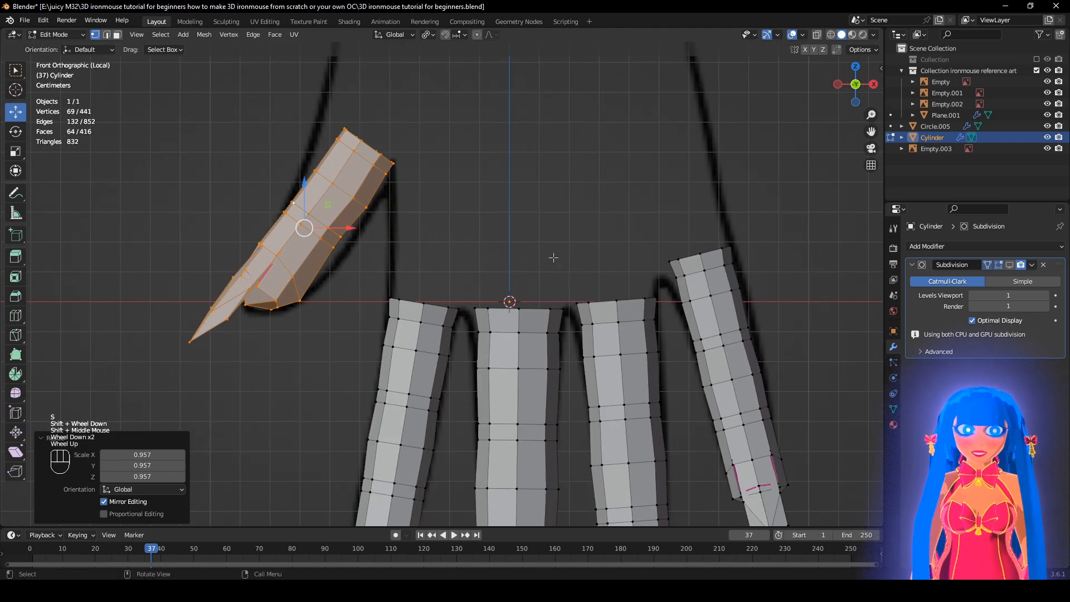
pyautogui.scroll(-1, 553, 258)
pyautogui.press('z')
pyautogui.scroll(1, 613, 290)
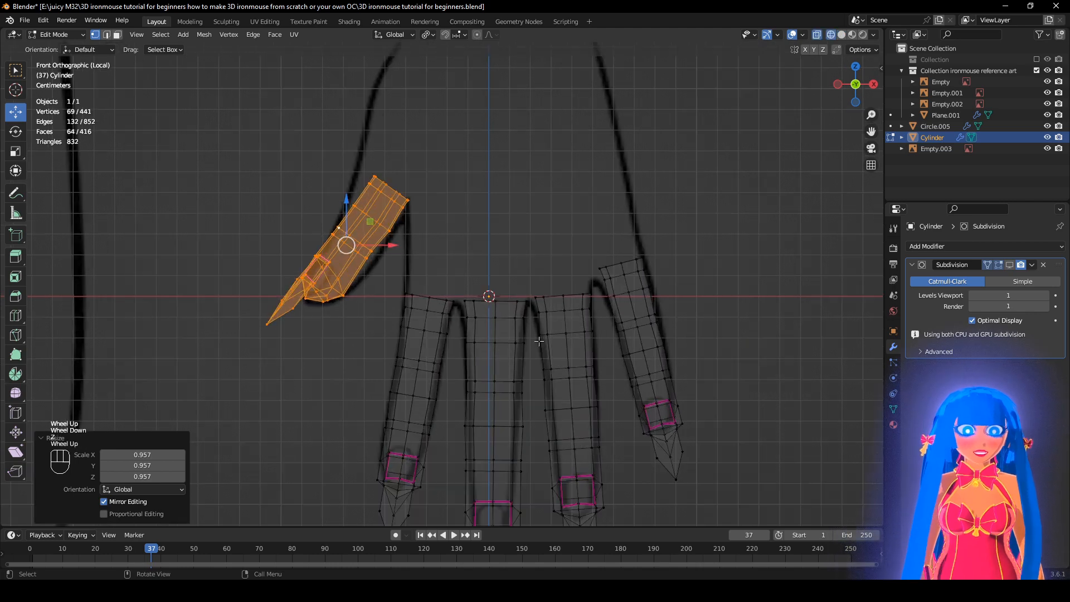
# Switch to solid shading and, from the top view, move the little finger back along Y.
pyautogui.press('z')
pyautogui.press('a')
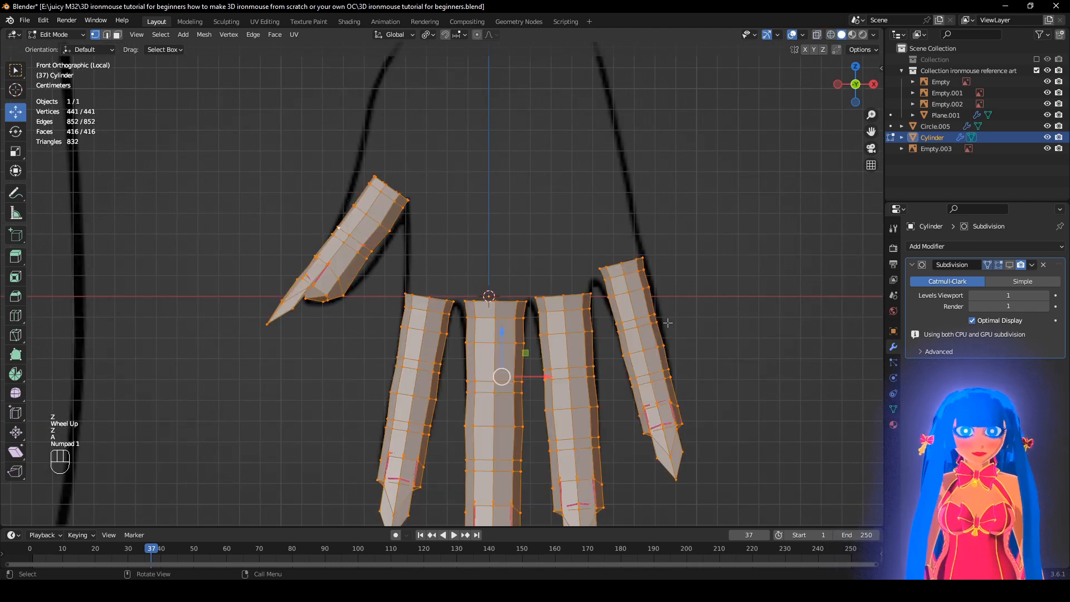
pyautogui.press('KP_Decimal')
pyautogui.hotkey('shift', 'x')
pyautogui.hotkey('shift', 'x')
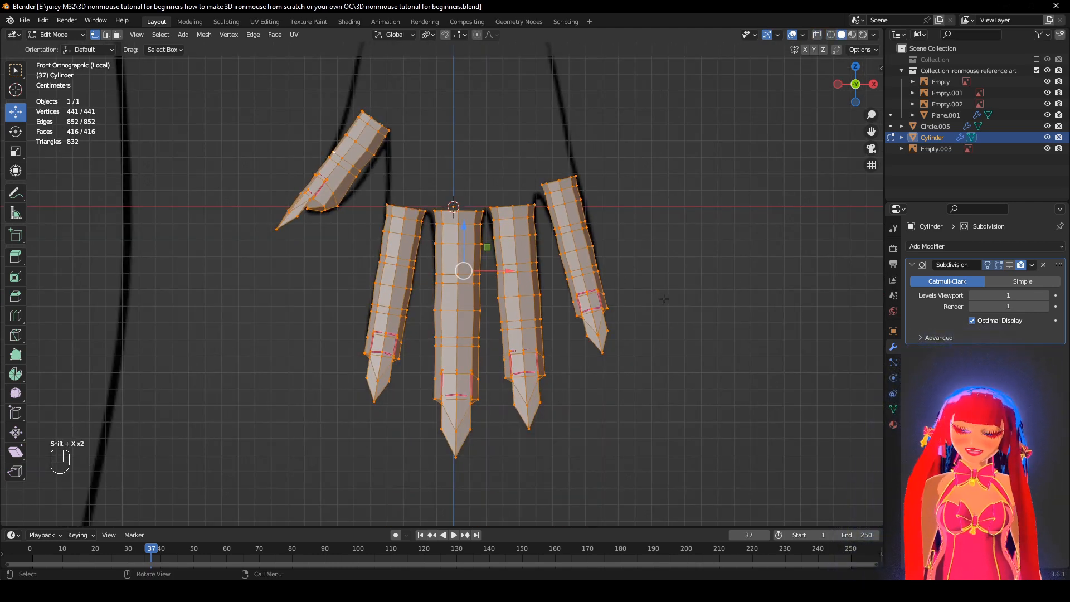
pyautogui.scroll(1, 664, 299)
pyautogui.keyDown('alt'); pyautogui.moveTo(562, 413); pyautogui.dragTo(573, 47, button='middle'); pyautogui.keyUp('alt')
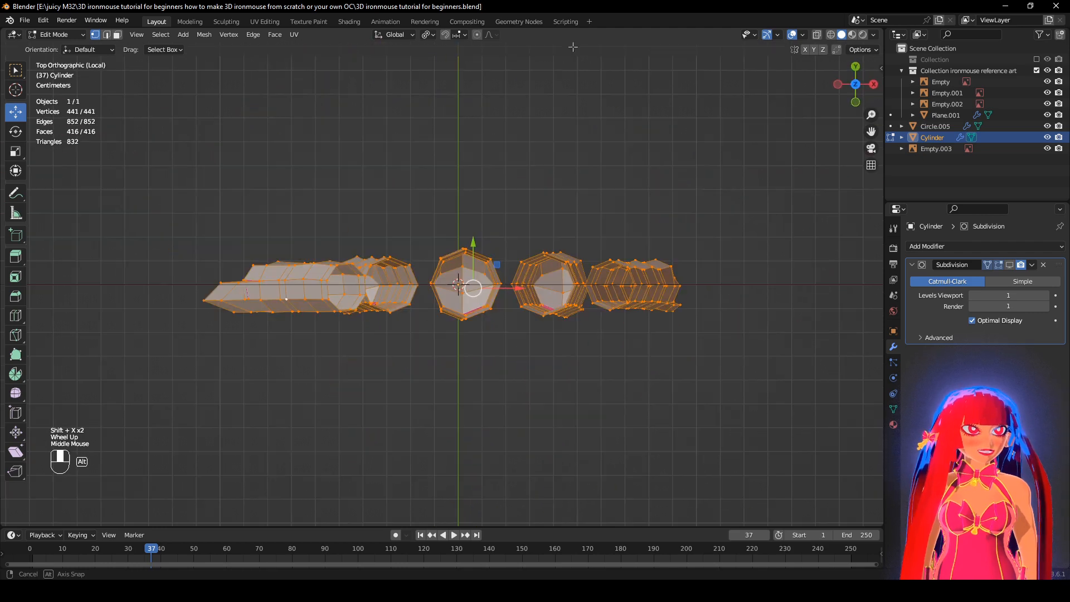
pyautogui.click(620, 301)
pyautogui.press('l')
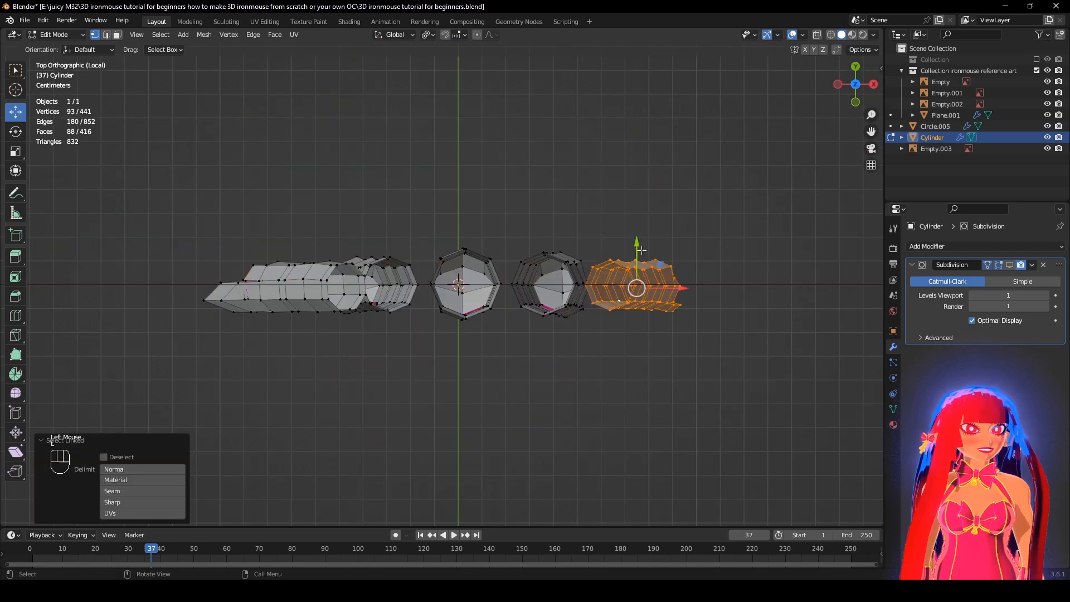
pyautogui.keyDown('ctrl'); pyautogui.moveTo(641, 251); pyautogui.dragTo(632, 226); pyautogui.keyUp('ctrl')
# Move the ring finger 0.004 m along Y and shift the thumb back along Y.
pyautogui.click(568, 304)
pyautogui.press('l')
pyautogui.scroll(2, 568, 304)
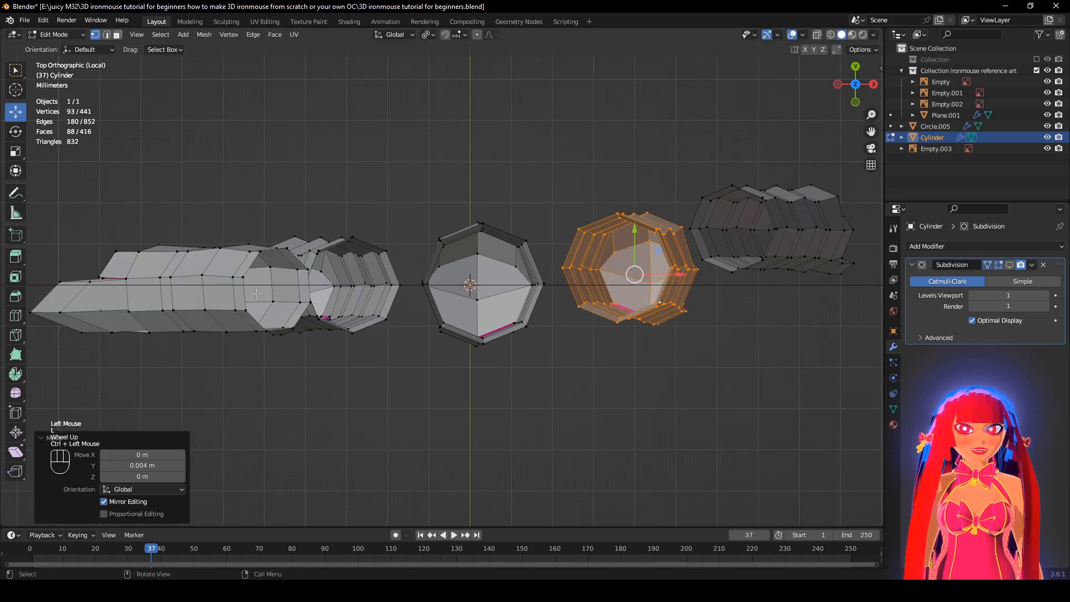
pyautogui.click(235, 310)
pyautogui.press('l')
pyautogui.keyDown('ctrl'); pyautogui.moveTo(187, 248); pyautogui.dragTo(219, 124); pyautogui.keyUp('ctrl')
# From the front, fatten the thumb at its base and inner side with proportional Shrink/Fatten to fill the reference outline.
pyautogui.scroll(-2, 374, 290)
pyautogui.moveTo(373, 289); pyautogui.dragTo(377, 76, button='middle')
pyautogui.click(391, 134)
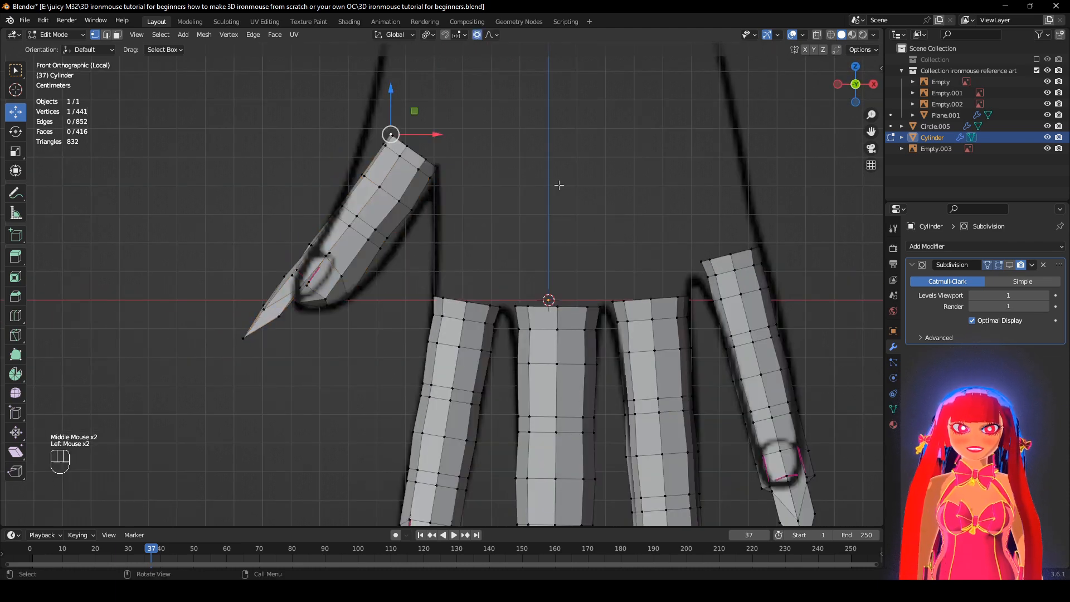
pyautogui.press('g')
pyautogui.press('s')
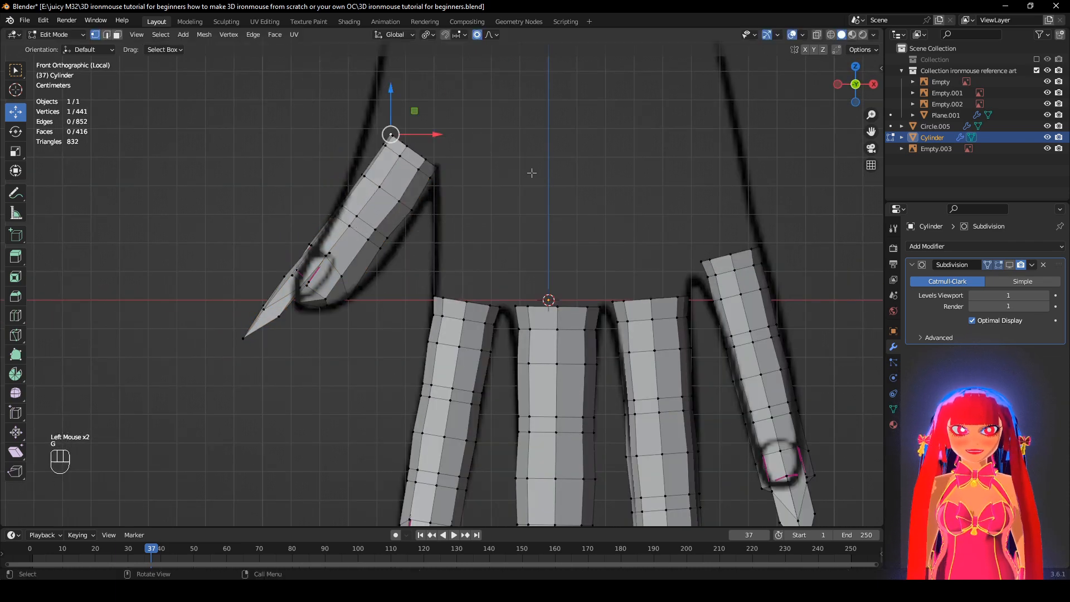
pyautogui.hotkey('alt', 's')
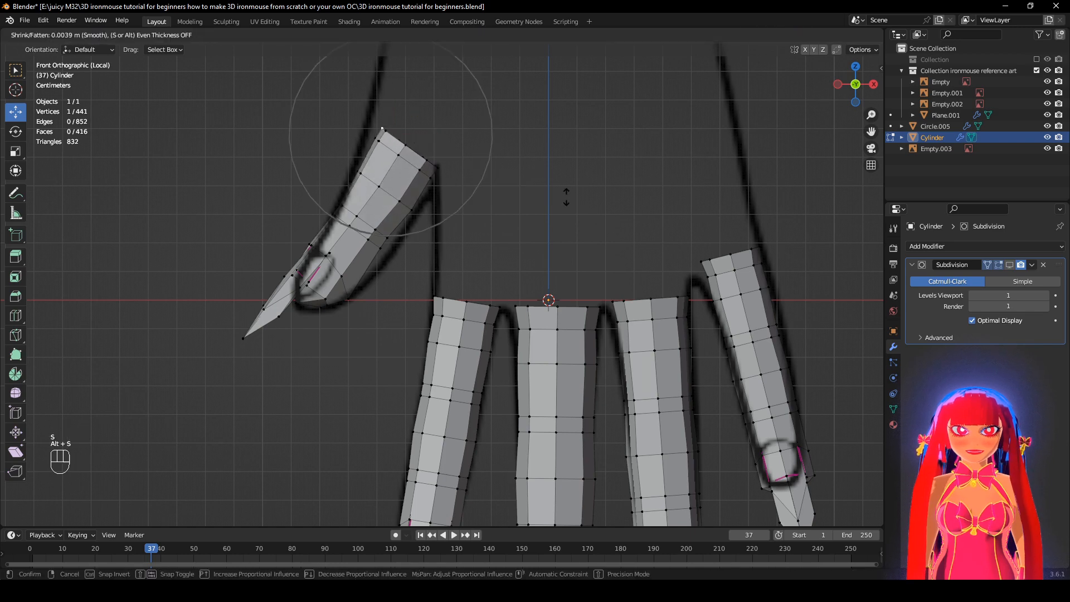
pyautogui.click(403, 243)
pyautogui.click(401, 245)
pyautogui.hotkey('alt', 's')
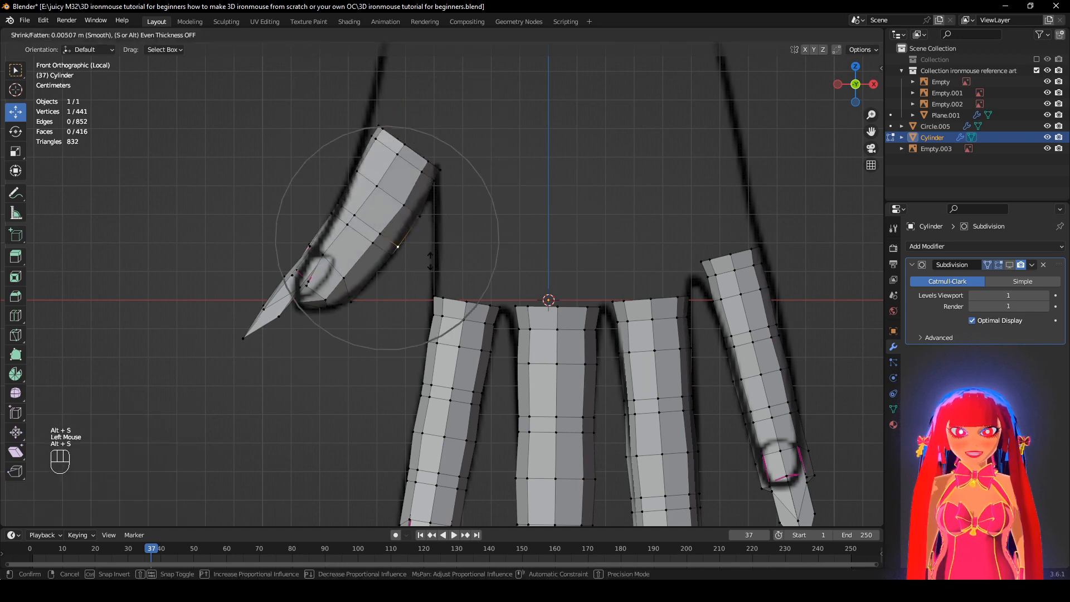
pyautogui.click(429, 265)
pyautogui.moveTo(429, 265); pyautogui.dragTo(410, 223, button='middle')
pyautogui.hotkey('ctrl', 'z')
pyautogui.hotkey('ctrl', 'shift', 'z')
# Turn on the subdivision preview in the viewport and bring the fingertips into view from the side.
pyautogui.click(1010, 265)
pyautogui.moveTo(824, 288); pyautogui.dragTo(630, 192, button='middle')
pyautogui.scroll(-2, 649, 343)
pyautogui.scroll(3, 552, 247)
pyautogui.scroll(-3, 554, 337)
pyautogui.moveTo(554, 336); pyautogui.dragTo(537, 379, button='middle')
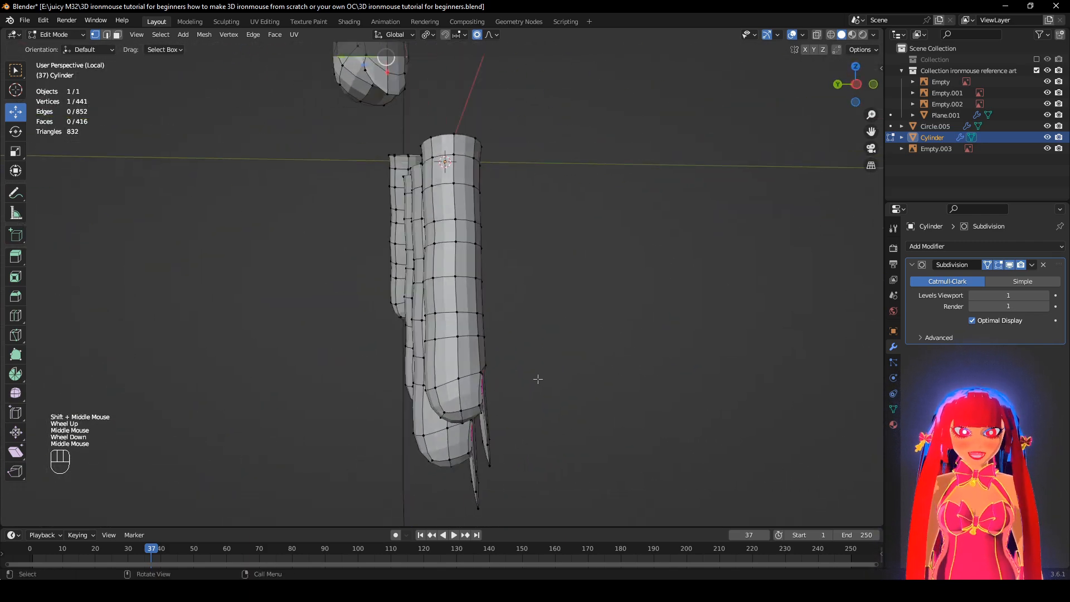
# Select the end vertices of the four fingertips and scale them to 0.600 with proportional editing at size 0.032.
pyautogui.keyDown('shift'); pyautogui.moveTo(440, 412); pyautogui.dragTo(467, 341, button='middle'); pyautogui.keyUp('shift')
pyautogui.scroll(3, 467, 341)
pyautogui.click(518, 357)
pyautogui.moveTo(537, 383); pyautogui.dragTo(530, 132, button='middle')
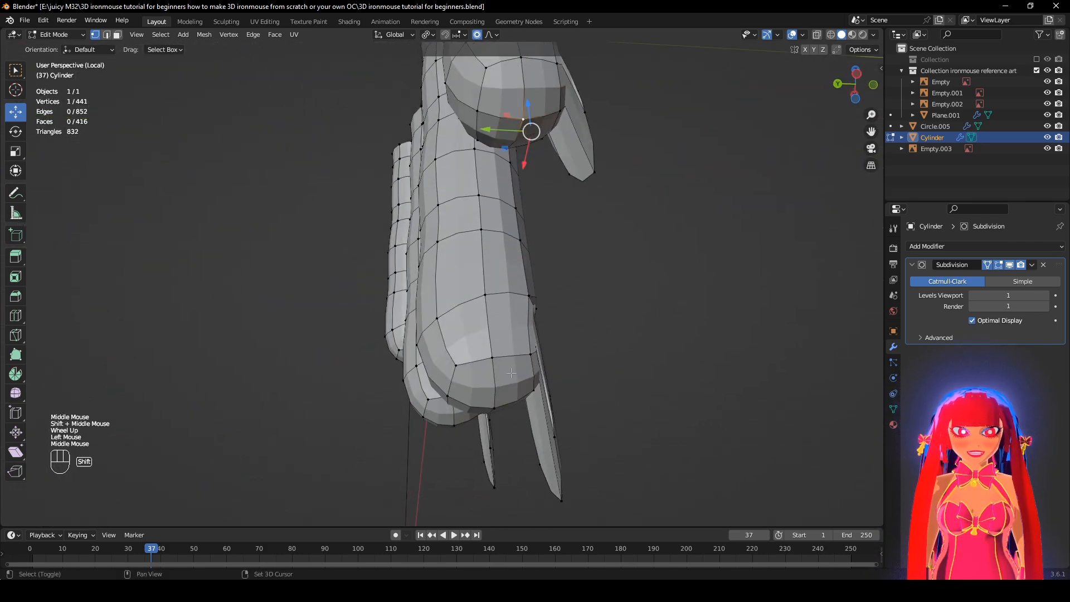
pyautogui.keyDown('shift'); pyautogui.click(530, 131); pyautogui.keyUp('shift')
pyautogui.moveTo(509, 296); pyautogui.dragTo(468, 362, button='middle')
pyautogui.scroll(-1, 460, 391)
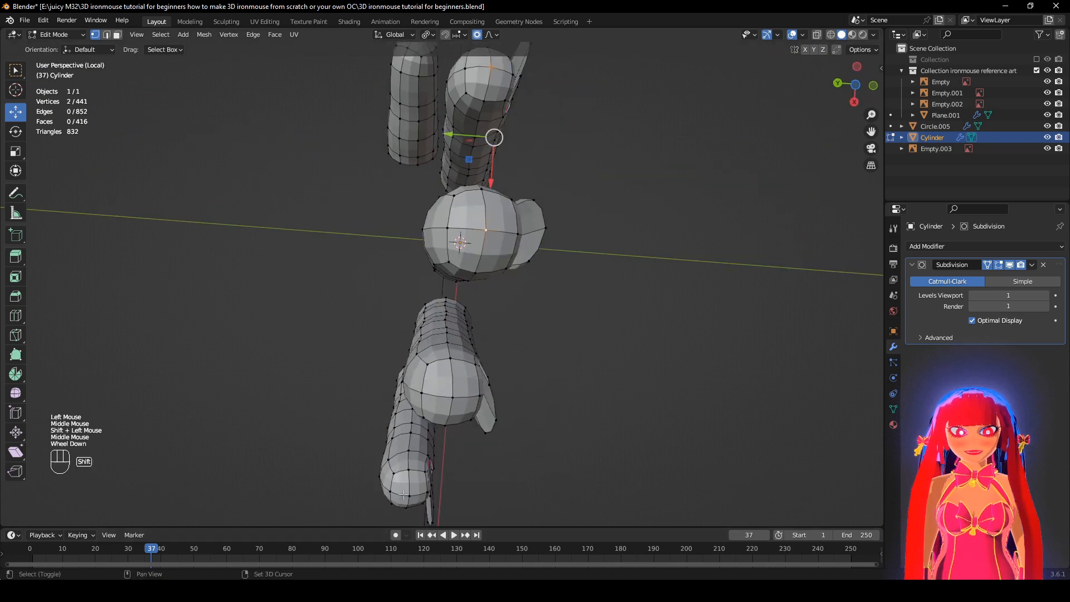
pyautogui.keyDown('shift'); pyautogui.click(453, 411); pyautogui.keyUp('shift')
pyautogui.moveTo(619, 240); pyautogui.dragTo(562, 115, button='middle')
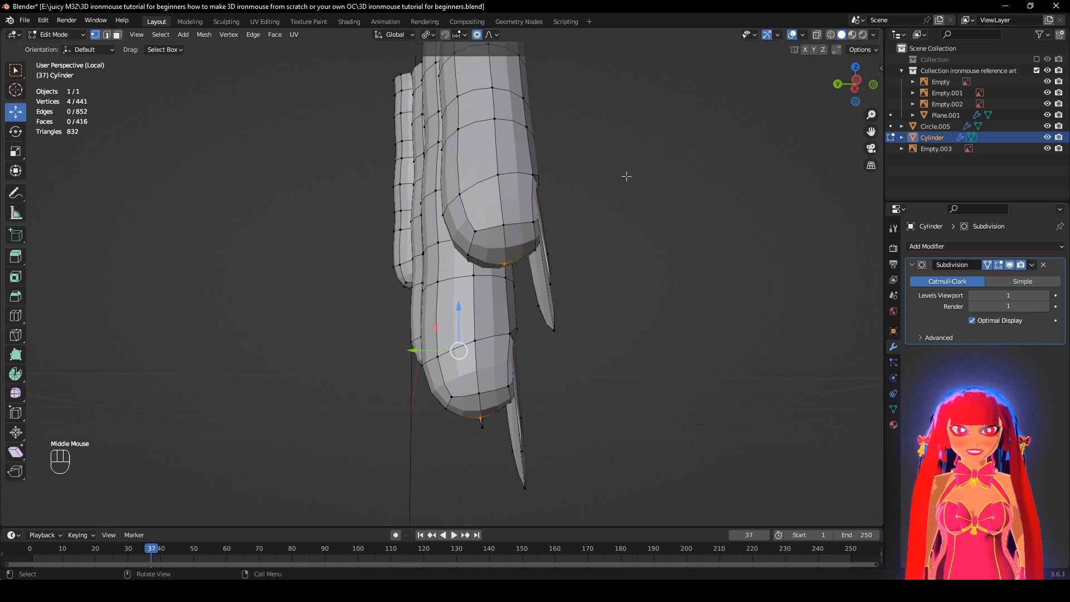
pyautogui.press('s')
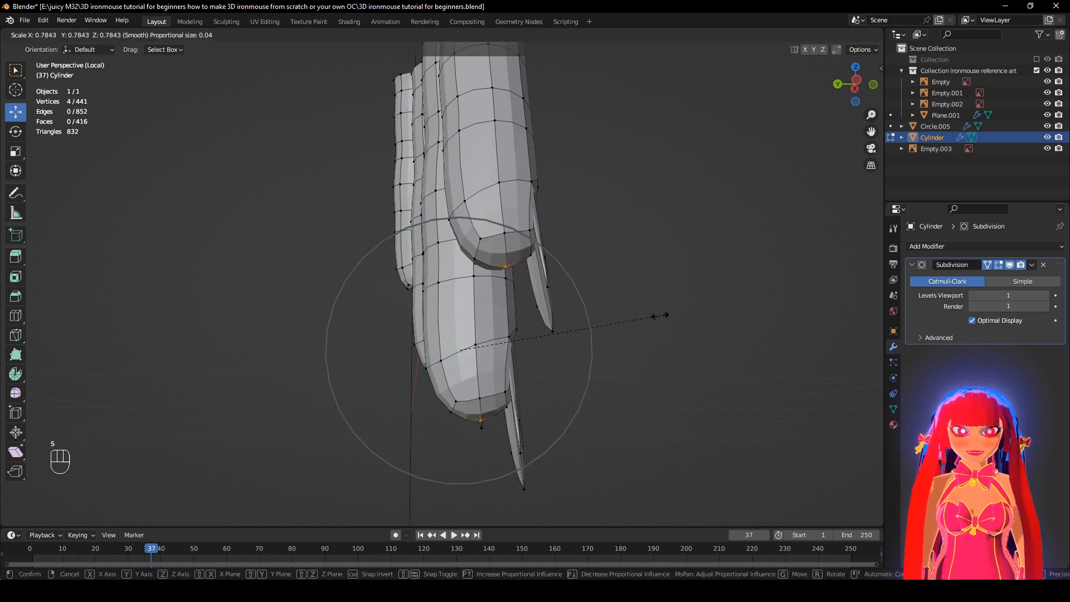
pyautogui.scroll(2, 649, 316)
pyautogui.click(601, 319)
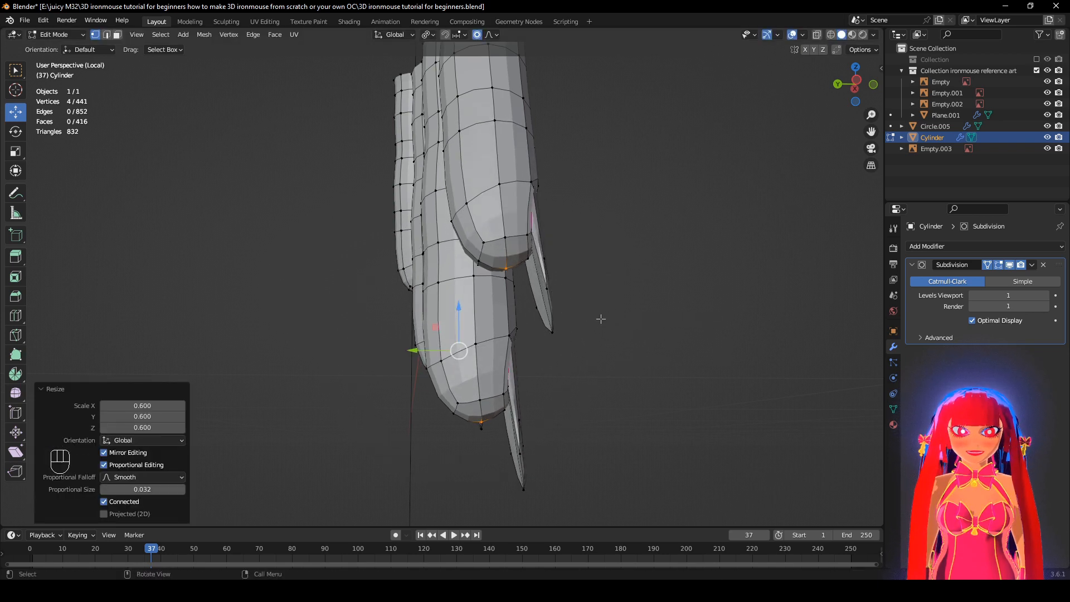
# Compare the fingertip shapes before and after the proportional scaling.
pyautogui.scroll(-2, 600, 319)
pyautogui.moveTo(601, 318); pyautogui.dragTo(584, 347, button='middle')
pyautogui.hotkey('ctrl', 'z')
pyautogui.scroll(1, 609, 324)
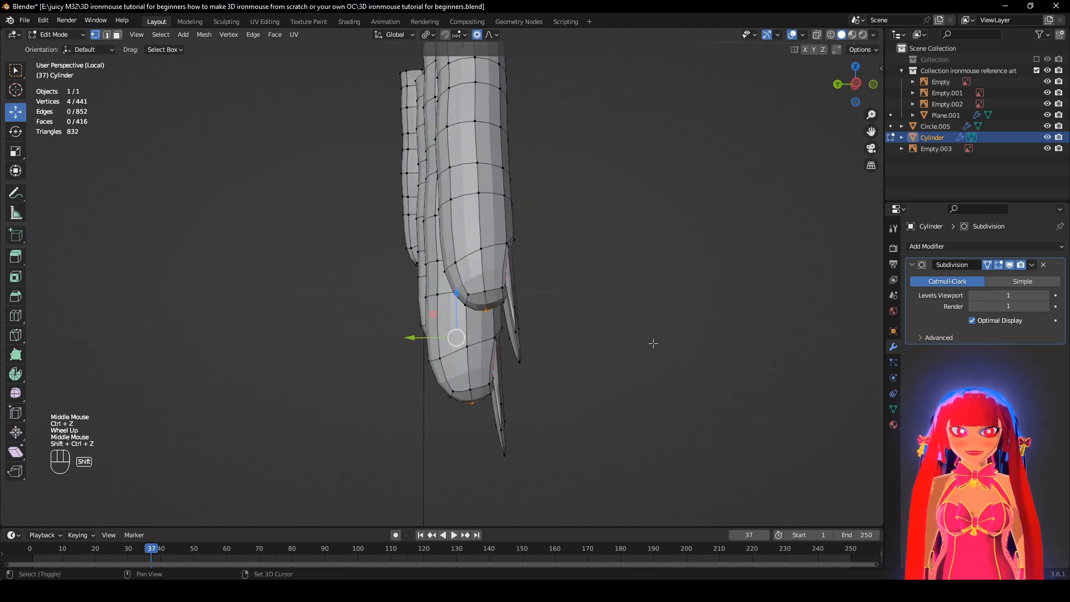
pyautogui.moveTo(654, 343); pyautogui.dragTo(566, 312, button='middle')
pyautogui.hotkey('ctrl', 'z')
pyautogui.hotkey('ctrl', 'shift', 'z')
pyautogui.hotkey('ctrl', 'z')
pyautogui.hotkey('ctrl', 'shift', 'z')
# Scale the thumb's tip vertex to 0.8 with proportional editing.
pyautogui.keyDown('shift'); pyautogui.moveTo(511, 156); pyautogui.dragTo(745, 258, button='middle'); pyautogui.keyUp('shift')
pyautogui.press('KP_Decimal')
pyautogui.scroll(-2, 717, 314)
pyautogui.scroll(1, 718, 314)
pyautogui.scroll(-2, 764, 289)
pyautogui.press('s')
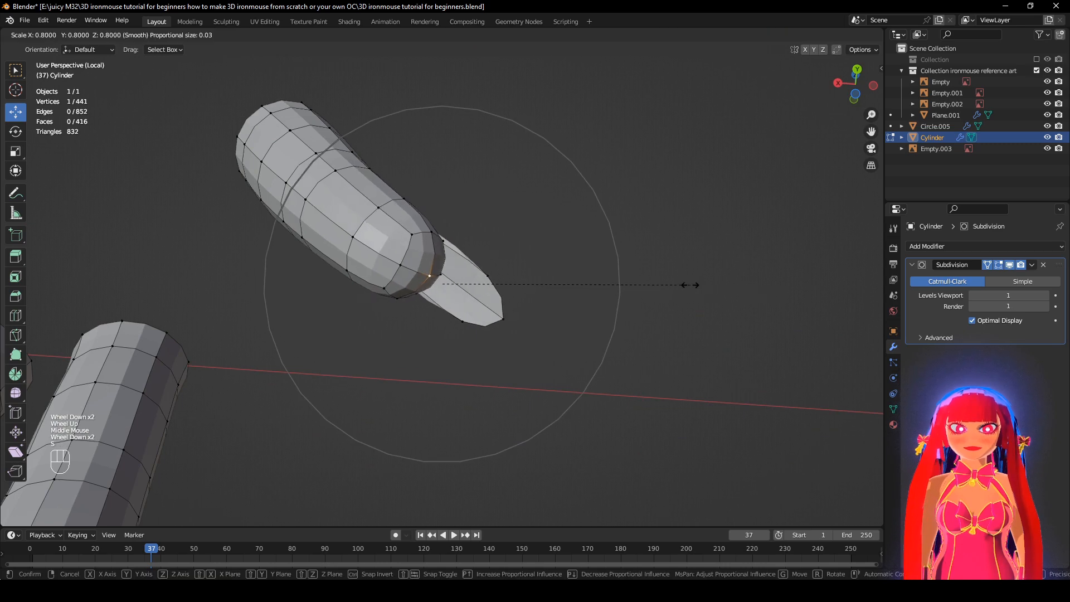
pyautogui.keyDown('ctrl'); pyautogui.click(685, 285); pyautogui.keyUp('ctrl')
# Compare the thumb tip's shape before and after its scaling.
pyautogui.moveTo(684, 284); pyautogui.dragTo(401, 354, button='middle')
pyautogui.hotkey('ctrl', 'z')
pyautogui.scroll(-1, 616, 349)
pyautogui.scroll(-1, 667, 325)
pyautogui.hotkey('ctrl', 'shift', 'z')
pyautogui.hotkey('ctrl', 'z')
pyautogui.hotkey('ctrl', 'shift', 'z')
pyautogui.hotkey('ctrl', 'z')
pyautogui.hotkey('ctrl', 'shift', 'z')
# Remove the edge creases from all fingers and the thumb with a crease factor of -1.000.
pyautogui.moveTo(499, 349); pyautogui.dragTo(555, 336, button='middle')
pyautogui.scroll(-3, 450, 303)
pyautogui.keyDown('shift'); pyautogui.moveTo(555, 337); pyautogui.dragTo(484, 247, button='middle'); pyautogui.keyUp('shift')
pyautogui.press('a')
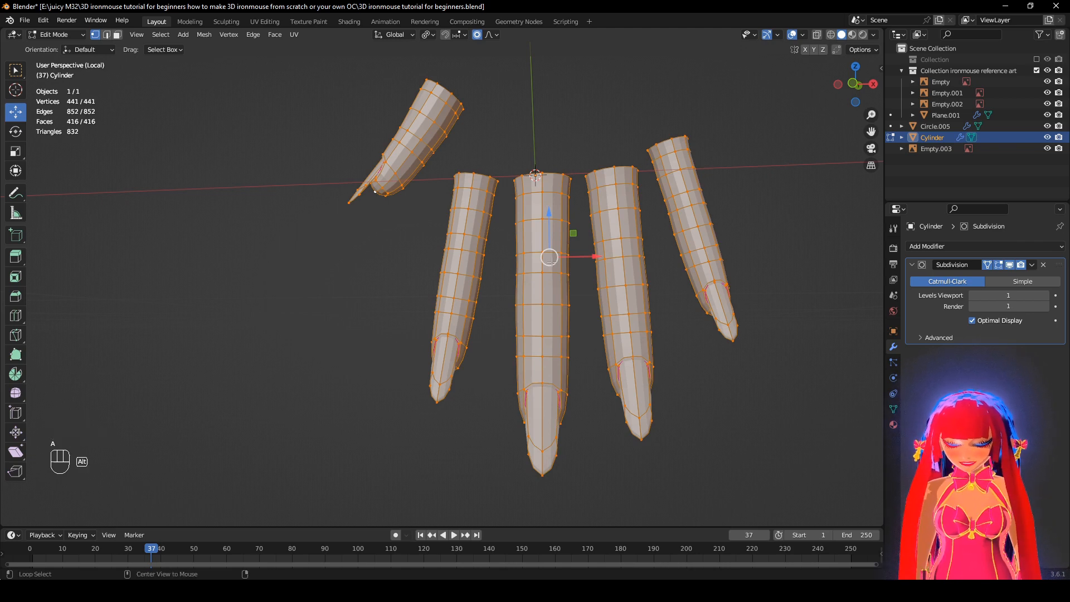
pyautogui.hotkey('shift', 'e')
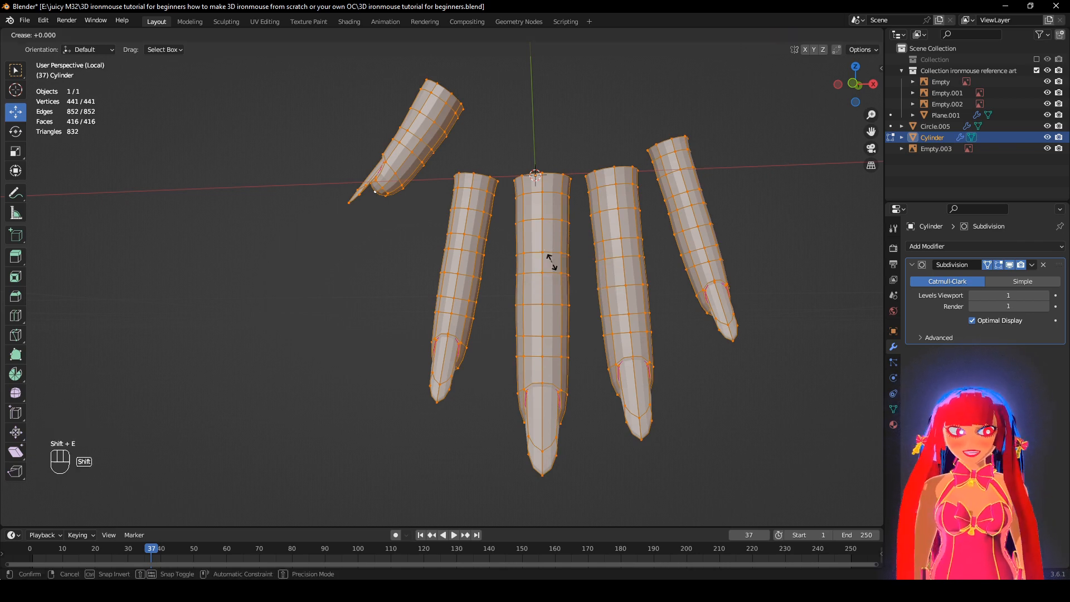
pyautogui.click(406, 380)
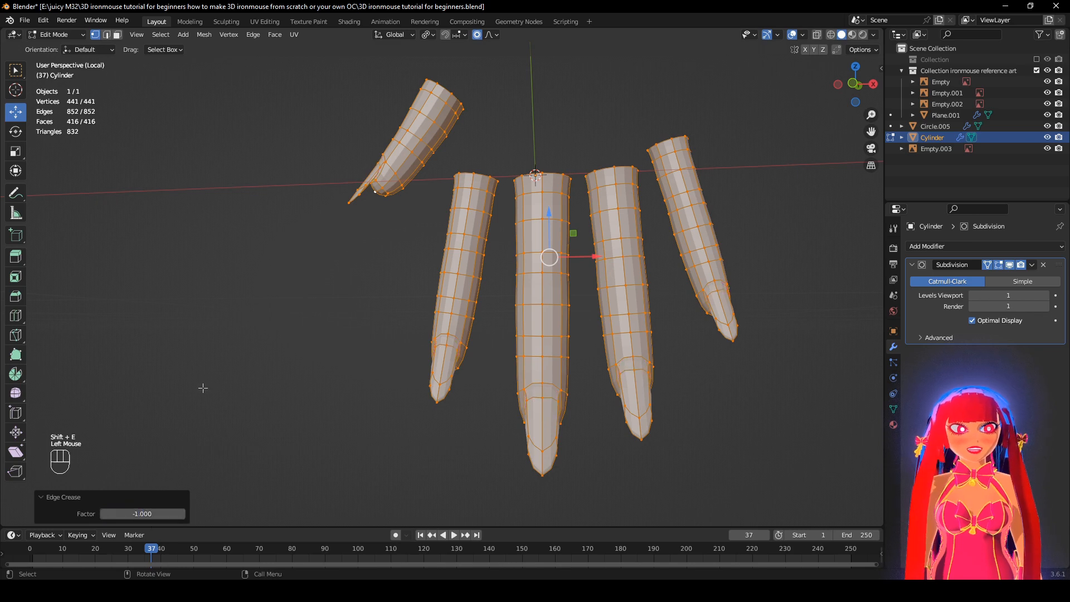
pyautogui.doubleClick(203, 387)
# Switch to edge selection in the front view and turn off the subdivision preview.
pyautogui.moveTo(437, 377); pyautogui.dragTo(477, 411, button='middle')
pyautogui.moveTo(607, 291)
pyautogui.keyDown('shift'); pyautogui.mouseDown(button='middle')
pyautogui.moveTo(487, 378)
pyautogui.moveTo(505, 360)
pyautogui.mouseUp(button='middle'); pyautogui.keyUp('shift')
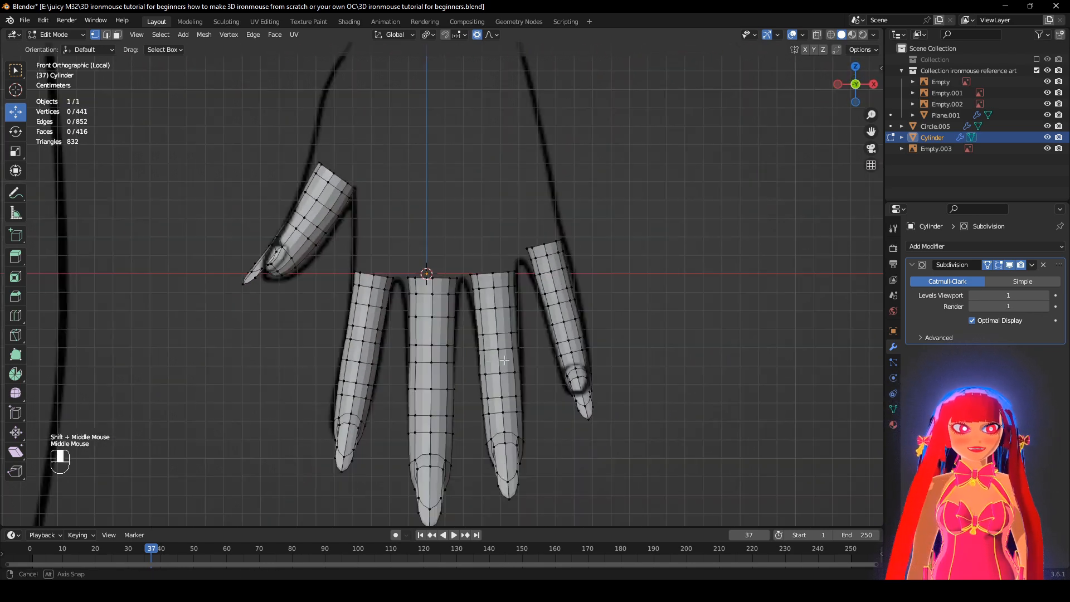
pyautogui.click(107, 34)
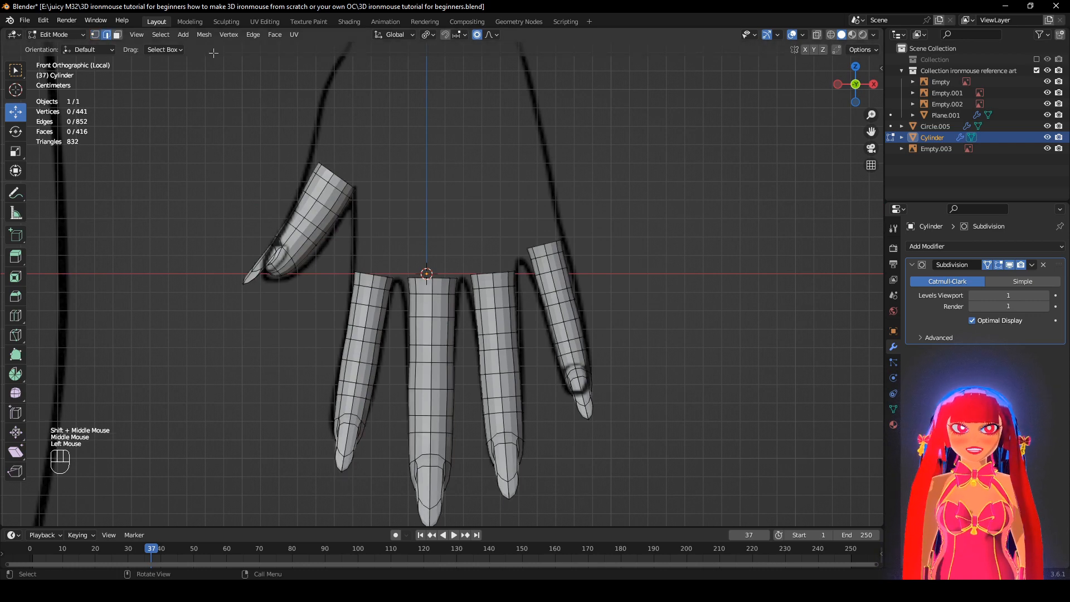
pyautogui.click(1008, 265)
# Fill a face between the facing base edges of the index and middle fingers.
pyautogui.scroll(2, 446, 242)
pyautogui.moveTo(400, 249); pyautogui.dragTo(385, 303, button='middle')
pyautogui.scroll(-1, 385, 304)
pyautogui.keyDown('shift'); pyautogui.moveTo(306, 271); pyautogui.dragTo(386, 296, button='middle'); pyautogui.keyUp('shift')
pyautogui.scroll(1, 405, 334)
pyautogui.keyDown('shift'); pyautogui.moveTo(426, 371); pyautogui.dragTo(287, 306, button='middle'); pyautogui.keyUp('shift')
pyautogui.scroll(1, 337, 315)
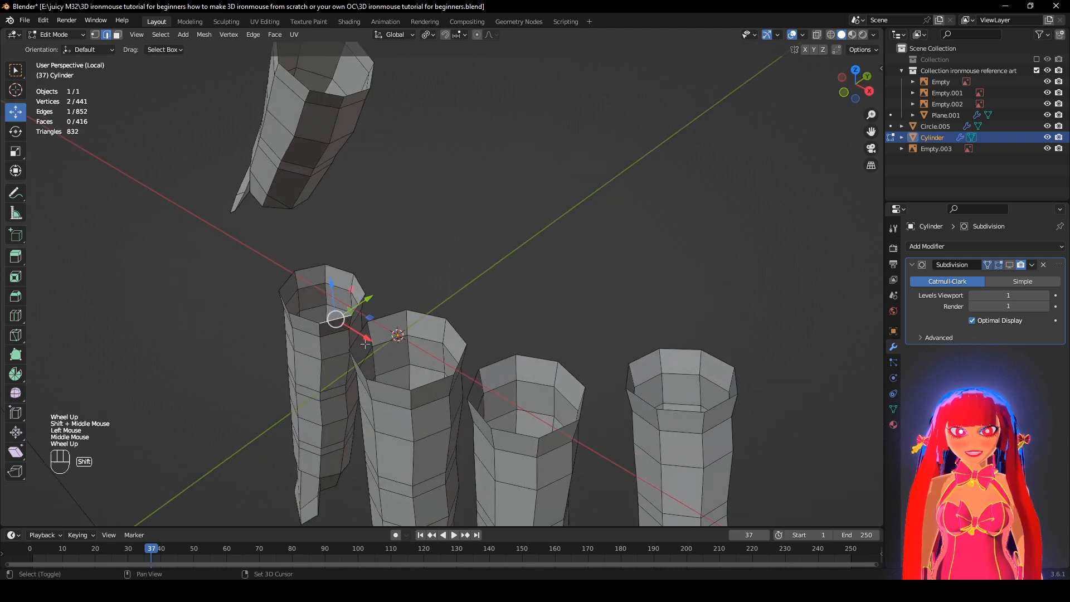
pyautogui.keyDown('shift'); pyautogui.click(346, 324); pyautogui.keyUp('shift')
pyautogui.press('KP_Decimal')
pyautogui.press('f')
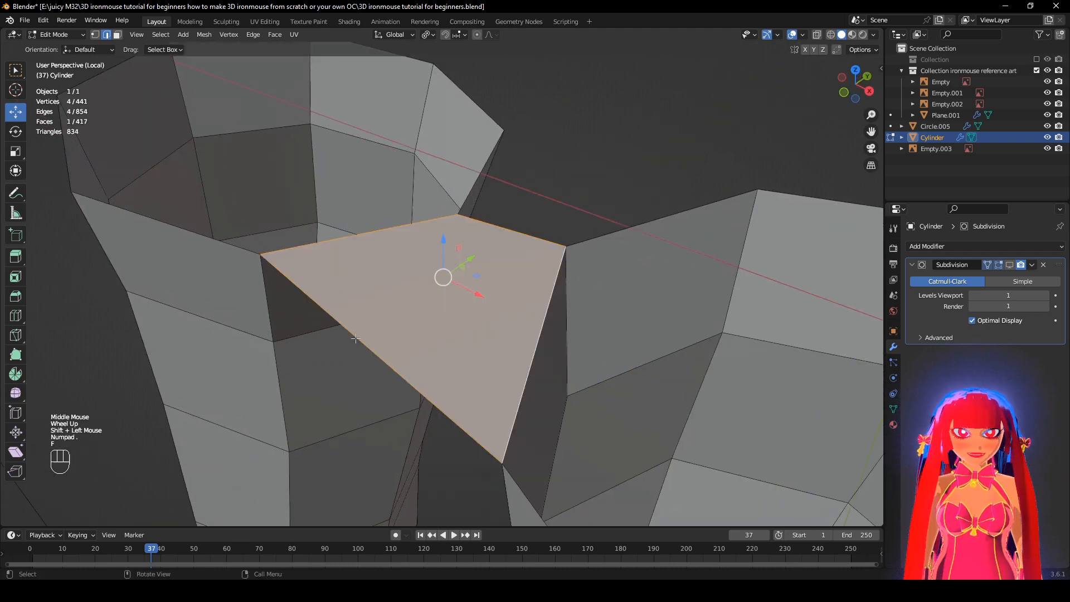
# Fill two more faces toward the back of the gap between the index and middle finger bases.
pyautogui.click(511, 217)
pyautogui.scroll(-1, 633, 303)
pyautogui.press('f')
pyautogui.press('f')
pyautogui.scroll(-2, 633, 304)
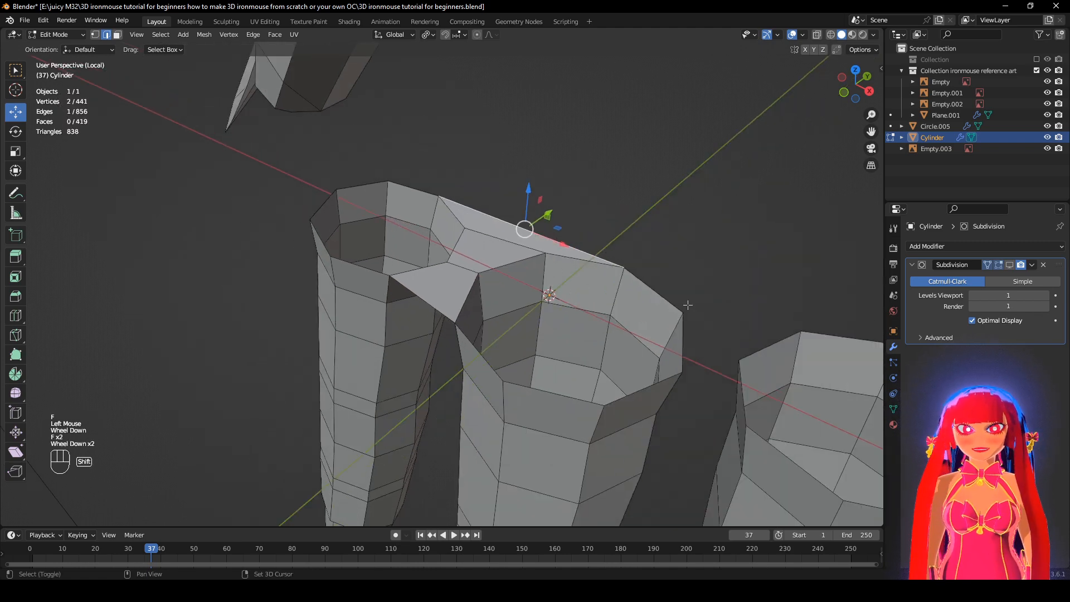
# Join the middle finger's base to the ring finger's base with three filled faces.
pyautogui.keyDown('shift'); pyautogui.moveTo(633, 304); pyautogui.dragTo(665, 394, button='middle'); pyautogui.keyUp('shift')
pyautogui.keyDown('shift'); pyautogui.click(470, 363); pyautogui.keyUp('shift')
pyautogui.press('f')
pyautogui.click(582, 355)
pyautogui.press('f')
pyautogui.press('f')
# Join the ring finger's base to the little finger's base with three filled faces.
pyautogui.scroll(-2, 582, 355)
pyautogui.scroll(1, 463, 379)
pyautogui.click(463, 379)
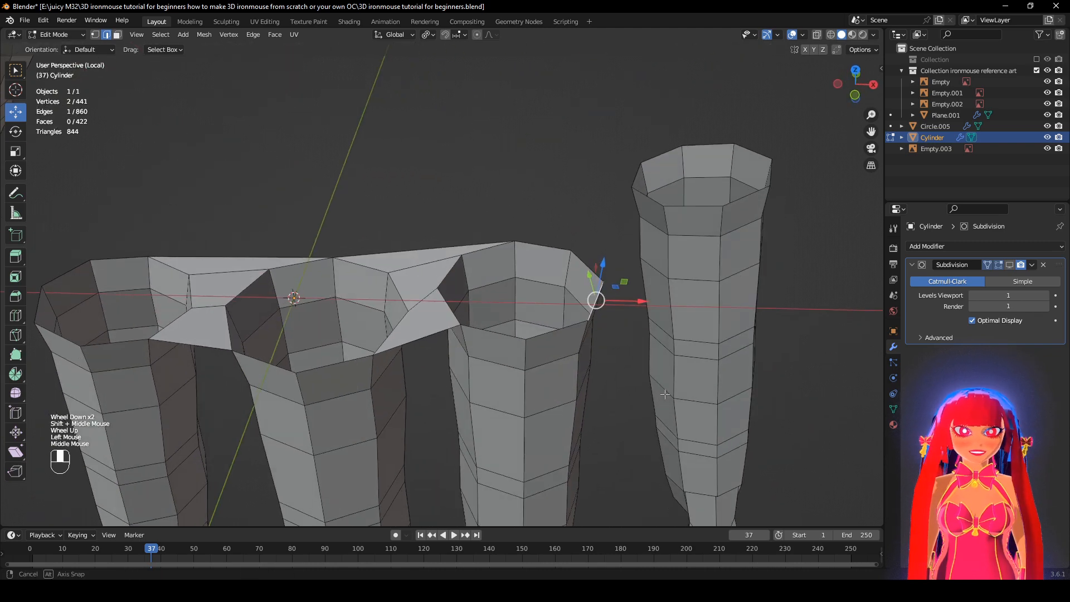
pyautogui.keyDown('shift'); pyautogui.click(659, 202); pyautogui.keyUp('shift')
pyautogui.press('f')
pyautogui.click(623, 246)
pyautogui.moveTo(623, 245); pyautogui.dragTo(624, 205, button='middle')
pyautogui.press('f')
pyautogui.press('f')
# Extrude the open edge loop around the joined finger bases up 0.02087 m and add one centred loop cut through the new band.
pyautogui.scroll(-2, 795, 291)
pyautogui.moveTo(795, 291); pyautogui.dragTo(520, 257, button='middle')
pyautogui.keyDown('alt'); pyautogui.click(429, 256); pyautogui.keyUp('alt')
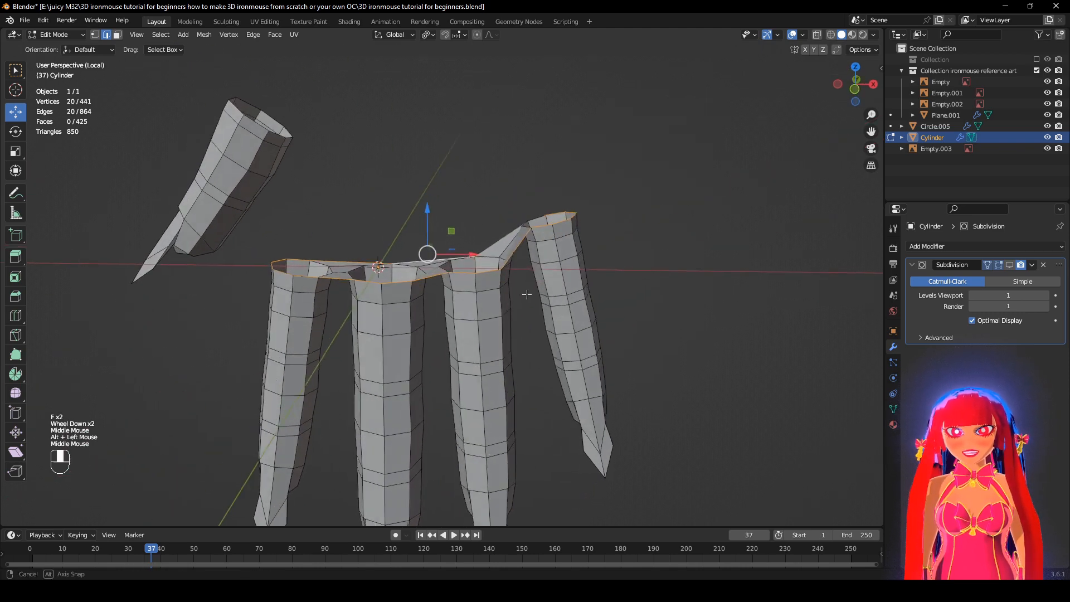
pyautogui.moveTo(430, 255)
pyautogui.mouseDown(button='middle')
pyautogui.moveTo(440, 251)
pyautogui.moveTo(445, 268)
pyautogui.mouseUp(button='middle')
pyautogui.press('e')
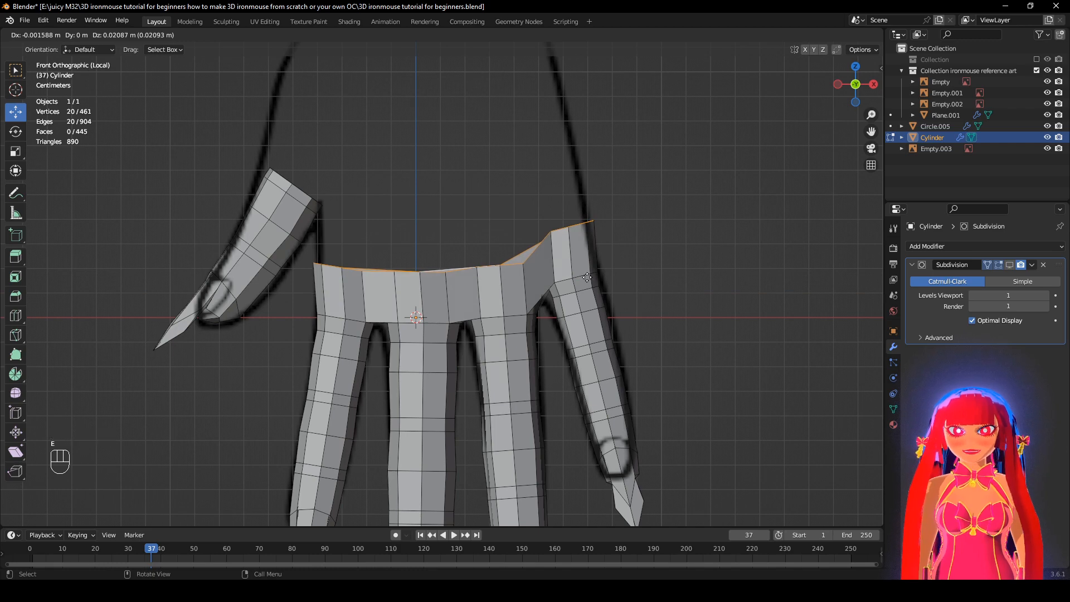
pyautogui.click(587, 277)
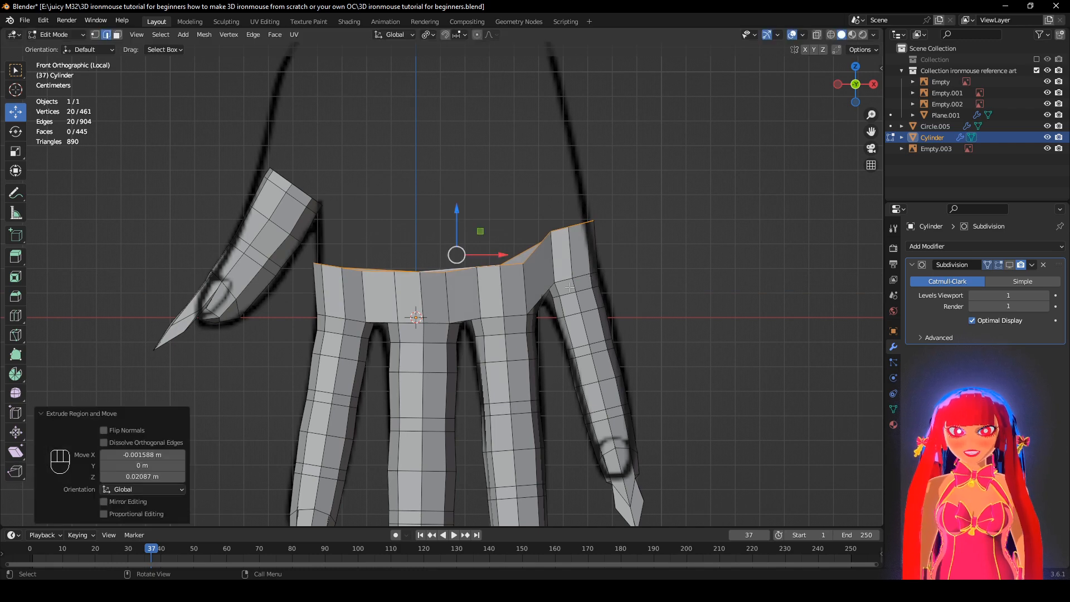
pyautogui.click(588, 258)
pyautogui.rightClick(215, 67)
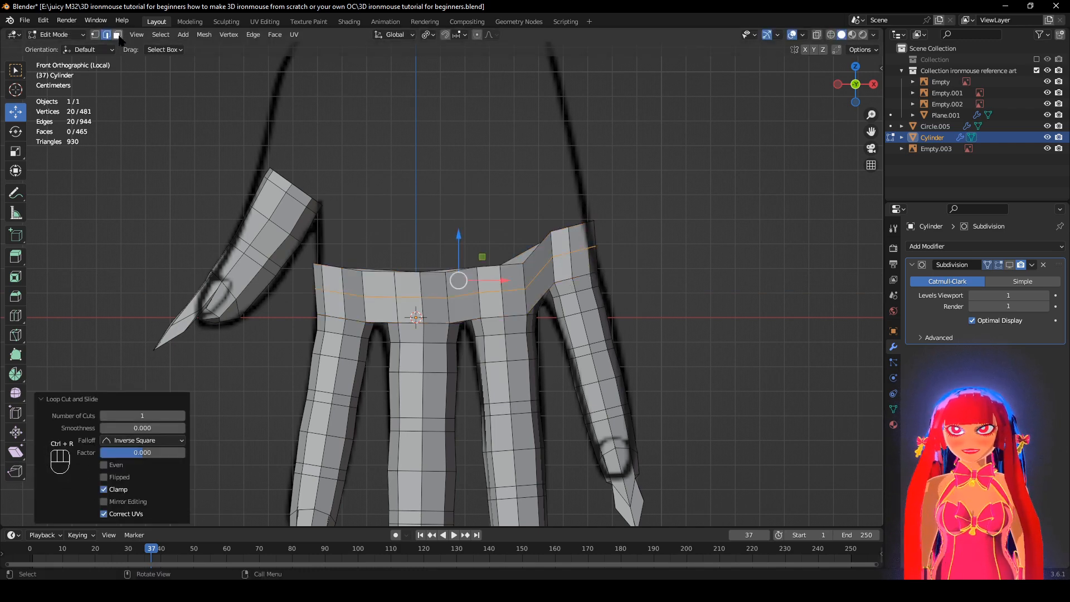
# Connect the thumb's base to the palm edge beside the index finger with two filled faces.
pyautogui.moveTo(245, 218); pyautogui.dragTo(549, 250, button='middle')
pyautogui.scroll(3, 549, 279)
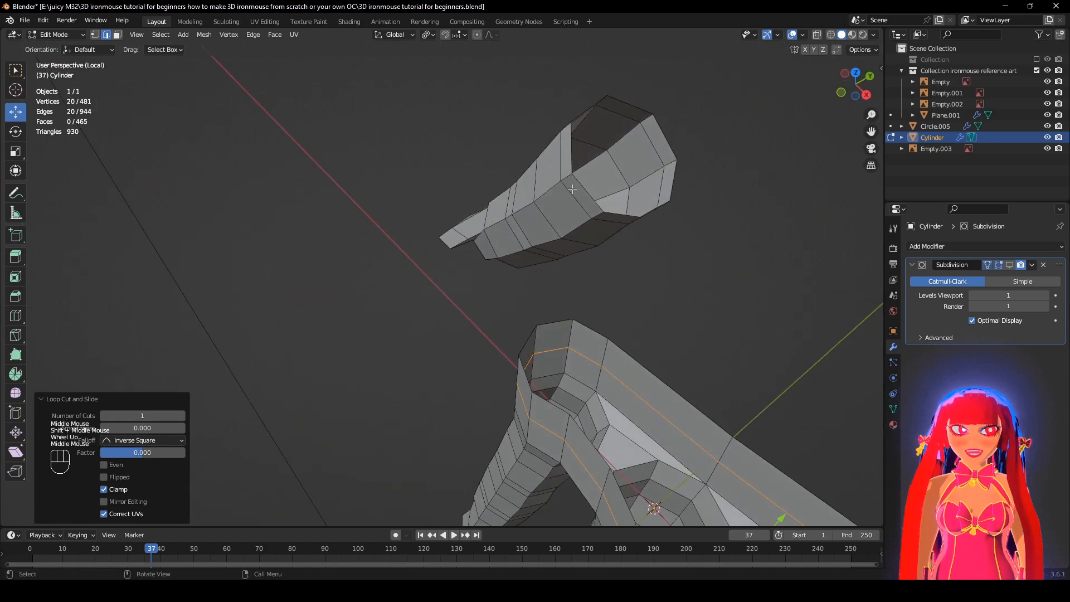
pyautogui.click(585, 184)
pyautogui.moveTo(466, 292); pyautogui.dragTo(552, 292, button='middle')
pyautogui.press('f')
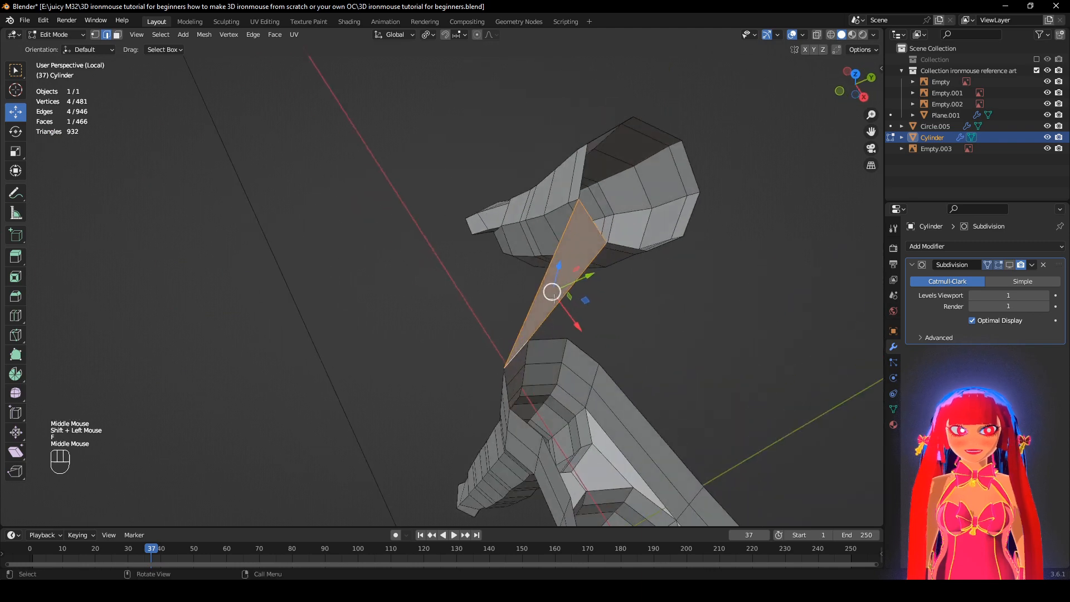
pyautogui.click(564, 295)
pyautogui.press('f')
# Extrude the front faces of the four knuckle sections in place and scale each group down around its own centre.
pyautogui.keyDown('shift'); pyautogui.moveTo(699, 361); pyautogui.dragTo(747, 385, button='middle'); pyautogui.keyUp('shift')
pyautogui.keyDown('alt'); pyautogui.click(359, 229); pyautogui.keyUp('alt')
pyautogui.scroll(-3, 383, 234)
pyautogui.scroll(2, 747, 385)
pyautogui.click(117, 35)
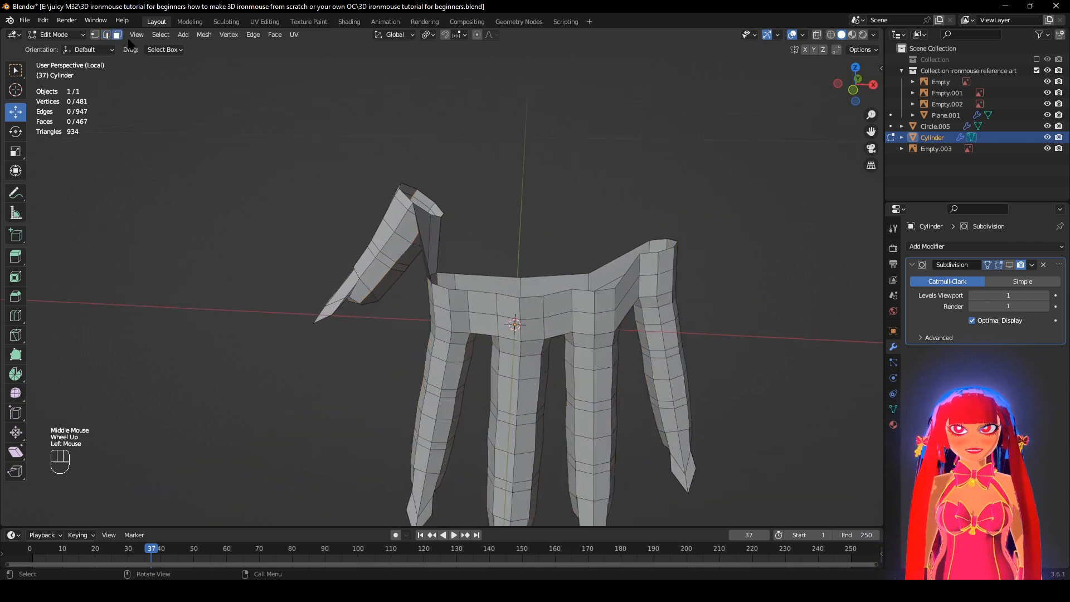
pyautogui.keyDown('alt'); pyautogui.moveTo(424, 190); pyautogui.dragTo(457, 195, button='middle'); pyautogui.keyUp('alt')
pyautogui.keyDown('shift'); pyautogui.moveTo(592, 263); pyautogui.dragTo(545, 269, button='middle'); pyautogui.keyUp('shift')
pyautogui.scroll(1, 591, 265)
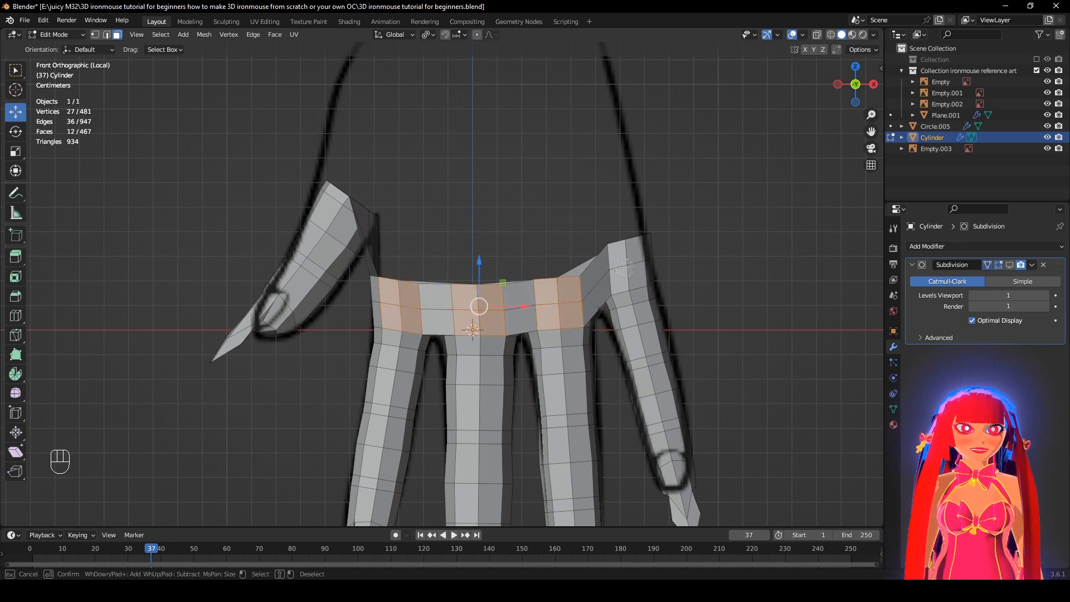
pyautogui.press('e')
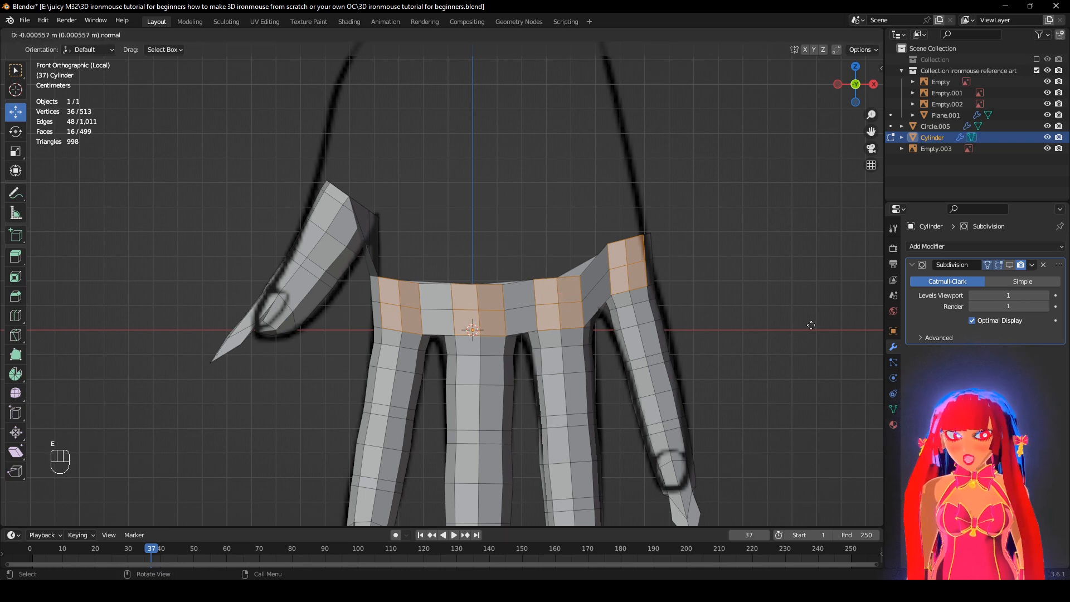
pyautogui.rightClick(794, 340)
pyautogui.press('s')
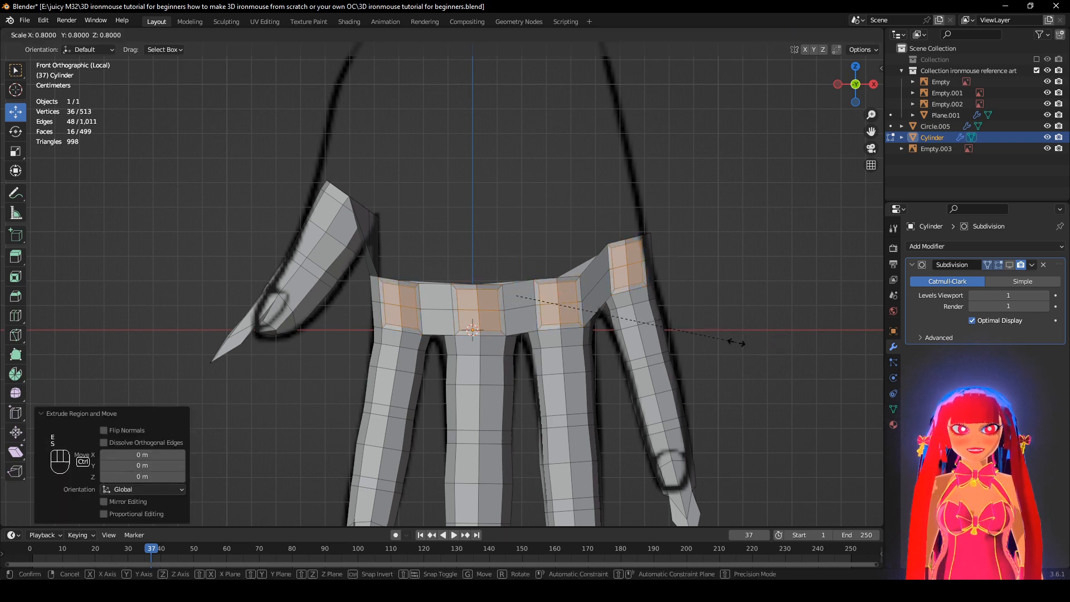
pyautogui.keyDown('ctrl'); pyautogui.click(657, 327); pyautogui.keyUp('ctrl')
# Raise the four scaled knuckle face groups outward with a 0.002 m Shrink/Fatten offset.
pyautogui.moveTo(657, 327); pyautogui.dragTo(669, 217, button='middle')
pyautogui.scroll(1, 772, 298)
pyautogui.moveTo(772, 298); pyautogui.dragTo(716, 391, button='middle')
pyautogui.hotkey('alt', 's')
pyautogui.click(785, 268)
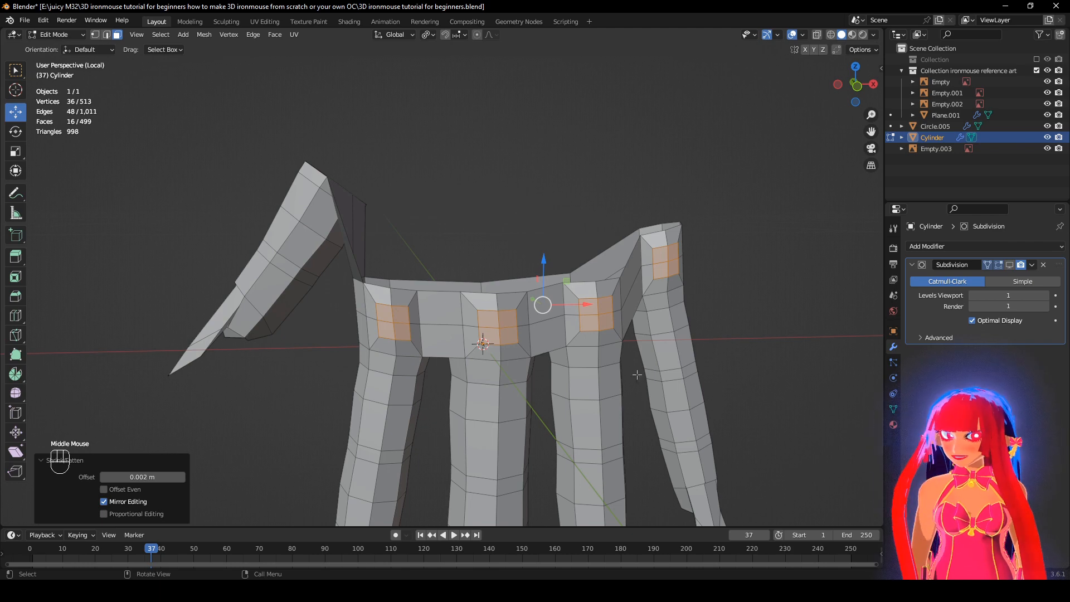
# Add one centred loop cut across the faces bridging thumb and palm, and offset it about -0.0006 m with Shrink/Fatten.
pyautogui.click(96, 35)
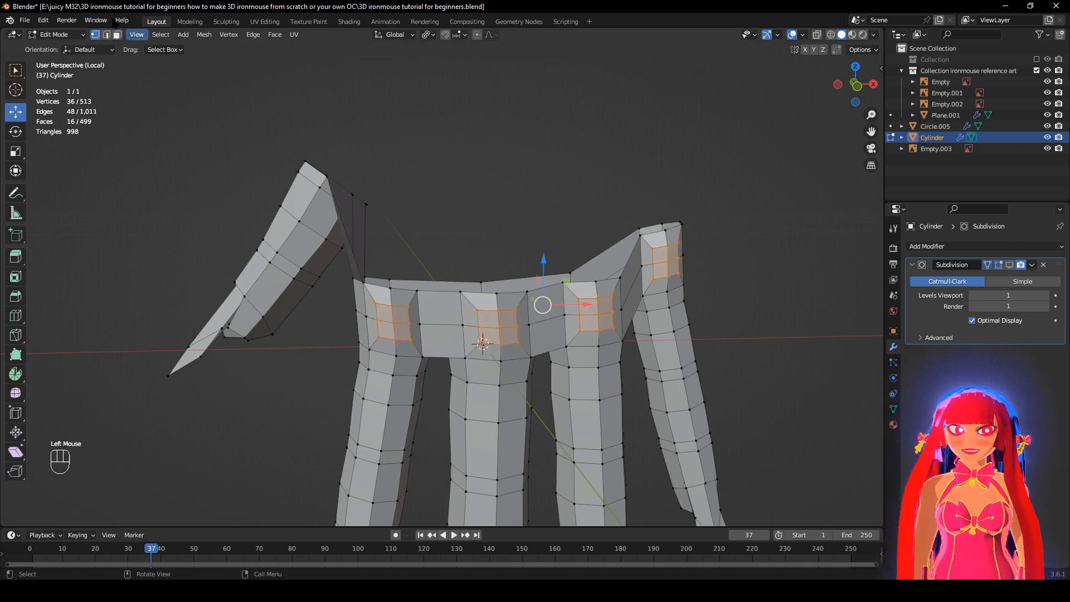
pyautogui.moveTo(557, 189); pyautogui.dragTo(312, 223, button='middle')
pyautogui.keyDown('shift'); pyautogui.moveTo(496, 295); pyautogui.dragTo(448, 311, button='middle'); pyautogui.keyUp('shift')
pyautogui.scroll(2, 448, 311)
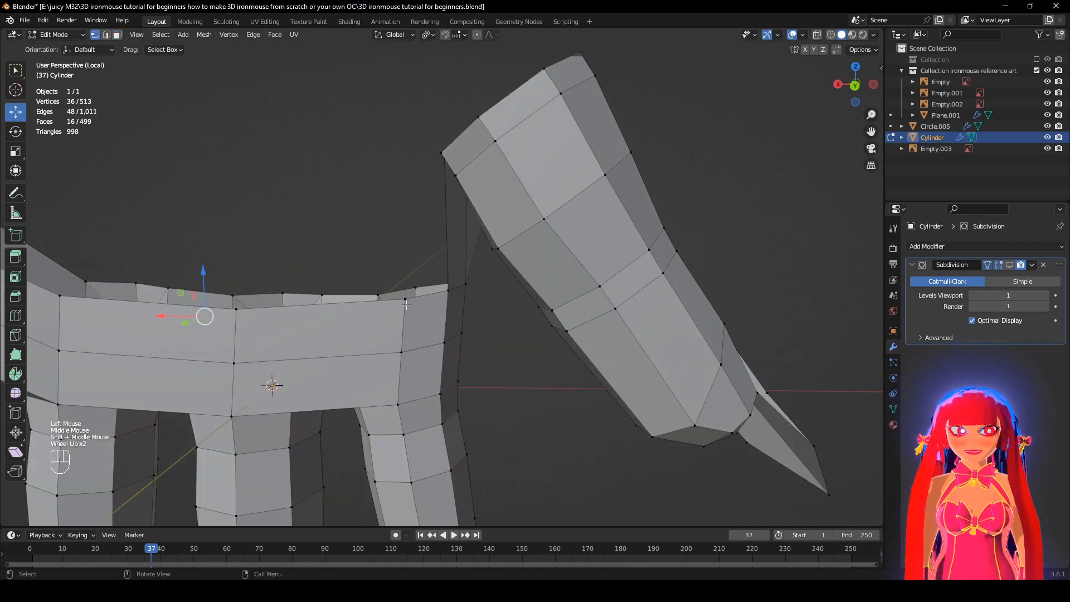
pyautogui.moveTo(458, 243); pyautogui.dragTo(466, 227, button='middle')
pyautogui.hotkey('ctrl', 'r')
pyautogui.click(463, 225)
pyautogui.rightClick(464, 238)
pyautogui.moveTo(577, 323); pyautogui.dragTo(600, 296, button='middle')
pyautogui.hotkey('alt', 's')
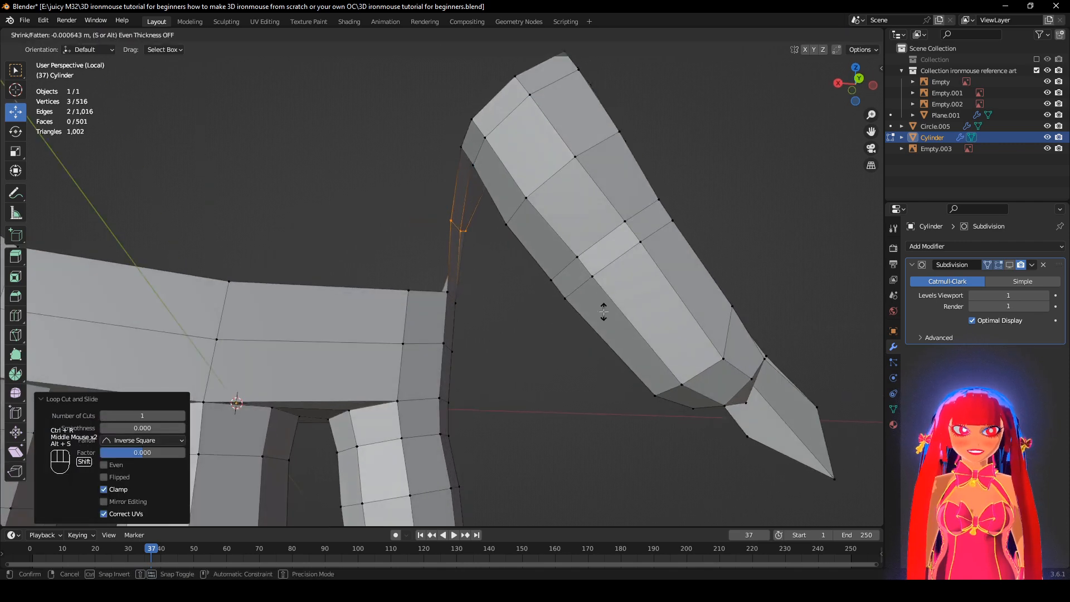
pyautogui.click(603, 311)
# Extrude one vertex up about 0.0127 m from the palm corner beside the index finger, and another from the thumb base toward the palm.
pyautogui.click(402, 296)
pyautogui.moveTo(510, 383); pyautogui.dragTo(523, 387, button='middle')
pyautogui.scroll(-1, 522, 387)
pyautogui.press('e')
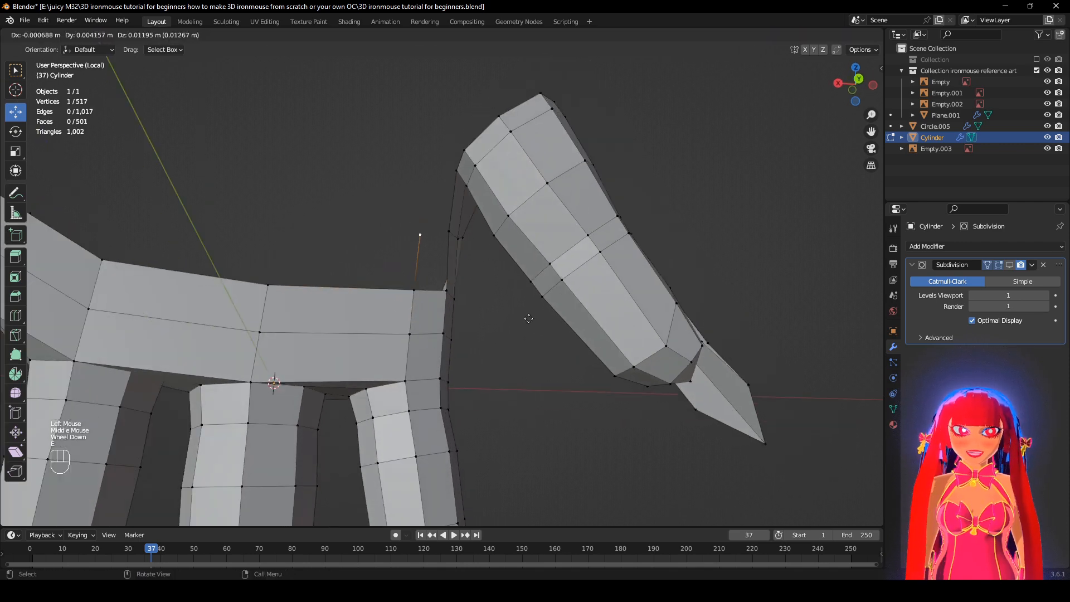
pyautogui.middleClick(529, 319)
pyautogui.click(529, 319)
pyautogui.moveTo(528, 318); pyautogui.dragTo(612, 204, button='middle')
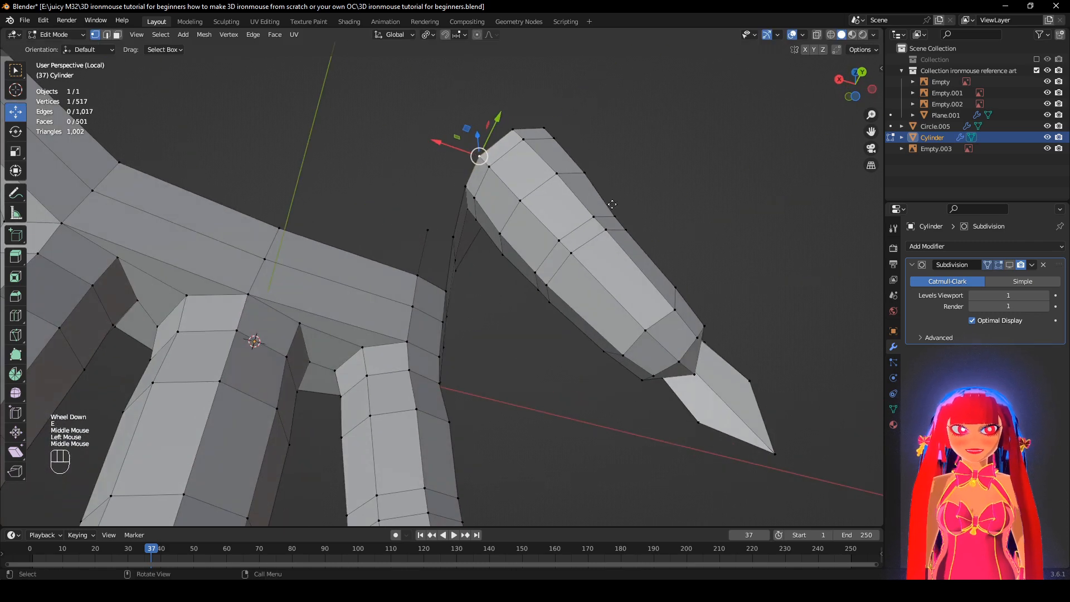
pyautogui.press('e')
pyautogui.click(551, 243)
pyautogui.moveTo(474, 301); pyautogui.dragTo(463, 324, button='middle')
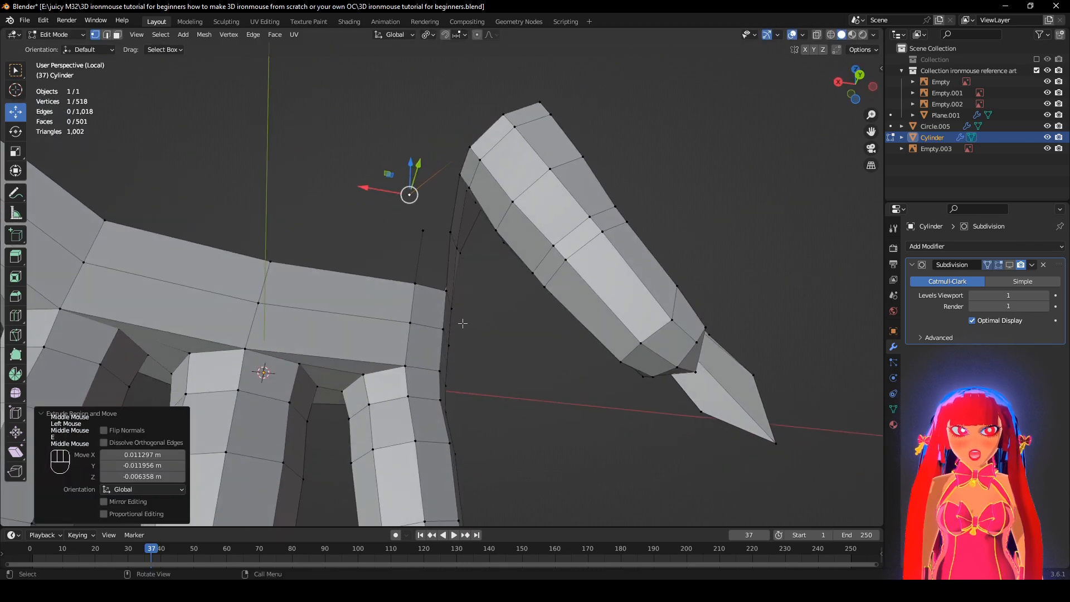
# Fill three faces linking the two extruded vertices with the thumb base, the thumb bridge and the palm edge.
pyautogui.click(462, 173)
pyautogui.keyDown('shift'); pyautogui.click(469, 149); pyautogui.keyUp('shift')
pyautogui.press('f')
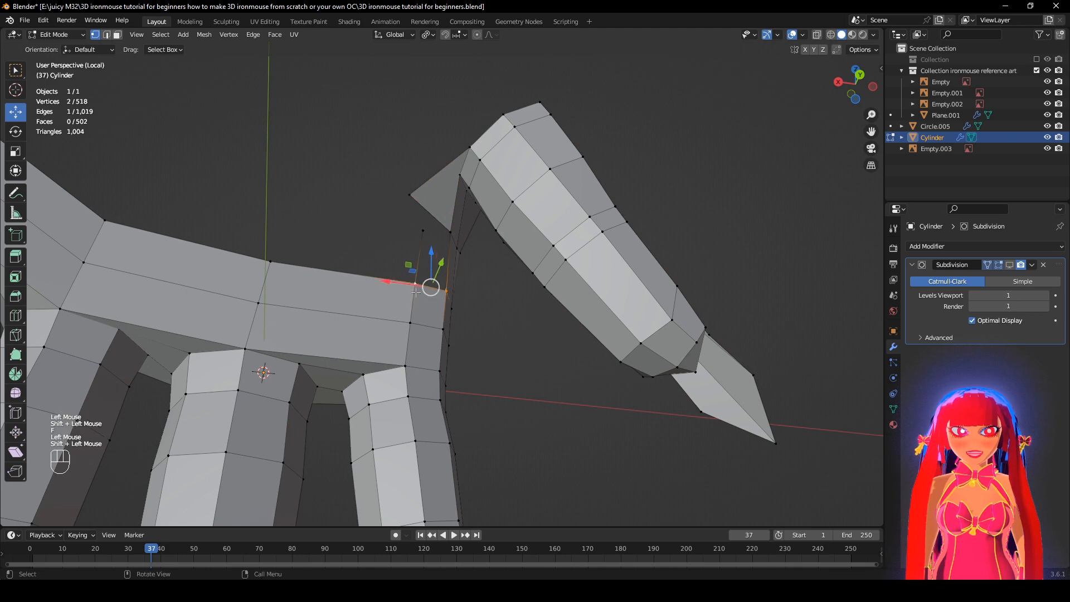
pyautogui.press('f')
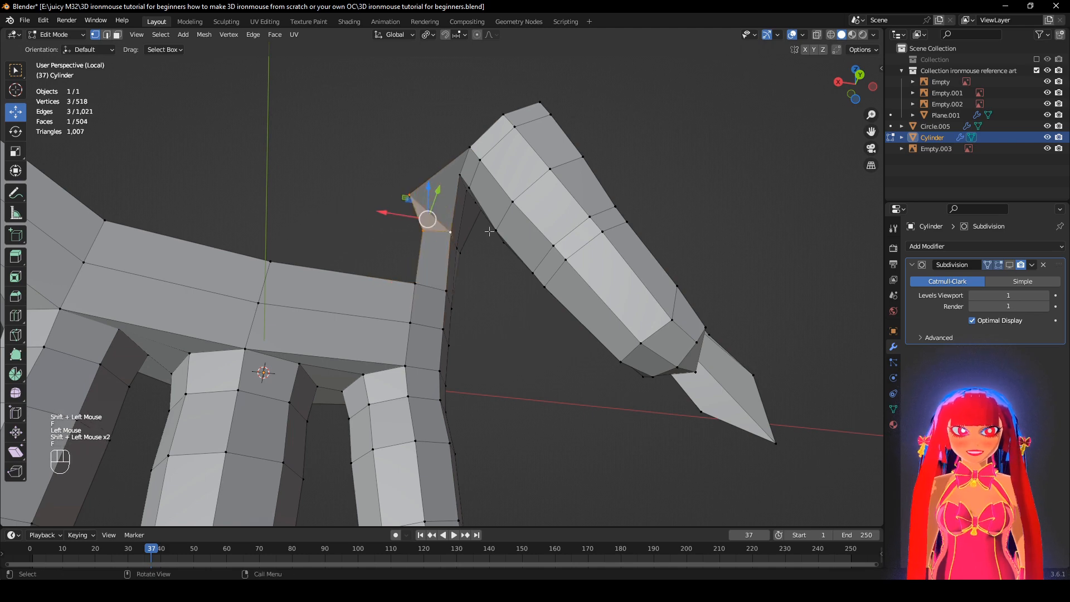
pyautogui.rightClick(557, 353)
pyautogui.click(545, 472)
# Move the thumb bridge's outer vertex about 0.005 m outward and fill a triangular face between it and the thumb base.
pyautogui.moveTo(545, 471); pyautogui.dragTo(551, 424, button='middle')
pyautogui.scroll(1, 552, 423)
pyautogui.moveTo(552, 423); pyautogui.dragTo(534, 276, button='middle')
pyautogui.click(501, 243)
pyautogui.press('g')
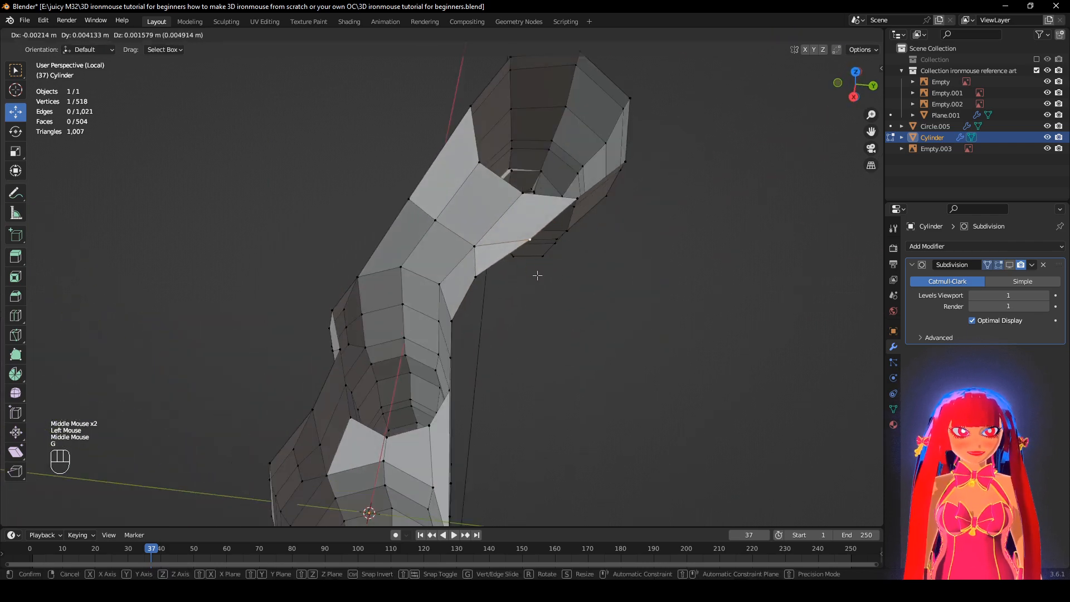
pyautogui.click(537, 275)
pyautogui.moveTo(627, 176); pyautogui.dragTo(490, 83, button='middle')
pyautogui.keyDown('shift'); pyautogui.click(452, 110); pyautogui.keyUp('shift')
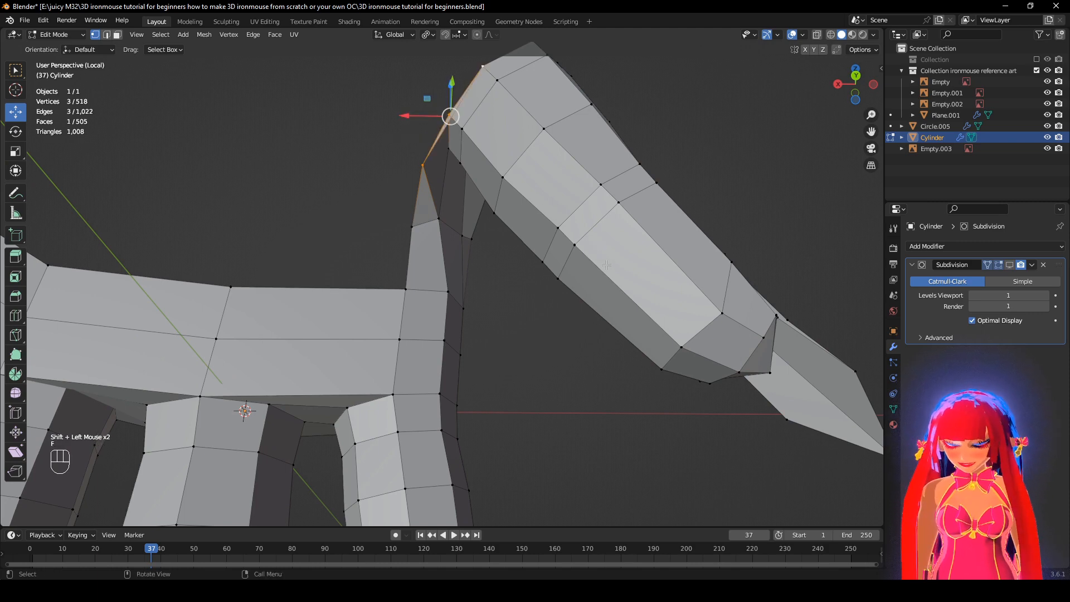
# Reposition the thumb bridge's outer vertex, and move the one below it 0.001716 m in X, 0.001651 m in Y and -0.0009 m in Z.
pyautogui.click(423, 166)
pyautogui.moveTo(439, 222); pyautogui.dragTo(568, 351, button='middle')
pyautogui.press('g')
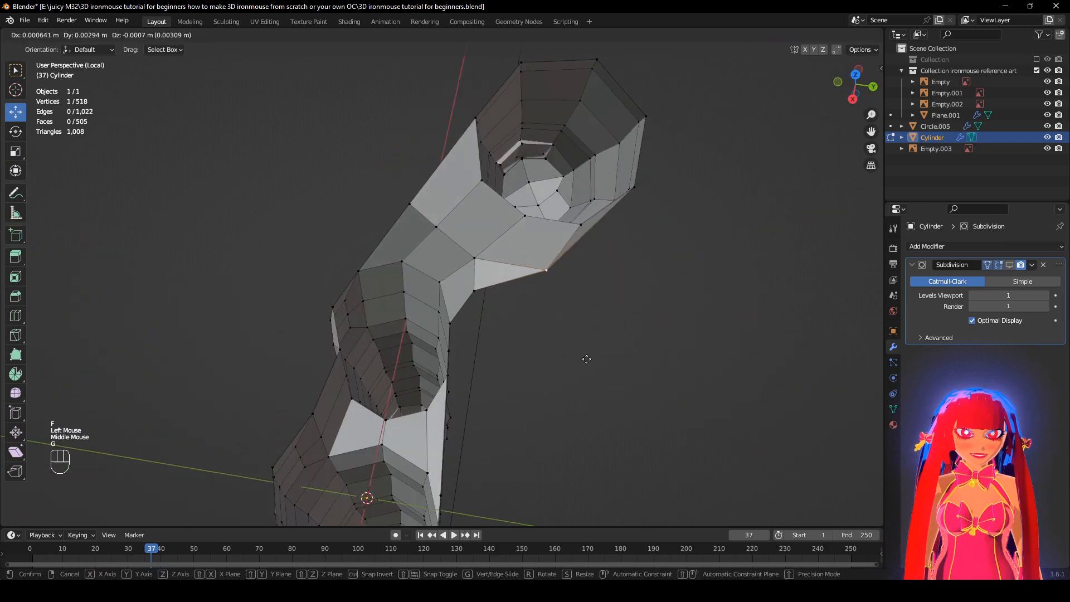
pyautogui.click(564, 343)
pyautogui.click(478, 291)
pyautogui.moveTo(486, 291); pyautogui.dragTo(521, 311, button='middle')
pyautogui.press('g')
pyautogui.click(526, 314)
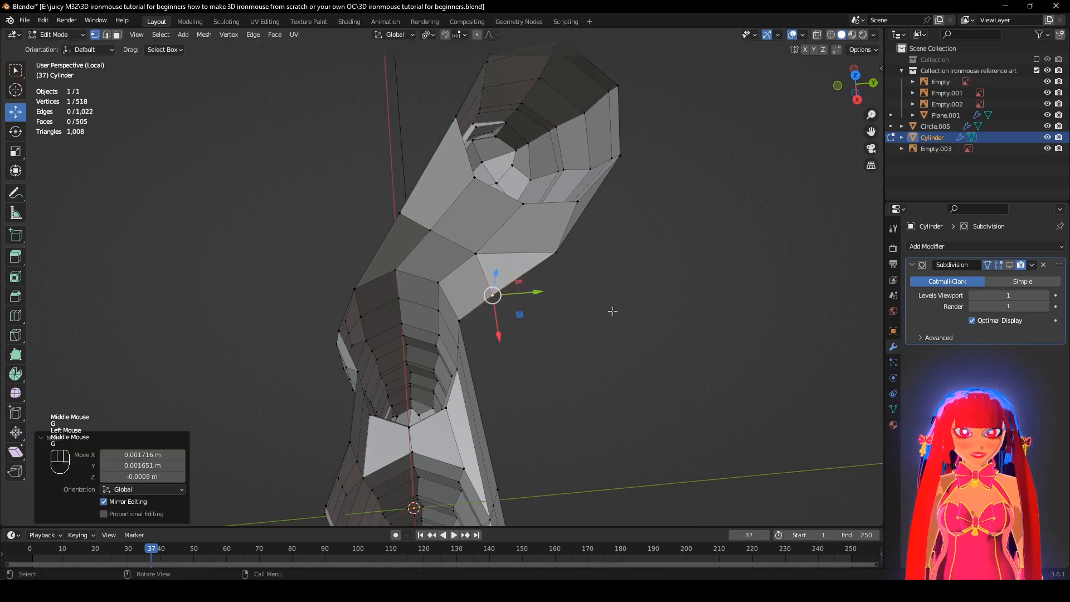
# Extrude the whole open edge loop of the palm and thumb base up 0.017769 m in the front view.
pyautogui.moveTo(611, 311); pyautogui.dragTo(494, 273, button='middle')
pyautogui.scroll(-3, 519, 243)
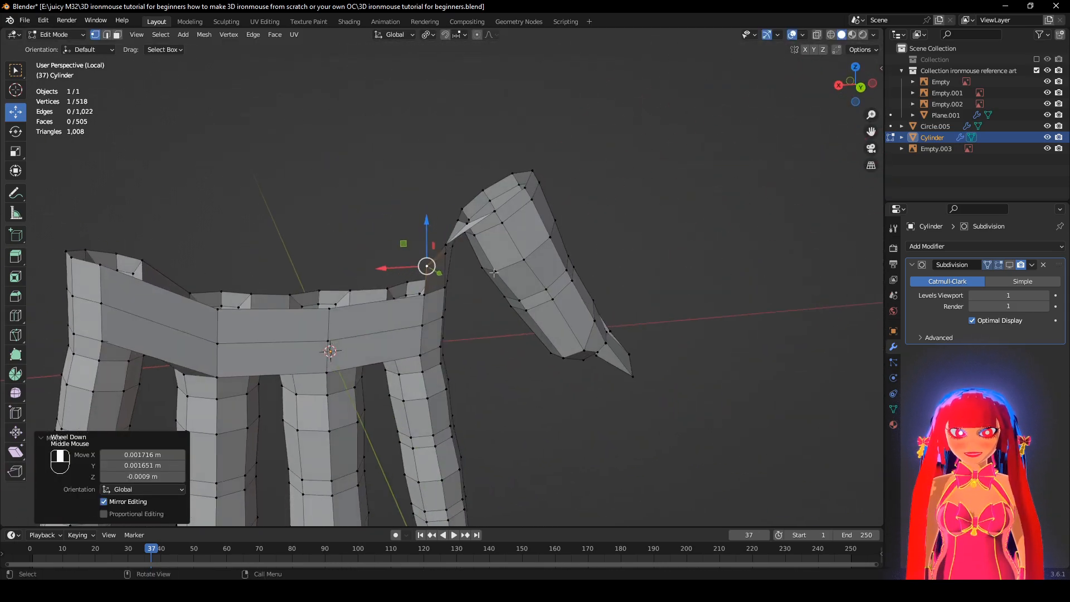
pyautogui.keyDown('alt'); pyautogui.click(357, 309); pyautogui.keyUp('alt')
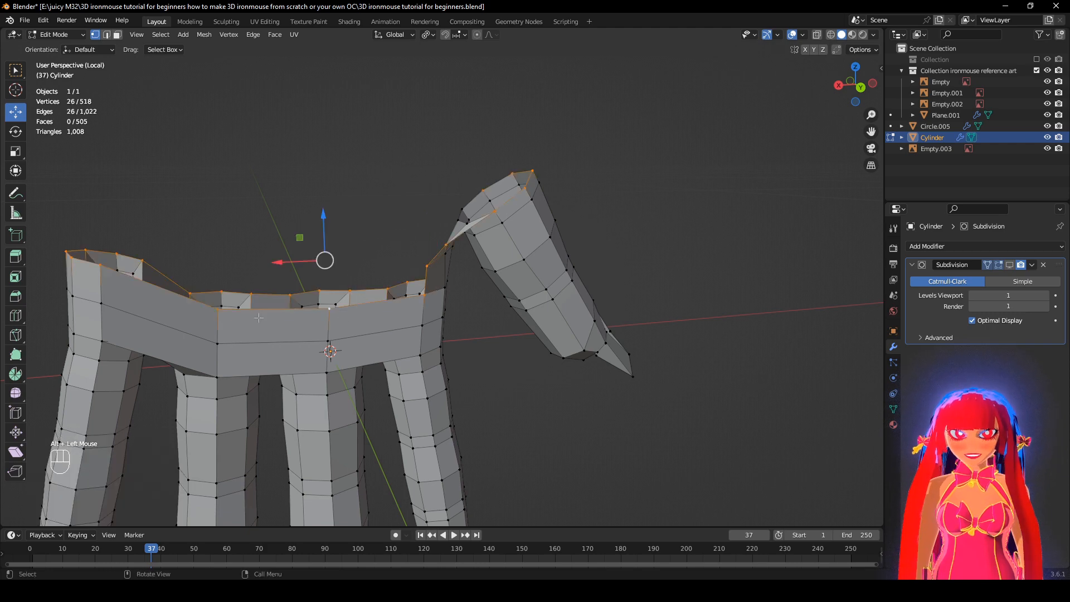
pyautogui.keyDown('alt'); pyautogui.moveTo(318, 307); pyautogui.dragTo(542, 289, button='middle'); pyautogui.keyUp('alt')
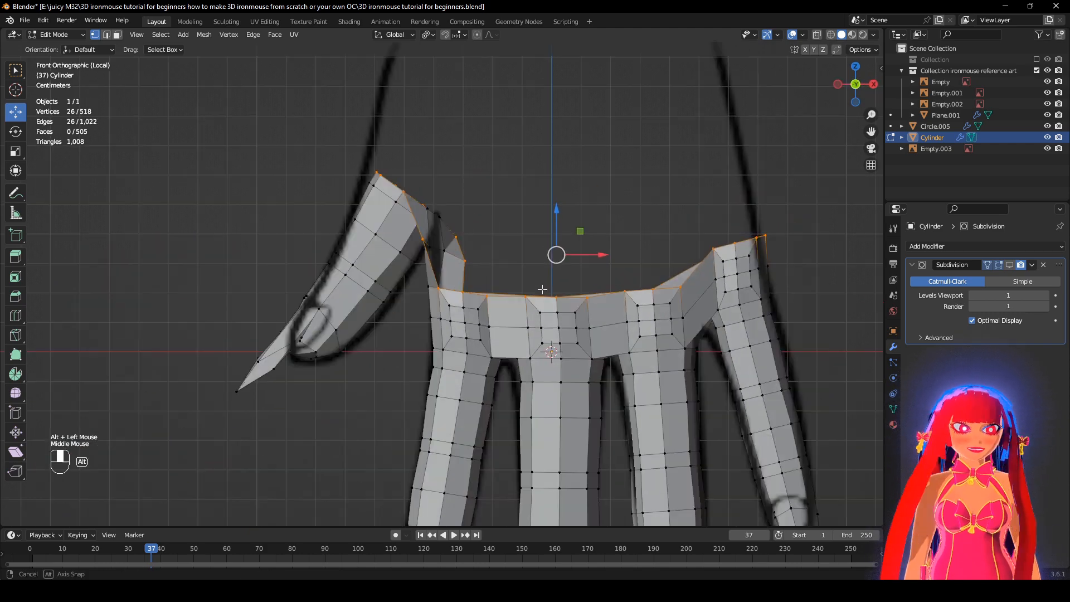
pyautogui.keyDown('shift'); pyautogui.moveTo(668, 270); pyautogui.dragTo(638, 340, button='middle'); pyautogui.keyUp('shift')
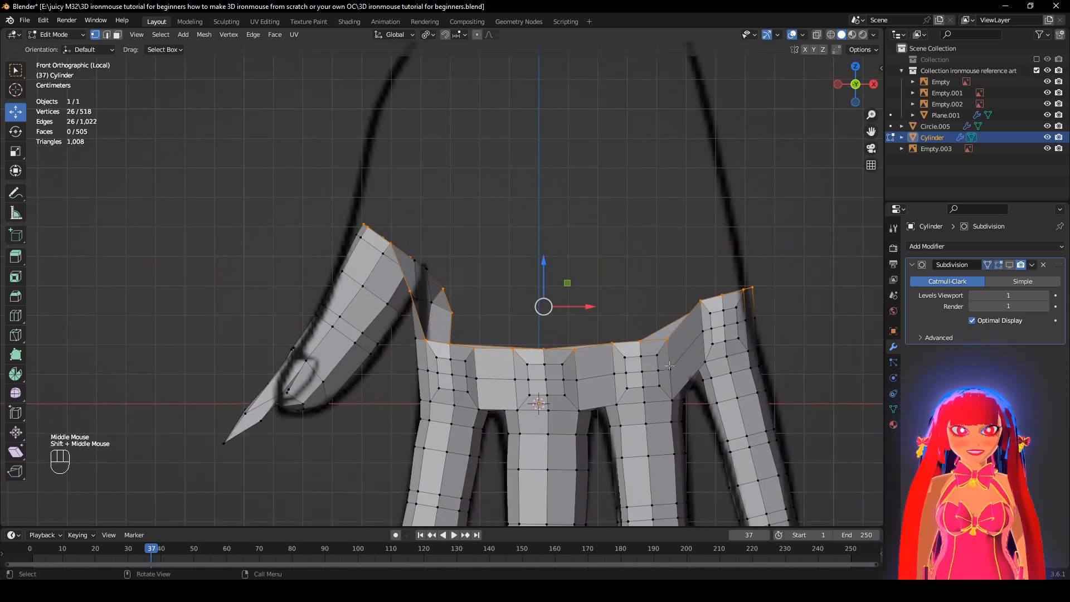
pyautogui.press('e')
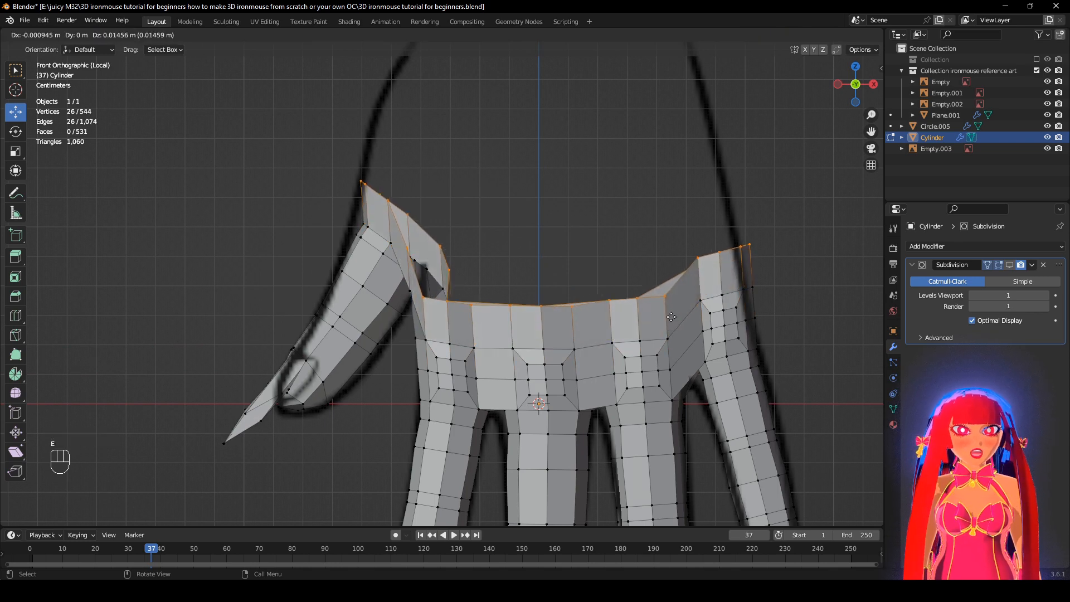
pyautogui.click(670, 312)
pyautogui.scroll(1, 671, 312)
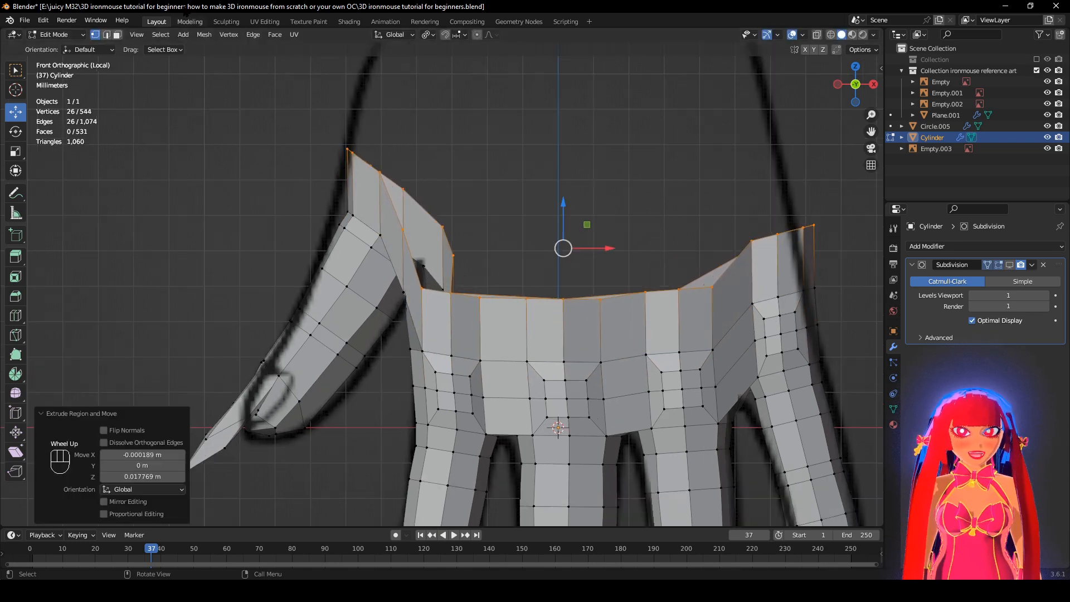
# Merge the top edge pairs above the index and middle knuckles, each at its centre.
pyautogui.click(106, 35)
pyautogui.moveTo(457, 262); pyautogui.dragTo(486, 271, button='middle')
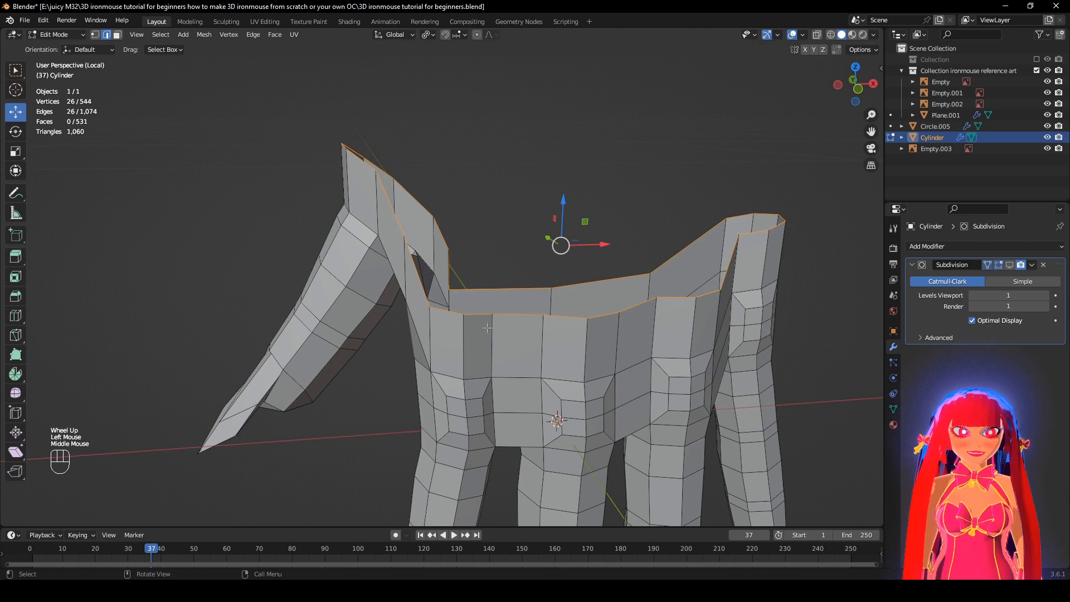
pyautogui.click(458, 317)
pyautogui.press('m')
pyautogui.click(537, 316)
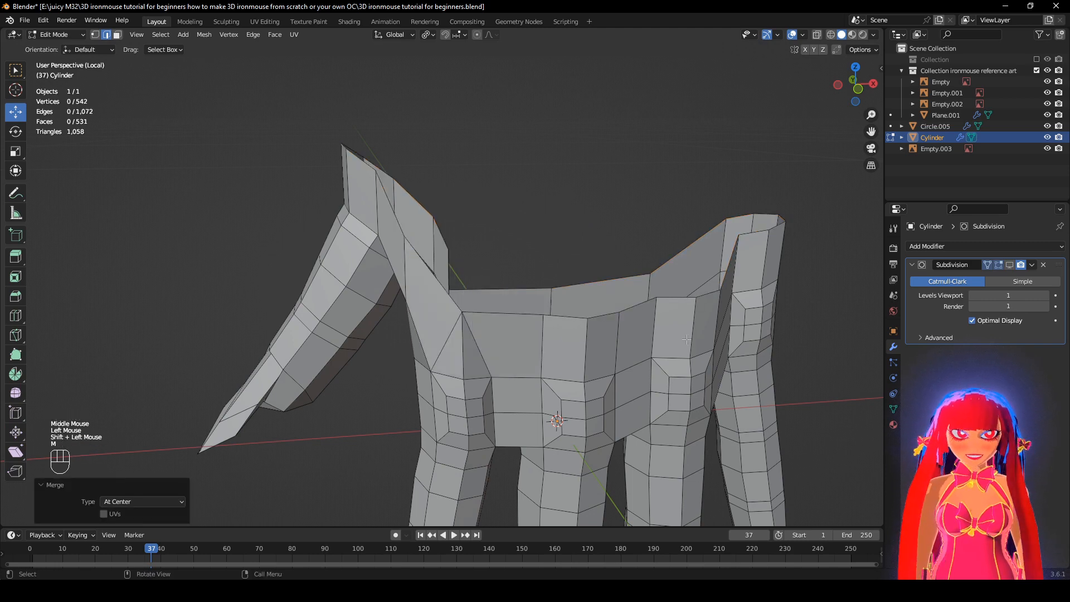
pyautogui.moveTo(539, 316); pyautogui.dragTo(510, 309, button='middle')
pyautogui.click(583, 323)
pyautogui.keyDown('shift'); pyautogui.click(537, 322); pyautogui.keyUp('shift')
pyautogui.press('m')
pyautogui.click(622, 319)
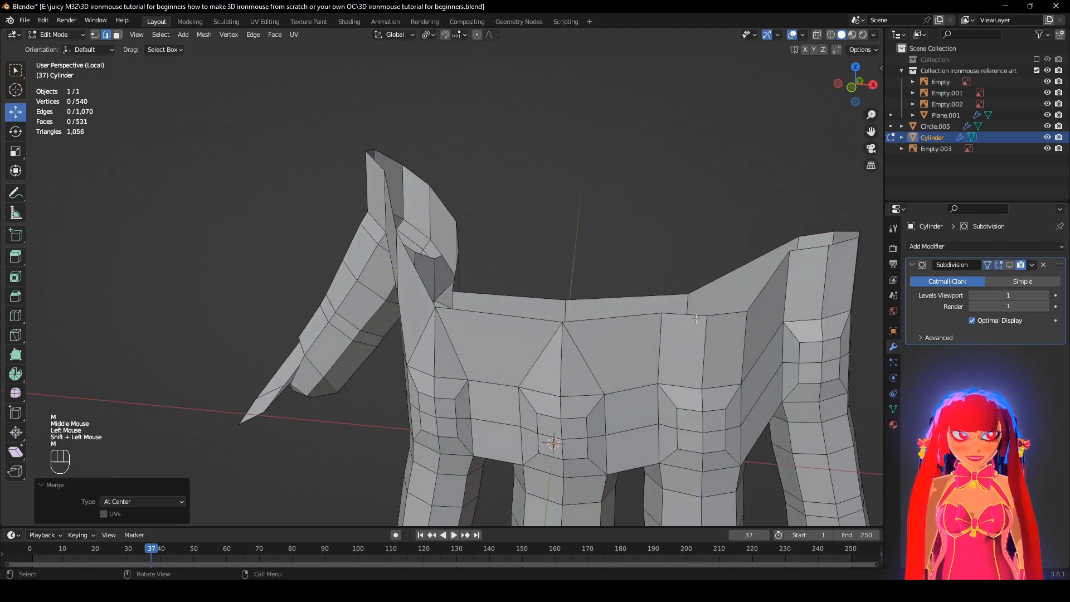
# Merge the top edge pairs above the ring and little finger knuckles, each at its centre.
pyautogui.click(729, 315)
pyautogui.keyDown('shift'); pyautogui.click(684, 315); pyautogui.keyUp('shift')
pyautogui.keyDown('shift'); pyautogui.moveTo(781, 321); pyautogui.dragTo(450, 313, button='middle'); pyautogui.keyUp('shift')
pyautogui.press('m')
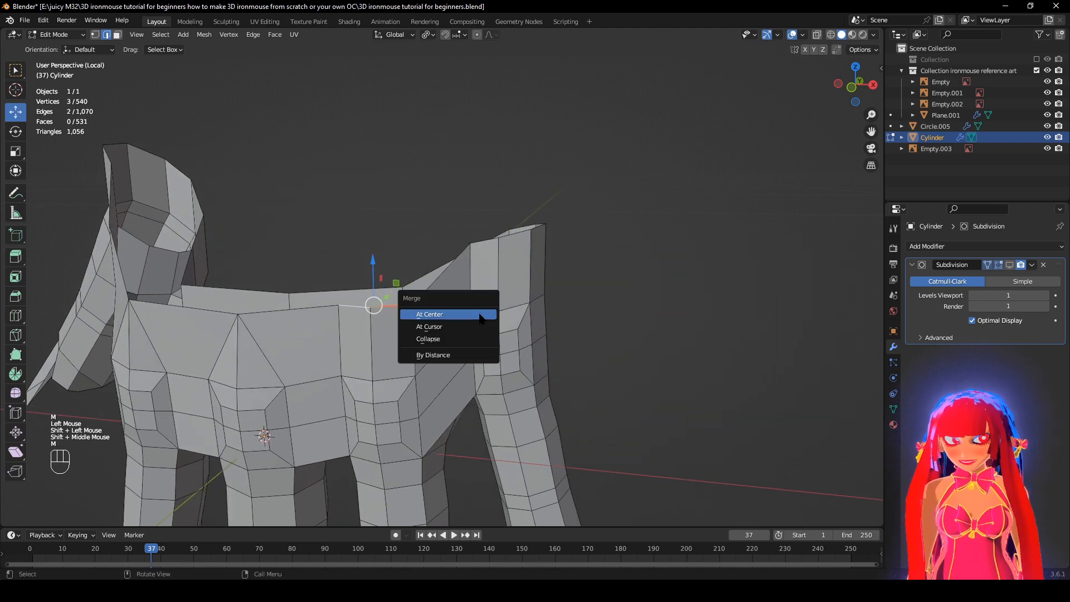
pyautogui.click(482, 313)
pyautogui.moveTo(603, 309); pyautogui.dragTo(579, 332, button='middle')
pyautogui.keyDown('shift'); pyautogui.click(479, 281); pyautogui.keyUp('shift')
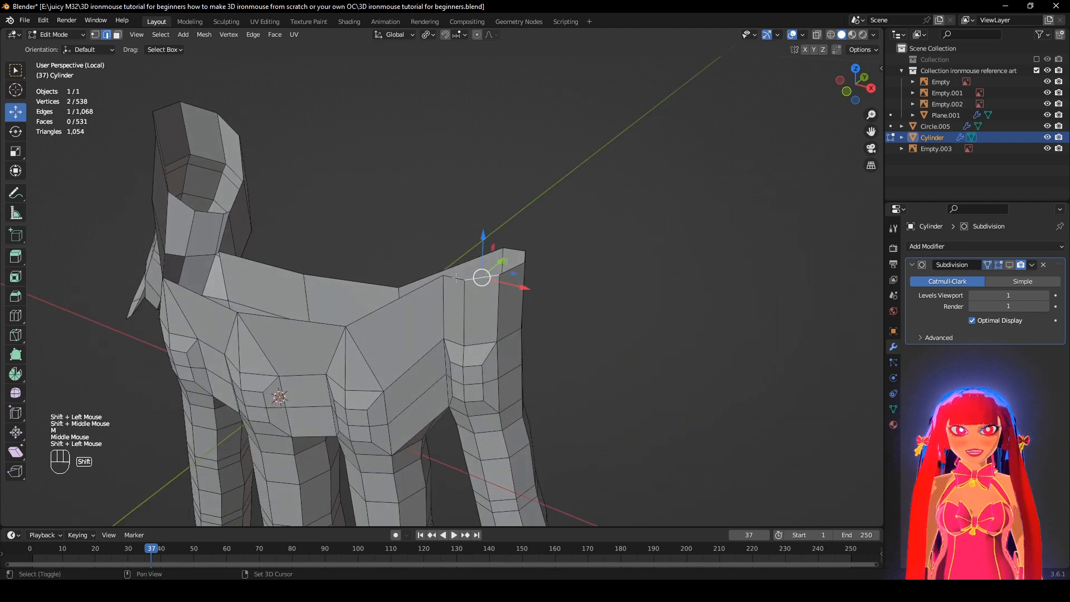
pyautogui.press('m')
pyautogui.click(617, 313)
# Merge the two adjoining top edges on the outer side of the little finger's base at their centre.
pyautogui.scroll(-1, 616, 313)
pyautogui.moveTo(310, 313); pyautogui.dragTo(436, 321, button='middle')
pyautogui.scroll(-2, 425, 318)
pyautogui.scroll(1, 435, 313)
pyautogui.click(368, 255)
pyautogui.keyDown('shift'); pyautogui.click(337, 246); pyautogui.keyUp('shift')
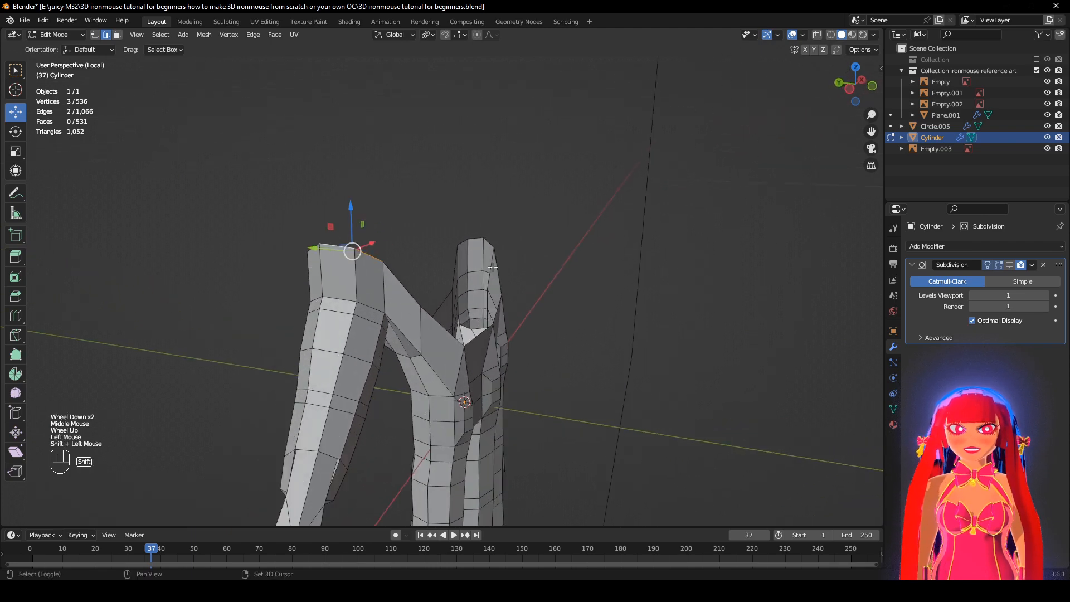
pyautogui.press('m')
pyautogui.click(516, 267)
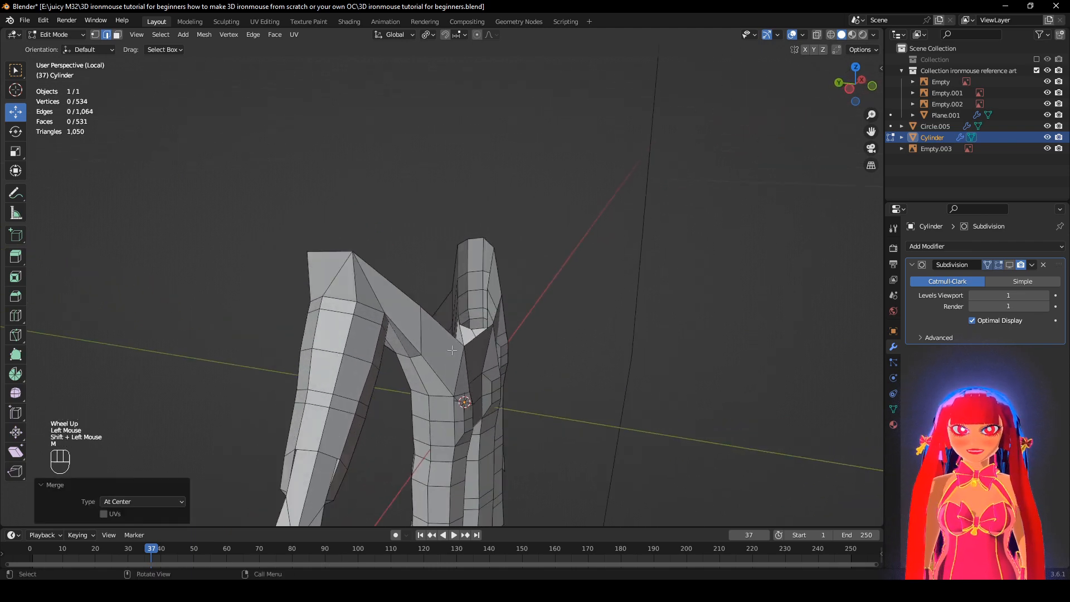
# Merge the two neighbouring vertices at the palm corner beside the thumb bridge at their centre.
pyautogui.moveTo(451, 350); pyautogui.dragTo(379, 262, button='middle')
pyautogui.scroll(2, 467, 337)
pyautogui.scroll(1, 379, 262)
pyautogui.moveTo(379, 262); pyautogui.dragTo(463, 283, button='middle')
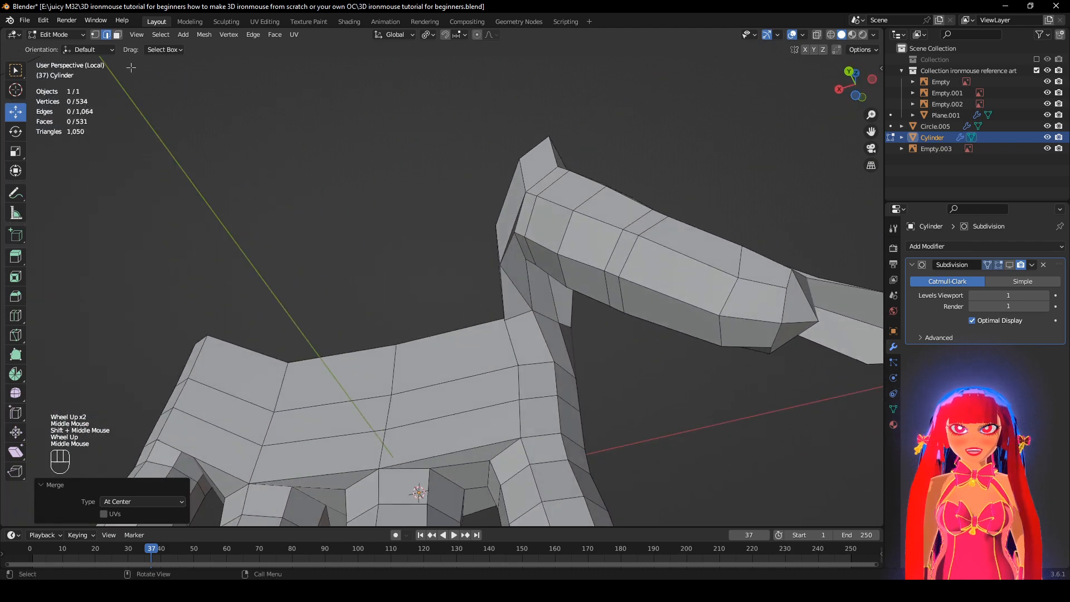
pyautogui.click(95, 35)
pyautogui.moveTo(441, 343); pyautogui.dragTo(488, 333, button='middle')
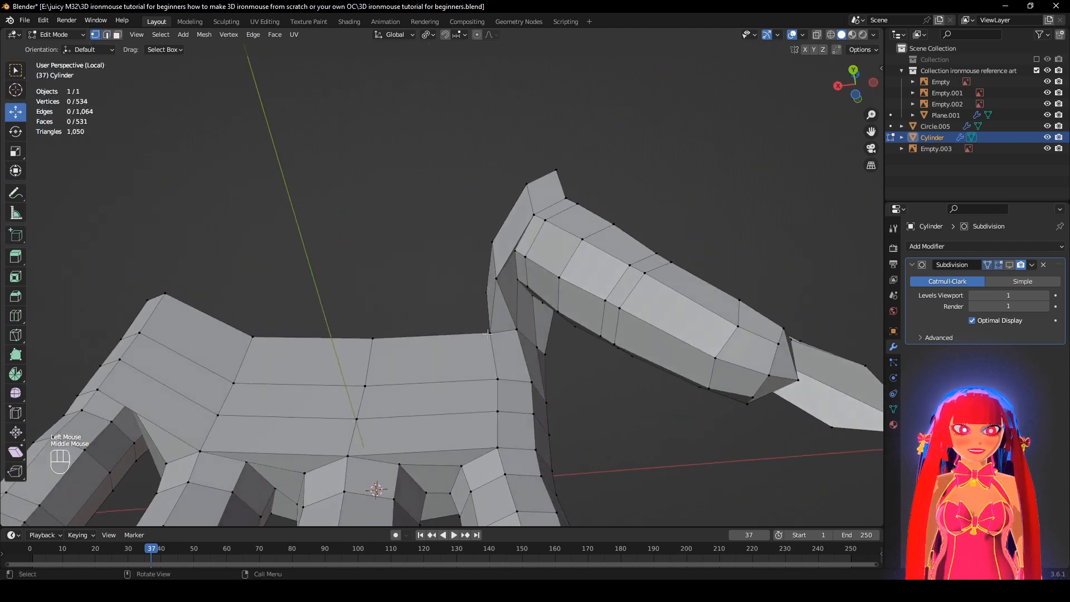
pyautogui.press('m')
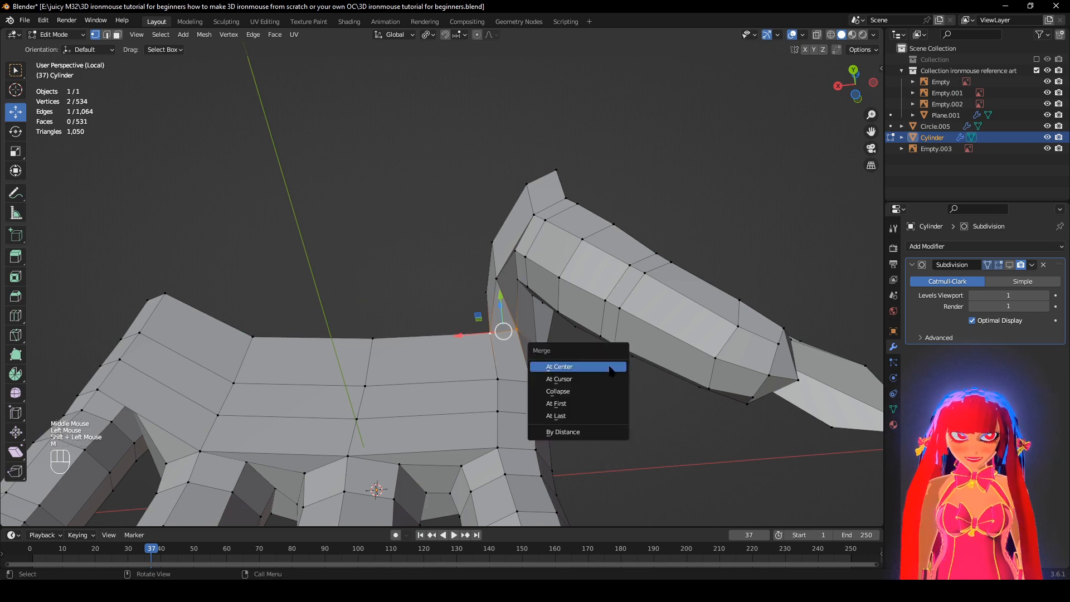
pyautogui.click(554, 365)
# Merge two more vertex pairs where the palm's side meets the thumb bridge, each at its centre.
pyautogui.moveTo(554, 370); pyautogui.dragTo(490, 320, button='middle')
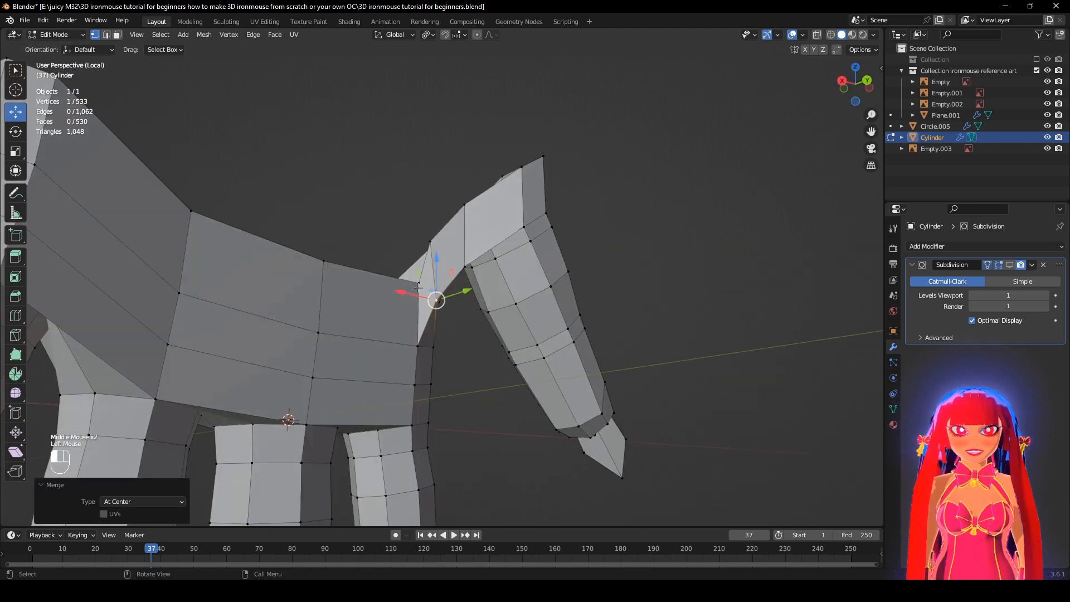
pyautogui.click(419, 283)
pyautogui.keyDown('shift'); pyautogui.click(430, 241); pyautogui.keyUp('shift')
pyautogui.press('m')
pyautogui.click(574, 334)
pyautogui.moveTo(443, 346); pyautogui.dragTo(421, 307, button='middle')
pyautogui.click(447, 380)
pyautogui.keyDown('shift'); pyautogui.click(462, 340); pyautogui.keyUp('shift')
pyautogui.press('m')
pyautogui.click(598, 382)
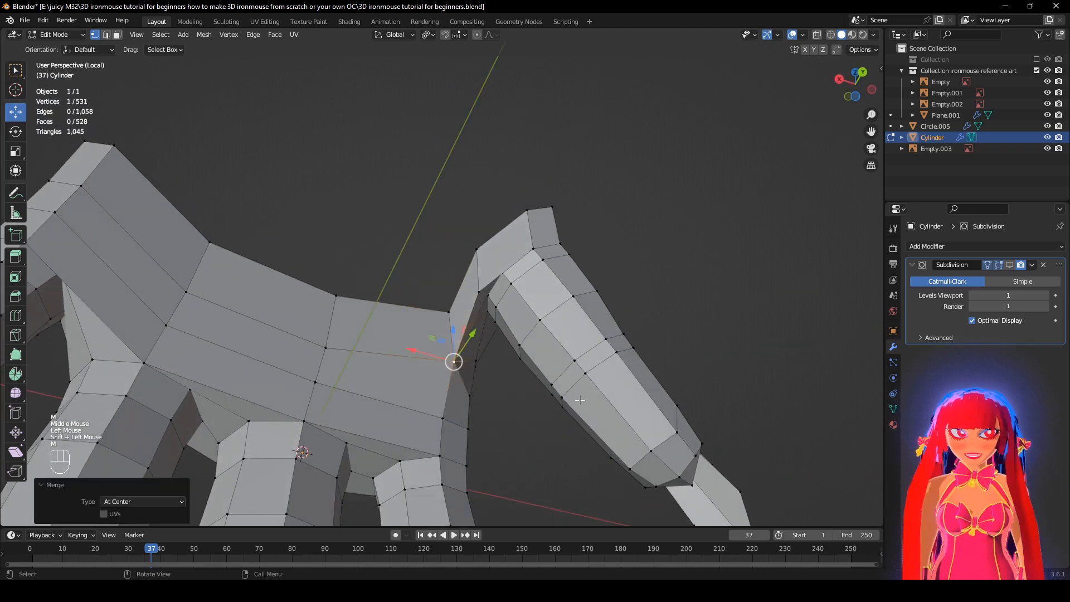
# Raise the palm corner vertex beside the thumb bridge, and raise the neighbouring bridge vertex about 0.008 m along Z.
pyautogui.moveTo(599, 382); pyautogui.dragTo(555, 408, button='middle')
pyautogui.moveTo(502, 343); pyautogui.dragTo(473, 325, button='middle')
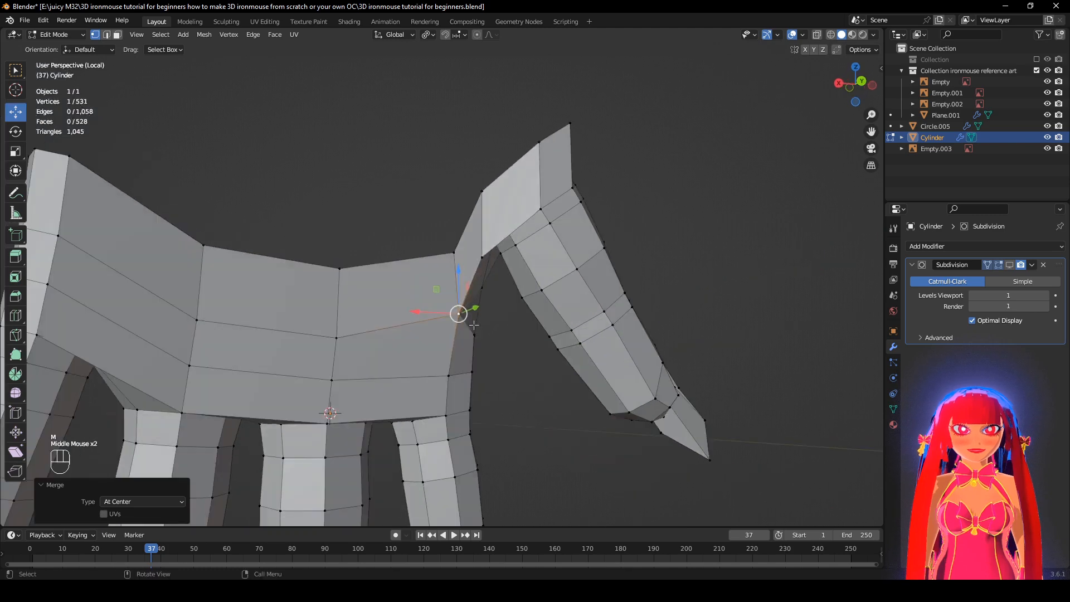
pyautogui.keyDown('alt'); pyautogui.click(428, 260); pyautogui.keyUp('alt')
pyautogui.click(458, 290)
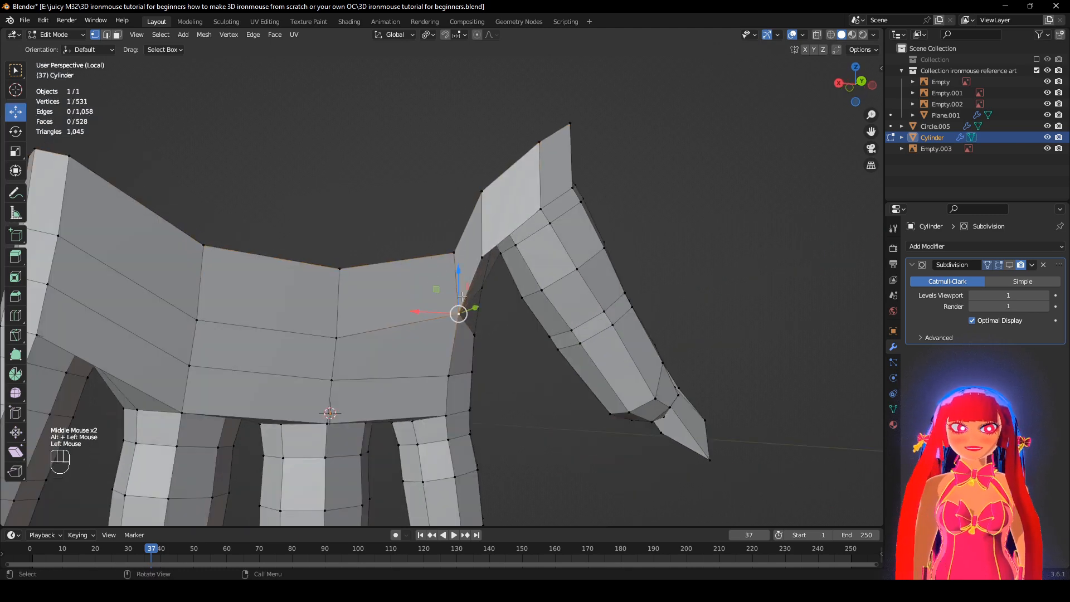
pyautogui.moveTo(458, 289); pyautogui.dragTo(466, 299, button='middle')
pyautogui.moveTo(449, 269); pyautogui.dragTo(448, 248)
pyautogui.moveTo(490, 239)
pyautogui.mouseDown(button='middle')
pyautogui.moveTo(415, 201)
pyautogui.moveTo(495, 256)
pyautogui.moveTo(486, 239)
pyautogui.mouseUp(button='middle')
pyautogui.click(496, 260)
pyautogui.moveTo(486, 239); pyautogui.dragTo(487, 191)
pyautogui.moveTo(486, 191); pyautogui.dragTo(492, 303, button='middle')
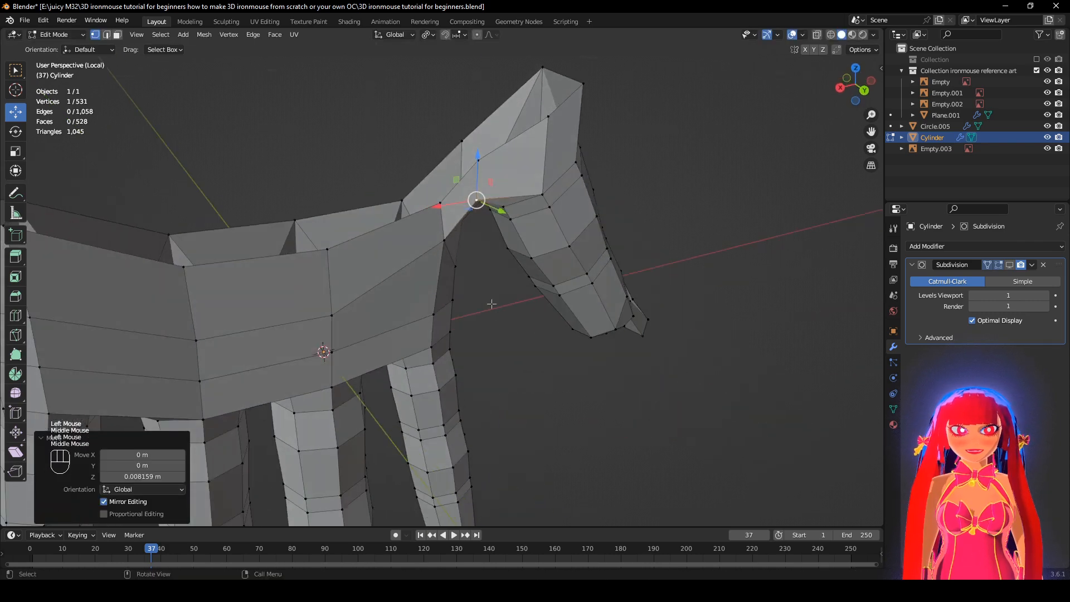
# Extrude the palm's open upper edge loop about 0.10 m upward toward the wrist in front view.
pyautogui.keyDown('alt'); pyautogui.click(390, 229); pyautogui.keyUp('alt')
pyautogui.scroll(-4, 407, 279)
pyautogui.moveTo(407, 279); pyautogui.dragTo(636, 254, button='middle')
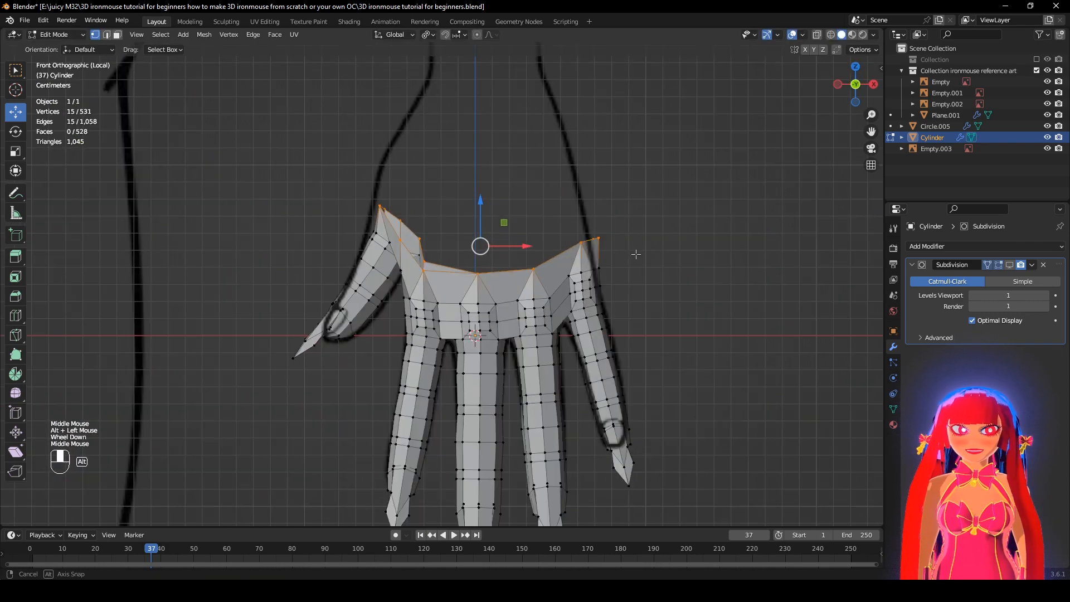
pyautogui.press('e')
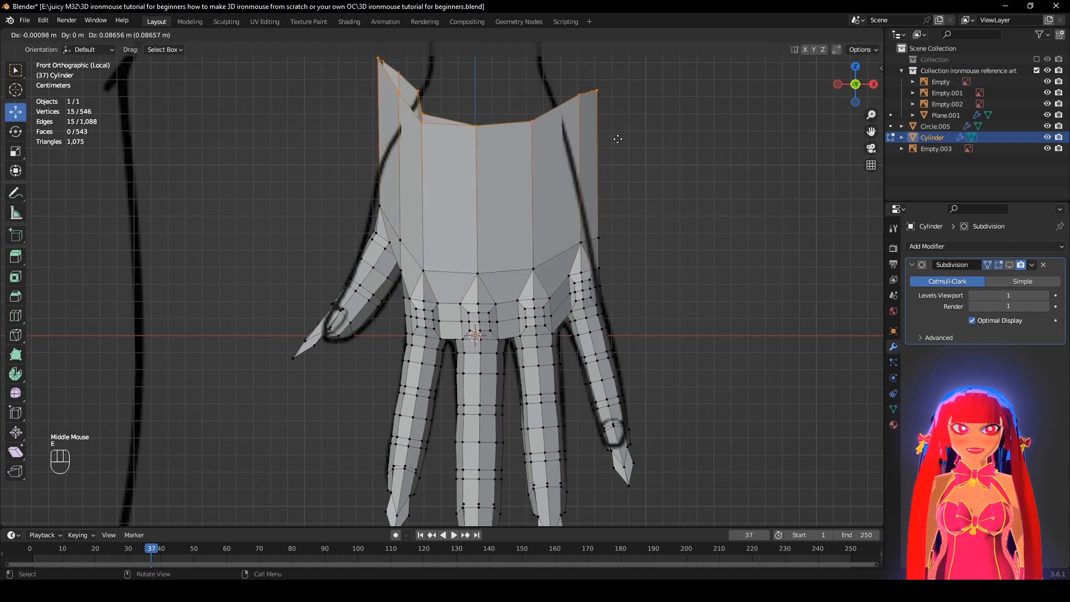
pyautogui.click(619, 112)
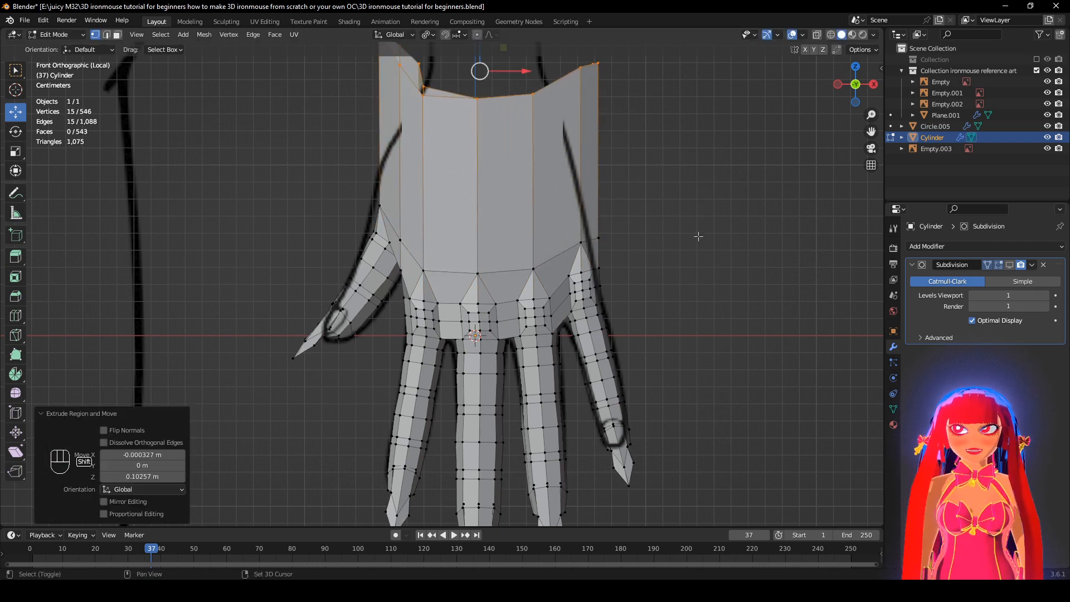
# Flatten the extruded wrist loop by scaling it to 0 along Z.
pyautogui.keyDown('shift'); pyautogui.moveTo(702, 223); pyautogui.dragTo(696, 318, button='middle'); pyautogui.keyUp('shift')
pyautogui.press('s')
pyautogui.press('z')
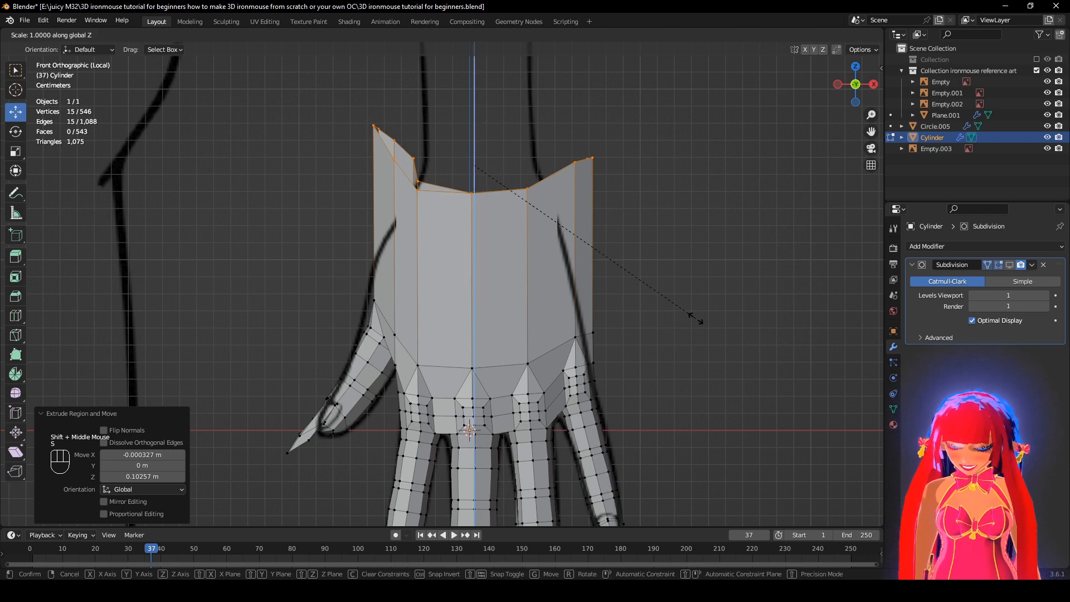
pyautogui.press('0')
pyautogui.press('Return')
# Try to narrow the wrist loop along the X axis only, and undo that scaling.
pyautogui.press('s')
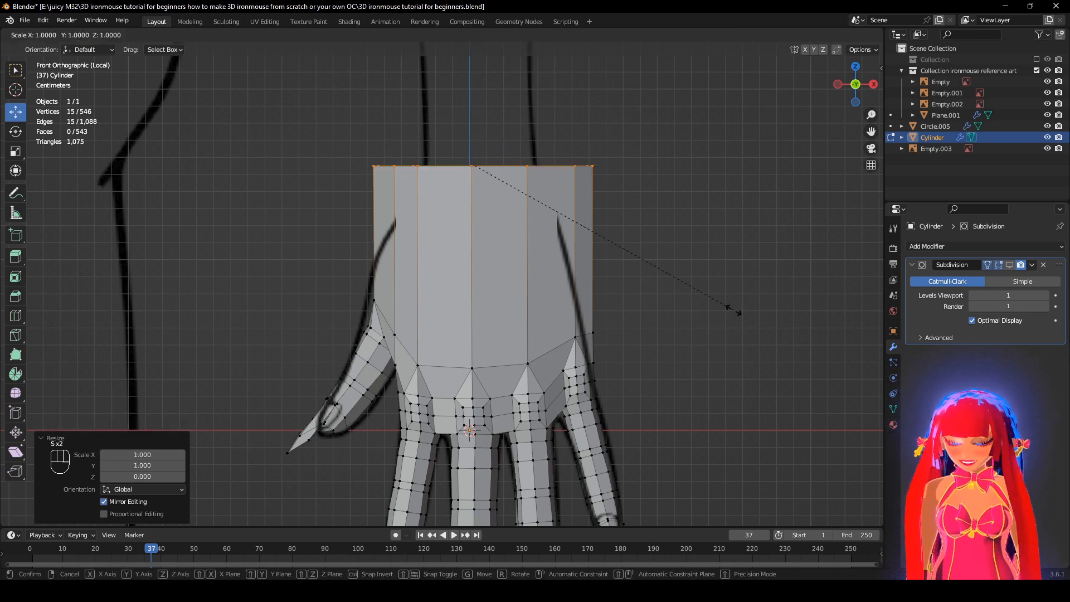
pyautogui.press('x')
pyautogui.click(616, 244)
pyautogui.moveTo(616, 244); pyautogui.dragTo(676, 325, button='middle')
pyautogui.hotkey('ctrl', 'z')
# Scale the wrist loop down evenly on all axes to match the wrist width in the reference drawing.
pyautogui.press('s')
pyautogui.click(557, 284)
pyautogui.moveTo(556, 300); pyautogui.dragTo(312, 283, button='middle')
pyautogui.scroll(2, 312, 283)
# Merge two neighbouring vertices on the thumb side of the wrist loop at their centre.
pyautogui.moveTo(674, 335); pyautogui.dragTo(659, 275, button='middle')
pyautogui.moveTo(495, 247); pyautogui.dragTo(401, 114, button='middle')
pyautogui.click(401, 116)
pyautogui.keyDown('shift'); pyautogui.click(400, 116); pyautogui.keyUp('shift')
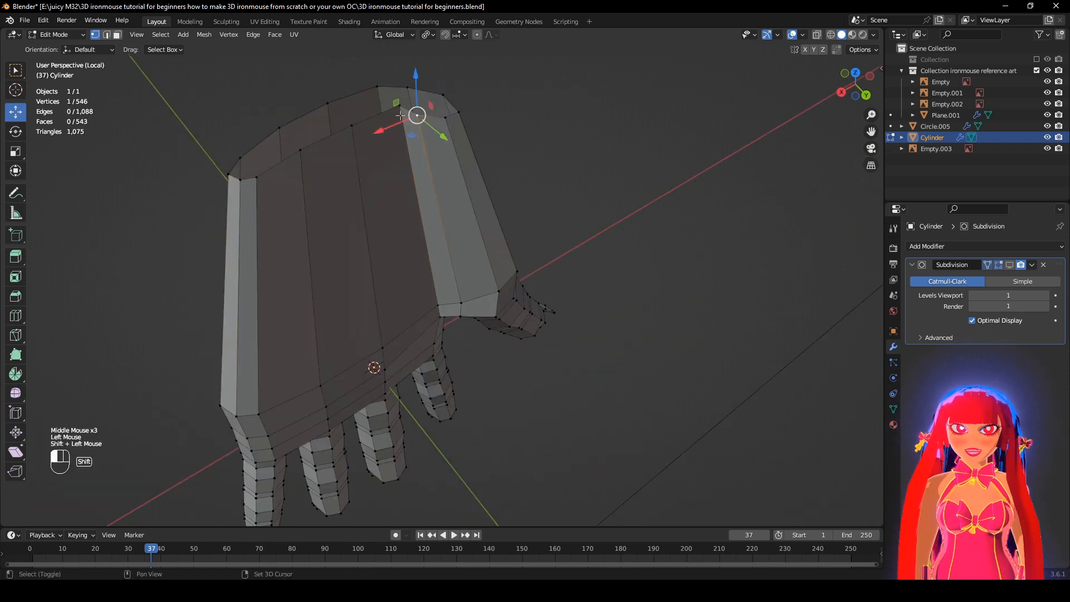
pyautogui.press('m')
pyautogui.click(673, 184)
# Merge the two adjacent palm vertices beside the thumb bridge, below the wrist extrusion, at their centre.
pyautogui.moveTo(596, 239); pyautogui.dragTo(474, 340, button='middle')
pyautogui.scroll(2, 471, 346)
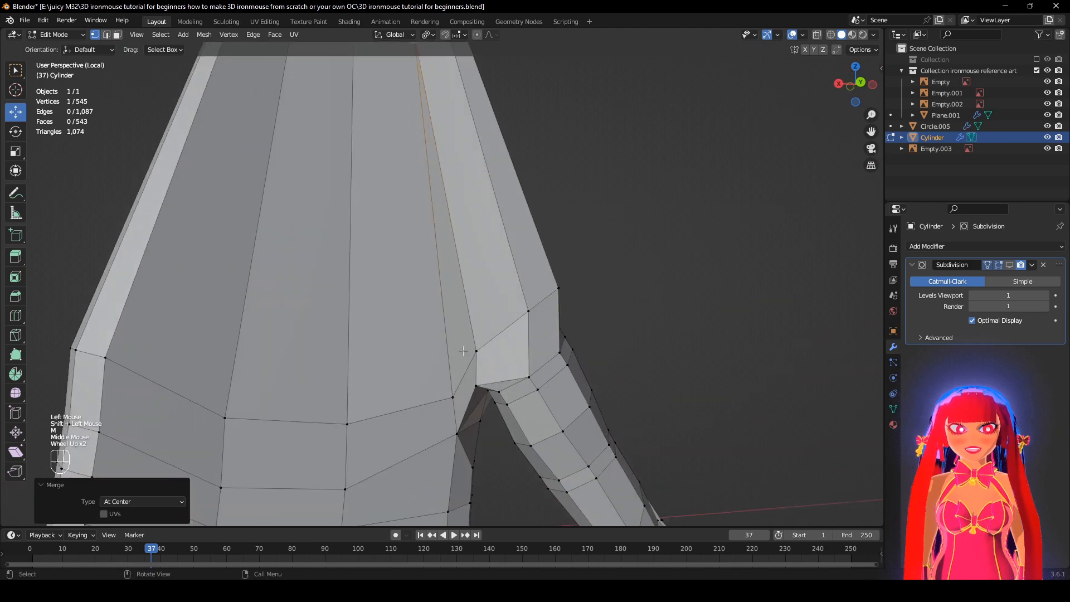
pyautogui.click(469, 352)
pyautogui.keyDown('shift'); pyautogui.click(452, 397); pyautogui.keyUp('shift')
pyautogui.keyDown('shift'); pyautogui.moveTo(621, 340); pyautogui.dragTo(632, 279, button='middle'); pyautogui.keyUp('shift')
pyautogui.press('m')
pyautogui.click(664, 289)
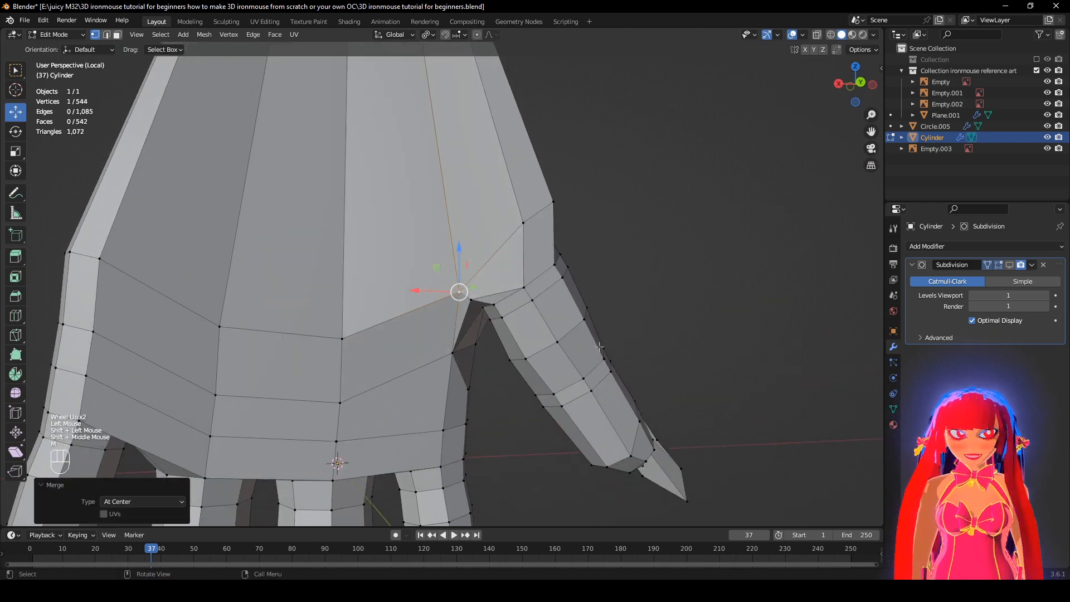
# Reposition the merged palm vertex and its neighbour at the thumb bridge to even out the surrounding faces.
pyautogui.moveTo(578, 362); pyautogui.dragTo(515, 174, button='middle')
pyautogui.press('g')
pyautogui.click(561, 287)
pyautogui.scroll(2, 516, 173)
pyautogui.click(482, 266)
pyautogui.moveTo(569, 304); pyautogui.dragTo(533, 387, button='middle')
pyautogui.press('g')
pyautogui.click(585, 313)
pyautogui.click(453, 275)
pyautogui.moveTo(453, 275); pyautogui.dragTo(496, 281, button='middle')
pyautogui.press('g')
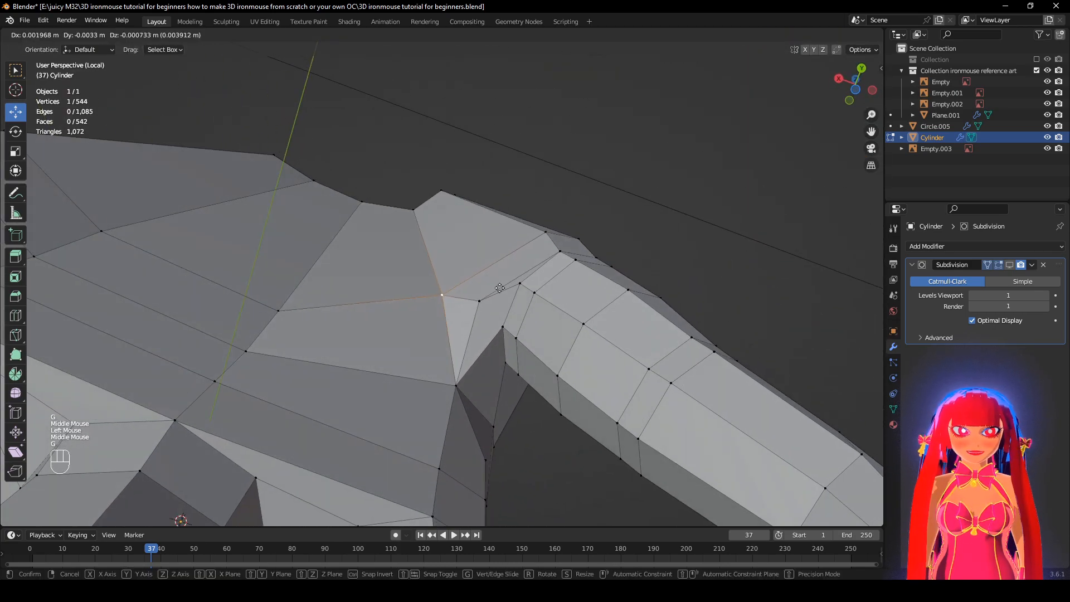
pyautogui.click(500, 288)
# Toggle the Subdivision modifier's viewport display to compare the smoothed and unsmoothed thumb web.
pyautogui.click(1010, 265)
pyautogui.scroll(-2, 580, 284)
pyautogui.moveTo(580, 284); pyautogui.dragTo(557, 311, button='middle')
pyautogui.scroll(2, 557, 311)
pyautogui.click(1010, 266)
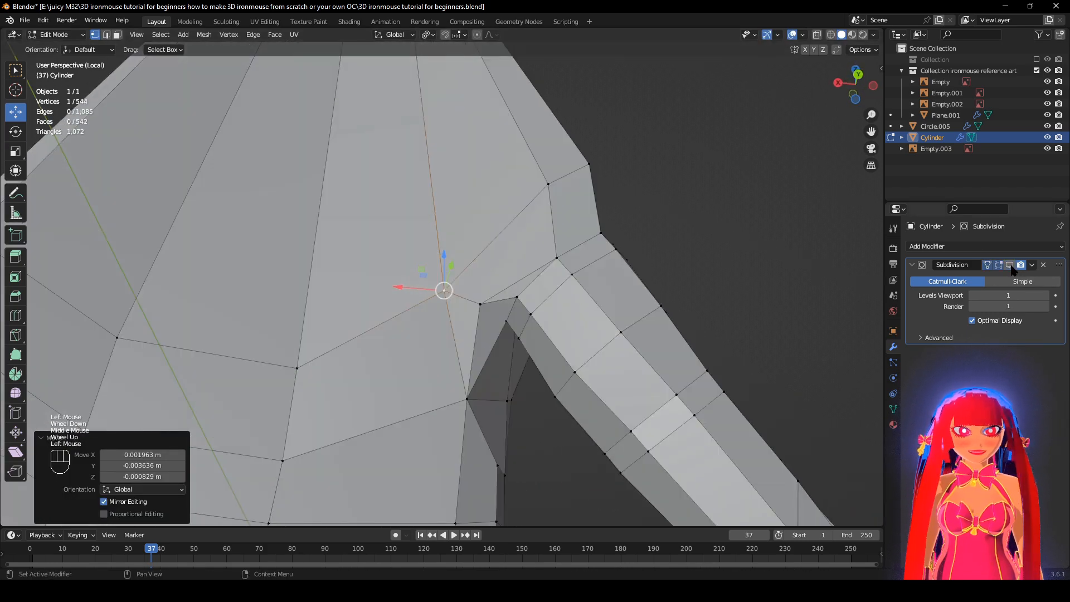
pyautogui.click(1010, 266)
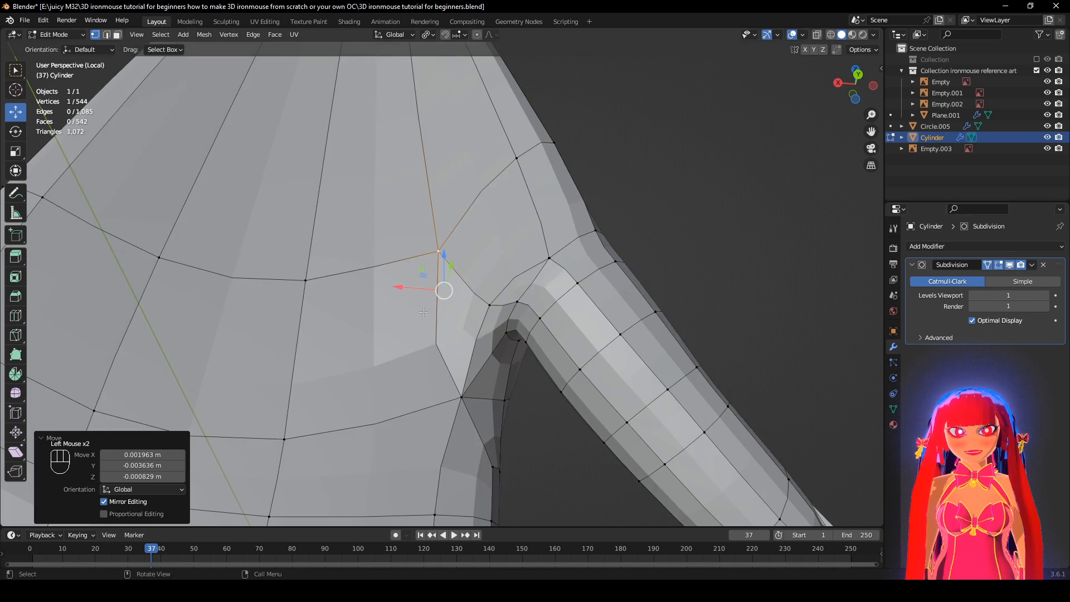
# Dissolve the short edge at the thumb web between the palm and the thumb's base.
pyautogui.click(507, 306)
pyautogui.press('n')
pyautogui.press('n')
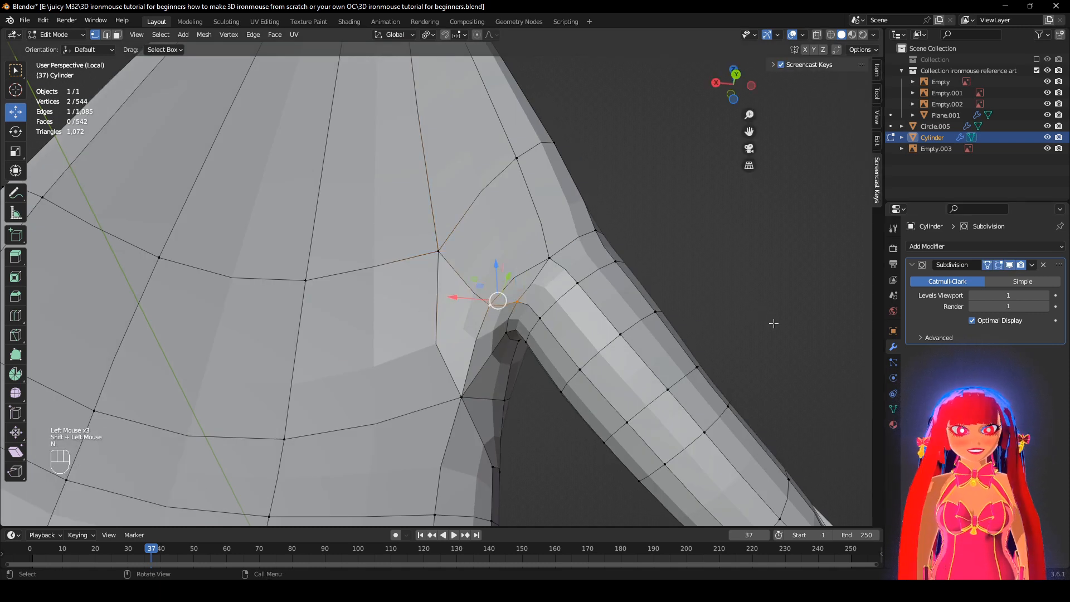
pyautogui.press('x')
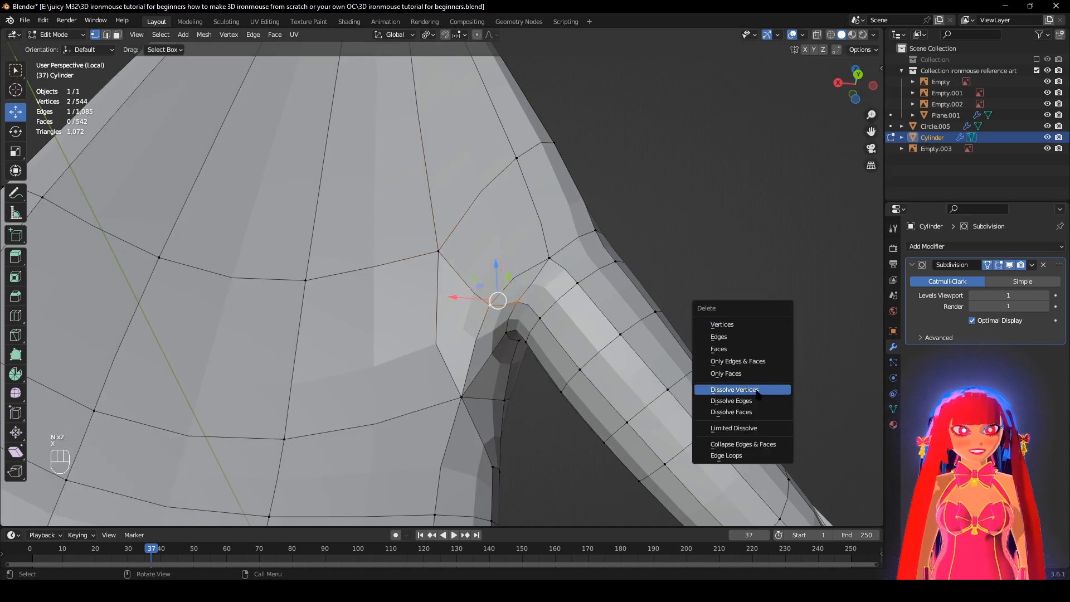
pyautogui.click(732, 400)
pyautogui.moveTo(755, 410); pyautogui.dragTo(641, 379, button='middle')
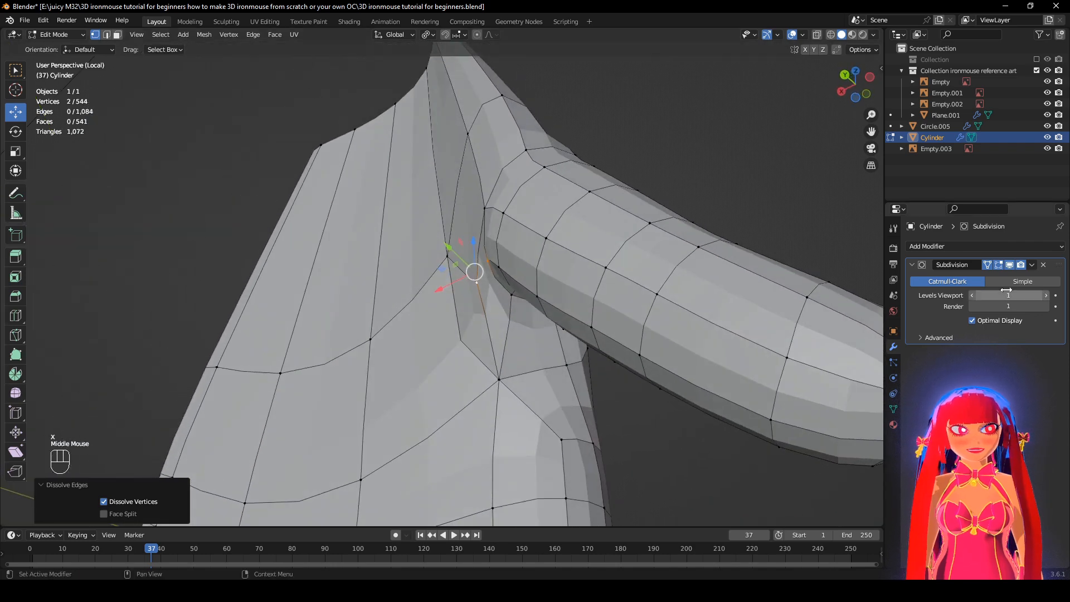
# Turn off the Subdivision viewport display and reposition the vertex at the thumb web.
pyautogui.click(1009, 265)
pyautogui.moveTo(725, 289); pyautogui.dragTo(535, 293, button='middle')
pyautogui.click(512, 287)
pyautogui.moveTo(624, 301); pyautogui.dragTo(563, 326, button='middle')
pyautogui.press('g')
pyautogui.click(559, 317)
# Try merging the thumb web vertex with the adjacent palm vertex at their centre and nudging it, and undo the merge.
pyautogui.keyDown('shift'); pyautogui.click(440, 290); pyautogui.keyUp('shift')
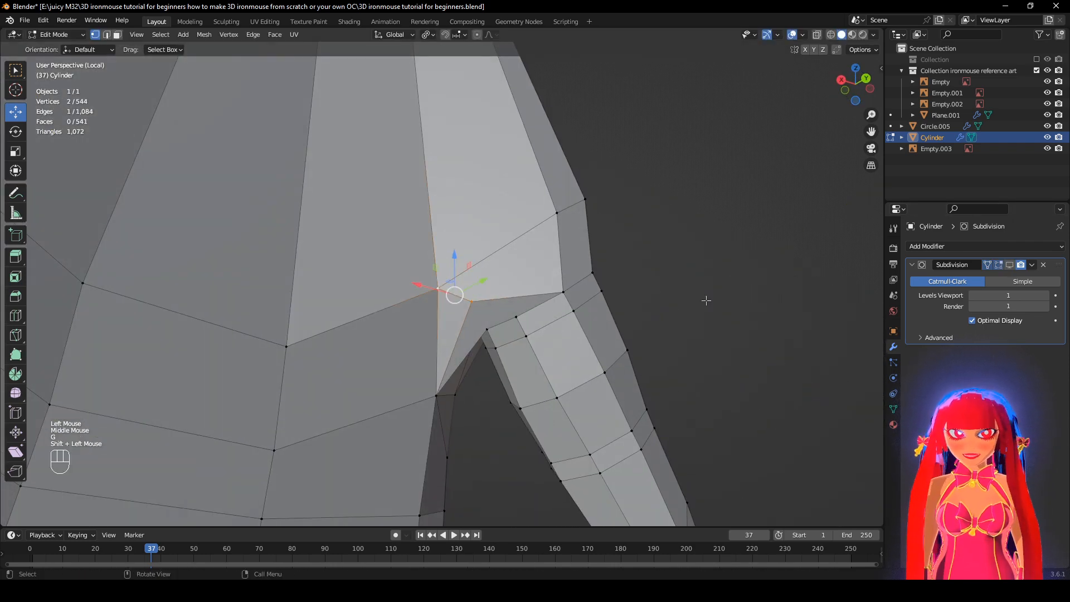
pyautogui.press('m')
pyautogui.click(704, 296)
pyautogui.moveTo(686, 334); pyautogui.dragTo(492, 356, button='middle')
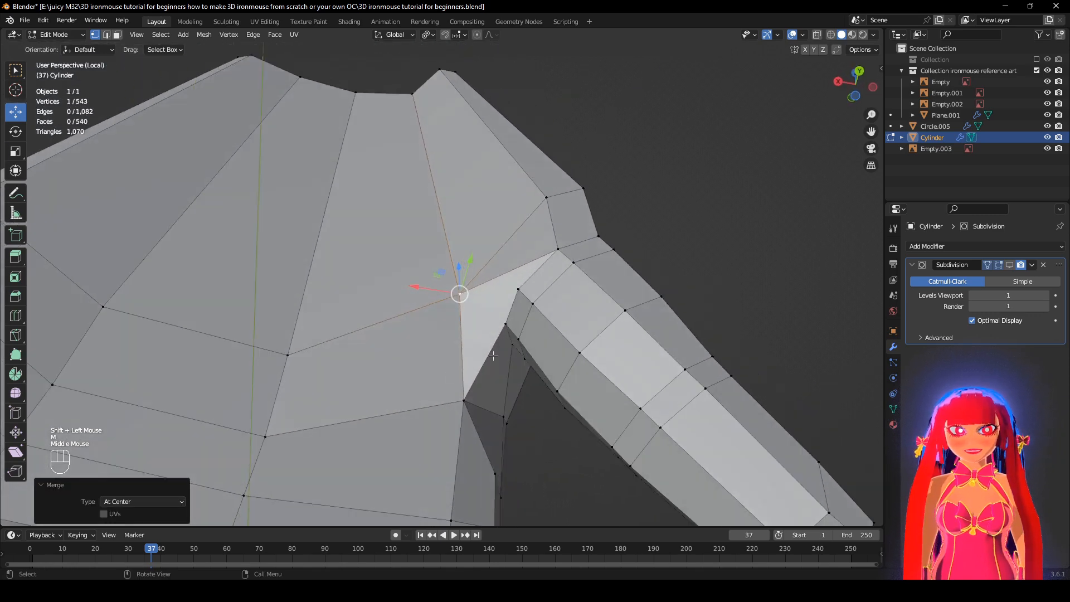
pyautogui.moveTo(471, 299); pyautogui.dragTo(514, 349, button='middle')
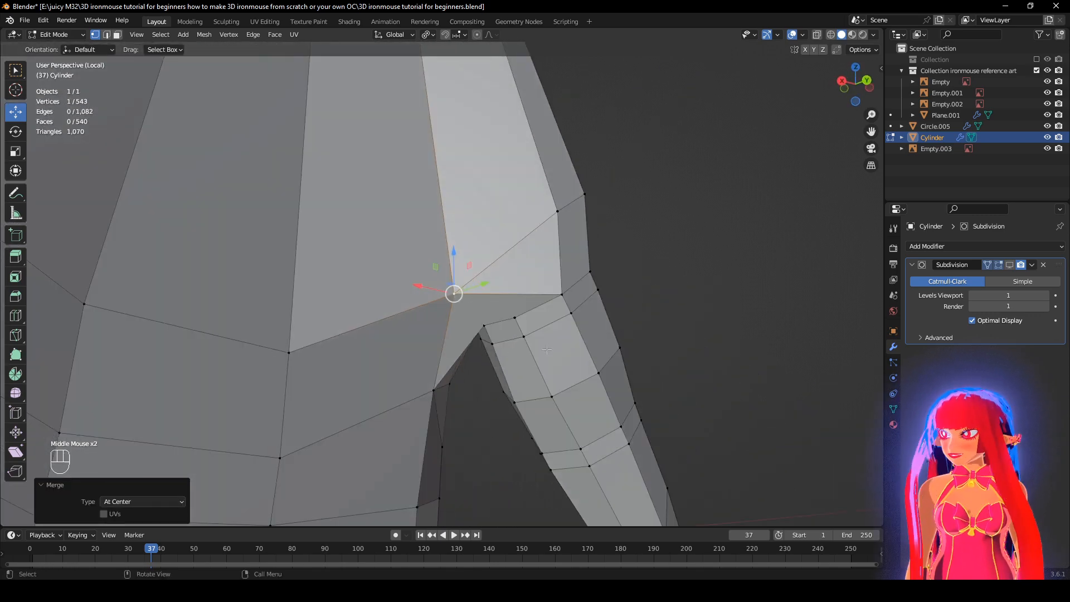
pyautogui.moveTo(598, 367); pyautogui.dragTo(607, 329, button='middle')
pyautogui.press('g')
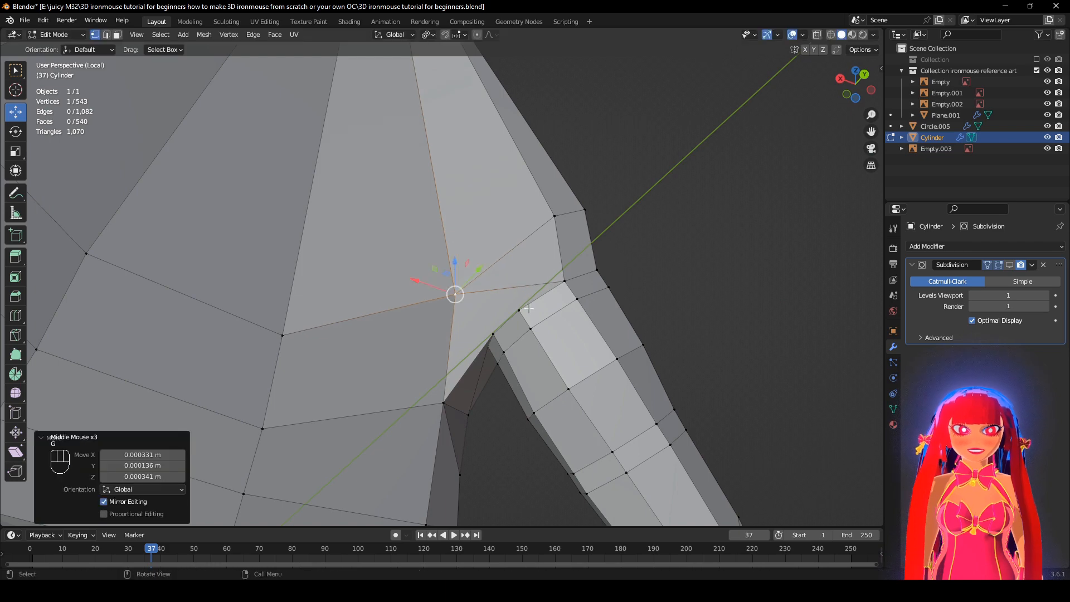
pyautogui.hotkey('ctrl', 'z')
pyautogui.hotkey('ctrl', 'z')
pyautogui.hotkey('ctrl', 'shift', 'z')
pyautogui.hotkey('ctrl', 'shift', 'z')
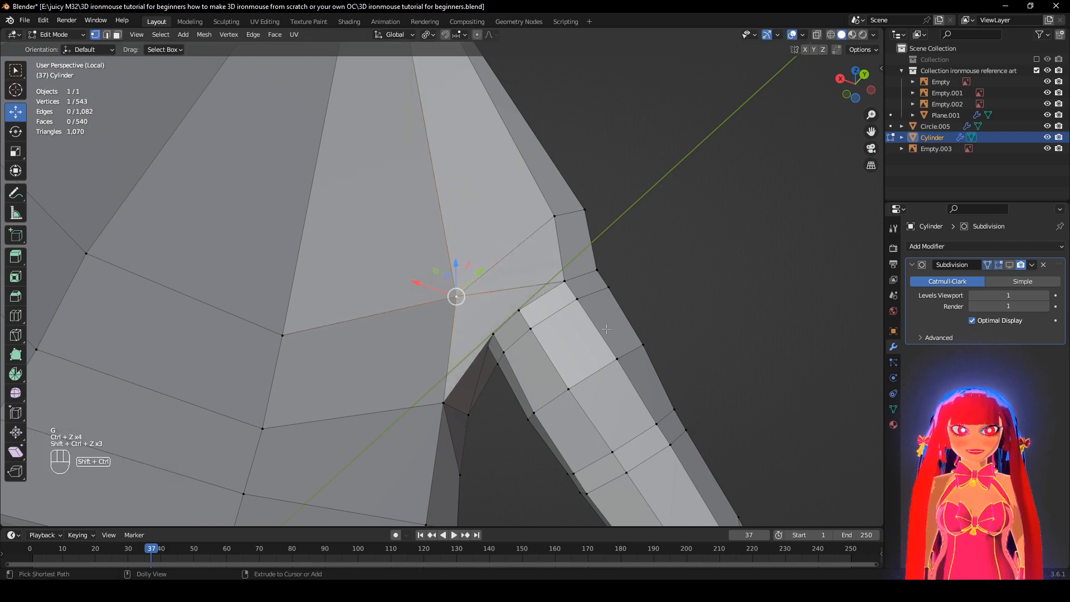
# Merge the thumb web vertex with the neighbouring thumb-base vertex at their centre and move the result slightly toward the palm.
pyautogui.scroll(-3, 606, 329)
pyautogui.moveTo(607, 329); pyautogui.dragTo(476, 370, button='middle')
pyautogui.scroll(2, 445, 311)
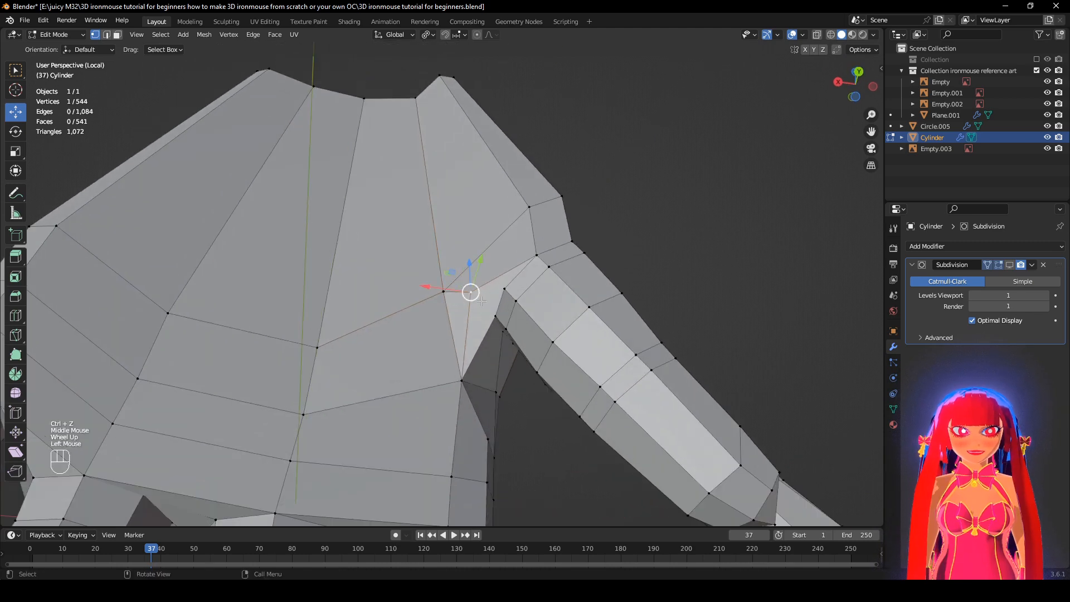
pyautogui.press('m')
pyautogui.click(802, 363)
pyautogui.moveTo(801, 363); pyautogui.dragTo(501, 405, button='middle')
pyautogui.scroll(2, 568, 381)
pyautogui.press('g')
pyautogui.click(510, 405)
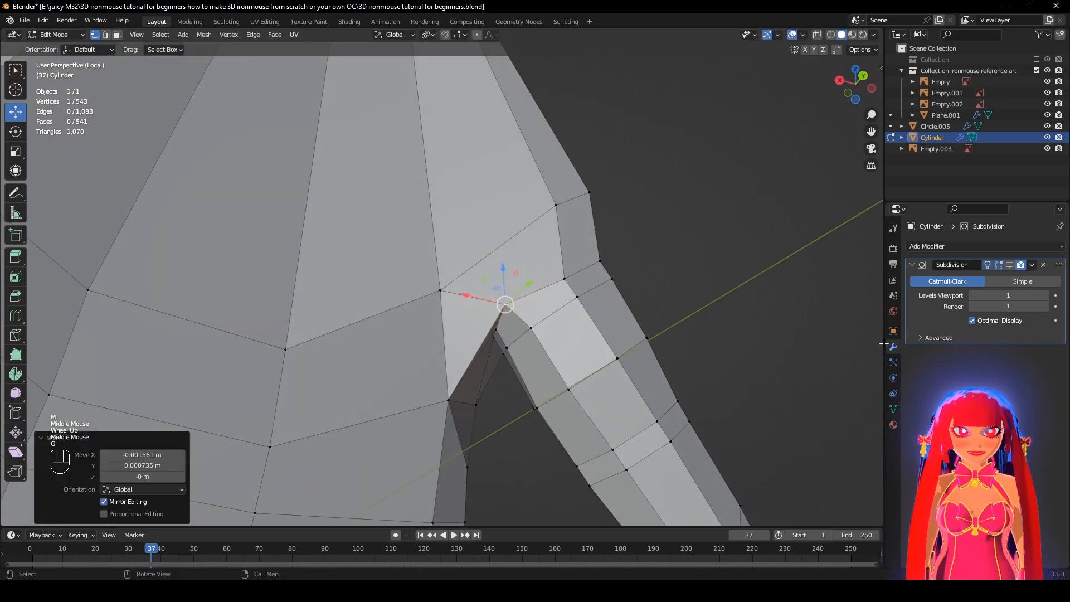
# Dissolve the edge between the merged thumb-base vertex and the palm vertex below it.
pyautogui.moveTo(614, 385); pyautogui.dragTo(552, 340, button='middle')
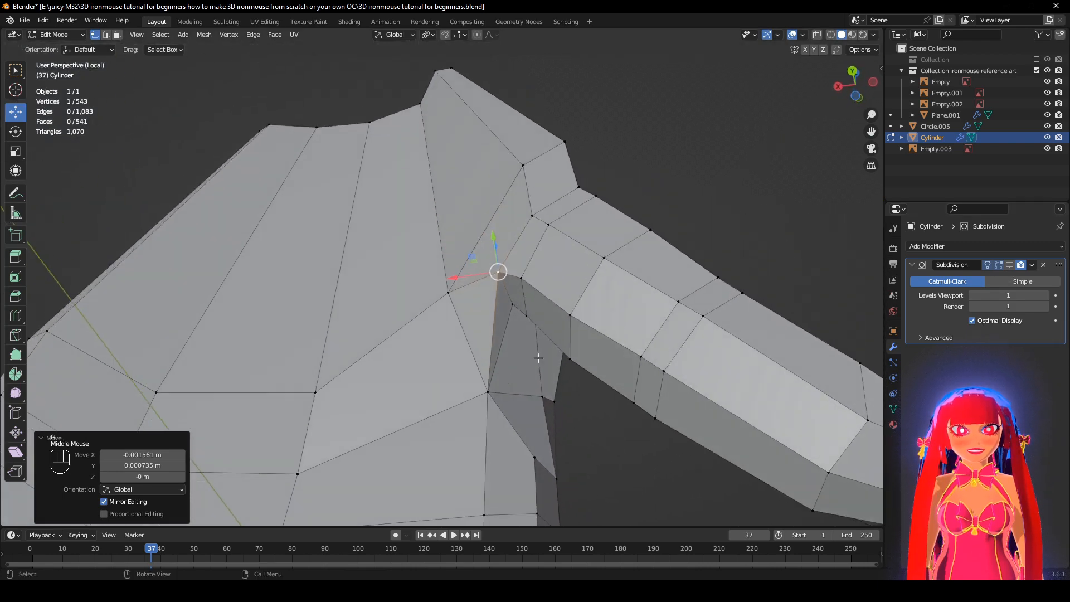
pyautogui.keyDown('shift'); pyautogui.click(488, 392); pyautogui.keyUp('shift')
pyautogui.press('x')
pyautogui.click(673, 351)
pyautogui.moveTo(673, 352)
pyautogui.mouseDown(button='middle')
pyautogui.moveTo(669, 343)
pyautogui.moveTo(665, 359)
pyautogui.mouseUp(button='middle')
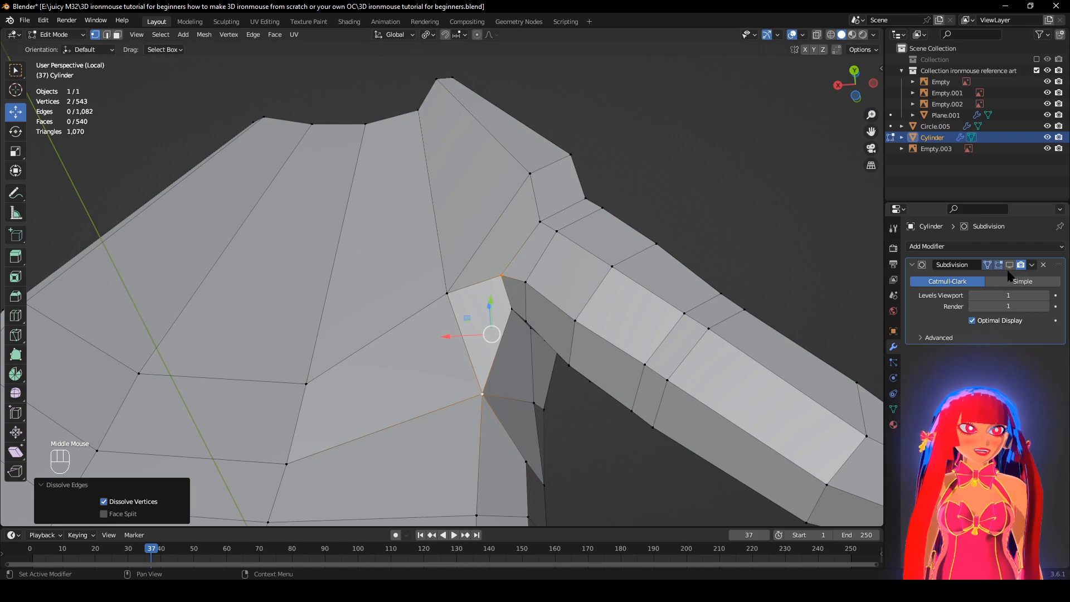
# Inspect the thumb web with the Subdivision viewport display turned on, undoing a trial loop cut.
pyautogui.click(1010, 264)
pyautogui.scroll(-3, 496, 334)
pyautogui.moveTo(496, 334); pyautogui.dragTo(454, 407, button='middle')
pyautogui.click(528, 339)
pyautogui.hotkey('ctrl', 'z')
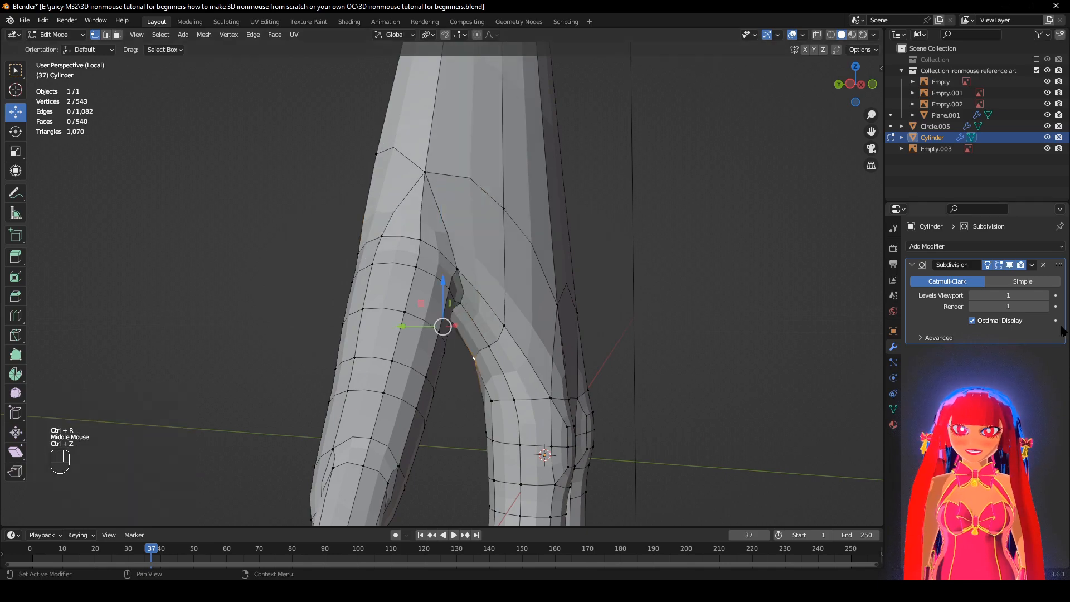
pyautogui.click(1010, 265)
# Select the edge loop around the palm above the knuckles and edge-slide it toward the wrist by about 0.19.
pyautogui.moveTo(530, 345); pyautogui.dragTo(636, 347, button='middle')
pyautogui.moveTo(529, 346); pyautogui.dragTo(433, 346, button='middle')
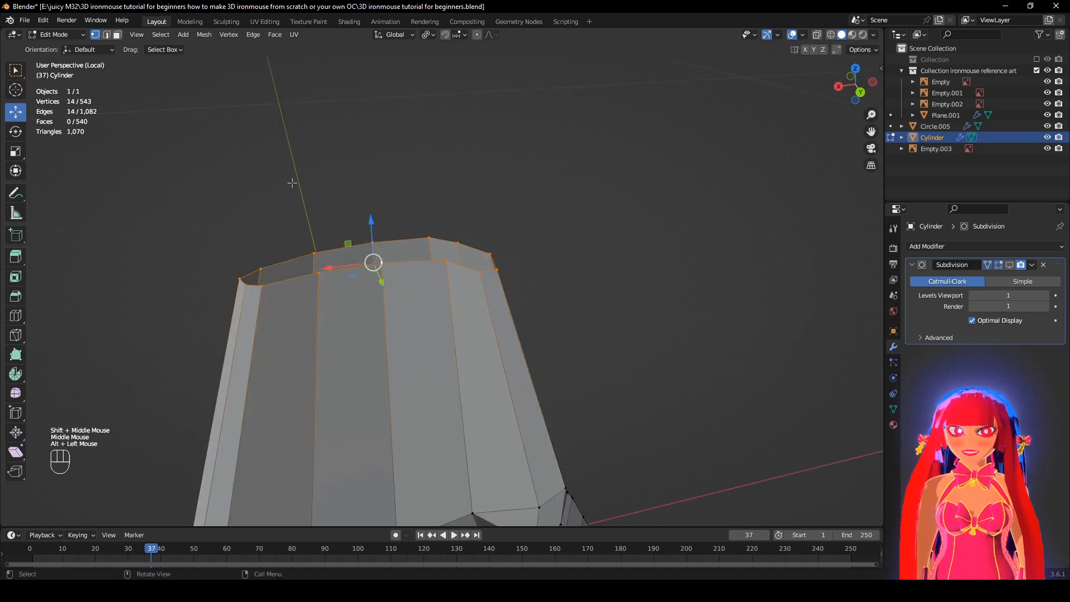
pyautogui.scroll(-4, 627, 243)
pyautogui.moveTo(627, 243); pyautogui.dragTo(349, 251, button='middle')
pyautogui.keyDown('shift'); pyautogui.moveTo(513, 365); pyautogui.dragTo(491, 226, button='middle'); pyautogui.keyUp('shift')
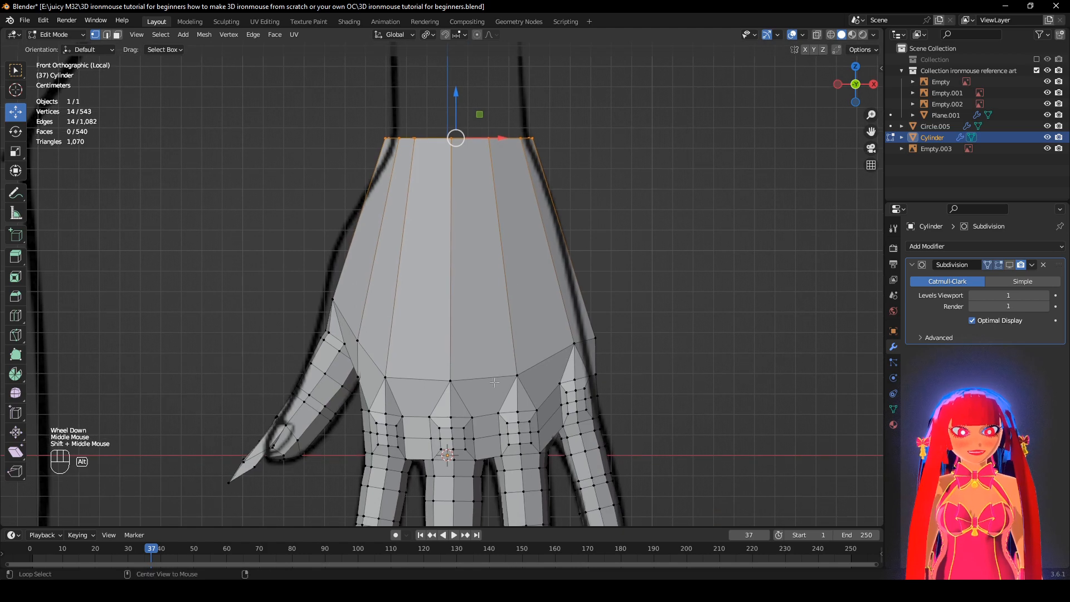
pyautogui.moveTo(604, 372); pyautogui.dragTo(403, 376, button='middle')
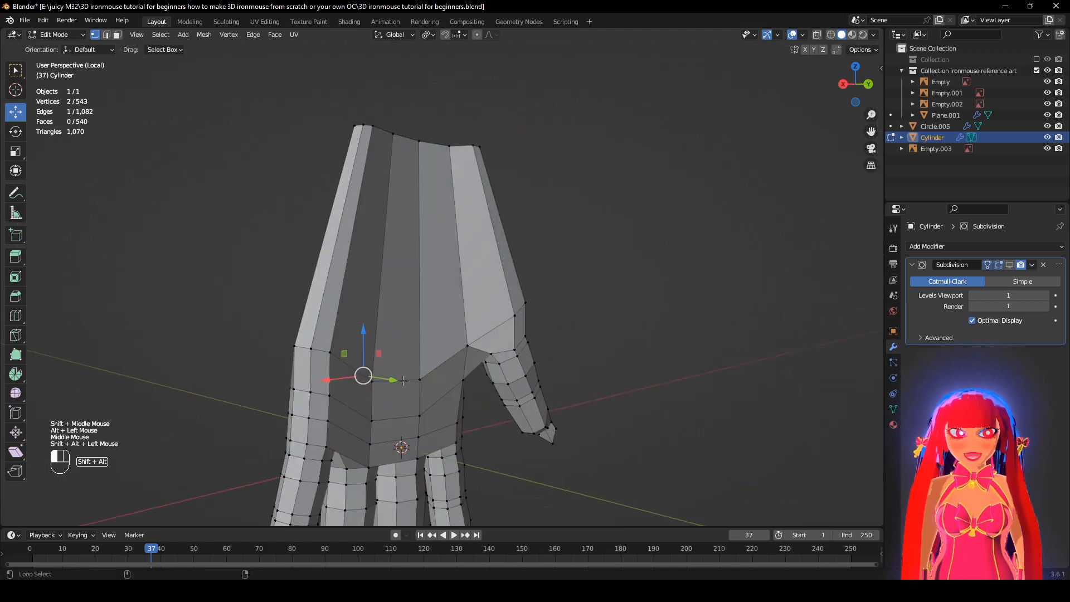
pyautogui.moveTo(590, 325); pyautogui.dragTo(341, 334, button='middle')
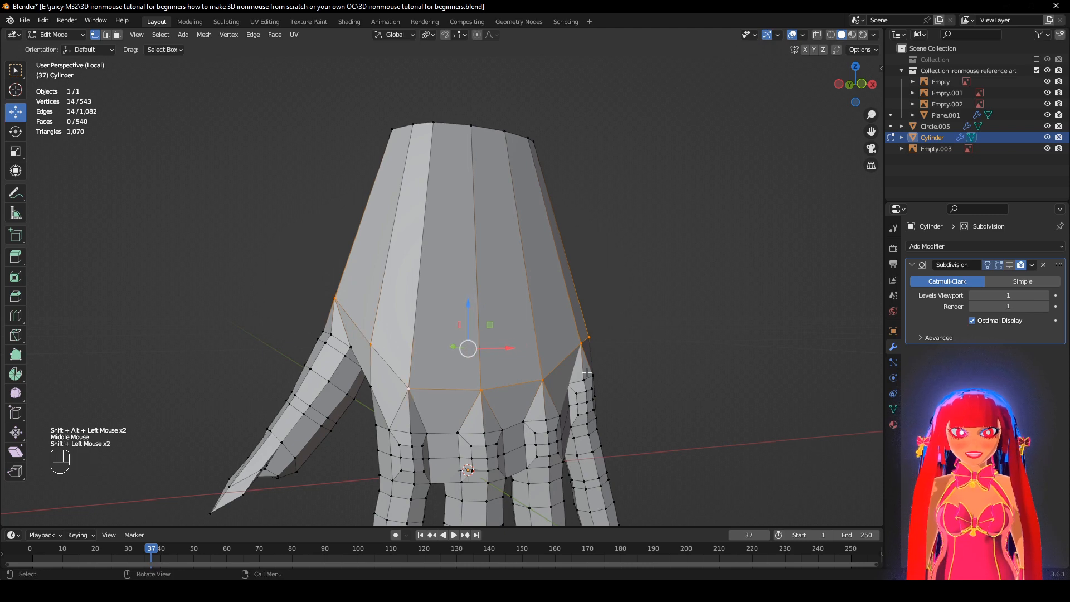
pyautogui.keyDown('alt'); pyautogui.moveTo(587, 372); pyautogui.dragTo(566, 371, button='middle'); pyautogui.keyUp('alt')
pyautogui.press('g')
pyautogui.press('g')
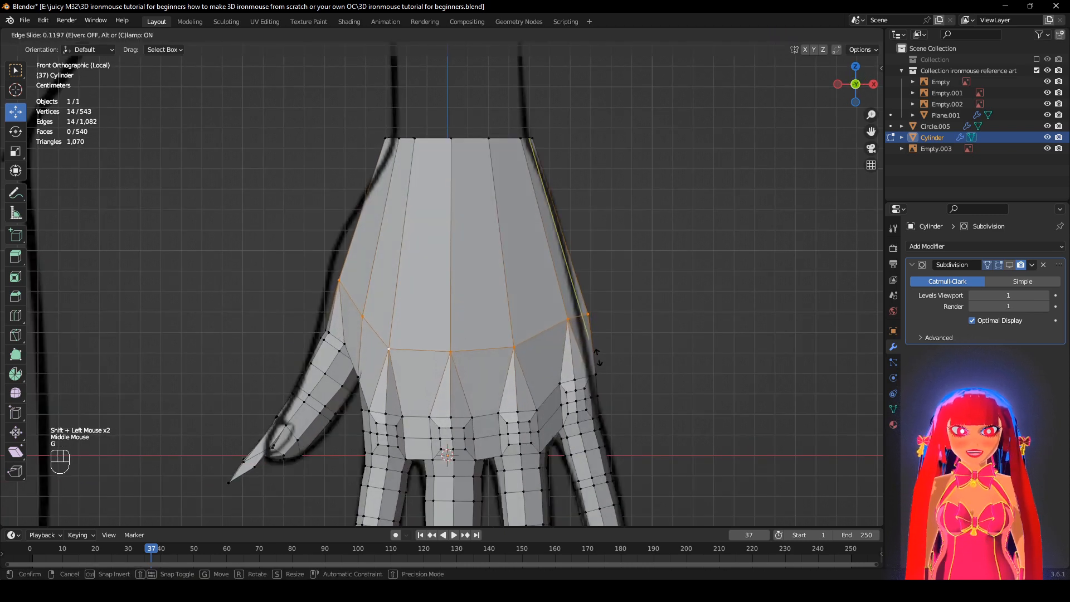
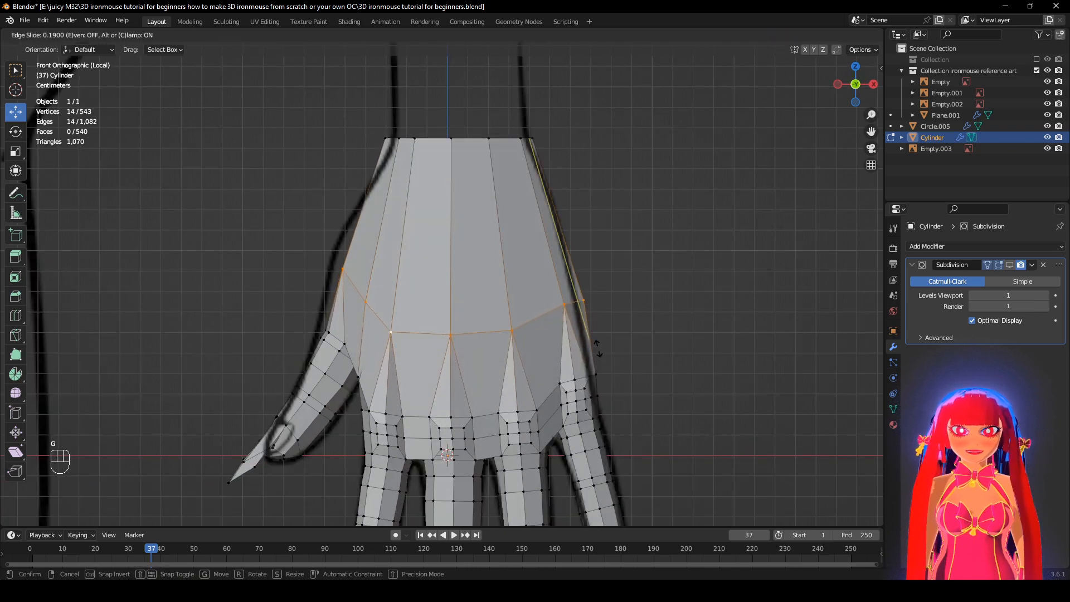
pyautogui.click(598, 348)
# Edge-slide the four loop vertices above the finger knuckles on the back of the hand further toward the wrist.
pyautogui.click(564, 305)
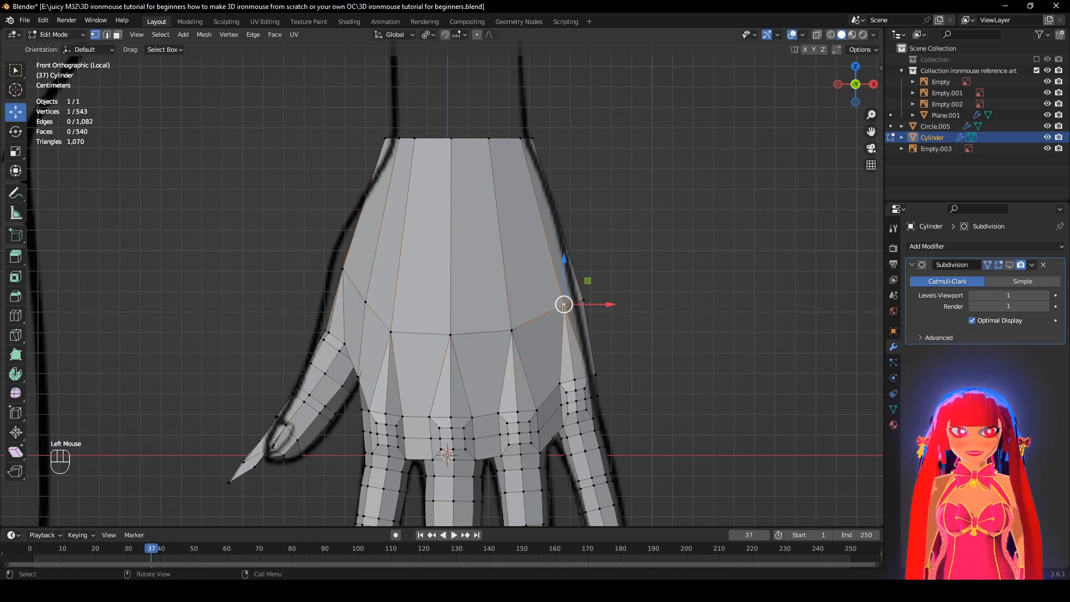
pyautogui.keyDown('shift'); pyautogui.click(390, 332); pyautogui.keyUp('shift')
pyautogui.press('g')
pyautogui.press('g')
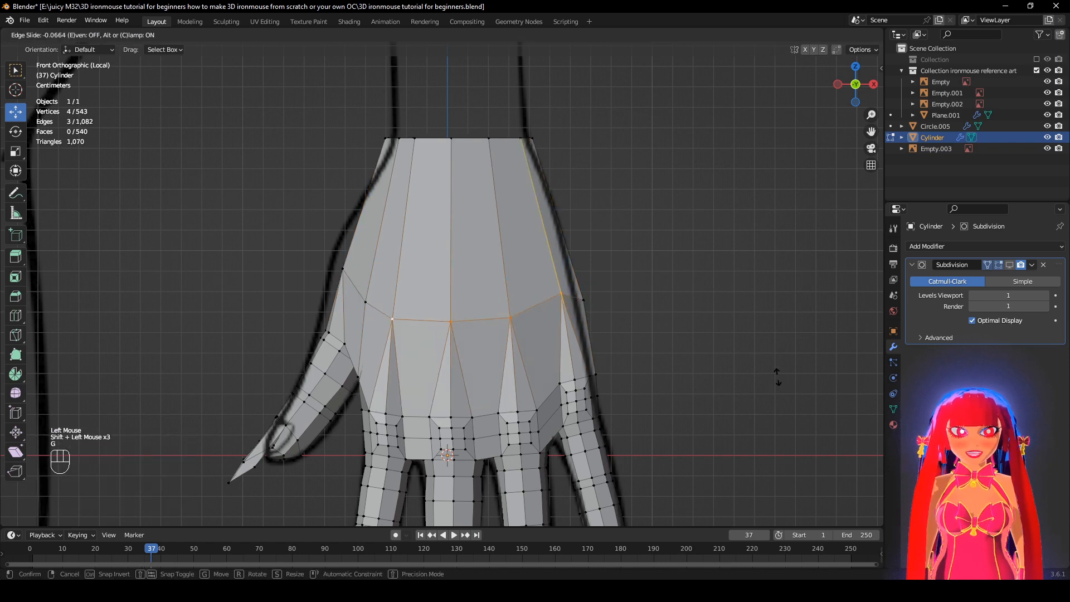
pyautogui.click(757, 345)
pyautogui.click(757, 344)
# Add one centred loop cut around the hand between the wrist opening and the upper palm loop.
pyautogui.moveTo(749, 346); pyautogui.dragTo(533, 309, button='middle')
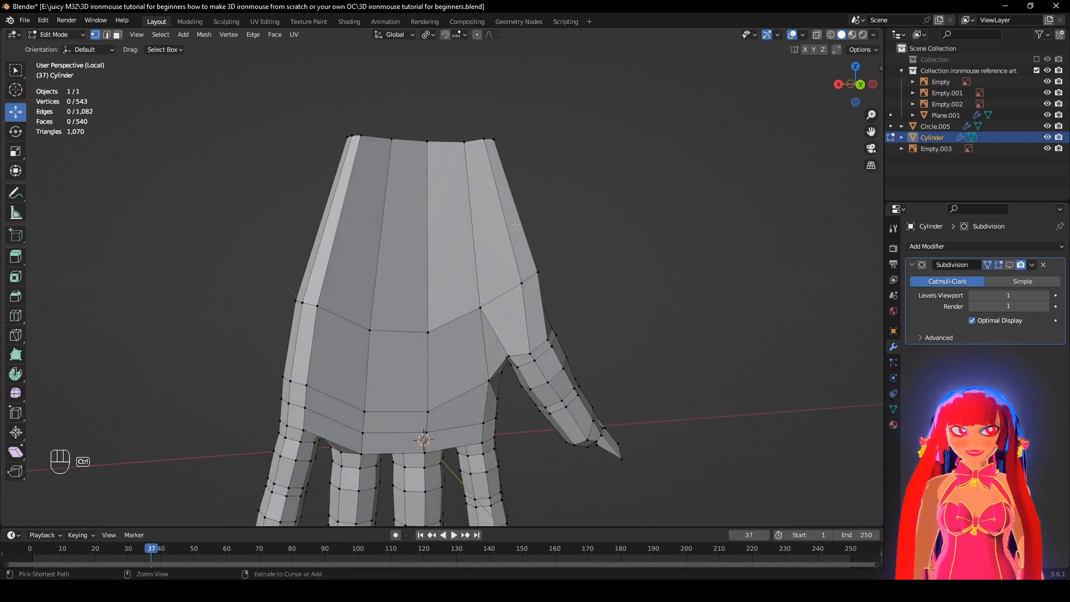
pyautogui.click(554, 301)
pyautogui.rightClick(554, 301)
pyautogui.moveTo(554, 301); pyautogui.dragTo(521, 293, button='middle')
# Select the wrist's open edge loop and open the vertex operations for it.
pyautogui.click(673, 250)
pyautogui.moveTo(741, 279); pyautogui.dragTo(445, 332, button='middle')
pyautogui.rightClick(618, 302)
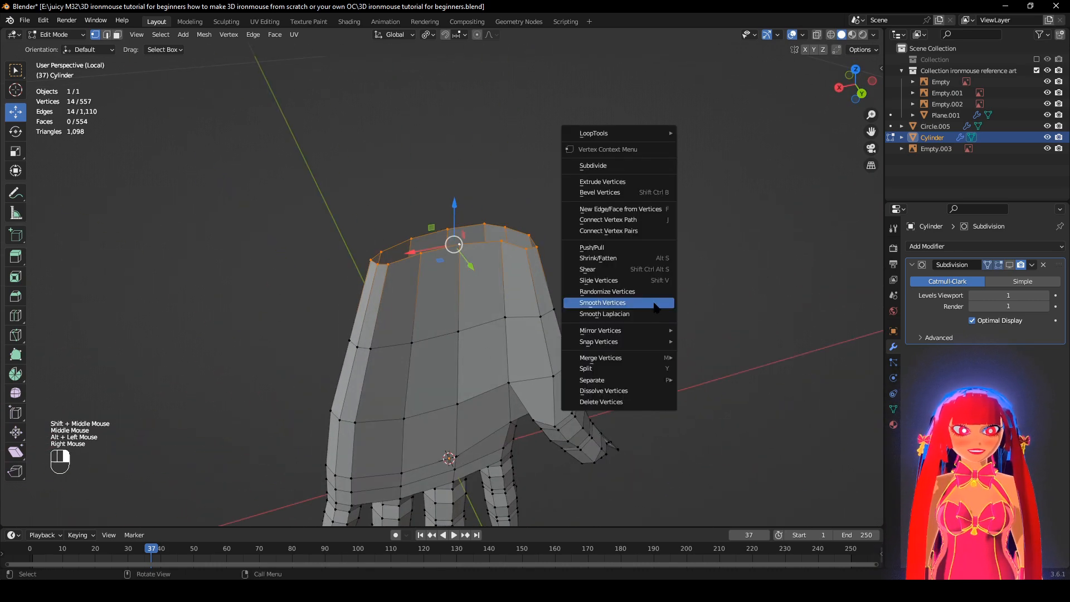
# Smooth the vertices of the open wrist edge loop and raise it about 0.005 m along Z.
pyautogui.click(655, 307)
pyautogui.keyDown('alt'); pyautogui.moveTo(609, 324); pyautogui.dragTo(582, 233, button='middle'); pyautogui.keyUp('alt')
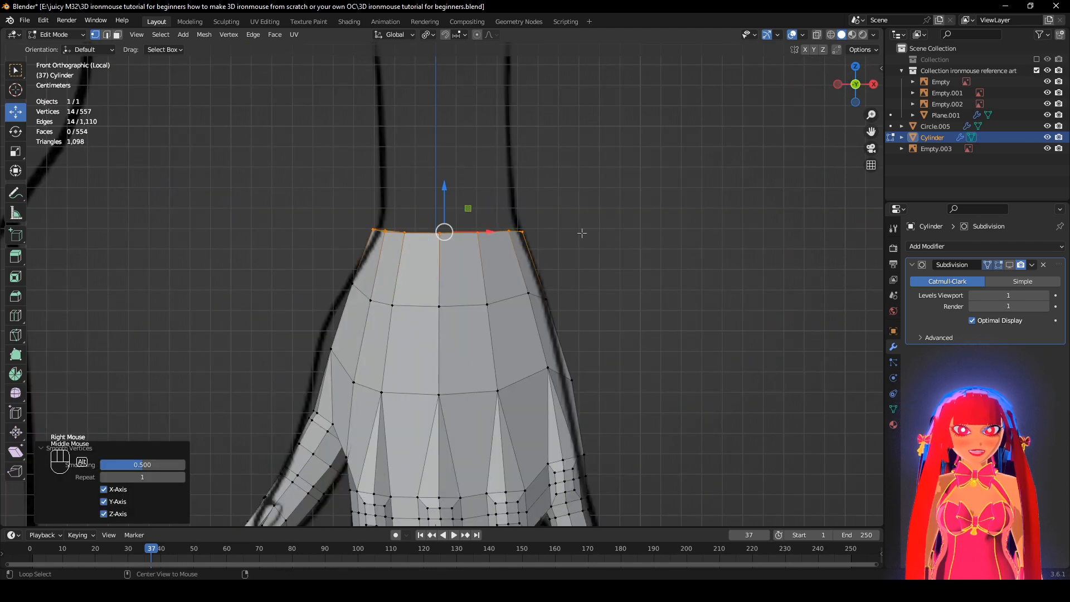
pyautogui.moveTo(435, 194); pyautogui.dragTo(435, 185)
# Scale the open wrist loop uniformly to about 0.89 to fit the reference outline.
pyautogui.press('s')
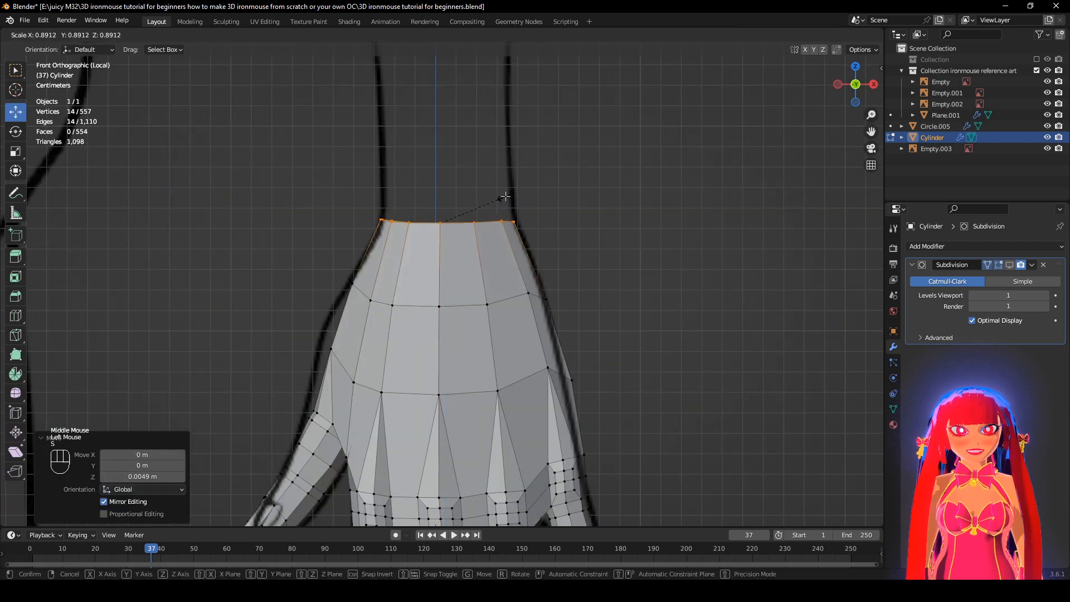
pyautogui.click(505, 196)
pyautogui.moveTo(505, 196); pyautogui.dragTo(163, 174, button='middle')
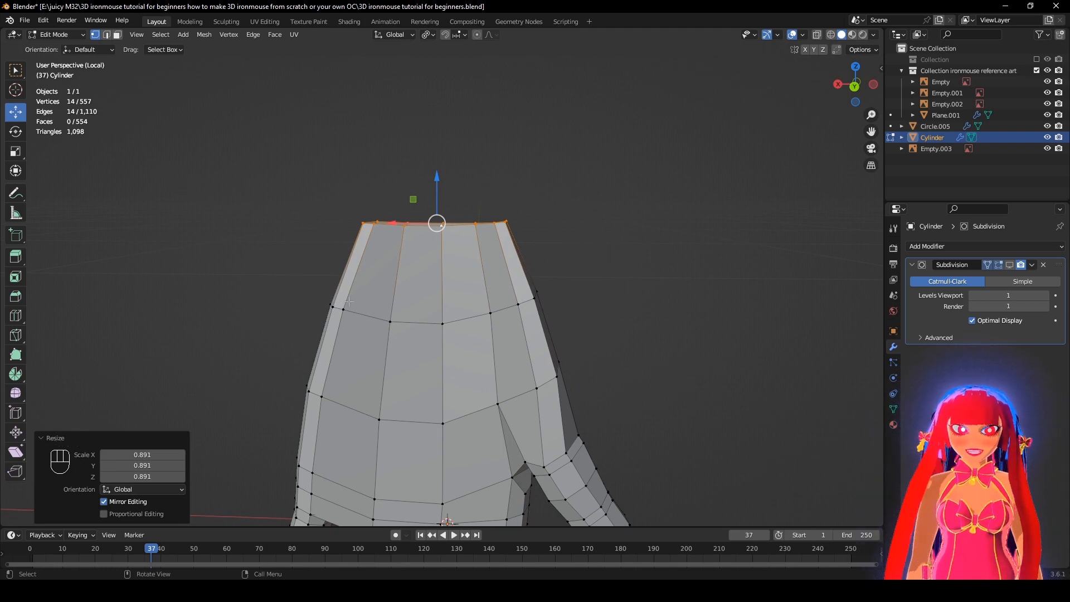
# Slide the two rim vertices on the wrist's little-finger side downward along their edges and fill the gap above with a face.
pyautogui.moveTo(349, 302); pyautogui.dragTo(418, 306, button='middle')
pyautogui.scroll(-2, 418, 307)
pyautogui.keyDown('shift'); pyautogui.scroll(1, 446, 323); pyautogui.keyUp('shift')
pyautogui.scroll(-2, 471, 252)
pyautogui.keyDown('shift'); pyautogui.moveTo(462, 334); pyautogui.dragTo(567, 252, button='middle'); pyautogui.keyUp('shift')
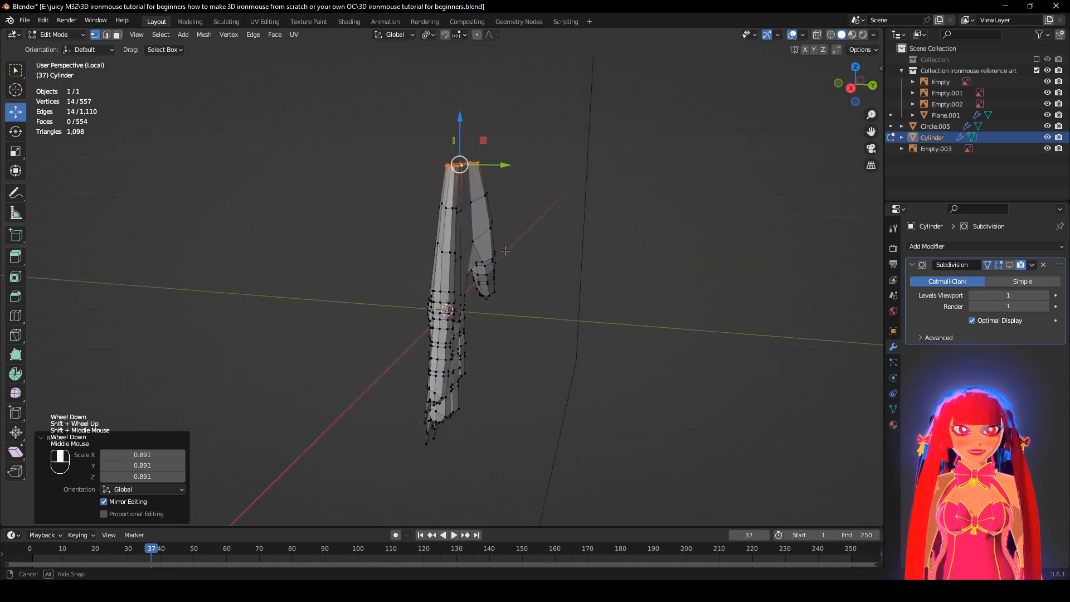
pyautogui.moveTo(502, 246); pyautogui.dragTo(540, 245, button='middle')
pyautogui.scroll(3, 408, 343)
pyautogui.scroll(1, 518, 342)
pyautogui.scroll(1, 540, 245)
pyautogui.click(518, 214)
pyautogui.keyDown('shift'); pyautogui.click(506, 213); pyautogui.keyUp('shift')
pyautogui.keyDown('shift'); pyautogui.moveTo(600, 304); pyautogui.dragTo(633, 187, button='middle'); pyautogui.keyUp('shift')
pyautogui.scroll(-1, 612, 203)
pyautogui.keyDown('shift'); pyautogui.moveTo(632, 186); pyautogui.dragTo(619, 261, button='middle'); pyautogui.keyUp('shift')
pyautogui.scroll(1, 583, 275)
pyautogui.press('g')
pyautogui.press('g')
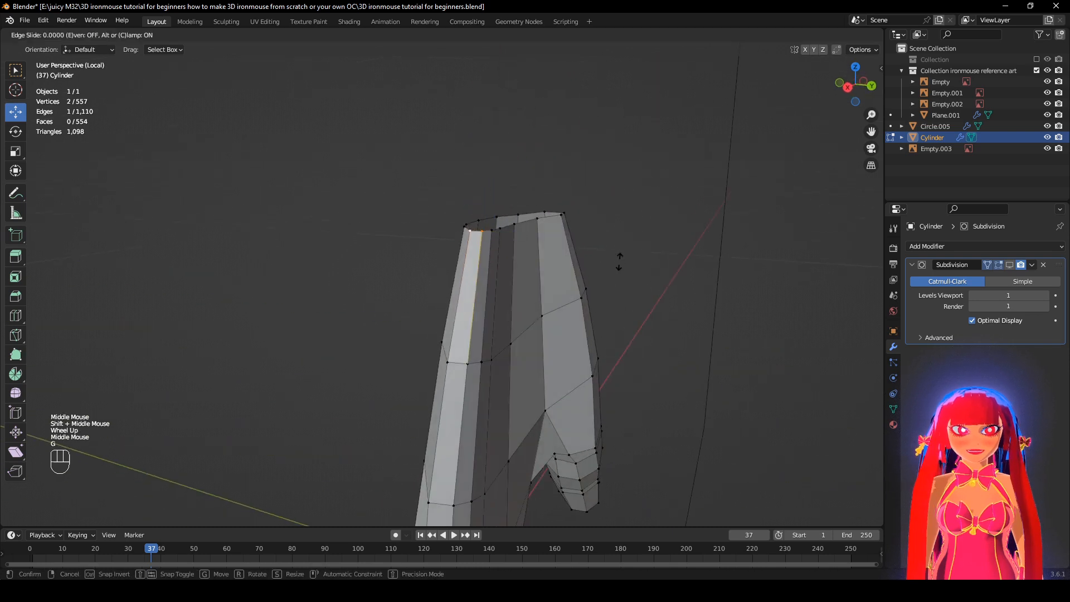
pyautogui.click(613, 277)
pyautogui.press('f')
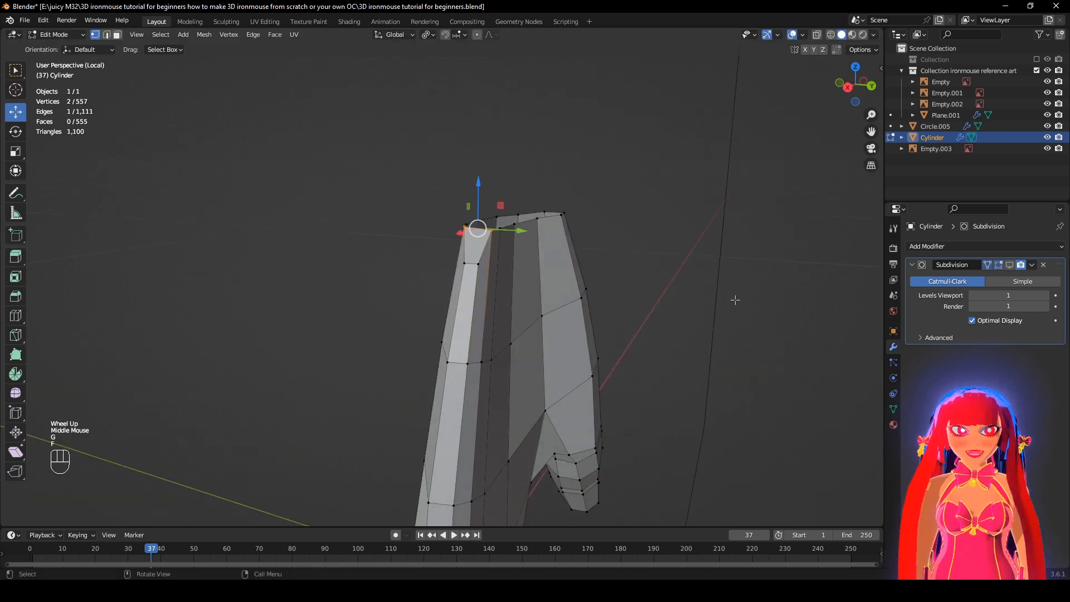
# Slide the two rim vertices on the wrist's thumb side downward along their edges and bridge the notch with a face.
pyautogui.moveTo(728, 276); pyautogui.dragTo(644, 307, button='middle')
pyautogui.scroll(-2, 545, 306)
pyautogui.keyDown('shift'); pyautogui.moveTo(583, 398); pyautogui.dragTo(526, 299, button='middle'); pyautogui.keyUp('shift')
pyautogui.moveTo(527, 299); pyautogui.dragTo(410, 306, button='middle')
pyautogui.keyDown('shift'); pyautogui.moveTo(411, 184); pyautogui.dragTo(424, 268, button='middle'); pyautogui.keyUp('shift')
pyautogui.scroll(2, 428, 263)
pyautogui.click(437, 256)
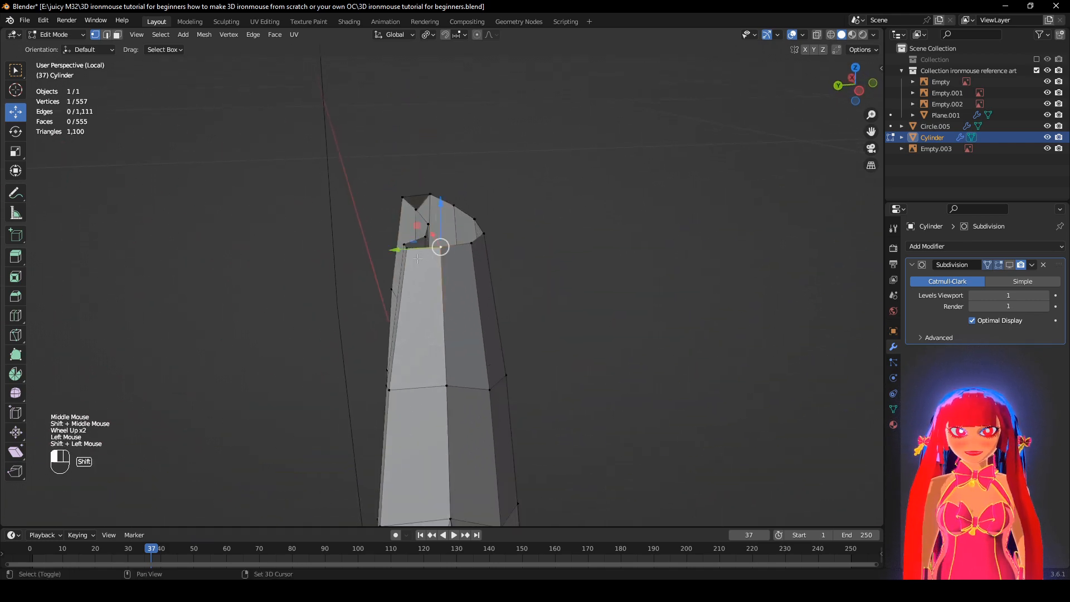
pyautogui.scroll(-1, 417, 259)
pyautogui.moveTo(494, 286); pyautogui.dragTo(516, 277, button='middle')
pyautogui.press('g')
pyautogui.press('g')
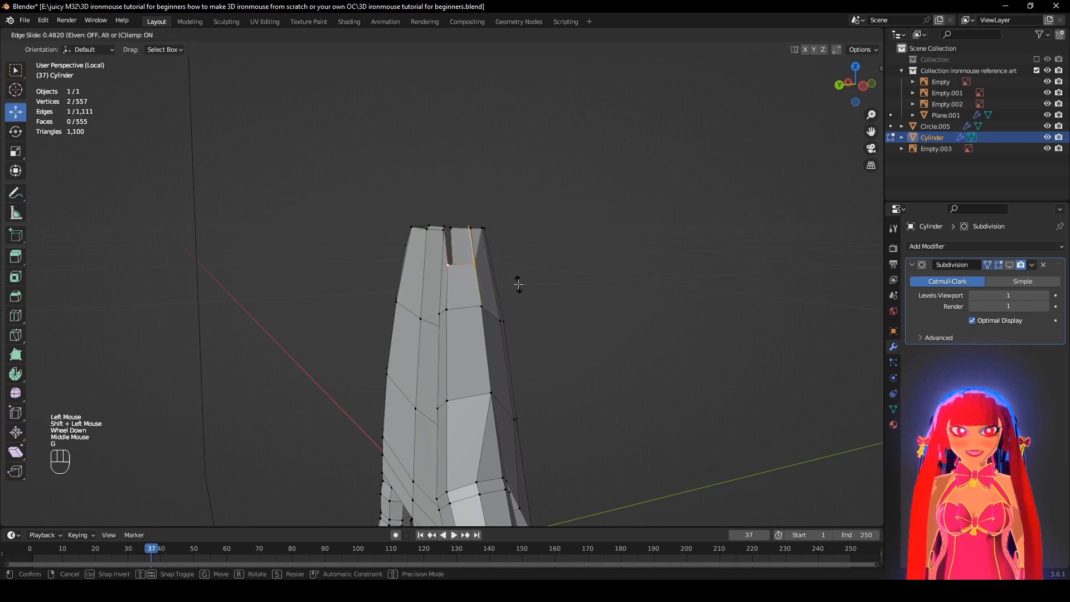
pyautogui.click(518, 285)
pyautogui.press('f')
# Slide the two middle vertices on the broad side of the wrist rim downward and fill the gap above them.
pyautogui.moveTo(503, 319); pyautogui.dragTo(616, 334, button='middle')
pyautogui.scroll(1, 588, 326)
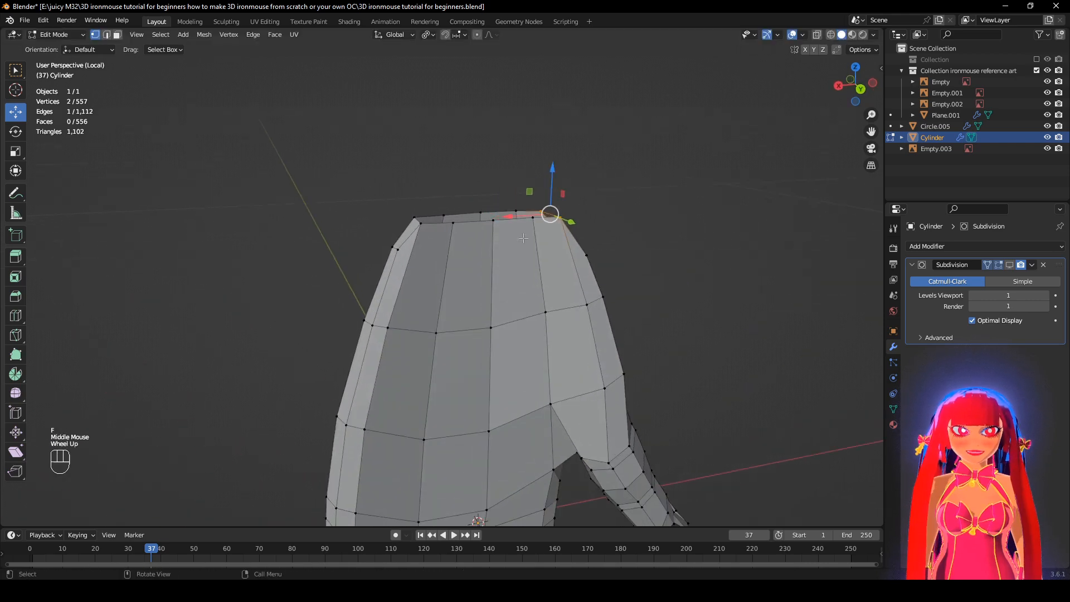
pyautogui.keyDown('shift'); pyautogui.click(486, 228); pyautogui.keyUp('shift')
pyautogui.moveTo(486, 229); pyautogui.dragTo(602, 364, button='middle')
pyautogui.press('g')
pyautogui.press('g')
pyautogui.click(604, 281)
pyautogui.press('f')
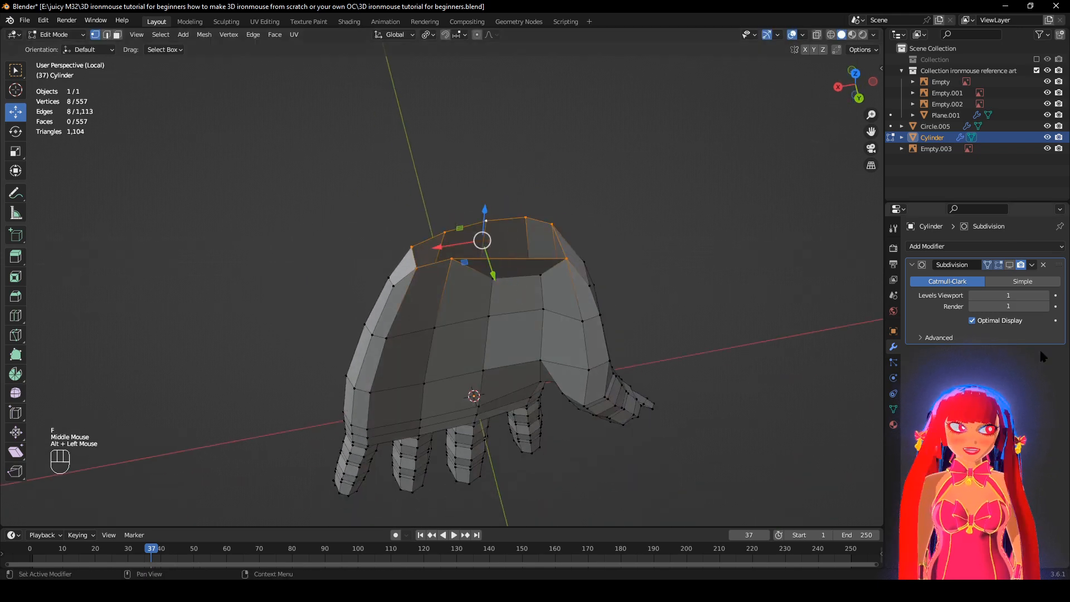
# Show the subdivision in the viewport and extrude the eight-vertex wrist rim about 0.02 m upward.
pyautogui.click(1009, 264)
pyautogui.scroll(3, 641, 278)
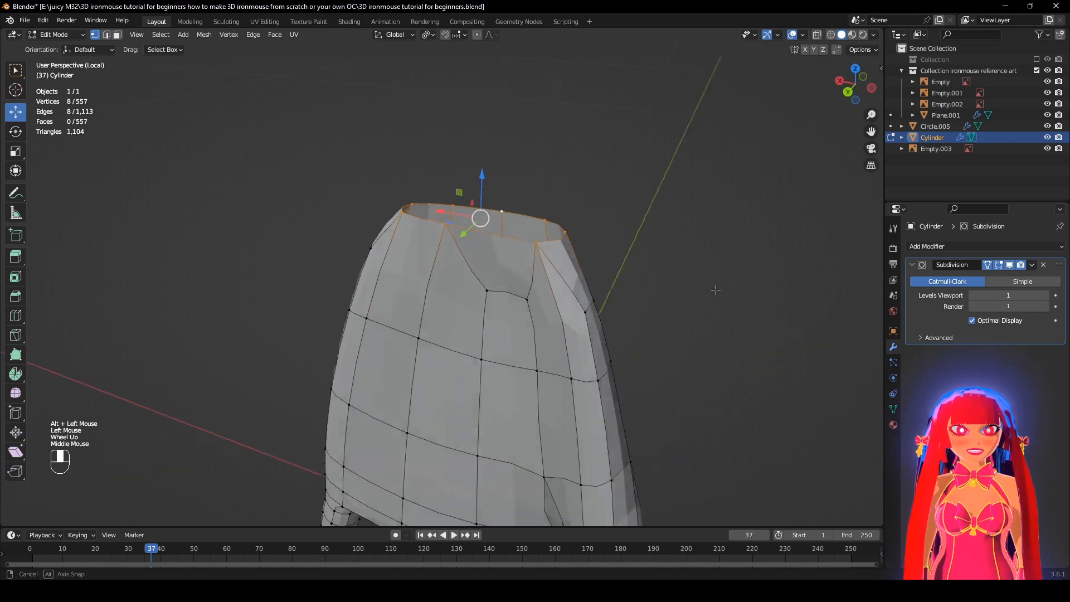
pyautogui.moveTo(641, 278); pyautogui.dragTo(694, 281, button='middle')
pyautogui.moveTo(528, 252); pyautogui.dragTo(417, 246, button='middle')
pyautogui.scroll(-2, 417, 246)
pyautogui.press('e')
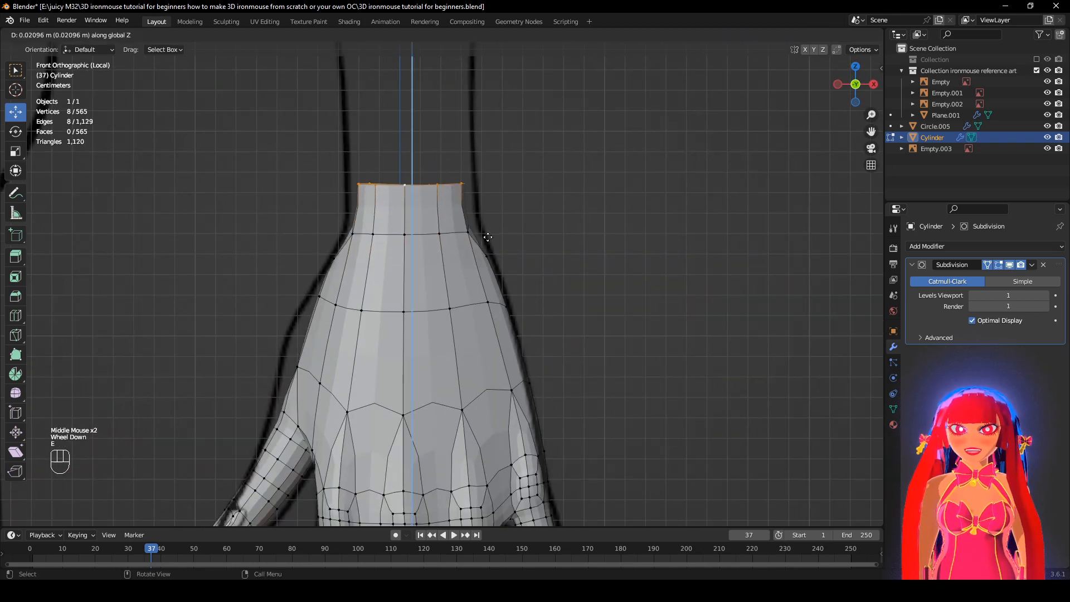
pyautogui.click(489, 228)
# Inspect the subdivided hand and wrist shape with the viewport overlays hidden.
pyautogui.moveTo(391, 295); pyautogui.dragTo(624, 320, button='middle')
pyautogui.click(773, 260)
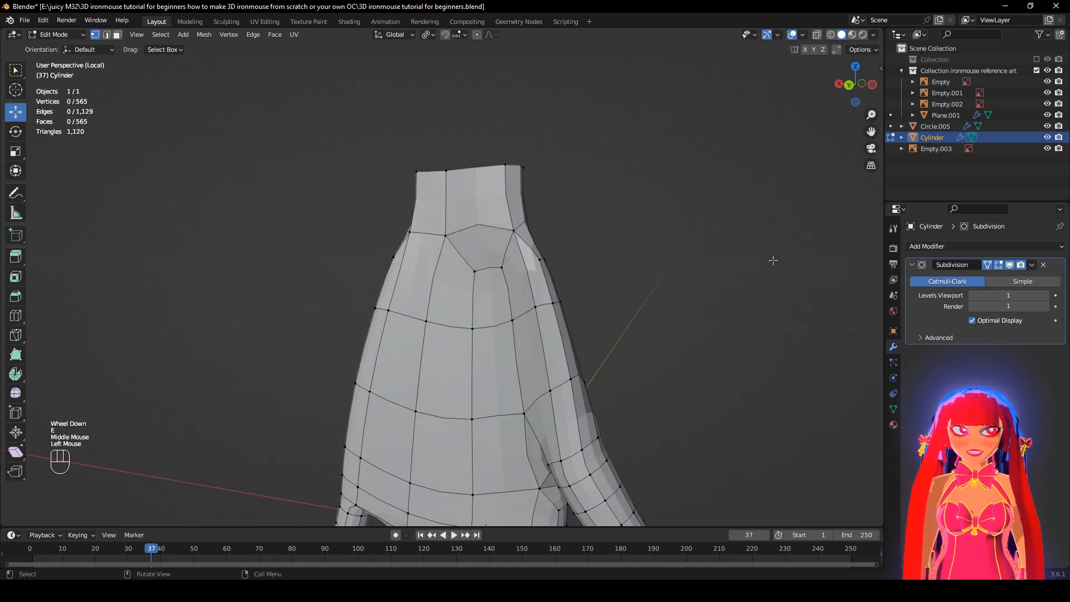
pyautogui.click(792, 34)
pyautogui.moveTo(647, 248); pyautogui.dragTo(617, 247, button='middle')
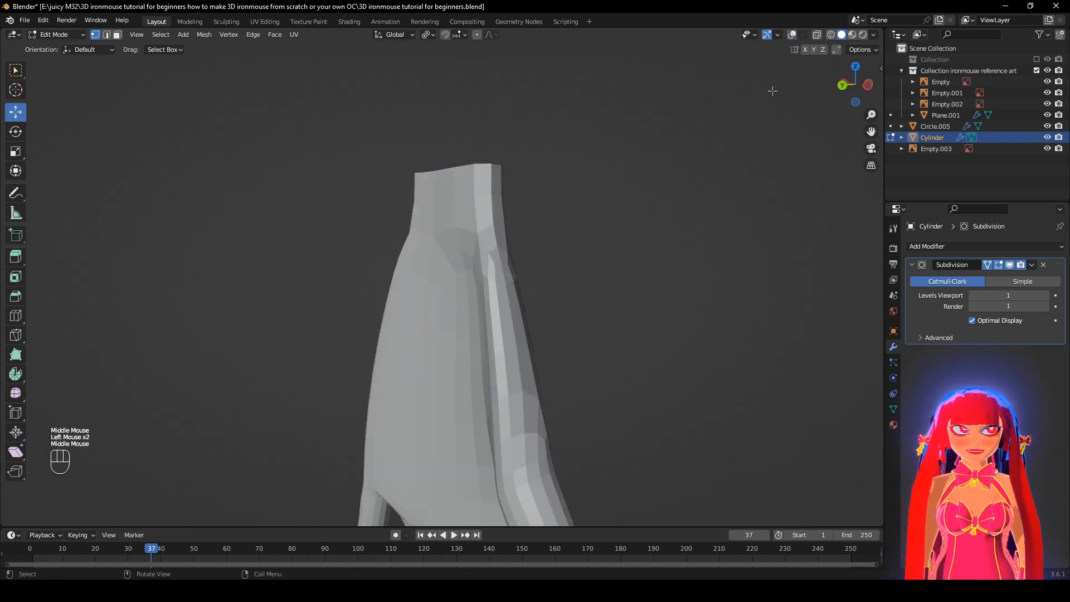
pyautogui.moveTo(773, 91); pyautogui.dragTo(590, 260, button='middle')
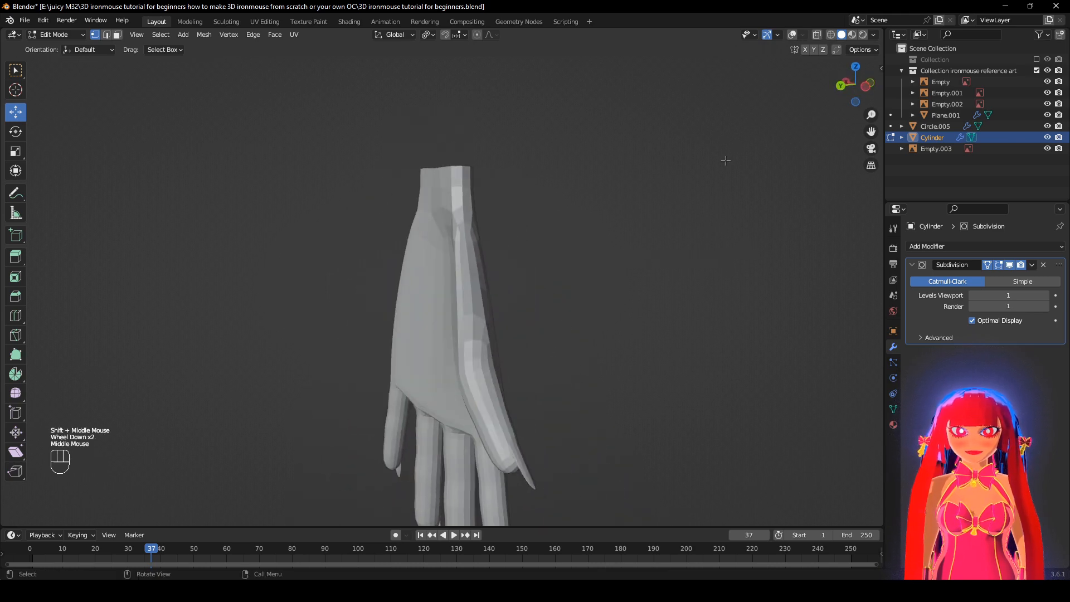
pyautogui.click(792, 35)
# Hide the viewport subdivision and slide the wrist-crease vertex at the little-finger end of the broad-side fill inward.
pyautogui.scroll(1, 502, 307)
pyautogui.moveTo(501, 306); pyautogui.dragTo(502, 278, button='middle')
pyautogui.scroll(2, 502, 279)
pyautogui.keyDown('shift'); pyautogui.moveTo(501, 223); pyautogui.dragTo(412, 354, button='middle'); pyautogui.keyUp('shift')
pyautogui.scroll(1, 428, 357)
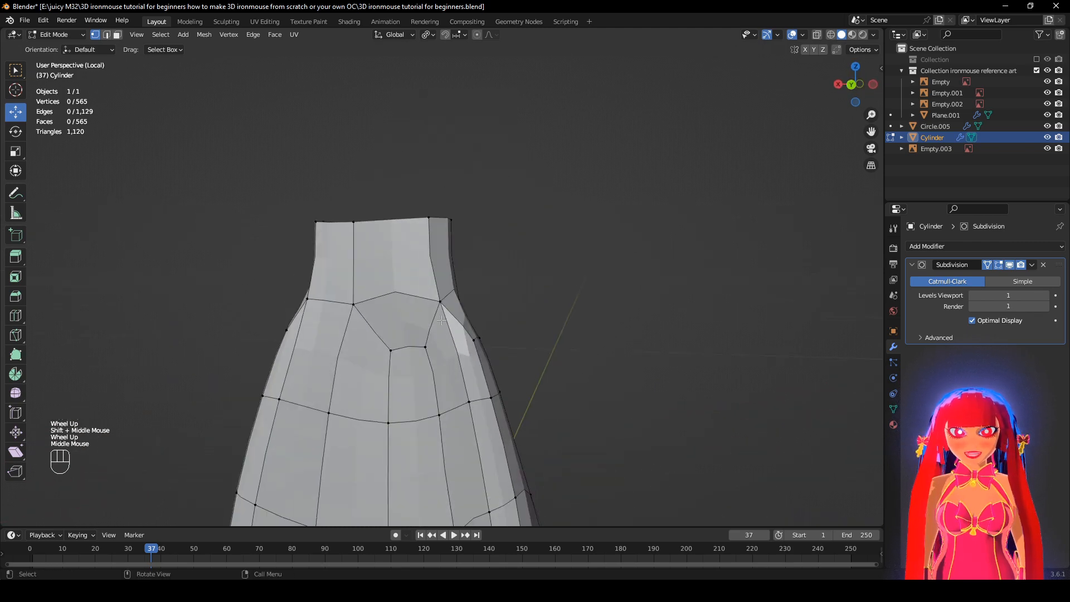
pyautogui.keyDown('shift'); pyautogui.moveTo(442, 320); pyautogui.dragTo(469, 280, button='middle'); pyautogui.keyUp('shift')
pyautogui.click(1010, 265)
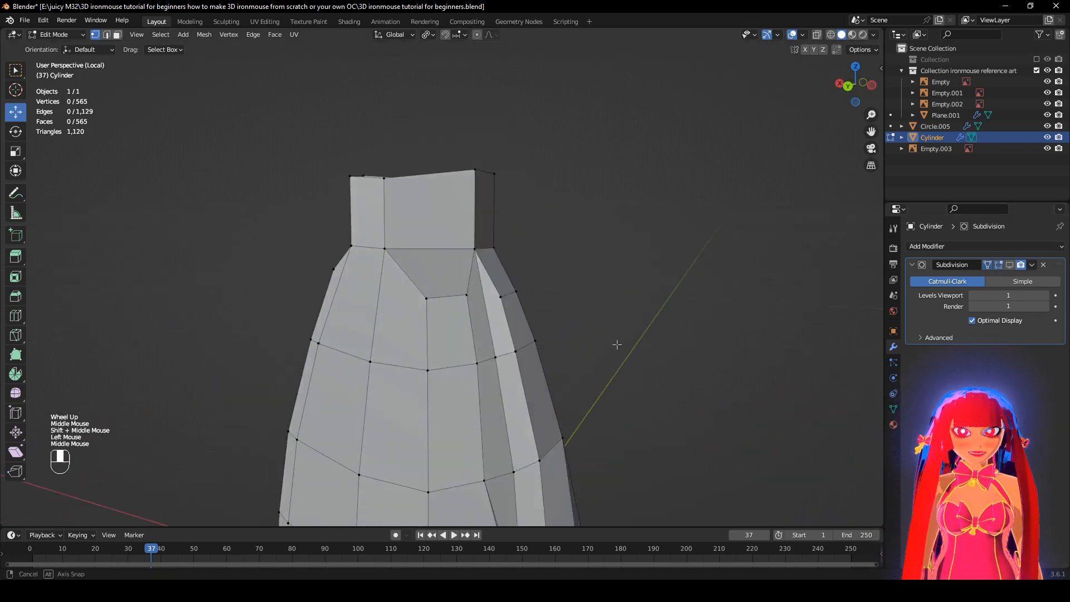
pyautogui.moveTo(616, 346); pyautogui.dragTo(469, 308, button='middle')
pyautogui.moveTo(434, 267); pyautogui.dragTo(574, 310, button='middle')
pyautogui.moveTo(485, 303); pyautogui.dragTo(469, 273, button='middle')
pyautogui.click(344, 253)
pyautogui.press('g')
pyautogui.press('g')
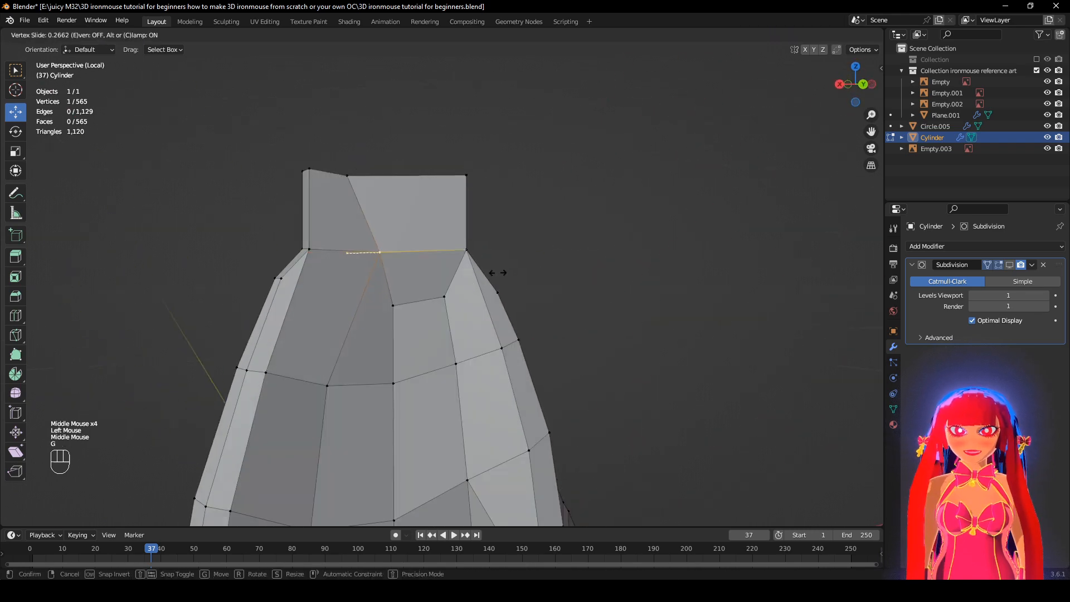
pyautogui.click(497, 273)
# Slide the wrist-crease vertex at the thumb end of the broad-side fill along its edge by a factor of about 0.33.
pyautogui.moveTo(650, 345); pyautogui.dragTo(724, 289, button='middle')
pyautogui.click(462, 273)
pyautogui.press('g')
pyautogui.press('g')
pyautogui.click(532, 296)
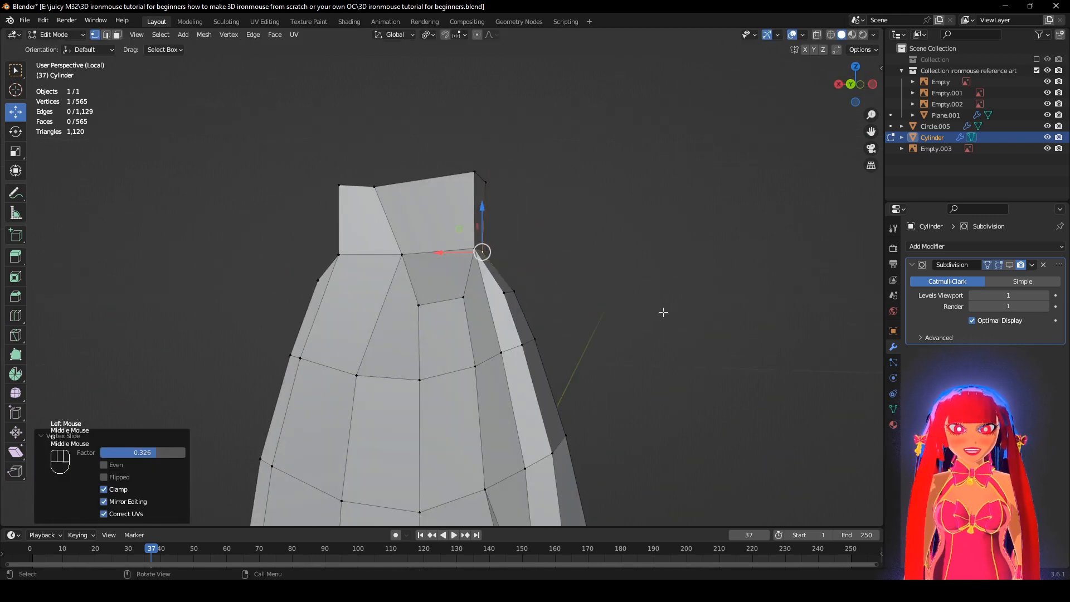
pyautogui.scroll(-1, 663, 312)
pyautogui.moveTo(663, 314); pyautogui.dragTo(588, 353, button='middle')
# Undo the crease vertex slides, the wrist extrusion and the last two gap fills.
pyautogui.hotkey('ctrl', 'z')
pyautogui.hotkey('ctrl', 'z')
pyautogui.hotkey('ctrl', 'z')
pyautogui.hotkey('ctrl', 'z')
pyautogui.hotkey('ctrl', 'z')
pyautogui.hotkey('ctrl', 'shift', 'z')
pyautogui.hotkey('ctrl', 'shift', 'z')
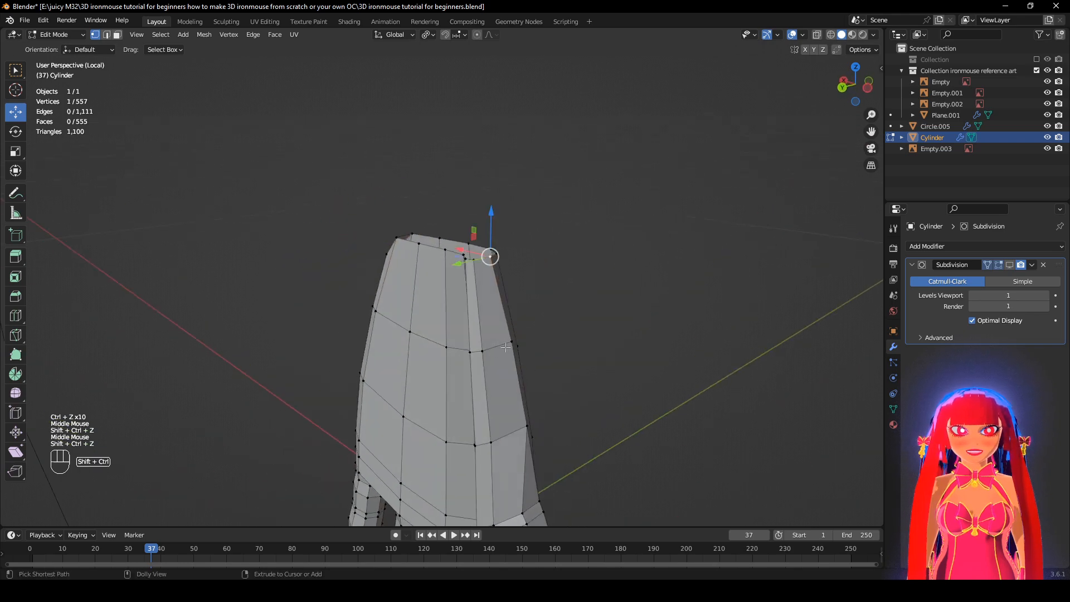
# Select the two thumb-side rim vertices, slide them down along their edges and fill the opening above with a face.
pyautogui.scroll(-3, 497, 308)
pyautogui.moveTo(496, 308); pyautogui.dragTo(476, 306, button='middle')
pyautogui.scroll(3, 476, 306)
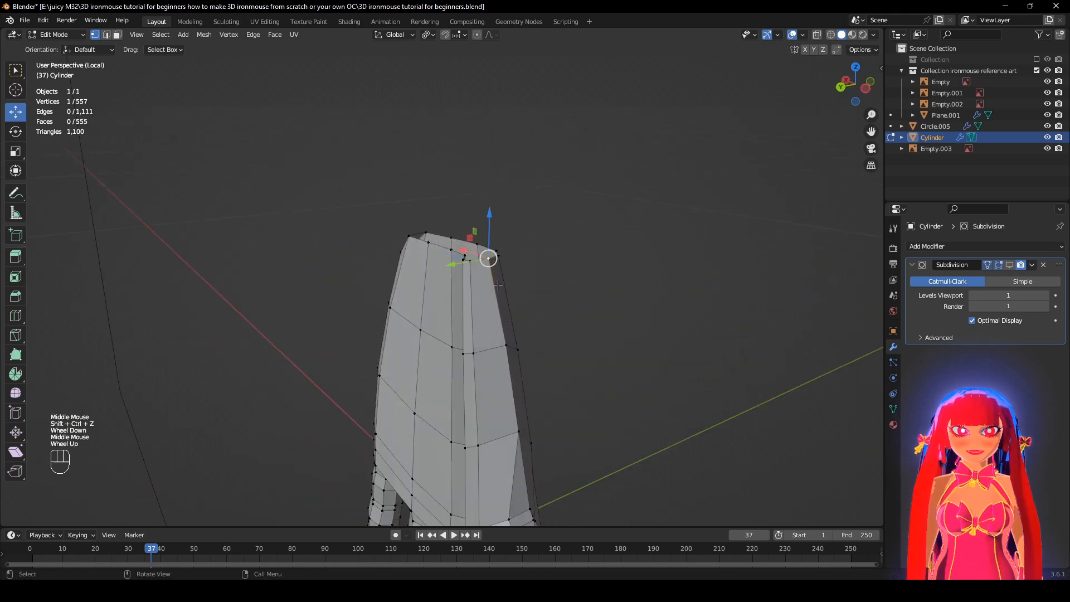
pyautogui.moveTo(545, 264); pyautogui.dragTo(493, 263, button='middle')
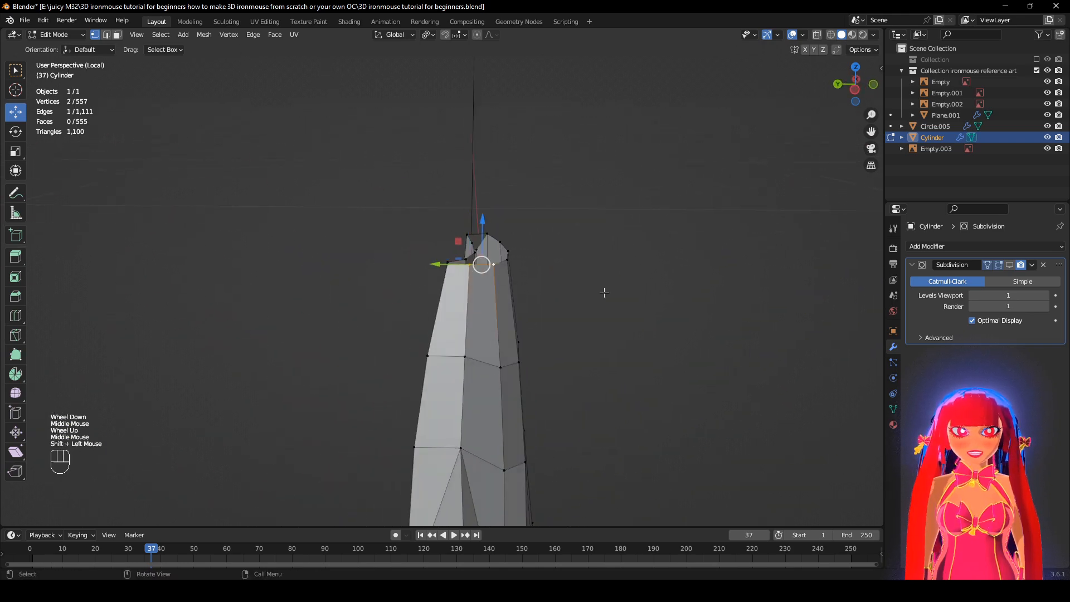
pyautogui.press('g')
pyautogui.moveTo(604, 292); pyautogui.dragTo(613, 352, button='middle')
pyautogui.press('f')
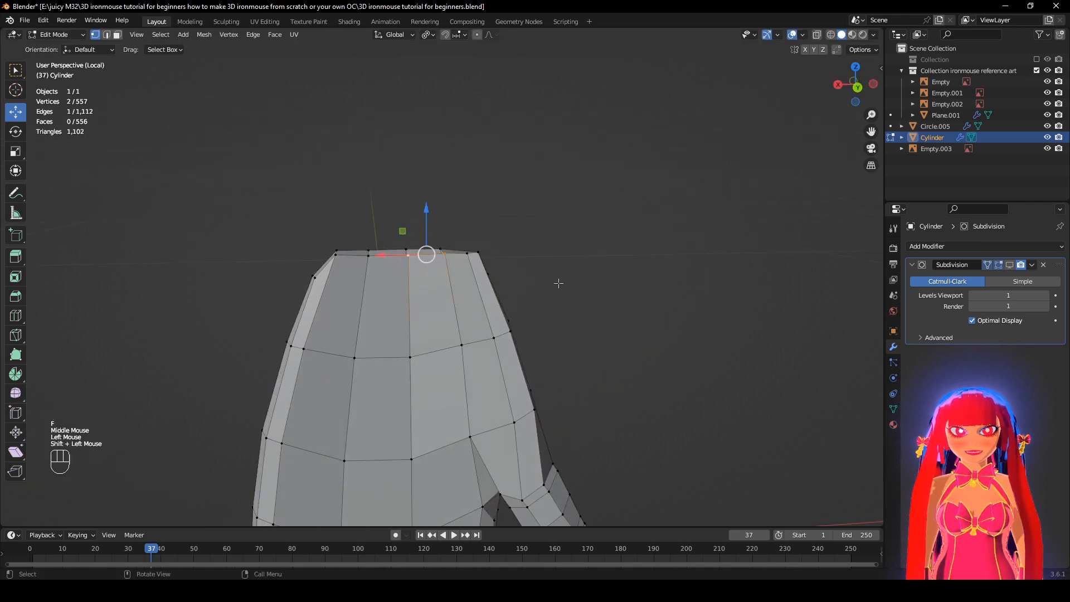
# Slide the selected pair of broad-side rim vertices downward and close the gap above with a face.
pyautogui.press('g')
pyautogui.press('f')
pyautogui.click(641, 322)
# Enable the viewport subdivision display and extrude the reduced wrist rim loop about 0.02 m upward.
pyautogui.moveTo(641, 322); pyautogui.dragTo(515, 353, button='middle')
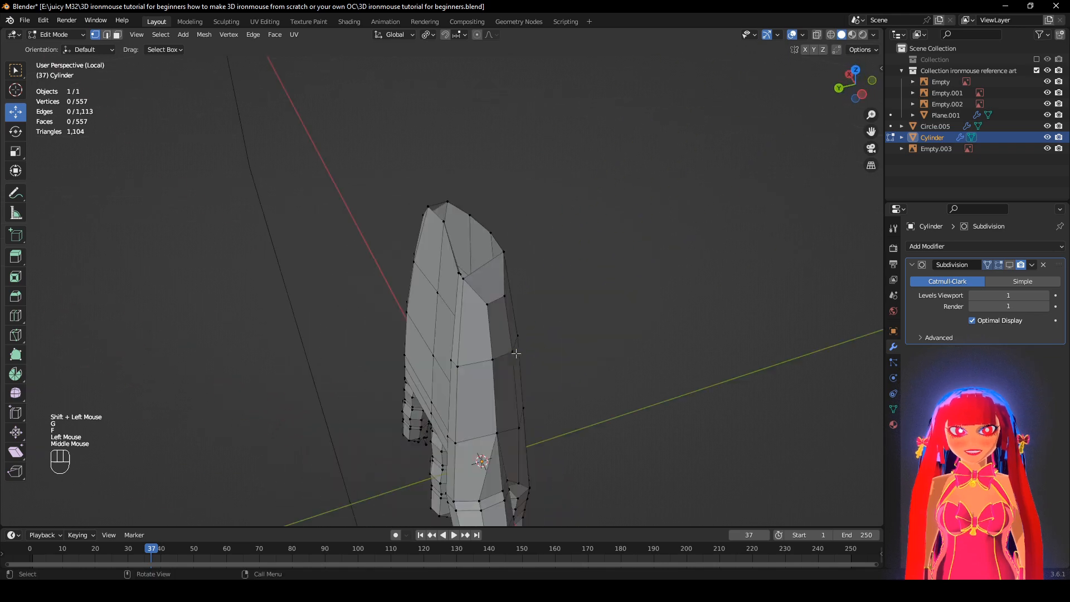
pyautogui.scroll(1, 516, 352)
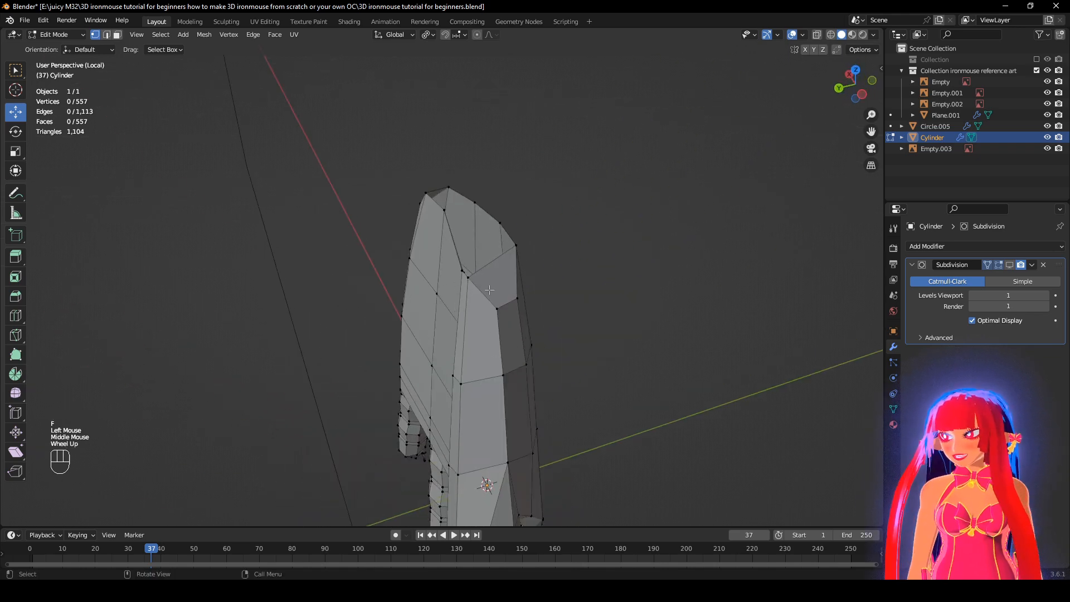
pyautogui.moveTo(493, 377); pyautogui.dragTo(516, 331, button='middle')
pyautogui.scroll(-2, 517, 331)
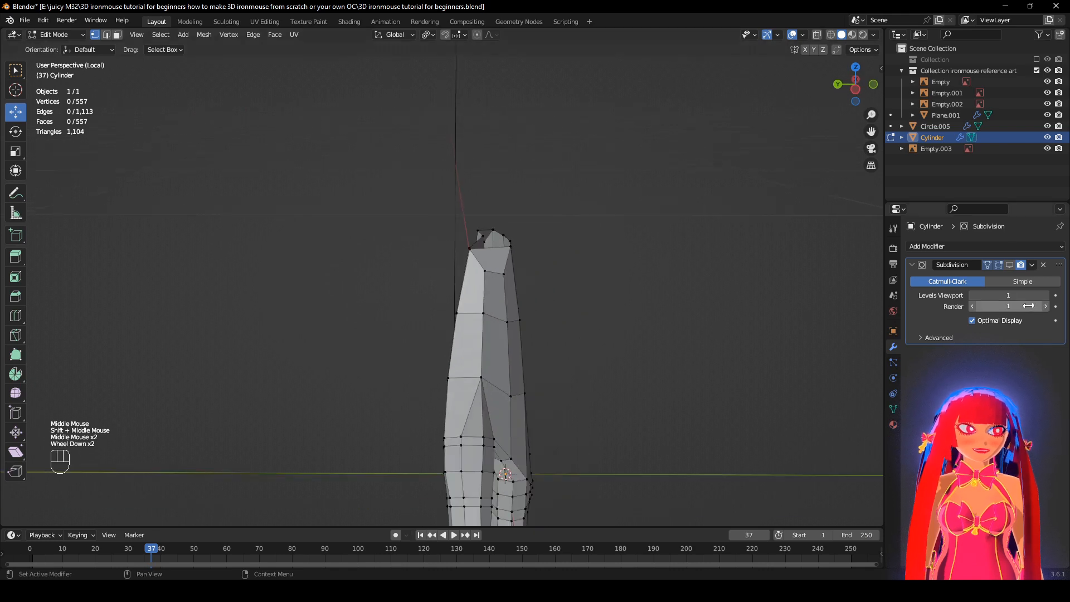
pyautogui.click(1009, 266)
pyautogui.moveTo(627, 402); pyautogui.dragTo(661, 397, button='middle')
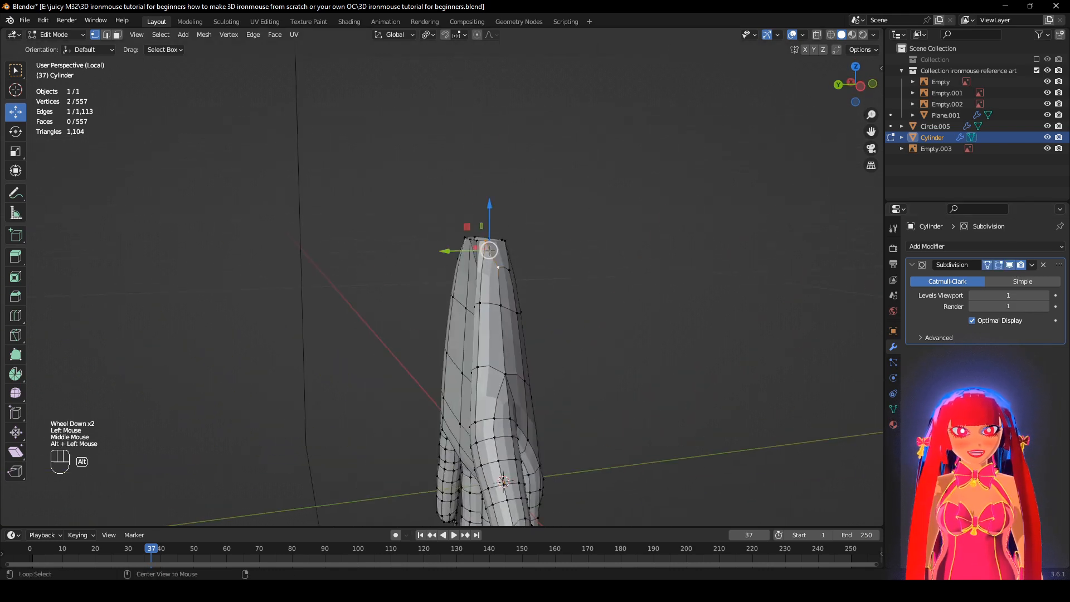
pyautogui.keyDown('alt'); pyautogui.click(495, 238); pyautogui.keyUp('alt')
pyautogui.moveTo(627, 301); pyautogui.dragTo(563, 370, button='middle')
pyautogui.scroll(1, 570, 361)
pyautogui.click(571, 332)
pyautogui.scroll(1, 557, 353)
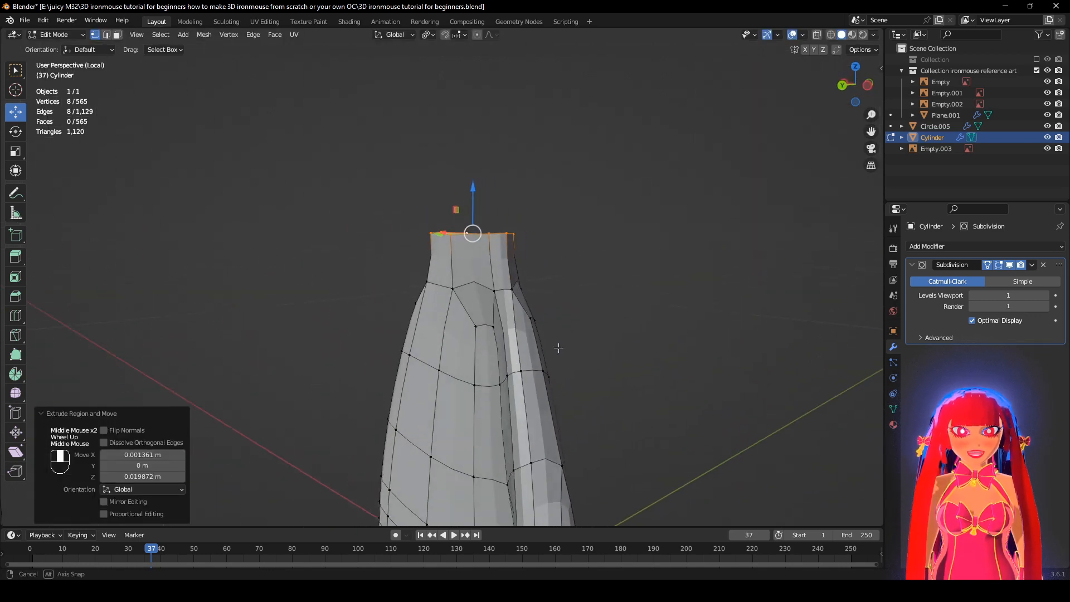
# Turn off the viewport subdivision display and slide the crease vertex beside the broad-side fill along the wrist loop.
pyautogui.moveTo(578, 325); pyautogui.dragTo(724, 301, button='middle')
pyautogui.click(1010, 265)
pyautogui.click(418, 276)
pyautogui.moveTo(465, 278); pyautogui.dragTo(503, 267, button='middle')
pyautogui.press('g')
pyautogui.press('g')
pyautogui.click(519, 268)
# Slide two more vertices of the lower wrist loop along their edges to even out the loop's spacing.
pyautogui.moveTo(540, 301); pyautogui.dragTo(630, 321, button='middle')
pyautogui.click(404, 299)
pyautogui.press('g')
pyautogui.press('g')
pyautogui.click(496, 314)
pyautogui.scroll(1, 529, 306)
pyautogui.click(509, 282)
pyautogui.moveTo(540, 290); pyautogui.dragTo(471, 298, button='middle')
pyautogui.press('g')
pyautogui.press('g')
pyautogui.click(546, 266)
# Slide the crease vertex above the thumb-side fill along its edge toward the middle of the wrist.
pyautogui.click(490, 294)
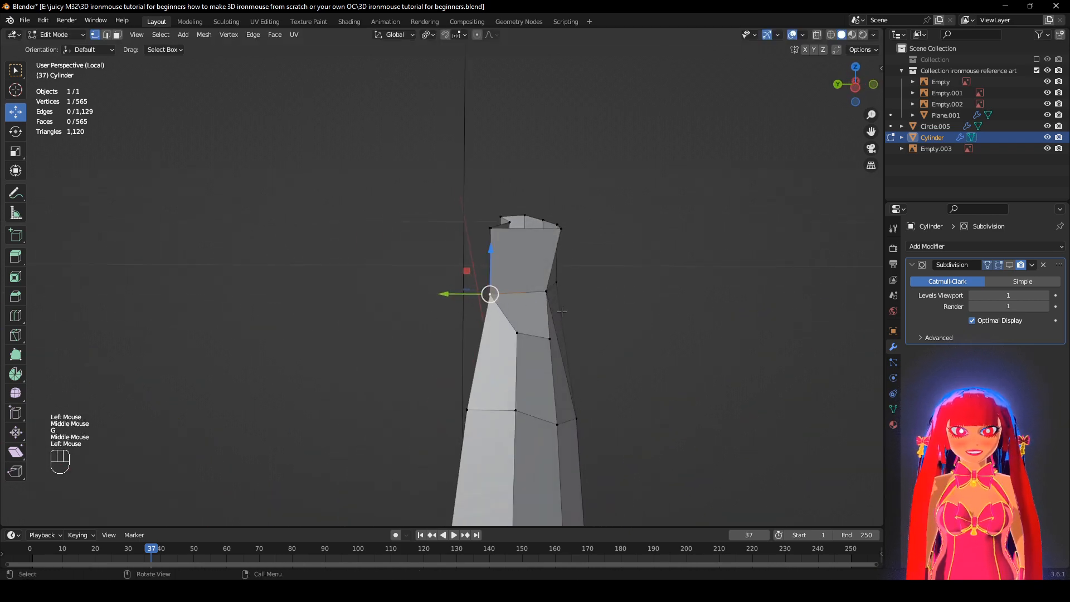
pyautogui.press('g')
pyautogui.press('g')
pyautogui.click(571, 313)
pyautogui.moveTo(570, 313); pyautogui.dragTo(597, 314, button='middle')
# Reshape the open top edge loop of the wrist into a circle with LoopTools Circle.
pyautogui.keyDown('alt'); pyautogui.click(484, 219); pyautogui.keyUp('alt')
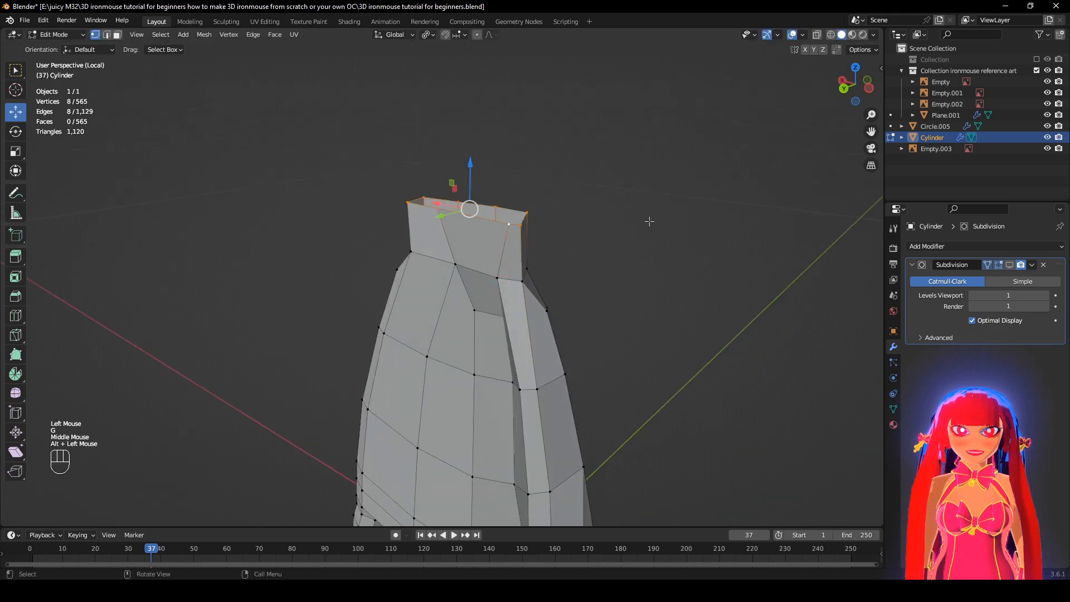
pyautogui.rightClick(747, 229)
pyautogui.moveTo(743, 61)
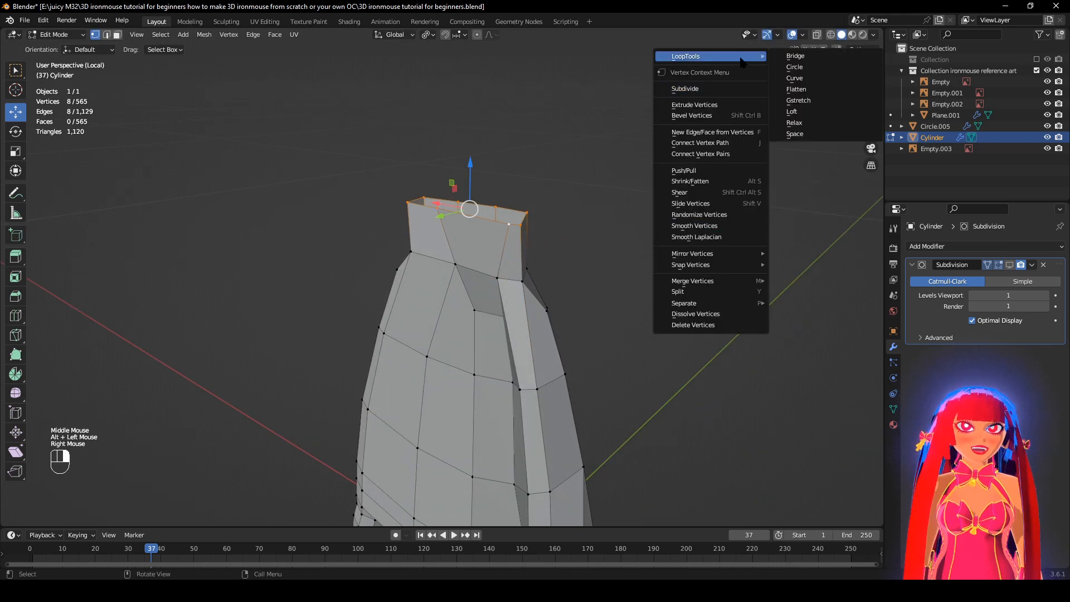
pyautogui.click(809, 68)
# Open the Add-ons section of the preferences.
pyautogui.moveTo(204, 402); pyautogui.dragTo(597, 344, button='middle')
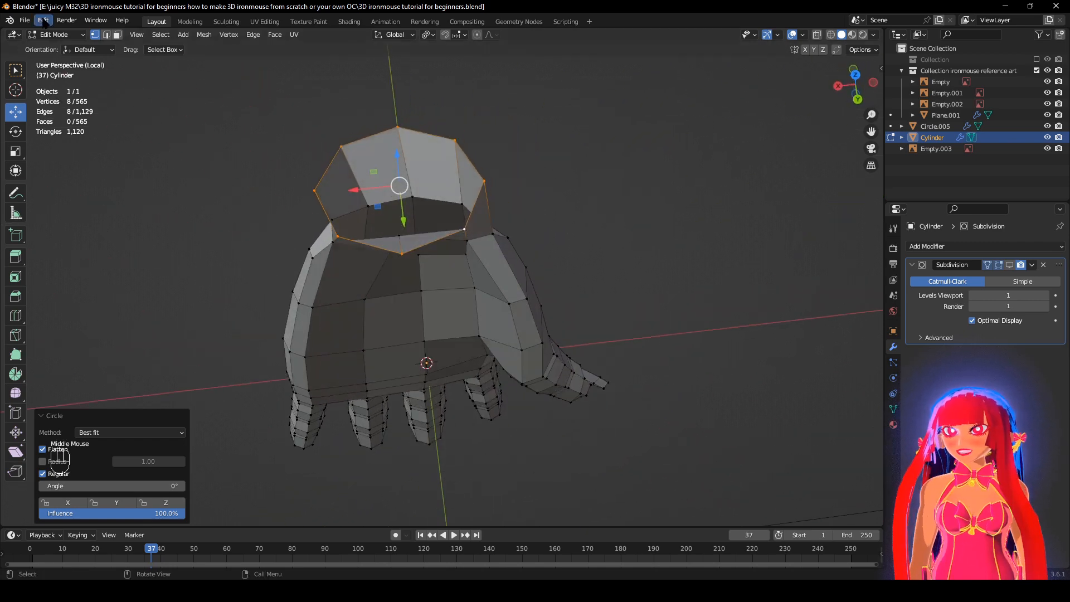
pyautogui.rightClick(88, 54)
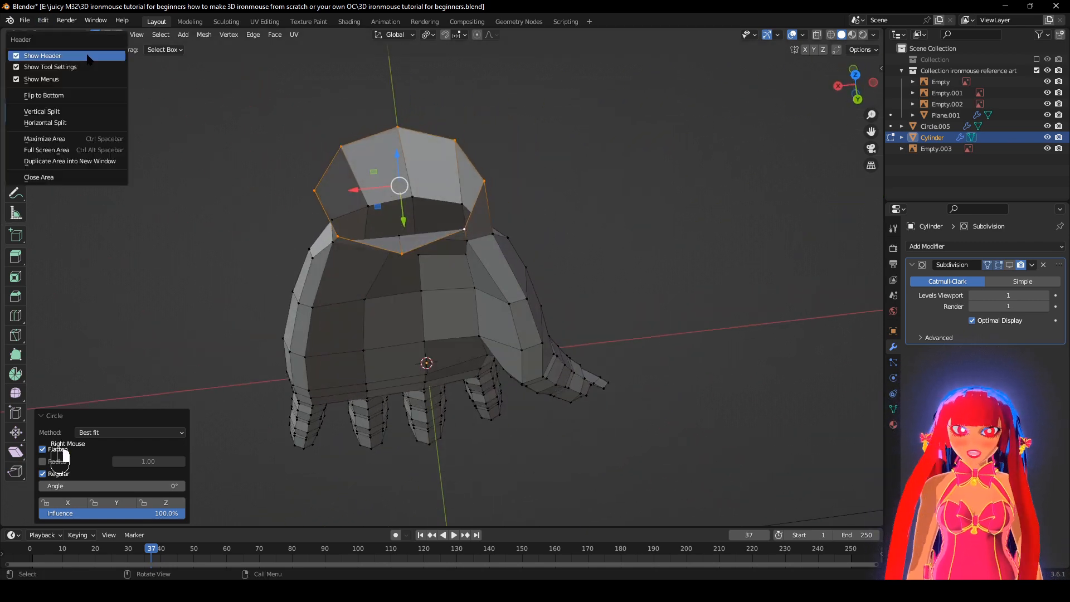
pyautogui.rightClick(275, 124)
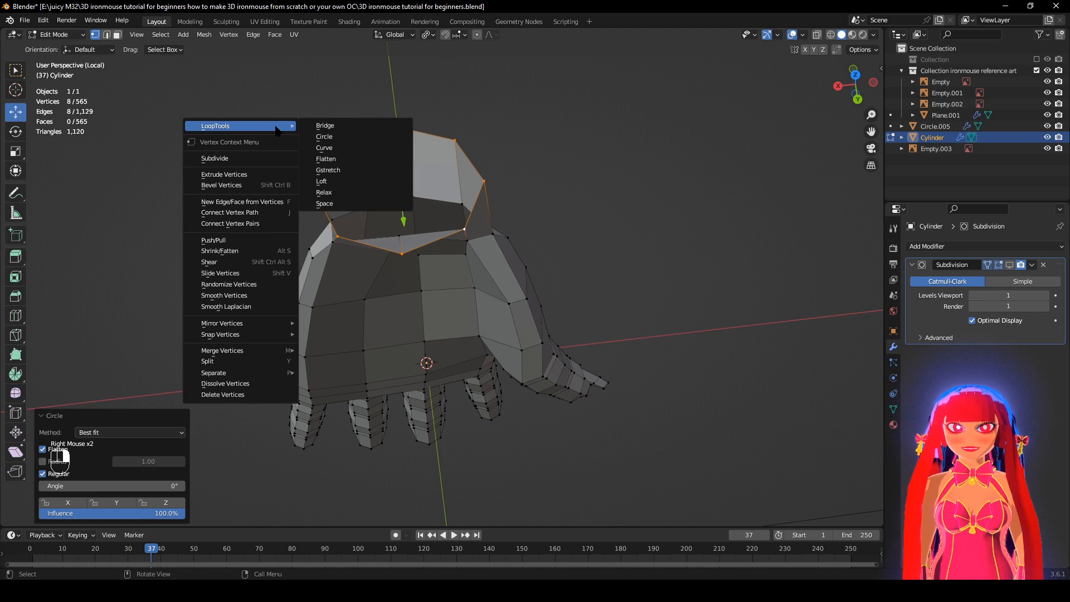
pyautogui.click(44, 21)
pyautogui.click(83, 180)
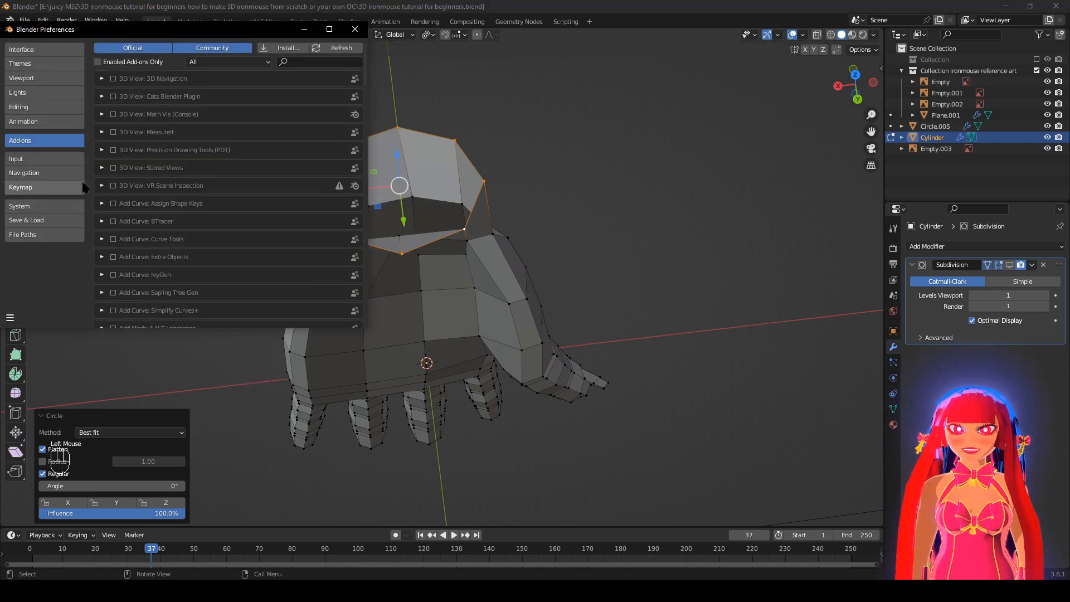
# Search the add-ons for "loop" and close the preferences.
pyautogui.click(326, 62)
pyautogui.write('loop')
pyautogui.press('Escape')
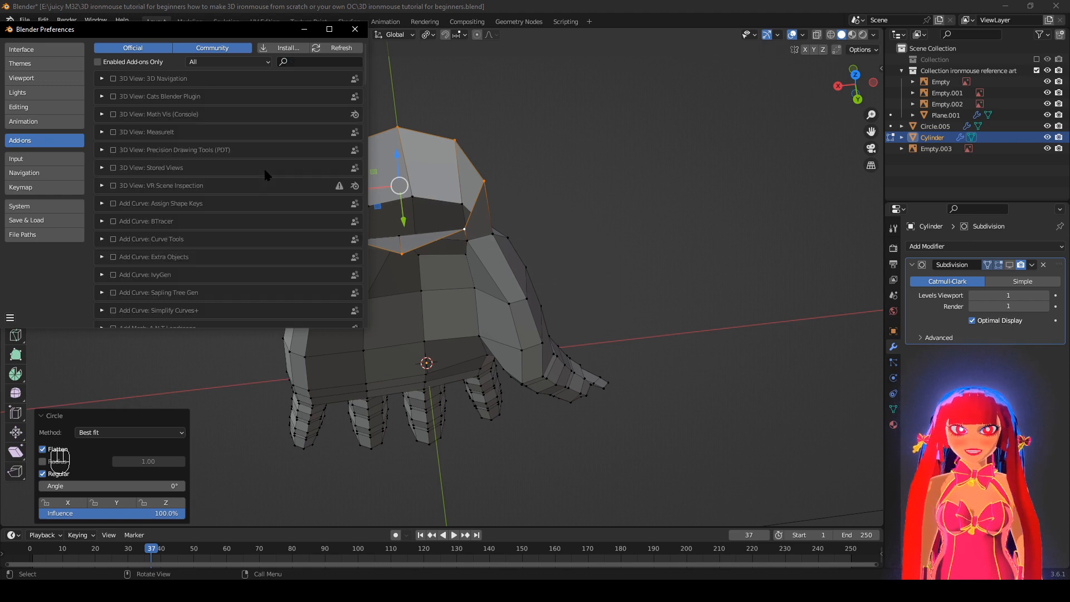
pyautogui.click(352, 30)
# Level the wrist's open top loop by rotating it 2.24° in side view and -1.38° in front view, and fit its position to the reference arm.
pyautogui.moveTo(528, 272); pyautogui.dragTo(533, 196, button='middle')
pyautogui.moveTo(448, 274); pyautogui.dragTo(577, 265, button='middle')
pyautogui.press('r')
pyautogui.click(569, 290)
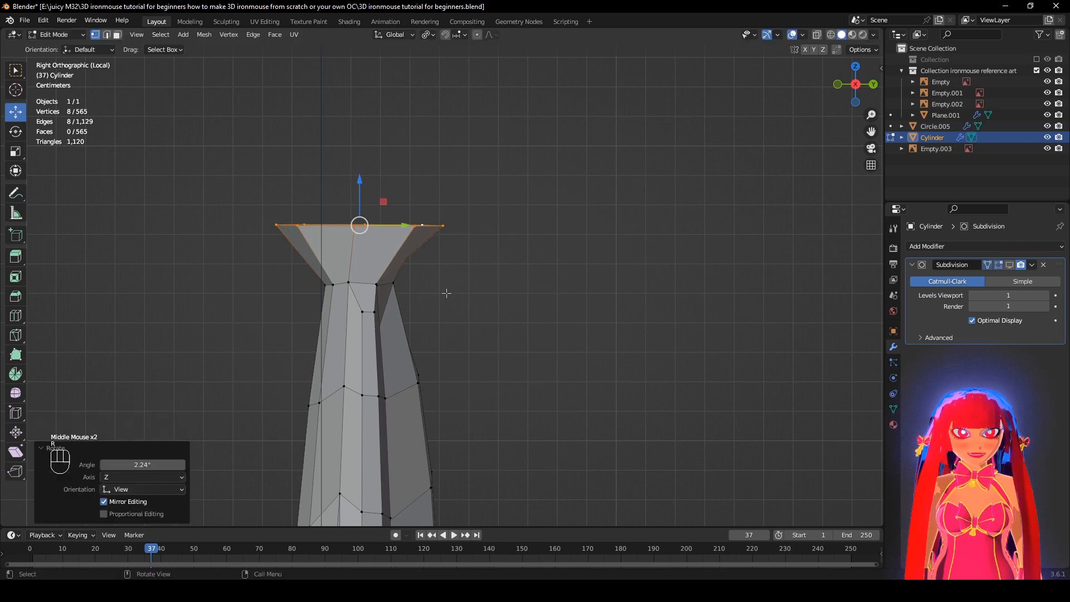
pyautogui.moveTo(445, 293); pyautogui.dragTo(673, 302, button='middle')
pyautogui.press('g')
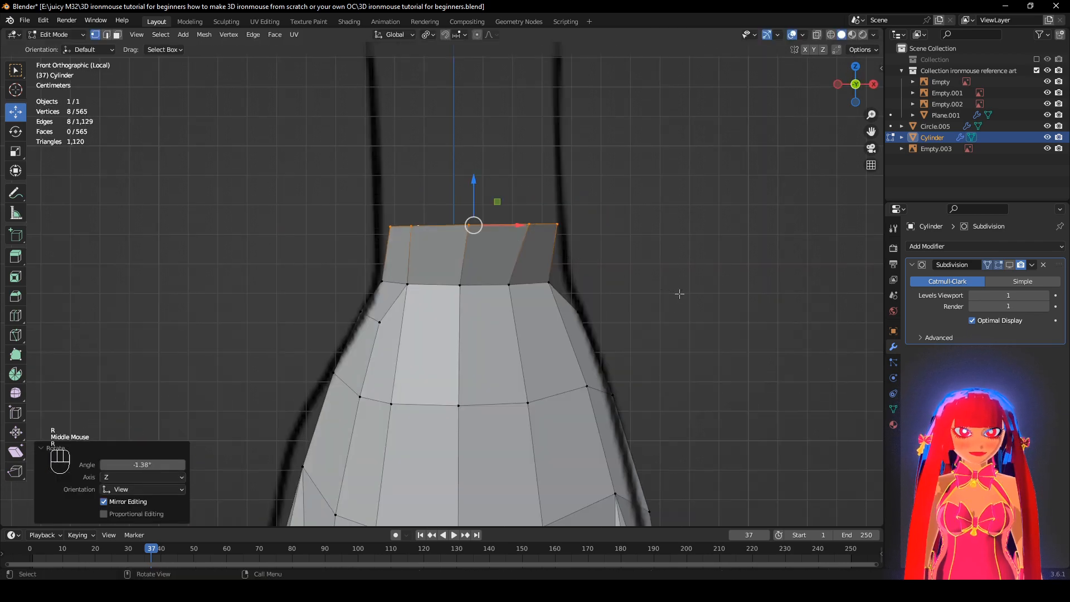
pyautogui.click(475, 293)
# Move the lower wrist loop onto the reference outline and scale it by 1.115.
pyautogui.hotkey('alt', 'z')
pyautogui.keyDown('alt'); pyautogui.click(560, 282); pyautogui.keyUp('alt')
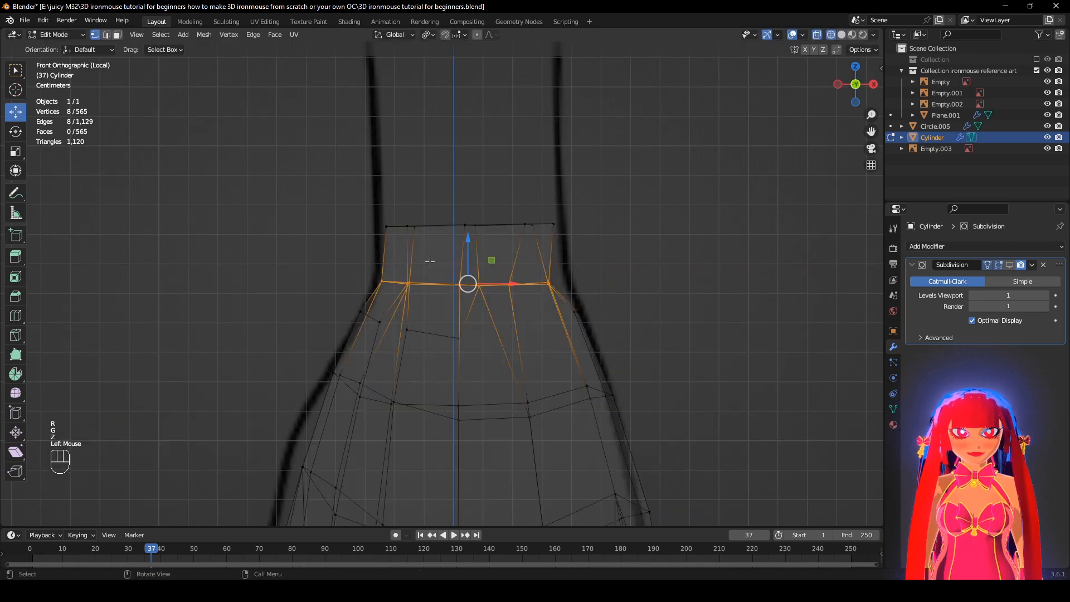
pyautogui.press('g')
pyautogui.click(568, 280)
pyautogui.press('s')
pyautogui.click(582, 280)
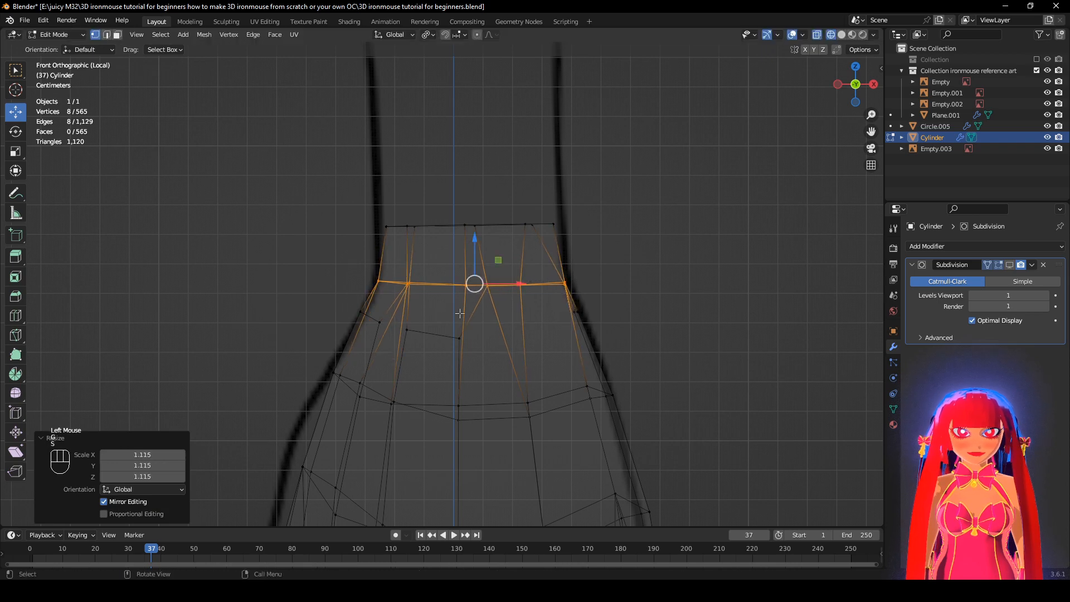
# Move a two-vertex edge of the lower wrist loop in side view and rotate it 7.54°.
pyautogui.moveTo(473, 292); pyautogui.dragTo(578, 310, button='middle')
pyautogui.press('z')
pyautogui.moveTo(641, 351); pyautogui.dragTo(719, 360, button='middle')
pyautogui.scroll(1, 719, 359)
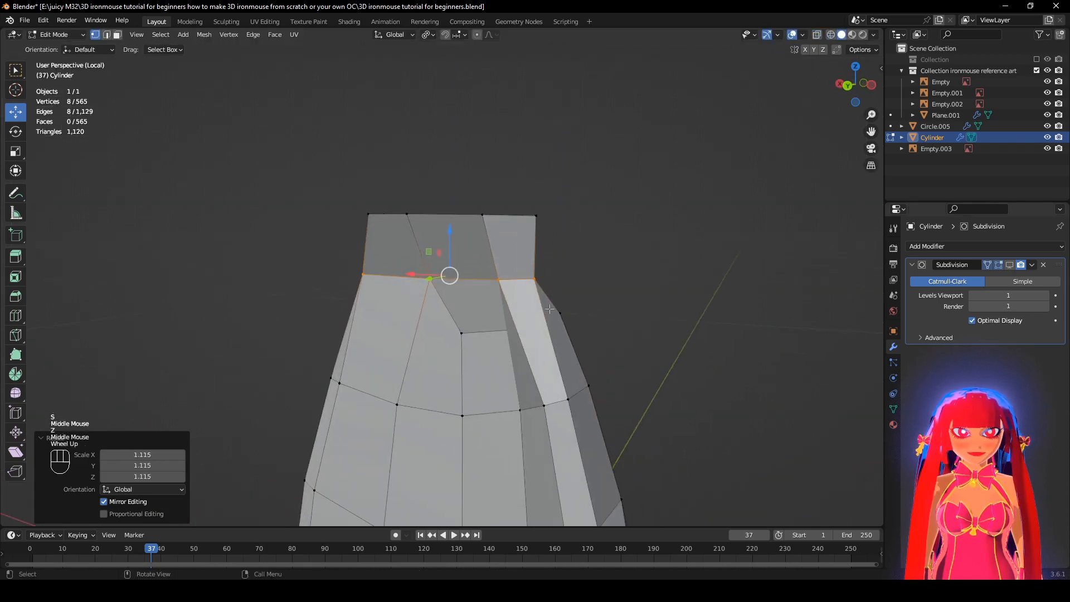
pyautogui.click(498, 279)
pyautogui.moveTo(641, 363); pyautogui.dragTo(554, 351, button='middle')
pyautogui.press('g')
pyautogui.click(671, 223)
pyautogui.press('r')
pyautogui.click(680, 258)
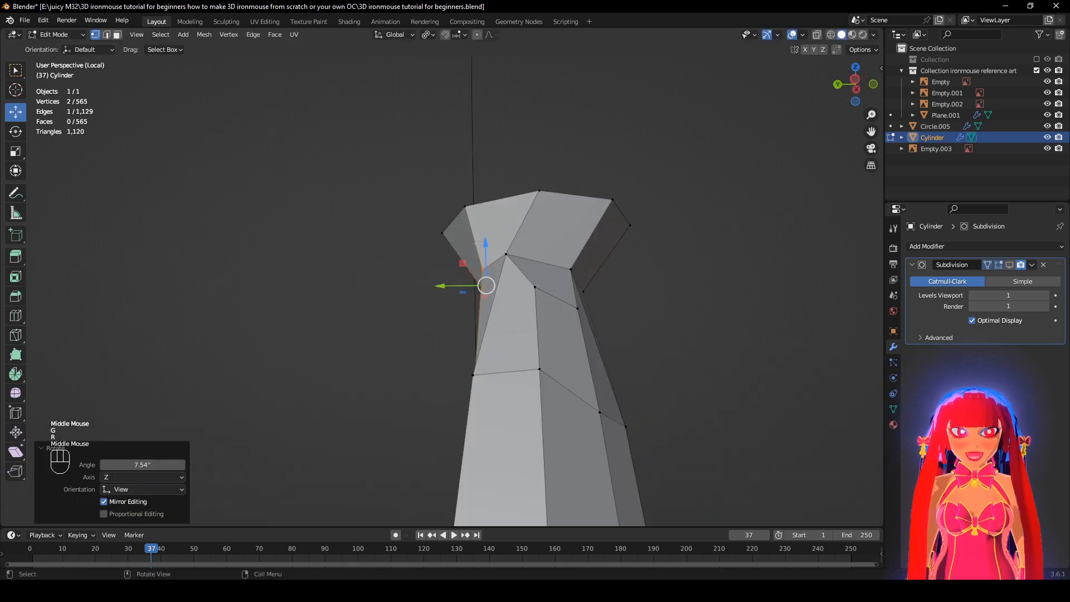
# Slide the lower wrist loop vertex beside that edge along its edge by a factor of 0.347.
pyautogui.moveTo(552, 274); pyautogui.dragTo(195, 296, button='middle')
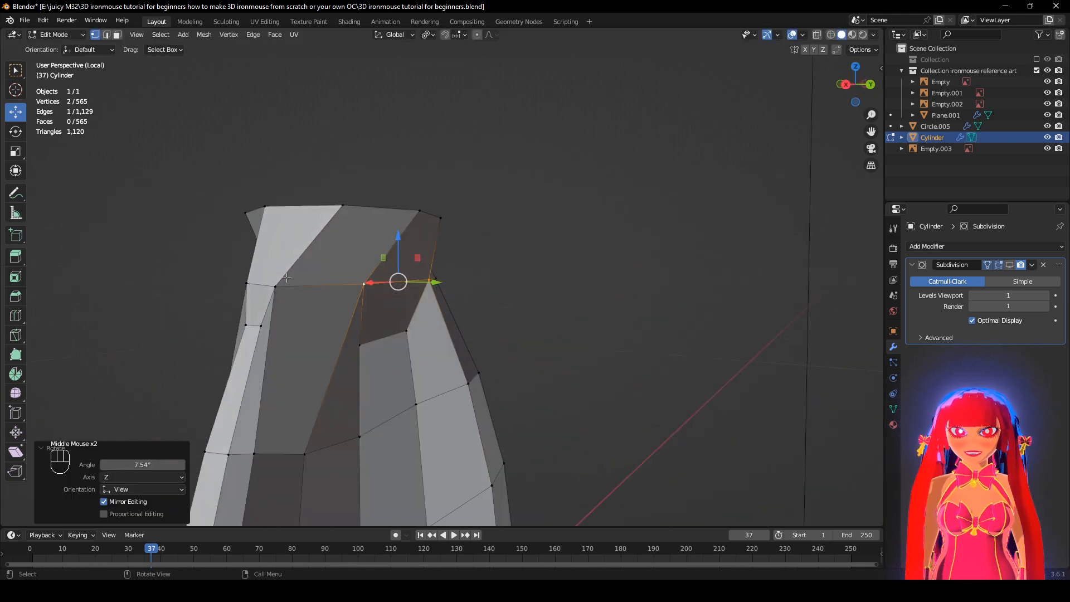
pyautogui.click(275, 285)
pyautogui.moveTo(418, 326); pyautogui.dragTo(448, 309, button='middle')
pyautogui.press('g')
pyautogui.press('g')
pyautogui.click(481, 310)
pyautogui.moveTo(251, 328); pyautogui.dragTo(335, 318, button='middle')
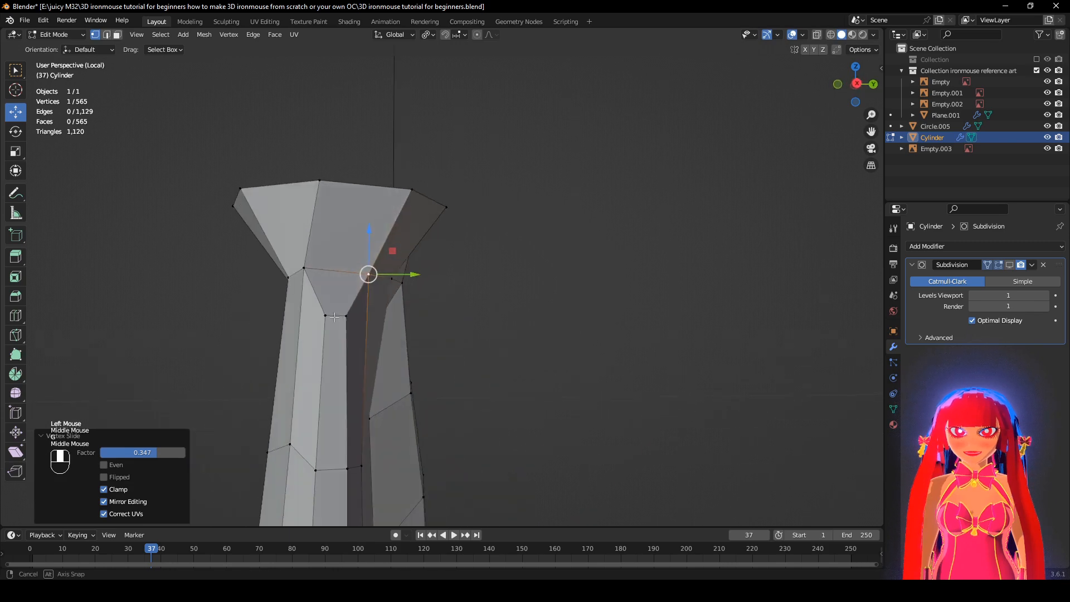
# Slide the next side vertex of the lower wrist loop along its edge to even out the spacing.
pyautogui.click(304, 267)
pyautogui.moveTo(315, 268); pyautogui.dragTo(410, 260, button='middle')
pyautogui.press('g')
pyautogui.press('g')
pyautogui.click(396, 260)
# Slide a palm-side vertex near the wrist base along its edge.
pyautogui.moveTo(579, 278); pyautogui.dragTo(586, 372, button='middle')
pyautogui.moveTo(587, 372); pyautogui.dragTo(497, 190, button='middle')
pyautogui.scroll(-1, 515, 277)
pyautogui.click(459, 246)
pyautogui.press('g')
pyautogui.press('g')
pyautogui.click(524, 286)
pyautogui.click(395, 283)
pyautogui.scroll(-2, 661, 288)
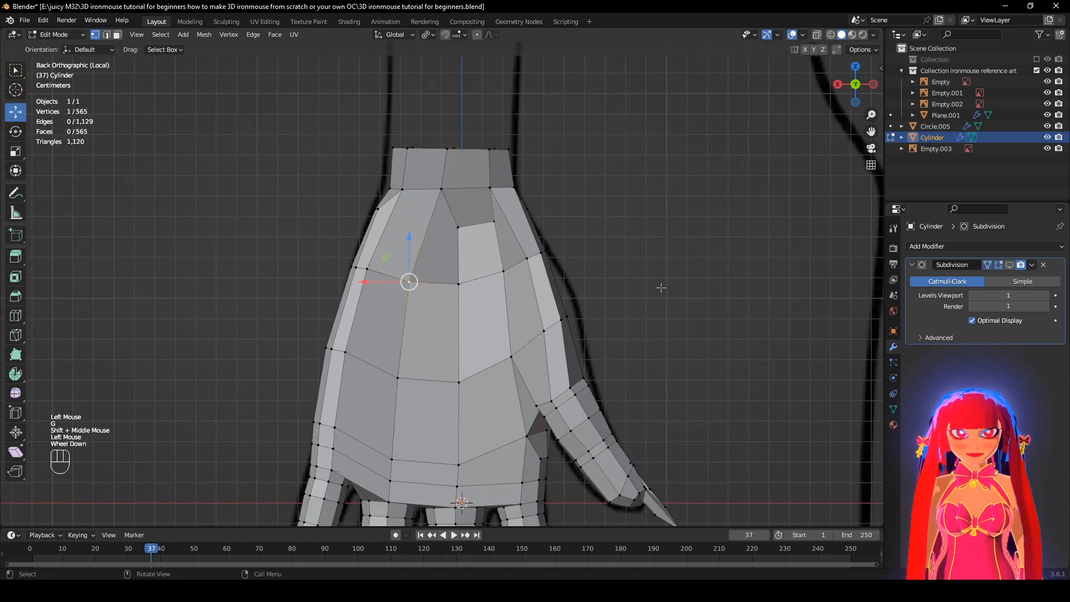
# Show the Subdivision modifier in the viewport and shade the hand smooth in Object Mode.
pyautogui.click(1009, 266)
pyautogui.moveTo(619, 335); pyautogui.dragTo(609, 362, button='middle')
pyautogui.scroll(2, 607, 329)
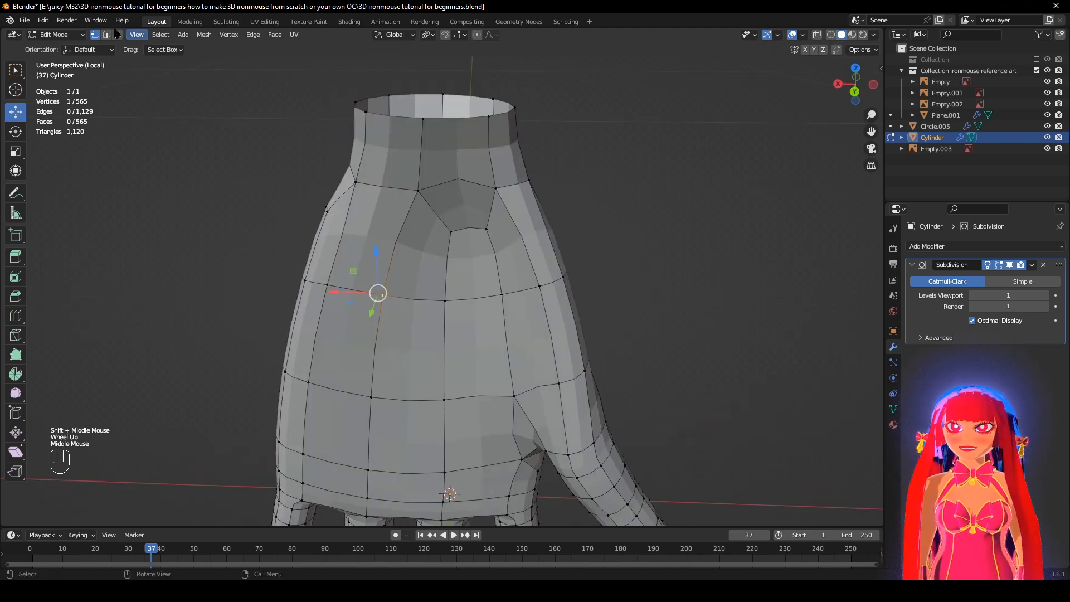
pyautogui.click(53, 35)
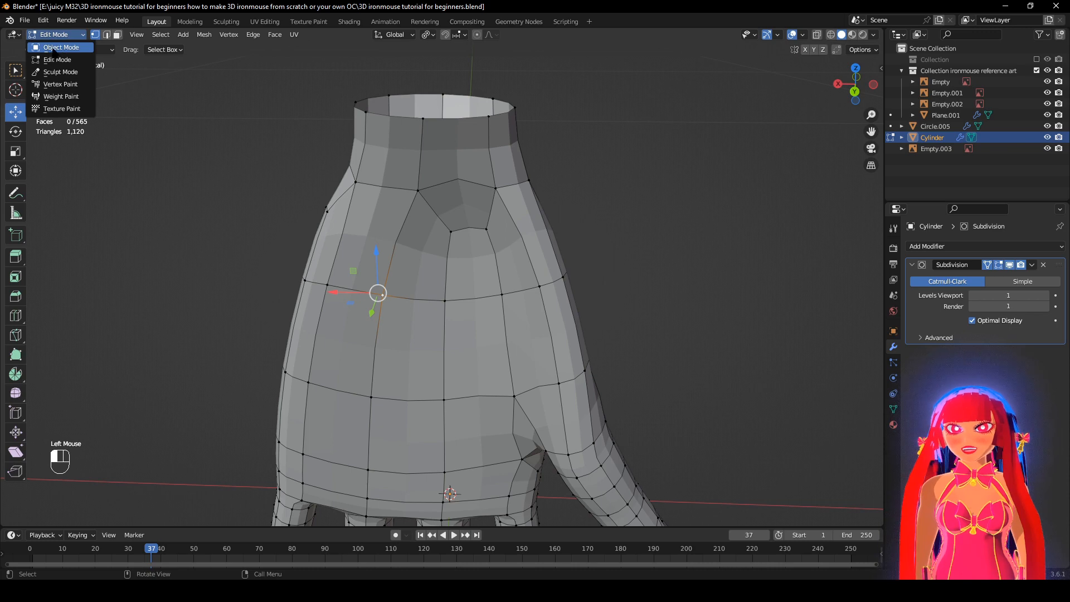
pyautogui.click(56, 47)
pyautogui.rightClick(491, 209)
pyautogui.click(493, 210)
pyautogui.scroll(-3, 491, 209)
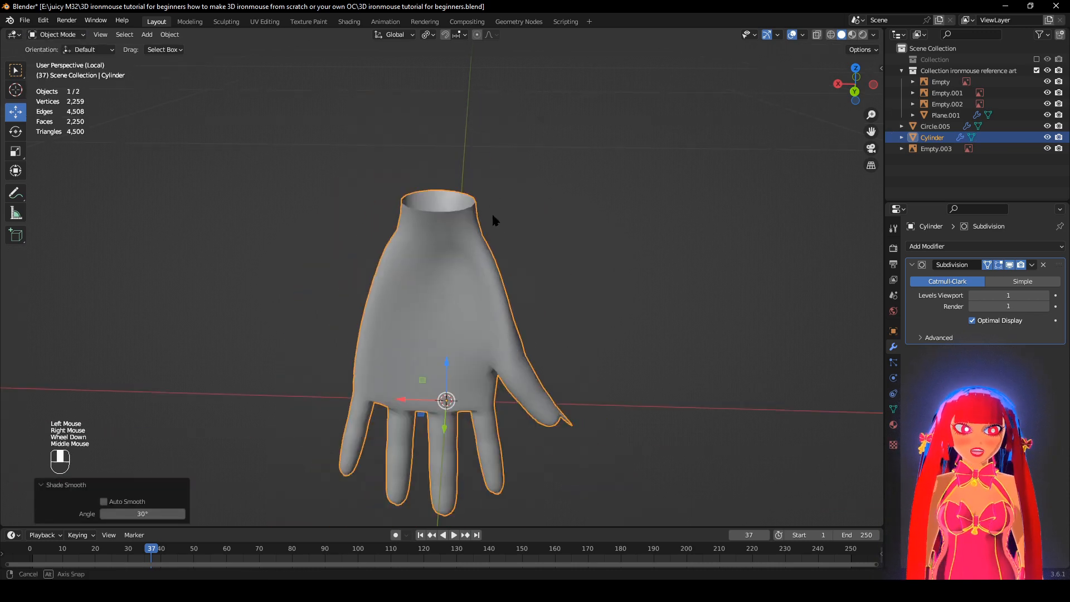
pyautogui.moveTo(493, 219); pyautogui.dragTo(457, 202, button='middle')
# Return to Edit Mode, hide the viewport subdivision, and offset a palm vertex near the wrist by 0.0139 m with Shrink/Fatten.
pyautogui.click(59, 35)
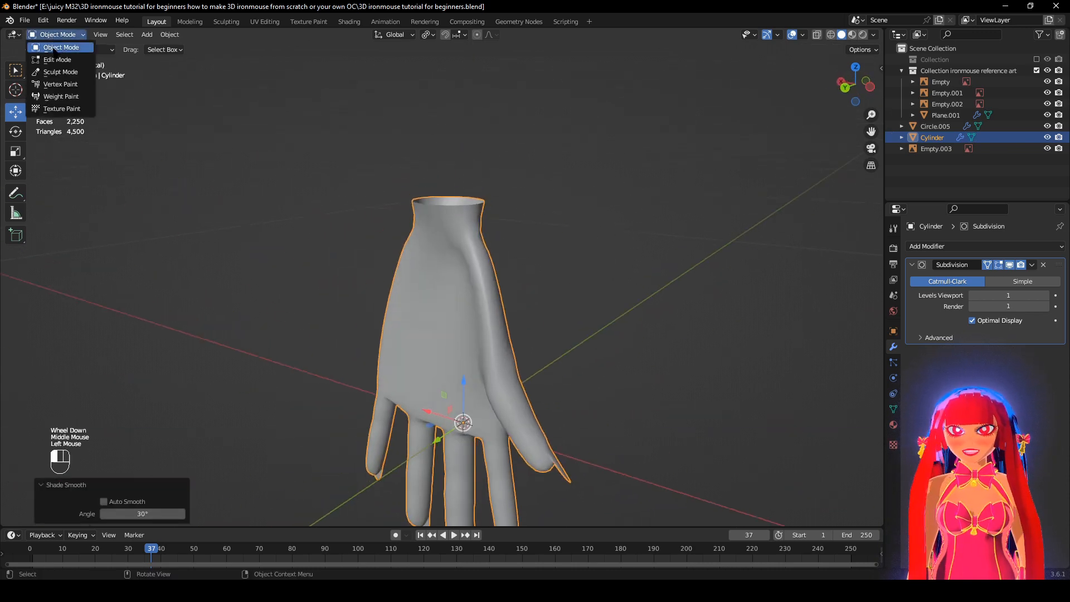
pyautogui.click(56, 57)
pyautogui.scroll(3, 446, 251)
pyautogui.click(1011, 267)
pyautogui.moveTo(536, 240); pyautogui.dragTo(557, 200, button='middle')
pyautogui.click(504, 212)
pyautogui.hotkey('alt', 's')
pyautogui.click(633, 294)
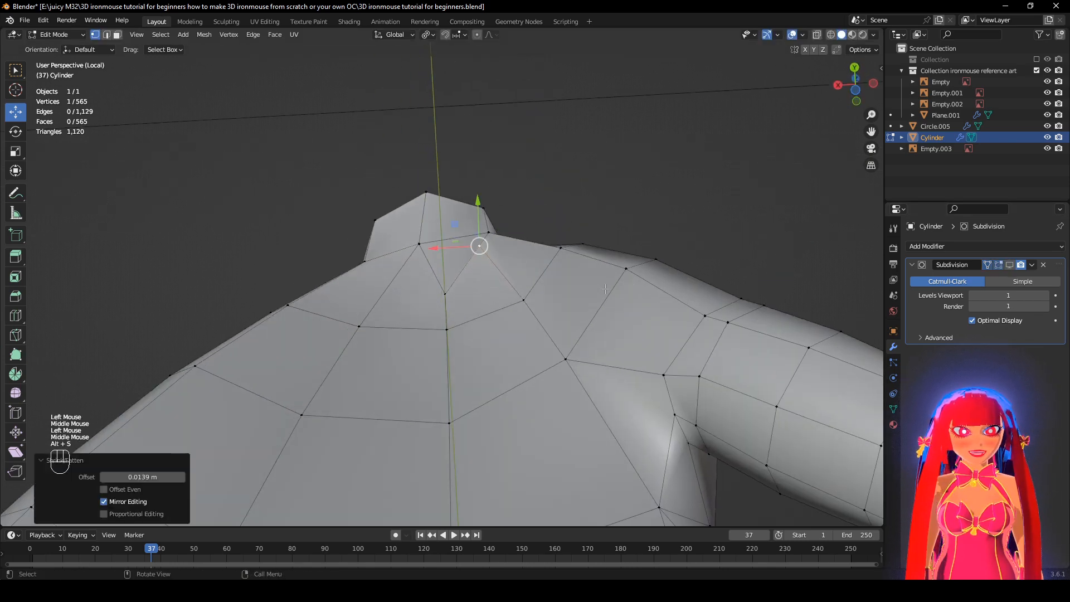
# Offset a palm vertex toward the thumb base by 0.0116 m with Shrink/Fatten.
pyautogui.moveTo(634, 294); pyautogui.dragTo(590, 335, button='middle')
pyautogui.click(510, 304)
pyautogui.hotkey('alt', 's')
pyautogui.click(559, 281)
pyautogui.moveTo(560, 282); pyautogui.dragTo(463, 418, button='middle')
# Adjust the lower wrist loop's palm-side vertex above the thumb along its normal with Shrink/Fatten.
pyautogui.click(490, 264)
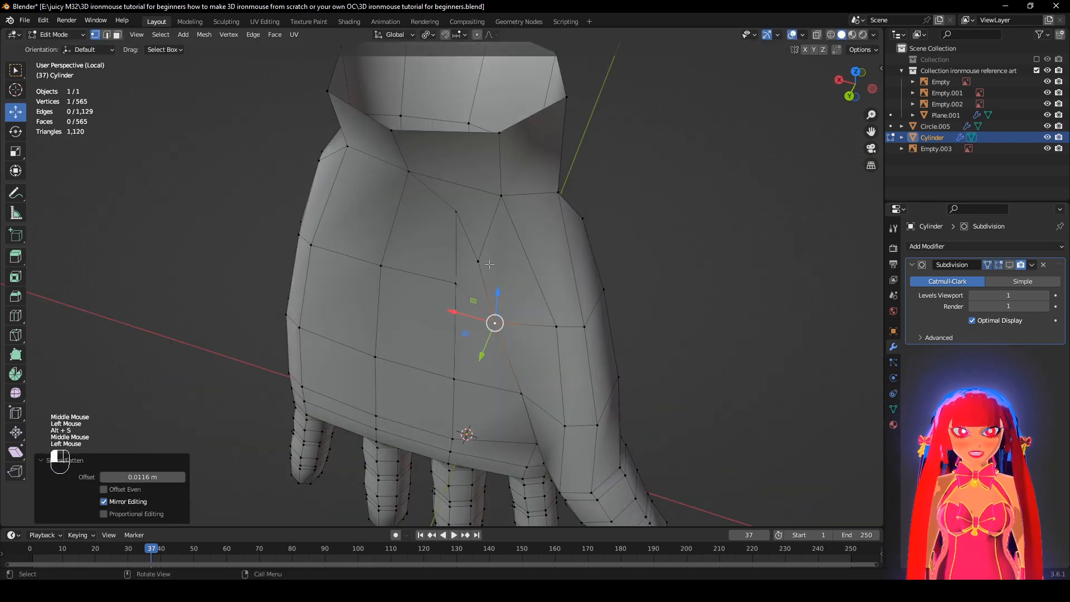
pyautogui.click(501, 188)
pyautogui.moveTo(592, 251); pyautogui.dragTo(555, 218, button='middle')
pyautogui.hotkey('alt', 's')
pyautogui.click(552, 206)
# Move two vertices on the little-finger side of the palm to even out its contour.
pyautogui.moveTo(357, 256); pyautogui.dragTo(280, 210, button='middle')
pyautogui.scroll(-1, 463, 253)
pyautogui.click(383, 321)
pyautogui.scroll(-1, 420, 279)
pyautogui.press('g')
pyautogui.click(457, 282)
pyautogui.scroll(-2, 458, 282)
pyautogui.click(408, 363)
pyautogui.scroll(1, 409, 362)
pyautogui.press('g')
pyautogui.click(430, 383)
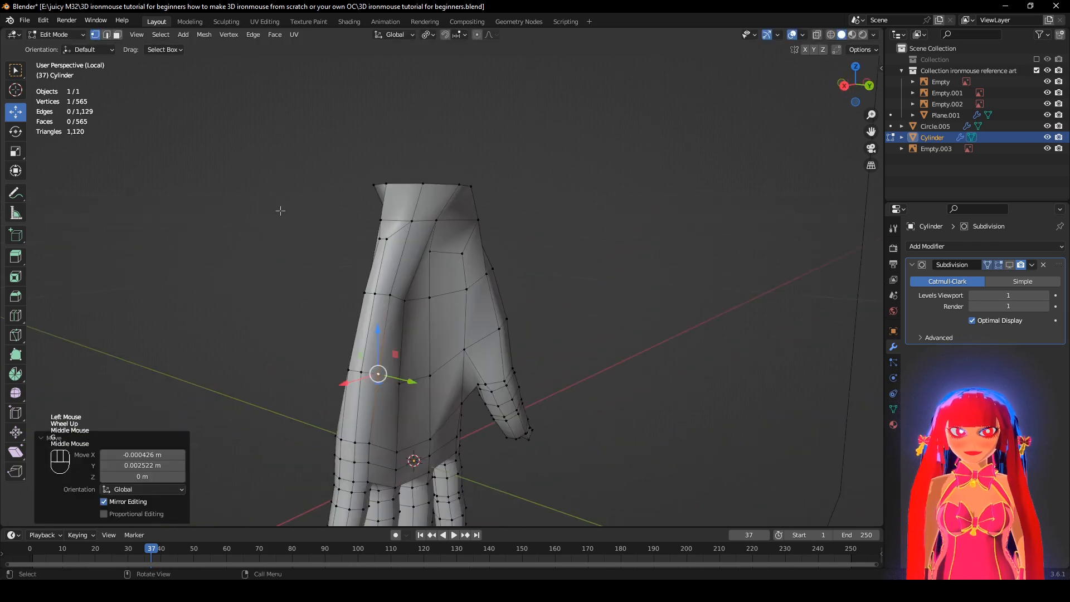
# Switch the hand to Sculpt Mode, show the viewport subdivision, and choose the Inflate brush.
pyautogui.click(55, 35)
pyautogui.click(56, 72)
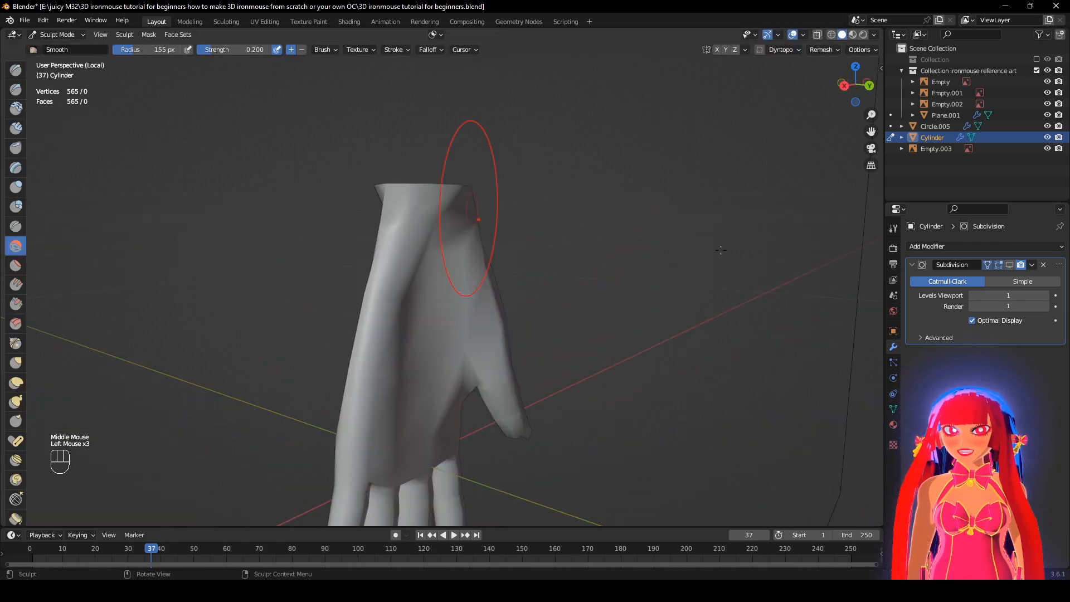
pyautogui.click(1010, 265)
pyautogui.moveTo(719, 293); pyautogui.dragTo(658, 301, button='middle')
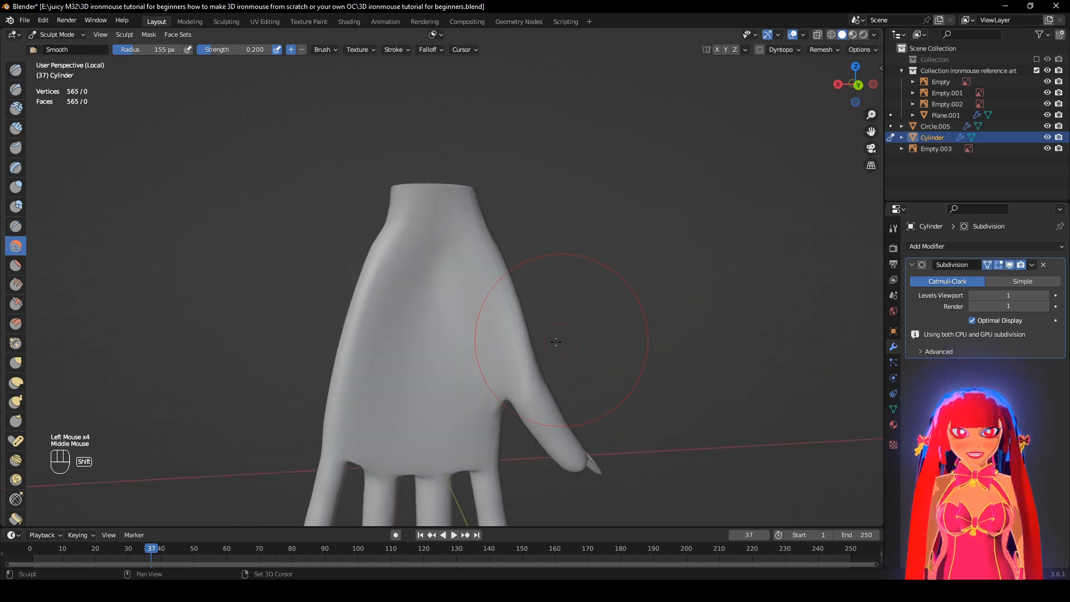
pyautogui.keyDown('shift'); pyautogui.moveTo(557, 343); pyautogui.dragTo(577, 278, button='middle'); pyautogui.keyUp('shift')
pyautogui.scroll(1, 577, 278)
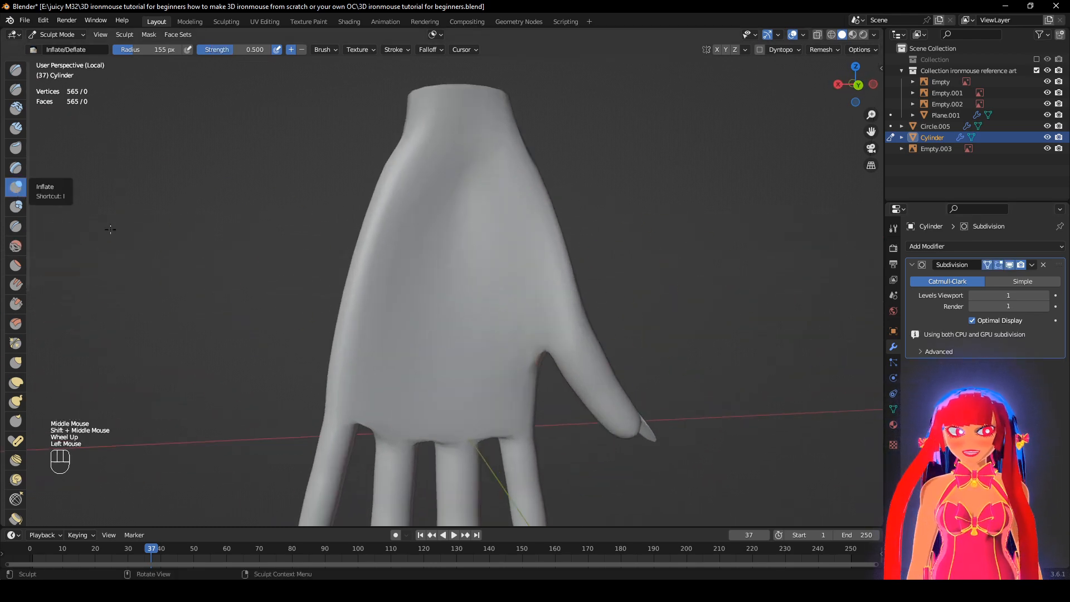
# Inflate the little-finger side of the palm and the thumb base with the 155 px brush at strength 0.500.
pyautogui.scroll(1, 360, 325)
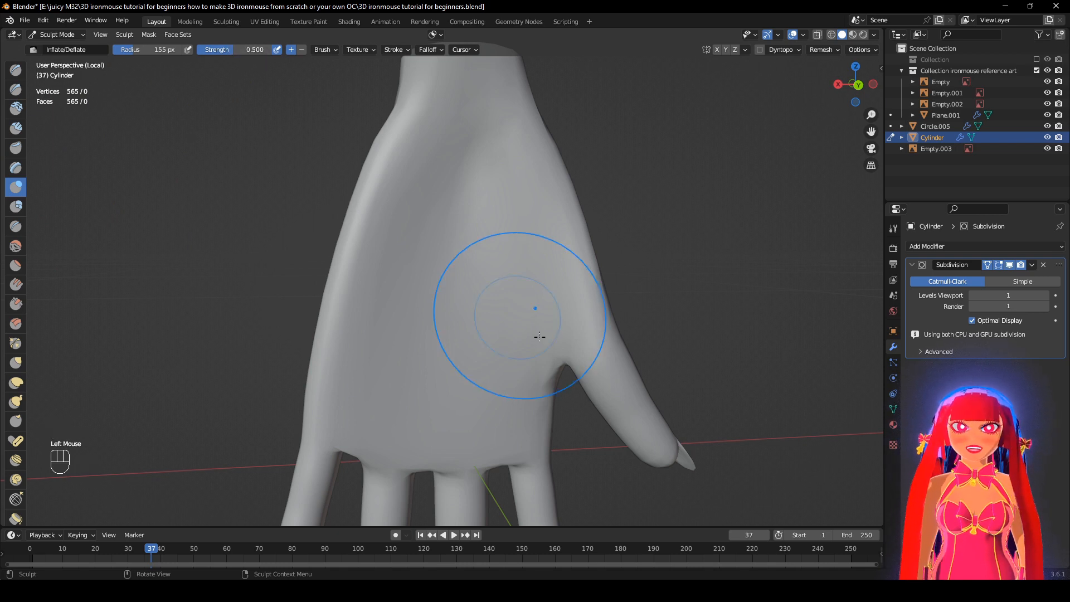
pyautogui.moveTo(358, 342); pyautogui.dragTo(389, 277, button='middle')
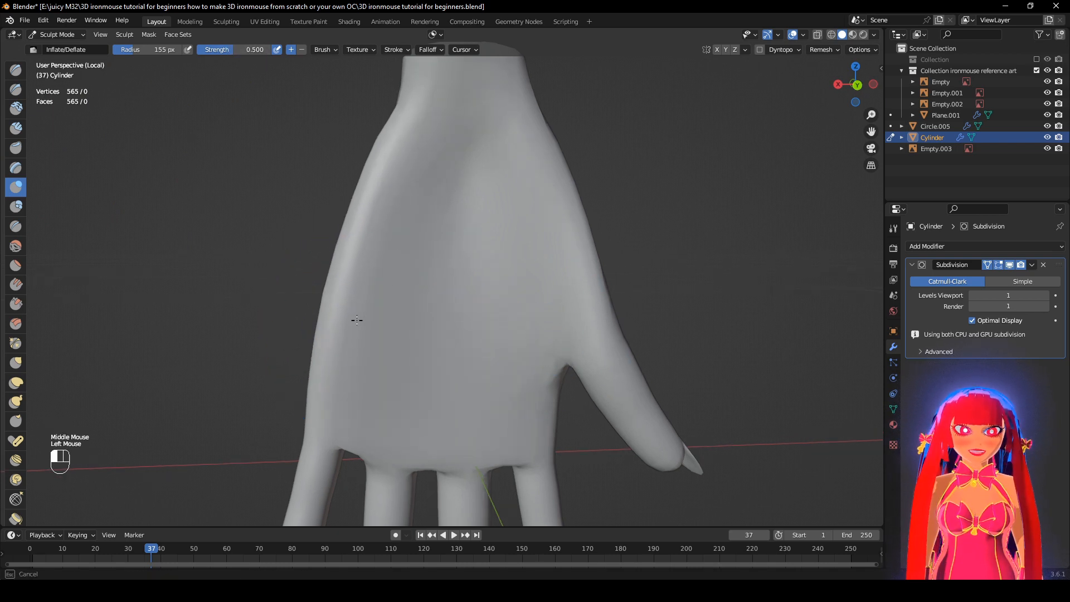
pyautogui.moveTo(371, 292); pyautogui.dragTo(388, 262)
pyautogui.moveTo(388, 262)
pyautogui.mouseDown(button='middle')
pyautogui.moveTo(526, 320)
pyautogui.moveTo(391, 312)
pyautogui.mouseUp(button='middle')
pyautogui.keyDown('shift'); pyautogui.moveTo(539, 325); pyautogui.dragTo(502, 348, button='middle'); pyautogui.keyUp('shift')
pyautogui.moveTo(502, 349); pyautogui.dragTo(522, 335, button='middle')
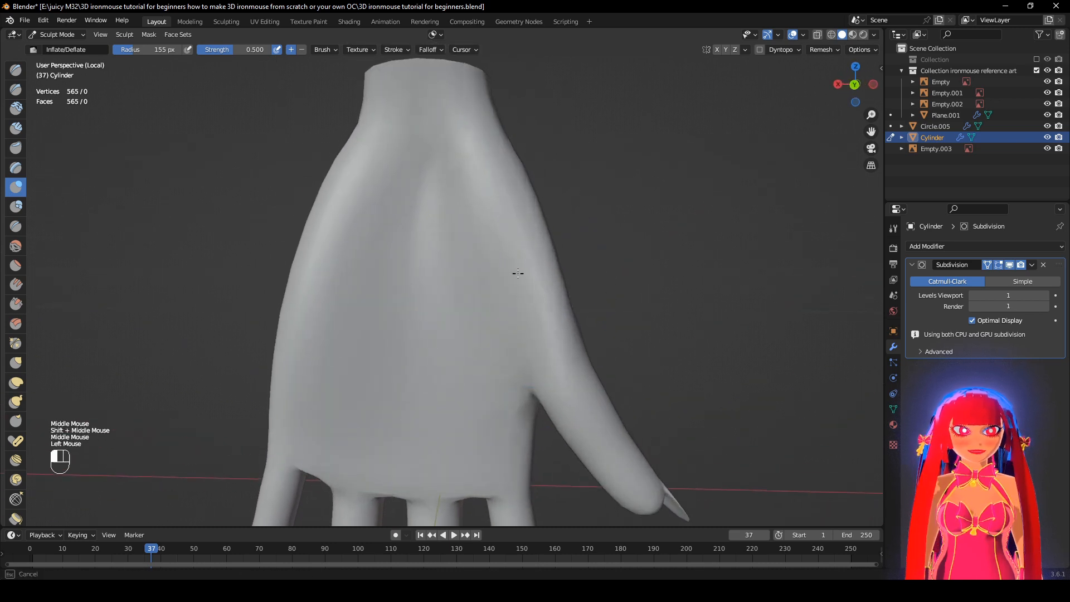
pyautogui.moveTo(487, 216); pyautogui.dragTo(437, 146, button='middle')
pyautogui.scroll(-2, 594, 268)
# Inflate the back of the hand between the knuckles and the wrist to give it more volume.
pyautogui.moveTo(594, 268); pyautogui.dragTo(484, 278, button='middle')
pyautogui.keyDown('shift'); pyautogui.moveTo(485, 279); pyautogui.dragTo(443, 340, button='middle'); pyautogui.keyUp('shift')
pyautogui.moveTo(443, 340); pyautogui.dragTo(466, 342, button='middle')
pyautogui.moveTo(466, 342); pyautogui.dragTo(466, 342)
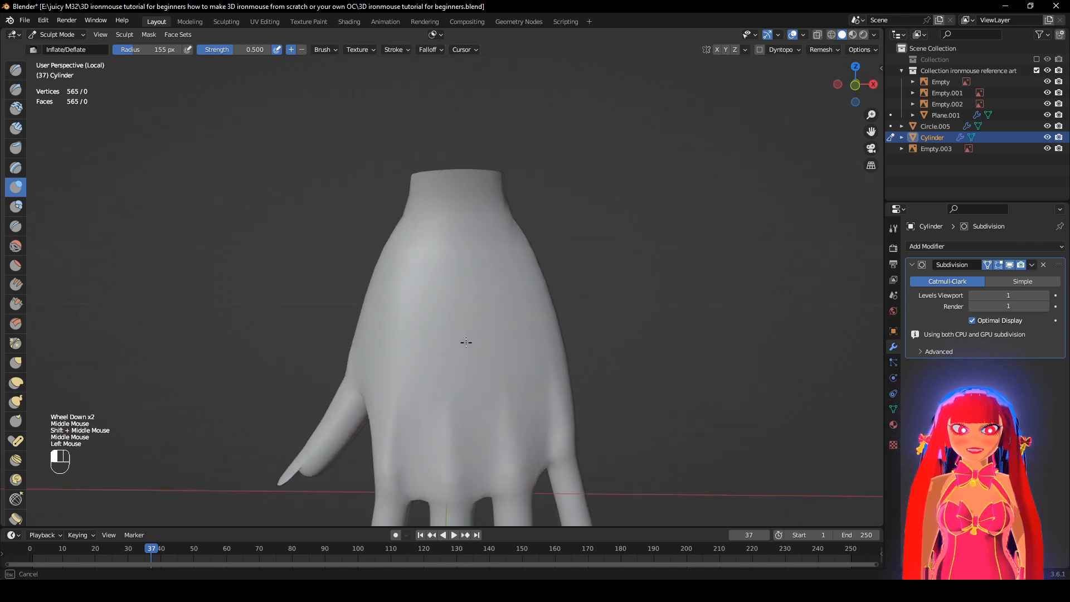
pyautogui.moveTo(537, 312)
pyautogui.mouseDown(button='middle')
pyautogui.moveTo(551, 294)
pyautogui.moveTo(562, 232)
pyautogui.moveTo(574, 234)
pyautogui.mouseUp(button='middle')
pyautogui.moveTo(574, 234)
pyautogui.keyDown('shift'); pyautogui.mouseDown(button='middle')
pyautogui.moveTo(573, 368)
pyautogui.moveTo(585, 398)
pyautogui.mouseUp(button='middle'); pyautogui.keyUp('shift')
pyautogui.scroll(1, 585, 399)
pyautogui.moveTo(485, 279)
pyautogui.mouseDown()
pyautogui.moveTo(461, 263)
pyautogui.moveTo(468, 245)
pyautogui.mouseUp()
# Inflate the middle of the palm and the area just below the wrist.
pyautogui.moveTo(585, 298); pyautogui.dragTo(780, 288, button='middle')
pyautogui.keyDown('shift'); pyautogui.moveTo(490, 460); pyautogui.dragTo(557, 310, button='middle'); pyautogui.keyUp('shift')
pyautogui.scroll(-1, 557, 312)
pyautogui.scroll(2, 591, 448)
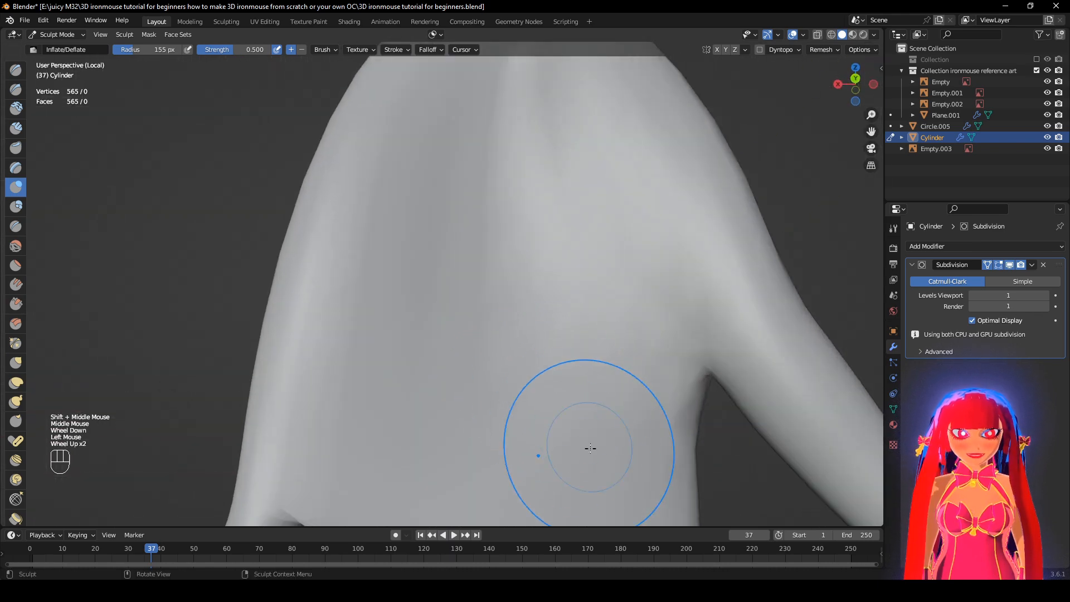
pyautogui.scroll(-1, 590, 373)
pyautogui.moveTo(542, 323); pyautogui.dragTo(541, 323)
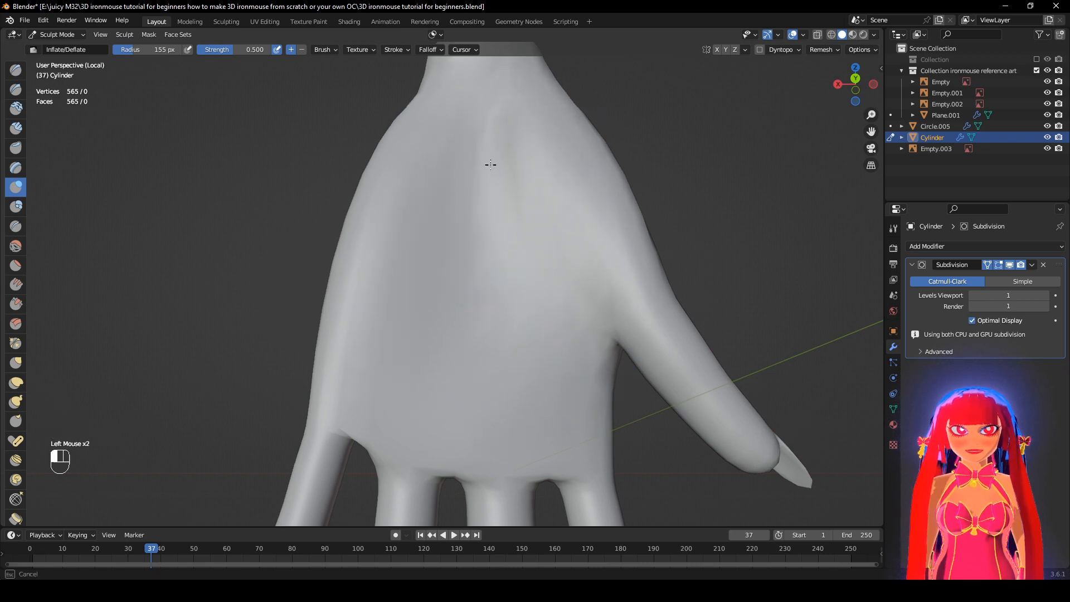
# Inflate the little-finger edge of the hand from both the palm side and the back side.
pyautogui.scroll(-2, 625, 270)
pyautogui.moveTo(624, 269)
pyautogui.mouseDown(button='middle')
pyautogui.moveTo(706, 291)
pyautogui.moveTo(506, 296)
pyautogui.moveTo(604, 294)
pyautogui.moveTo(553, 281)
pyautogui.moveTo(685, 312)
pyautogui.moveTo(439, 343)
pyautogui.mouseUp(button='middle')
pyautogui.scroll(1, 647, 287)
pyautogui.scroll(2, 424, 352)
pyautogui.scroll(-1, 377, 378)
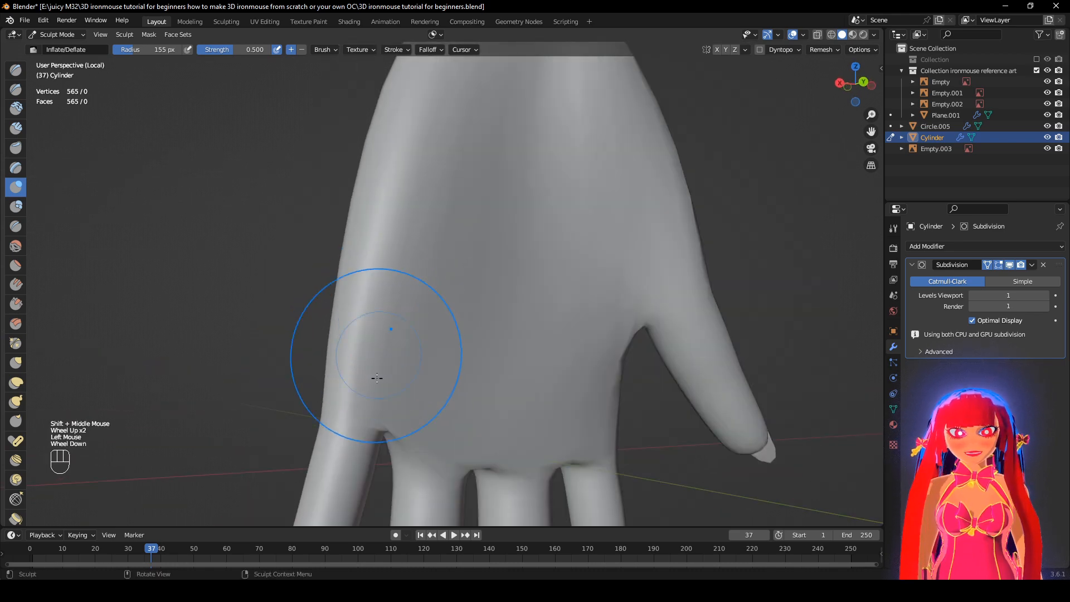
pyautogui.moveTo(413, 325); pyautogui.dragTo(642, 360, button='middle')
pyautogui.moveTo(642, 360); pyautogui.dragTo(533, 324)
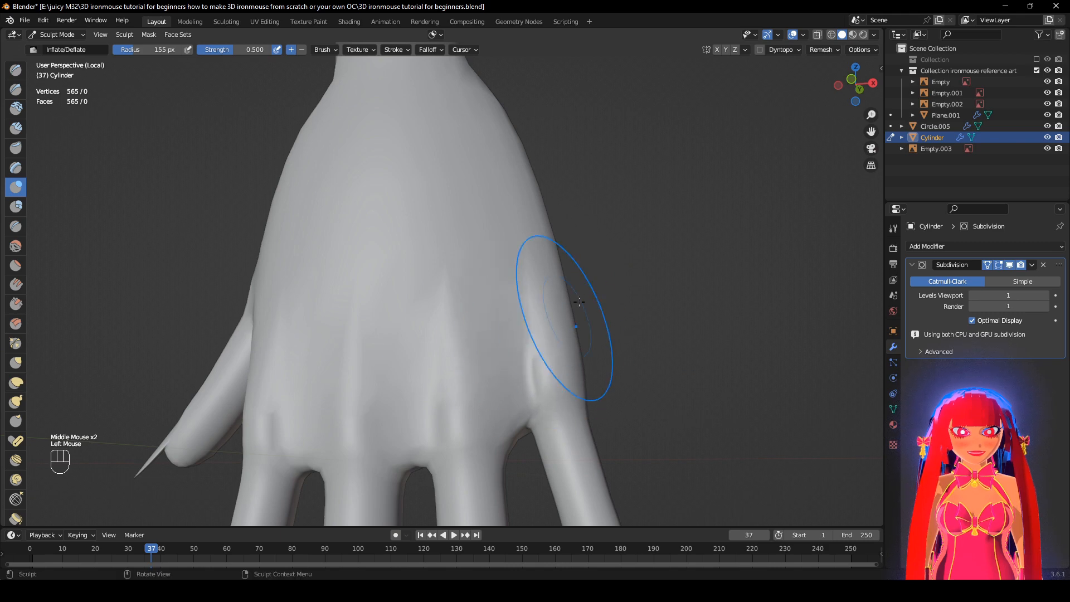
pyautogui.moveTo(579, 302)
pyautogui.mouseDown(button='middle')
pyautogui.moveTo(575, 200)
pyautogui.moveTo(485, 282)
pyautogui.moveTo(528, 275)
pyautogui.moveTo(544, 298)
pyautogui.mouseUp(button='middle')
pyautogui.hotkey('ctrl', 'z')
pyautogui.hotkey('ctrl', 'shift', 'z')
# In Edit Mode, move the six crease vertices beside the little-finger knuckle about -0.0047 m in Y with proportional size 0.022, and turn off proportional editing.
pyautogui.scroll(4, 161, 83)
pyautogui.click(55, 35)
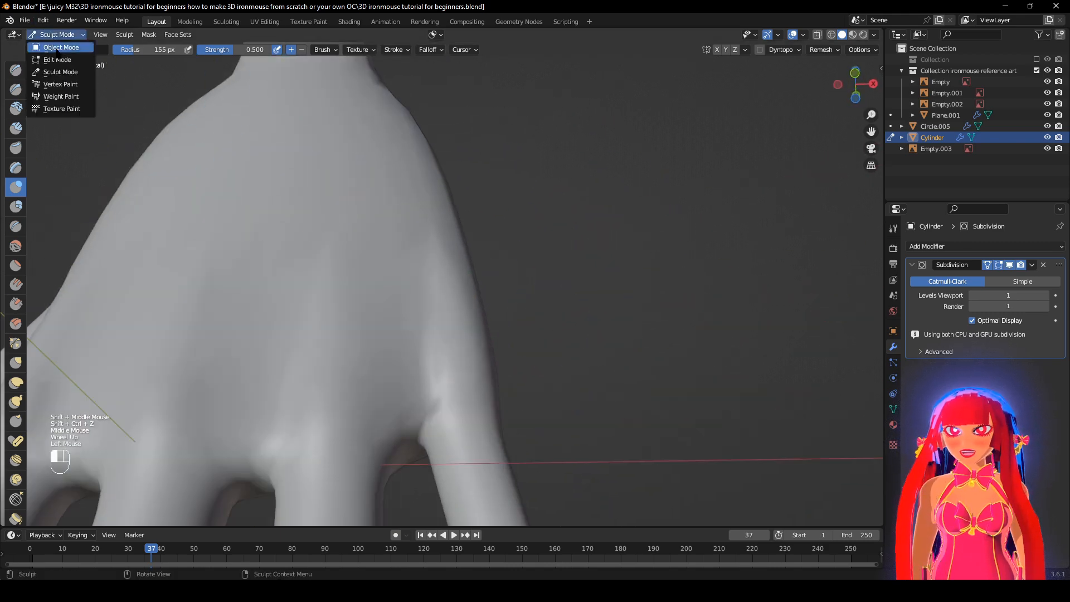
pyautogui.click(57, 59)
pyautogui.scroll(3, 586, 361)
pyautogui.moveTo(564, 390)
pyautogui.keyDown('shift'); pyautogui.mouseDown(button='middle')
pyautogui.moveTo(585, 361)
pyautogui.moveTo(549, 297)
pyautogui.moveTo(468, 238)
pyautogui.moveTo(466, 272)
pyautogui.mouseUp(button='middle'); pyautogui.keyUp('shift')
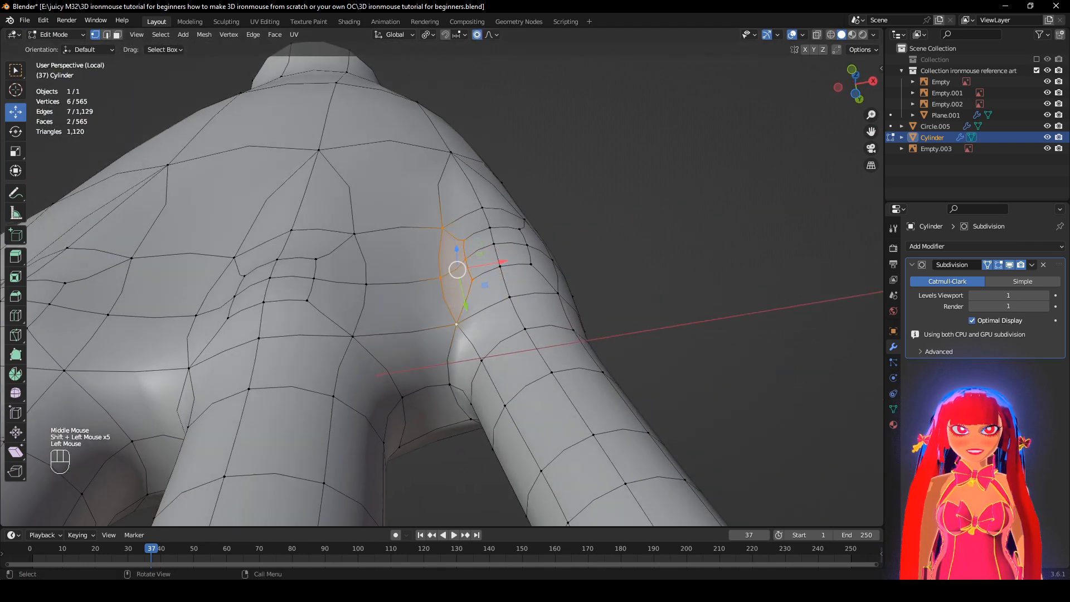
pyautogui.scroll(-2, 641, 415)
pyautogui.moveTo(646, 412)
pyautogui.mouseDown(button='middle')
pyautogui.moveTo(635, 390)
pyautogui.moveTo(549, 411)
pyautogui.moveTo(593, 377)
pyautogui.moveTo(636, 382)
pyautogui.moveTo(653, 408)
pyautogui.mouseUp(button='middle')
pyautogui.scroll(-1, 635, 388)
pyautogui.press('g')
pyautogui.scroll(1, 630, 373)
pyautogui.click(625, 370)
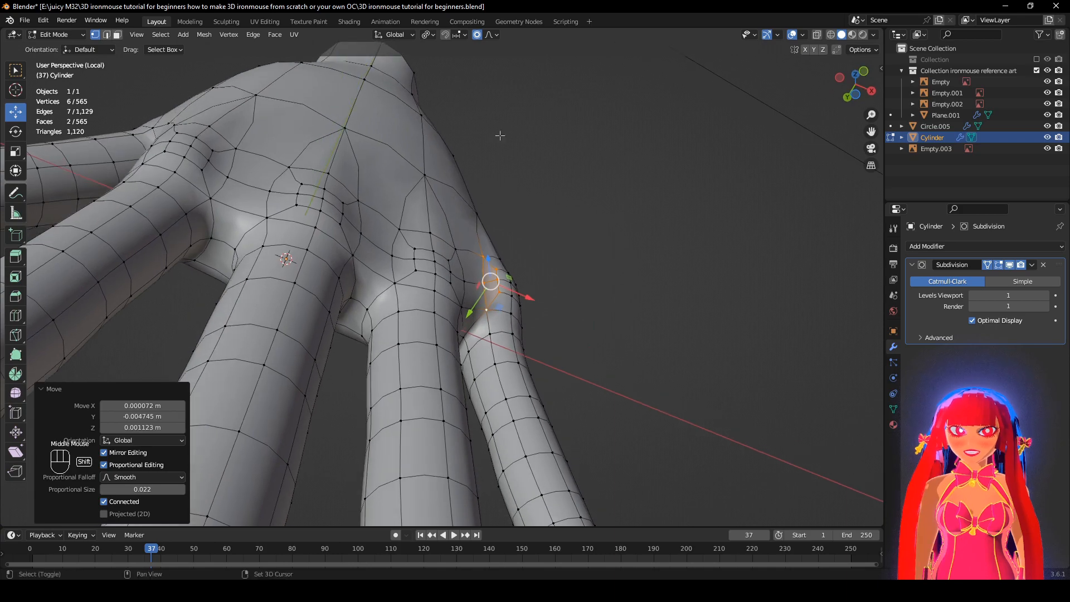
pyautogui.keyDown('shift'); pyautogui.moveTo(497, 137); pyautogui.dragTo(662, 246, button='middle'); pyautogui.keyUp('shift')
pyautogui.click(477, 35)
# Merge two pairs of adjacent vertices in the web between two fingers, each into one vertex at its midpoint.
pyautogui.moveTo(524, 259); pyautogui.dragTo(591, 319, button='middle')
pyautogui.scroll(1, 483, 289)
pyautogui.keyDown('shift'); pyautogui.moveTo(525, 318); pyautogui.dragTo(468, 292, button='middle'); pyautogui.keyUp('shift')
pyautogui.click(503, 287)
pyautogui.keyDown('shift'); pyautogui.click(472, 274); pyautogui.keyUp('shift')
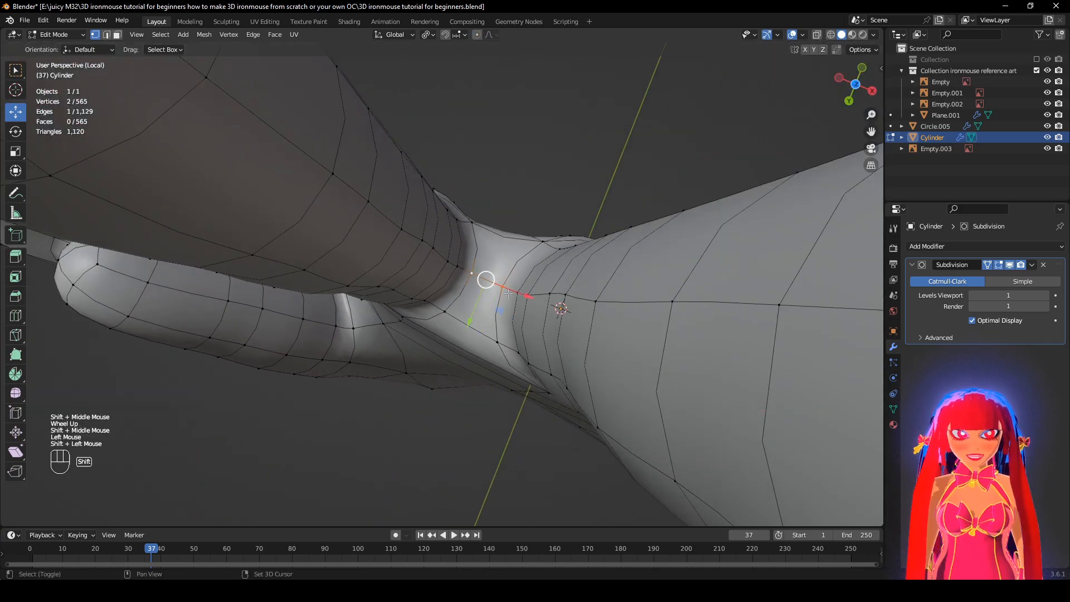
pyautogui.press('m')
pyautogui.click(561, 318)
pyautogui.click(498, 340)
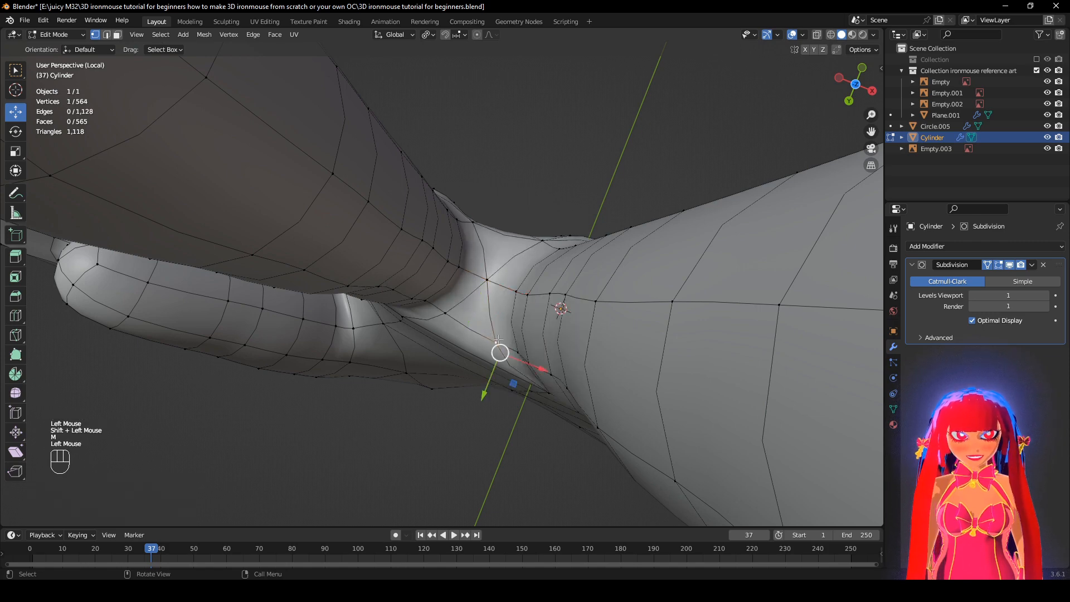
pyautogui.press('m')
pyautogui.click(573, 333)
# Merge a pair of adjacent vertices in the next finger web into one vertex at their midpoint.
pyautogui.keyDown('shift'); pyautogui.moveTo(574, 333); pyautogui.dragTo(541, 317, button='middle'); pyautogui.keyUp('shift')
pyautogui.click(454, 262)
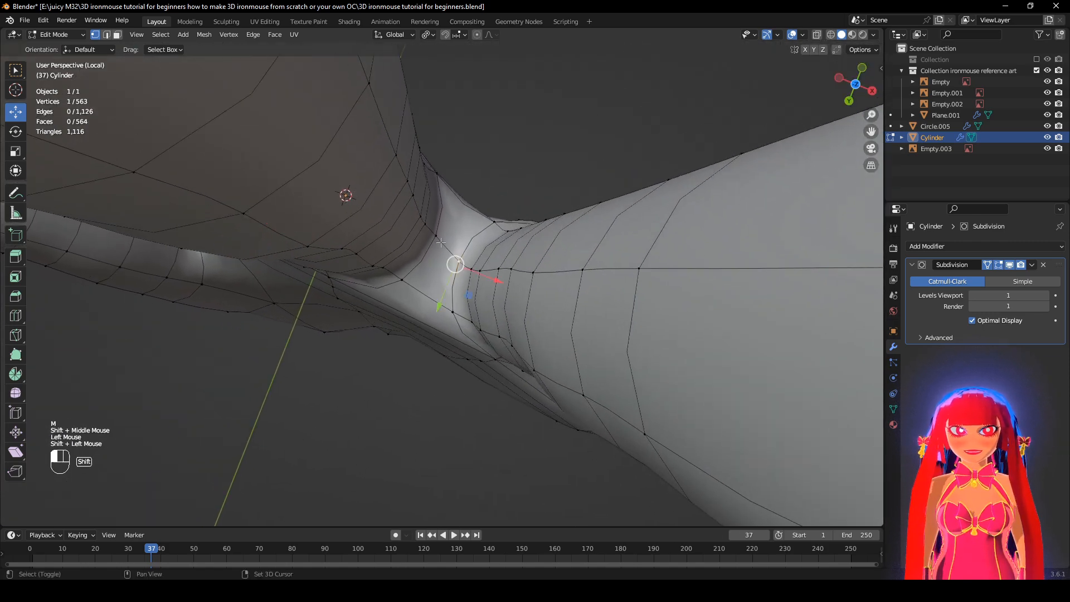
pyautogui.press('m')
pyautogui.click(583, 268)
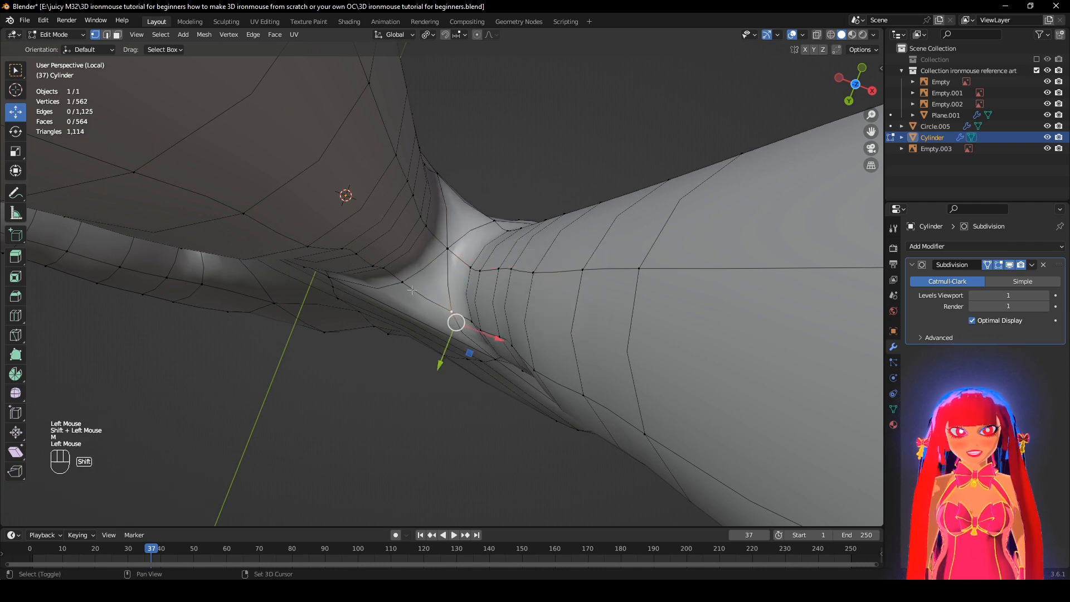
# Merge three more pairs of adjacent vertices in the finger webs, each pair into a single vertex.
pyautogui.press('m')
pyautogui.click(487, 283)
pyautogui.keyDown('shift'); pyautogui.moveTo(487, 284); pyautogui.dragTo(488, 304, button='middle'); pyautogui.keyUp('shift')
pyautogui.click(416, 265)
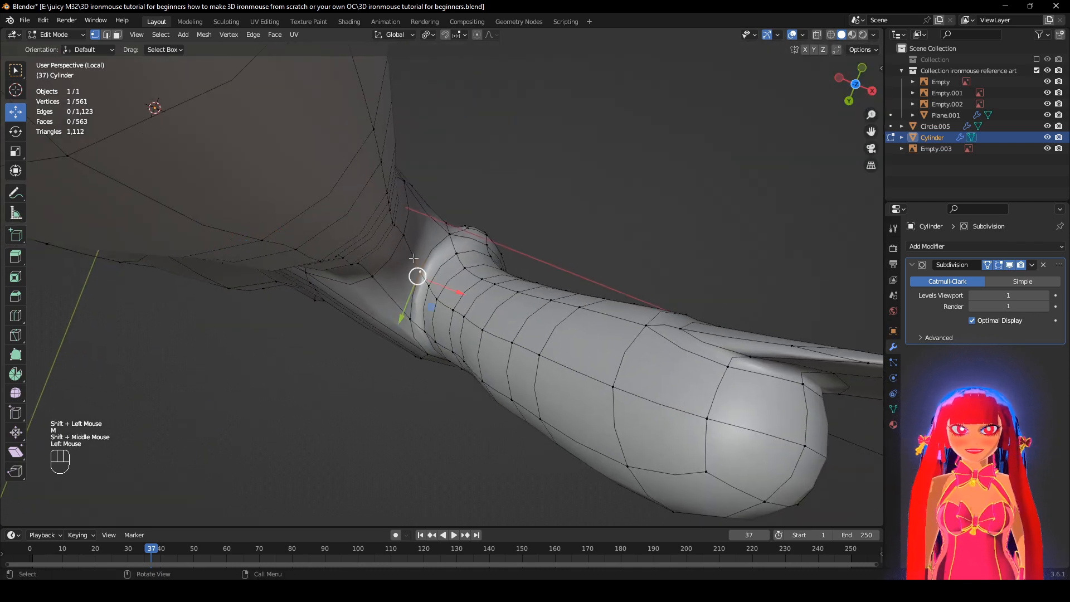
pyautogui.press('m')
pyautogui.click(579, 271)
pyautogui.keyDown('shift'); pyautogui.click(411, 318); pyautogui.keyUp('shift')
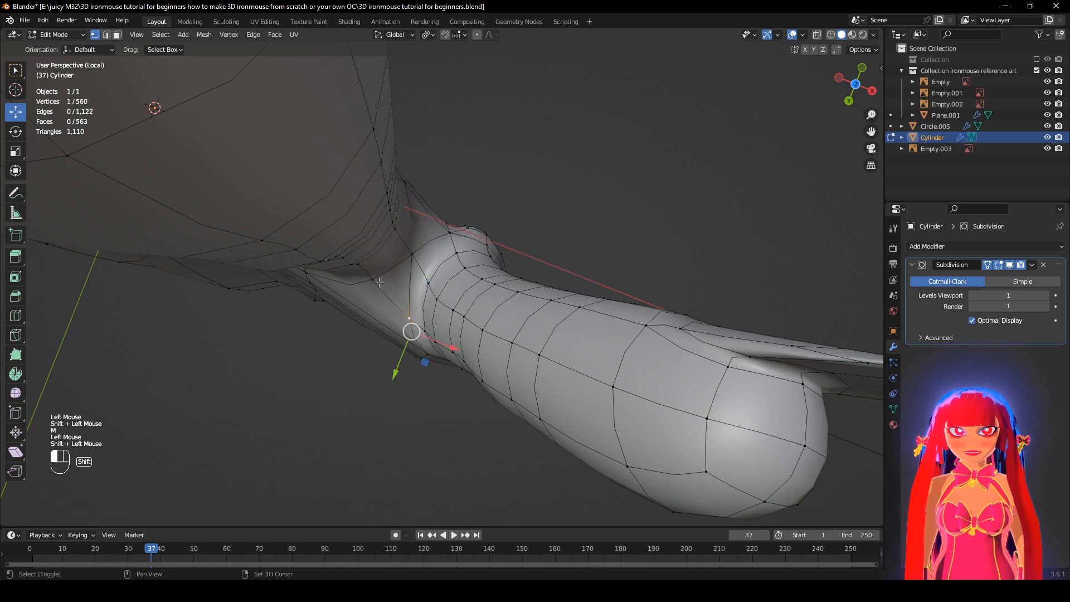
pyautogui.press('m')
pyautogui.click(595, 263)
# Select the ten vertices along the finger webs and the top crease of the palm, smooth them, and clear the selection.
pyautogui.scroll(-2, 585, 273)
pyautogui.moveTo(564, 285); pyautogui.dragTo(549, 267, button='middle')
pyautogui.scroll(1, 549, 267)
pyautogui.keyDown('shift'); pyautogui.click(416, 289); pyautogui.keyUp('shift')
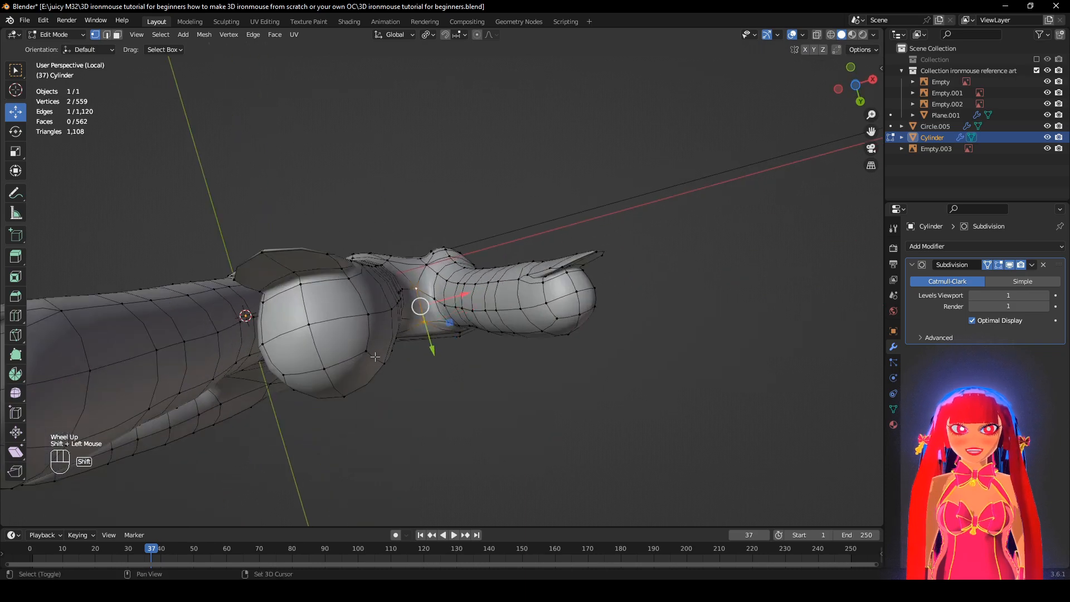
pyautogui.keyDown('shift'); pyautogui.moveTo(375, 356); pyautogui.dragTo(555, 307, button='middle'); pyautogui.keyUp('shift')
pyautogui.moveTo(555, 306); pyautogui.dragTo(517, 242, button='middle')
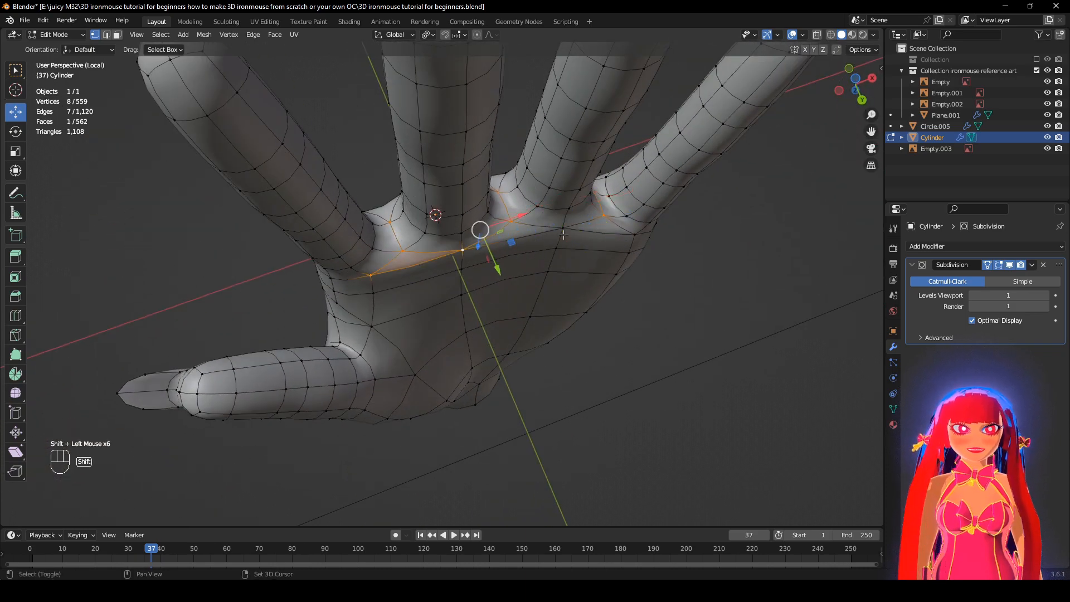
pyautogui.keyDown('shift'); pyautogui.click(622, 230); pyautogui.keyUp('shift')
pyautogui.moveTo(622, 230); pyautogui.dragTo(687, 261, button='middle')
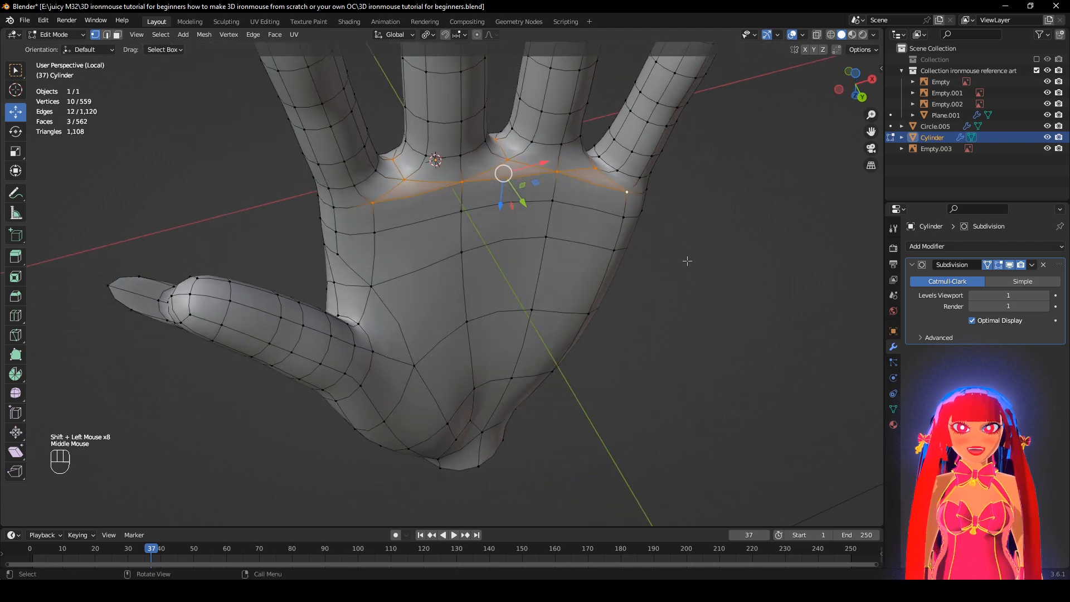
pyautogui.rightClick(720, 345)
pyautogui.click(684, 465)
pyautogui.click(735, 396)
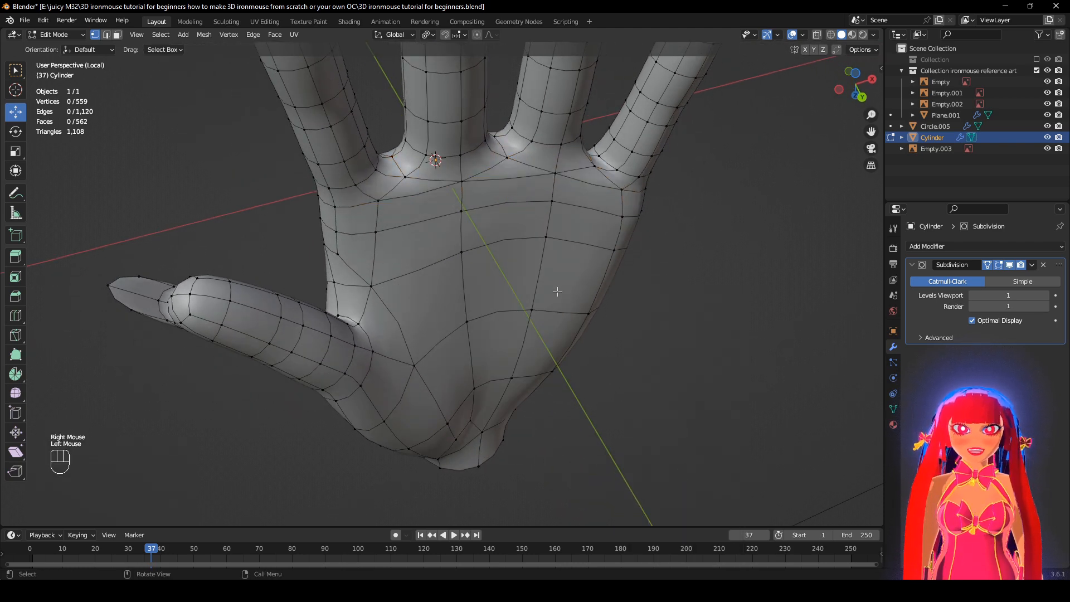
# Examine the finger webs and knuckles from the fingertip side with the subdivision preview switched off and on.
pyautogui.moveTo(736, 397); pyautogui.dragTo(1067, 288, button='middle')
pyautogui.click(1010, 265)
pyautogui.scroll(-1, 721, 292)
pyautogui.moveTo(721, 292); pyautogui.dragTo(672, 447, button='middle')
pyautogui.keyDown('shift'); pyautogui.moveTo(672, 447); pyautogui.dragTo(461, 317, button='middle'); pyautogui.keyUp('shift')
pyautogui.click(1010, 265)
pyautogui.scroll(3, 641, 304)
# In Sculpt Mode, set the Grab brush radius to 171 px and reshape the back of the hand around the knuckles.
pyautogui.click(58, 35)
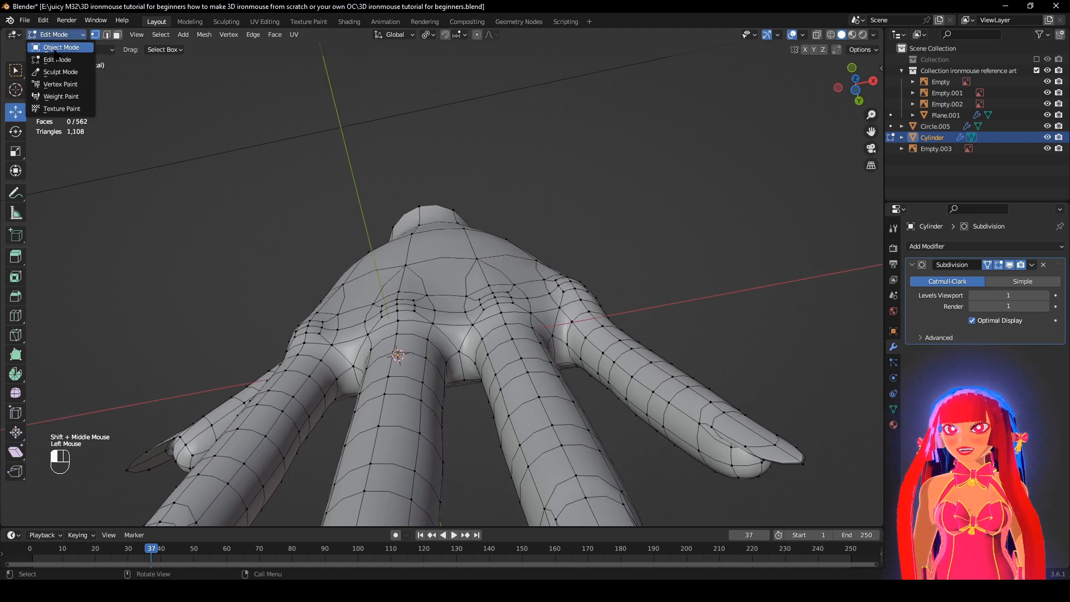
pyautogui.click(58, 72)
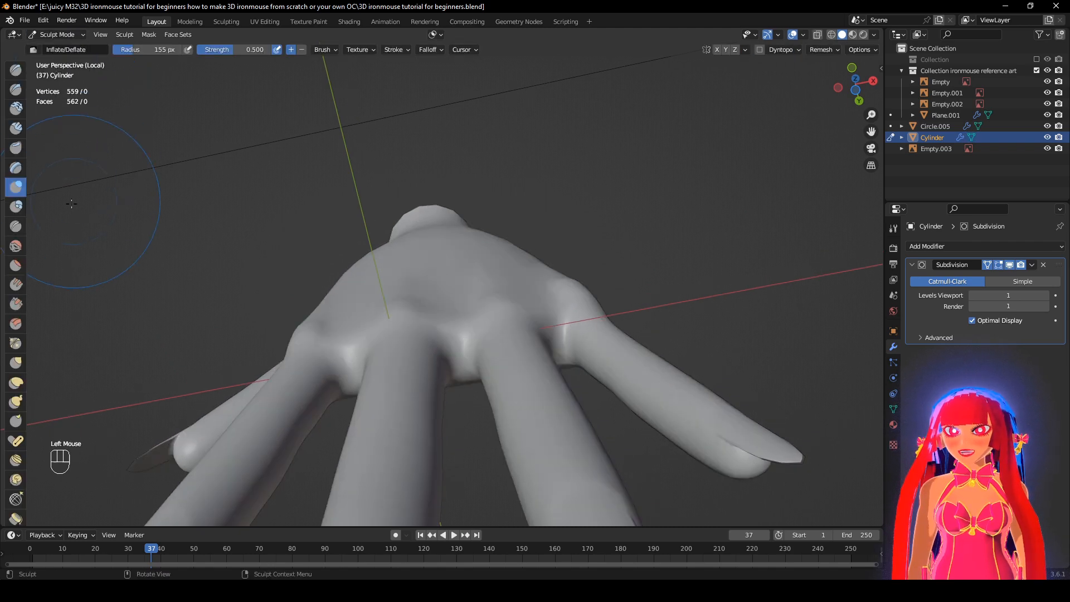
pyautogui.click(17, 364)
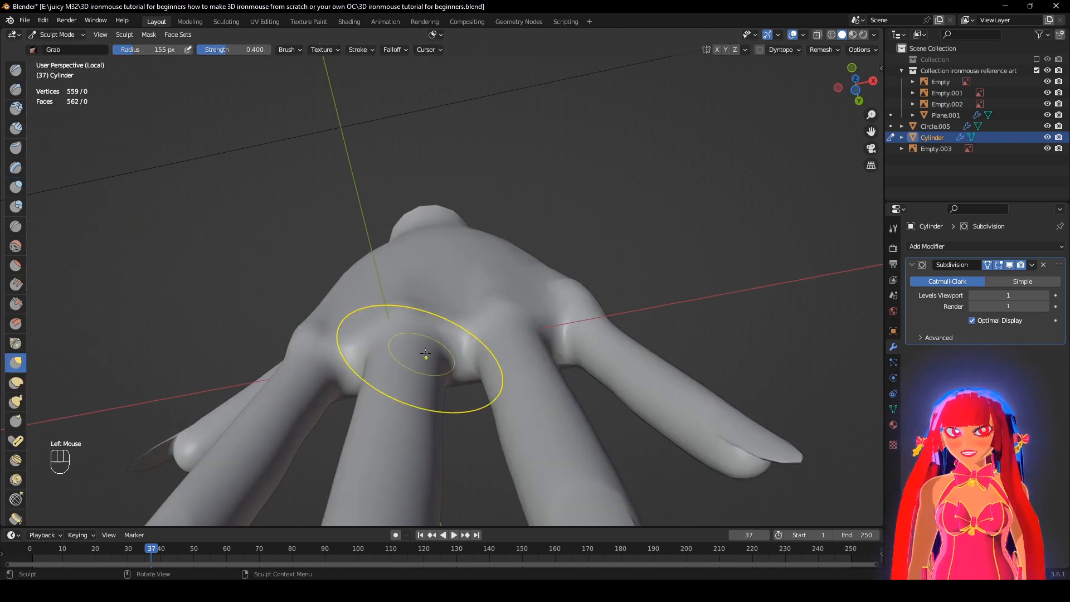
pyautogui.moveTo(425, 353)
pyautogui.mouseDown(button='middle')
pyautogui.moveTo(437, 313)
pyautogui.moveTo(471, 340)
pyautogui.moveTo(466, 359)
pyautogui.moveTo(478, 295)
pyautogui.mouseUp(button='middle')
pyautogui.press('f')
pyautogui.scroll(1, 479, 336)
pyautogui.moveTo(477, 264); pyautogui.dragTo(478, 259)
pyautogui.moveTo(478, 260)
pyautogui.mouseDown(button='middle')
pyautogui.moveTo(483, 214)
pyautogui.moveTo(485, 251)
pyautogui.moveTo(511, 279)
pyautogui.moveTo(433, 301)
pyautogui.moveTo(494, 303)
pyautogui.moveTo(495, 333)
pyautogui.moveTo(533, 378)
pyautogui.moveTo(523, 253)
pyautogui.moveTo(504, 373)
pyautogui.moveTo(535, 377)
pyautogui.mouseUp(button='middle')
pyautogui.click(495, 334)
pyautogui.scroll(-2, 504, 373)
pyautogui.moveTo(445, 331)
pyautogui.mouseDown()
pyautogui.moveTo(427, 346)
pyautogui.moveTo(438, 345)
pyautogui.mouseUp()
# In front view, pull the thumb-side edge of the hand and the wrist with the Grab brush to match the reference outline.
pyautogui.moveTo(530, 335); pyautogui.dragTo(279, 320, button='middle')
pyautogui.moveTo(462, 326); pyautogui.dragTo(442, 327, button='middle')
pyautogui.moveTo(434, 263); pyautogui.dragTo(696, 266, button='middle')
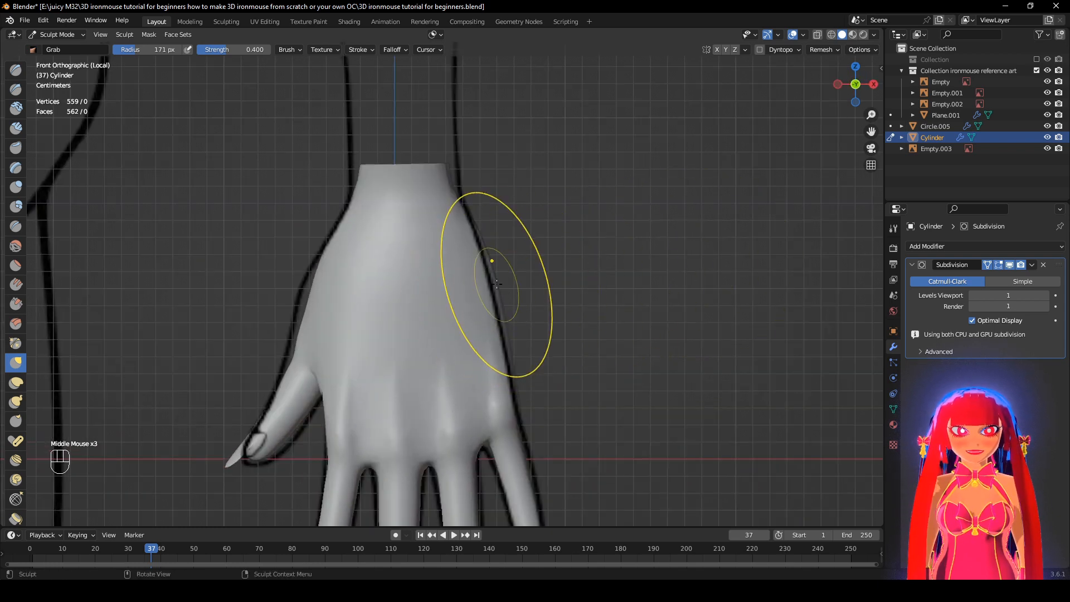
pyautogui.keyDown('shift'); pyautogui.moveTo(318, 310); pyautogui.dragTo(400, 297, button='middle'); pyautogui.keyUp('shift')
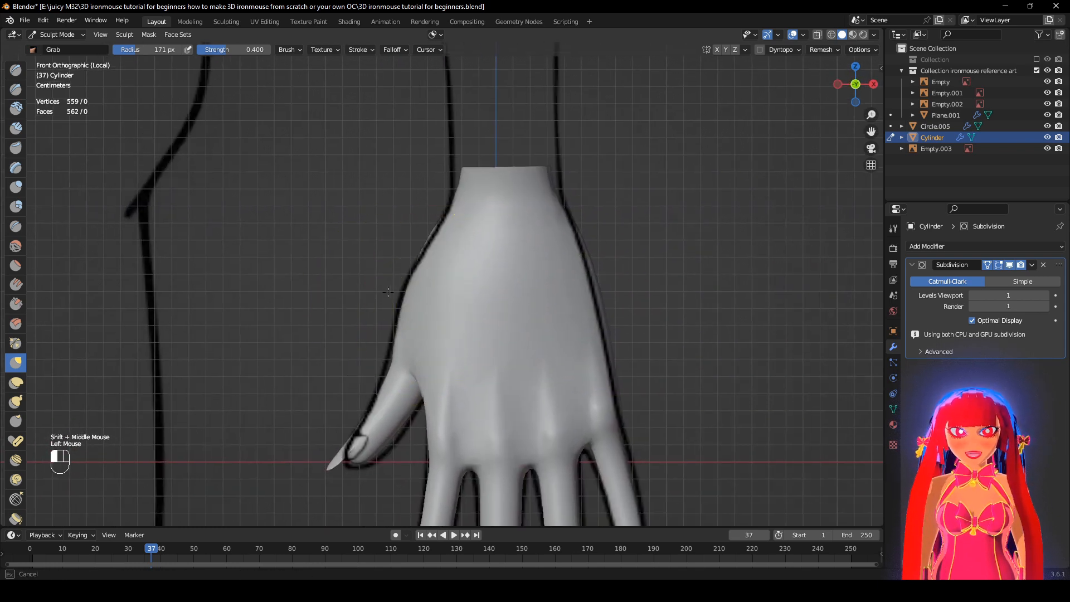
pyautogui.scroll(2, 393, 338)
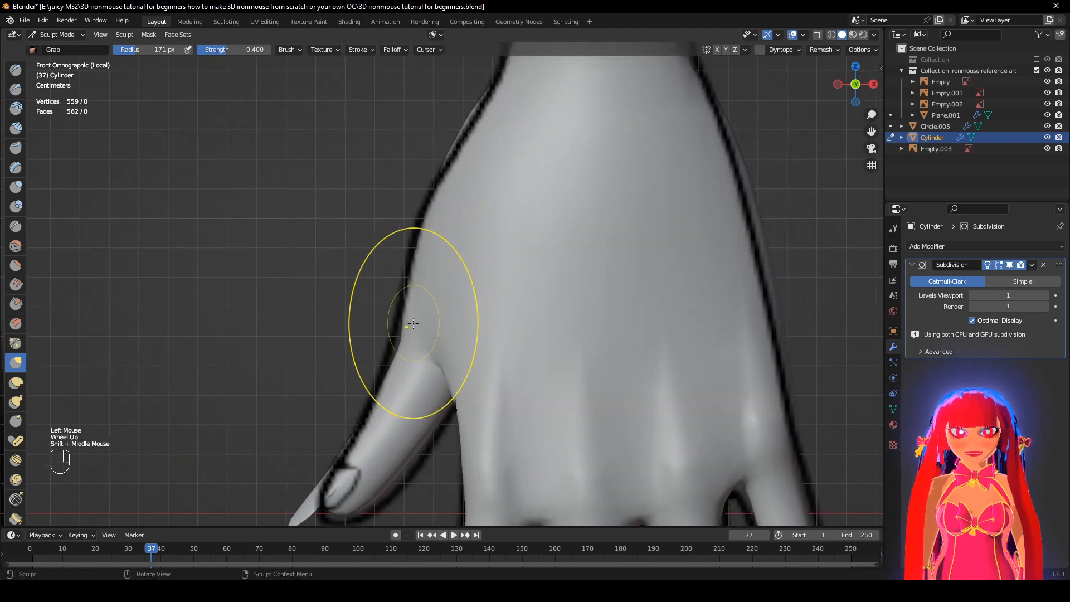
pyautogui.keyDown('shift'); pyautogui.moveTo(437, 194); pyautogui.dragTo(477, 287, button='middle'); pyautogui.keyUp('shift')
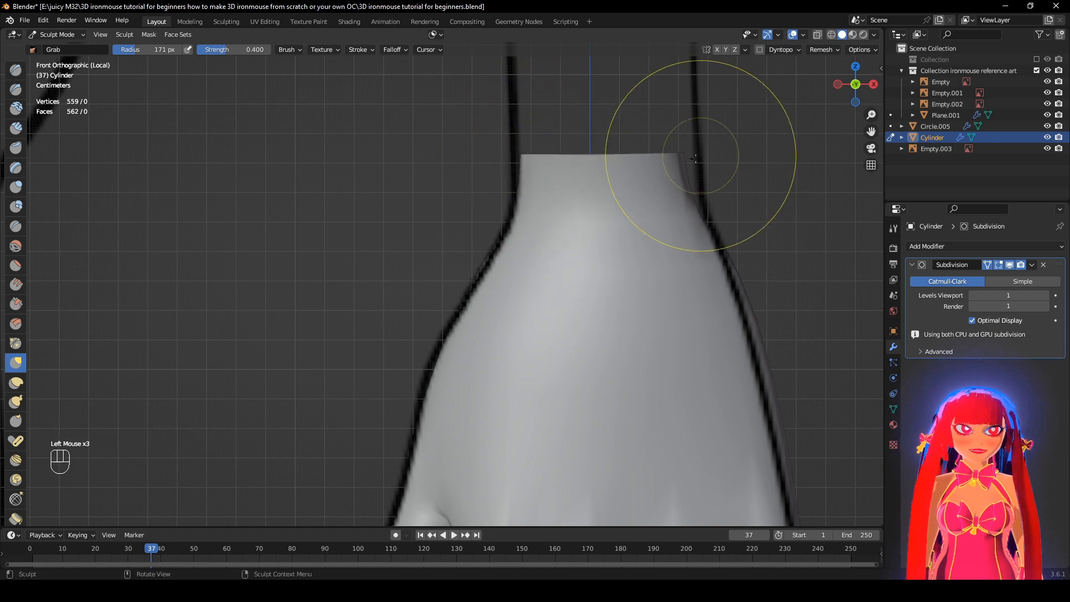
pyautogui.scroll(-3, 597, 286)
pyautogui.keyDown('shift'); pyautogui.moveTo(597, 287); pyautogui.dragTo(580, 198, button='middle'); pyautogui.keyUp('shift')
pyautogui.moveTo(579, 199); pyautogui.dragTo(676, 222, button='middle')
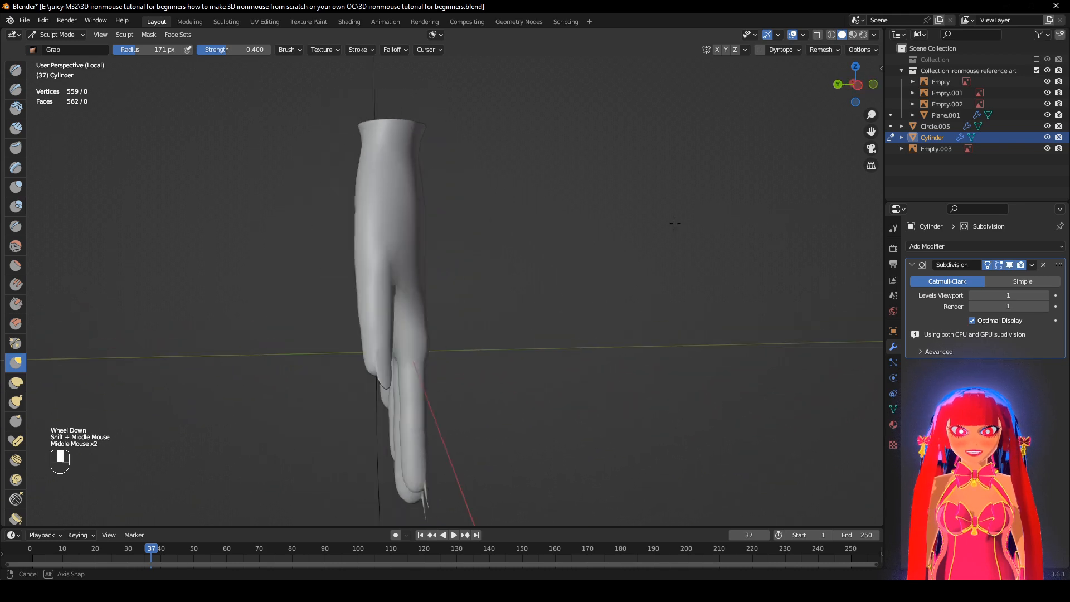
pyautogui.keyDown('shift'); pyautogui.moveTo(581, 254); pyautogui.dragTo(586, 219, button='middle'); pyautogui.keyUp('shift')
# In Edit Mode, select the 29 vertices of the thumb's tip and nail through the mesh in front view.
pyautogui.click(56, 35)
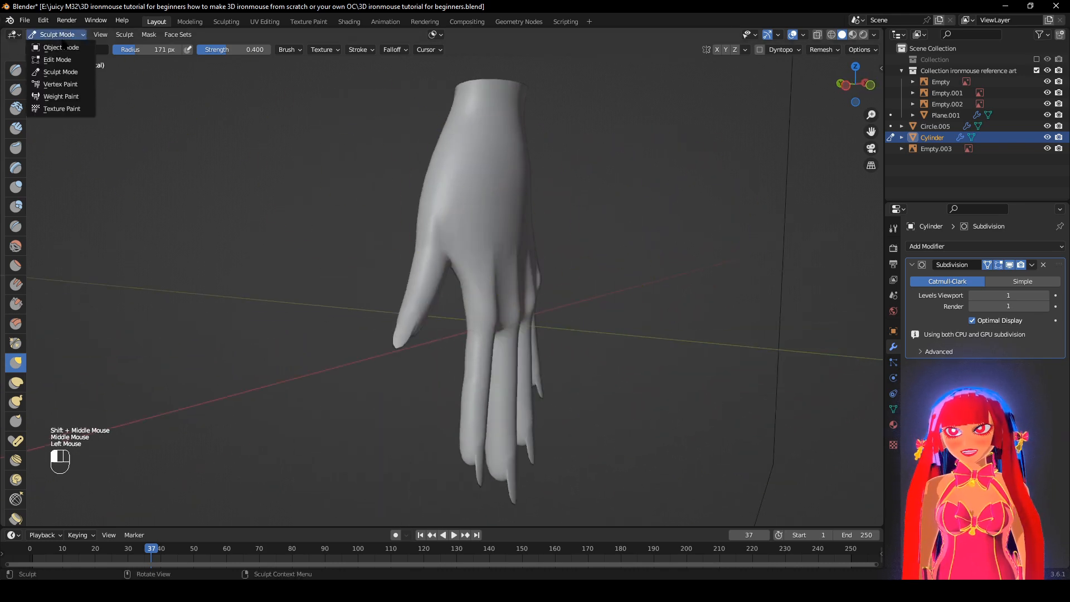
pyautogui.click(69, 59)
pyautogui.scroll(1, 446, 329)
pyautogui.moveTo(446, 328)
pyautogui.mouseDown(button='middle')
pyautogui.moveTo(418, 329)
pyautogui.moveTo(636, 333)
pyautogui.moveTo(339, 342)
pyautogui.mouseUp(button='middle')
pyautogui.click(664, 334)
pyautogui.press('z')
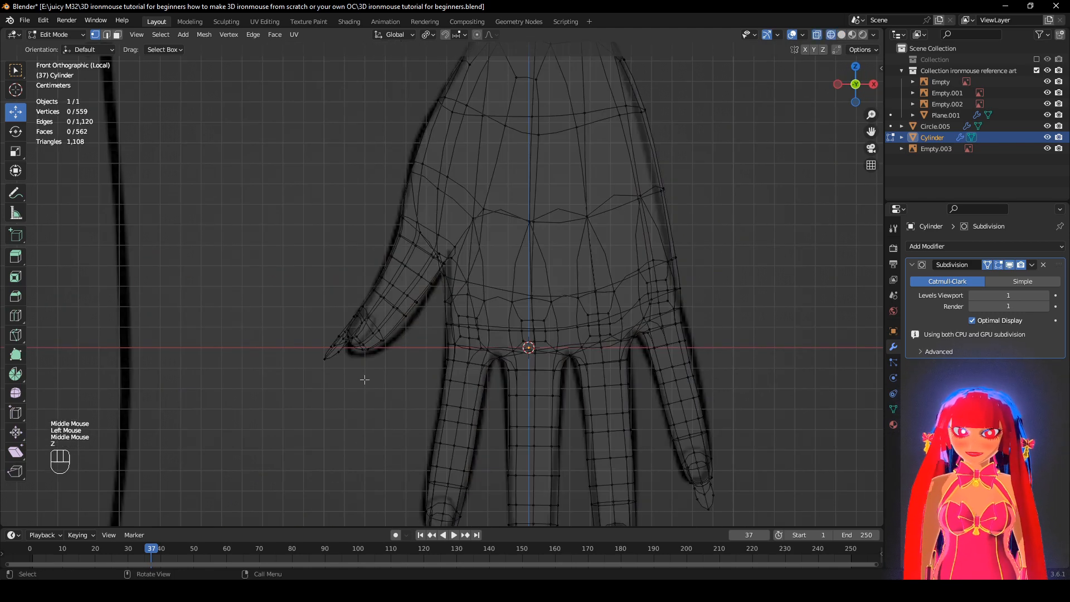
pyautogui.moveTo(397, 402); pyautogui.dragTo(301, 306)
pyautogui.press('z')
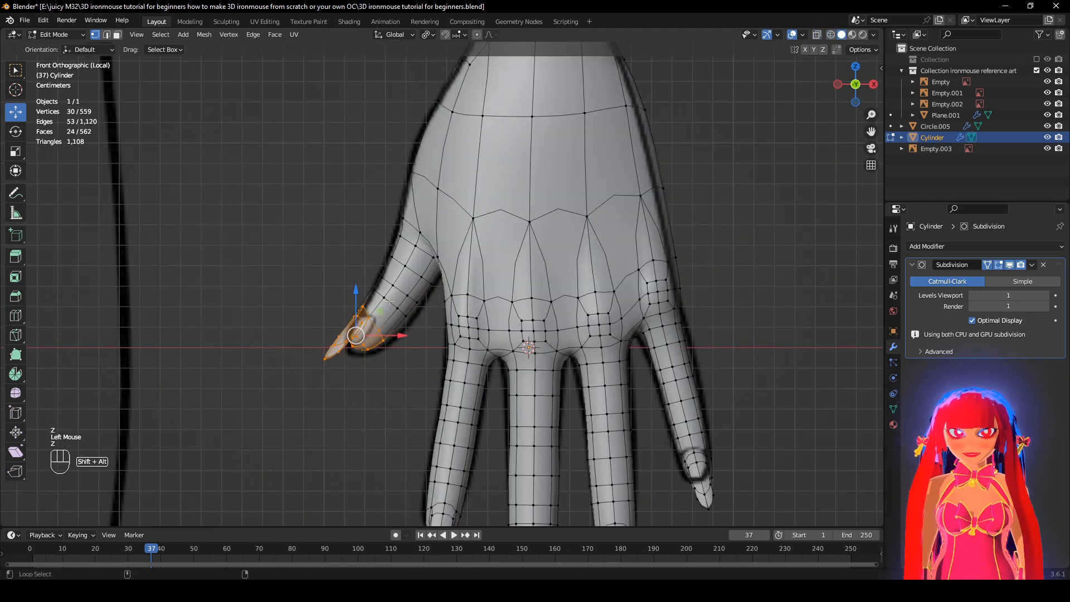
pyautogui.press('z')
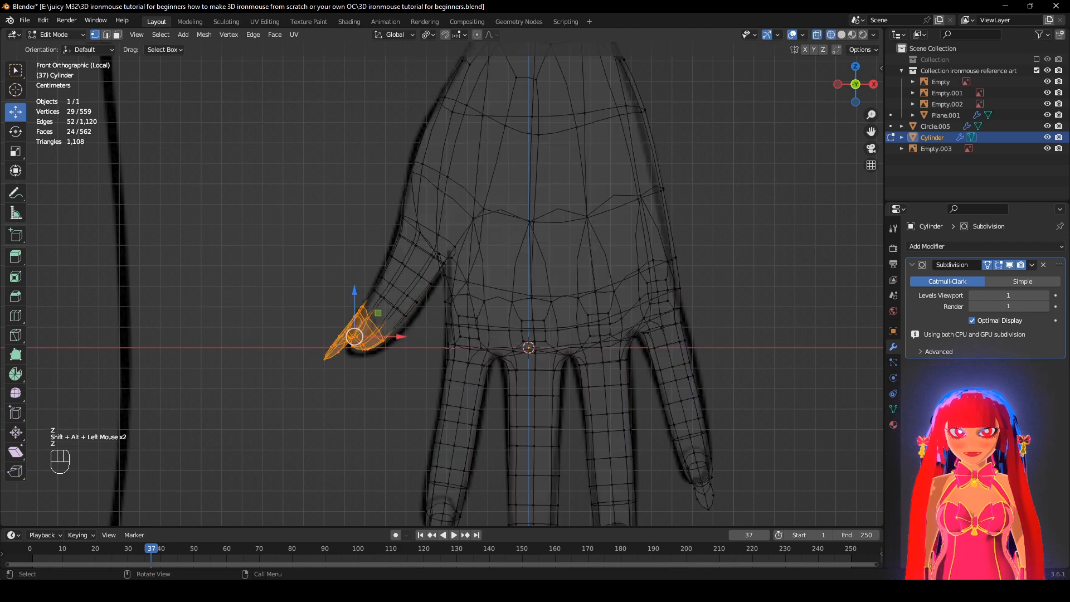
pyautogui.press('z')
# Try moving the thumb tip outward and down with proportional editing at size 0.069, and undo the move.
pyautogui.scroll(-1, 392, 304)
pyautogui.press('g')
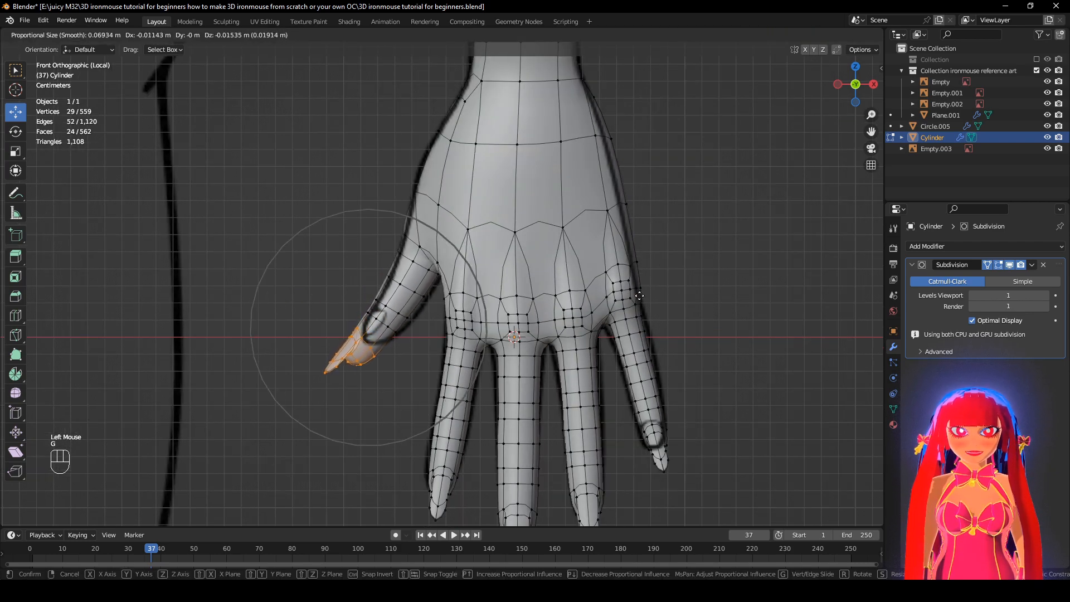
pyautogui.click(650, 290)
pyautogui.moveTo(649, 290); pyautogui.dragTo(525, 340, button='middle')
pyautogui.hotkey('ctrl', 'z')
pyautogui.keyDown('ctrl'); pyautogui.scroll(-1, 525, 341); pyautogui.keyUp('ctrl')
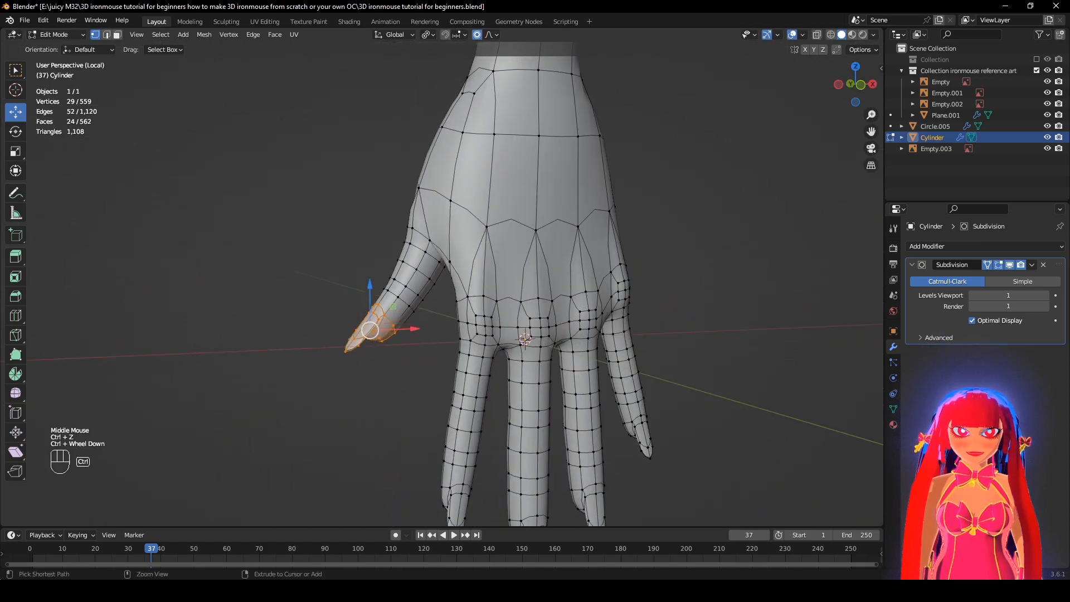
# Try rotating the thumb tip with proportional editing from another angle, and undo the rotations.
pyautogui.moveTo(432, 349); pyautogui.dragTo(791, 377, button='middle')
pyautogui.press('r')
pyautogui.click(668, 390)
pyautogui.hotkey('ctrl', 'z')
pyautogui.press('r')
pyautogui.click(467, 362)
pyautogui.click(698, 370)
pyautogui.hotkey('ctrl', 'z')
pyautogui.hotkey('ctrl', 'z')
# Rotate the thumb tip with proportional editing and check the hand from the palm side.
pyautogui.press('r')
pyautogui.click(570, 375)
pyautogui.click(714, 373)
pyautogui.scroll(-3, 641, 374)
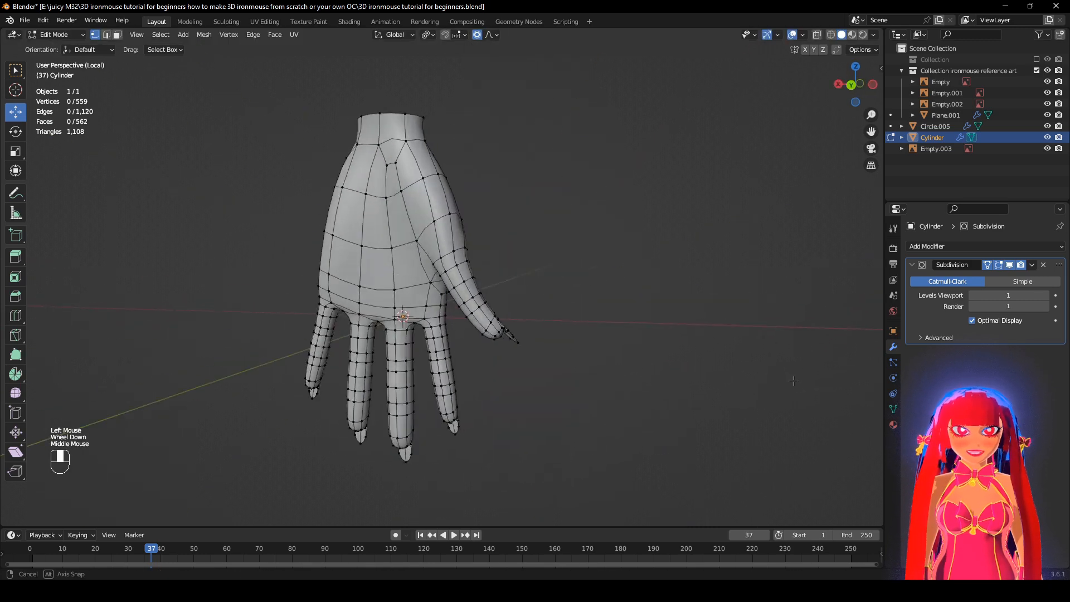
pyautogui.scroll(2, 613, 342)
# Extend the thumb selection to 53 vertices and move it about -0.0116 m in X, 0.0029 m in Y and 0.0072 m in Z, proportional size 0.063.
pyautogui.hotkey('ctrl', 'z')
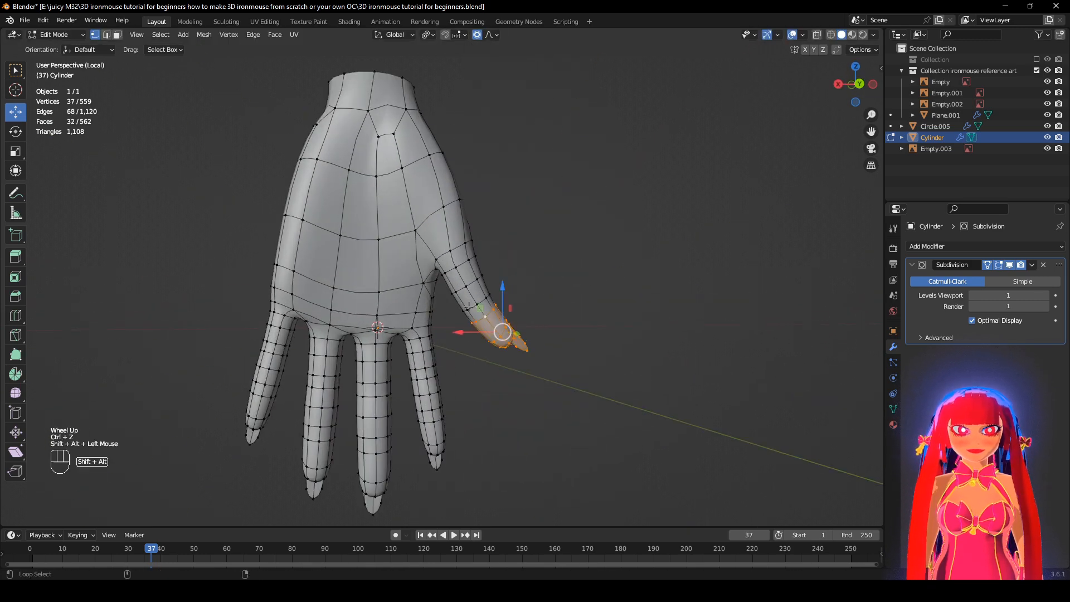
pyautogui.press('g')
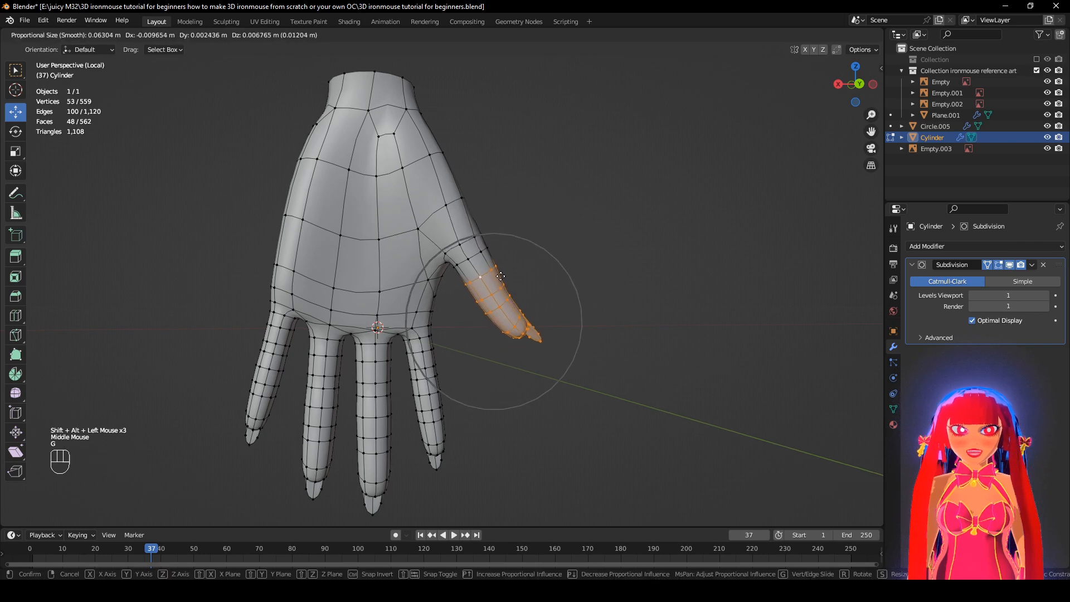
pyautogui.click(500, 275)
# From the thumb side, rotate the selected thumb section about 9.6°, shift it slightly, and clear the selection.
pyautogui.moveTo(502, 279); pyautogui.dragTo(539, 419, button='middle')
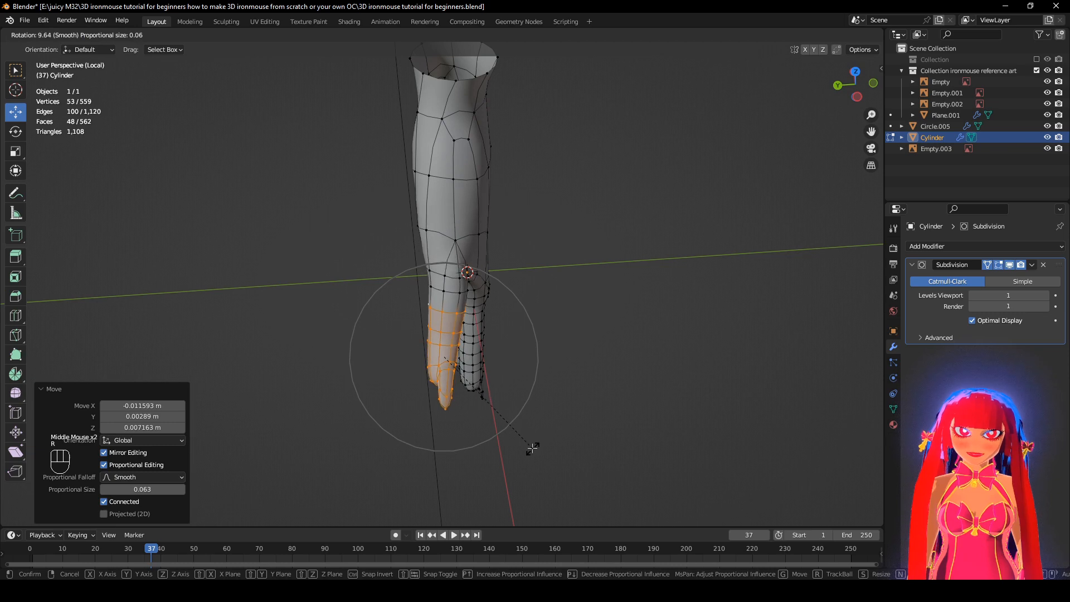
pyautogui.click(532, 448)
pyautogui.press('g')
pyautogui.click(520, 449)
pyautogui.moveTo(542, 440); pyautogui.dragTo(621, 394, button='middle')
pyautogui.click(570, 253)
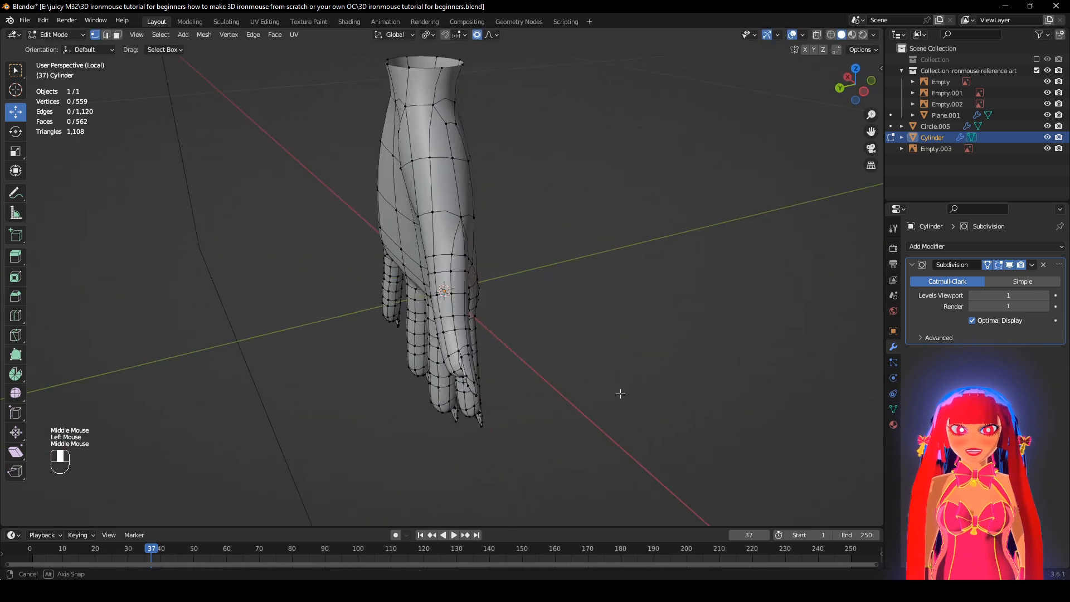
# Examine the reshaped thumb with the overlays hidden, and against the reference drawing in front view.
pyautogui.click(792, 35)
pyautogui.moveTo(632, 275); pyautogui.dragTo(648, 304, button='middle')
pyautogui.moveTo(615, 271); pyautogui.dragTo(485, 274, button='middle')
pyautogui.click(791, 34)
pyautogui.moveTo(719, 186); pyautogui.dragTo(674, 194, button='middle')
pyautogui.press('z')
pyautogui.click(368, 277)
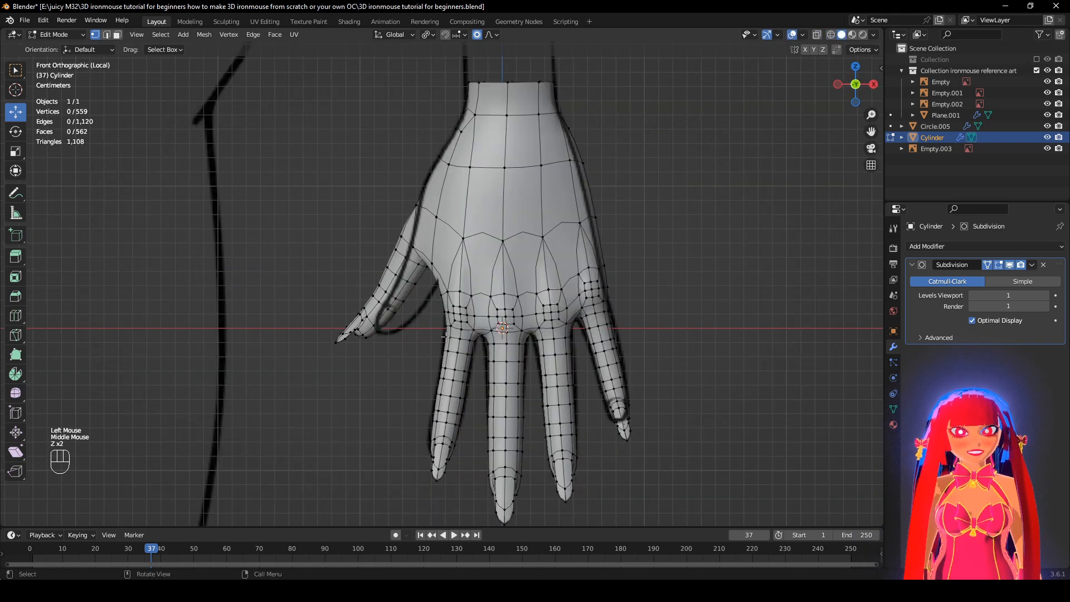
# Move the 53-vertex thumb section about 0.0058 m in X, -0.0025 m in Y and -0.0046 m in Z with proportional size 0.063.
pyautogui.scroll(1, 444, 283)
pyautogui.moveTo(364, 360); pyautogui.dragTo(709, 261, button='middle')
pyautogui.scroll(-1, 653, 355)
pyautogui.press('g')
pyautogui.click(647, 351)
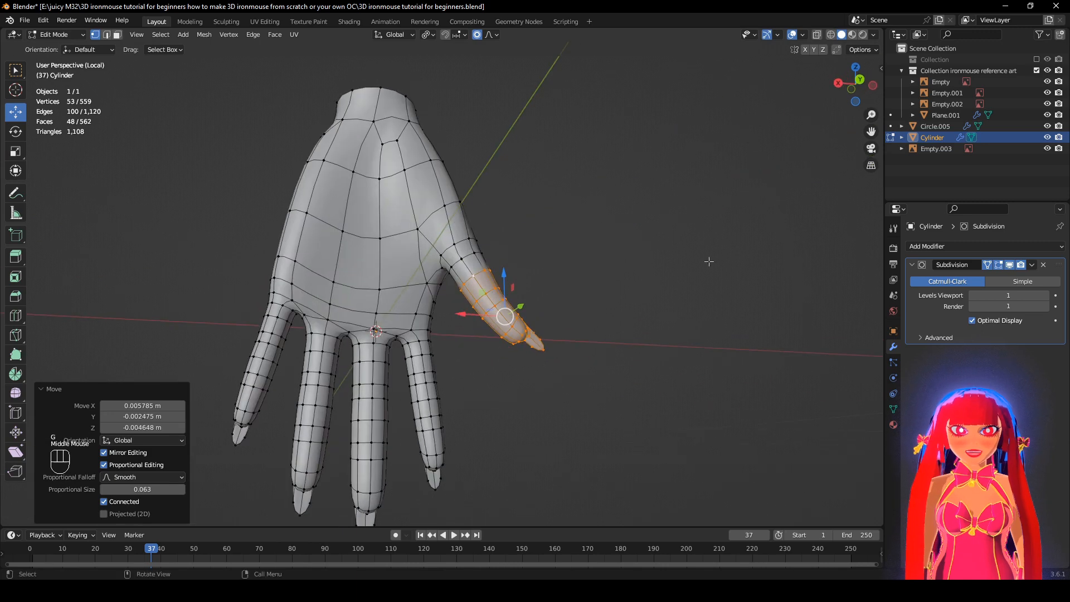
# Examine the base of the thumb up close with the overlays hidden, and with the subdivision preview switched off and on.
pyautogui.click(792, 35)
pyautogui.moveTo(655, 326); pyautogui.dragTo(478, 335, button='middle')
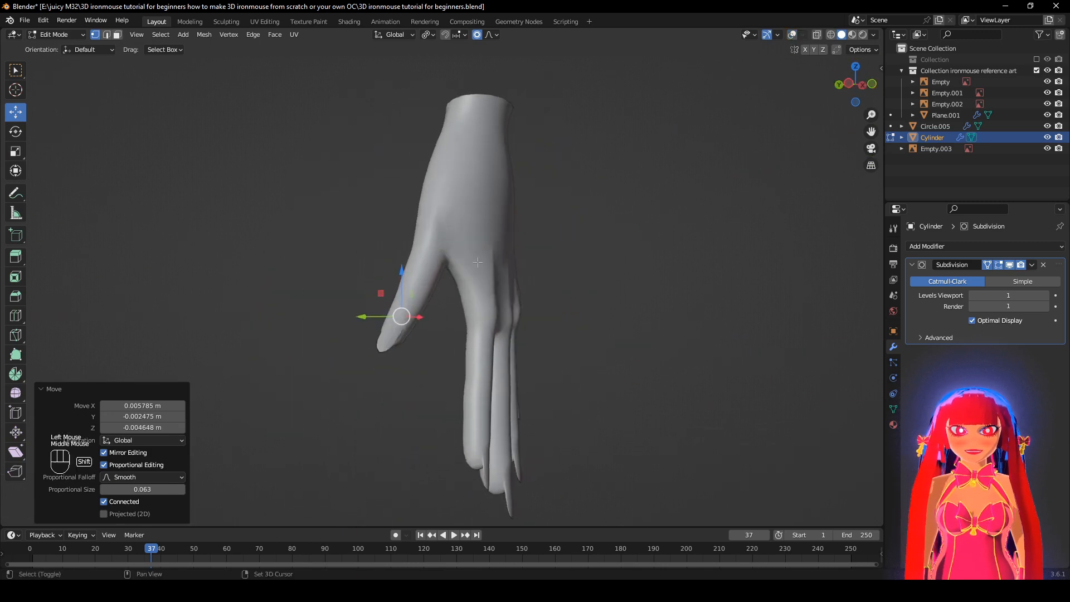
pyautogui.scroll(2, 491, 254)
pyautogui.keyDown('shift'); pyautogui.moveTo(478, 262); pyautogui.dragTo(538, 234, button='middle'); pyautogui.keyUp('shift')
pyautogui.scroll(1, 537, 234)
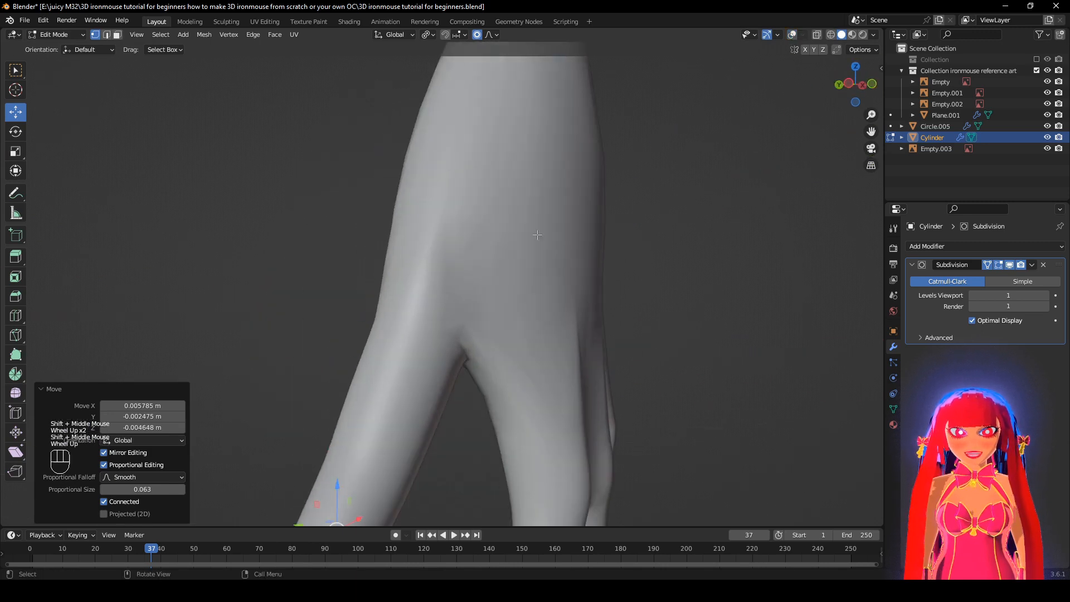
pyautogui.click(792, 35)
pyautogui.scroll(1, 825, 167)
pyautogui.click(1008, 266)
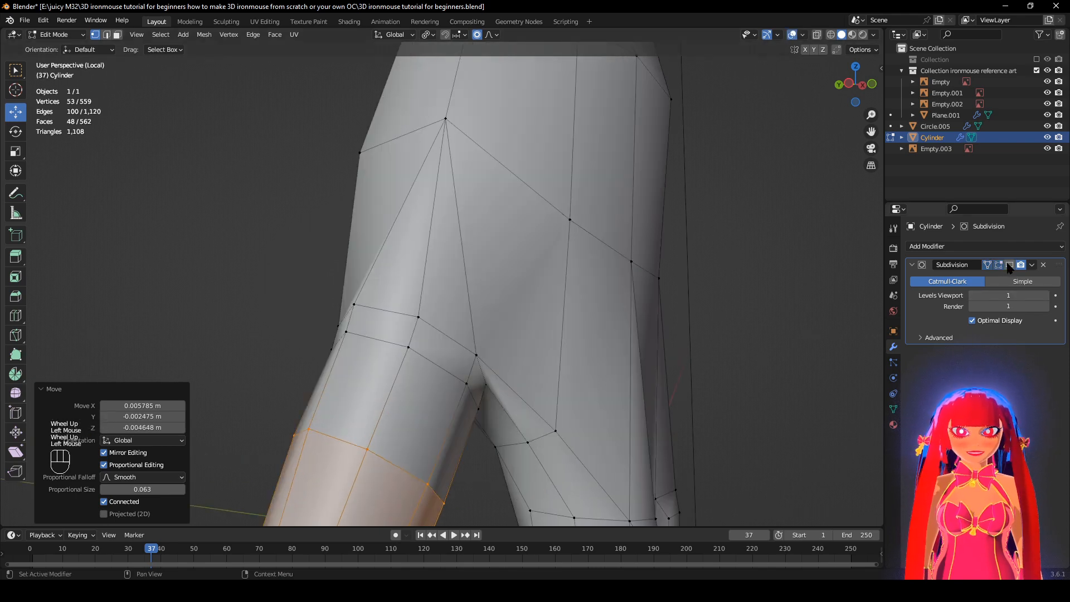
pyautogui.scroll(-1, 507, 253)
pyautogui.keyDown('shift'); pyautogui.moveTo(507, 252); pyautogui.dragTo(504, 278, button='middle'); pyautogui.keyUp('shift')
pyautogui.scroll(-2, 504, 278)
pyautogui.scroll(1, 505, 279)
pyautogui.click(1009, 265)
# Dissolve the lengthwise edge running from the thumb's base loop up to the hand, and check it without the subdivision preview.
pyautogui.moveTo(558, 324); pyautogui.dragTo(494, 310, button='middle')
pyautogui.scroll(2, 495, 310)
pyautogui.click(432, 283)
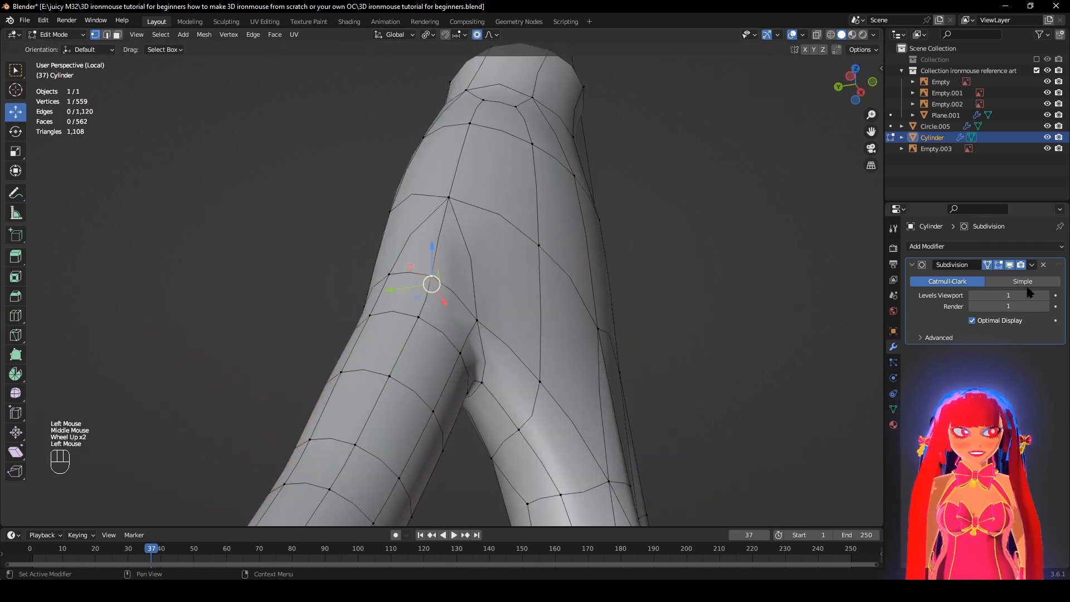
pyautogui.press('x')
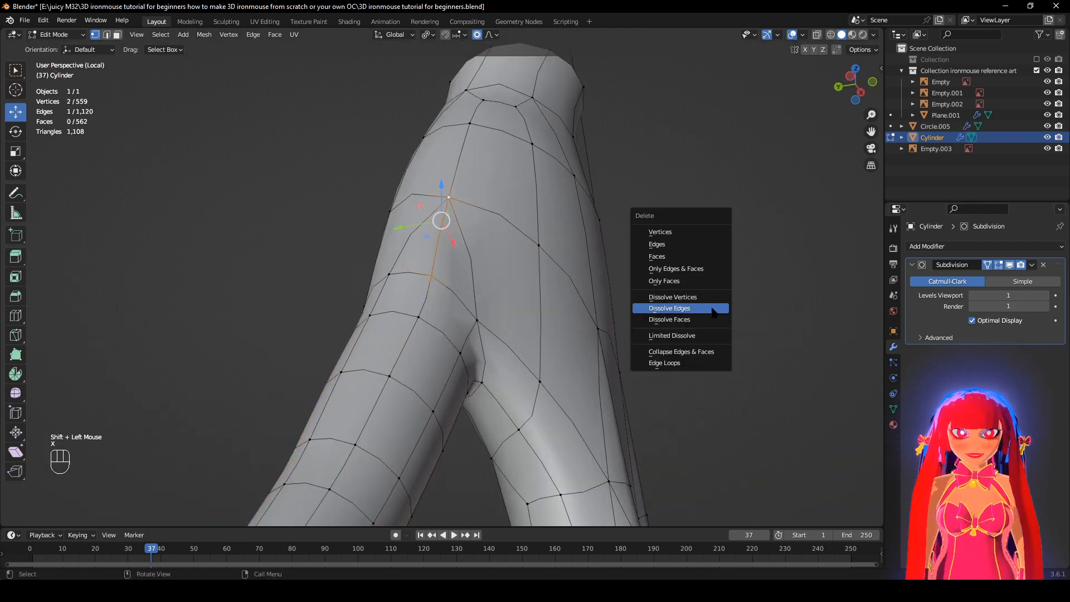
pyautogui.click(697, 308)
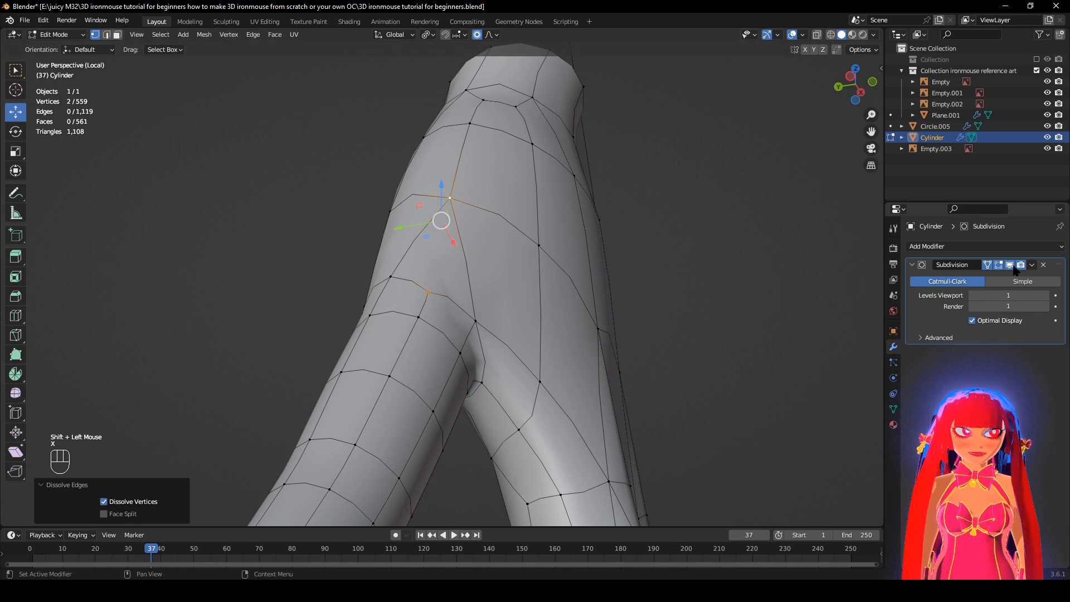
pyautogui.click(1011, 266)
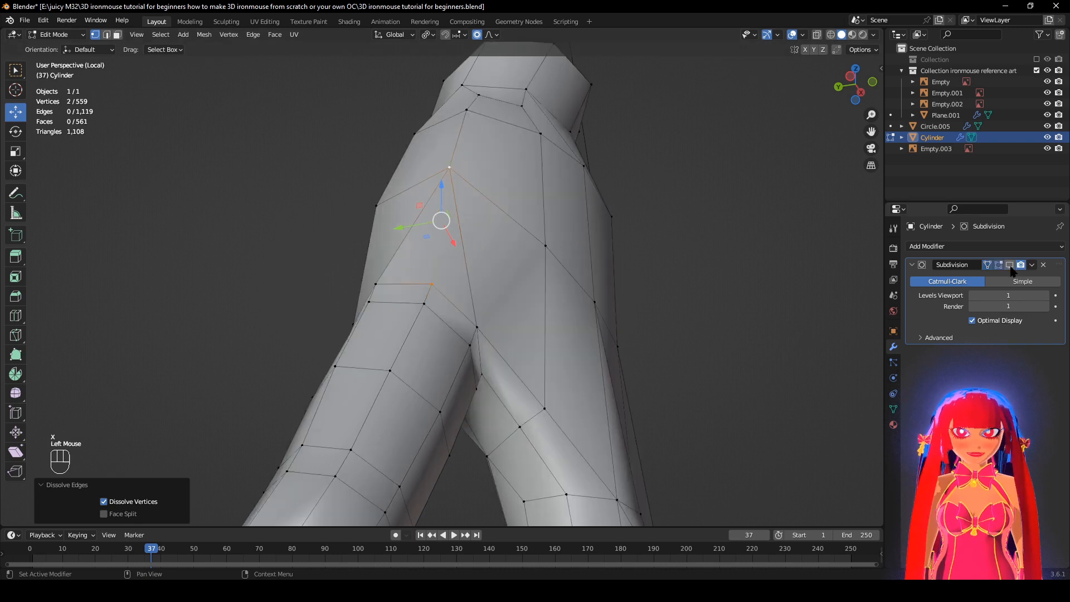
pyautogui.click(1010, 266)
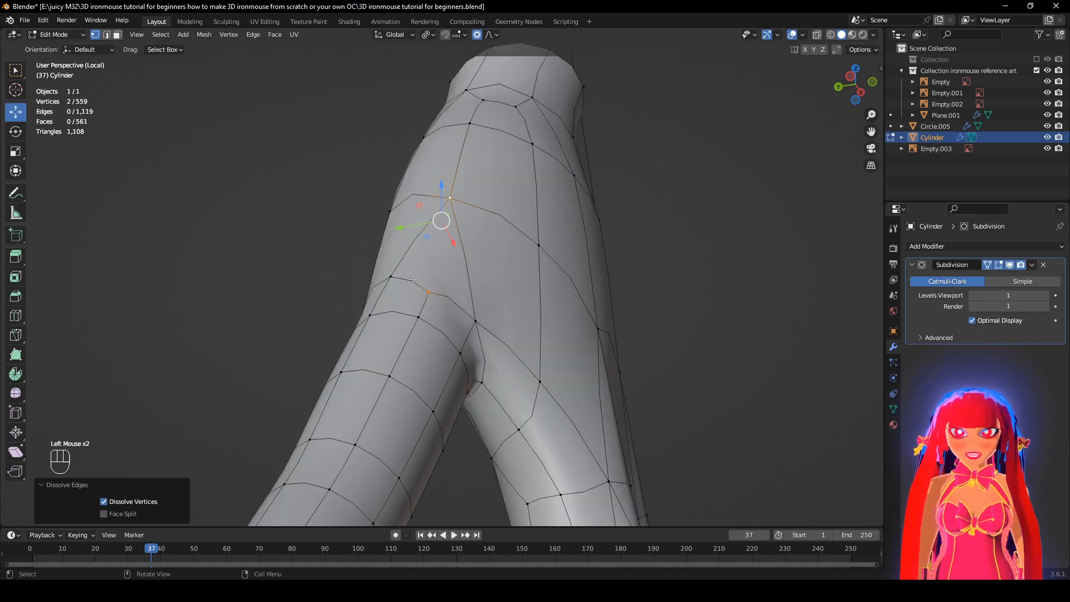
# Examine the cleaned-up base of the thumb with the overlays hidden, and with the subdivision preview switched off and on.
pyautogui.click(790, 35)
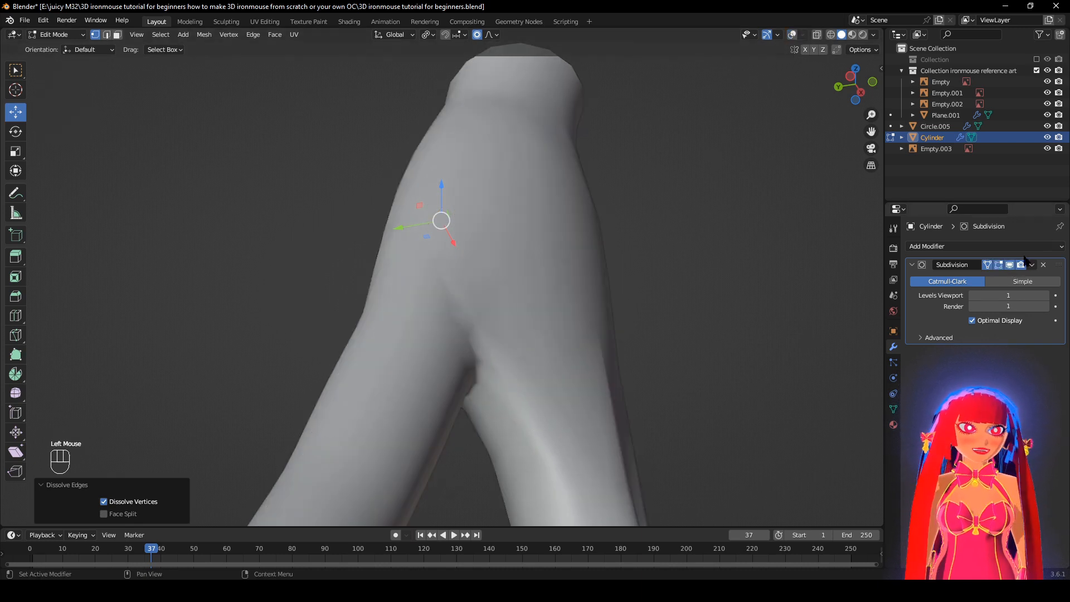
pyautogui.scroll(-2, 617, 303)
pyautogui.moveTo(617, 303); pyautogui.dragTo(583, 315, button='middle')
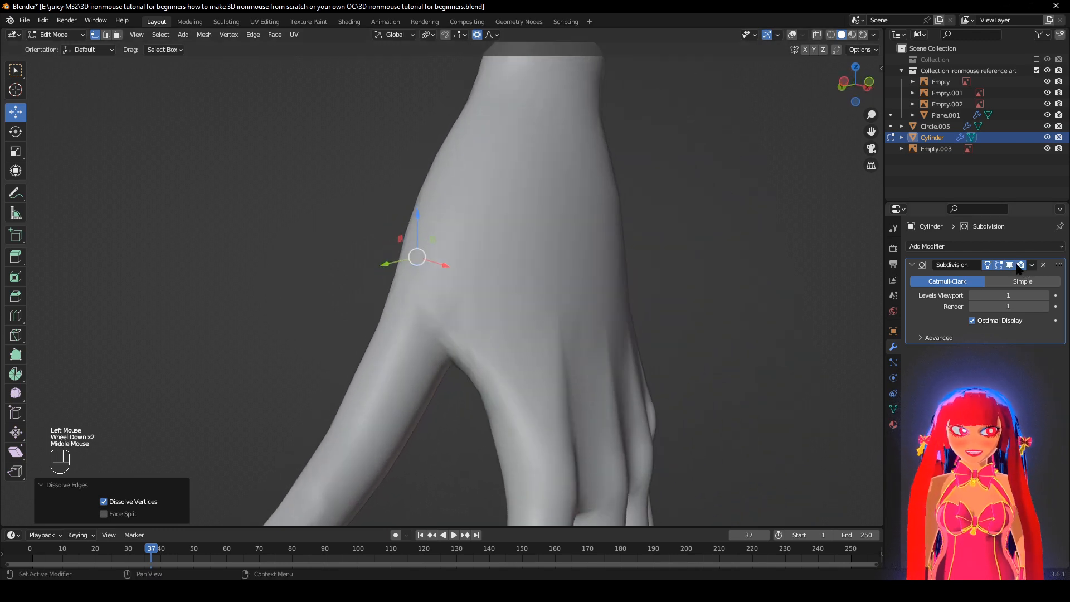
pyautogui.click(1010, 265)
pyautogui.click(792, 35)
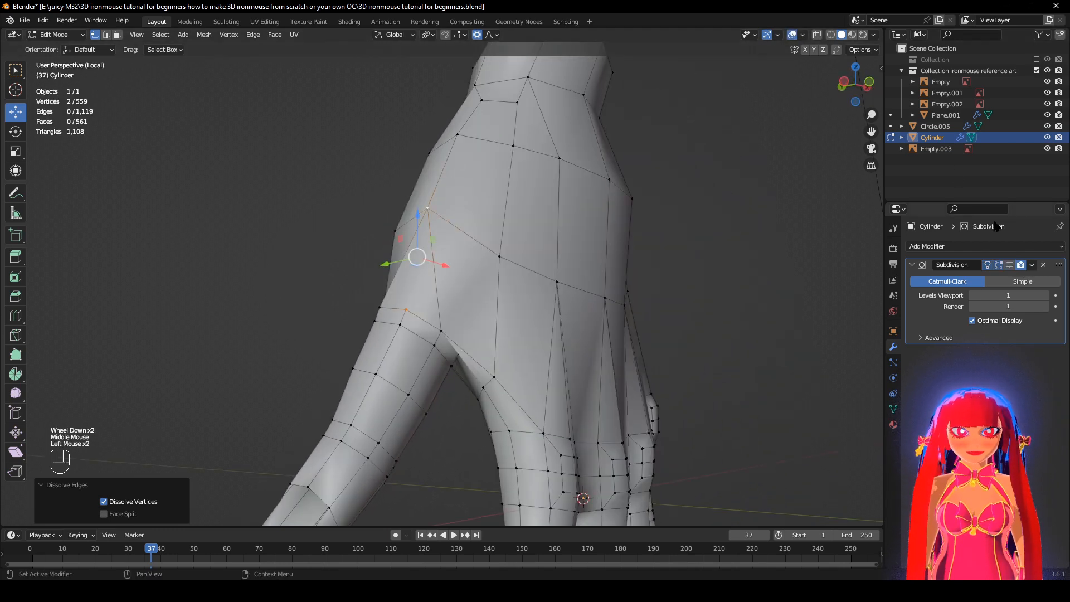
pyautogui.click(1010, 266)
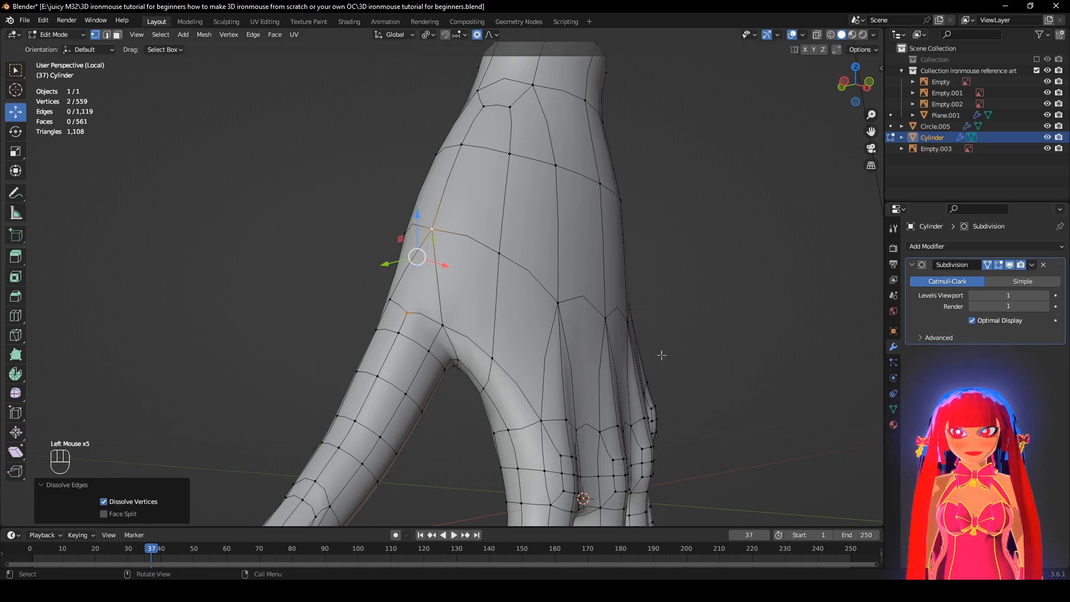
# Try dissolving the lengthwise edge above the index finger's knuckle on the back of the hand, check the smoothed surface and undo it.
pyautogui.click(805, 331)
pyautogui.moveTo(805, 331); pyautogui.dragTo(433, 308, button='middle')
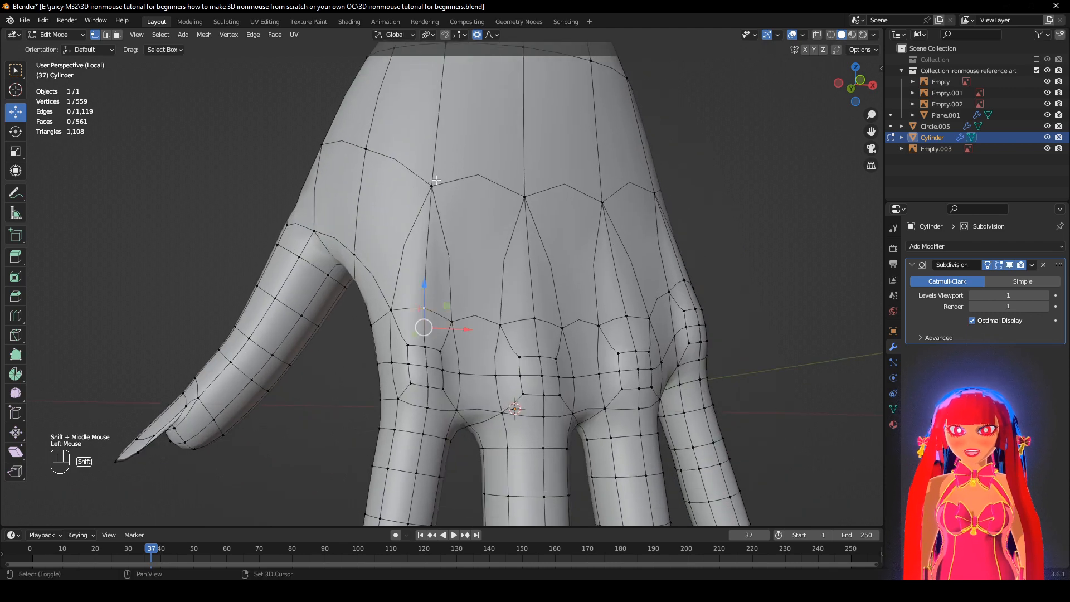
pyautogui.click(791, 35)
pyautogui.press('x')
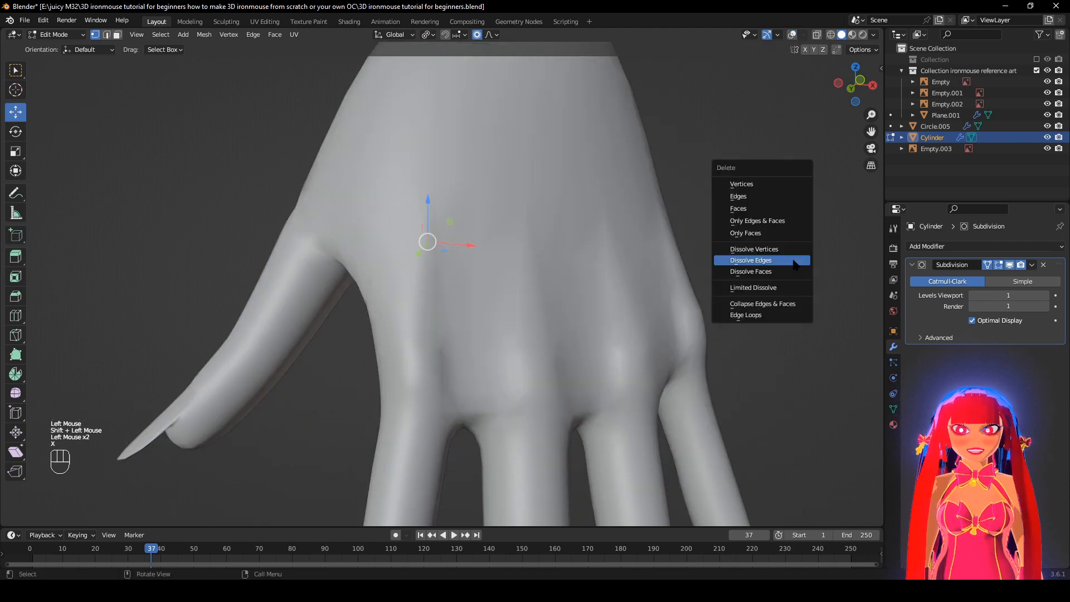
pyautogui.click(794, 260)
pyautogui.scroll(-2, 502, 334)
pyautogui.moveTo(502, 335)
pyautogui.mouseDown(button='middle')
pyautogui.moveTo(458, 360)
pyautogui.moveTo(567, 363)
pyautogui.moveTo(630, 390)
pyautogui.mouseUp(button='middle')
pyautogui.scroll(1, 473, 345)
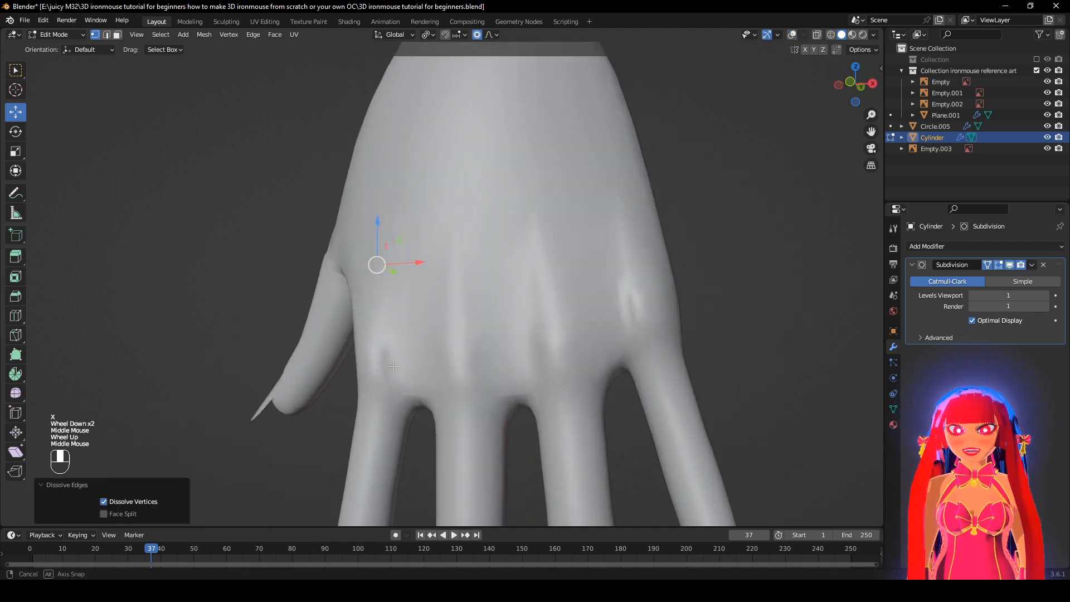
pyautogui.hotkey('ctrl', 'z')
# With the subdivision preview off, move the thumb web vertex about 0.001 m in X, -0.0032 m in Y and 0.0008 m in Z with proportional size 0.006.
pyautogui.keyDown('shift'); pyautogui.moveTo(630, 390); pyautogui.dragTo(641, 368, button='middle'); pyautogui.keyUp('shift')
pyautogui.moveTo(641, 368); pyautogui.dragTo(608, 335, button='middle')
pyautogui.click(791, 35)
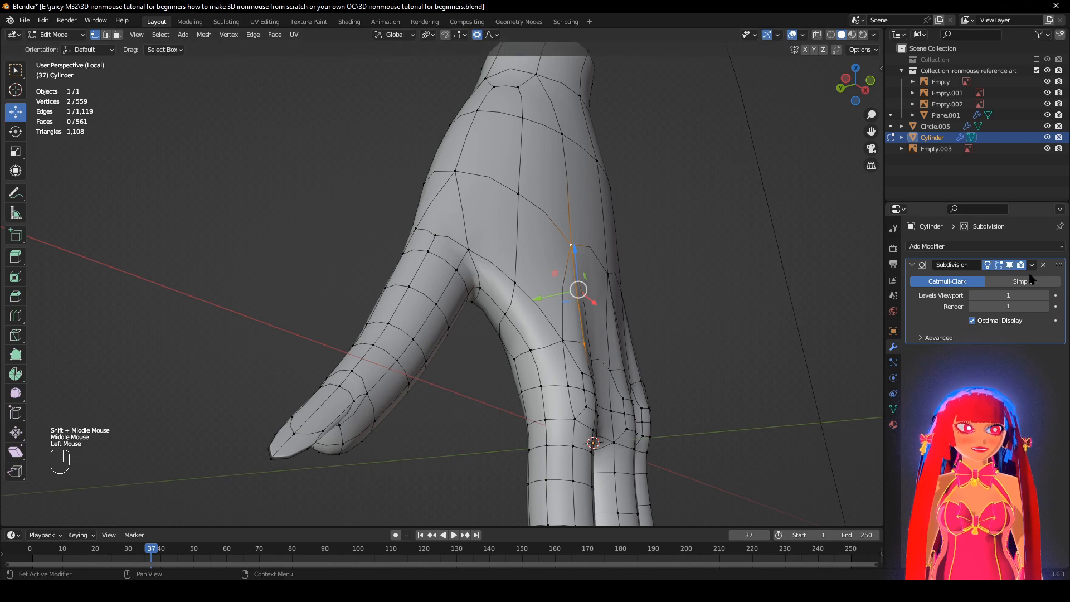
pyautogui.click(1010, 265)
pyautogui.keyDown('shift'); pyautogui.moveTo(662, 311); pyautogui.dragTo(648, 372, button='middle'); pyautogui.keyUp('shift')
pyautogui.keyDown('shift'); pyautogui.scroll(1, 647, 372); pyautogui.keyUp('shift')
pyautogui.scroll(1, 647, 372)
pyautogui.moveTo(460, 335); pyautogui.dragTo(496, 285, button='middle')
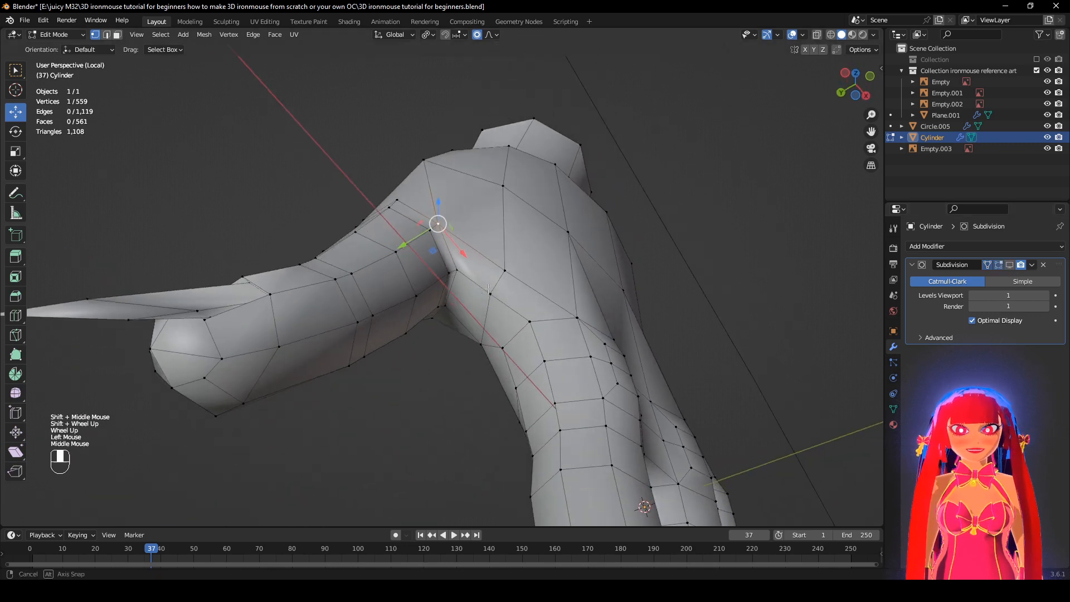
pyautogui.press('g')
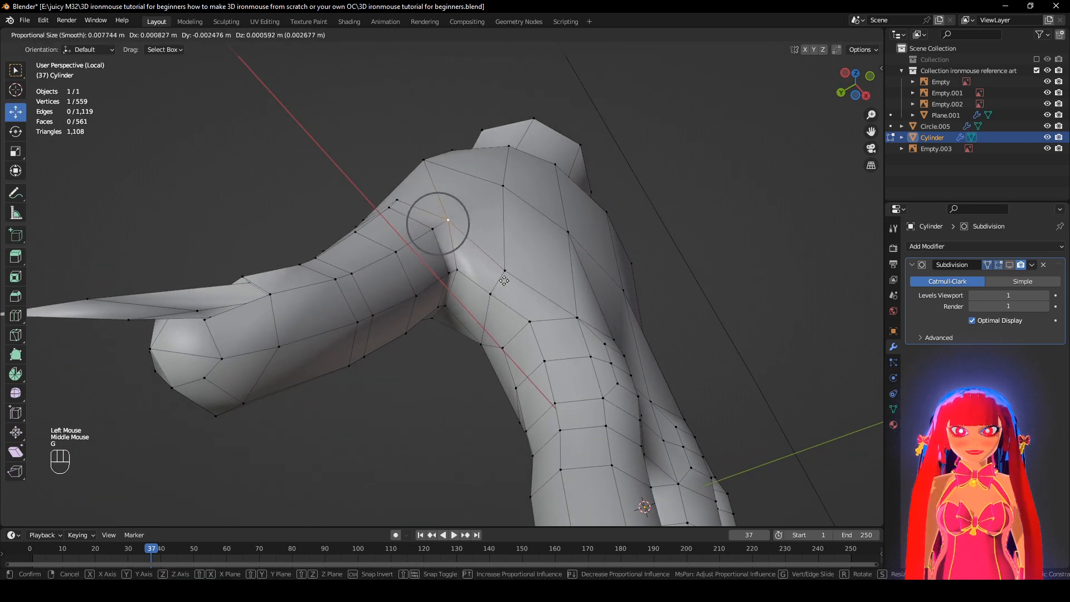
pyautogui.click(506, 279)
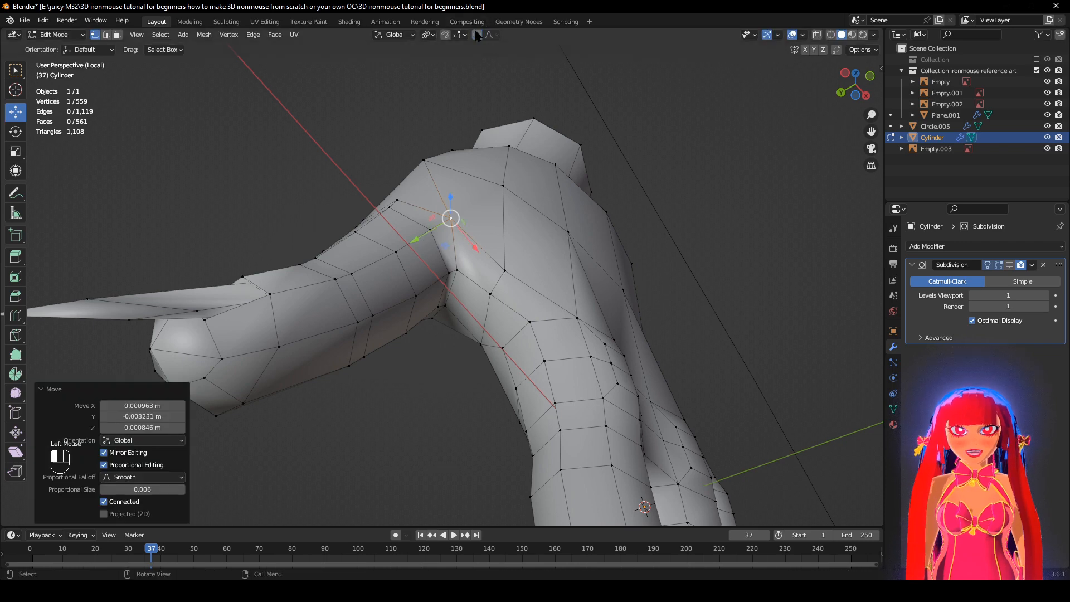
# With proportional editing off, raise the thumb web vertex about 0.0009 m in Z and nudge a vertex of the thumb's base loop slightly upward.
pyautogui.moveTo(506, 170); pyautogui.dragTo(485, 228, button='middle')
pyautogui.press('g')
pyautogui.moveTo(480, 362); pyautogui.dragTo(522, 330, button='middle')
pyautogui.click(446, 334)
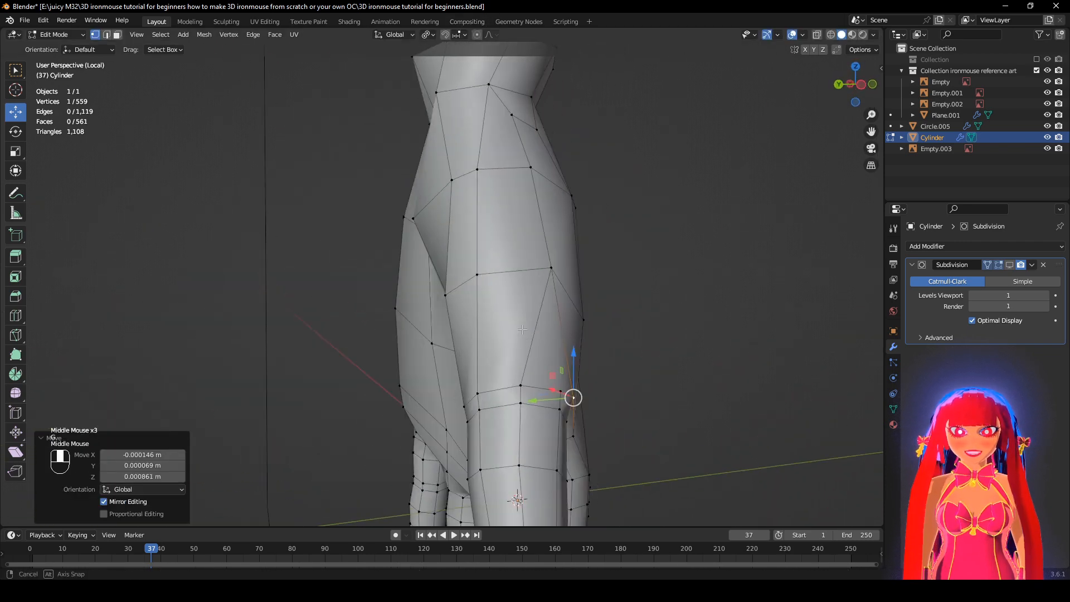
pyautogui.click(520, 384)
pyautogui.press('g')
pyautogui.click(519, 378)
pyautogui.moveTo(519, 378); pyautogui.dragTo(477, 379, button='middle')
pyautogui.click(482, 397)
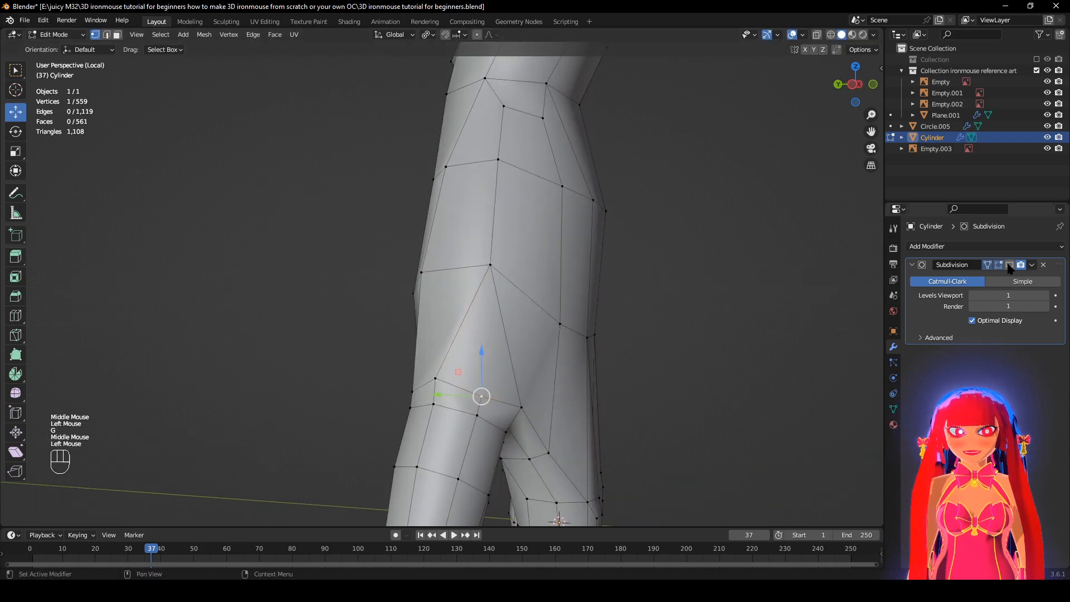
# Examine the smoothed hand from several sides with the overlays hidden, and compare it with the reference drawing in back view.
pyautogui.click(1008, 268)
pyautogui.moveTo(764, 293); pyautogui.dragTo(540, 261, button='middle')
pyautogui.click(707, 253)
pyautogui.scroll(-2, 724, 243)
pyautogui.keyDown('shift'); pyautogui.moveTo(541, 262); pyautogui.dragTo(623, 171, button='middle'); pyautogui.keyUp('shift')
pyautogui.click(791, 35)
pyautogui.scroll(-2, 691, 185)
pyautogui.moveTo(691, 185)
pyautogui.mouseDown(button='middle')
pyautogui.moveTo(555, 177)
pyautogui.moveTo(694, 185)
pyautogui.mouseUp(button='middle')
pyautogui.scroll(-1, 554, 177)
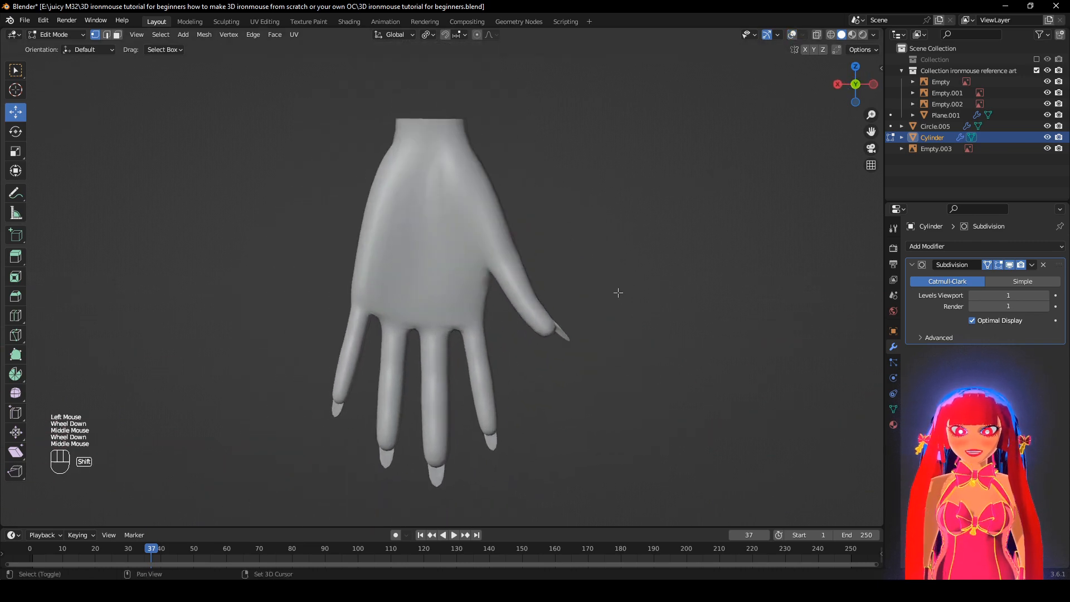
pyautogui.keyDown('shift'); pyautogui.moveTo(617, 294); pyautogui.dragTo(617, 250, button='middle'); pyautogui.keyUp('shift')
pyautogui.scroll(2, 617, 251)
pyautogui.moveTo(676, 274); pyautogui.dragTo(445, 309, button='middle')
pyautogui.click(793, 35)
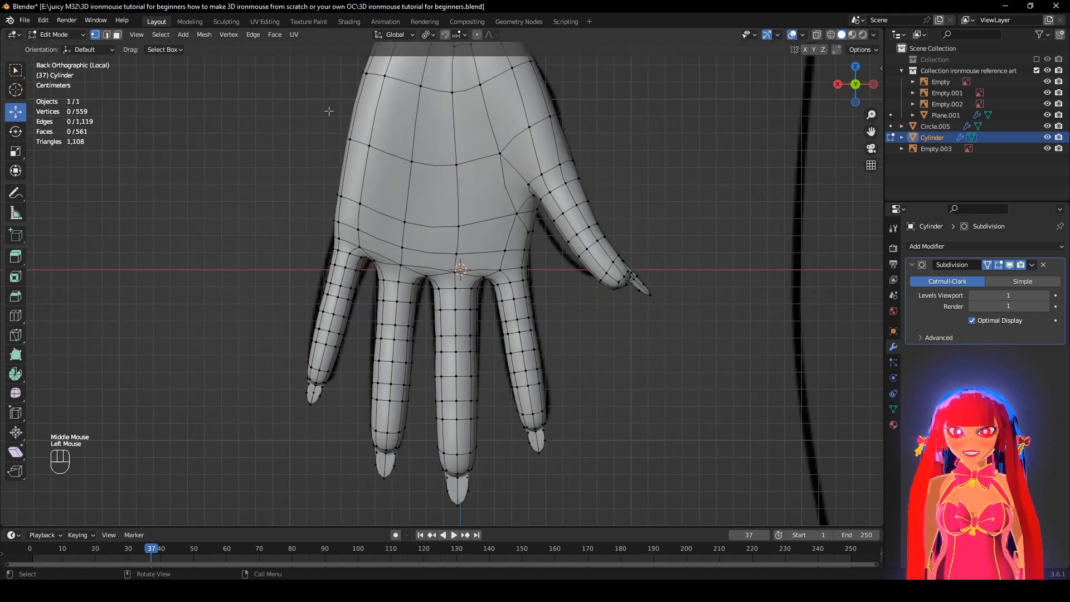
# Fatten the edge loop at the base of the little finger by about 0.0015 m with proportional size 0.063.
pyautogui.scroll(2, 283, 216)
pyautogui.keyDown('shift'); pyautogui.moveTo(283, 216); pyautogui.dragTo(325, 213, button='middle'); pyautogui.keyUp('shift')
pyautogui.scroll(1, 331, 234)
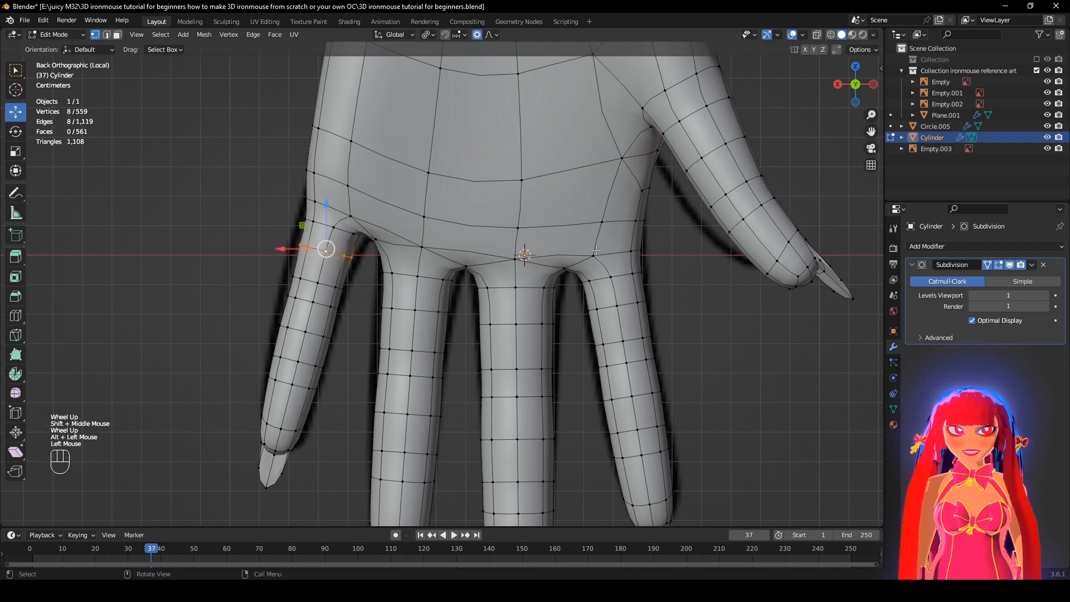
pyautogui.hotkey('alt', 's')
pyautogui.scroll(-10, 604, 247)
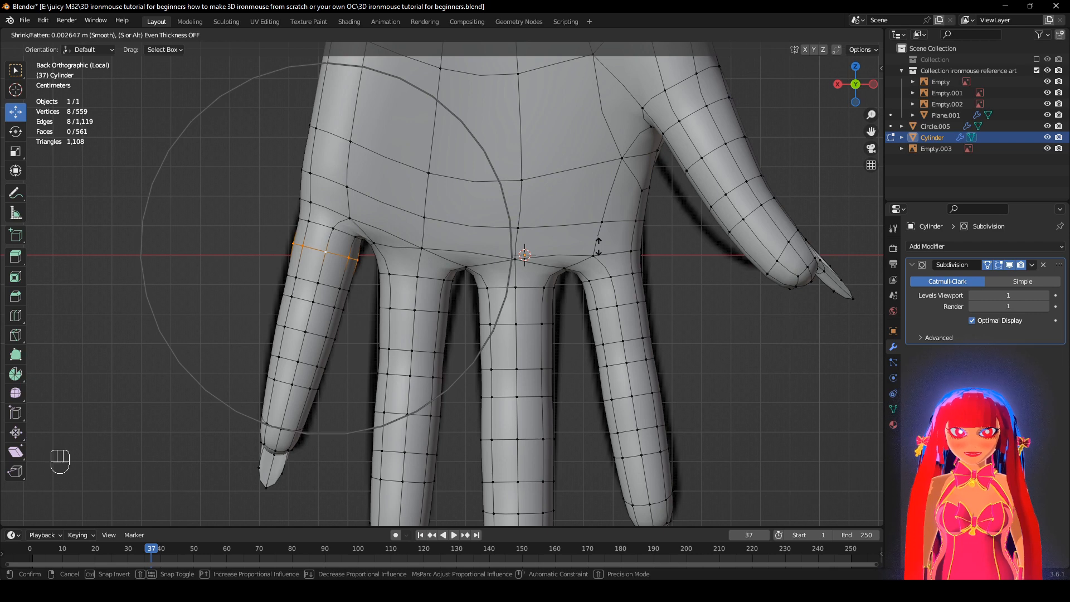
pyautogui.click(598, 246)
pyautogui.keyDown('alt'); pyautogui.moveTo(598, 246); pyautogui.dragTo(589, 305, button='middle'); pyautogui.keyUp('alt')
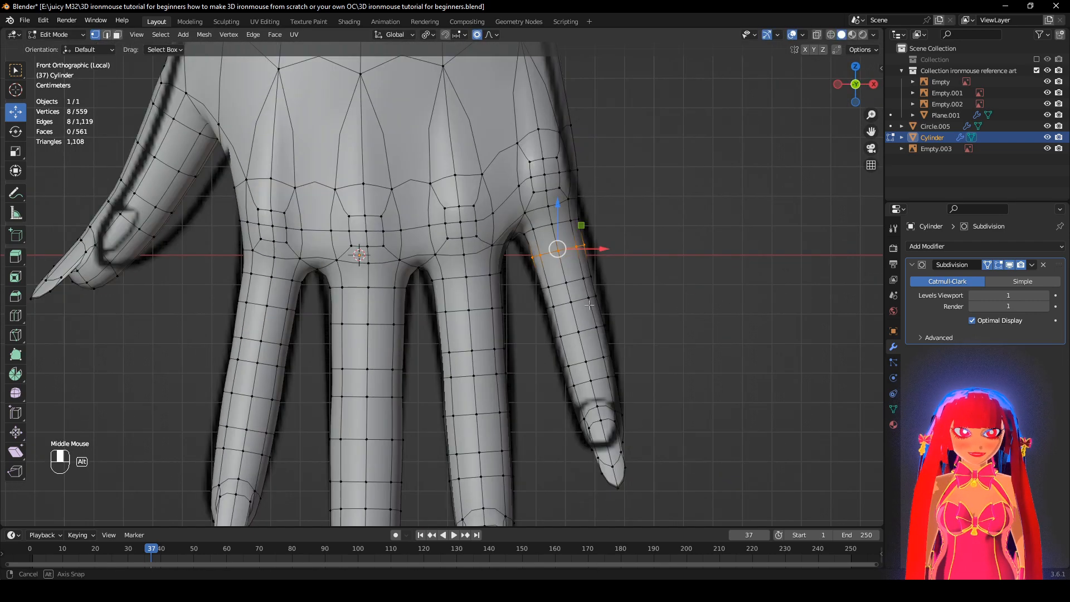
pyautogui.hotkey('alt', 's')
pyautogui.rightClick(650, 325)
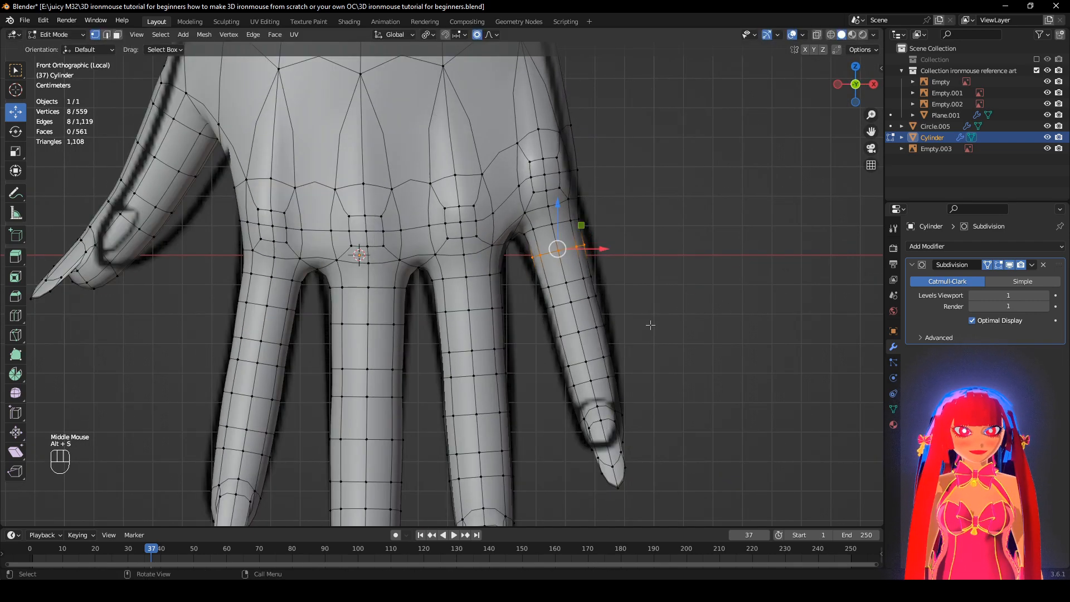
pyautogui.hotkey('alt', 's')
pyautogui.click(653, 322)
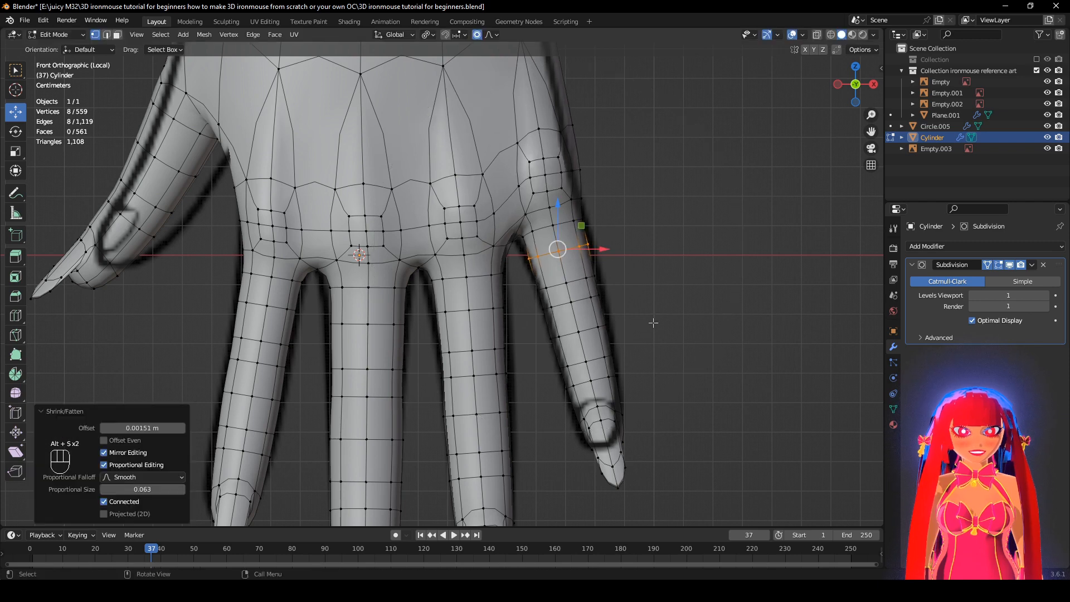
# Fatten an edge loop on the upper part of the ring finger by about 0.0011 m with proportional size 0.063.
pyautogui.keyDown('shift'); pyautogui.moveTo(472, 347); pyautogui.dragTo(525, 285, button='middle'); pyautogui.keyUp('shift')
pyautogui.keyDown('alt'); pyautogui.click(506, 252); pyautogui.keyUp('alt')
pyautogui.hotkey('alt', 's')
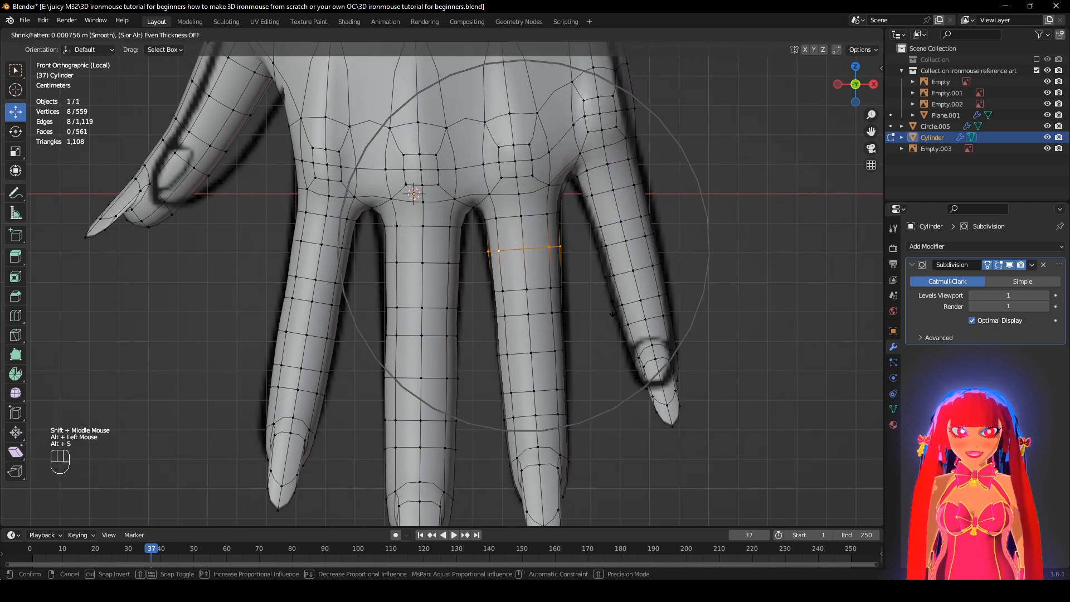
pyautogui.click(613, 312)
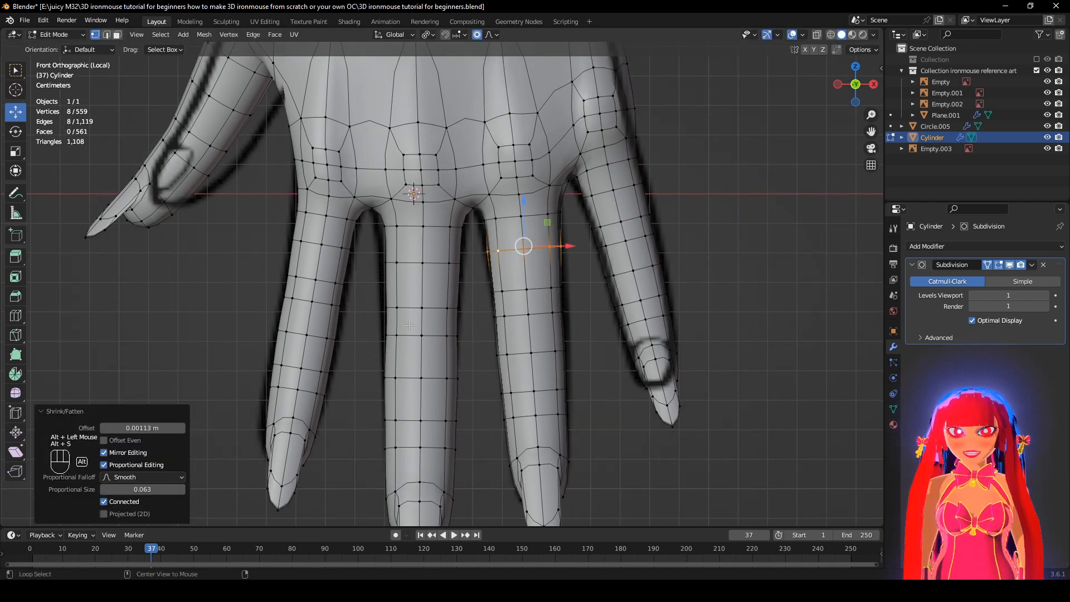
pyautogui.keyDown('alt'); pyautogui.click(409, 325); pyautogui.keyUp('alt')
pyautogui.hotkey('alt', 's')
pyautogui.rightClick(609, 374)
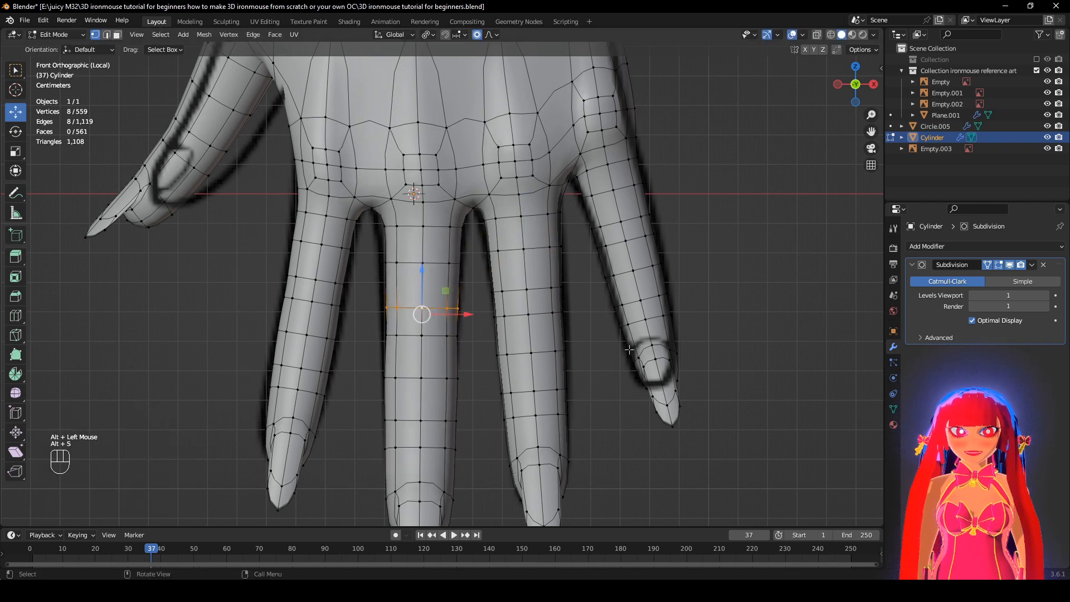
# Fatten an edge loop on the upper part of the index finger by about 0.0008 m with proportional size 0.063.
pyautogui.hotkey('alt', 's')
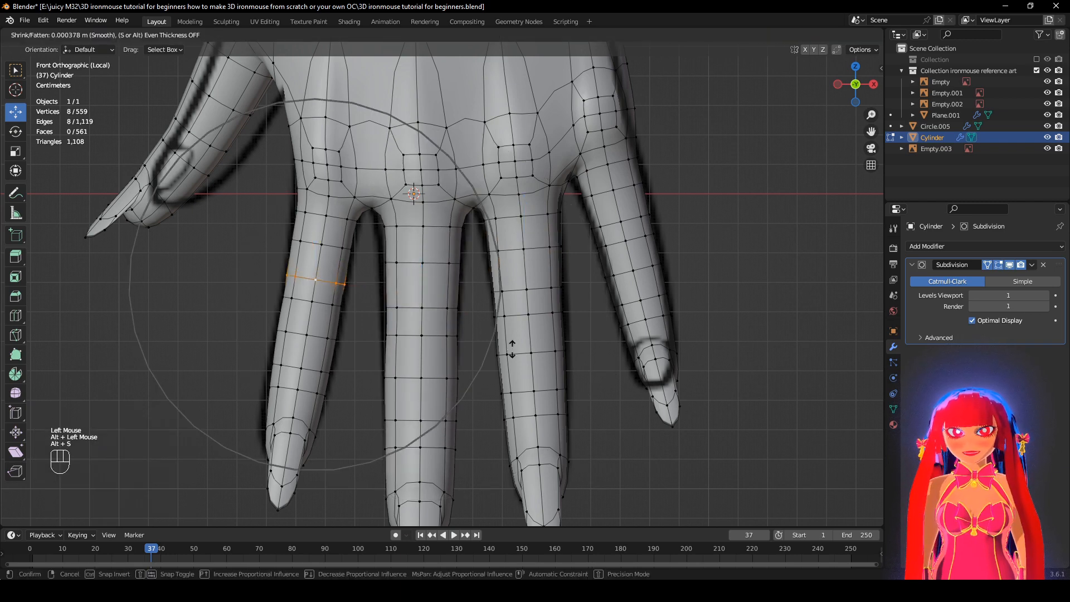
pyautogui.click(311, 282)
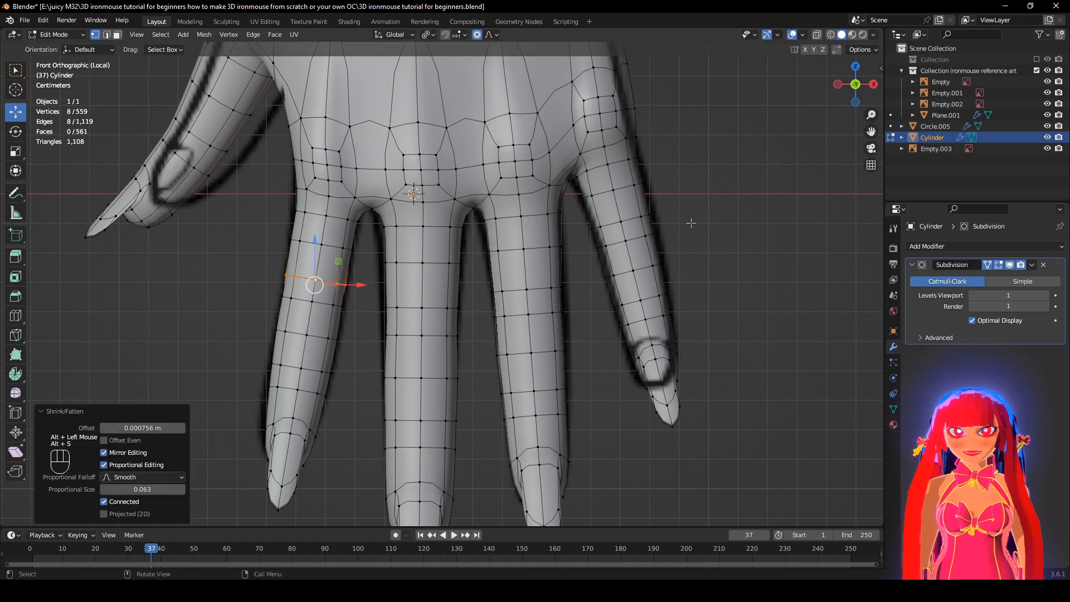
pyautogui.click(351, 308)
# Examine the fingers against the reference outline in back and front view, with the subdivision preview switched off and on.
pyautogui.scroll(-1, 351, 309)
pyautogui.moveTo(352, 309); pyautogui.dragTo(607, 309, button='middle')
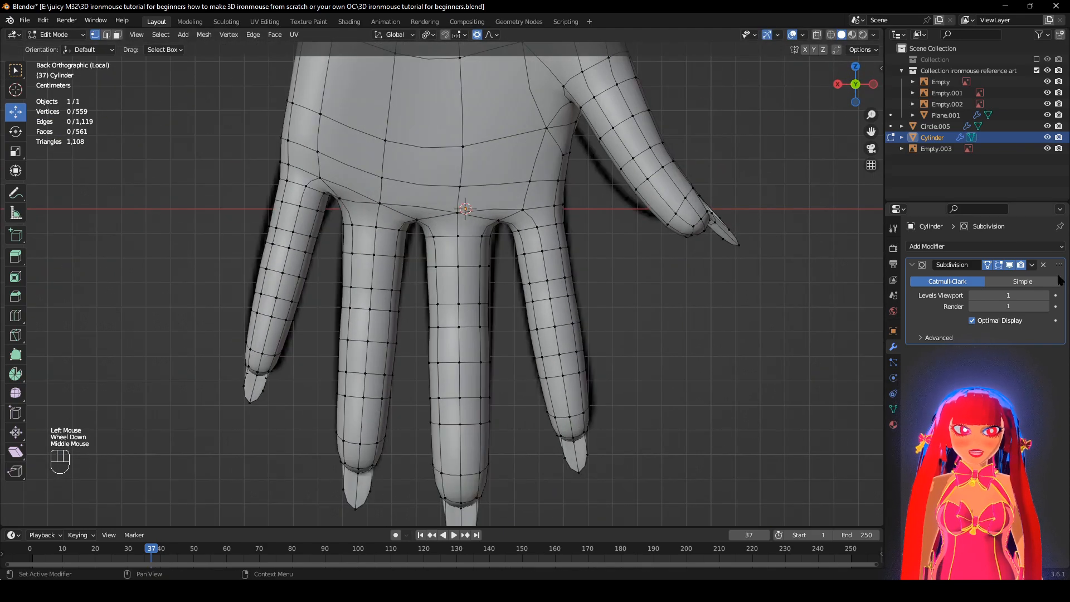
pyautogui.click(1010, 270)
pyautogui.keyDown('alt'); pyautogui.middleClick(512, 349); pyautogui.keyUp('alt')
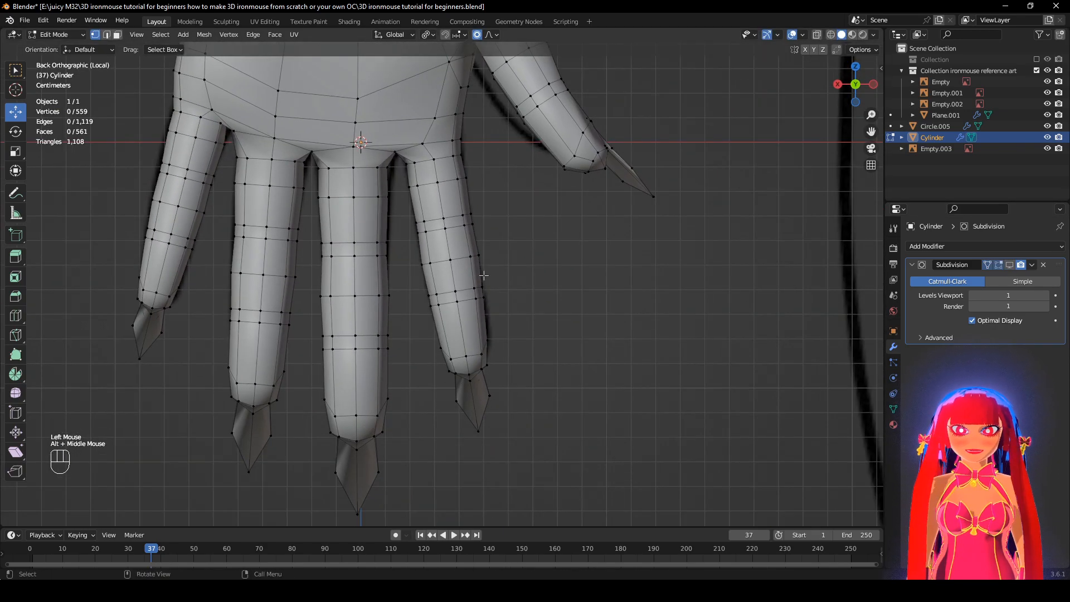
pyautogui.keyDown('shift'); pyautogui.moveTo(484, 276); pyautogui.dragTo(737, 295, button='middle'); pyautogui.keyUp('shift')
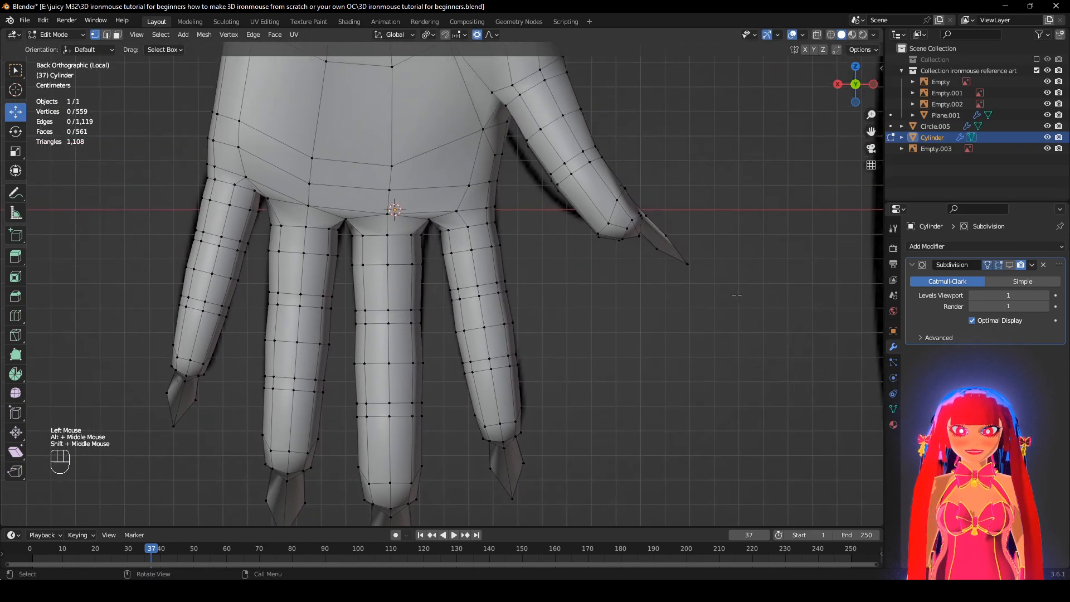
pyautogui.click(1009, 267)
pyautogui.scroll(-2, 334, 321)
pyautogui.moveTo(334, 320); pyautogui.dragTo(560, 329, button='middle')
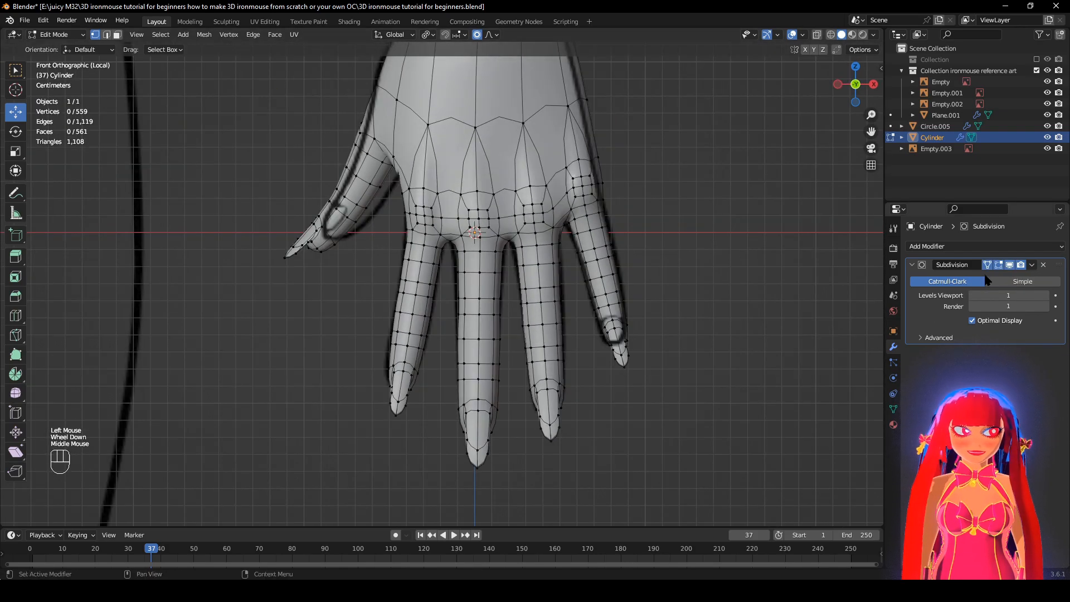
# Try scaling the tip vertex and the side vertices of the middle fingernail with the subdivision preview off.
pyautogui.click(1010, 265)
pyautogui.keyDown('shift'); pyautogui.moveTo(502, 473); pyautogui.dragTo(459, 371, button='middle'); pyautogui.keyUp('shift')
pyautogui.scroll(3, 498, 372)
pyautogui.click(496, 456)
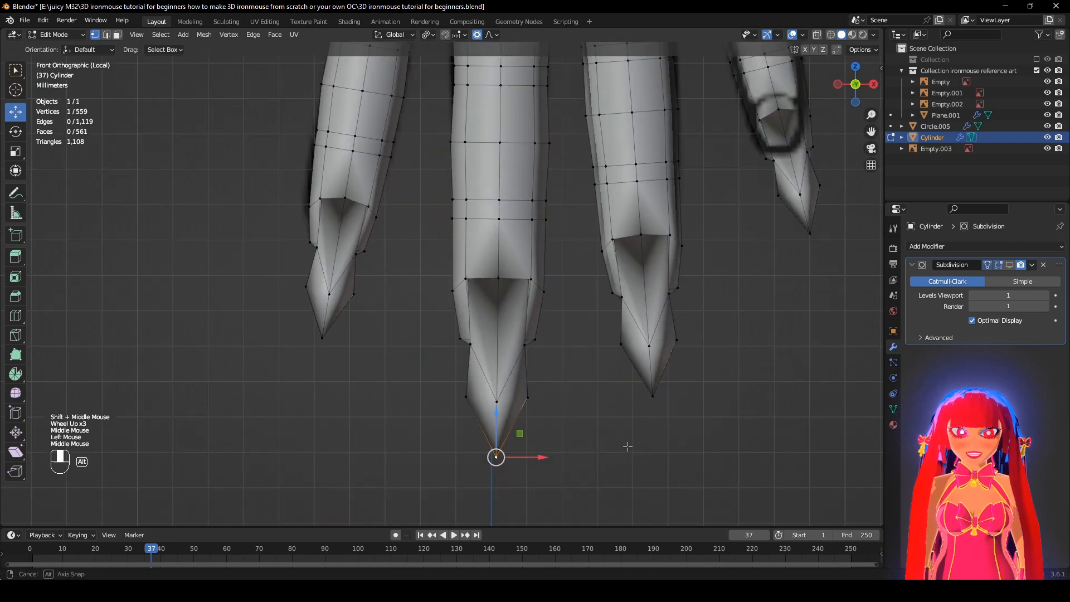
pyautogui.press('s')
pyautogui.scroll(15, 582, 441)
pyautogui.click(581, 440)
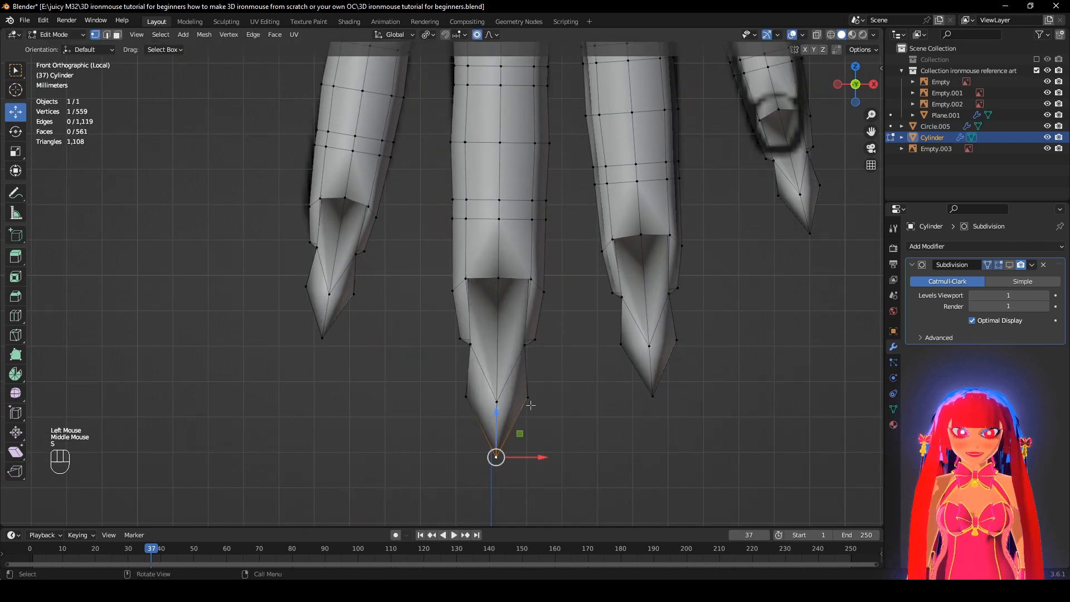
pyautogui.keyDown('shift'); pyautogui.click(465, 397); pyautogui.keyUp('shift')
pyautogui.press('s')
pyautogui.click(552, 418)
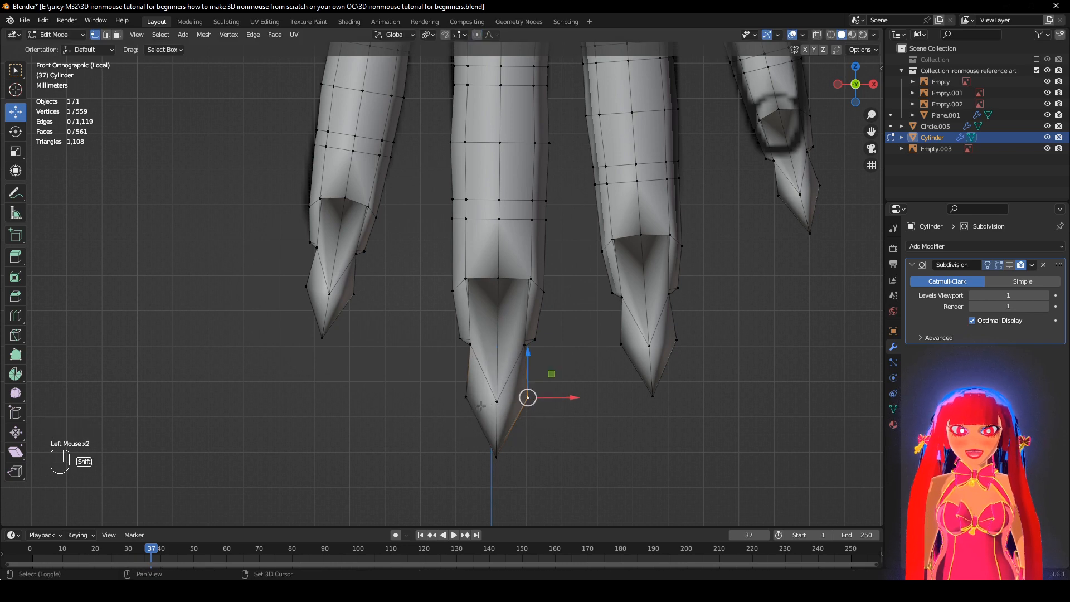
# Switch the subdivision preview back on, clear the selection and check the fingertips from the back of the hand.
pyautogui.click(1009, 265)
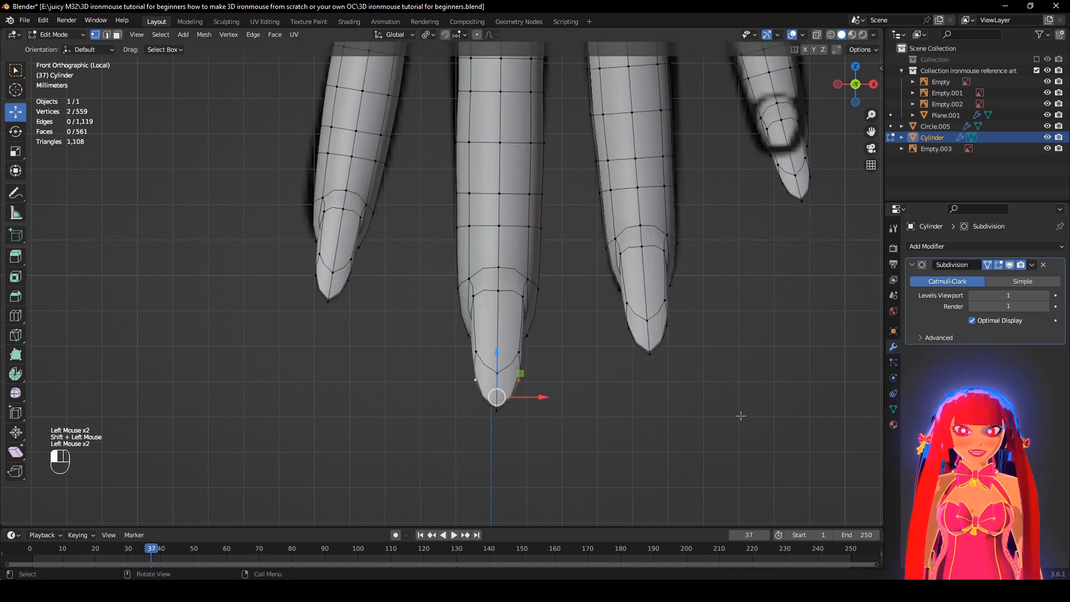
pyautogui.click(736, 417)
pyautogui.scroll(-2, 680, 406)
pyautogui.moveTo(680, 406); pyautogui.dragTo(607, 363, button='middle')
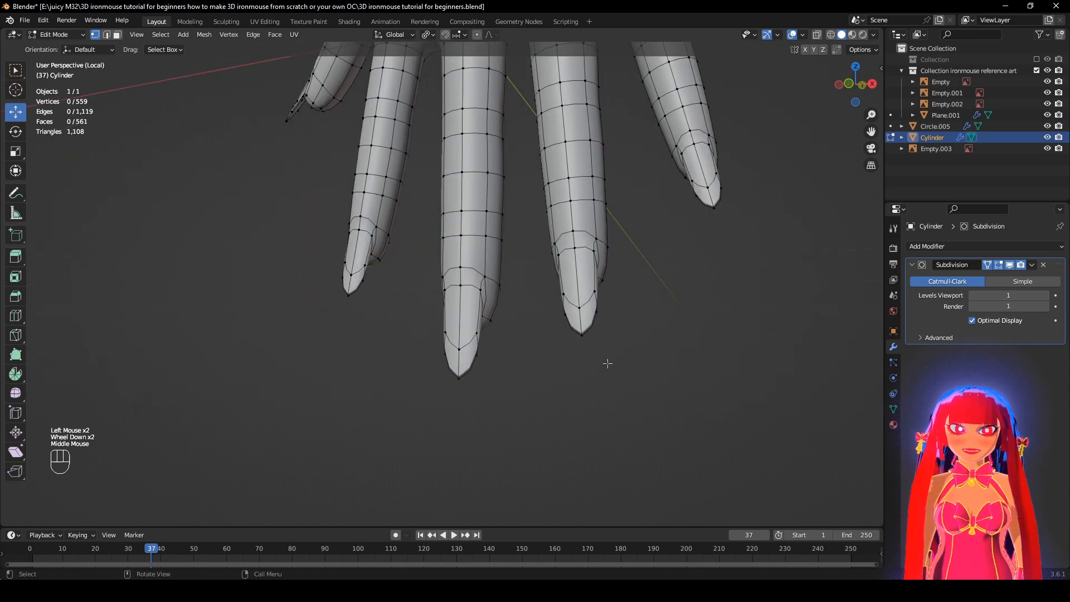
pyautogui.keyDown('shift'); pyautogui.moveTo(527, 263); pyautogui.dragTo(544, 351, button='middle'); pyautogui.keyUp('shift')
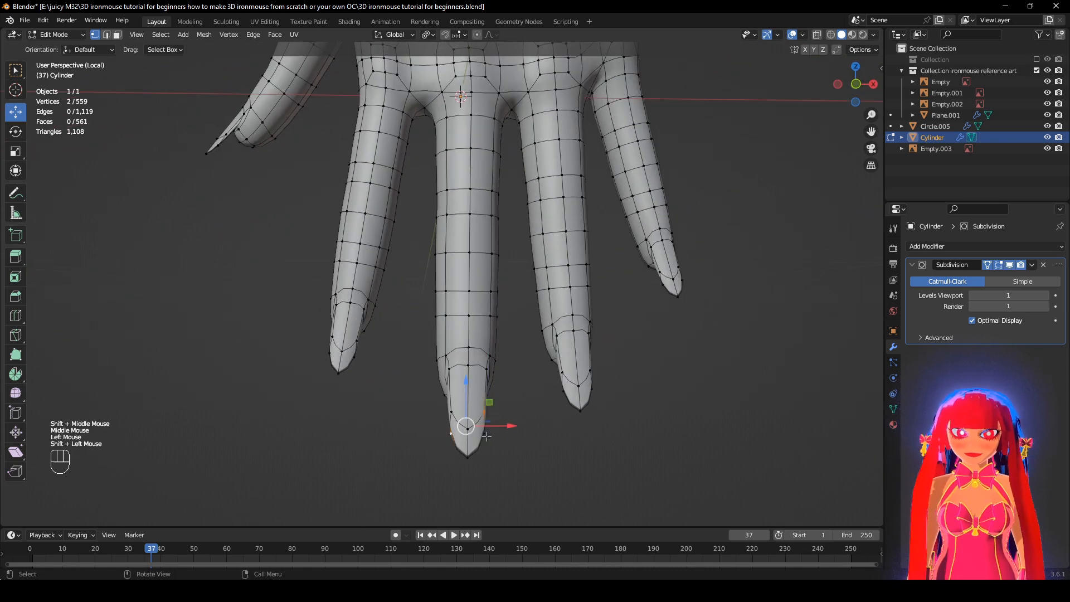
# Try moving the side vertices near the middle fingernail's tip inward.
pyautogui.press('g')
pyautogui.click(456, 438)
pyautogui.click(450, 434)
pyautogui.press('g')
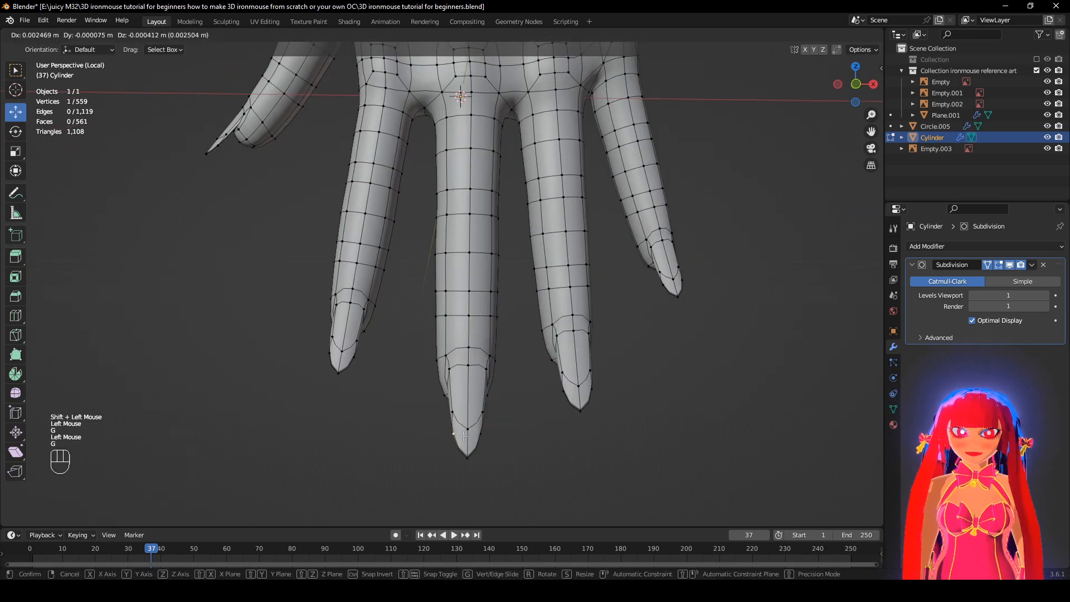
pyautogui.click(457, 435)
pyautogui.moveTo(639, 414); pyautogui.dragTo(636, 413, button='middle')
pyautogui.hotkey('ctrl', 'z')
pyautogui.hotkey('ctrl', 'z')
# Examine the palm and back of the hand with overlays hidden, and compare the fingers with the reference outline in wireframe.
pyautogui.scroll(-2, 683, 405)
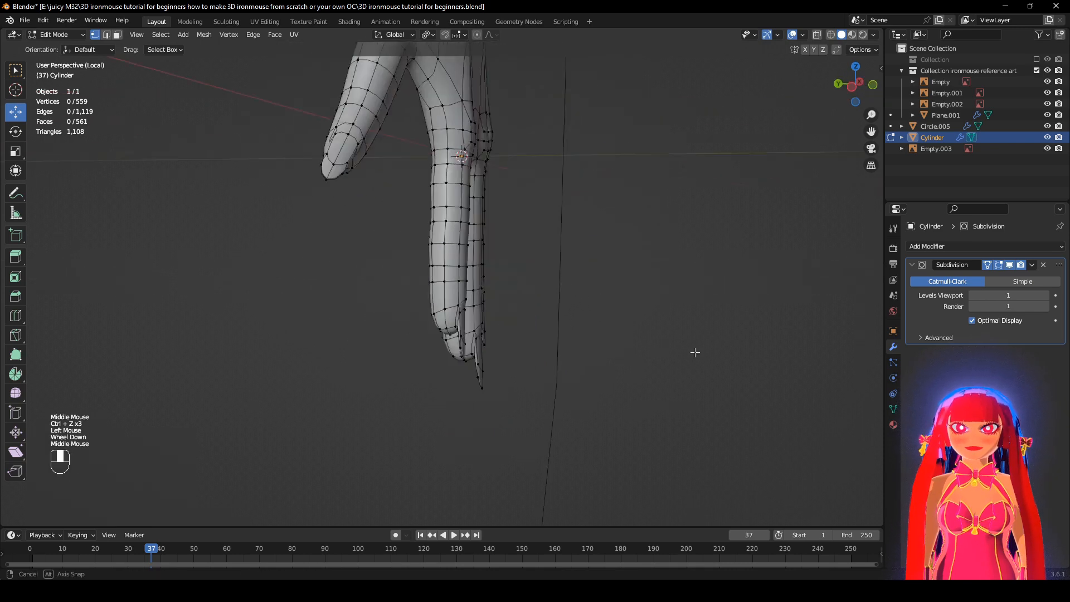
pyautogui.moveTo(693, 354); pyautogui.dragTo(661, 447, button='middle')
pyautogui.click(792, 34)
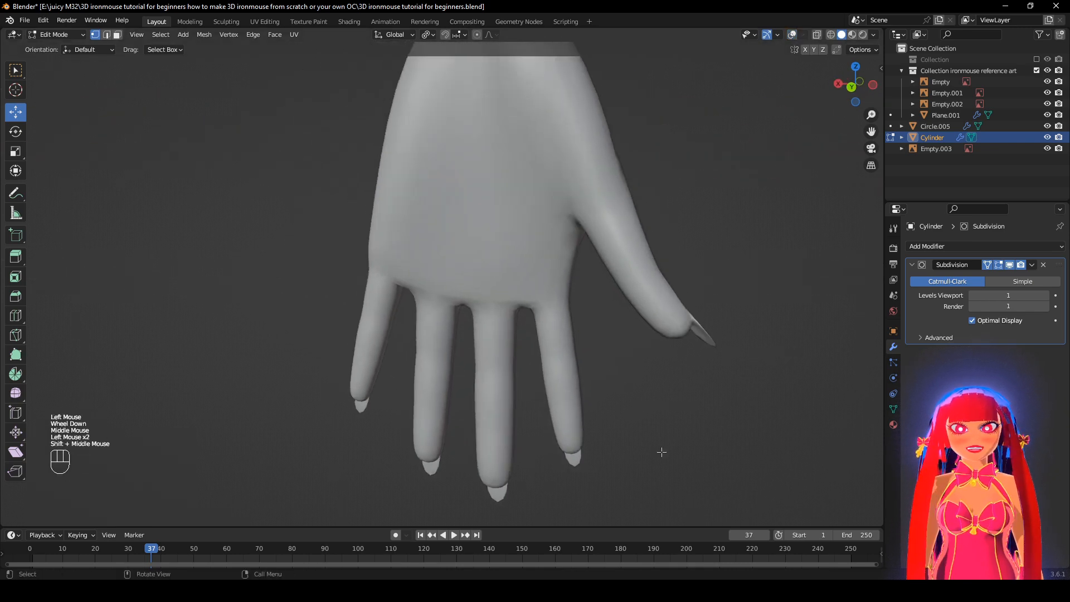
pyautogui.scroll(-2, 650, 402)
pyautogui.moveTo(650, 401); pyautogui.dragTo(373, 395, button='middle')
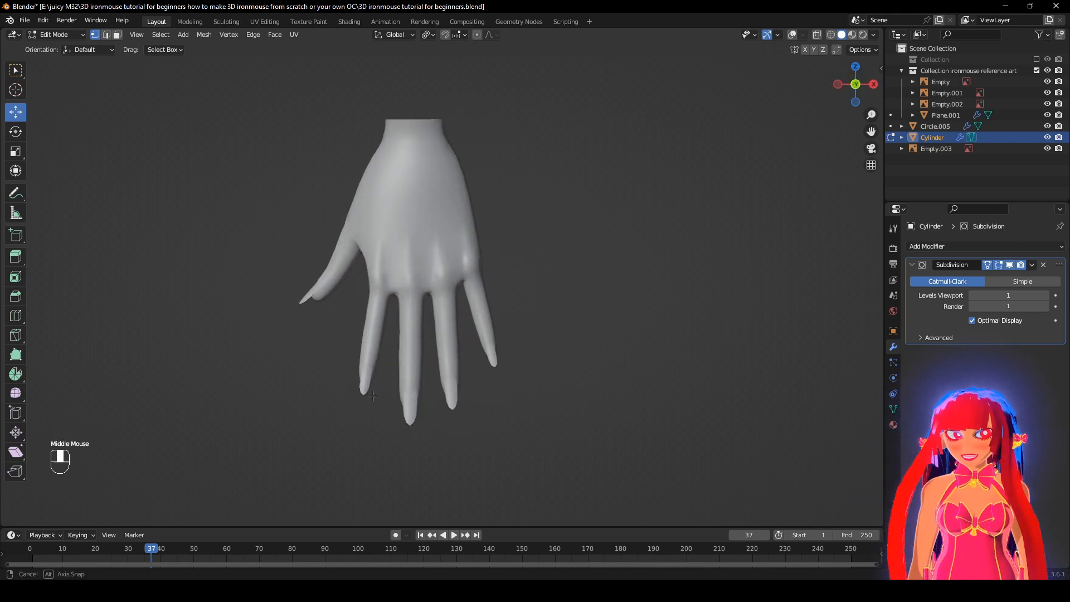
pyautogui.click(793, 34)
pyautogui.scroll(3, 662, 239)
pyautogui.press('z')
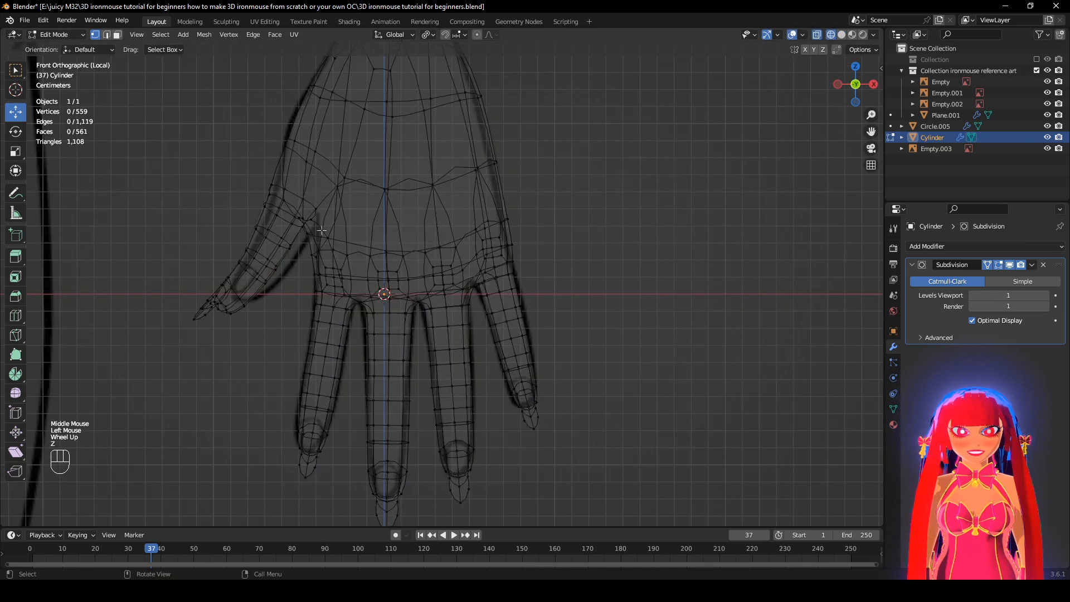
pyautogui.press('z')
pyautogui.keyDown('shift'); pyautogui.moveTo(610, 287); pyautogui.dragTo(611, 272, button='middle'); pyautogui.keyUp('shift')
# Pull the vertex on the little finger's outer side outward by about 0.0023 m with proportional size 0.029.
pyautogui.scroll(1, 593, 249)
pyautogui.click(588, 238)
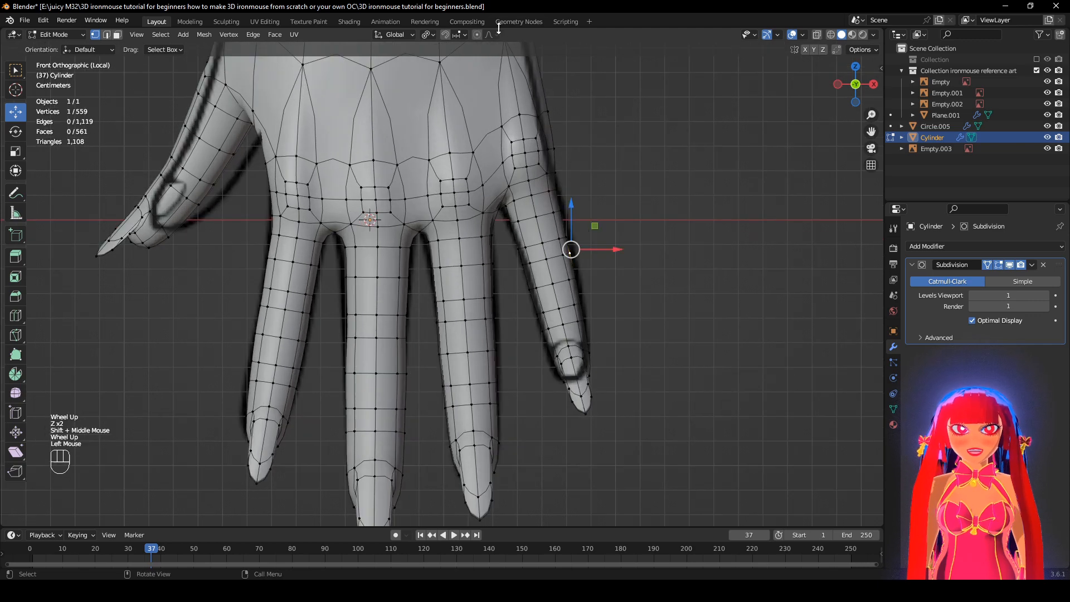
pyautogui.press('g')
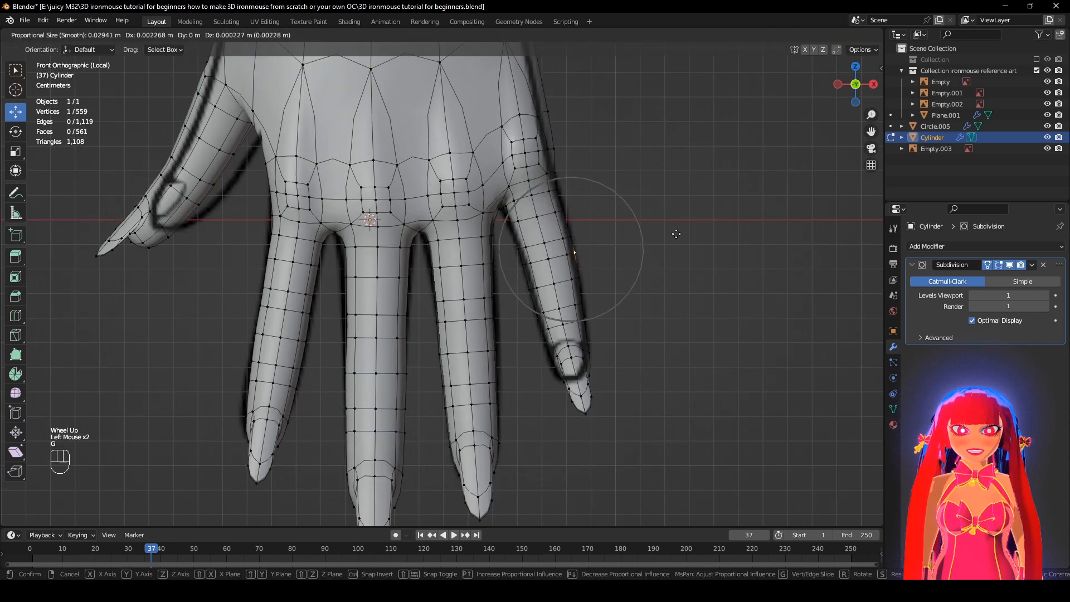
pyautogui.click(674, 235)
# Try moving the outer vertex beside the index fingernail with a smaller proportional size.
pyautogui.click(248, 418)
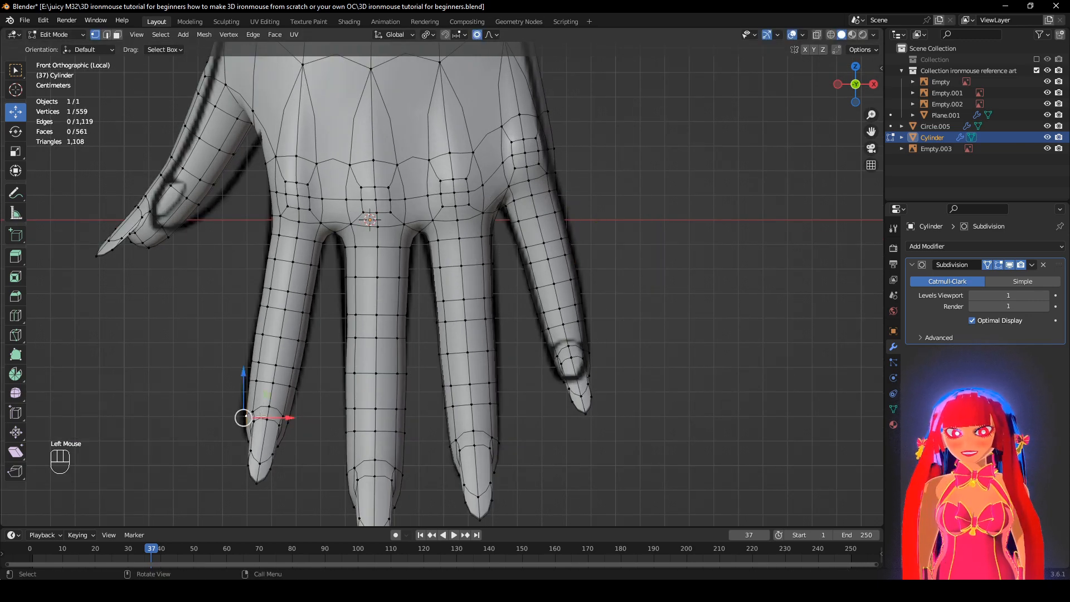
pyautogui.press('g')
pyautogui.scroll(-6, 250, 421)
pyautogui.click(252, 424)
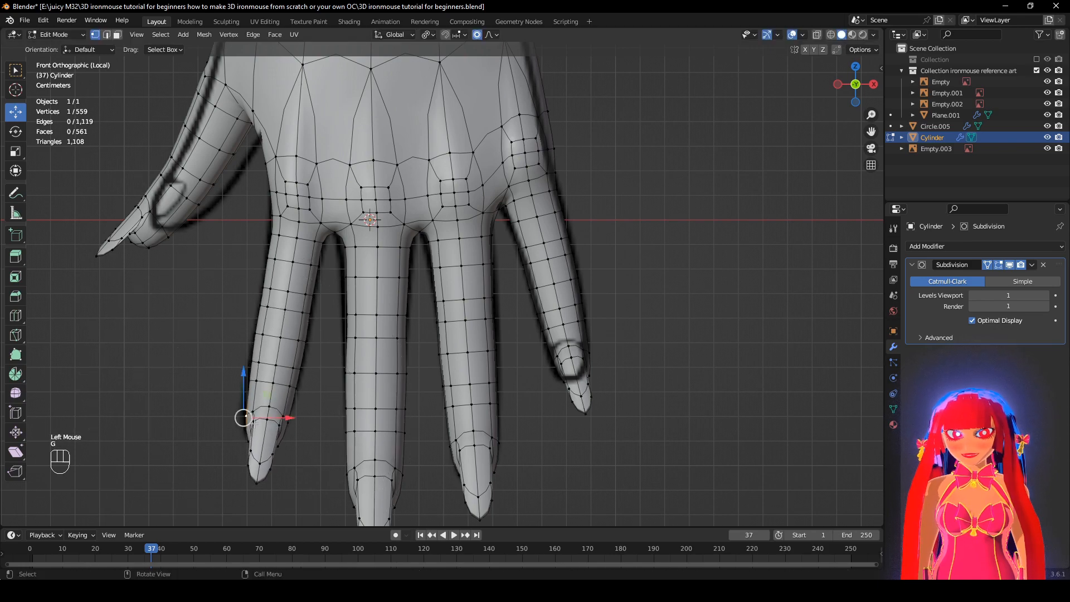
# Examine the hand from the thumb side and the palm side, with and without overlays.
pyautogui.keyDown('shift'); pyautogui.moveTo(316, 230); pyautogui.dragTo(368, 325, button='middle'); pyautogui.keyUp('shift')
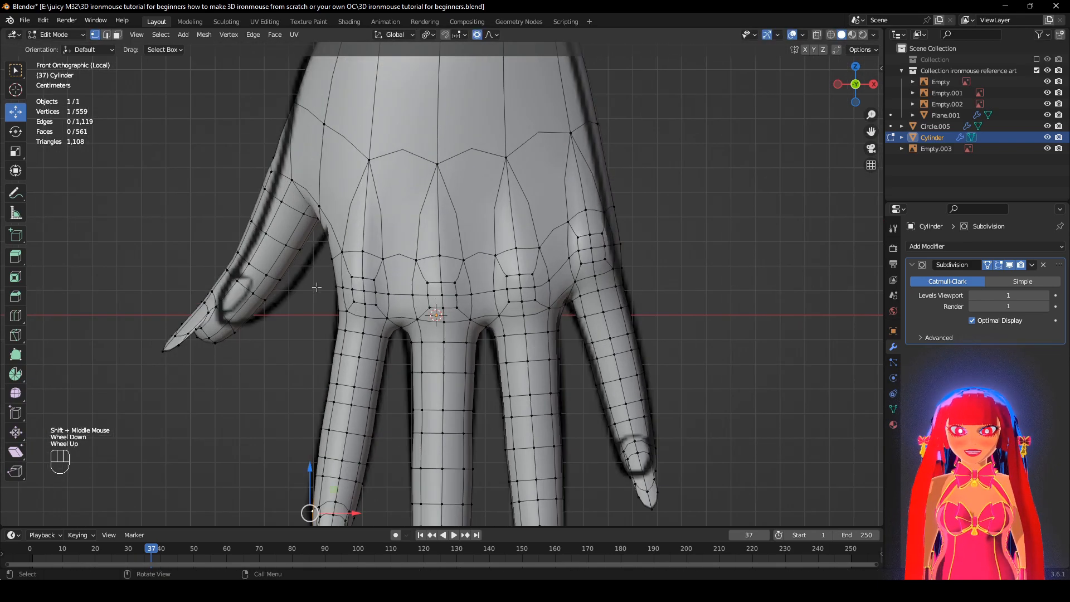
pyautogui.moveTo(316, 287); pyautogui.dragTo(580, 279, button='middle')
pyautogui.scroll(-2, 626, 308)
pyautogui.scroll(1, 626, 308)
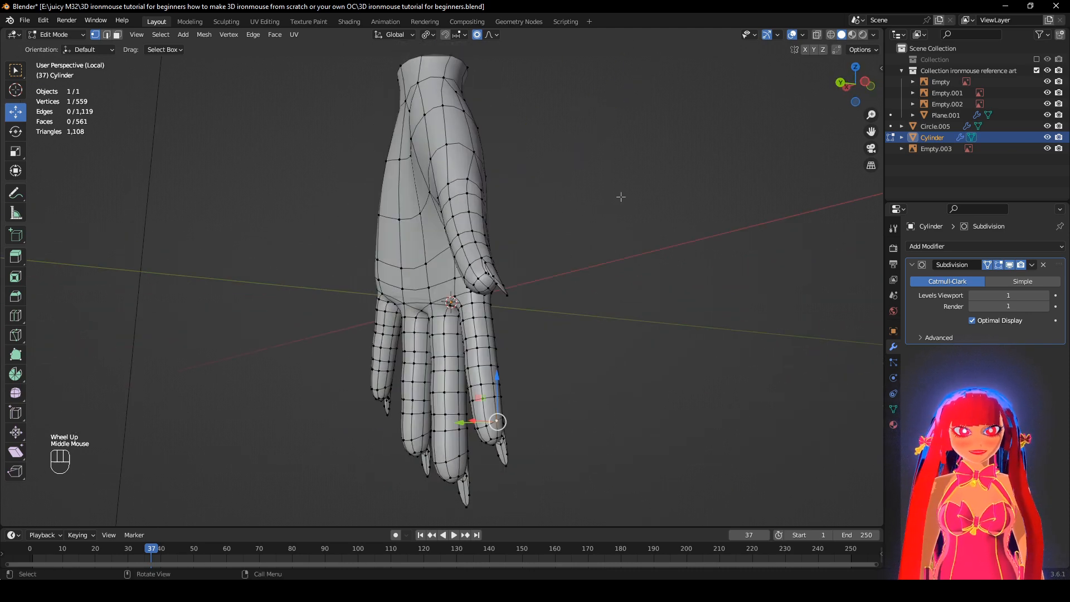
pyautogui.click(797, 36)
pyautogui.moveTo(501, 195); pyautogui.dragTo(778, 176, button='middle')
pyautogui.keyDown('shift'); pyautogui.moveTo(668, 285); pyautogui.dragTo(685, 211, button='middle'); pyautogui.keyUp('shift')
pyautogui.scroll(2, 675, 203)
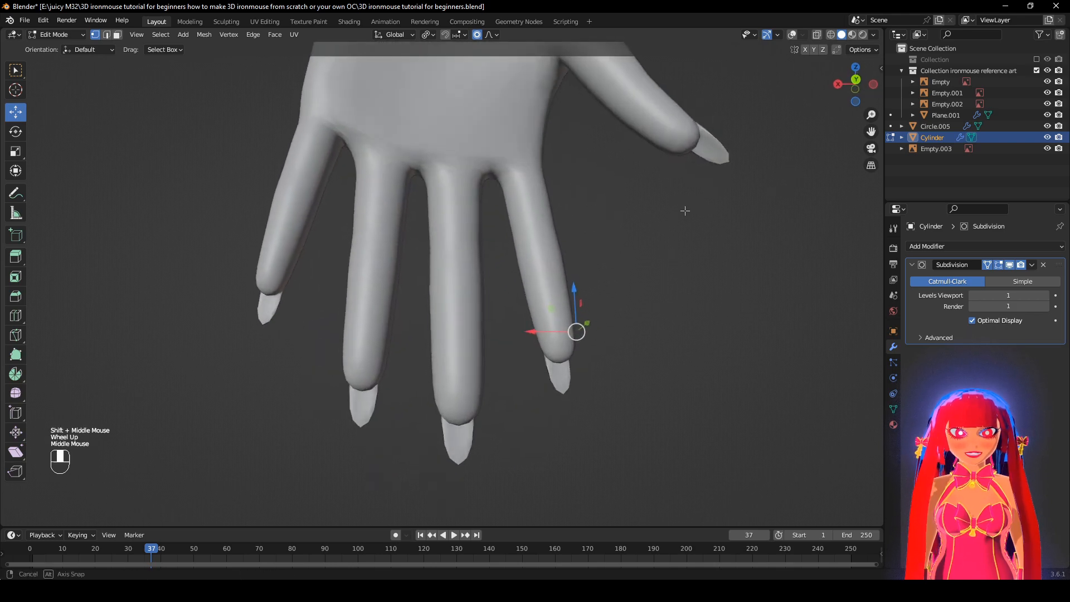
# Scale down the area around the middle fingernail's underside vertex with proportional size 0.03, comparing the shape before and after.
pyautogui.click(792, 34)
pyautogui.moveTo(502, 384); pyautogui.dragTo(457, 412, button='middle')
pyautogui.click(460, 384)
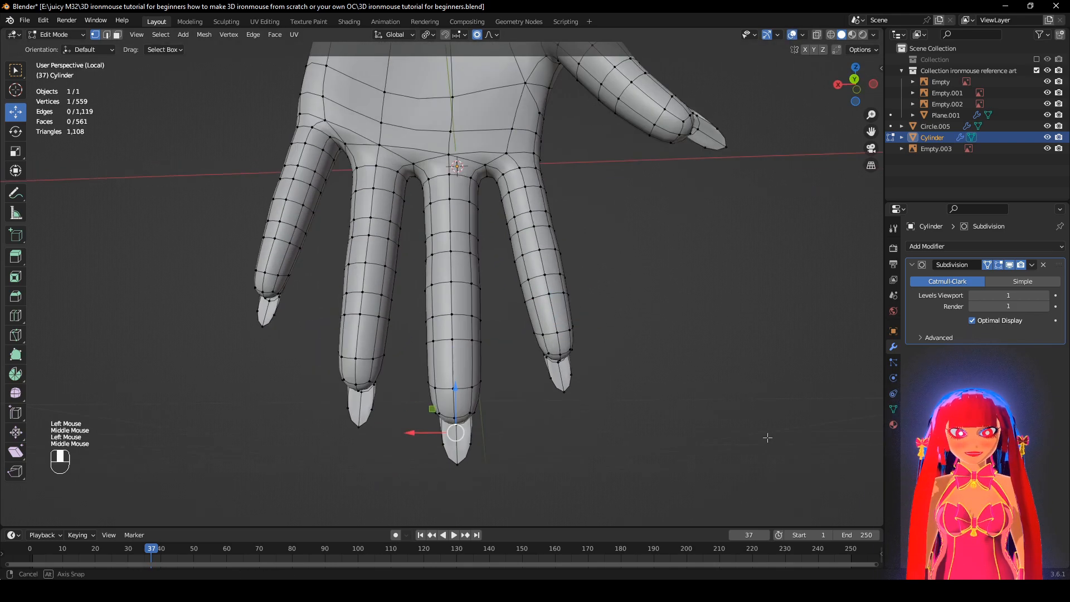
pyautogui.press('s')
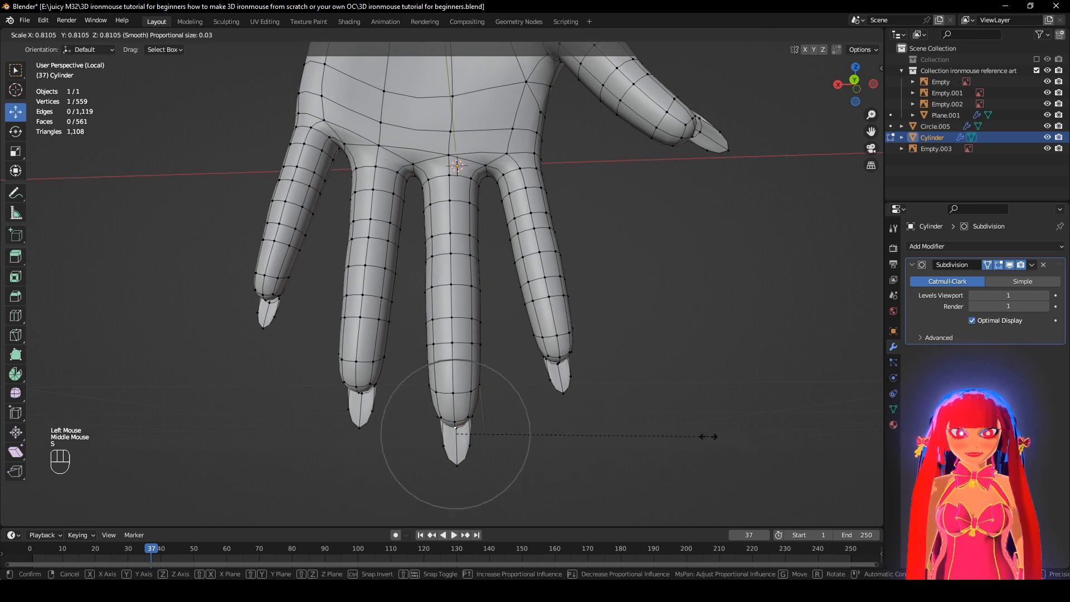
pyautogui.click(621, 432)
pyautogui.moveTo(620, 433); pyautogui.dragTo(613, 432, button='middle')
pyautogui.hotkey('ctrl', 'z')
pyautogui.hotkey('ctrl', 'shift', 'z')
pyautogui.click(625, 429)
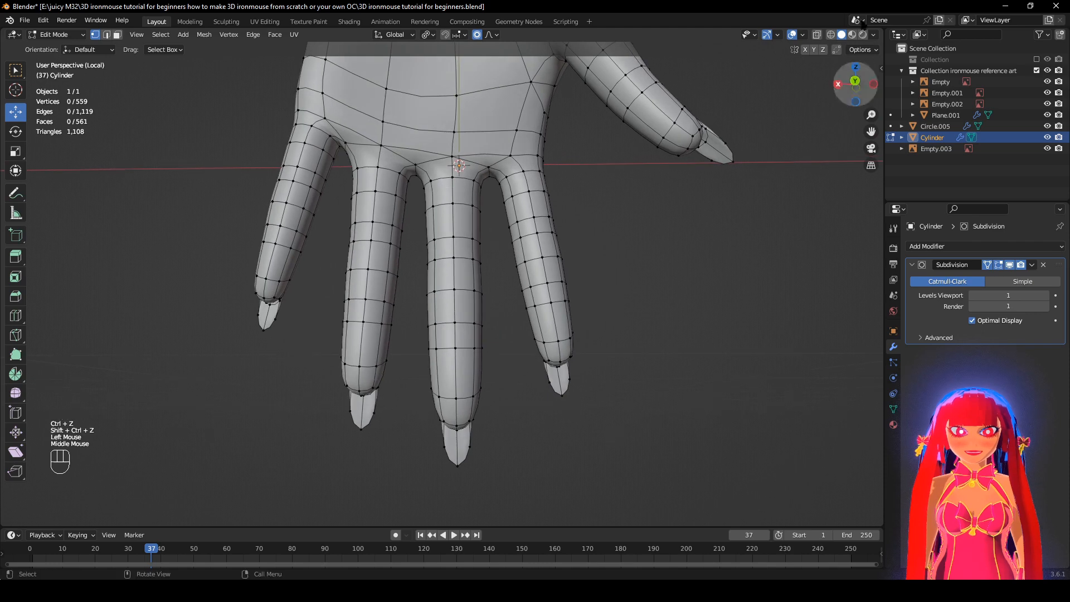
# Examine the palm side of the fingers and nails with overlays hidden.
pyautogui.click(792, 35)
pyautogui.scroll(-1, 657, 299)
pyautogui.moveTo(657, 299)
pyautogui.mouseDown(button='middle')
pyautogui.moveTo(642, 302)
pyautogui.moveTo(652, 304)
pyautogui.mouseUp(button='middle')
pyautogui.scroll(2, 760, 91)
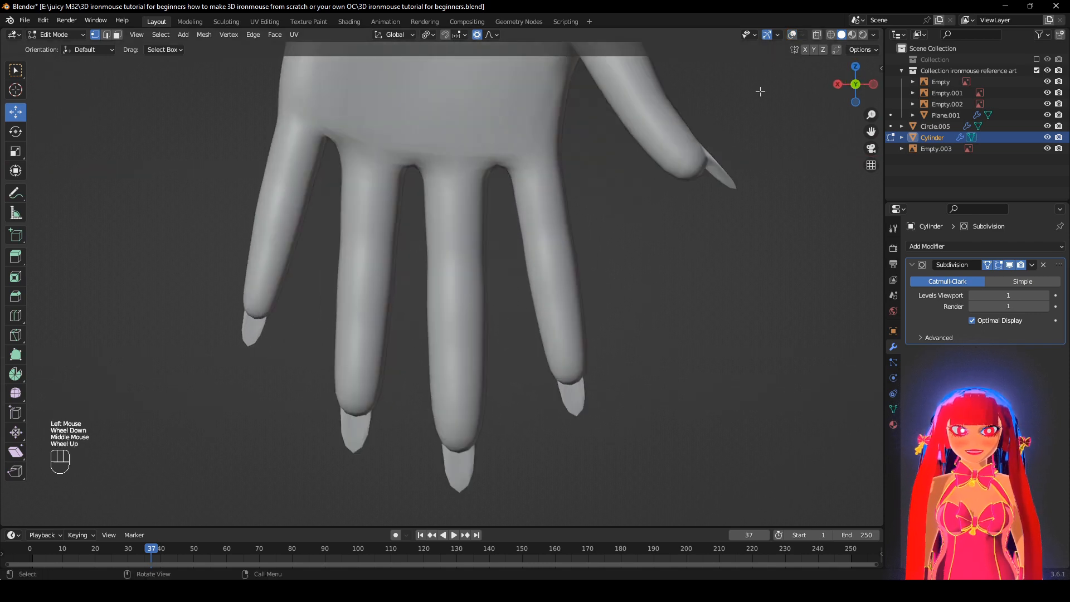
pyautogui.click(792, 35)
pyautogui.scroll(1, 572, 241)
# Try scaling an edge loop on the middle finger's upper part to about 1.02 with proportional size 0.03.
pyautogui.click(1009, 265)
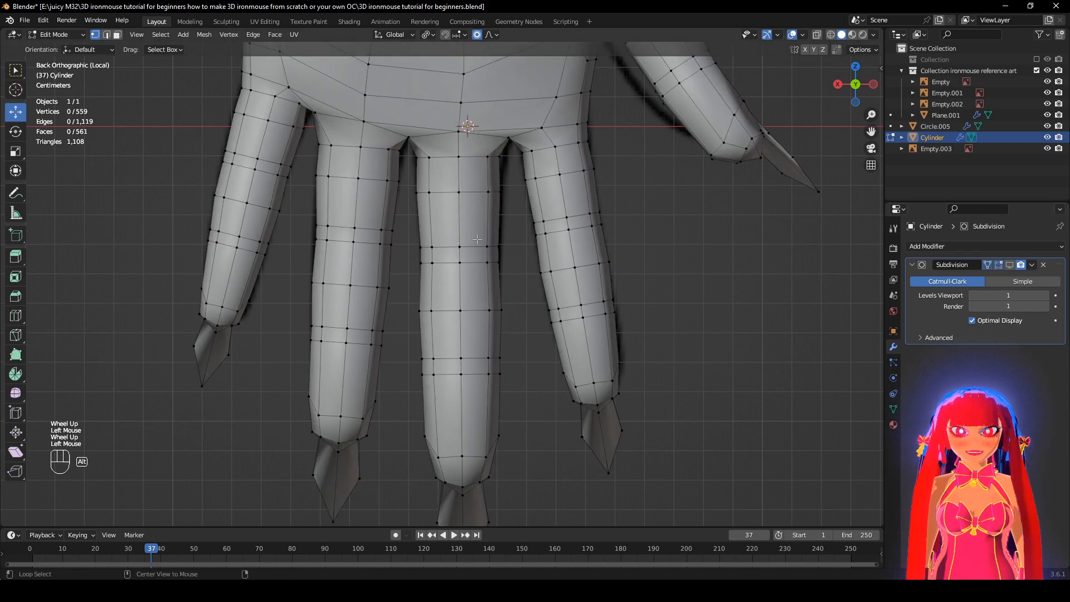
pyautogui.click(1009, 265)
pyautogui.press('s')
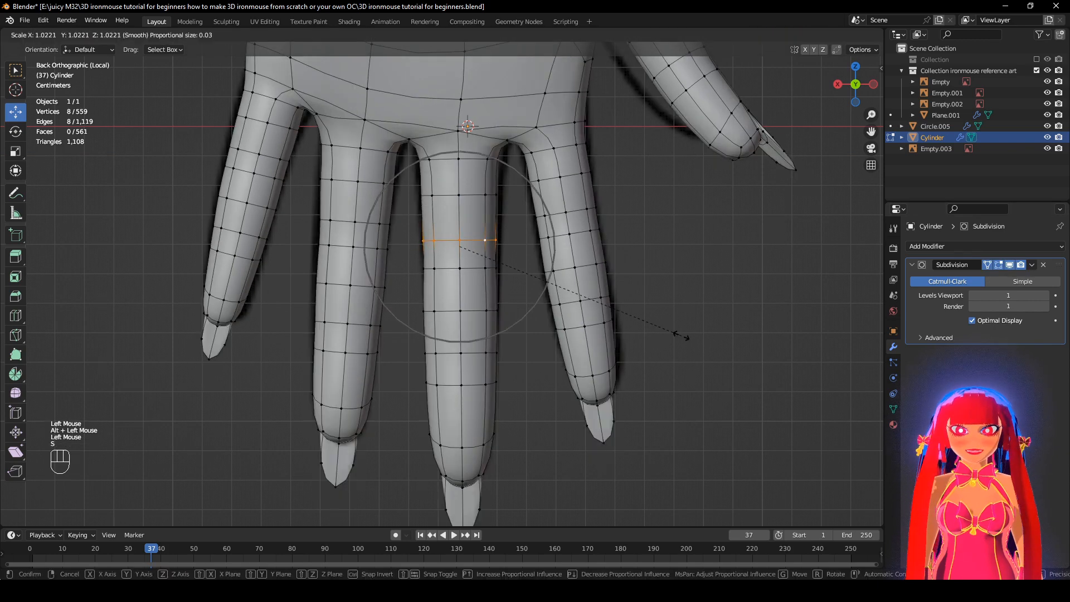
pyautogui.click(686, 336)
pyautogui.scroll(-2, 718, 257)
pyautogui.moveTo(717, 256); pyautogui.dragTo(515, 286, button='middle')
pyautogui.moveTo(518, 286); pyautogui.dragTo(519, 285)
pyautogui.moveTo(571, 303)
pyautogui.mouseDown(button='middle')
pyautogui.moveTo(417, 315)
pyautogui.moveTo(572, 319)
pyautogui.moveTo(562, 307)
pyautogui.mouseUp(button='middle')
pyautogui.hotkey('ctrl', 'z')
# Try selecting the mid-finger edge loops of the ring, middle and index fingers together.
pyautogui.moveTo(485, 321); pyautogui.dragTo(530, 324, button='middle')
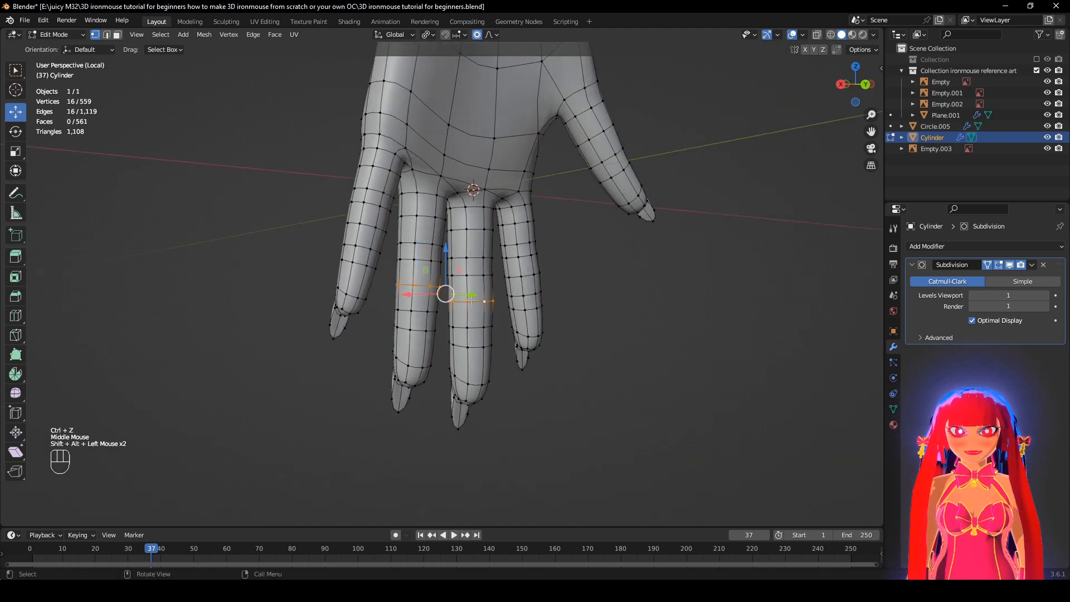
pyautogui.moveTo(471, 300); pyautogui.dragTo(474, 301, button='middle')
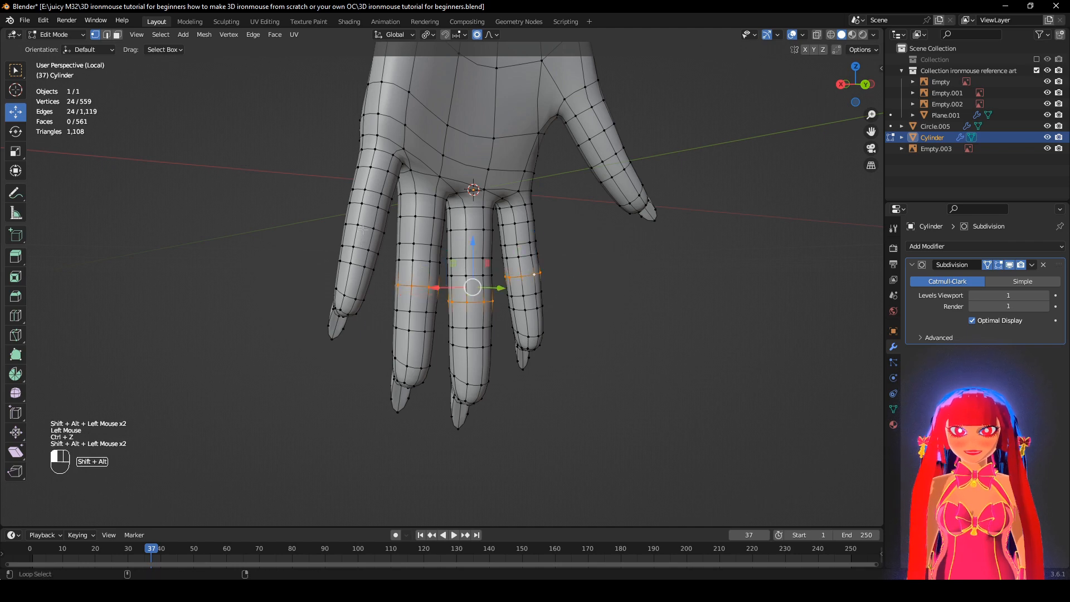
pyautogui.moveTo(363, 229); pyautogui.dragTo(478, 275, button='middle')
pyautogui.moveTo(525, 274); pyautogui.dragTo(514, 276)
pyautogui.moveTo(513, 275); pyautogui.dragTo(736, 306, button='middle')
pyautogui.click(523, 331)
pyautogui.scroll(-2, 522, 331)
pyautogui.hotkey('ctrl', 'z')
pyautogui.hotkey('ctrl', 'z')
pyautogui.moveTo(626, 311); pyautogui.dragTo(445, 368, button='middle')
pyautogui.click(683, 335)
pyautogui.moveTo(444, 368); pyautogui.dragTo(559, 344, button='middle')
# Try moving an edge loop near the thumb's base by about 0.0097 m with proportional size 0.057.
pyautogui.scroll(3, 556, 245)
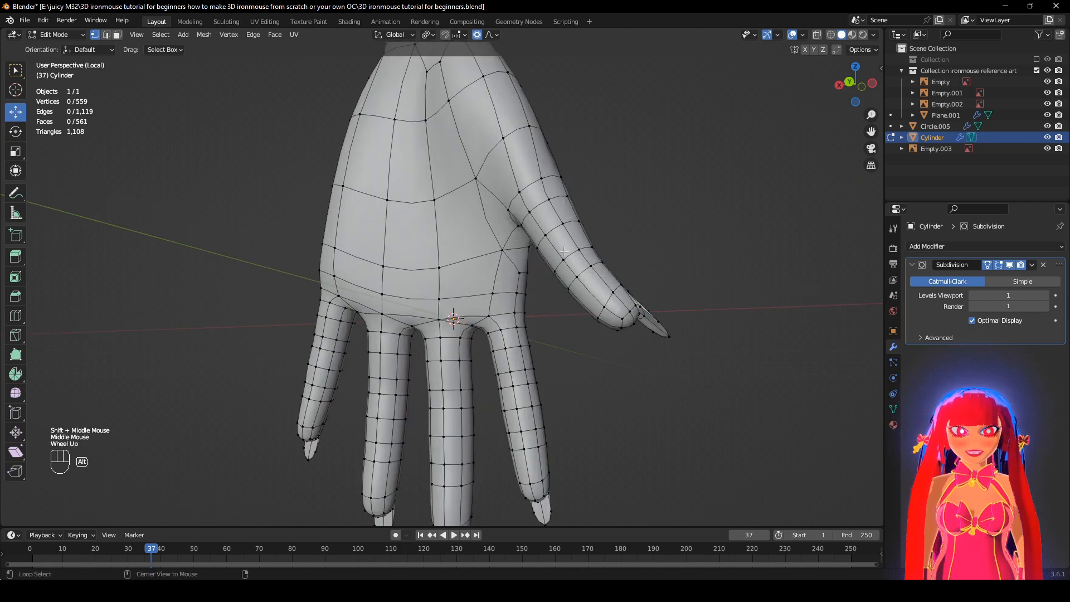
pyautogui.keyDown('alt'); pyautogui.click(556, 231); pyautogui.keyUp('alt')
pyautogui.moveTo(556, 230); pyautogui.dragTo(563, 250, button='middle')
pyautogui.press('g')
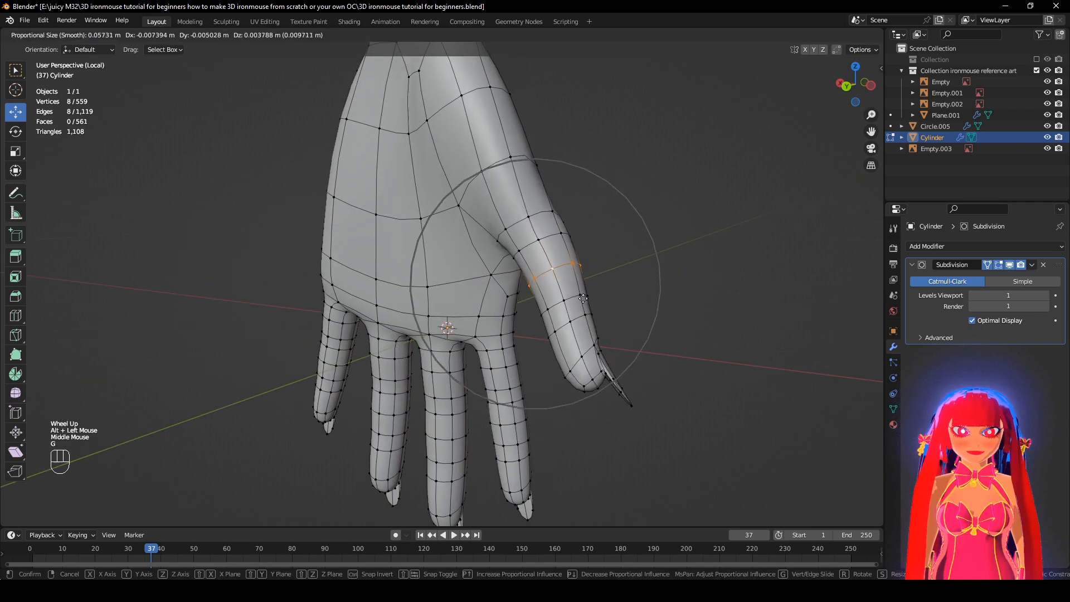
pyautogui.click(583, 298)
pyautogui.moveTo(683, 309); pyautogui.dragTo(435, 329, button='middle')
pyautogui.hotkey('ctrl', 'z')
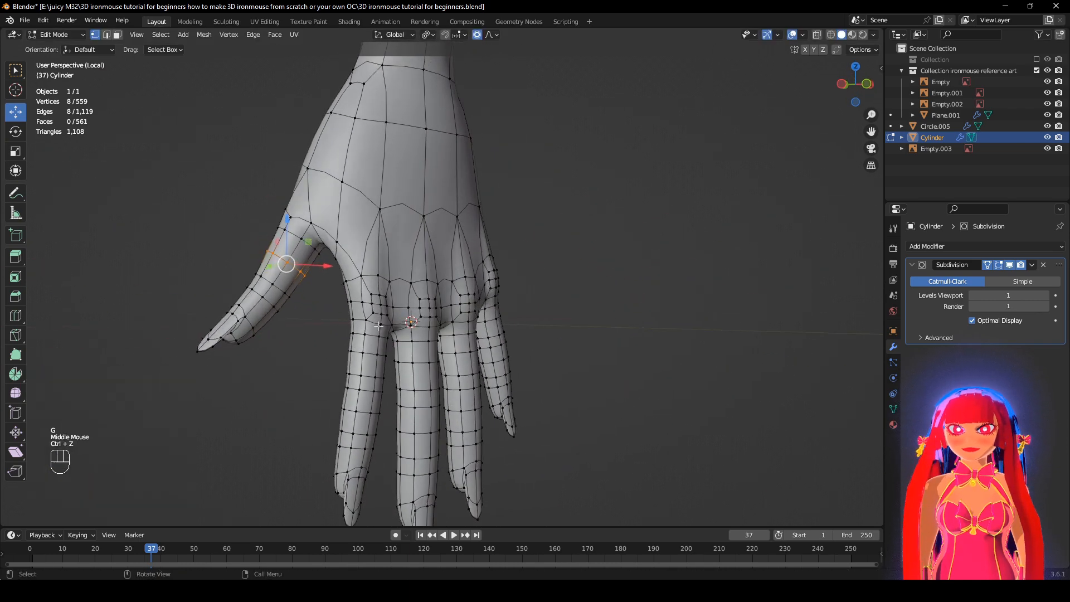
# Clear the selection and examine the smoothed back of the hand with overlays hidden.
pyautogui.moveTo(329, 329); pyautogui.dragTo(552, 337, button='middle')
pyautogui.click(802, 247)
pyautogui.scroll(-3, 659, 308)
pyautogui.moveTo(660, 309); pyautogui.dragTo(758, 303, button='middle')
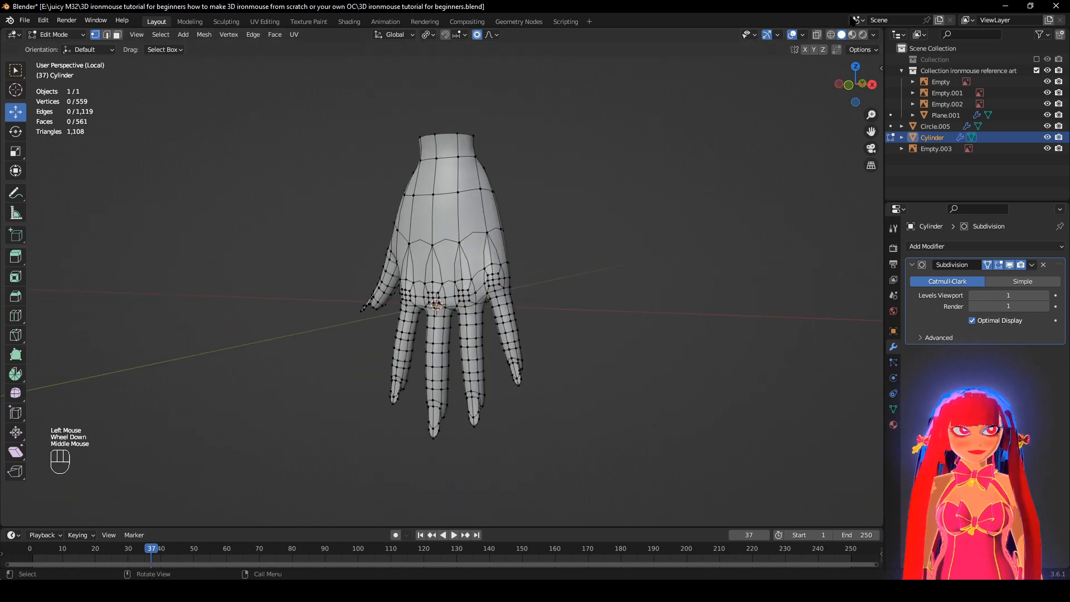
pyautogui.click(797, 35)
pyautogui.moveTo(647, 217); pyautogui.dragTo(702, 228, button='middle')
pyautogui.scroll(1, 523, 324)
pyautogui.moveTo(523, 325); pyautogui.dragTo(564, 312, button='middle')
pyautogui.scroll(-1, 564, 313)
pyautogui.scroll(1, 563, 312)
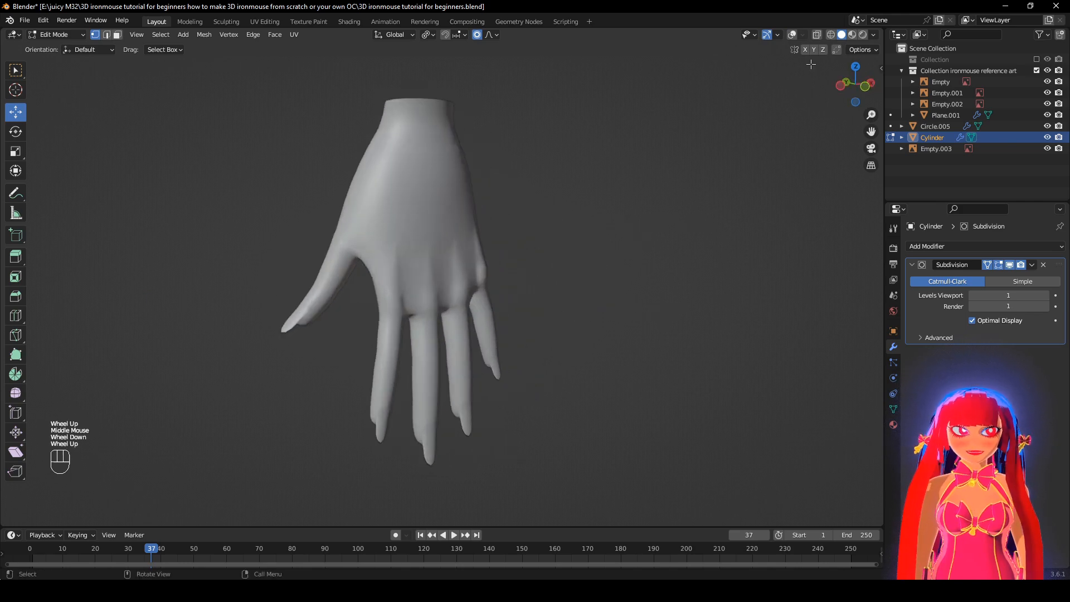
# Edge-slide the row of four vertices across the back of the hand above the knuckles by a factor of 0.334.
pyautogui.click(792, 35)
pyautogui.moveTo(597, 159); pyautogui.dragTo(585, 223, button='middle')
pyautogui.keyDown('shift'); pyautogui.moveTo(585, 223); pyautogui.dragTo(576, 257, button='middle'); pyautogui.keyUp('shift')
pyautogui.scroll(2, 575, 257)
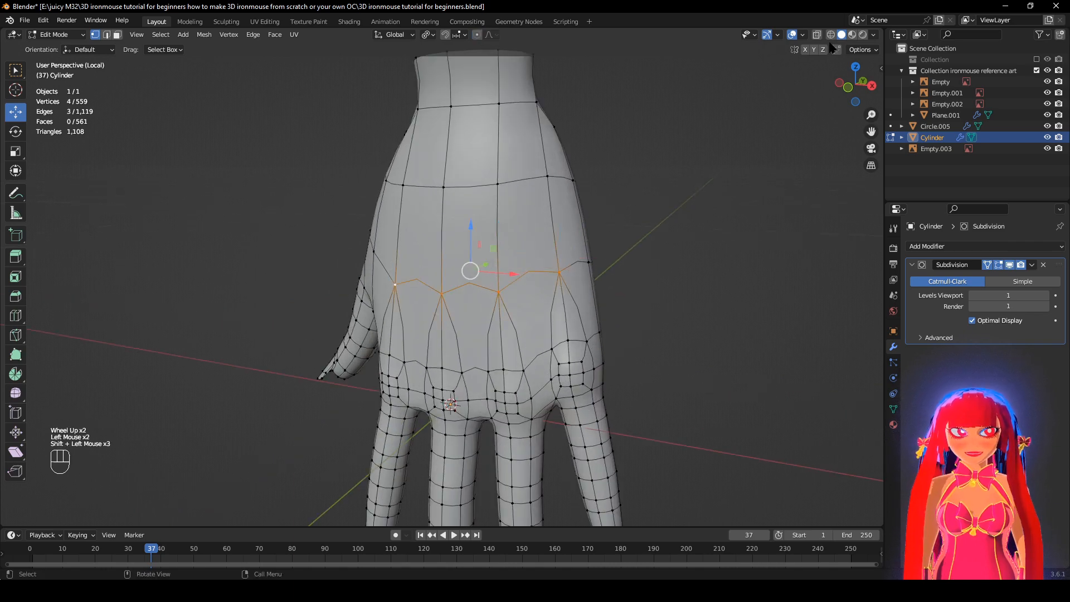
pyautogui.click(792, 34)
pyautogui.scroll(-2, 780, 191)
pyautogui.moveTo(780, 190); pyautogui.dragTo(781, 192, button='middle')
pyautogui.press('g')
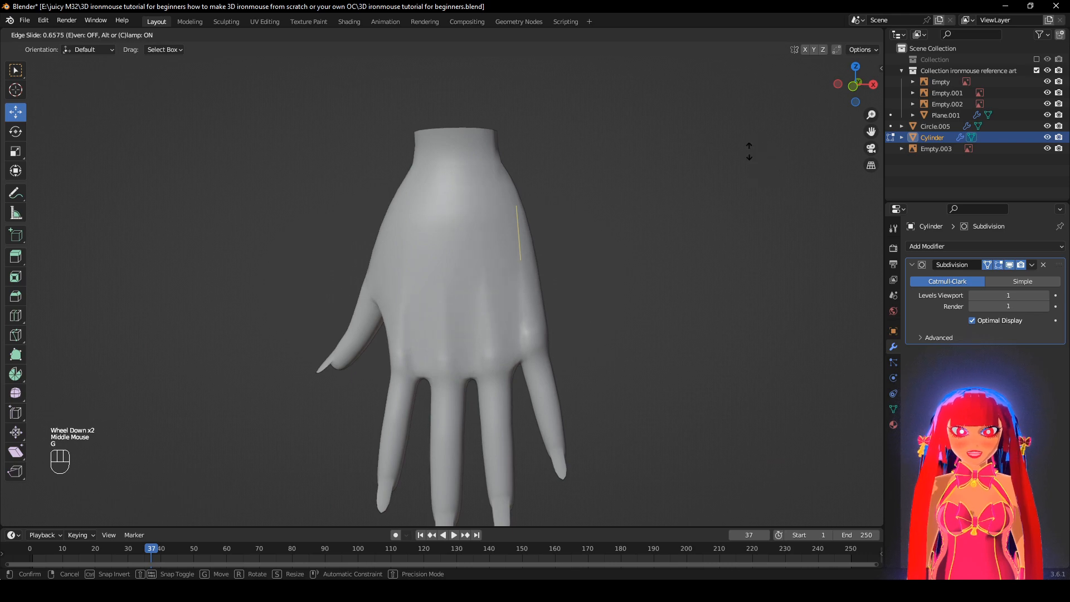
pyautogui.click(750, 161)
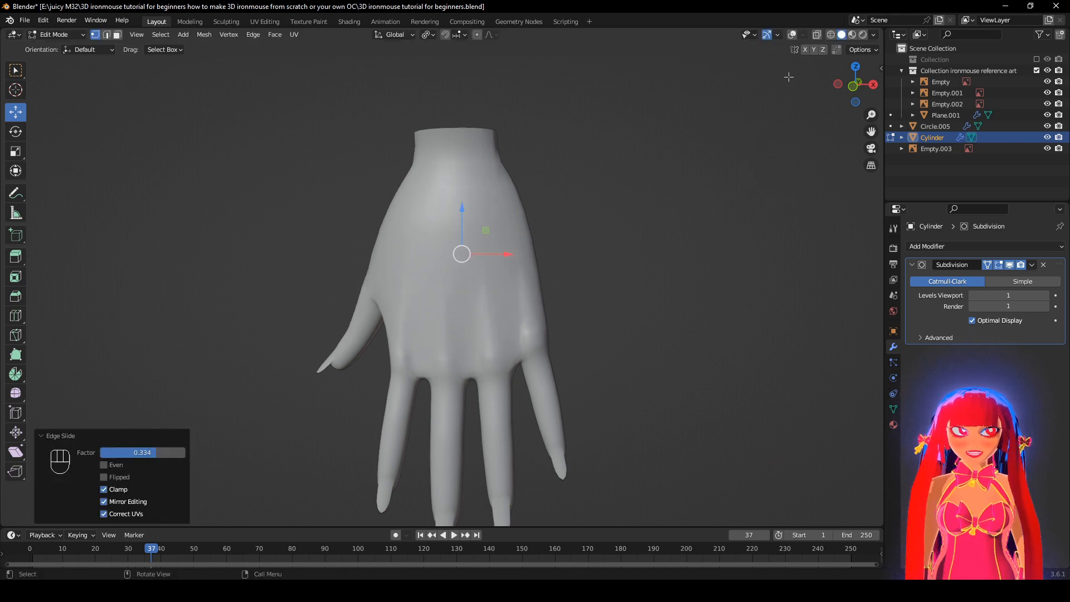
# Show the overlays again and switch off the hand's subdivision preview.
pyautogui.click(792, 35)
pyautogui.click(1009, 265)
pyautogui.moveTo(632, 268); pyautogui.dragTo(607, 272, button='middle')
pyautogui.scroll(2, 635, 284)
# Try sliding the four vertices above the knuckles along their edges.
pyautogui.press('g')
pyautogui.press('g')
pyautogui.rightClick(638, 295)
pyautogui.hotkey('ctrl', 'z')
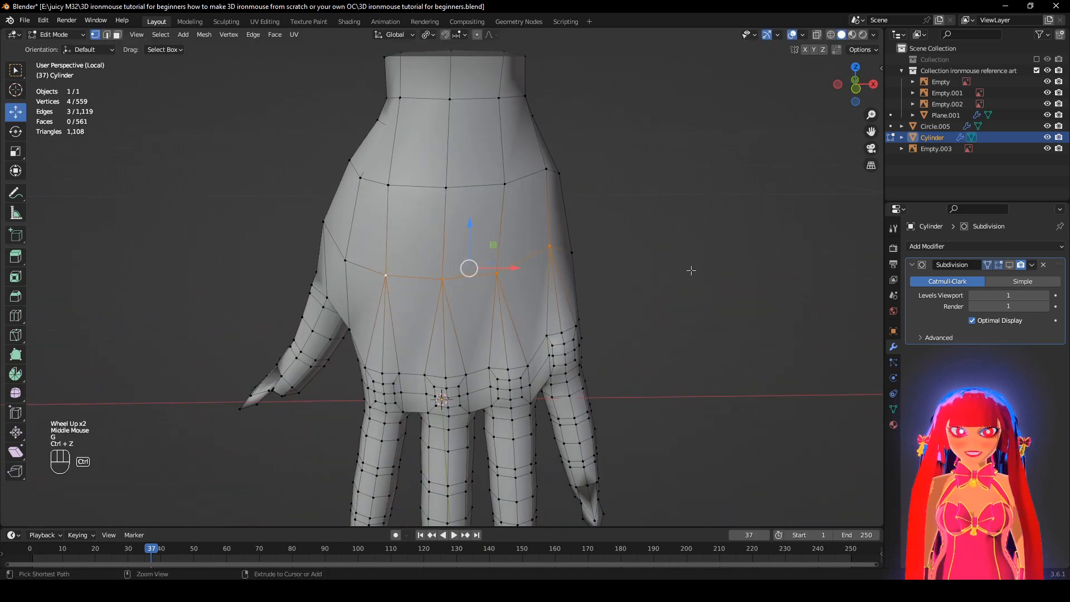
# Edge-slide the four vertices above the knuckles with the subdivision preview off.
pyautogui.moveTo(690, 270); pyautogui.dragTo(446, 301, button='middle')
pyautogui.press('g')
pyautogui.press('g')
pyautogui.click(689, 257)
# Slide the vertex on the little-finger side of the palm by a factor of 0.095 and restore the subdivision preview.
pyautogui.click(445, 269)
pyautogui.press('g')
pyautogui.press('g')
pyautogui.click(556, 300)
pyautogui.scroll(-1, 612, 279)
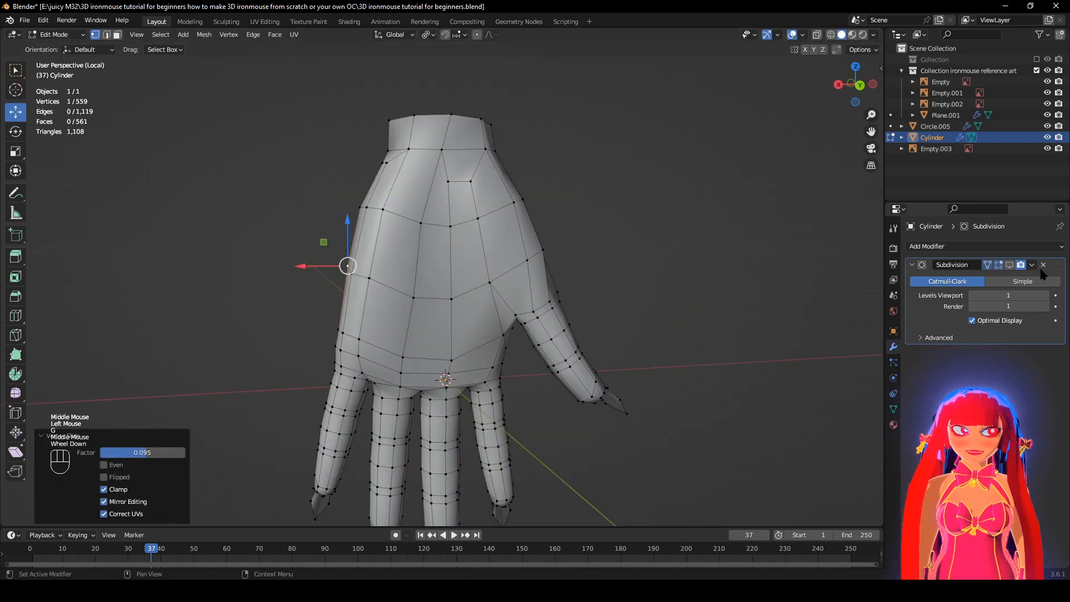
pyautogui.click(1011, 267)
# Examine the reshaped hand without overlays and against the reference outline in front view.
pyautogui.click(793, 36)
pyautogui.scroll(-2, 725, 173)
pyautogui.moveTo(724, 179); pyautogui.dragTo(552, 174, button='middle')
pyautogui.click(793, 35)
pyautogui.moveTo(724, 67); pyautogui.dragTo(676, 196, button='middle')
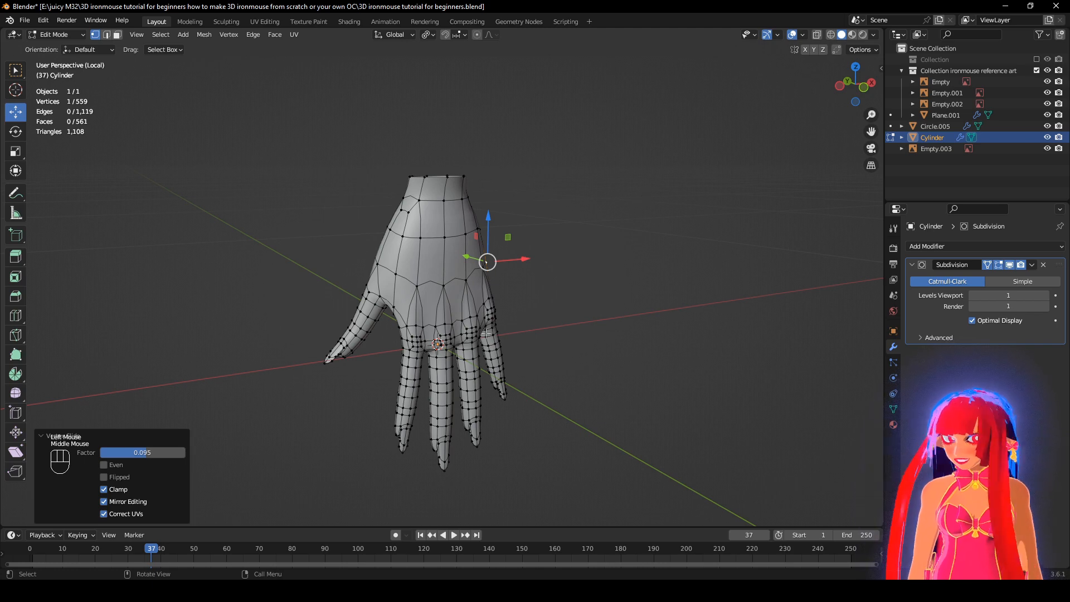
pyautogui.moveTo(486, 333); pyautogui.dragTo(518, 316, button='middle')
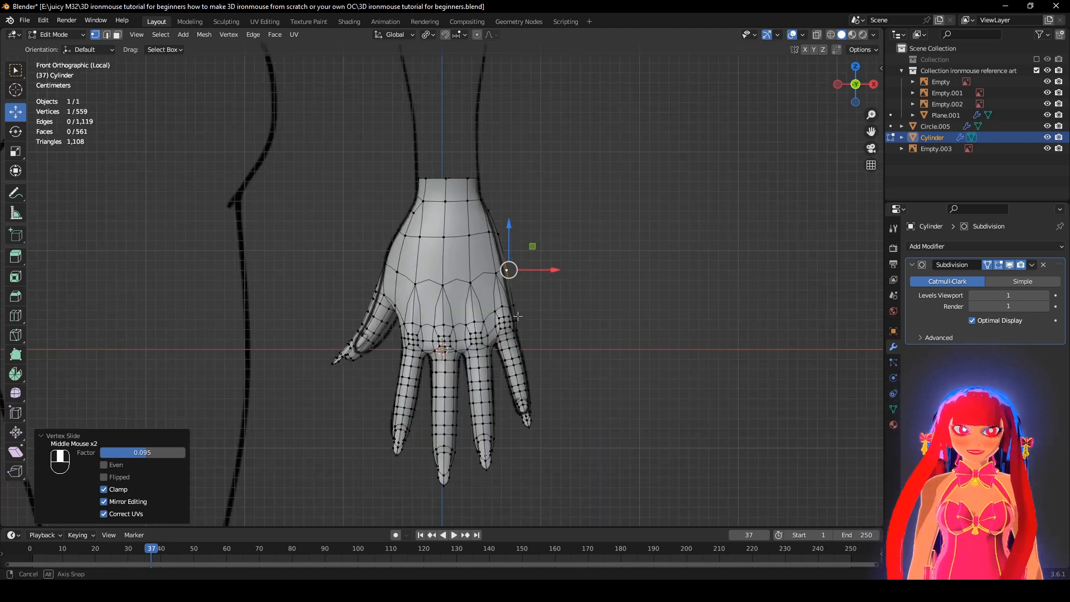
# Leave mesh editing of the hand and exit local view to show the full body with the reference art.
pyautogui.click(78, 35)
pyautogui.click(76, 48)
pyautogui.scroll(-3, 442, 294)
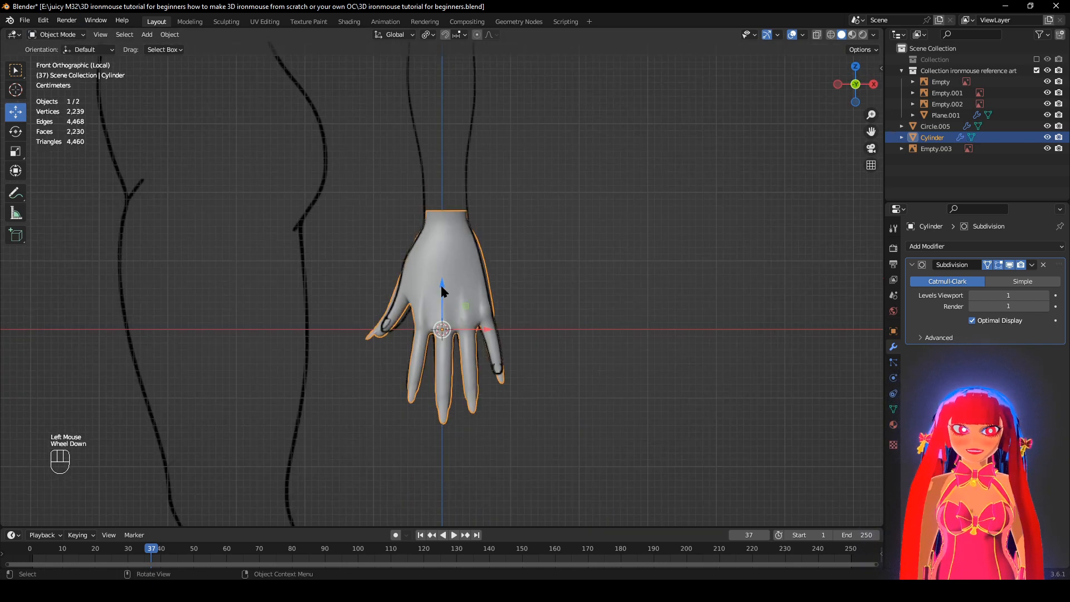
pyautogui.moveTo(442, 294); pyautogui.dragTo(503, 298, button='middle')
pyautogui.press('KP_Divide')
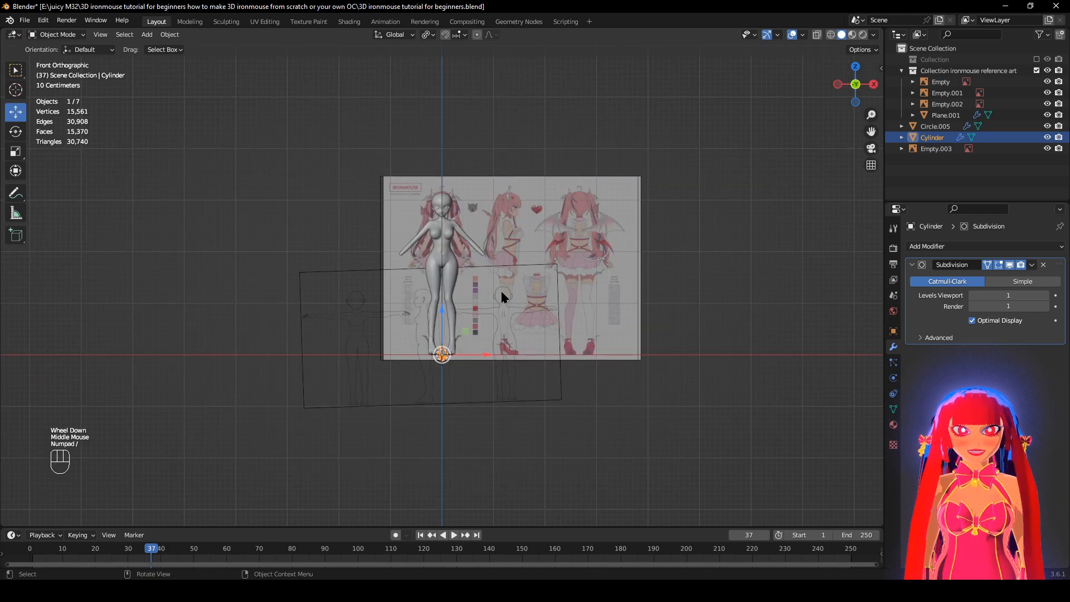
pyautogui.scroll(3, 493, 303)
pyautogui.keyDown('shift'); pyautogui.scroll(4, 527, 426); pyautogui.keyUp('shift')
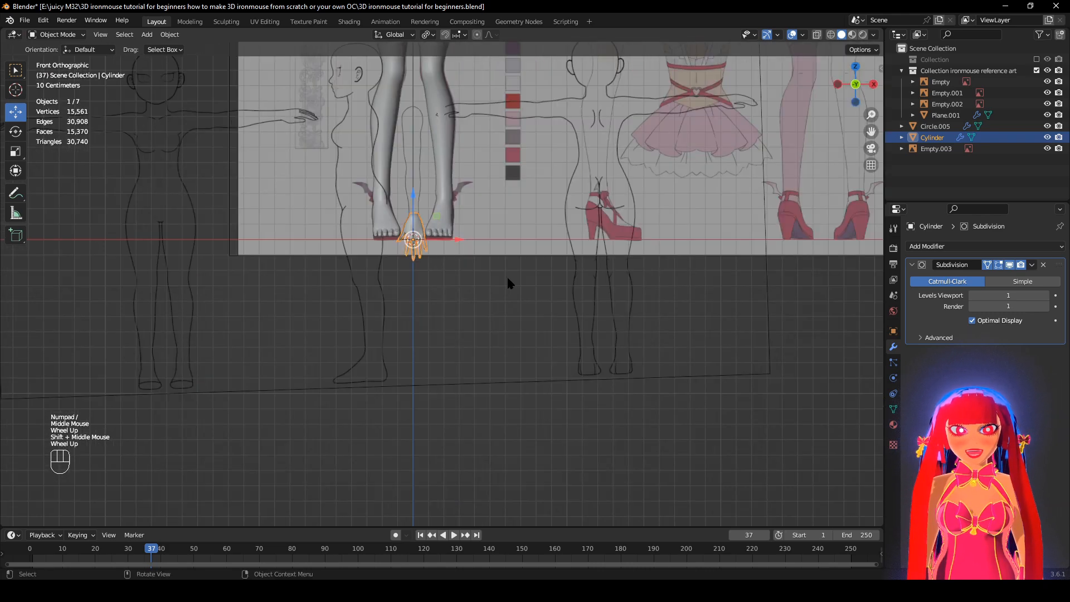
# In wireframe top view, rotate the hand about -85° and move it 0.8 m along X to the end of the arm.
pyautogui.moveTo(506, 282); pyautogui.dragTo(537, 432, button='middle')
pyautogui.scroll(-1, 538, 432)
pyautogui.press('z')
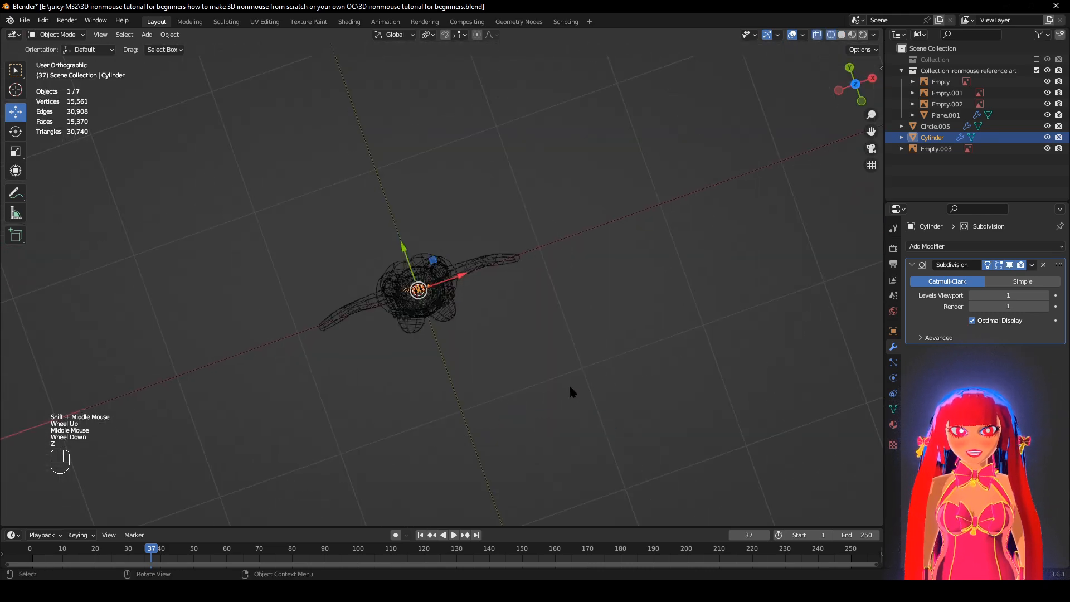
pyautogui.keyDown('alt'); pyautogui.moveTo(569, 383); pyautogui.dragTo(549, 380, button='middle'); pyautogui.keyUp('alt')
pyautogui.scroll(2, 550, 381)
pyautogui.press('r')
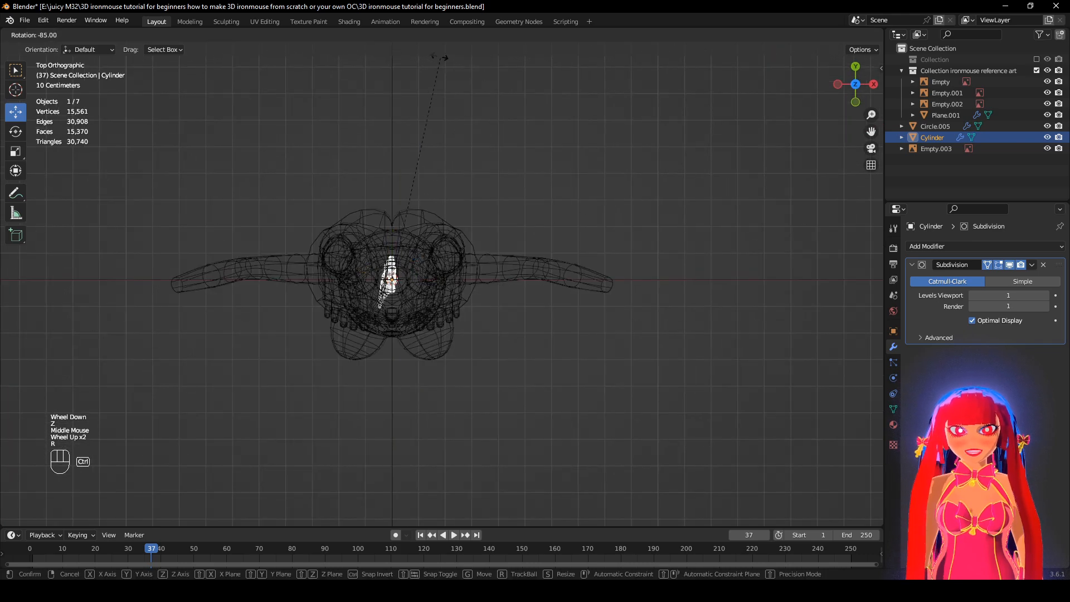
pyautogui.click(427, 183)
pyautogui.press('g')
pyautogui.keyDown('ctrl'); pyautogui.click(655, 295); pyautogui.keyUp('ctrl')
pyautogui.keyDown('shift'); pyautogui.moveTo(673, 307); pyautogui.dragTo(572, 278, button='middle'); pyautogui.keyUp('shift')
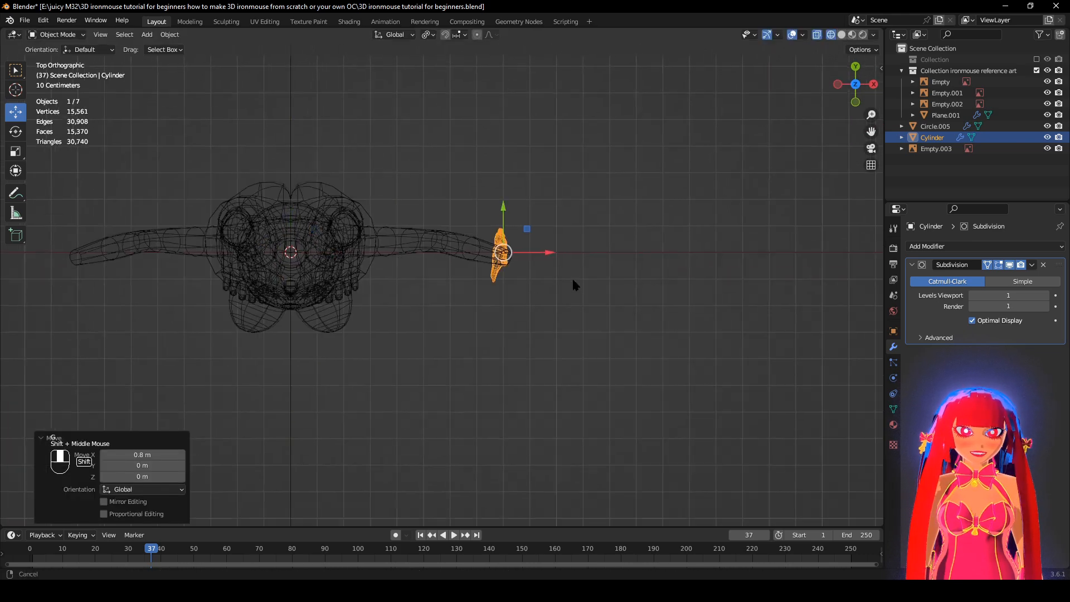
# Rotate the hand by another -5° in top view.
pyautogui.scroll(3, 545, 284)
pyautogui.press('r')
pyautogui.keyDown('ctrl'); pyautogui.click(488, 198); pyautogui.keyUp('ctrl')
# Raise the hand 1.8 m along Z in front view to bring it level with the forearm's end.
pyautogui.keyDown('shift'); pyautogui.moveTo(392, 119); pyautogui.dragTo(495, 421, button='middle'); pyautogui.keyUp('shift')
pyautogui.scroll(-2, 481, 332)
pyautogui.scroll(-2, 473, 196)
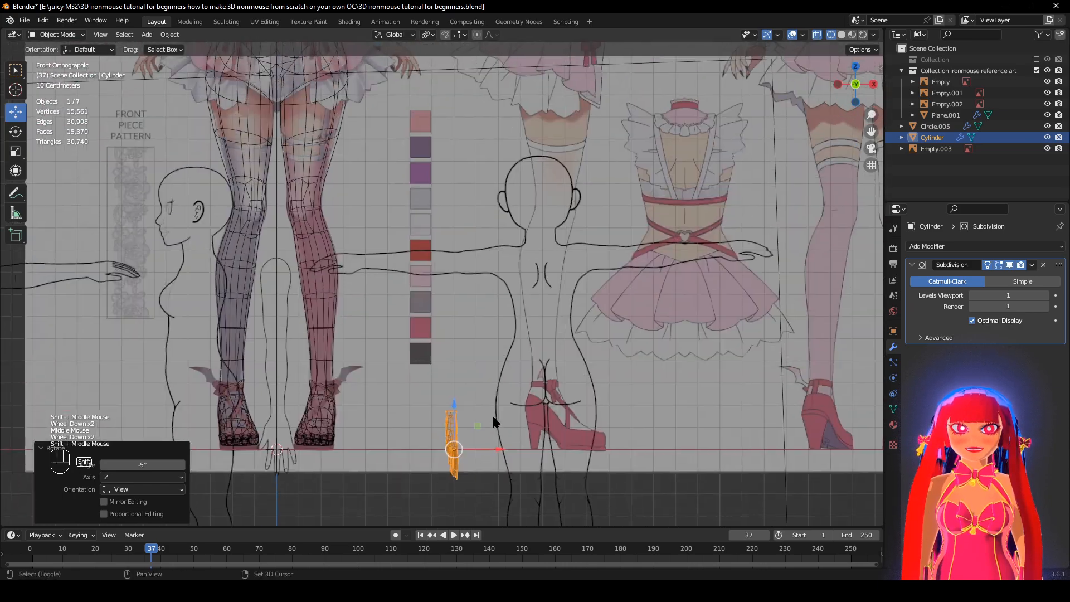
pyautogui.scroll(-1, 495, 420)
pyautogui.press('g')
pyautogui.click(490, 96)
pyautogui.keyDown('shift'); pyautogui.moveTo(490, 96); pyautogui.dragTo(524, 335, button='middle'); pyautogui.keyUp('shift')
pyautogui.scroll(2, 502, 348)
pyautogui.scroll(2, 624, 384)
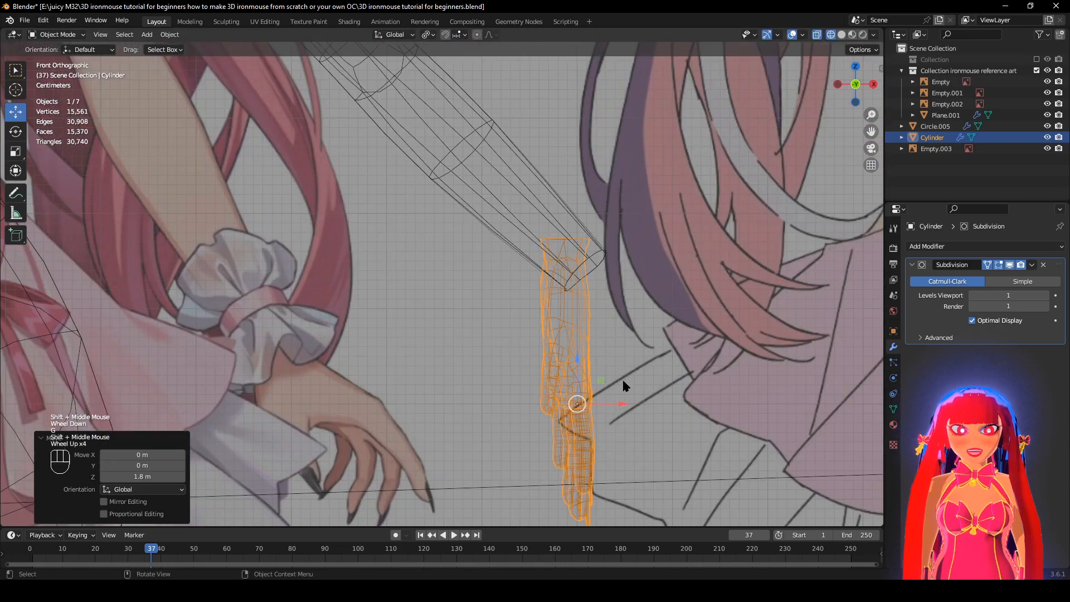
pyautogui.keyDown('shift'); pyautogui.moveTo(653, 380); pyautogui.dragTo(633, 251, button='middle'); pyautogui.keyUp('shift')
pyautogui.press('g')
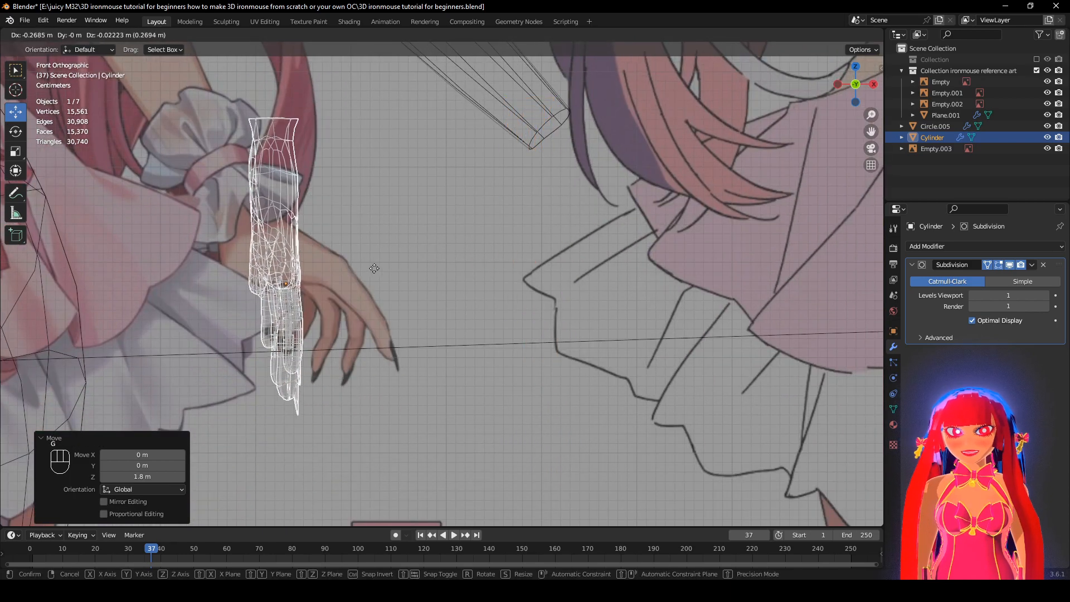
pyautogui.rightClick(372, 272)
# Rotate the hand -45° in front view to match the arm's angle and move it onto the forearm's end.
pyautogui.scroll(-2, 599, 293)
pyautogui.press('r')
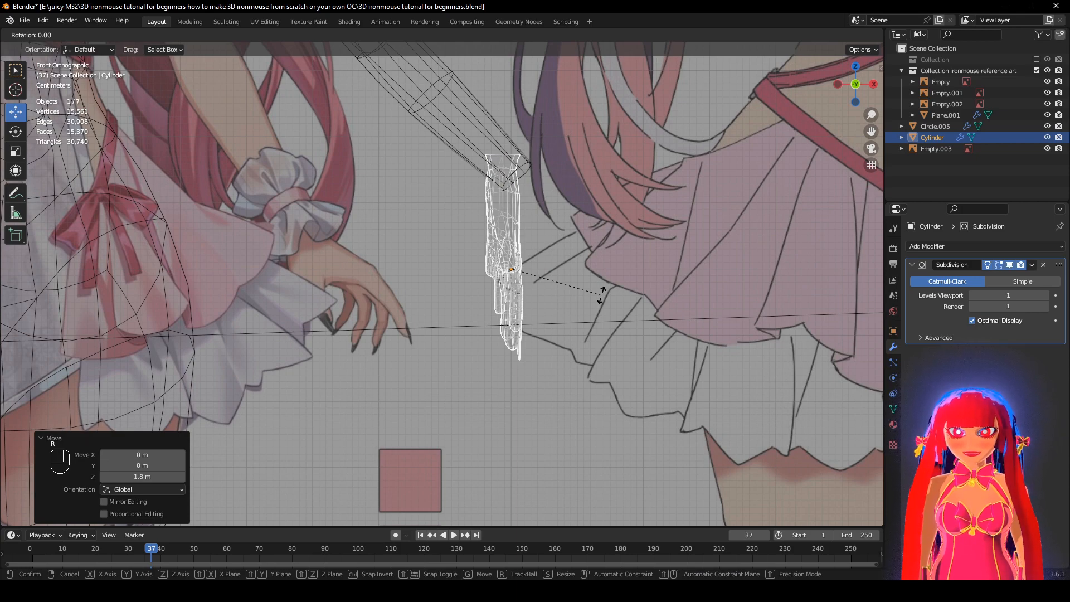
pyautogui.write('45')
pyautogui.press('Return')
pyautogui.press('g')
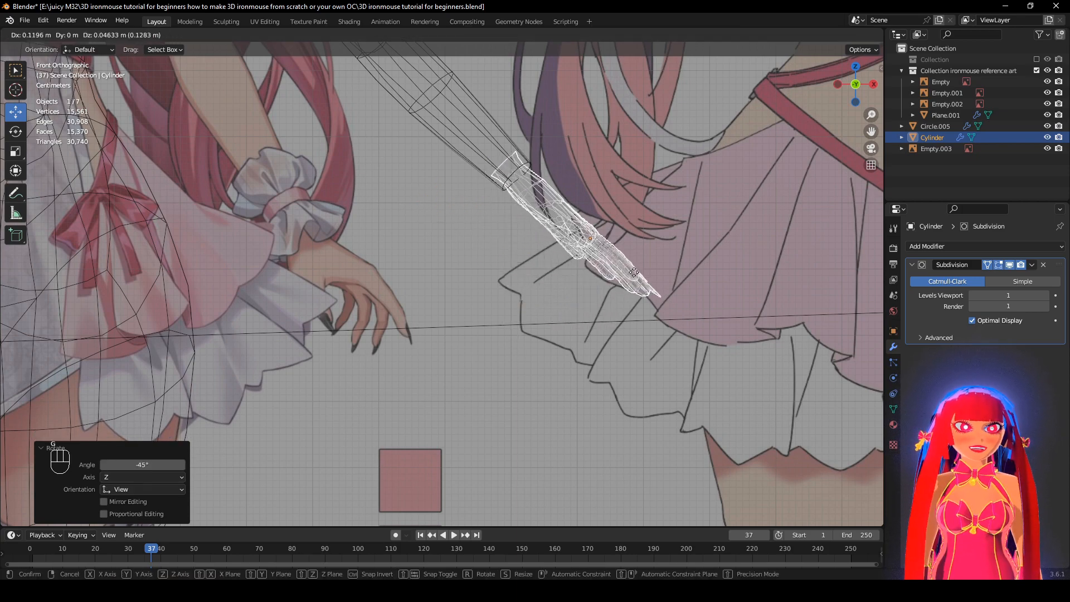
pyautogui.click(641, 272)
# From the side in solid shading, rotate the hand 10.9° and shift it to line up with the wrist.
pyautogui.scroll(-3, 644, 272)
pyautogui.moveTo(691, 293); pyautogui.dragTo(545, 386, button='middle')
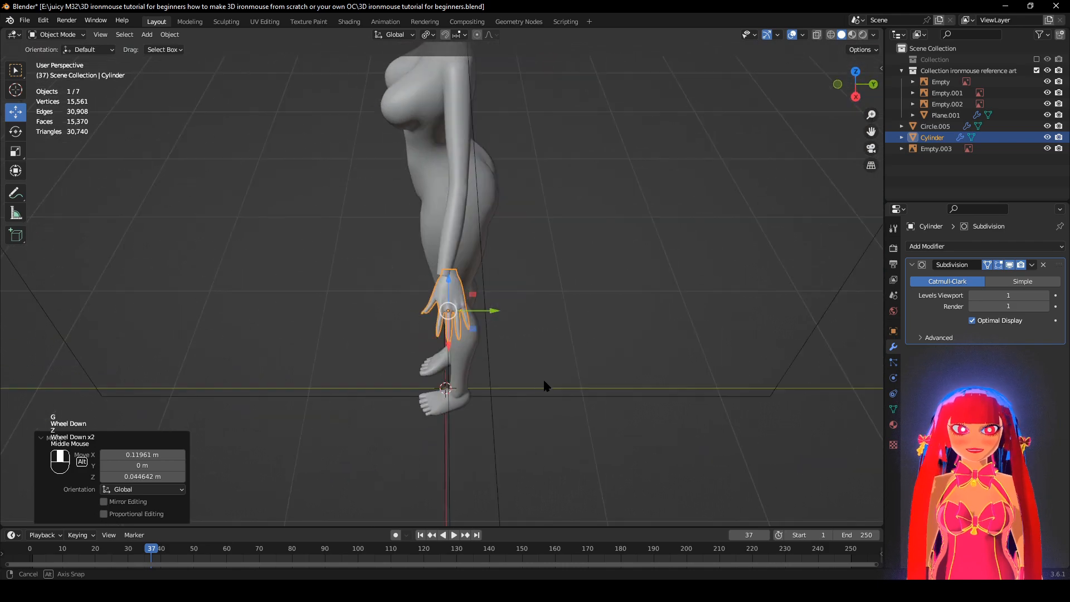
pyautogui.keyDown('alt'); pyautogui.scroll(-1, 544, 386); pyautogui.keyUp('alt')
pyautogui.scroll(1, 585, 385)
pyautogui.press('r')
pyautogui.click(640, 428)
pyautogui.press('g')
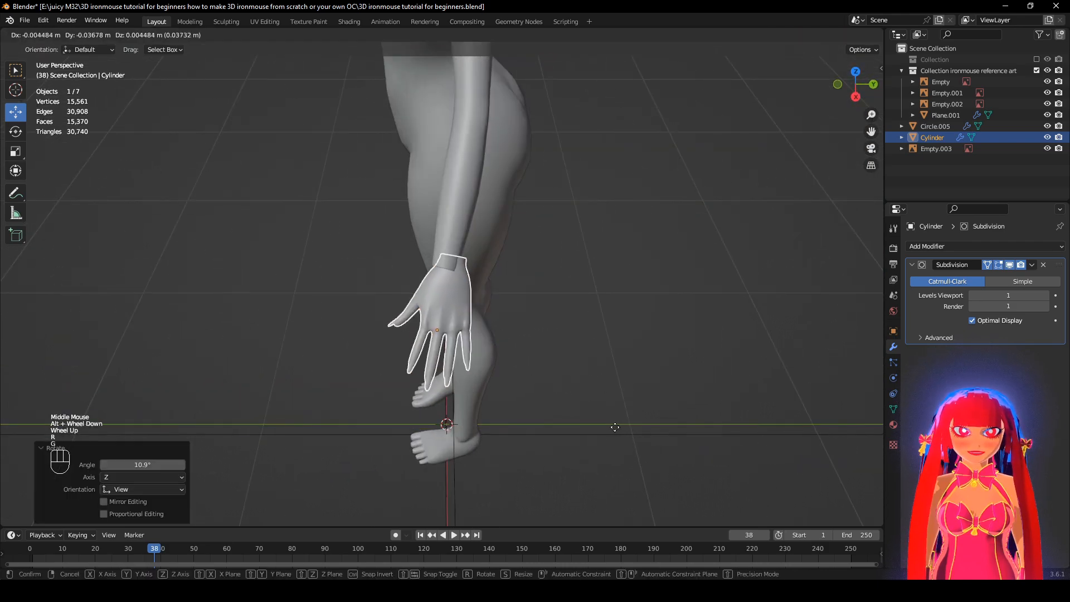
pyautogui.click(609, 431)
# Fine-tune the hand from the side with a 2.88° rotation and a small shift of about -0.0026 m along Y.
pyautogui.press('r')
pyautogui.click(613, 441)
pyautogui.press('g')
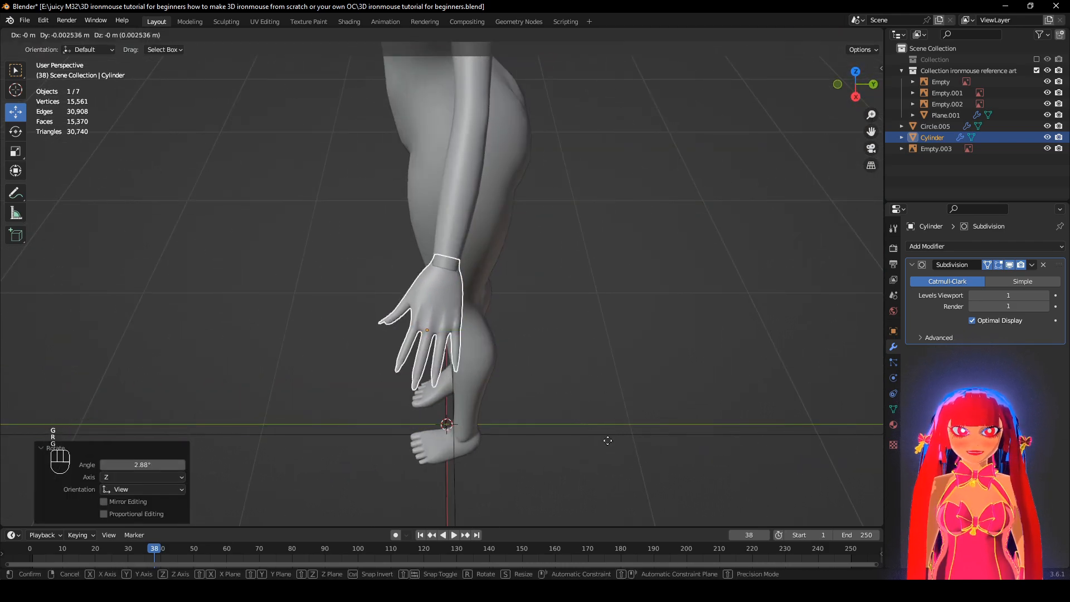
pyautogui.click(496, 352)
pyautogui.moveTo(496, 352); pyautogui.dragTo(633, 291, button='middle')
pyautogui.press('g')
pyautogui.click(523, 361)
# In wireframe front view, move the hand up along the forearm so that the wrist overlaps the arm's end.
pyautogui.hotkey('shift', 'z')
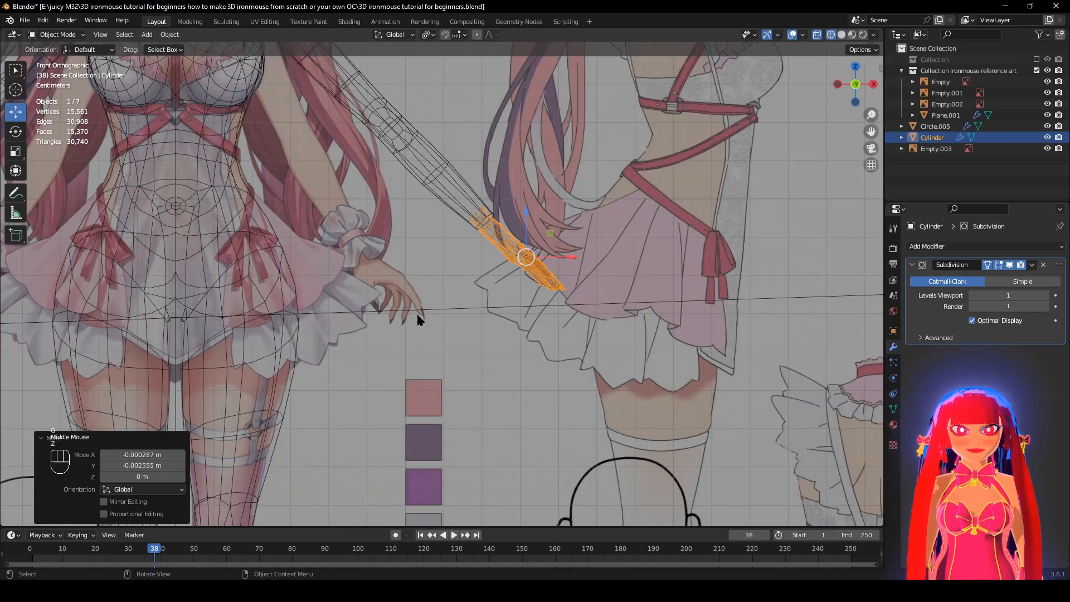
pyautogui.keyDown('shift'); pyautogui.moveTo(370, 236); pyautogui.dragTo(358, 342, button='middle'); pyautogui.keyUp('shift')
pyautogui.scroll(-2, 358, 341)
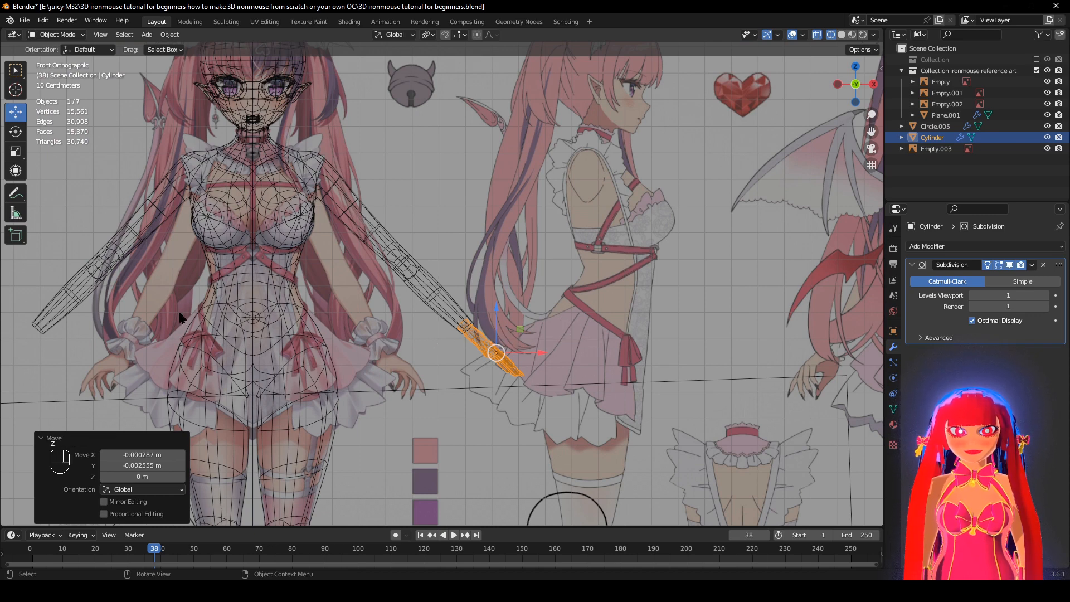
pyautogui.hotkey('shift', 'z')
pyautogui.hotkey('shift', 'z')
pyautogui.scroll(2, 493, 403)
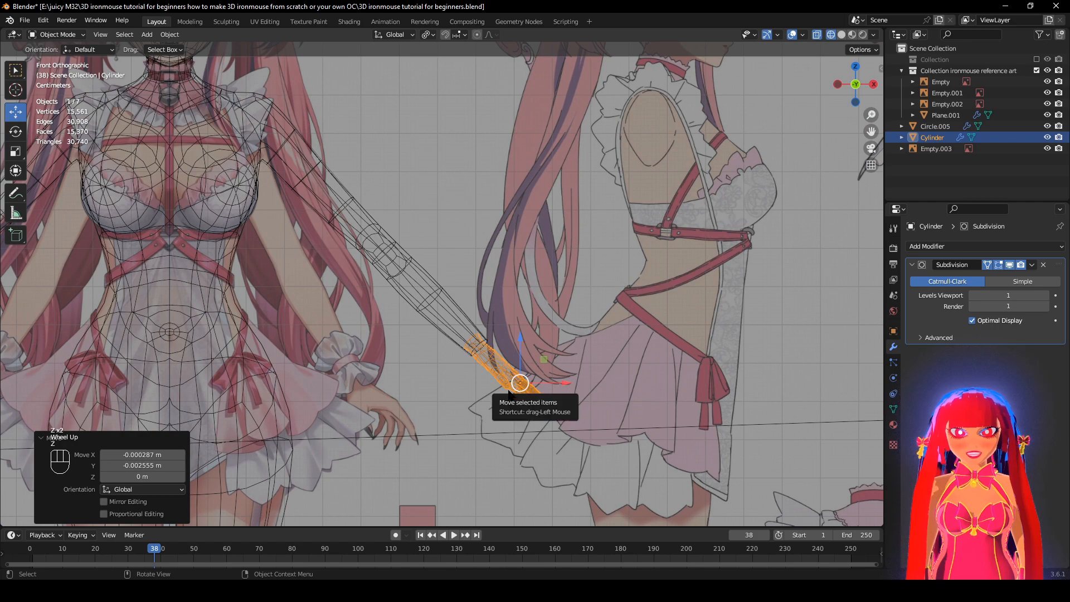
pyautogui.press('g')
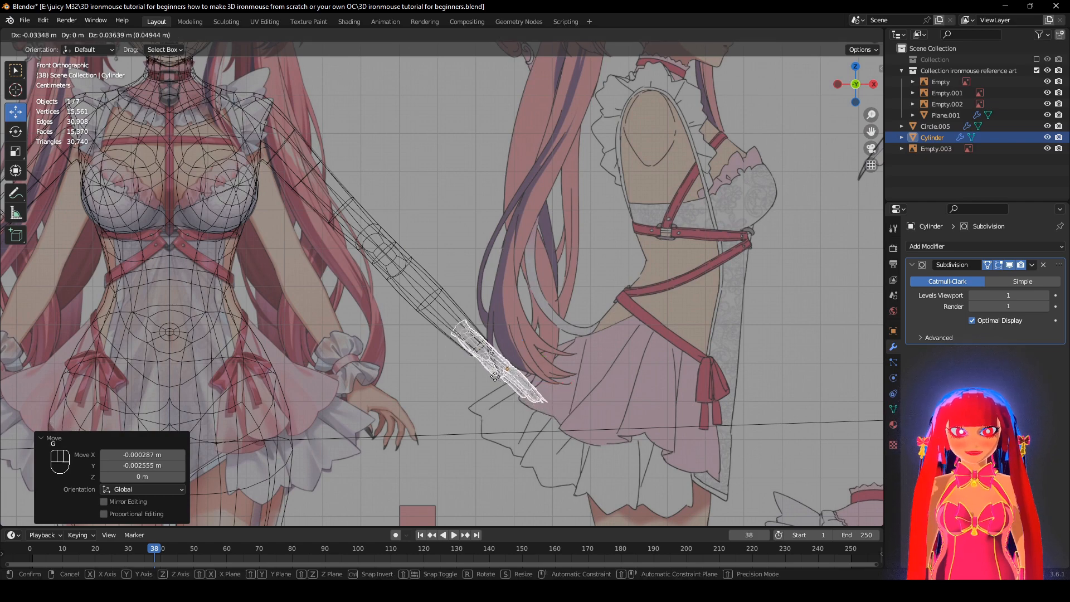
pyautogui.click(495, 376)
# Nudge the hand in perspective by about 0.0022 m in X, 0.0099 m in Y and -0.0018 m in Z.
pyautogui.hotkey('shift', 'z')
pyautogui.moveTo(597, 394)
pyautogui.mouseDown(button='middle')
pyautogui.moveTo(456, 432)
pyautogui.moveTo(503, 441)
pyautogui.moveTo(704, 421)
pyautogui.moveTo(533, 410)
pyautogui.moveTo(561, 399)
pyautogui.moveTo(476, 437)
pyautogui.mouseUp(button='middle')
pyautogui.scroll(1, 562, 400)
pyautogui.press('g')
pyautogui.click(483, 439)
pyautogui.moveTo(556, 397); pyautogui.dragTo(615, 365, button='middle')
pyautogui.scroll(1, 613, 365)
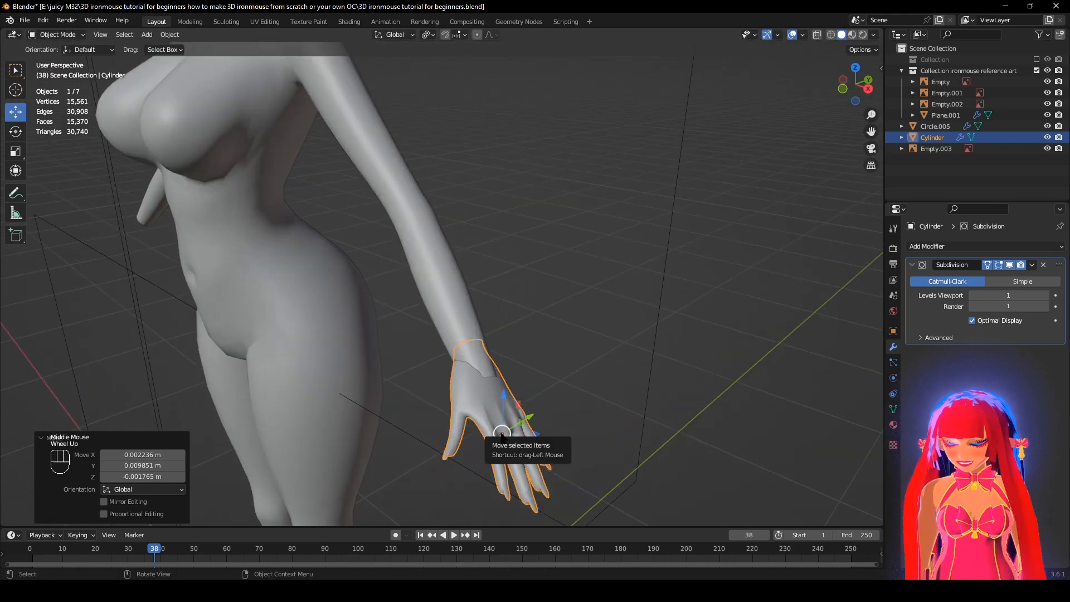
# Join the hand with the body mesh, keeping the body as the active object.
pyautogui.keyDown('shift'); pyautogui.click(428, 248); pyautogui.keyUp('shift')
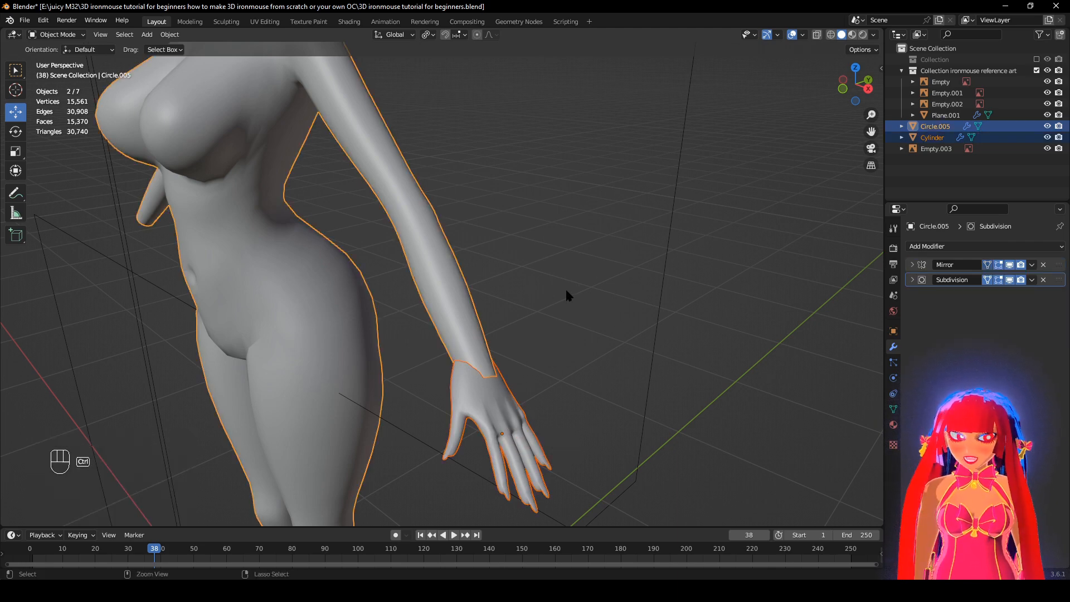
pyautogui.hotkey('ctrl', 'j')
pyautogui.keyDown('shift'); pyautogui.moveTo(549, 387); pyautogui.dragTo(521, 318, button='middle'); pyautogui.keyUp('shift')
# Select all geometry of the joined mesh in Edit Mode and reset its normal vectors.
pyautogui.press('Tab')
pyautogui.scroll(2, 527, 318)
pyautogui.press('a')
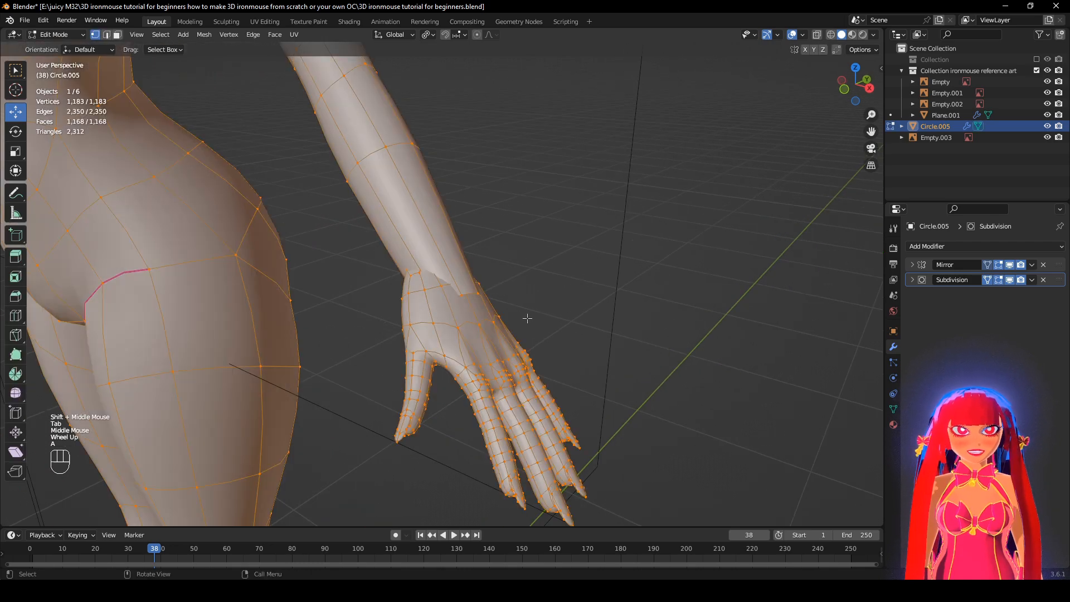
pyautogui.hotkey('alt', 'n')
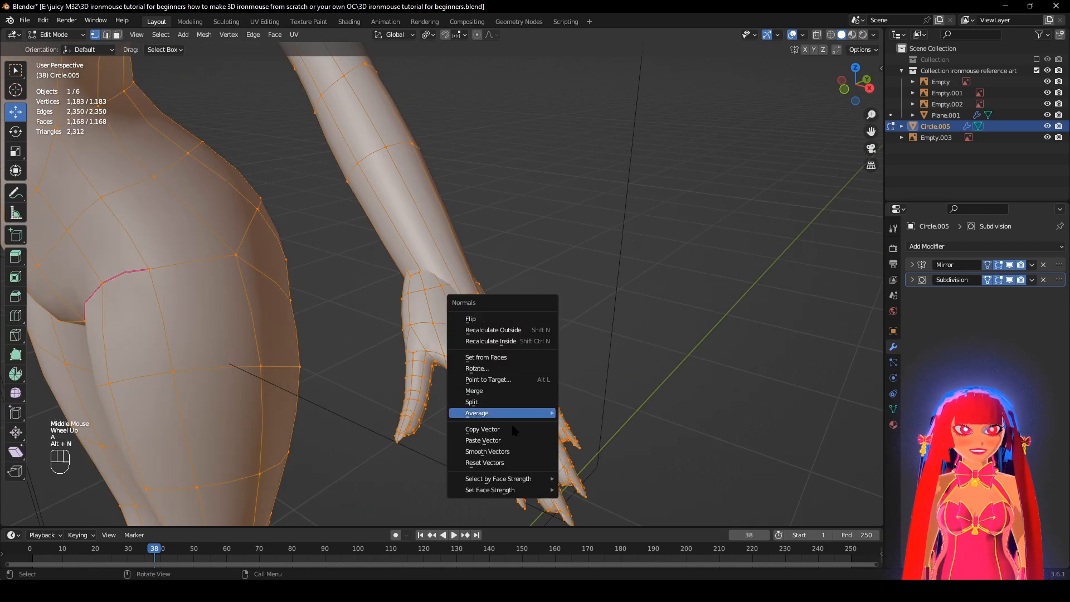
pyautogui.click(507, 463)
pyautogui.moveTo(559, 398); pyautogui.dragTo(519, 406, button='middle')
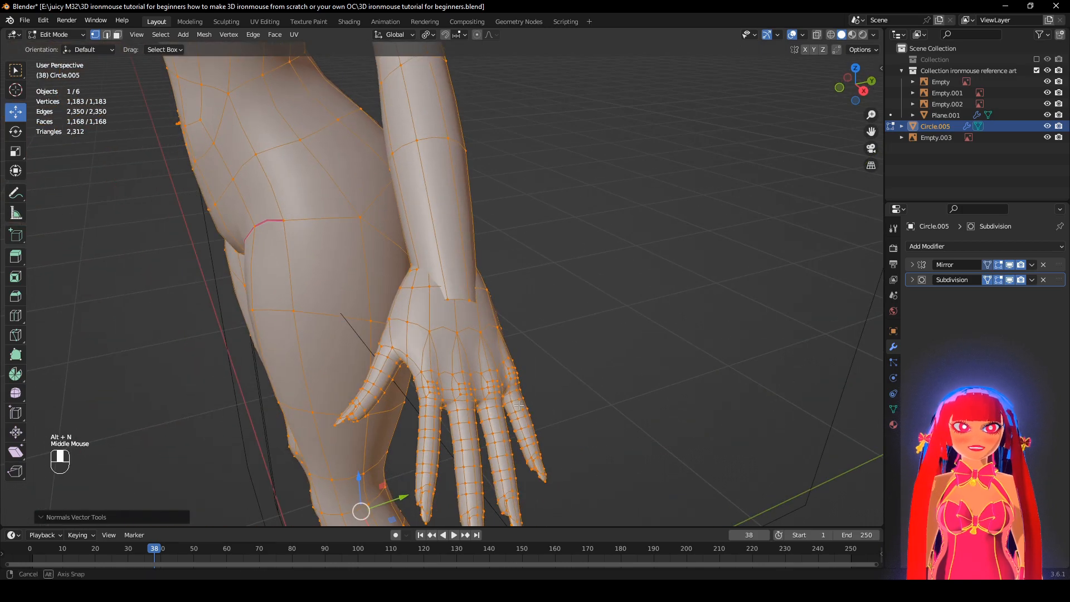
# Select the whole linked hand mesh and view it together with the arm.
pyautogui.click(490, 371)
pyautogui.press('l')
pyautogui.moveTo(490, 371); pyautogui.dragTo(526, 363, button='middle')
pyautogui.scroll(-2, 579, 341)
pyautogui.moveTo(579, 341); pyautogui.dragTo(562, 370, button='middle')
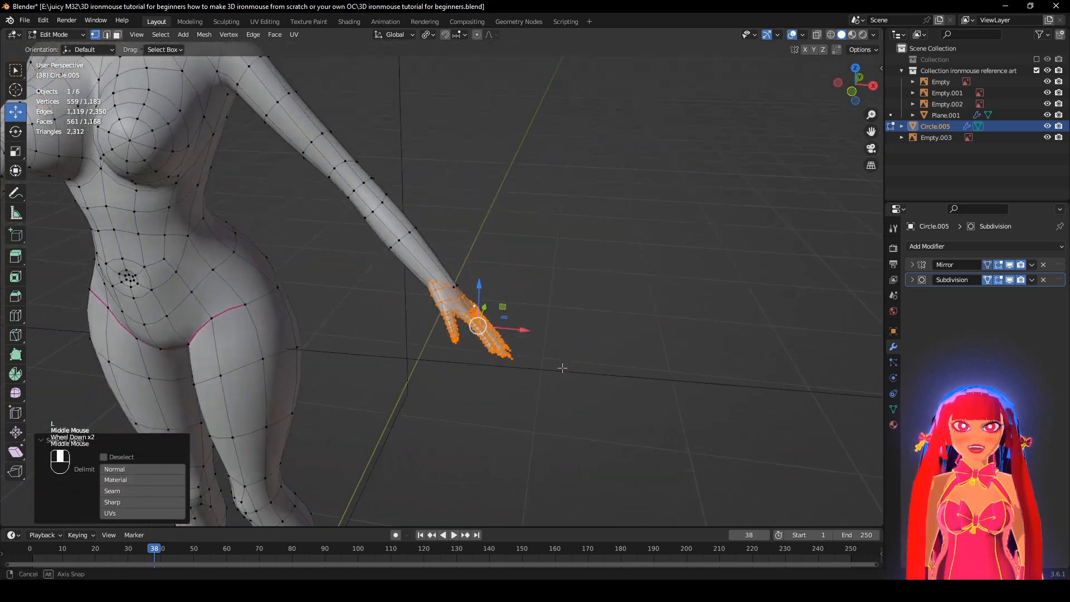
# Delete the vertices of the forearm's end loop that overlaps the hand.
pyautogui.scroll(1, 479, 296)
pyautogui.scroll(1, 479, 296)
pyautogui.keyDown('alt'); pyautogui.click(475, 288); pyautogui.keyUp('alt')
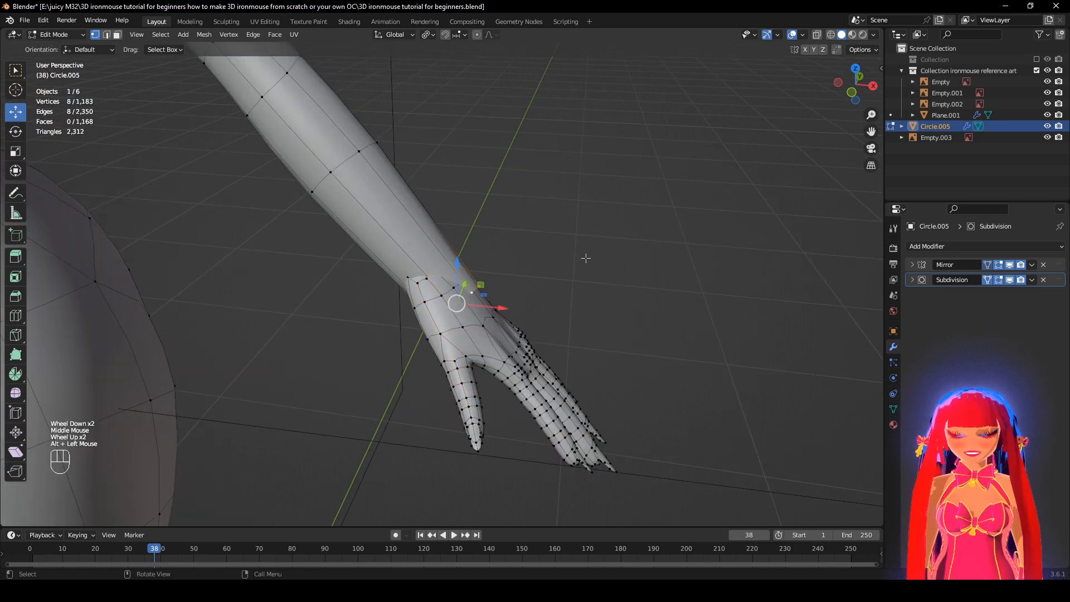
pyautogui.press('x')
pyautogui.click(577, 185)
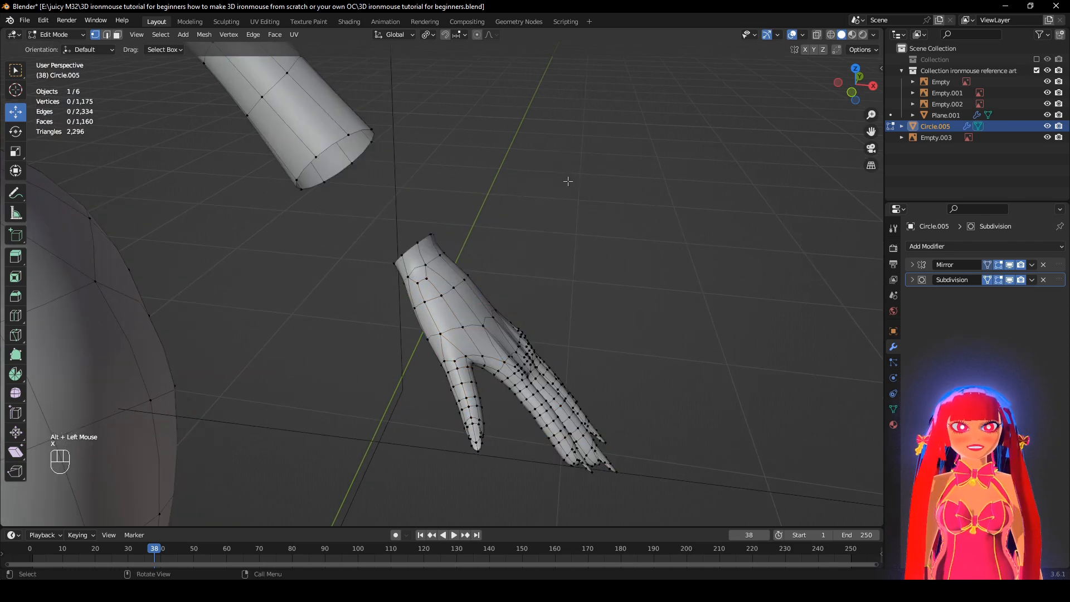
# Bridge the open edge loops of the forearm and the wrist with LoopTools.
pyautogui.keyDown('shift'); pyautogui.moveTo(486, 279); pyautogui.dragTo(463, 338, button='middle'); pyautogui.keyUp('shift')
pyautogui.scroll(1, 462, 338)
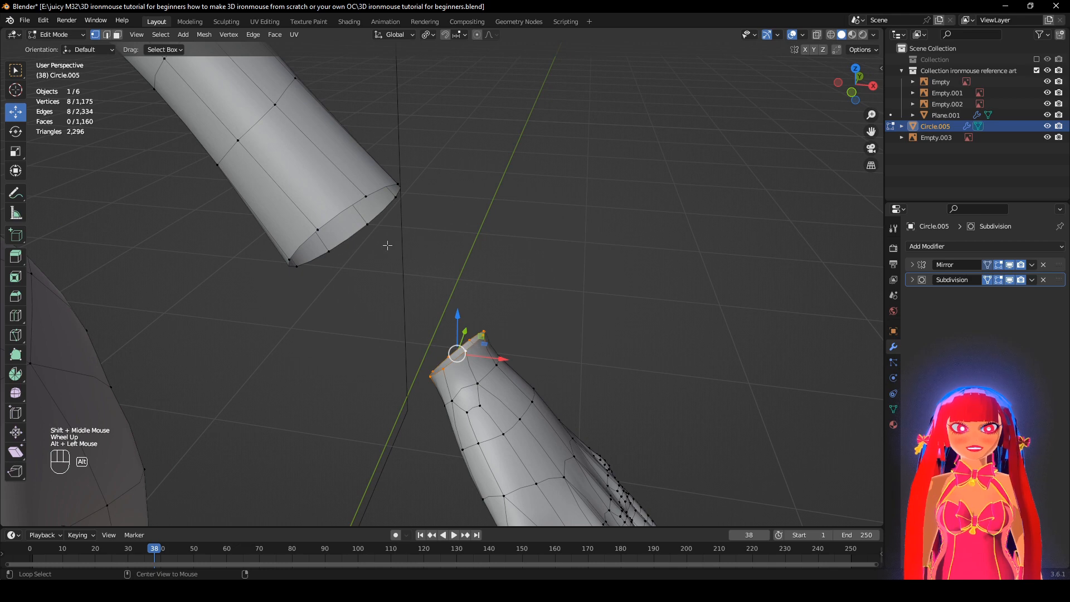
pyautogui.rightClick(596, 205)
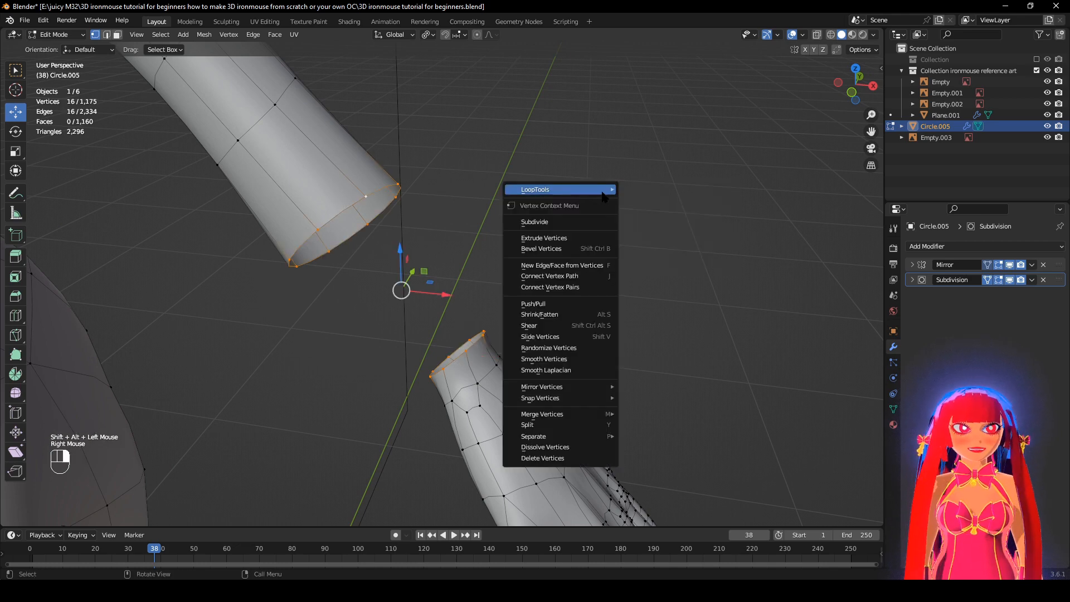
pyautogui.moveTo(605, 190)
pyautogui.click(641, 191)
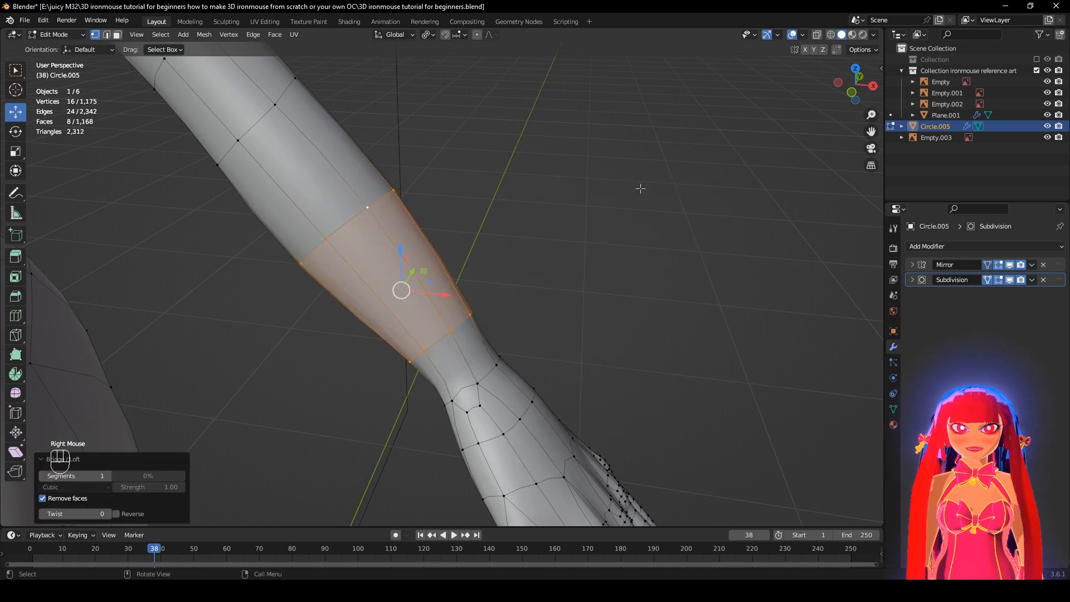
# Examine the bridged forearm from the front and side, turning the subdivision preview off.
pyautogui.scroll(-3, 640, 187)
pyautogui.moveTo(633, 187); pyautogui.dragTo(601, 212, button='middle')
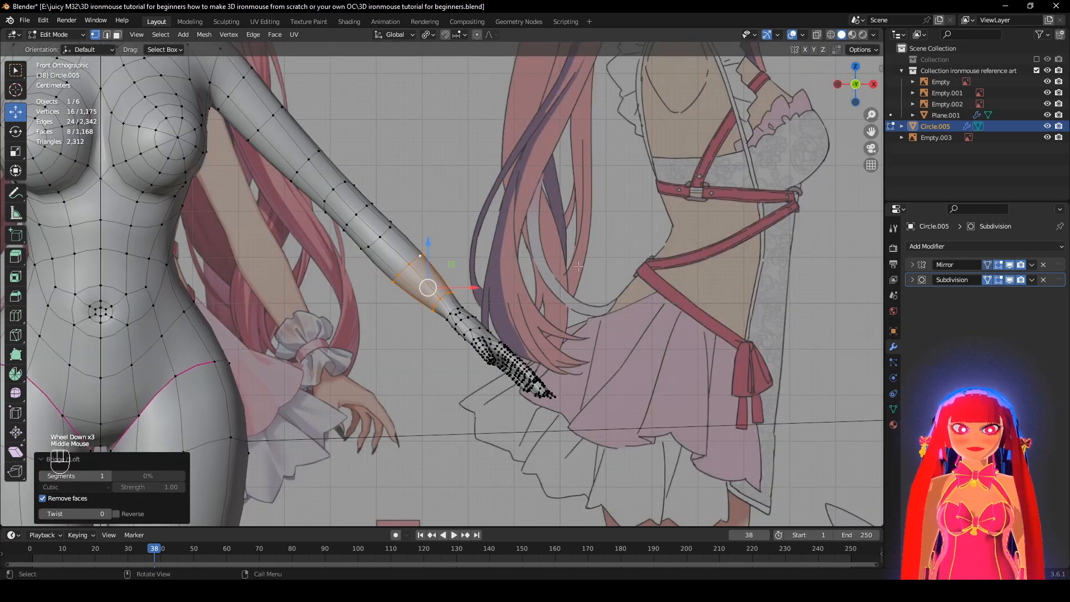
pyautogui.scroll(-2, 578, 266)
pyautogui.moveTo(579, 266); pyautogui.dragTo(478, 304, button='middle')
pyautogui.scroll(1, 478, 304)
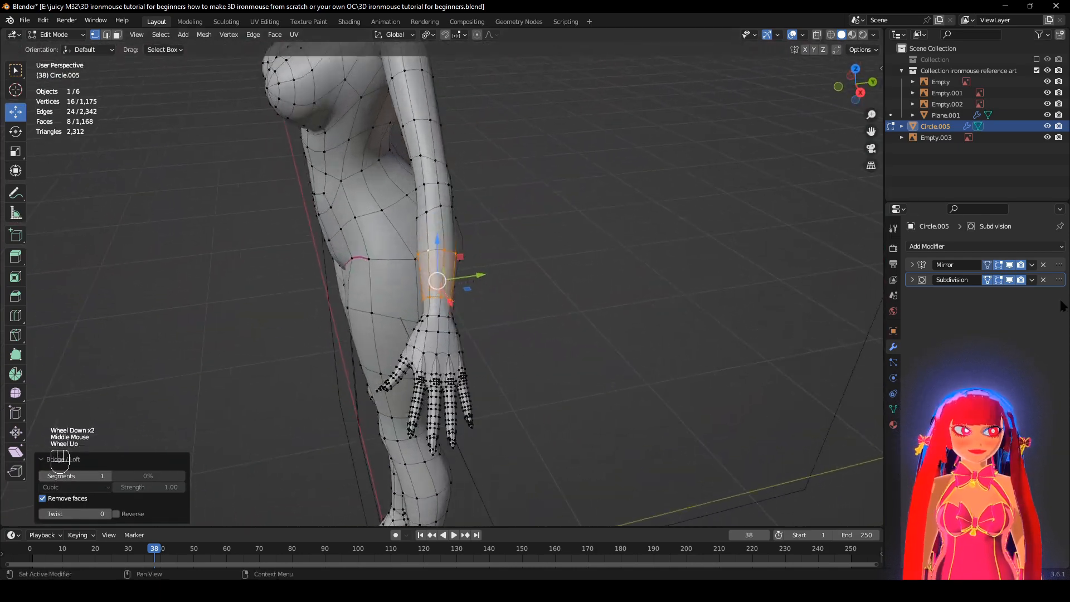
pyautogui.click(1010, 280)
pyautogui.moveTo(558, 278); pyautogui.dragTo(462, 272, button='middle')
pyautogui.scroll(1, 462, 272)
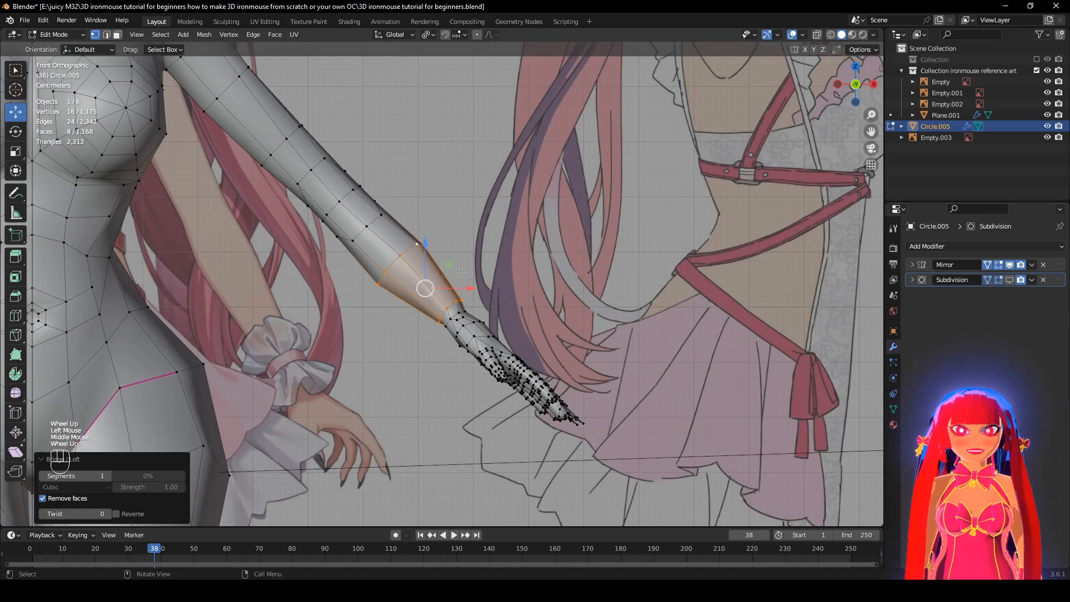
# Dissolve the forearm edge loop at the upper end of the bridge and restore the subdivision preview.
pyautogui.keyDown('alt'); pyautogui.click(414, 254); pyautogui.keyUp('alt')
pyautogui.click(1009, 280)
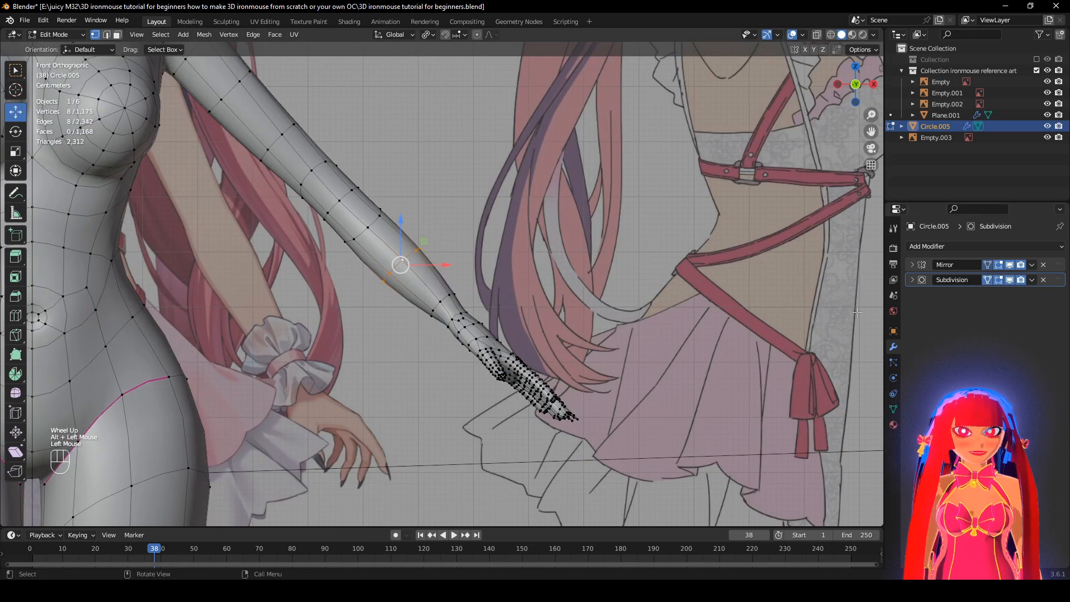
pyautogui.press('x')
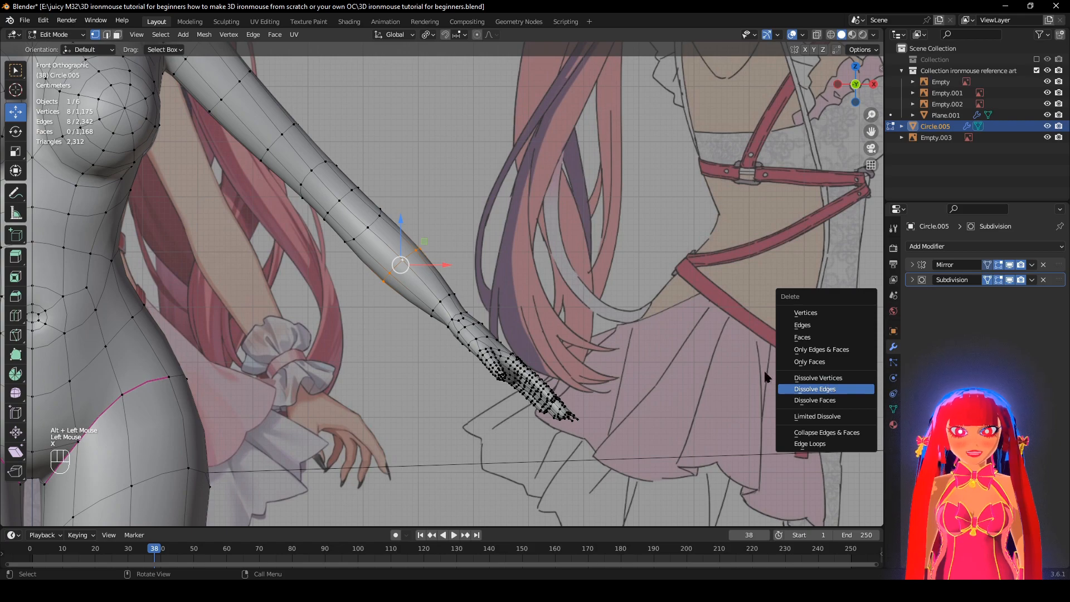
pyautogui.click(815, 389)
pyautogui.moveTo(558, 390); pyautogui.dragTo(747, 351, button='middle')
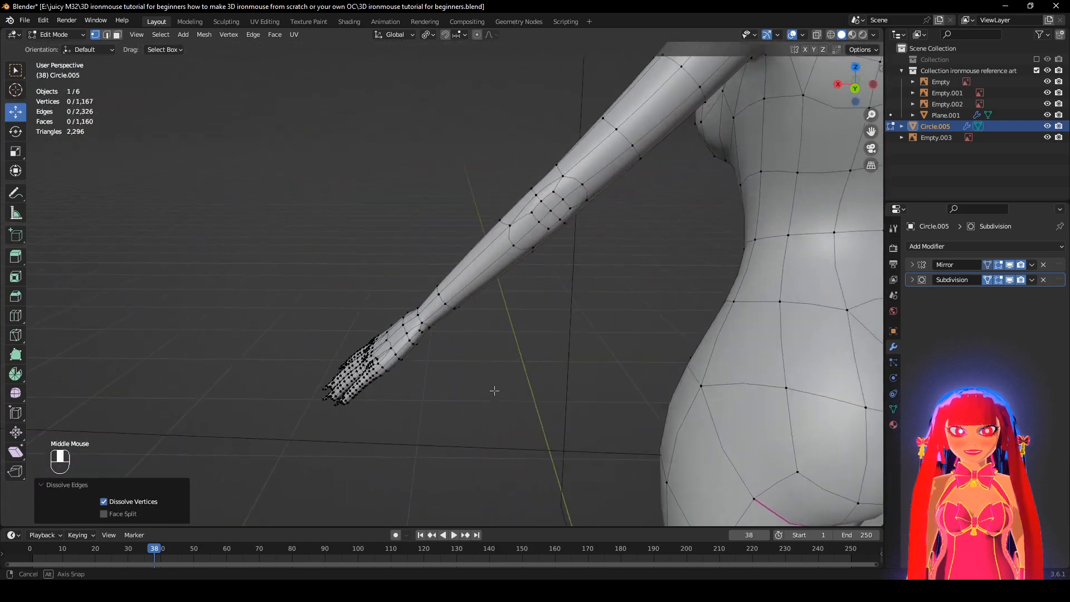
# Add a single centred edge loop around the forearm between the elbow and the wrist.
pyautogui.scroll(-2, 486, 291)
pyautogui.keyDown('shift'); pyautogui.moveTo(486, 292); pyautogui.dragTo(550, 356, button='middle'); pyautogui.keyUp('shift')
pyautogui.keyDown('shift'); pyautogui.moveTo(549, 357); pyautogui.dragTo(490, 333, button='middle'); pyautogui.keyUp('shift')
pyautogui.scroll(1, 471, 315)
pyautogui.click(1010, 280)
pyautogui.moveTo(697, 290); pyautogui.dragTo(736, 301, button='middle')
pyautogui.scroll(2, 447, 310)
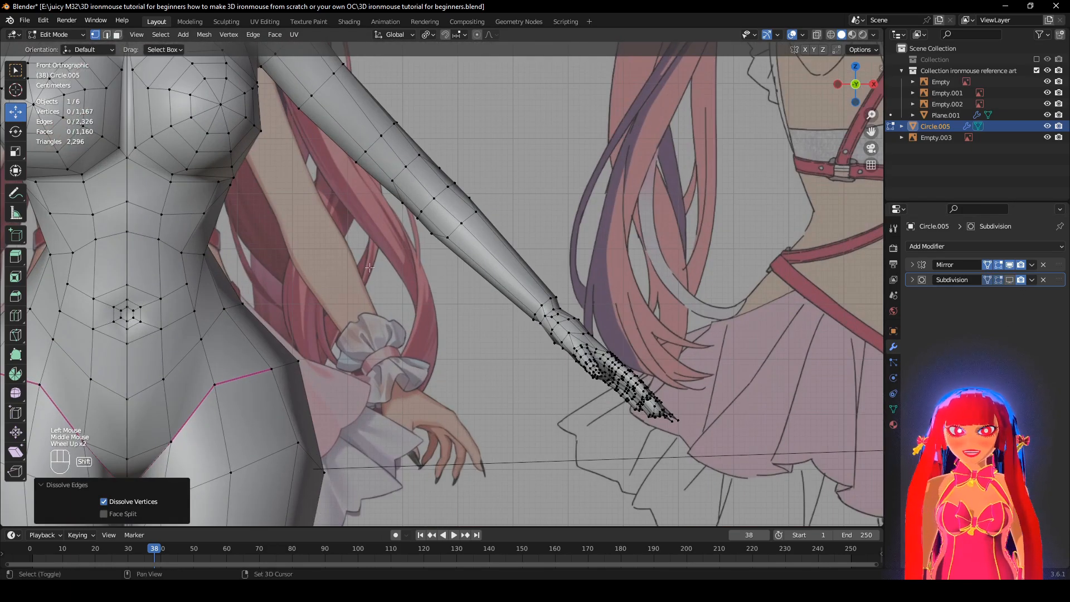
pyautogui.keyDown('shift'); pyautogui.moveTo(369, 267); pyautogui.dragTo(509, 369, button='middle'); pyautogui.keyUp('shift')
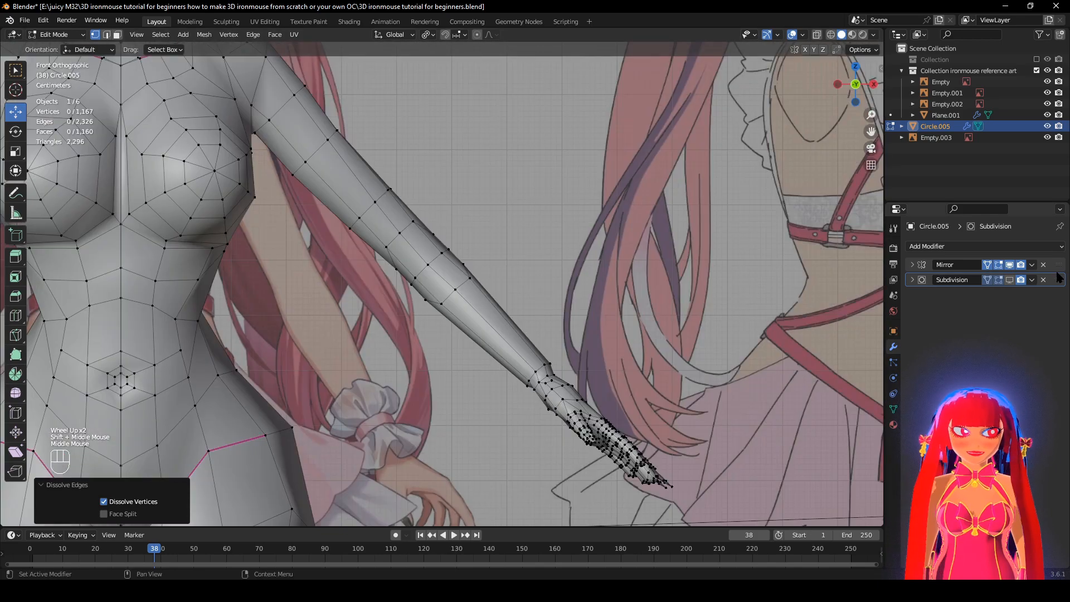
pyautogui.click(1010, 280)
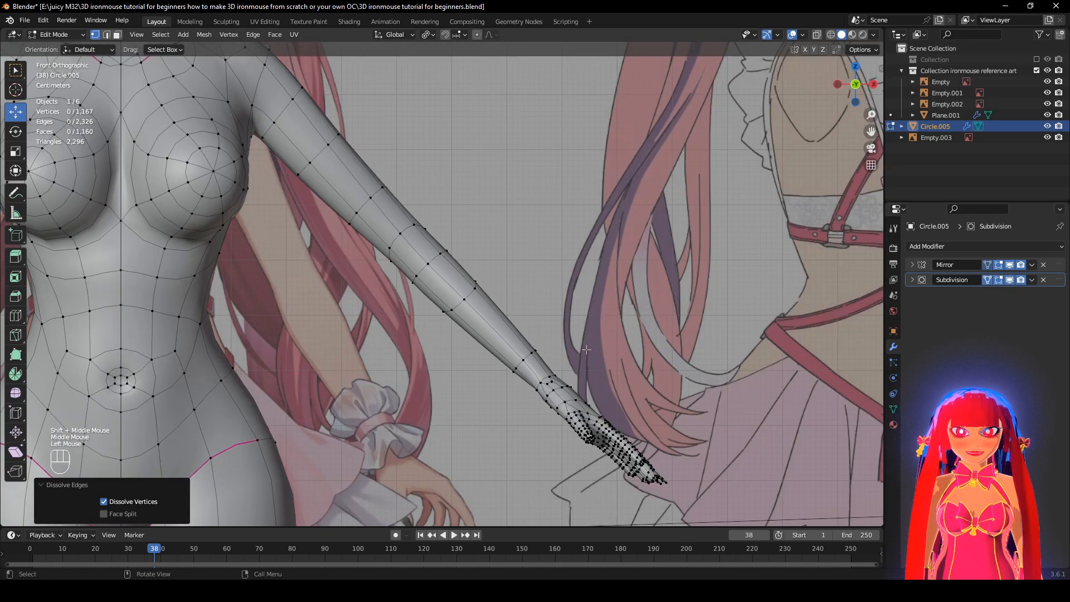
pyautogui.click(517, 325)
pyautogui.rightClick(518, 325)
# Examine the smoothed surface of the arm and elbow with the viewport overlays hidden.
pyautogui.moveTo(612, 336); pyautogui.dragTo(695, 316, button='middle')
pyautogui.scroll(-2, 576, 353)
pyautogui.moveTo(796, 49); pyautogui.dragTo(827, 54, button='middle')
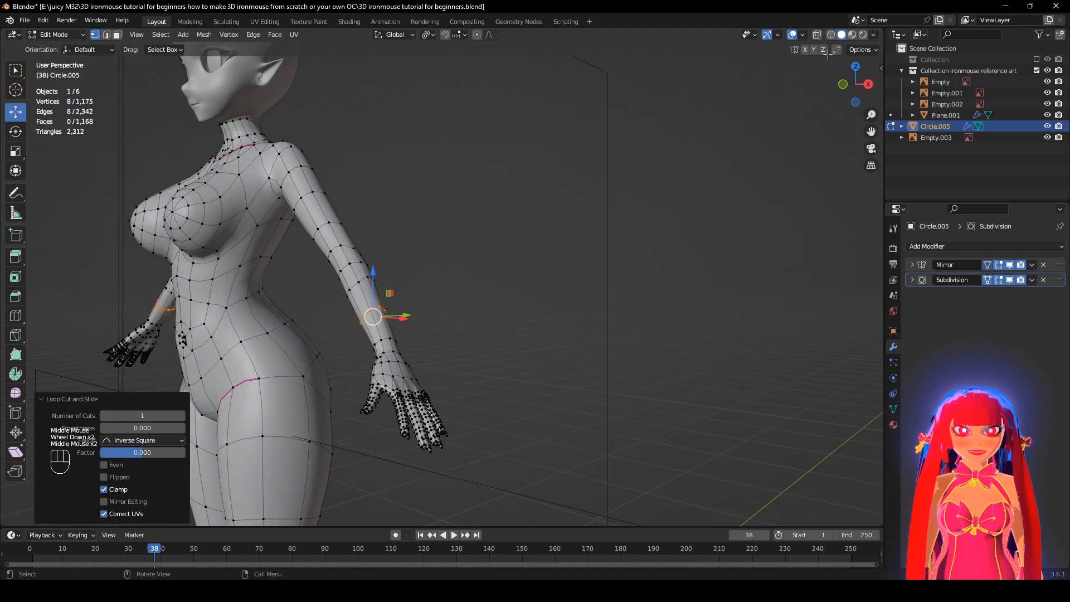
pyautogui.click(791, 35)
pyautogui.moveTo(697, 128); pyautogui.dragTo(670, 131, button='middle')
pyautogui.scroll(1, 502, 234)
pyautogui.scroll(2, 557, 195)
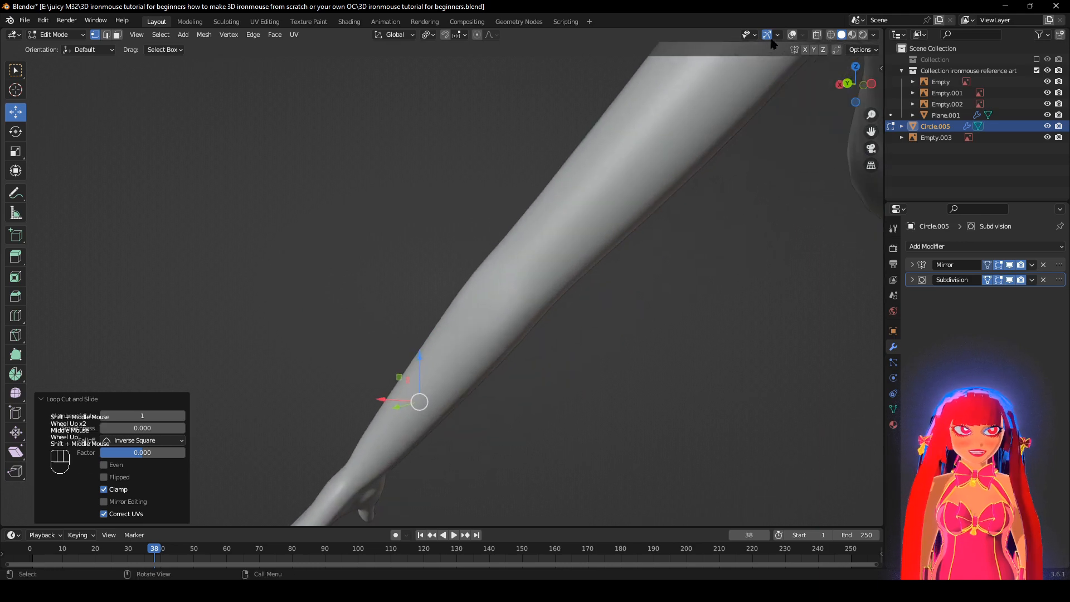
pyautogui.click(792, 34)
# Offset three neighbouring vertices at the back of the elbow along their normals by 0.00268 m with Shrink/Fatten.
pyautogui.click(489, 300)
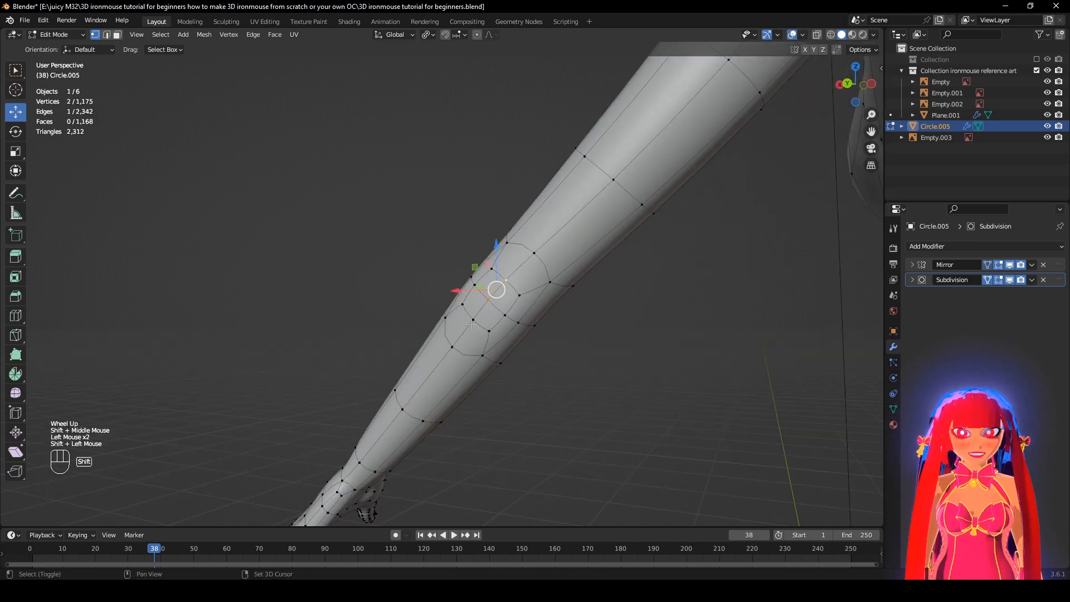
pyautogui.click(1010, 280)
pyautogui.press('KP_Decimal')
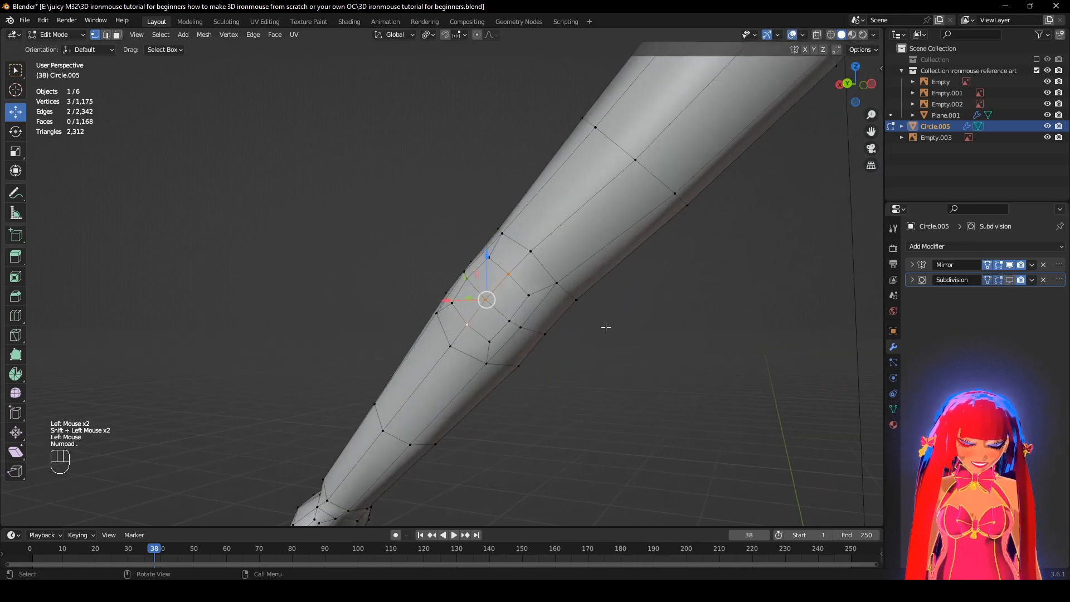
pyautogui.scroll(-2, 539, 394)
pyautogui.moveTo(518, 385); pyautogui.dragTo(678, 307, button='middle')
pyautogui.hotkey('alt', 's')
pyautogui.click(563, 360)
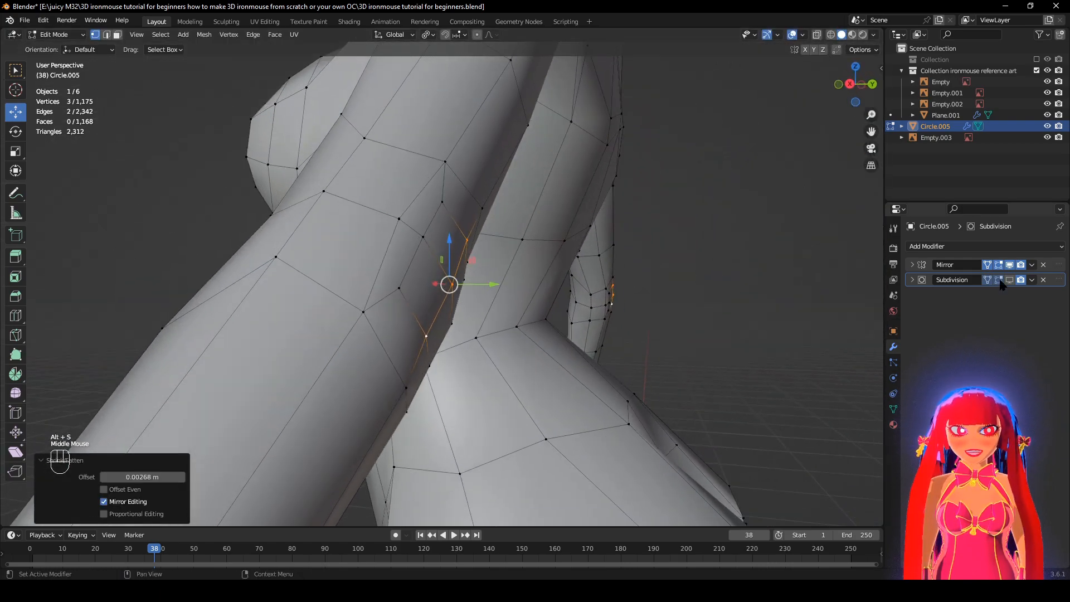
# Restore the subdivision preview and examine the back of the elbow with the overlays hidden.
pyautogui.click(1007, 280)
pyautogui.moveTo(652, 404); pyautogui.dragTo(554, 416, button='middle')
pyautogui.click(691, 228)
pyautogui.click(791, 34)
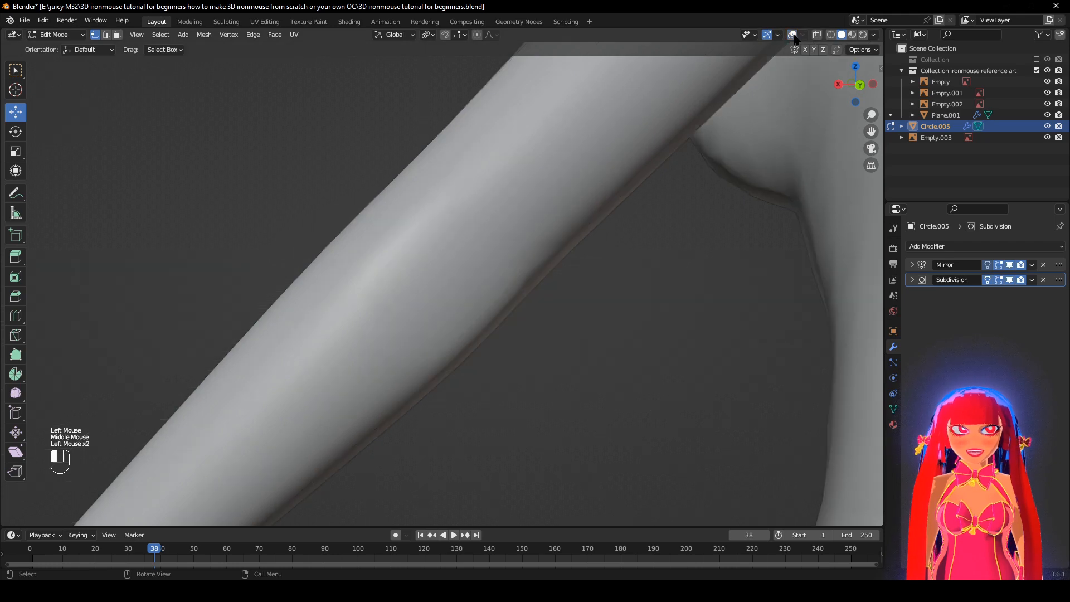
pyautogui.scroll(-2, 699, 144)
pyautogui.moveTo(696, 145); pyautogui.dragTo(724, 83, button='middle')
pyautogui.scroll(2, 734, 69)
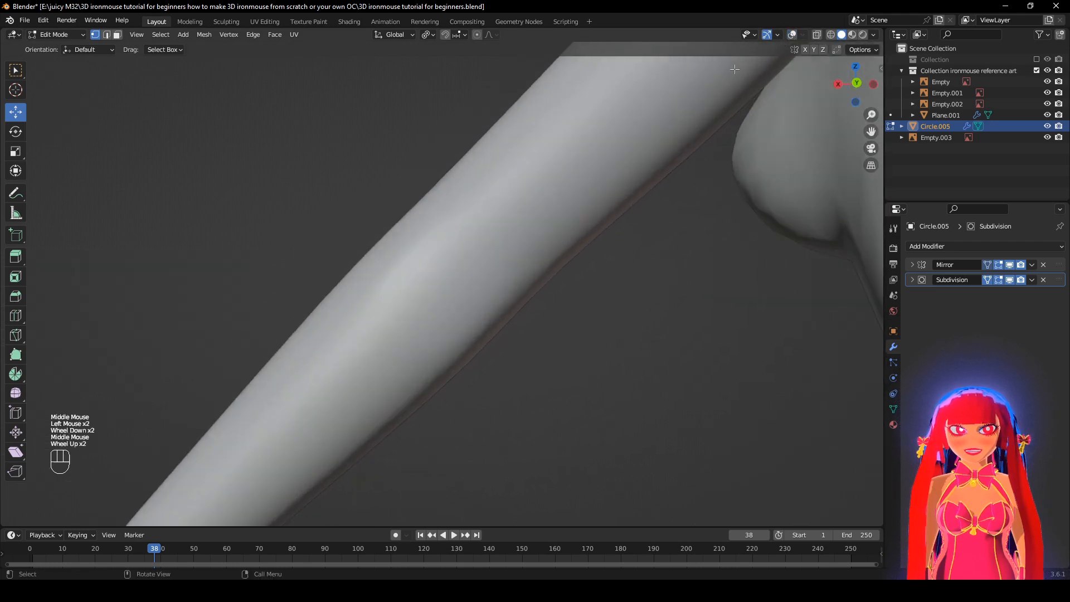
pyautogui.click(791, 35)
# Offset the same elbow vertices along their normals again and check the smoothed arm without overlays.
pyautogui.hotkey('ctrl', 'z')
pyautogui.hotkey('alt', 's')
pyautogui.click(667, 277)
pyautogui.moveTo(563, 281); pyautogui.dragTo(688, 329, button='middle')
pyautogui.click(738, 259)
pyautogui.click(792, 35)
pyautogui.moveTo(741, 234); pyautogui.dragTo(590, 265, button='middle')
pyautogui.scroll(-2, 466, 312)
pyautogui.keyDown('shift'); pyautogui.moveTo(466, 312); pyautogui.dragTo(668, 317, button='middle'); pyautogui.keyUp('shift')
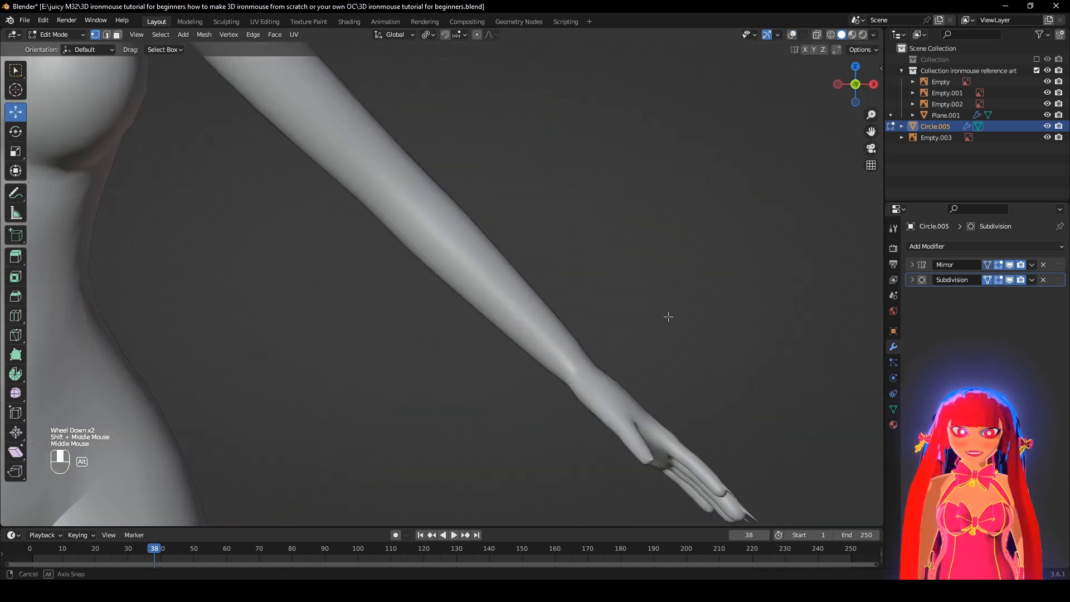
pyautogui.click(791, 34)
# Circle-select all vertices of the hand up to the wrist in wireframe shading from the front.
pyautogui.keyDown('shift'); pyautogui.moveTo(383, 326); pyautogui.dragTo(373, 220, button='middle'); pyautogui.keyUp('shift')
pyautogui.press('z')
pyautogui.press('z')
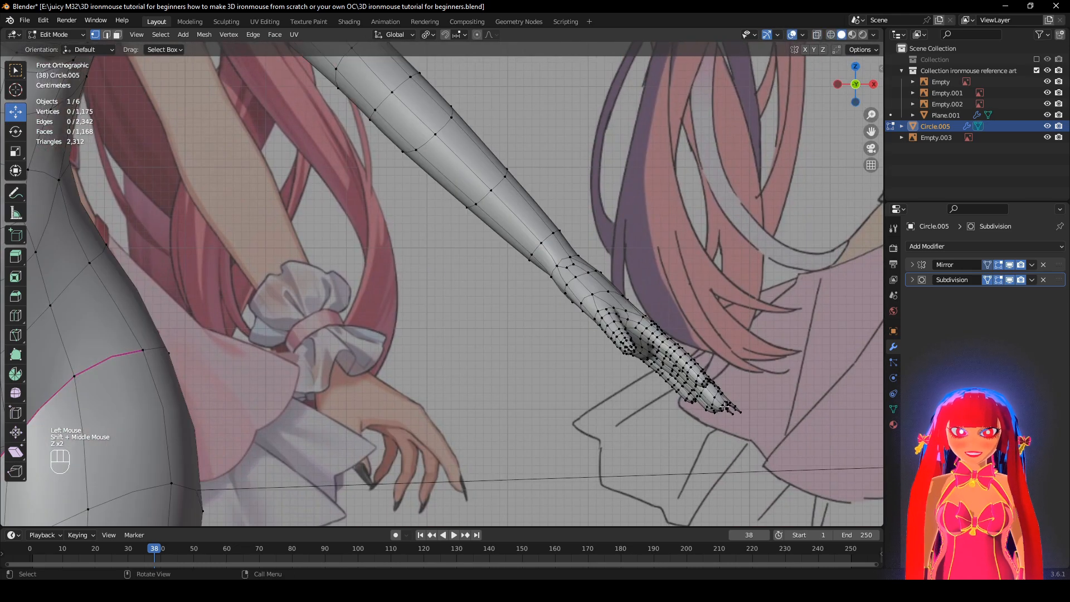
pyautogui.press('z')
pyautogui.press('c')
pyautogui.moveTo(727, 419); pyautogui.dragTo(596, 325)
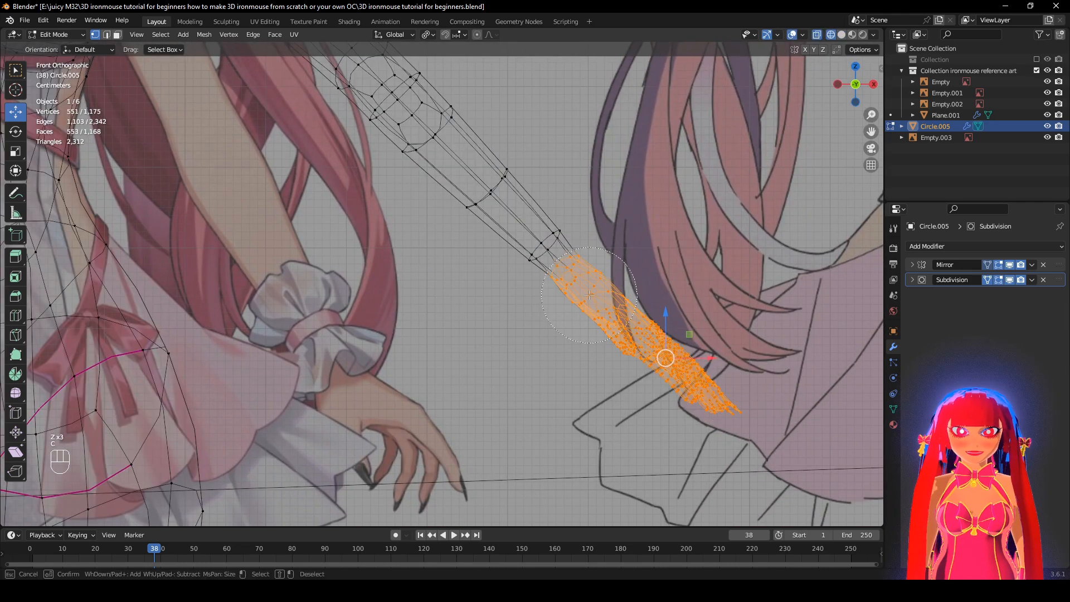
pyautogui.scroll(2, 808, 129)
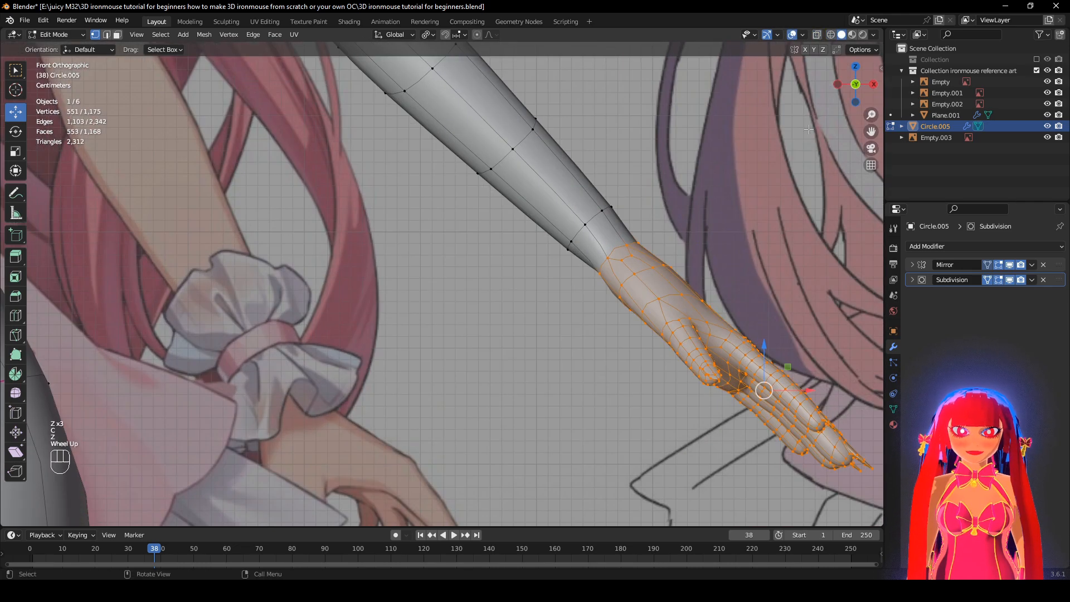
# Enlarge the selected hand uniformly in small passes, finishing with a scale factor of 1.053.
pyautogui.press('g')
pyautogui.click(860, 300)
pyautogui.press('z')
pyautogui.press('z')
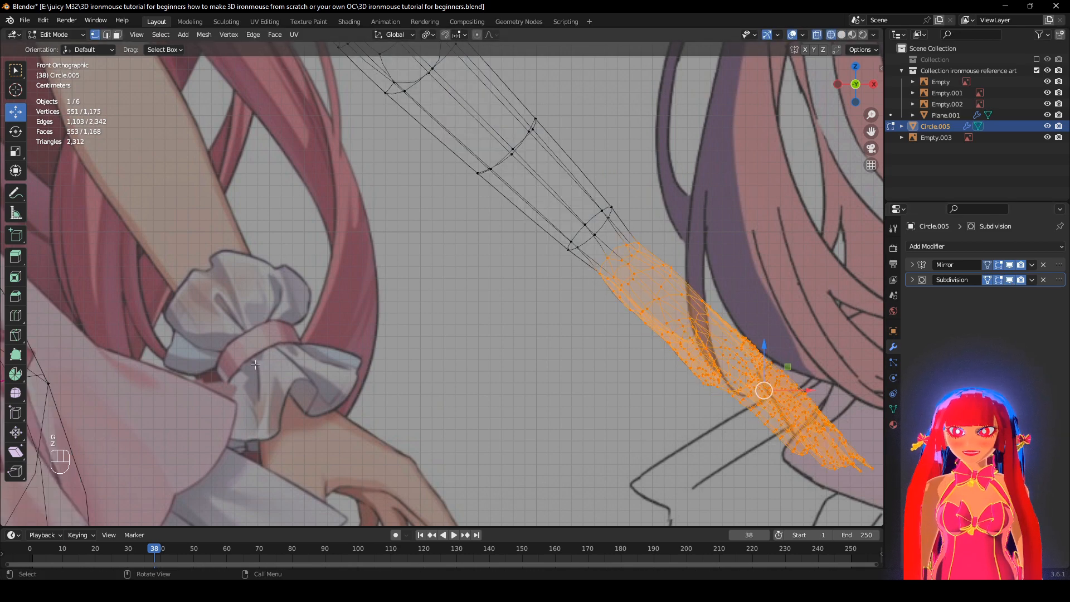
pyautogui.click(791, 35)
pyautogui.scroll(-3, 690, 231)
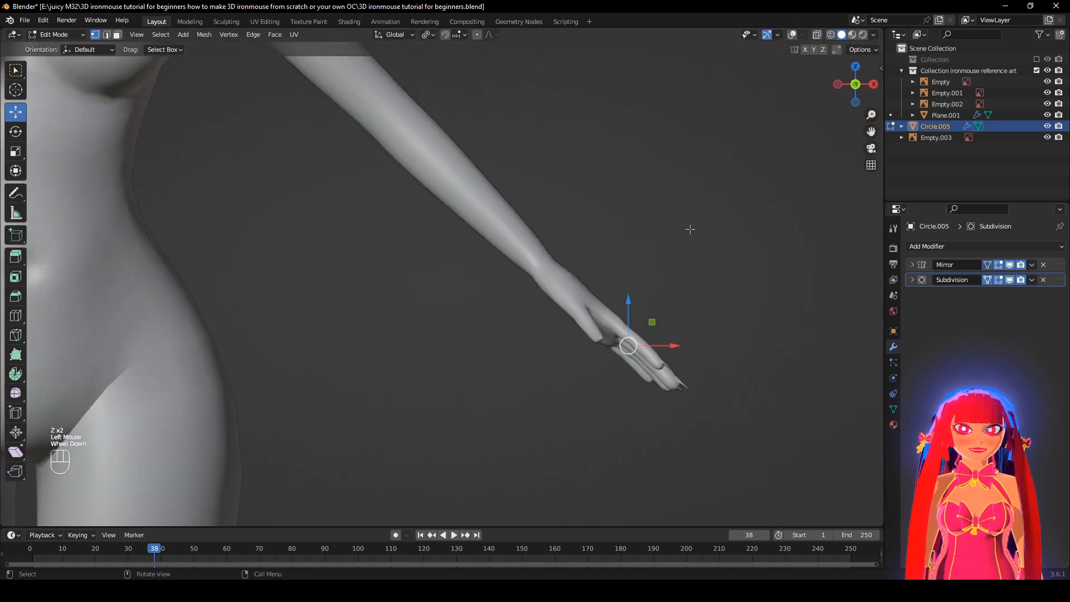
pyautogui.press('s')
pyautogui.click(719, 239)
pyautogui.moveTo(719, 240); pyautogui.dragTo(605, 314, button='middle')
pyautogui.scroll(-1, 604, 314)
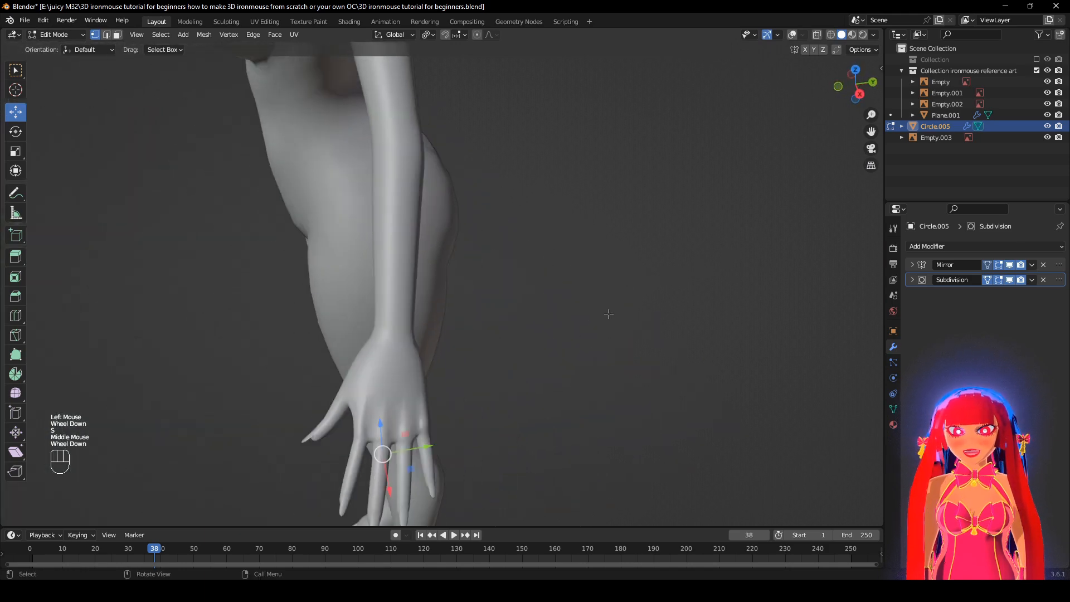
pyautogui.press('s')
pyautogui.click(629, 311)
# Compare the hand's proportions before and after the last scaling and inspect the wrist from several angles.
pyautogui.scroll(-2, 478, 284)
pyautogui.moveTo(478, 284); pyautogui.dragTo(621, 229, button='middle')
pyautogui.scroll(2, 621, 230)
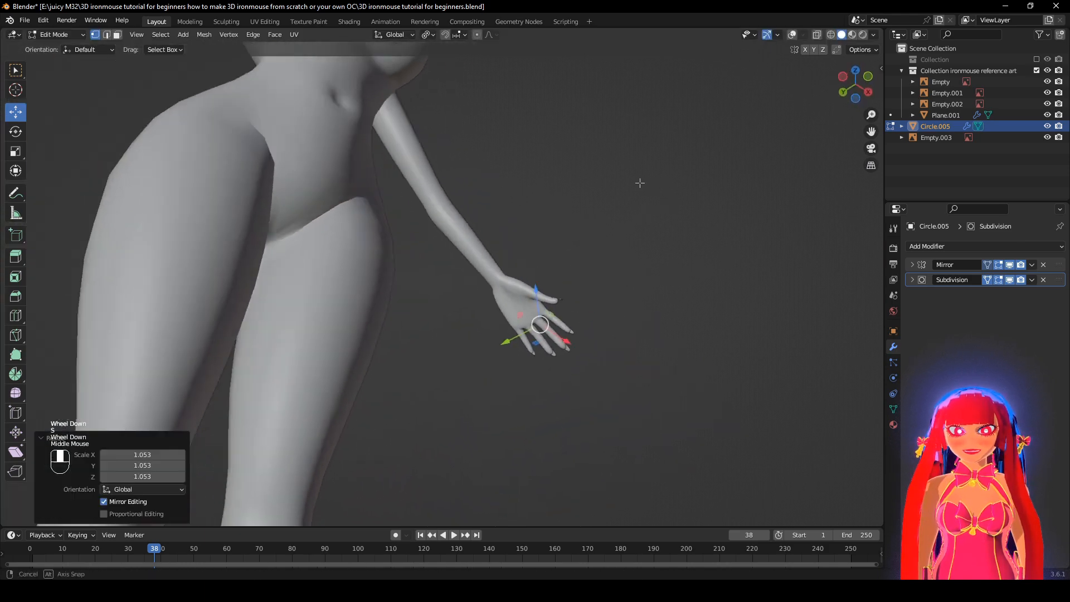
pyautogui.moveTo(638, 181); pyautogui.dragTo(484, 318, button='middle')
pyautogui.scroll(-1, 436, 293)
pyautogui.scroll(1, 436, 293)
pyautogui.hotkey('ctrl', 'z')
pyautogui.hotkey('ctrl', 'shift', 'z')
pyautogui.keyDown('shift'); pyautogui.moveTo(483, 319); pyautogui.dragTo(594, 282, button='middle'); pyautogui.keyUp('shift')
pyautogui.scroll(4, 595, 282)
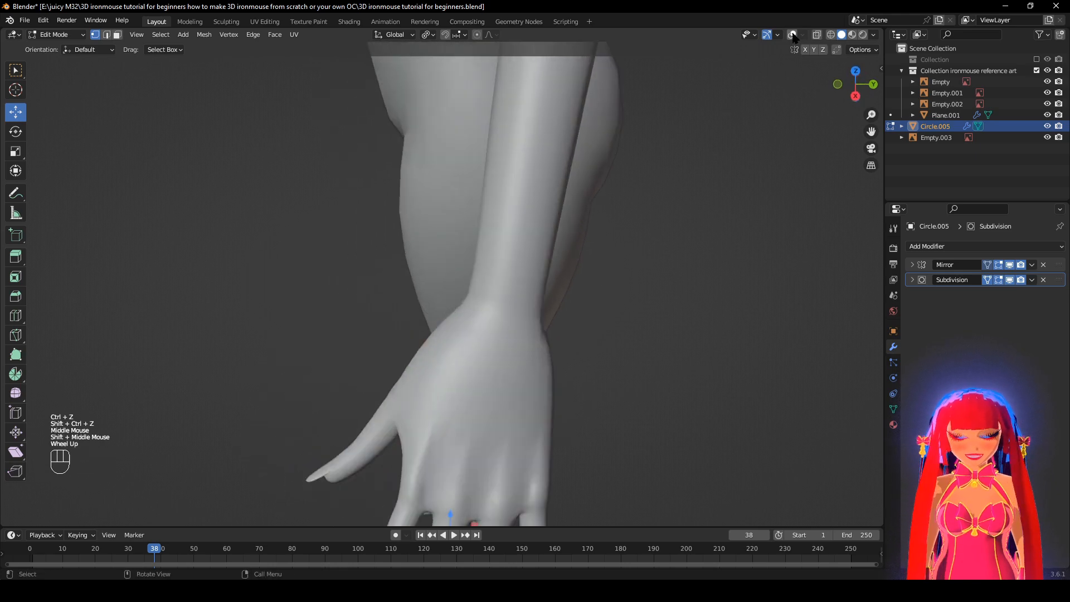
# Dissolve the forearm edge loop directly above the wrist.
pyautogui.click(793, 35)
pyautogui.scroll(1, 703, 292)
pyautogui.moveTo(725, 240); pyautogui.dragTo(385, 229, button='middle')
pyautogui.click(1010, 279)
pyautogui.keyDown('alt'); pyautogui.click(374, 227); pyautogui.keyUp('alt')
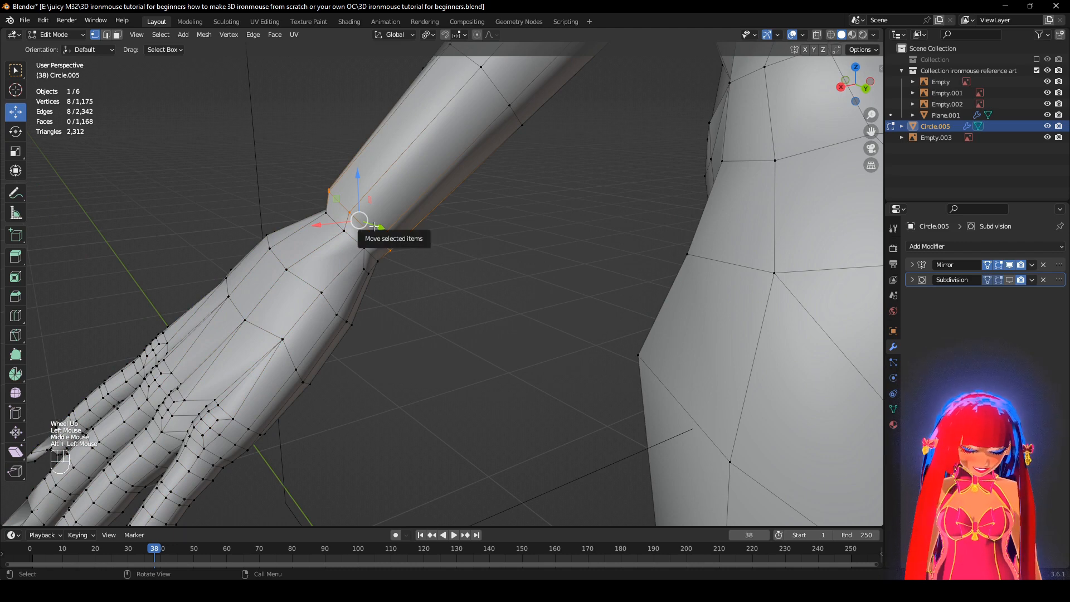
pyautogui.press('KP_Decimal')
pyautogui.scroll(-2, 476, 111)
pyautogui.moveTo(476, 111); pyautogui.dragTo(616, 255, button='middle')
pyautogui.scroll(-1, 579, 213)
pyautogui.press('x')
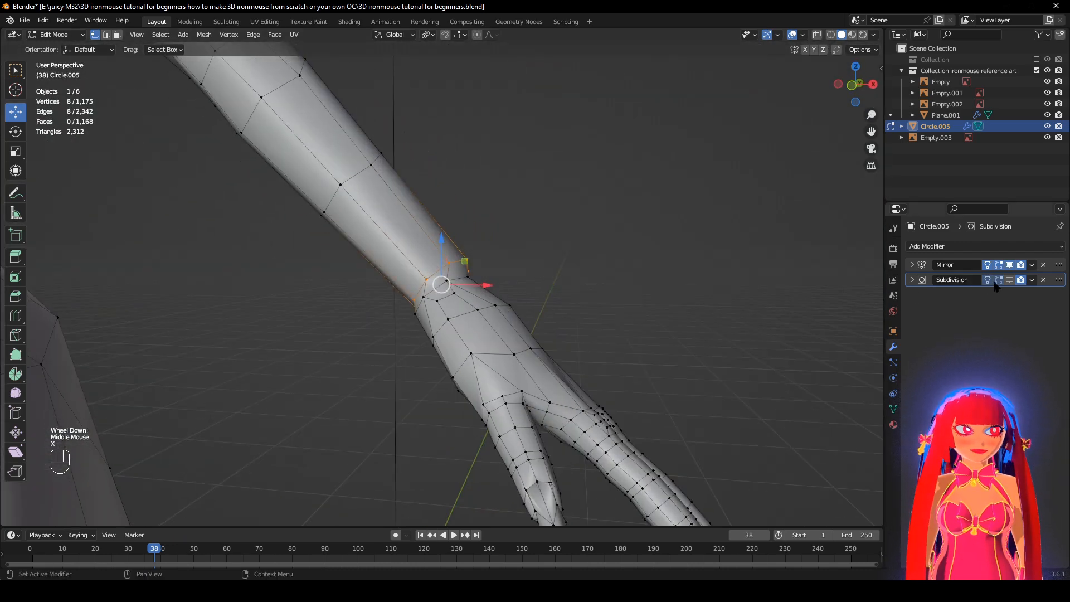
pyautogui.click(1010, 279)
pyautogui.press('x')
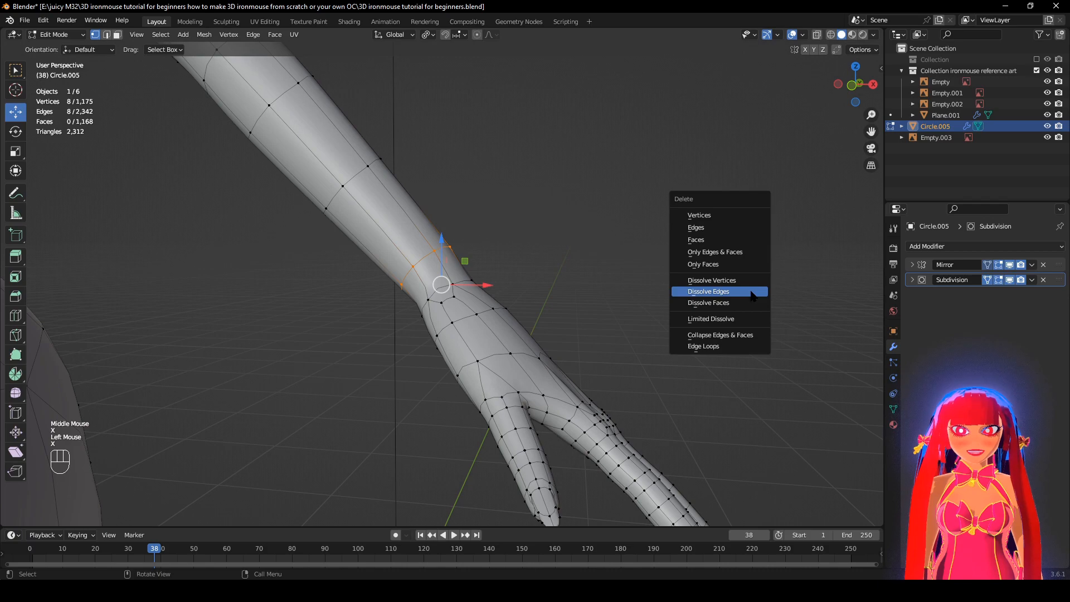
pyautogui.click(694, 295)
# Add a centred edge loop on the lower forearm between the wrist and the nearest loop above it.
pyautogui.moveTo(685, 301); pyautogui.dragTo(441, 335, button='middle')
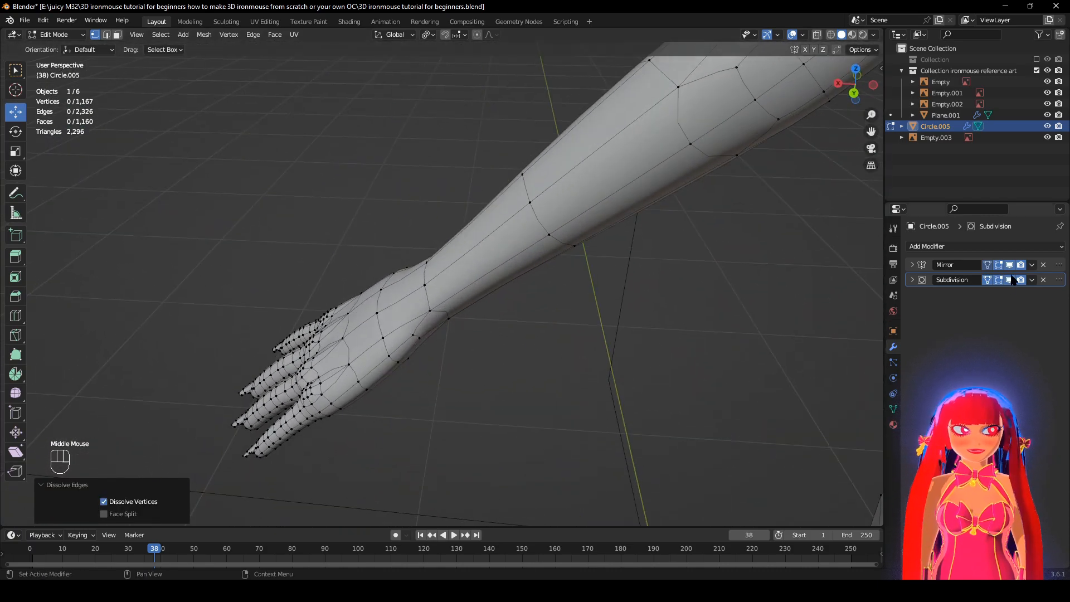
pyautogui.click(1011, 280)
pyautogui.moveTo(574, 295); pyautogui.dragTo(520, 251, button='middle')
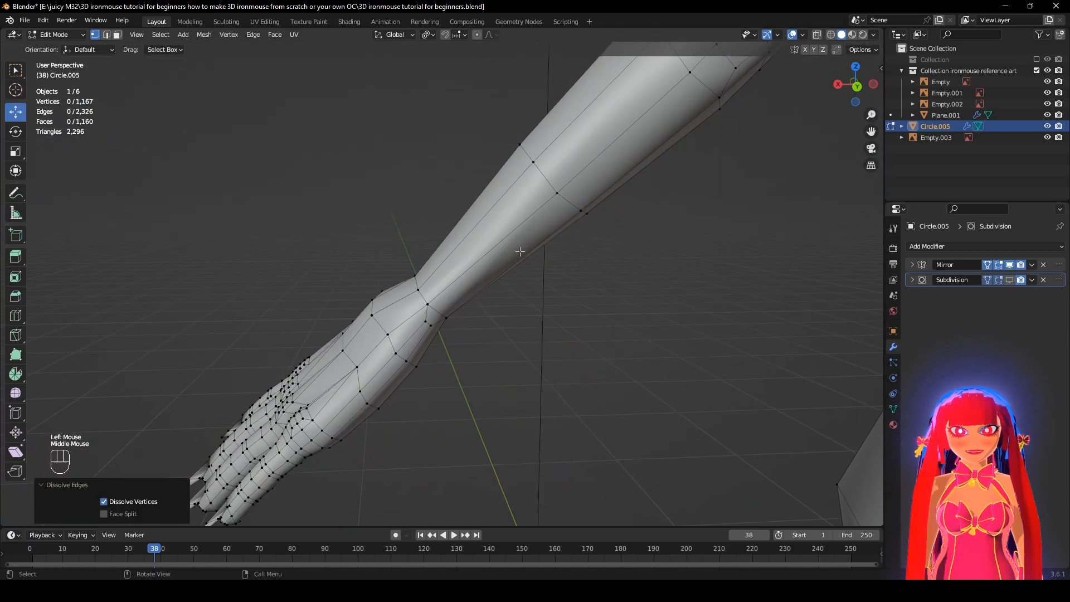
pyautogui.click(477, 242)
pyautogui.rightClick(476, 241)
# Slide the mid-forearm edge loop toward the elbow by a factor of -0.215.
pyautogui.keyDown('shift'); pyautogui.moveTo(624, 292); pyautogui.dragTo(734, 284, button='middle'); pyautogui.keyUp('shift')
pyautogui.scroll(-2, 555, 406)
pyautogui.keyDown('alt'); pyautogui.click(431, 275); pyautogui.keyUp('alt')
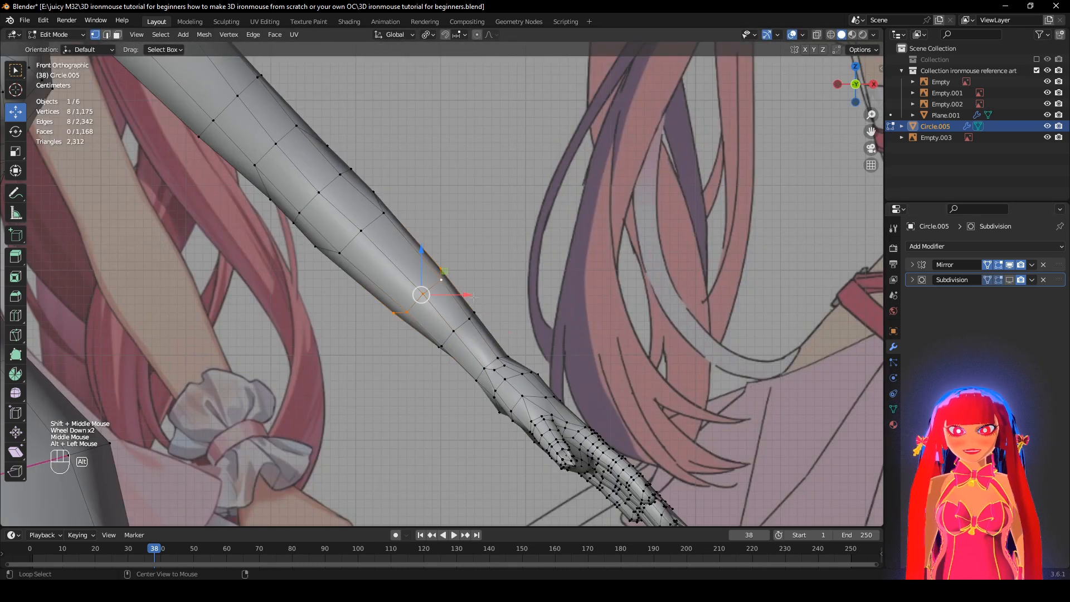
pyautogui.press('g')
pyautogui.press('g')
pyautogui.click(531, 307)
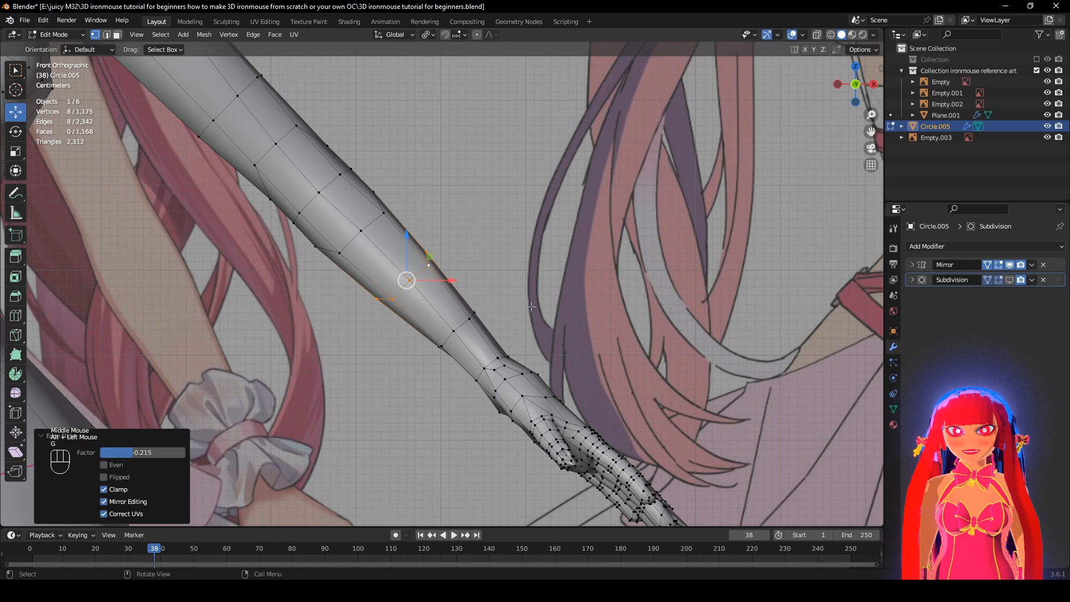
# Examine the smoothed forearm, wrist and hand from several angles with the overlays hidden.
pyautogui.click(457, 317)
pyautogui.moveTo(617, 292); pyautogui.dragTo(780, 287, button='middle')
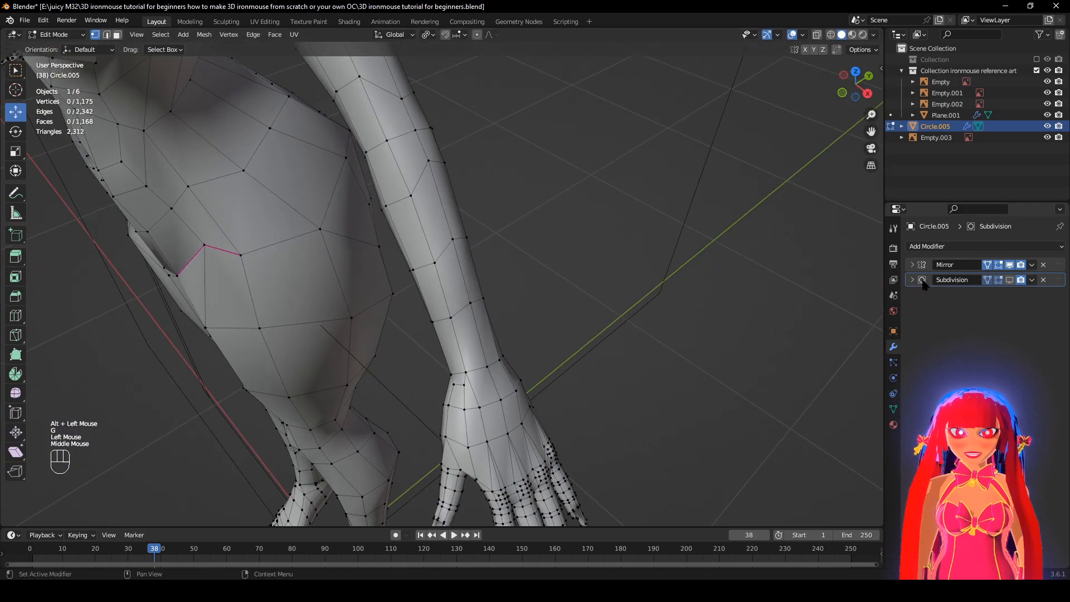
pyautogui.scroll(1, 485, 320)
pyautogui.keyDown('shift'); pyautogui.moveTo(504, 373); pyautogui.dragTo(379, 238, button='middle'); pyautogui.keyUp('shift')
pyautogui.click(793, 34)
pyautogui.scroll(-3, 396, 262)
pyautogui.moveTo(416, 284); pyautogui.dragTo(641, 280, button='middle')
pyautogui.scroll(-1, 514, 298)
pyautogui.scroll(1, 518, 356)
pyautogui.scroll(2, 487, 298)
pyautogui.scroll(-1, 487, 297)
pyautogui.click(792, 35)
# Compare the arm with the reference art in wireframe and solid shading, and inspect its side profile.
pyautogui.press('z')
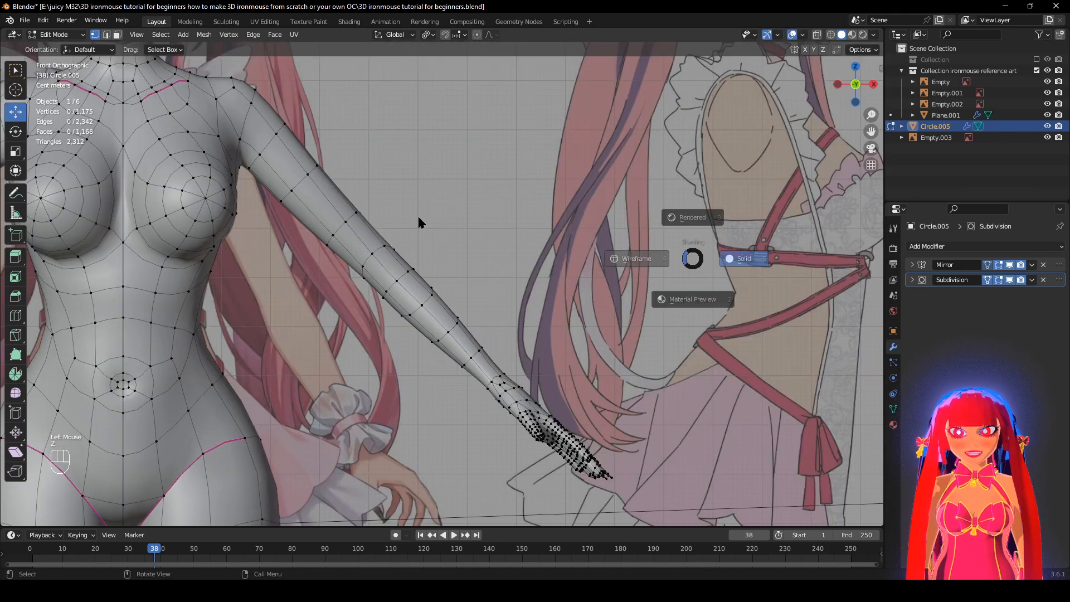
pyautogui.keyDown('shift'); pyautogui.moveTo(278, 362); pyautogui.dragTo(349, 356, button='middle'); pyautogui.keyUp('shift')
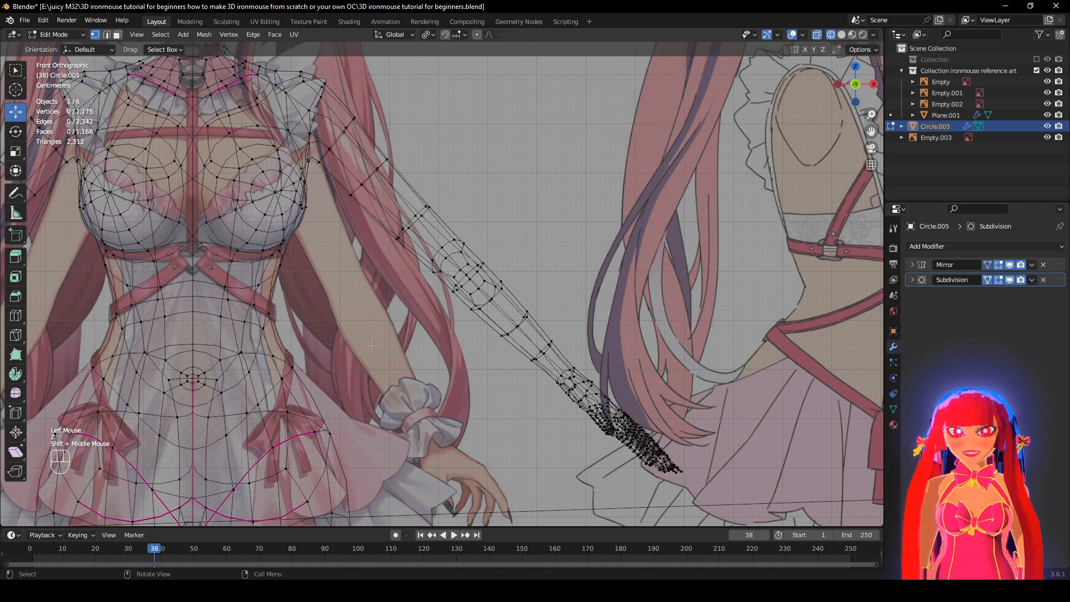
pyautogui.press('z')
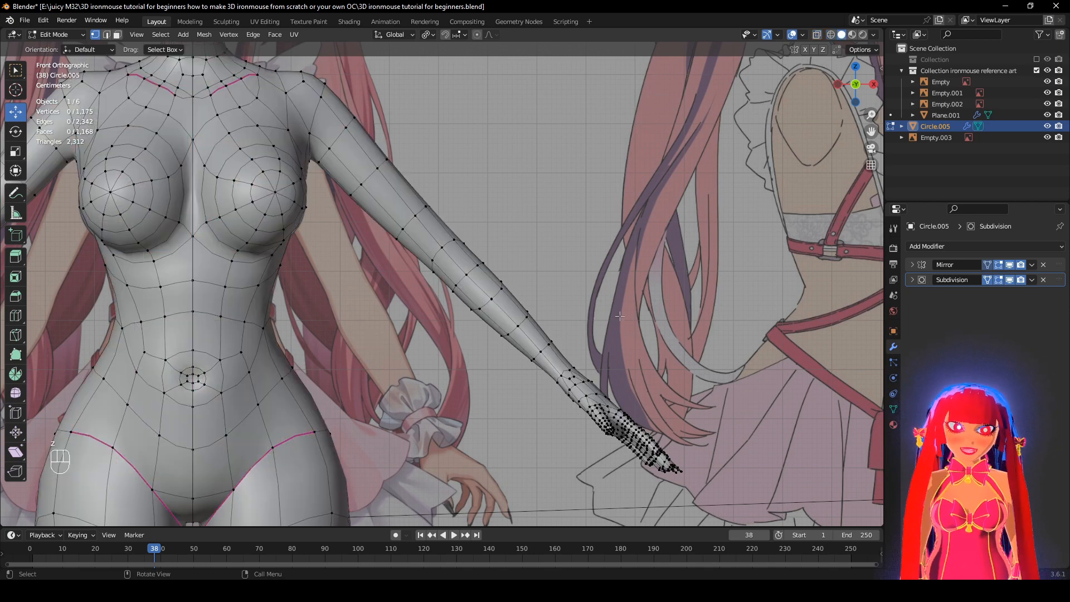
pyautogui.press('z')
pyautogui.scroll(1, 445, 335)
pyautogui.press('z')
pyautogui.scroll(-1, 621, 385)
pyautogui.moveTo(620, 384); pyautogui.dragTo(507, 420, button='middle')
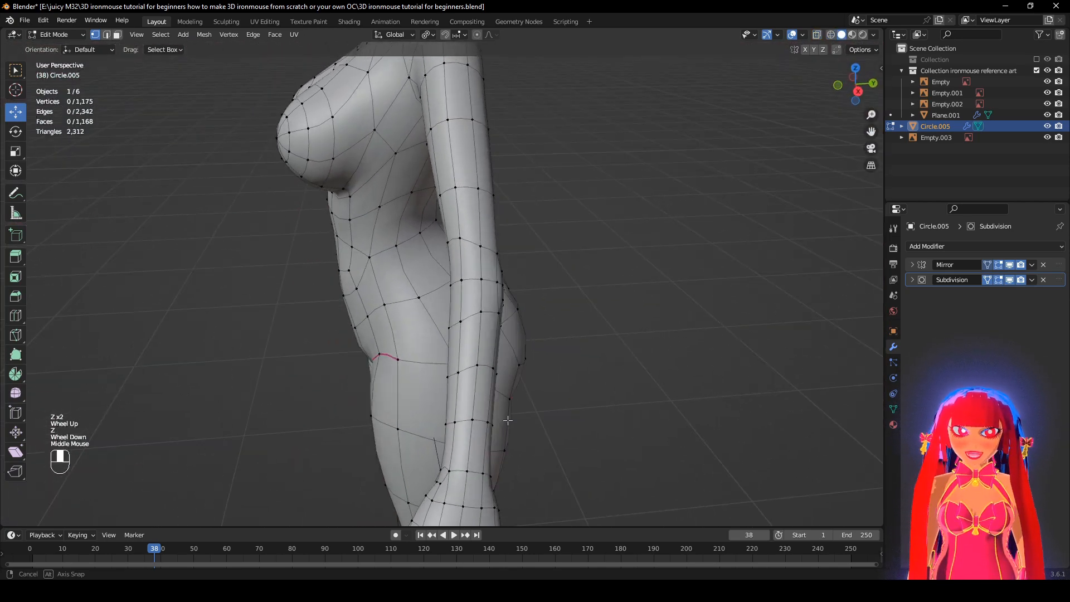
# Enlarge the mid-forearm edge loop in two scaling passes, checking it against the reference in wireframe.
pyautogui.moveTo(520, 366); pyautogui.dragTo(647, 338, button='middle')
pyautogui.press('s')
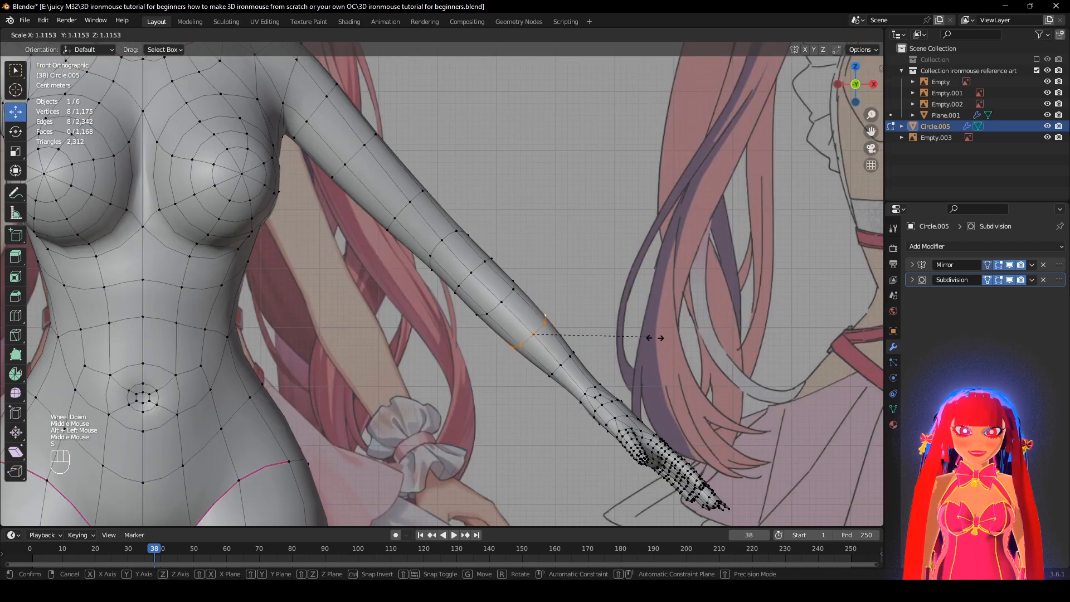
pyautogui.click(677, 345)
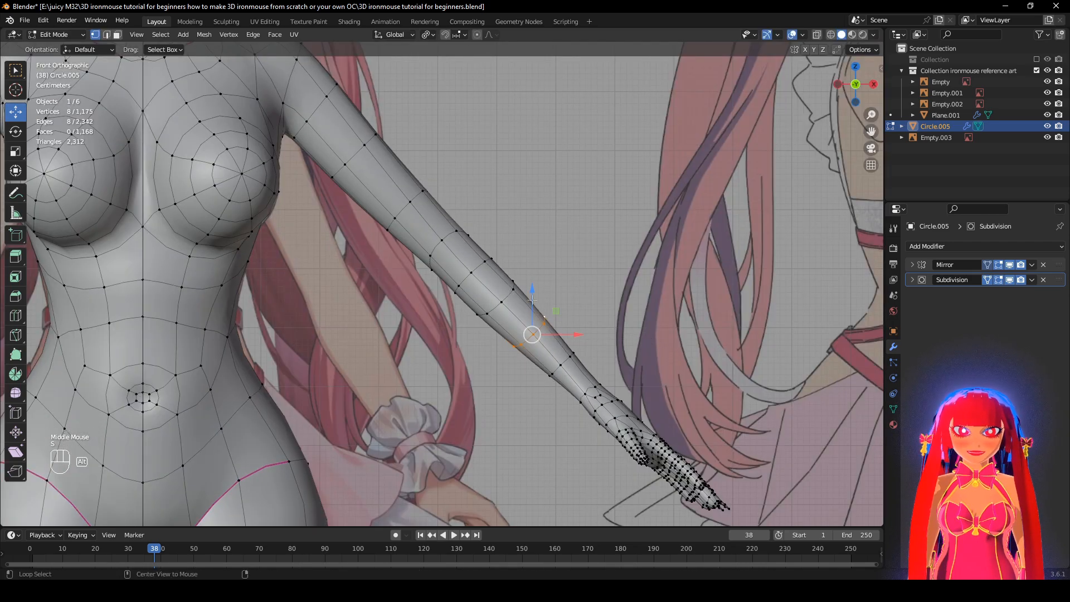
pyautogui.press('z')
pyautogui.click(359, 323)
pyautogui.press('z')
pyautogui.press('s')
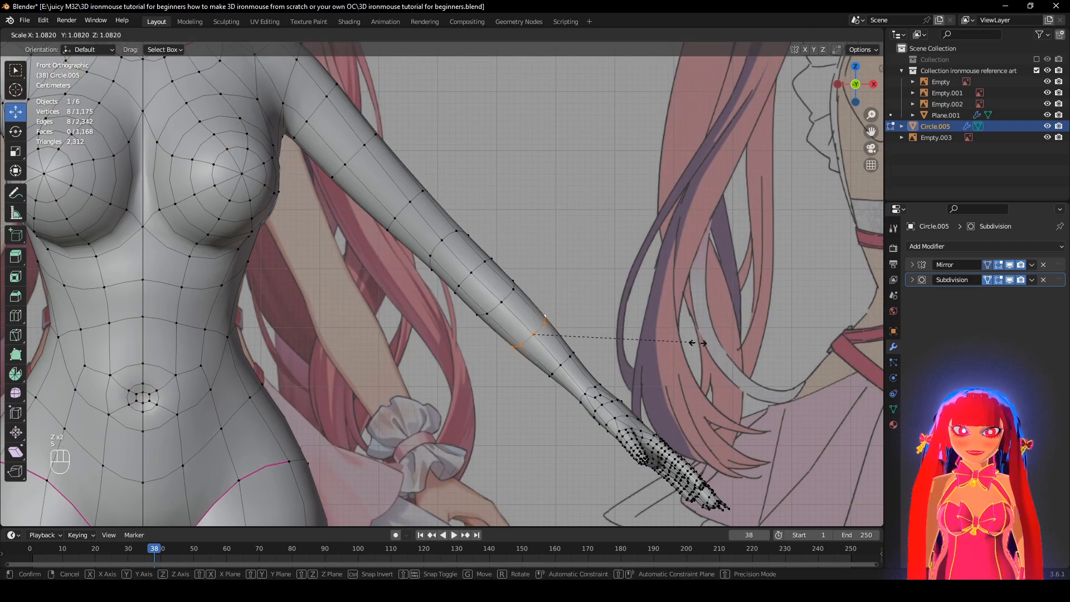
pyautogui.click(705, 346)
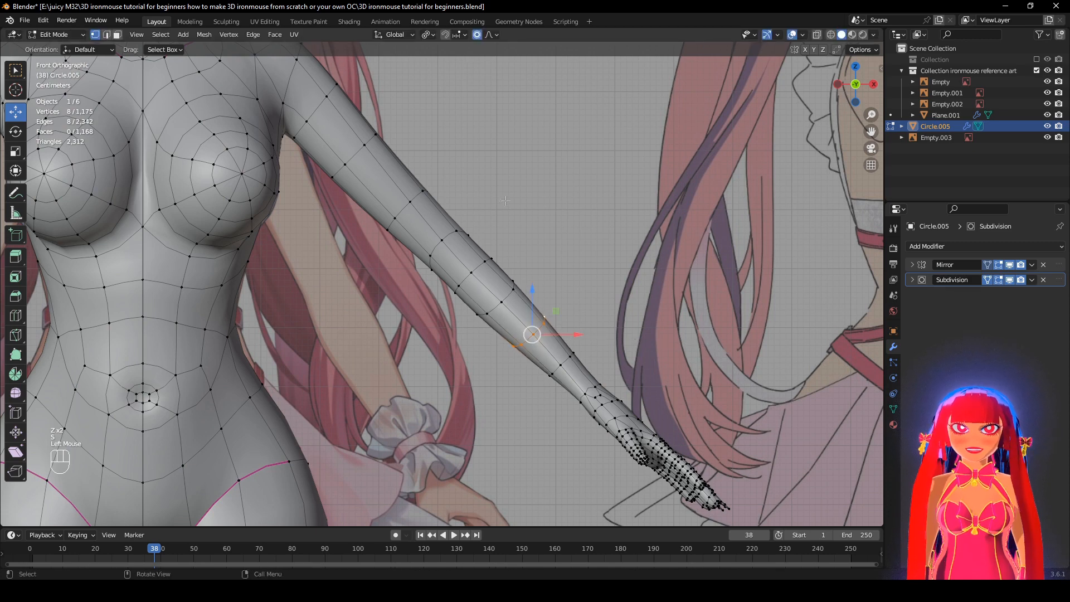
# Widen the forearm edge loop further using smooth proportional scaling, ending with a pass of about 1.223 with the overlays hidden.
pyautogui.press('s')
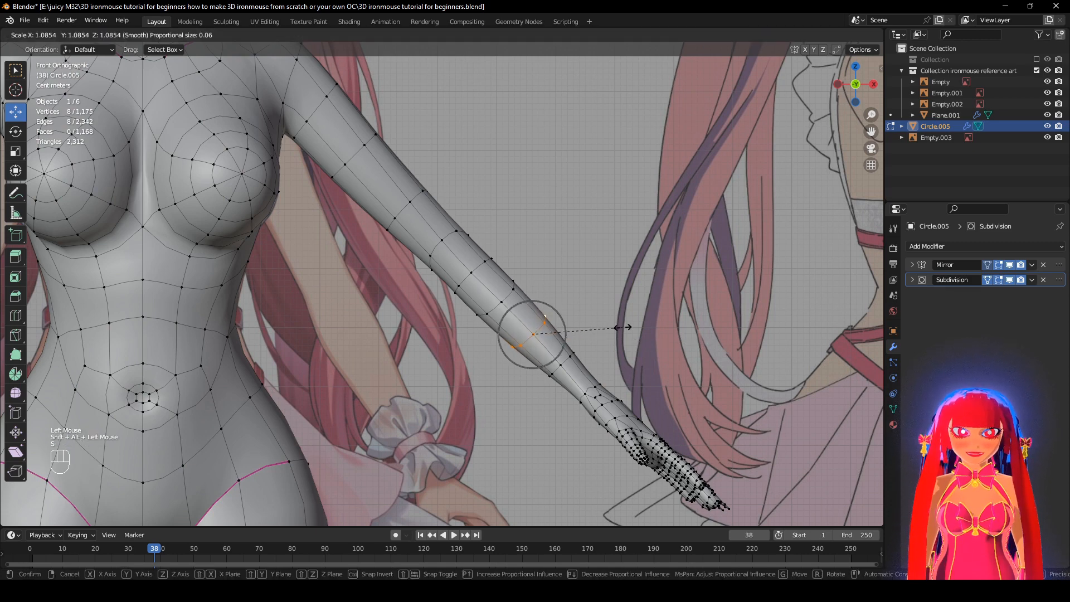
pyautogui.click(630, 332)
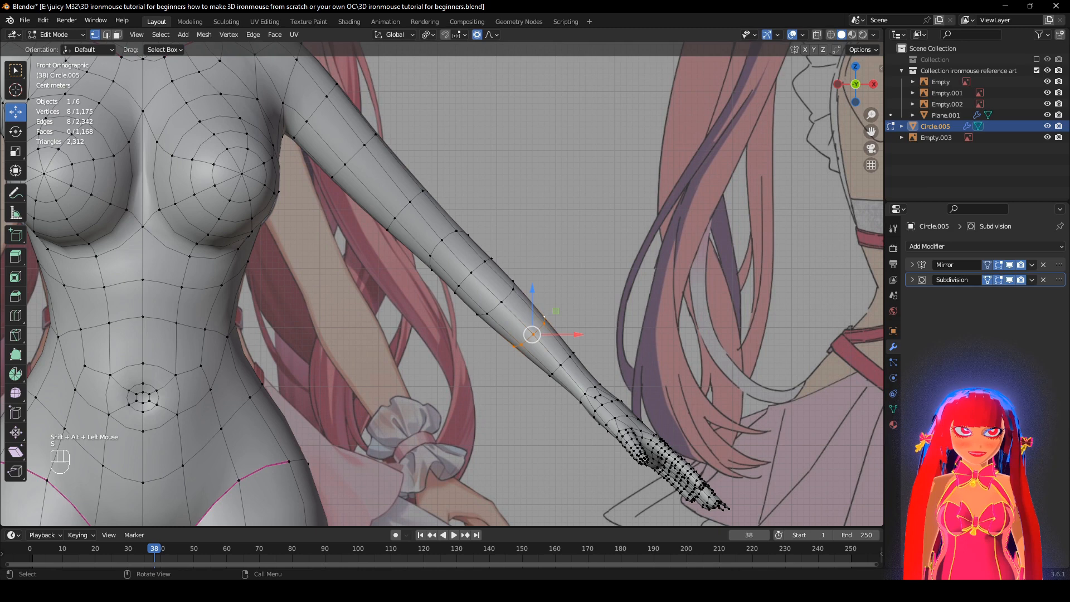
pyautogui.click(793, 35)
pyautogui.press('s')
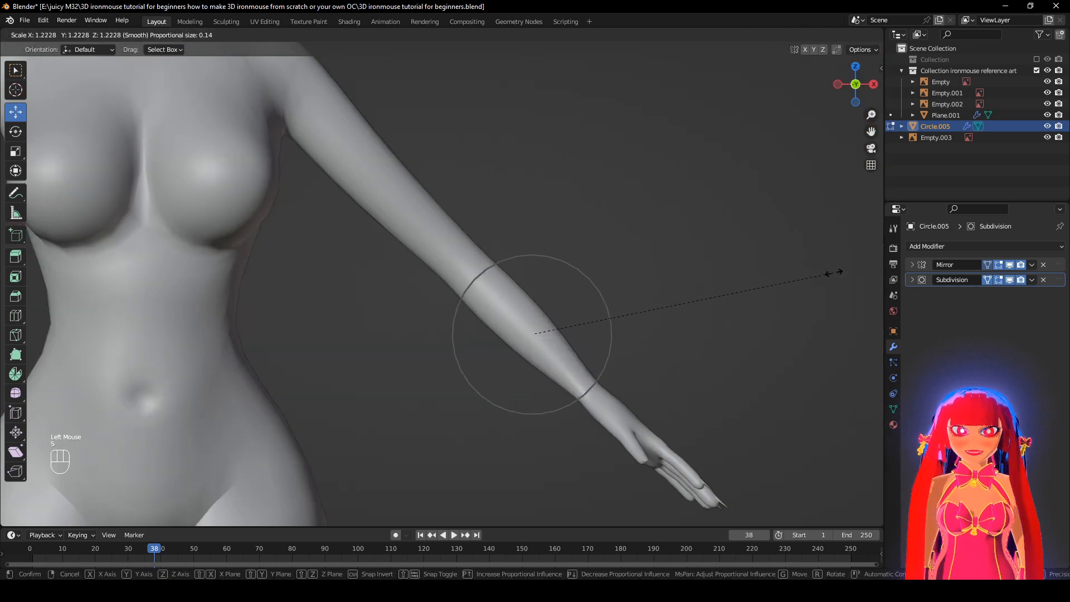
pyautogui.click(834, 272)
pyautogui.scroll(-3, 753, 277)
pyautogui.scroll(1, 753, 277)
pyautogui.moveTo(753, 277)
pyautogui.mouseDown(button='middle')
pyautogui.moveTo(501, 277)
pyautogui.moveTo(747, 275)
pyautogui.mouseUp(button='middle')
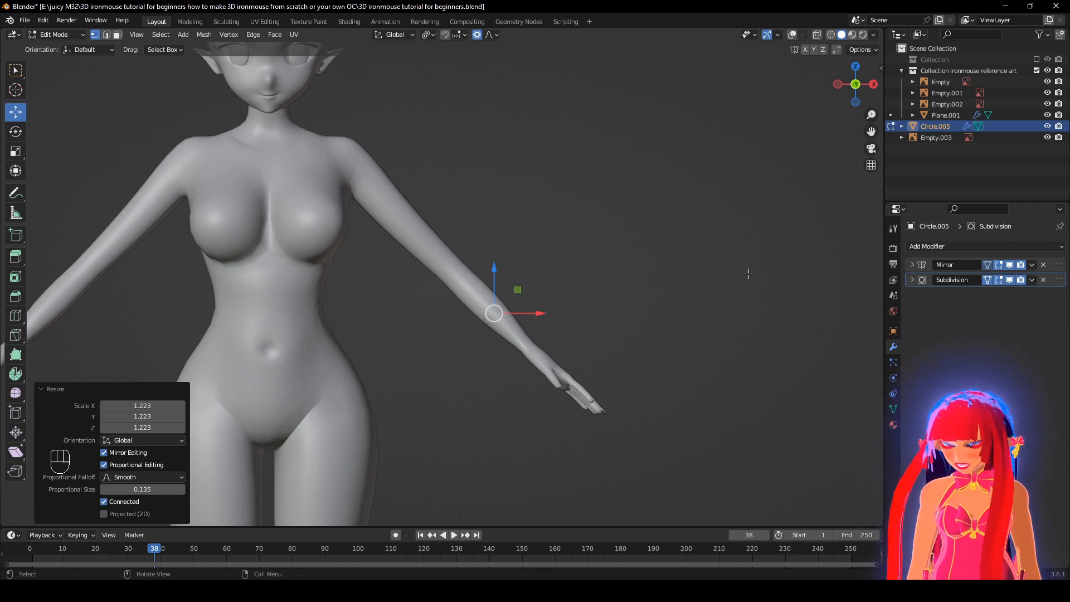
pyautogui.scroll(2, 497, 342)
# Restore the overlays and move the forearm loop toward the elbow, about -0.024 m in X and 0.022 m in Z.
pyautogui.click(793, 34)
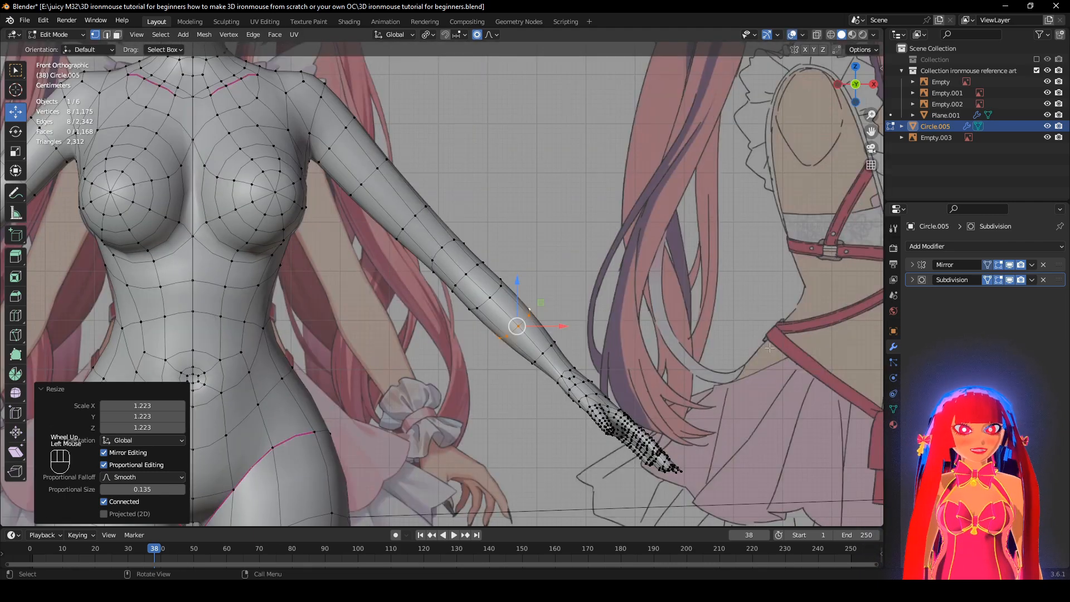
pyautogui.press('g')
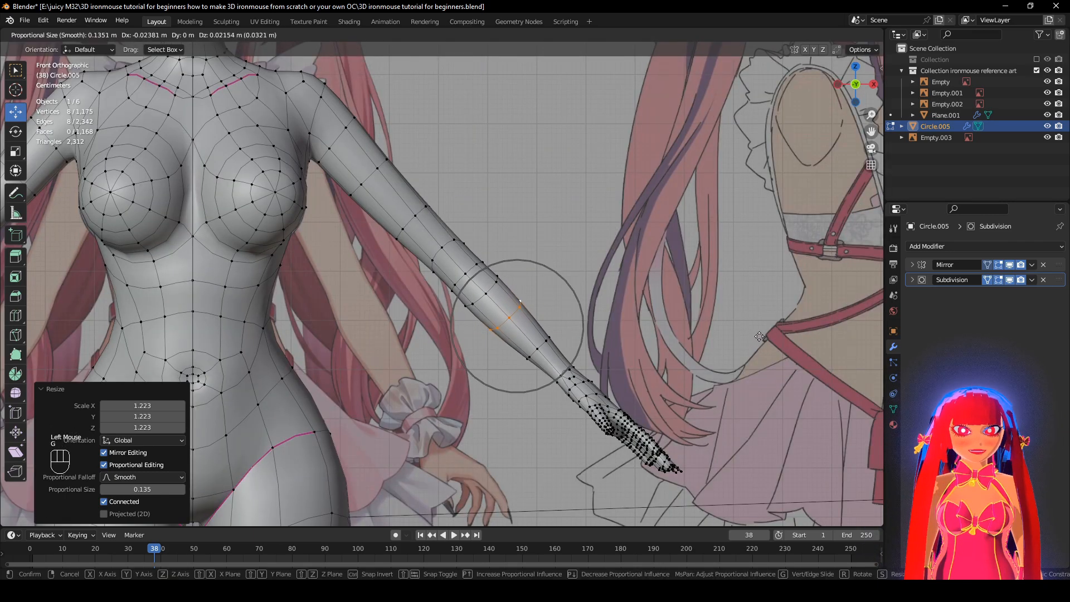
pyautogui.click(759, 336)
pyautogui.click(759, 337)
# Examine the arm from behind and compare its front outline with the reference art in wireframe and solid shading.
pyautogui.moveTo(710, 333); pyautogui.dragTo(413, 366, button='middle')
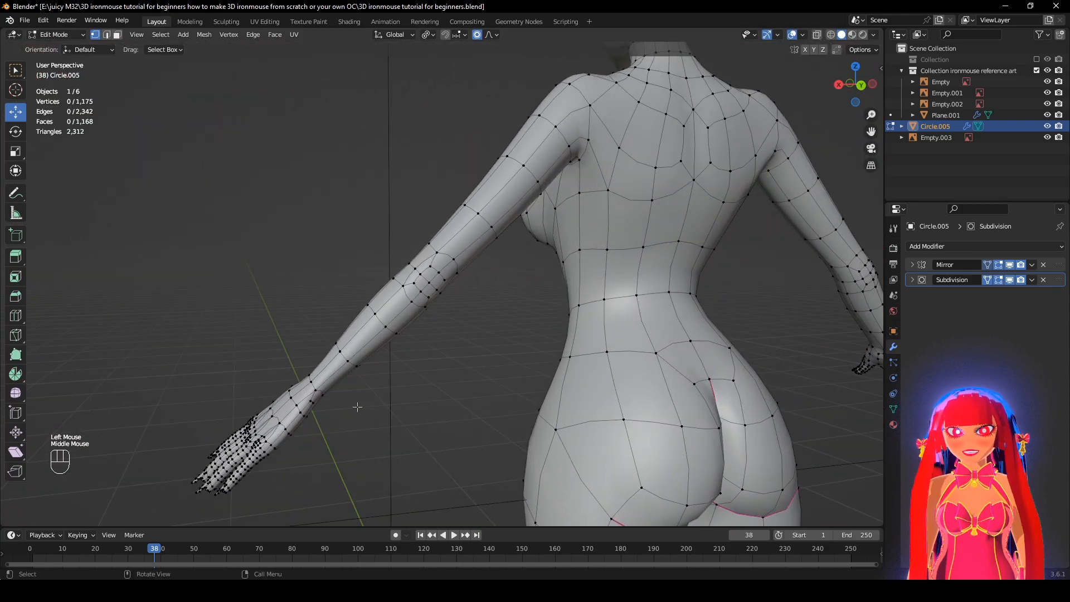
pyautogui.moveTo(357, 407)
pyautogui.mouseDown(button='middle')
pyautogui.moveTo(321, 391)
pyautogui.moveTo(538, 394)
pyautogui.moveTo(529, 420)
pyautogui.moveTo(462, 381)
pyautogui.mouseUp(button='middle')
pyautogui.press('z')
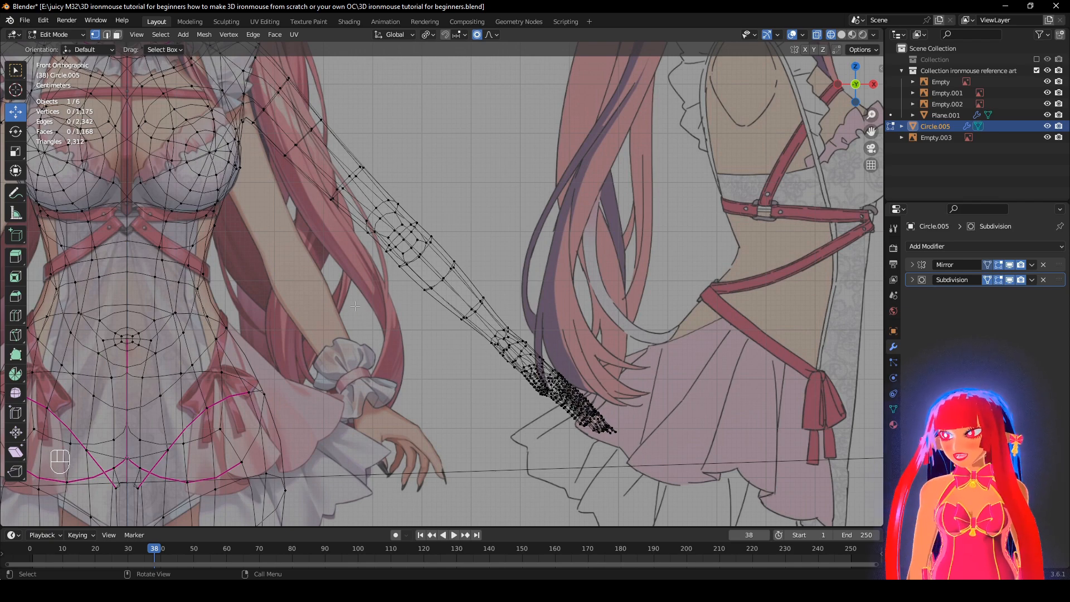
pyautogui.scroll(1, 458, 342)
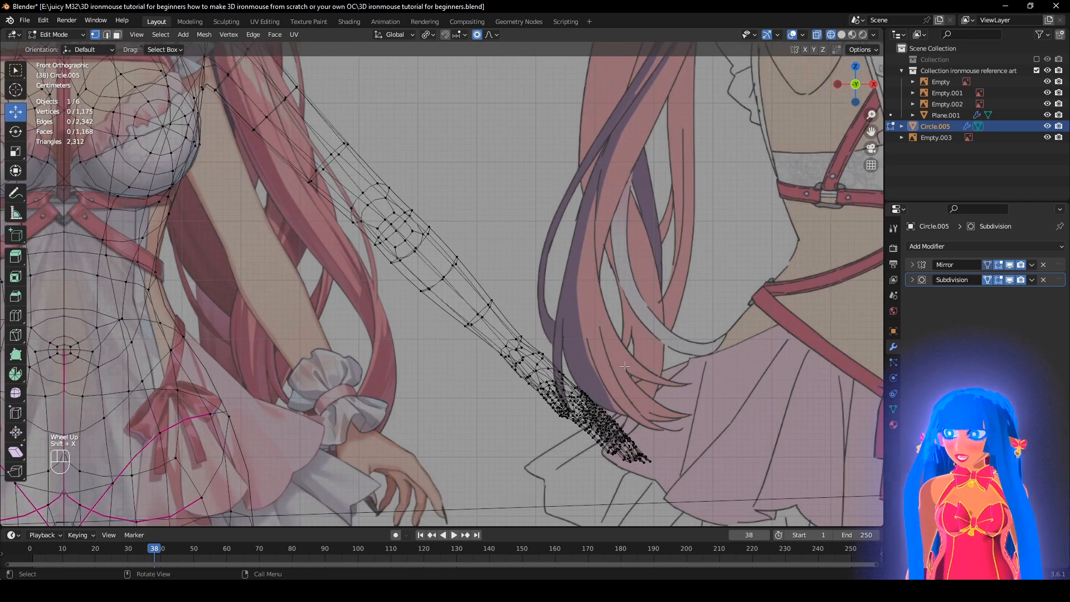
pyautogui.moveTo(625, 367)
pyautogui.mouseDown(button='middle')
pyautogui.moveTo(483, 372)
pyautogui.moveTo(636, 370)
pyautogui.mouseUp(button='middle')
pyautogui.press('z')
pyautogui.scroll(-2, 660, 357)
pyautogui.scroll(-2, 636, 371)
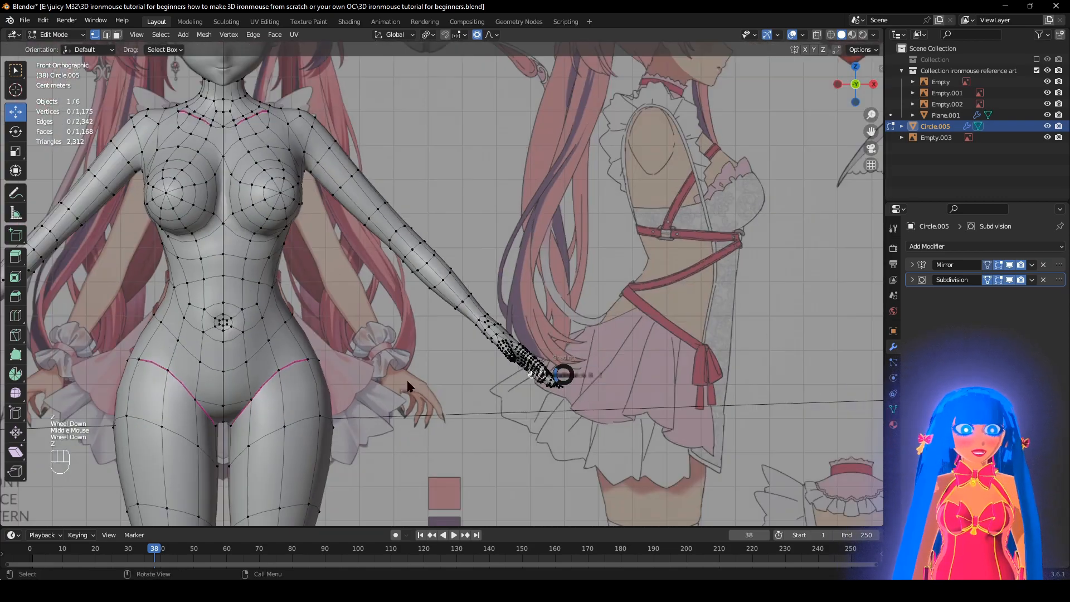
pyautogui.press('z')
pyautogui.scroll(3, 339, 275)
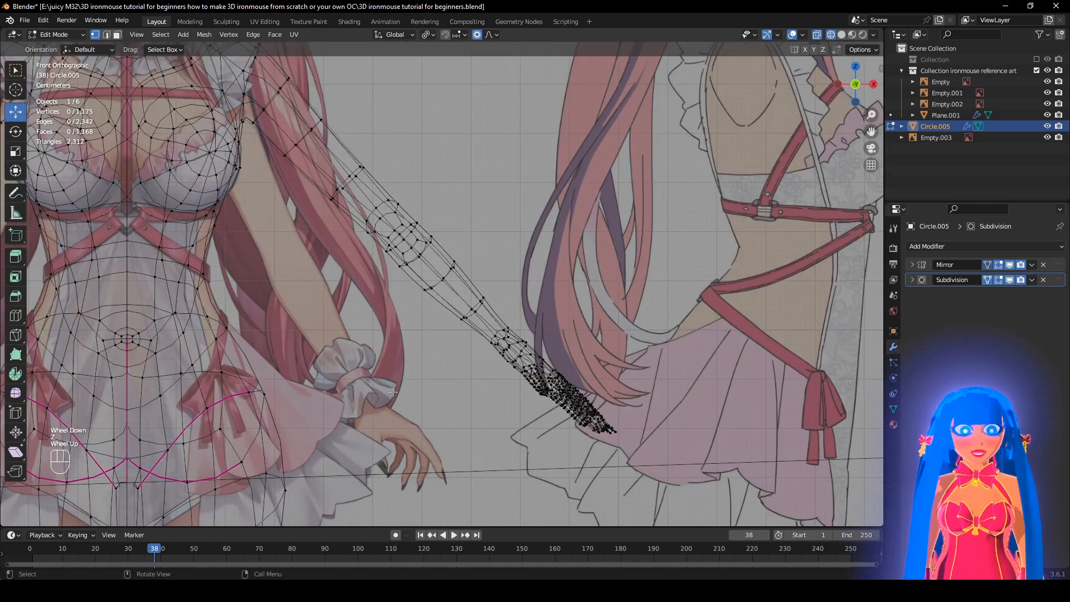
pyautogui.press('z')
# Move the elbow edge loop up the arm with a proportional size of about 0.386 m, about -0.053 m in X and 0.037 m in Z.
pyautogui.moveTo(603, 316); pyautogui.dragTo(593, 244, button='middle')
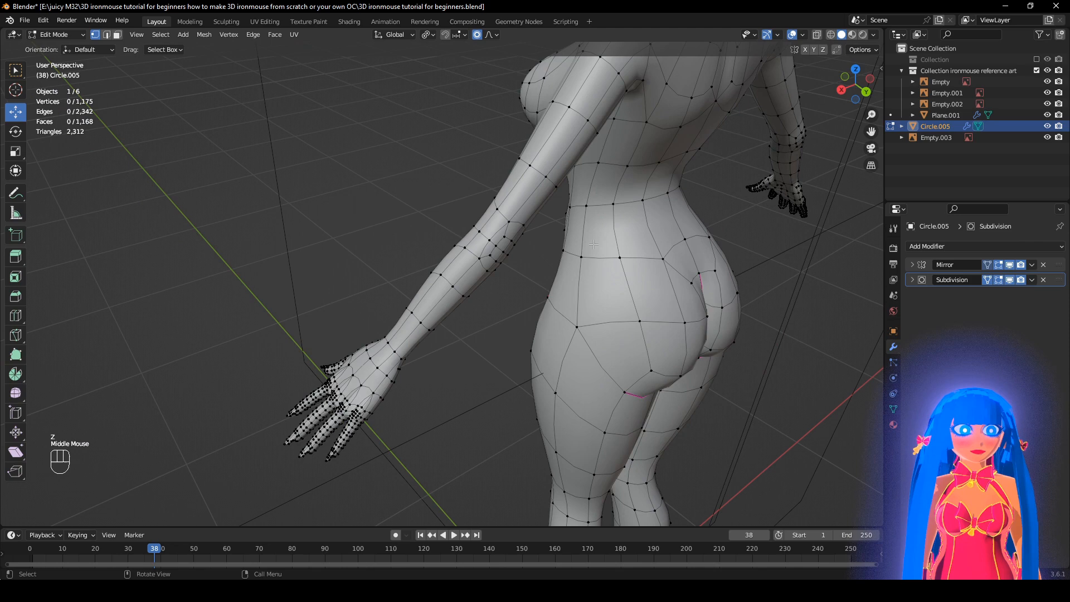
pyautogui.keyDown('alt'); pyautogui.click(485, 233); pyautogui.keyUp('alt')
pyautogui.moveTo(485, 234); pyautogui.dragTo(728, 286, button='middle')
pyautogui.press('g')
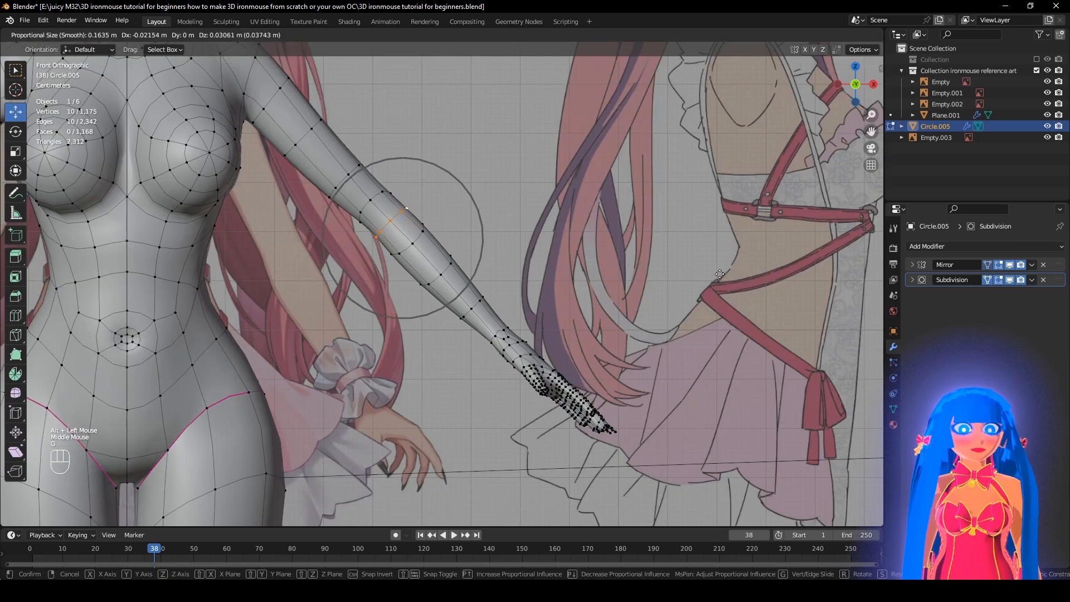
pyautogui.scroll(-4, 720, 274)
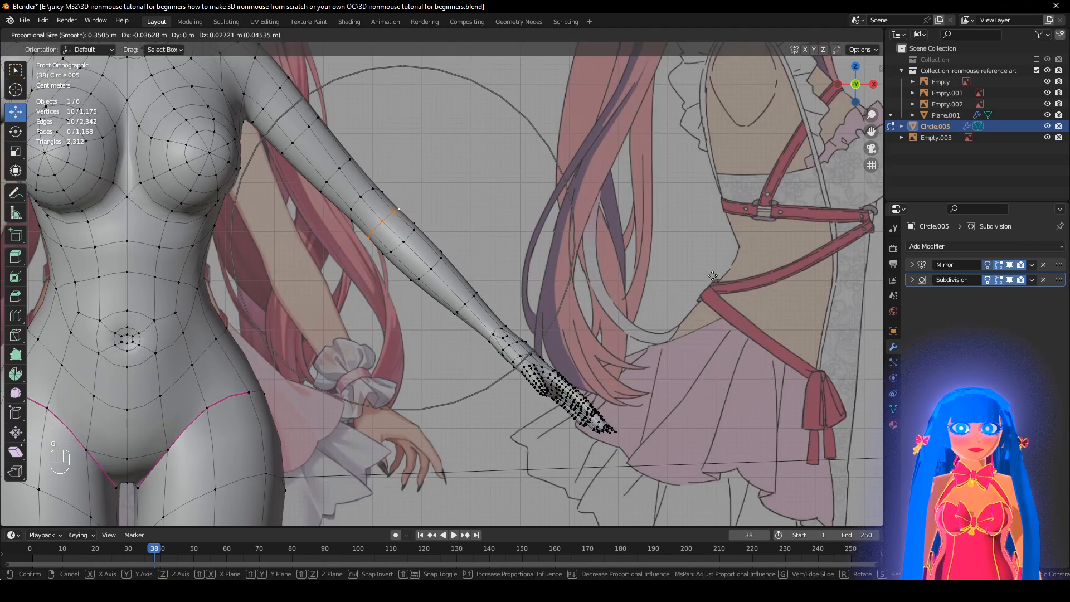
pyautogui.click(704, 271)
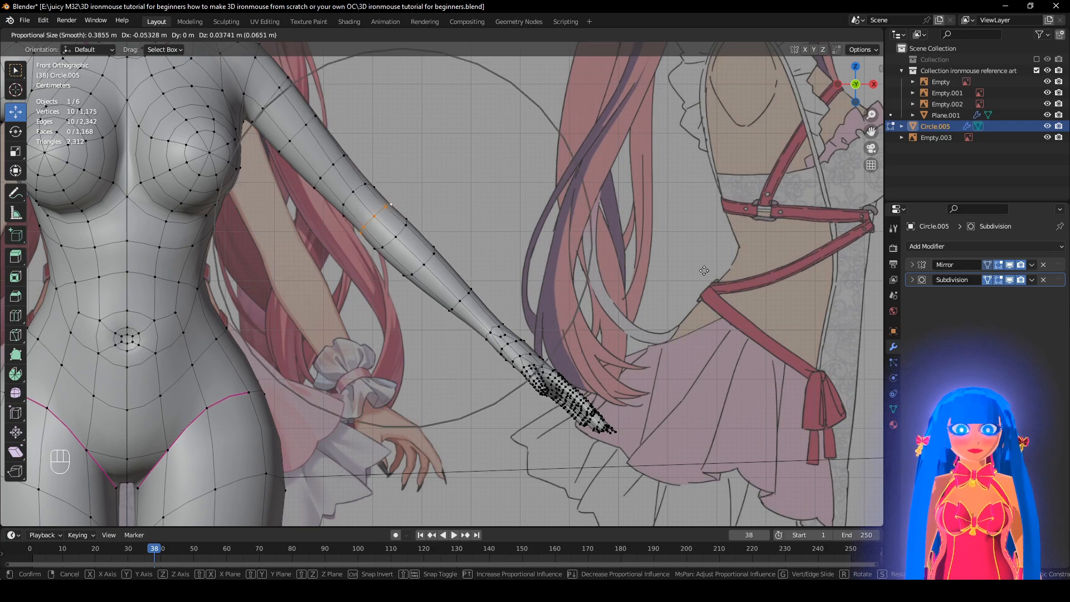
pyautogui.click(704, 270)
# Inspect the adjusted elbow, forearm and hand from the front and side, with and without overlays.
pyautogui.moveTo(704, 271); pyautogui.dragTo(539, 332, button='middle')
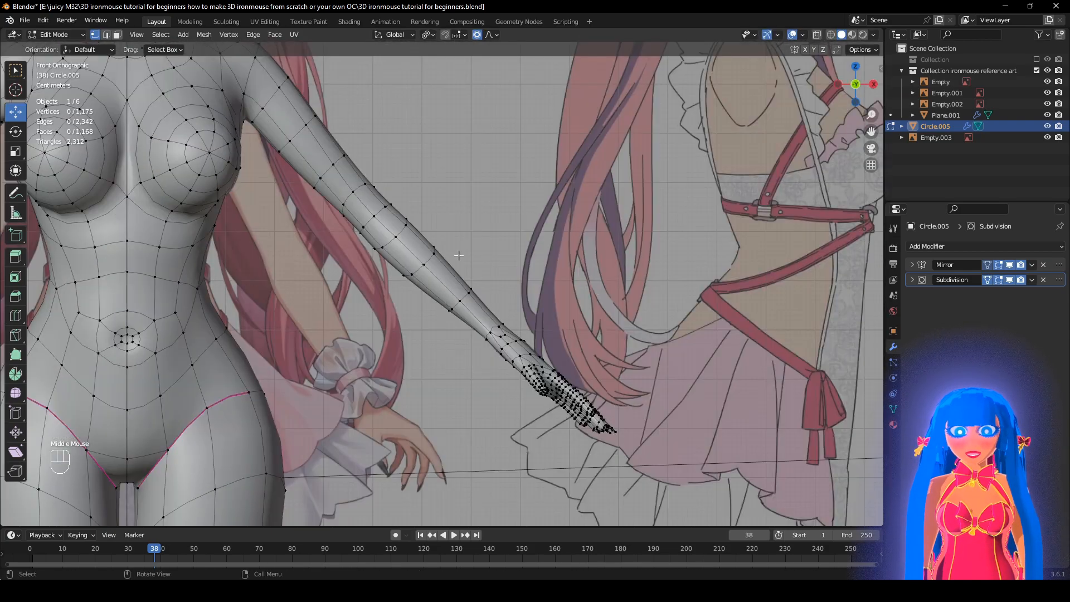
pyautogui.moveTo(494, 275); pyautogui.dragTo(799, 17, button='middle')
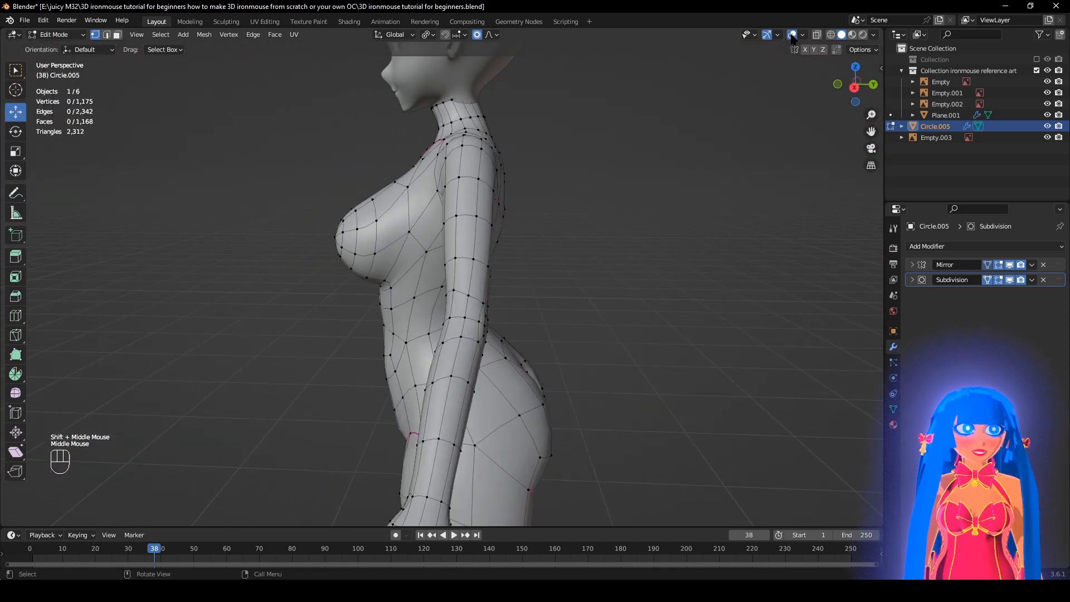
pyautogui.click(792, 35)
pyautogui.scroll(-2, 741, 167)
pyautogui.moveTo(736, 178); pyautogui.dragTo(766, 96, button='middle')
pyautogui.scroll(1, 705, 172)
pyautogui.scroll(-1, 766, 97)
pyautogui.click(792, 35)
pyautogui.scroll(2, 640, 224)
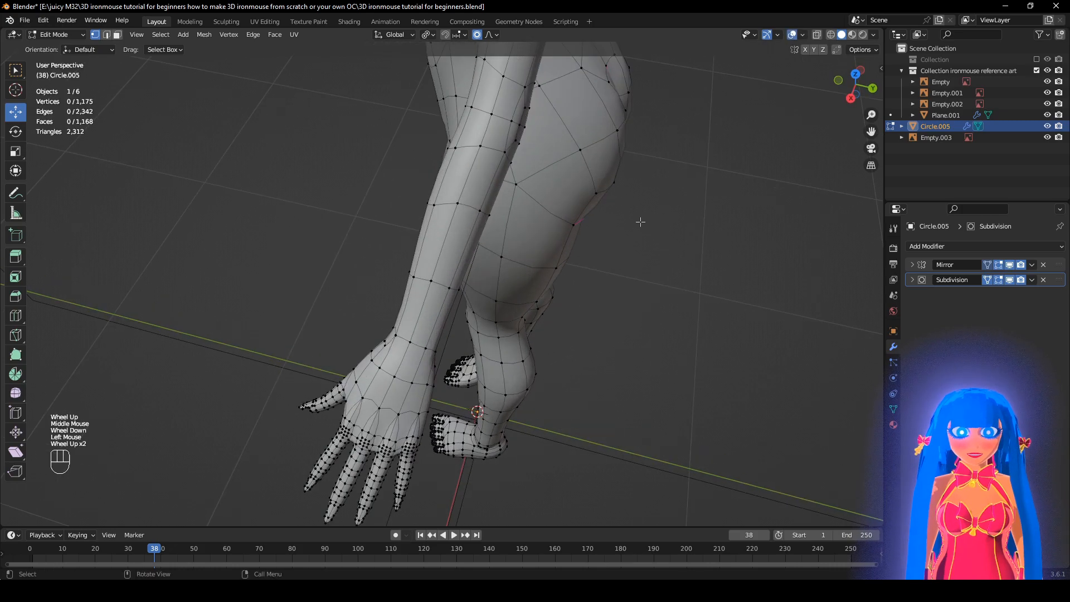
# Select the hand faces without the outer wrist ring and shift them with proportional editing off by -0.001654, -0.00663 and 0.000494 m.
pyautogui.press('z')
pyautogui.moveTo(423, 245)
pyautogui.mouseDown(button='middle')
pyautogui.moveTo(307, 252)
pyautogui.moveTo(223, 191)
pyautogui.mouseUp(button='middle')
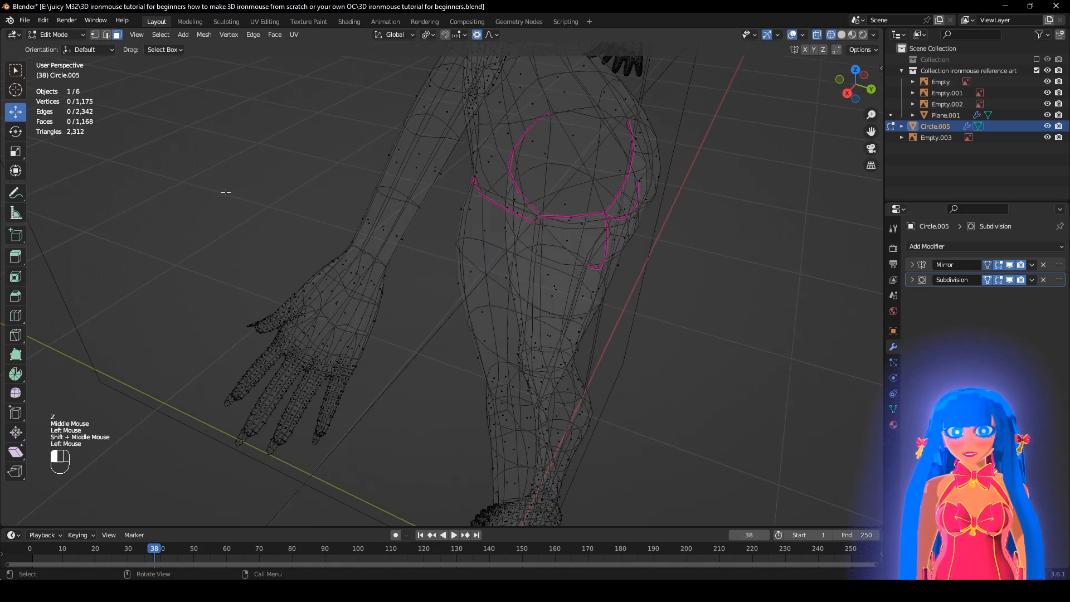
pyautogui.moveTo(119, 224); pyautogui.dragTo(400, 469)
pyautogui.press('z')
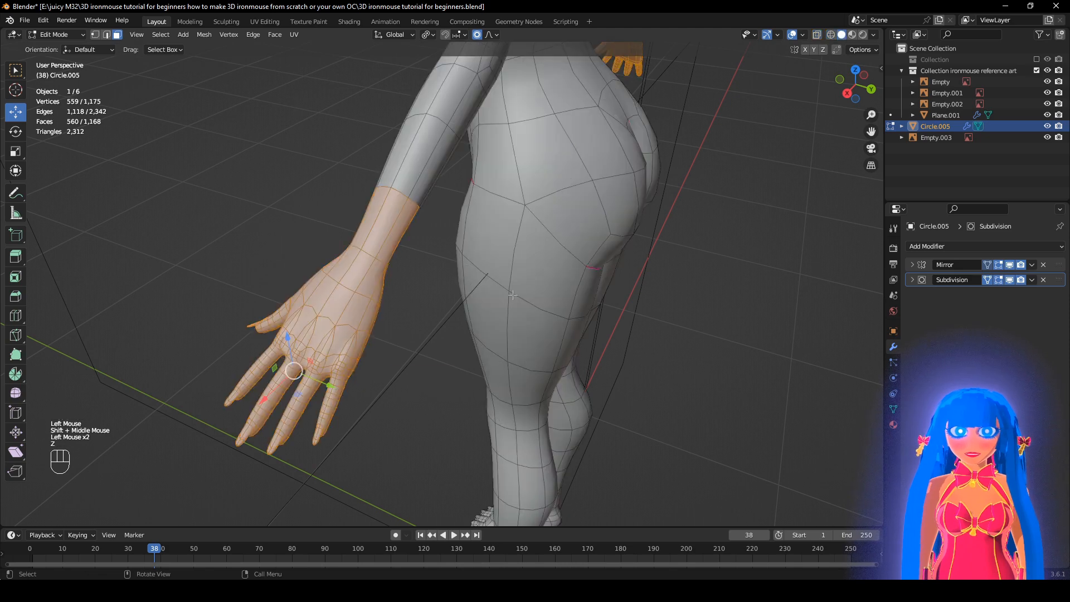
pyautogui.keyDown('alt'); pyautogui.keyDown('shift'); pyautogui.click(375, 222); pyautogui.keyUp('shift'); pyautogui.keyUp('alt')
pyautogui.moveTo(374, 221); pyautogui.dragTo(739, 303, button='middle')
pyautogui.click(1010, 280)
pyautogui.press('g')
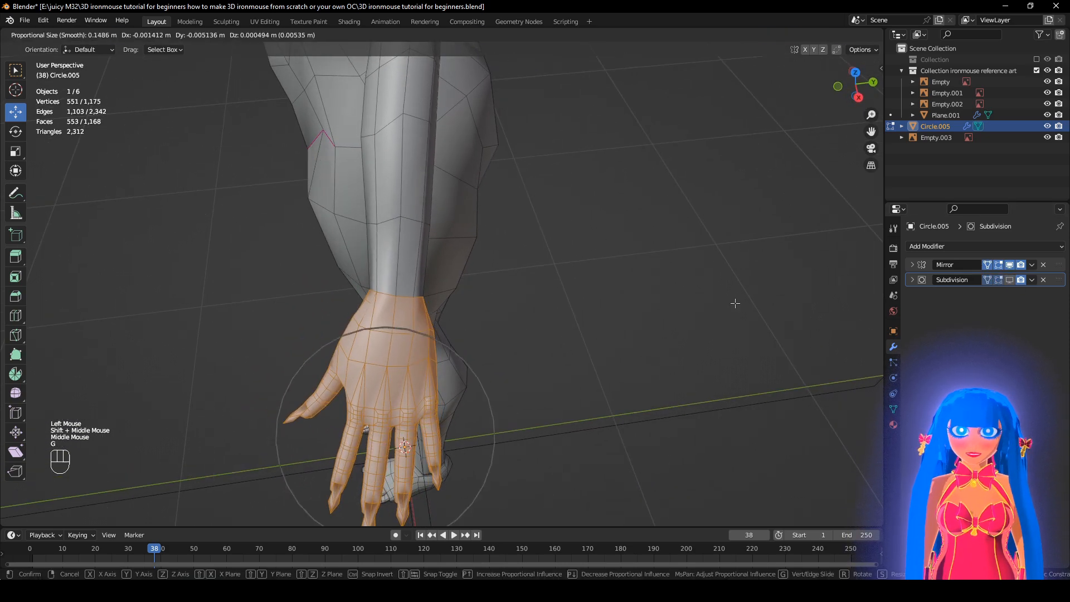
pyautogui.click(736, 304)
pyautogui.click(477, 34)
pyautogui.press('g')
pyautogui.click(874, 255)
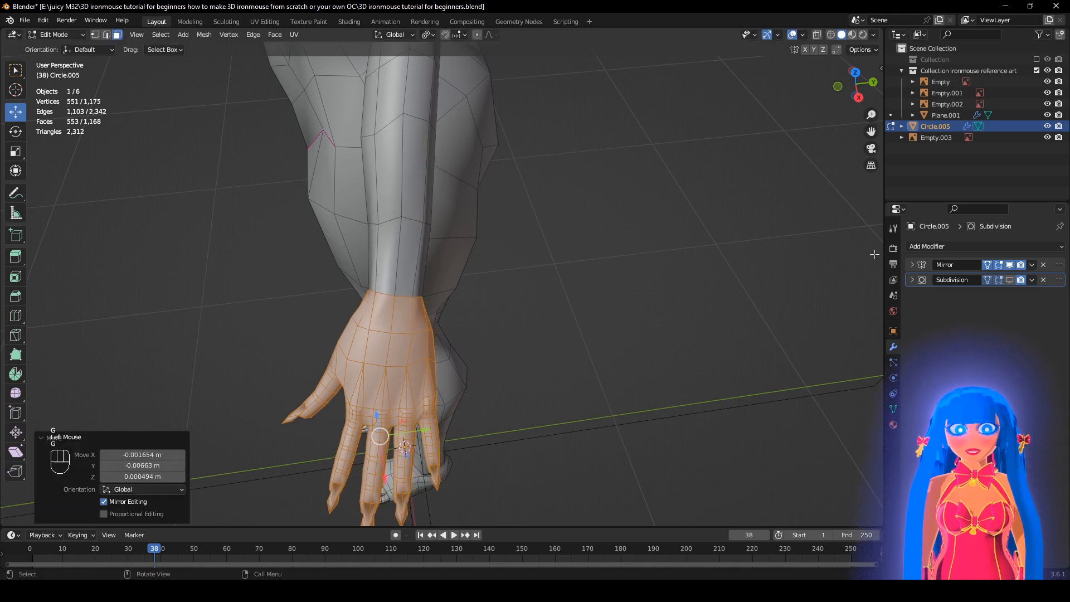
pyautogui.click(1010, 279)
# Check the smoothed hand and wrist alignment from several angles with the overlays hidden.
pyautogui.scroll(-2, 809, 223)
pyautogui.click(792, 35)
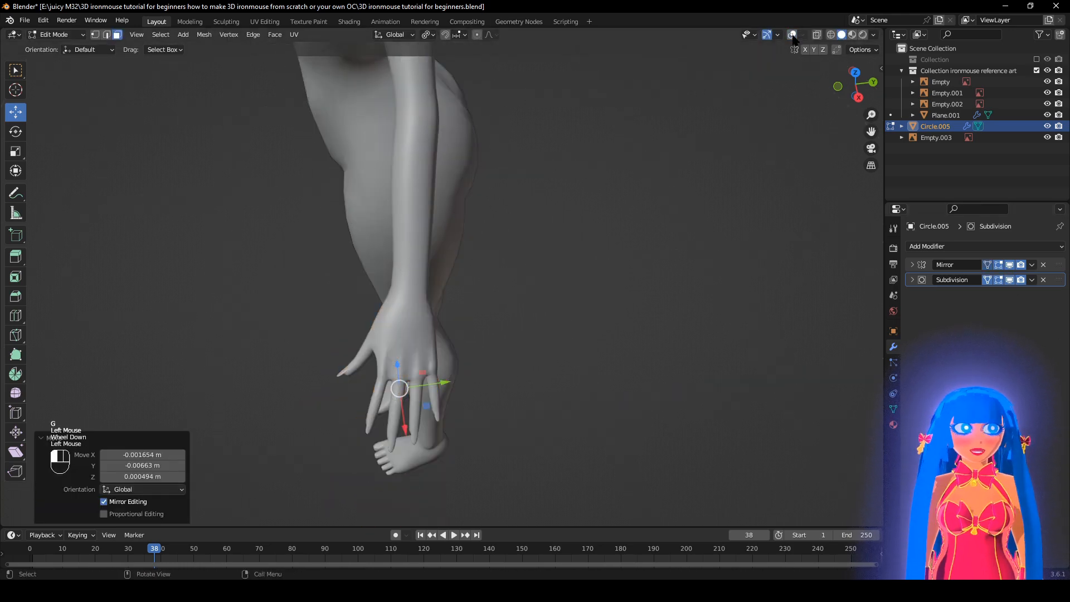
pyautogui.moveTo(697, 192); pyautogui.dragTo(592, 284, button='middle')
pyautogui.scroll(2, 490, 164)
pyautogui.scroll(-2, 585, 150)
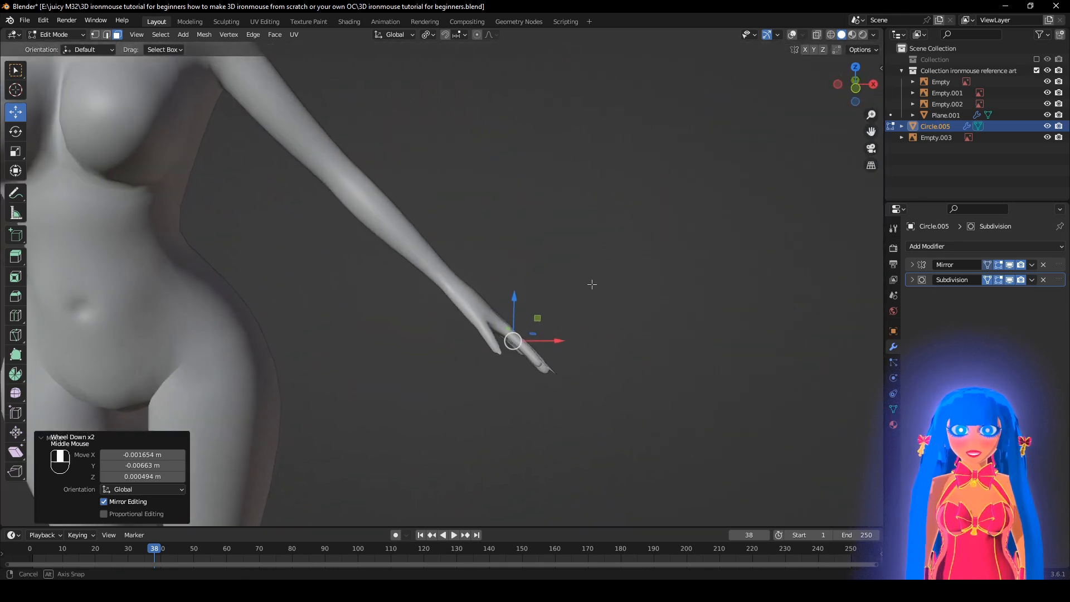
pyautogui.scroll(1, 570, 334)
pyautogui.keyDown('shift'); pyautogui.moveTo(494, 297); pyautogui.dragTo(554, 315, button='middle'); pyautogui.keyUp('shift')
pyautogui.scroll(-2, 570, 333)
pyautogui.click(792, 34)
# Reset the normal vectors of the entire body mesh and clear the selection.
pyautogui.press('a')
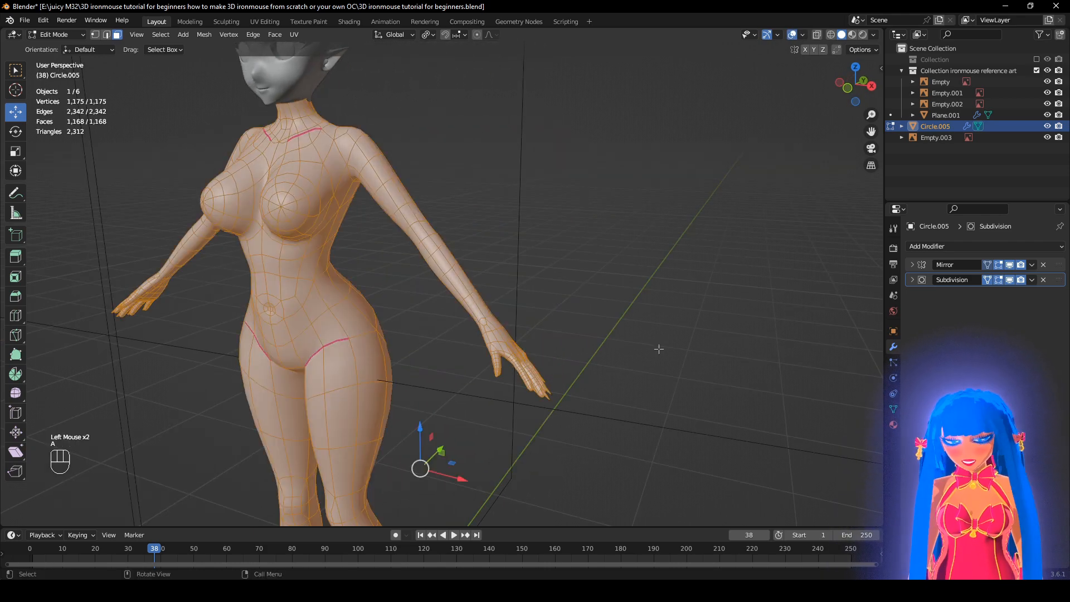
pyautogui.hotkey('alt', 'n')
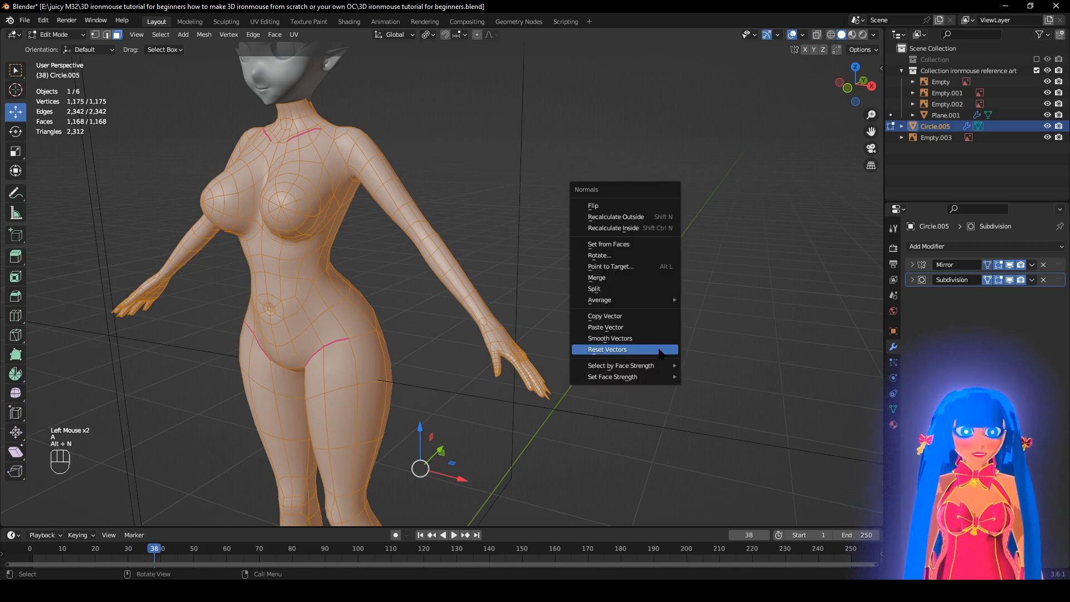
pyautogui.click(660, 350)
pyautogui.click(553, 363)
# Frame the complete body mesh in the front orthographic view and save the file.
pyautogui.keyDown('shift'); pyautogui.moveTo(551, 362); pyautogui.dragTo(618, 350, button='middle'); pyautogui.keyUp('shift')
pyautogui.scroll(-2, 626, 362)
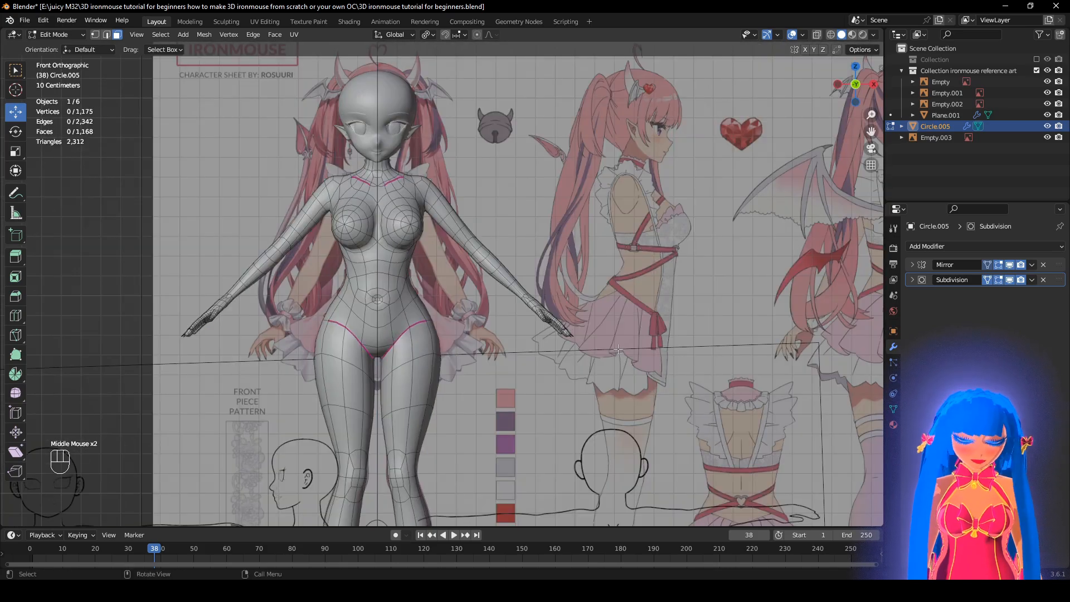
pyautogui.press('a')
pyautogui.press('KP_1')
pyautogui.press('KP_Decimal')
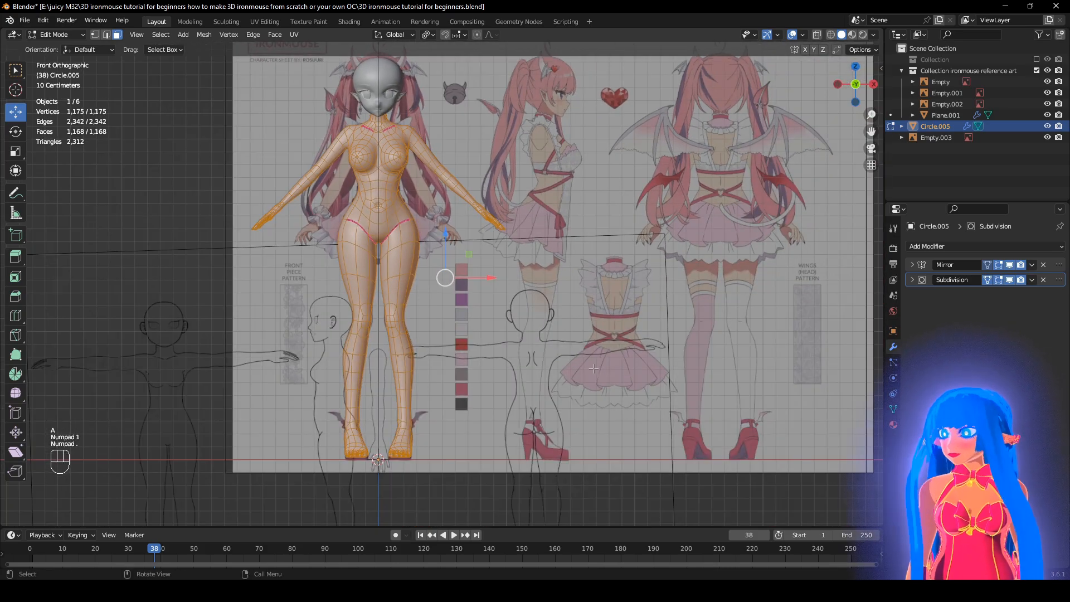
pyautogui.hotkey('ctrl', 's')
# Select the whole index finger including its nail with circle select in wireframe and scale it.
pyautogui.click(496, 221)
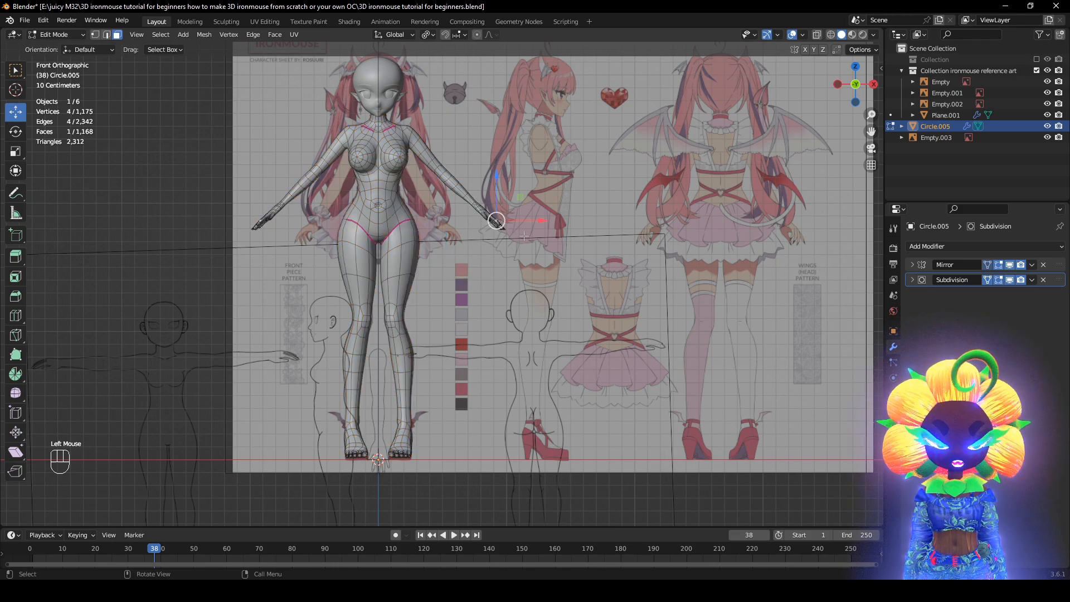
pyautogui.press('KP_Decimal')
pyautogui.scroll(-4, 552, 245)
pyautogui.moveTo(552, 245)
pyautogui.mouseDown(button='middle')
pyautogui.moveTo(584, 257)
pyautogui.moveTo(585, 232)
pyautogui.moveTo(493, 355)
pyautogui.mouseUp(button='middle')
pyautogui.press('z')
pyautogui.press('c')
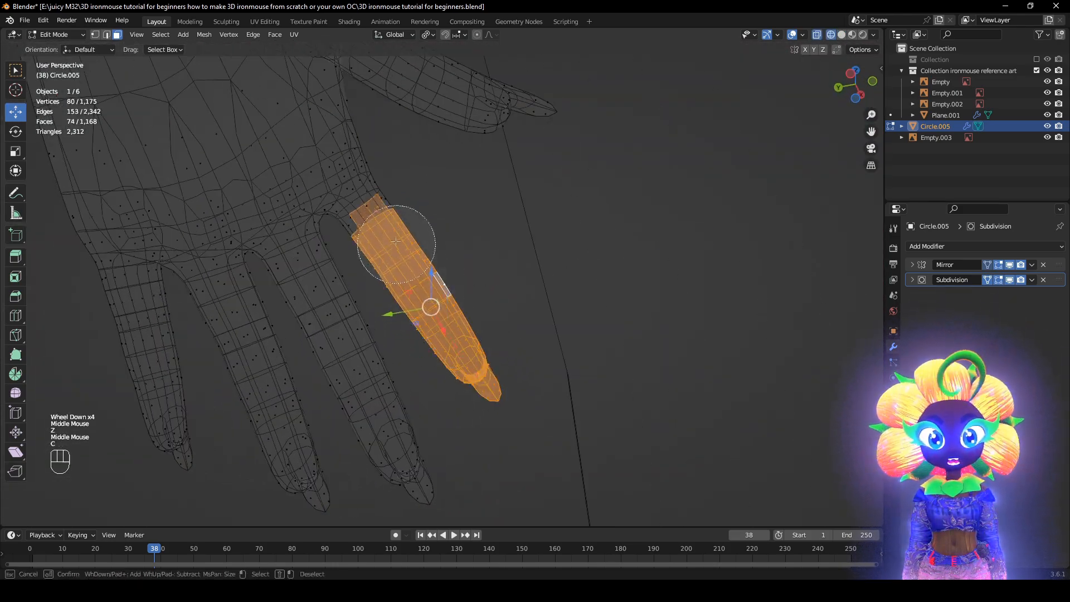
pyautogui.press('z')
pyautogui.moveTo(636, 249); pyautogui.dragTo(650, 248, button='middle')
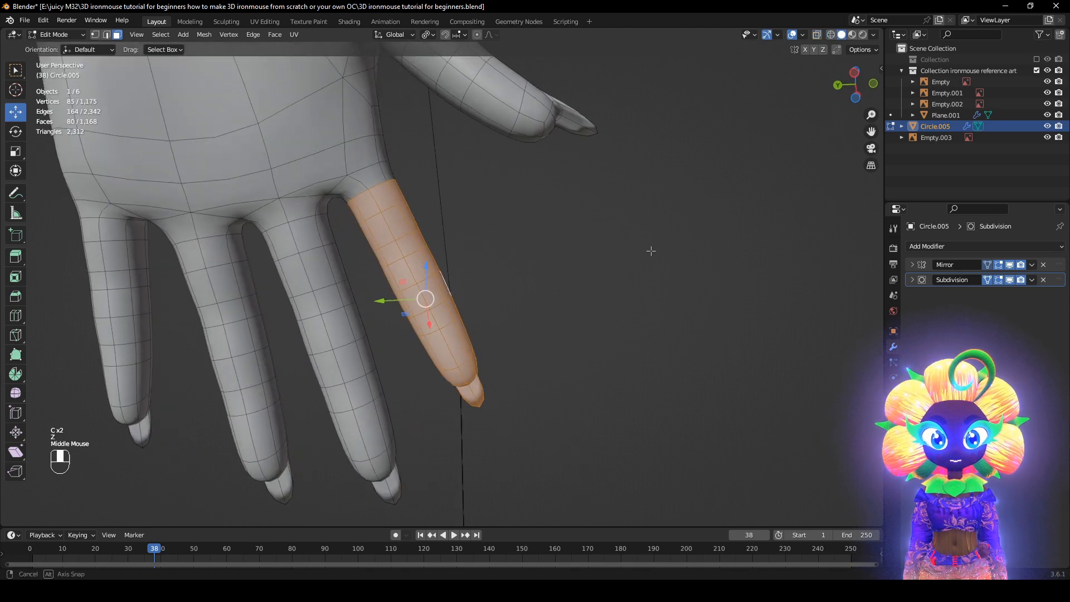
pyautogui.press('s')
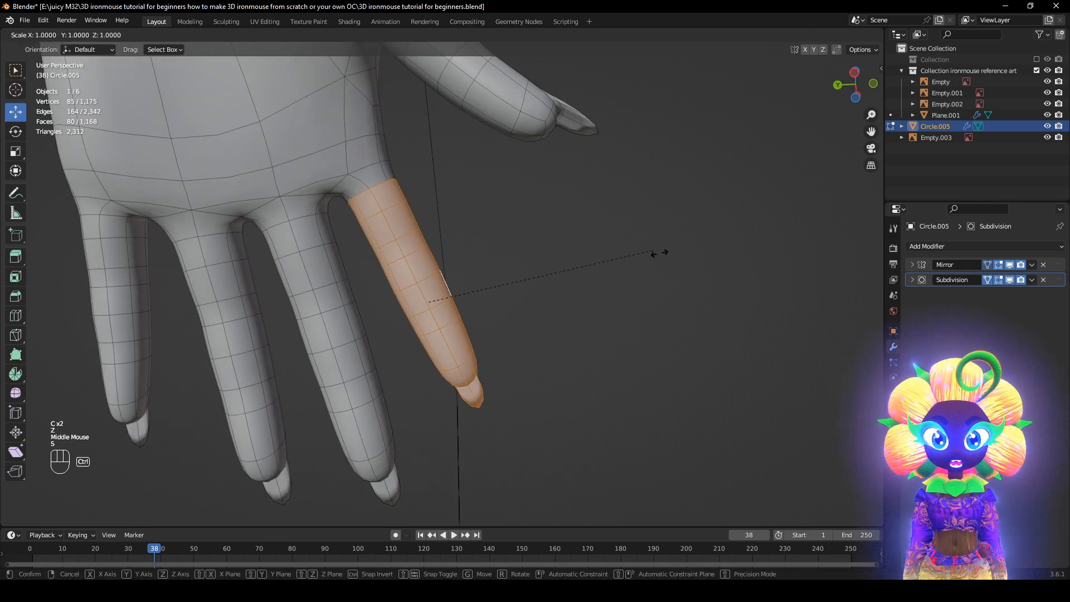
pyautogui.click(675, 259)
# Reposition the scaled index finger relative to the other fingers.
pyautogui.moveTo(675, 259); pyautogui.dragTo(322, 258, button='middle')
pyautogui.click(539, 228)
pyautogui.press('g')
pyautogui.click(304, 314)
# Select the entire body mesh and view it from the front against the reference sheet.
pyautogui.press('a')
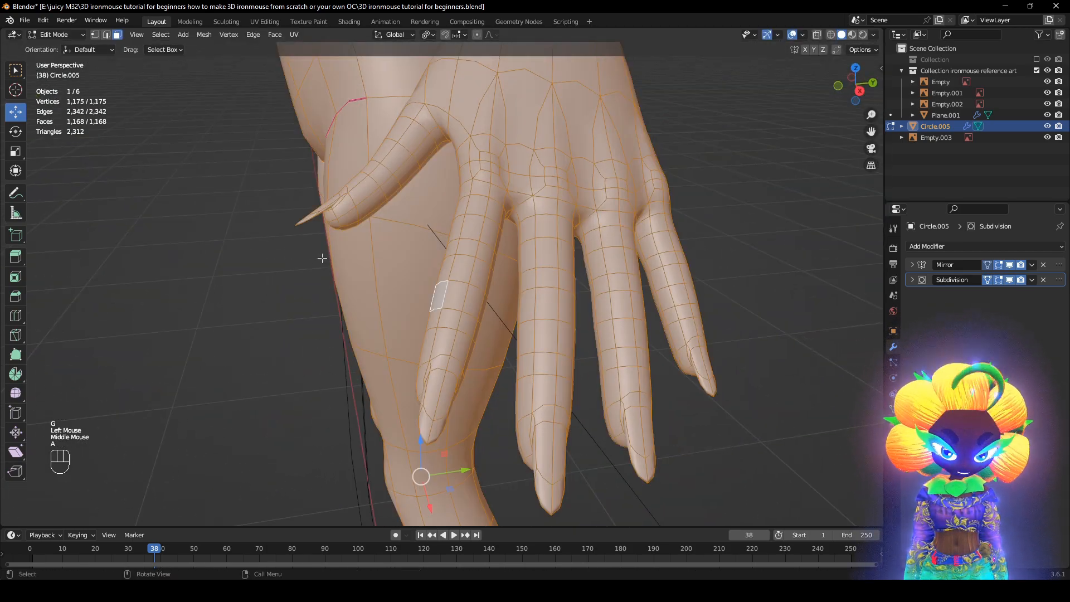
pyautogui.press('KP_1')
pyautogui.press('KP_Decimal')
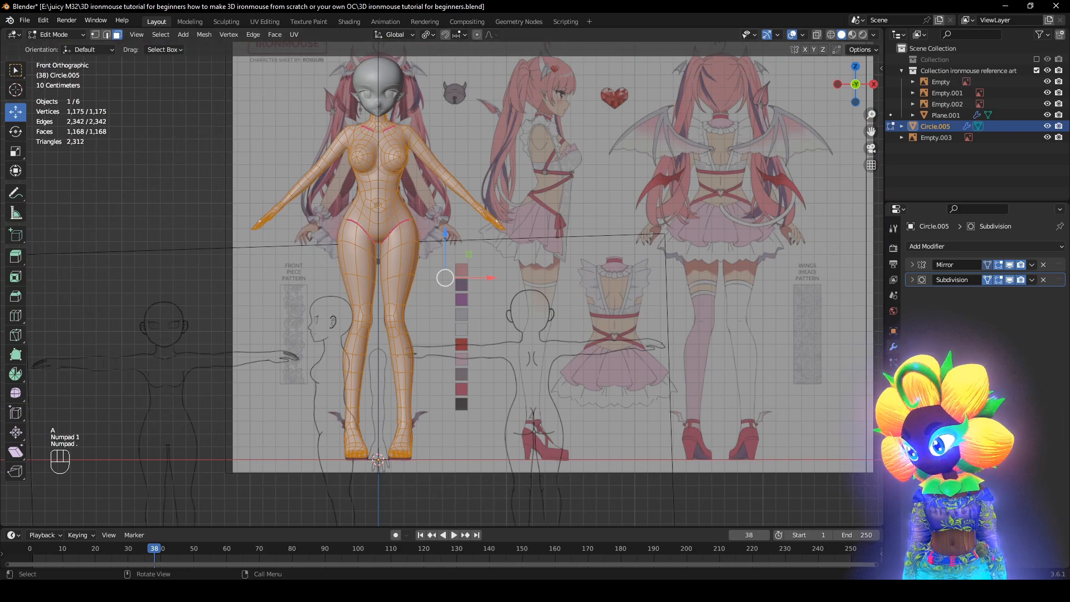